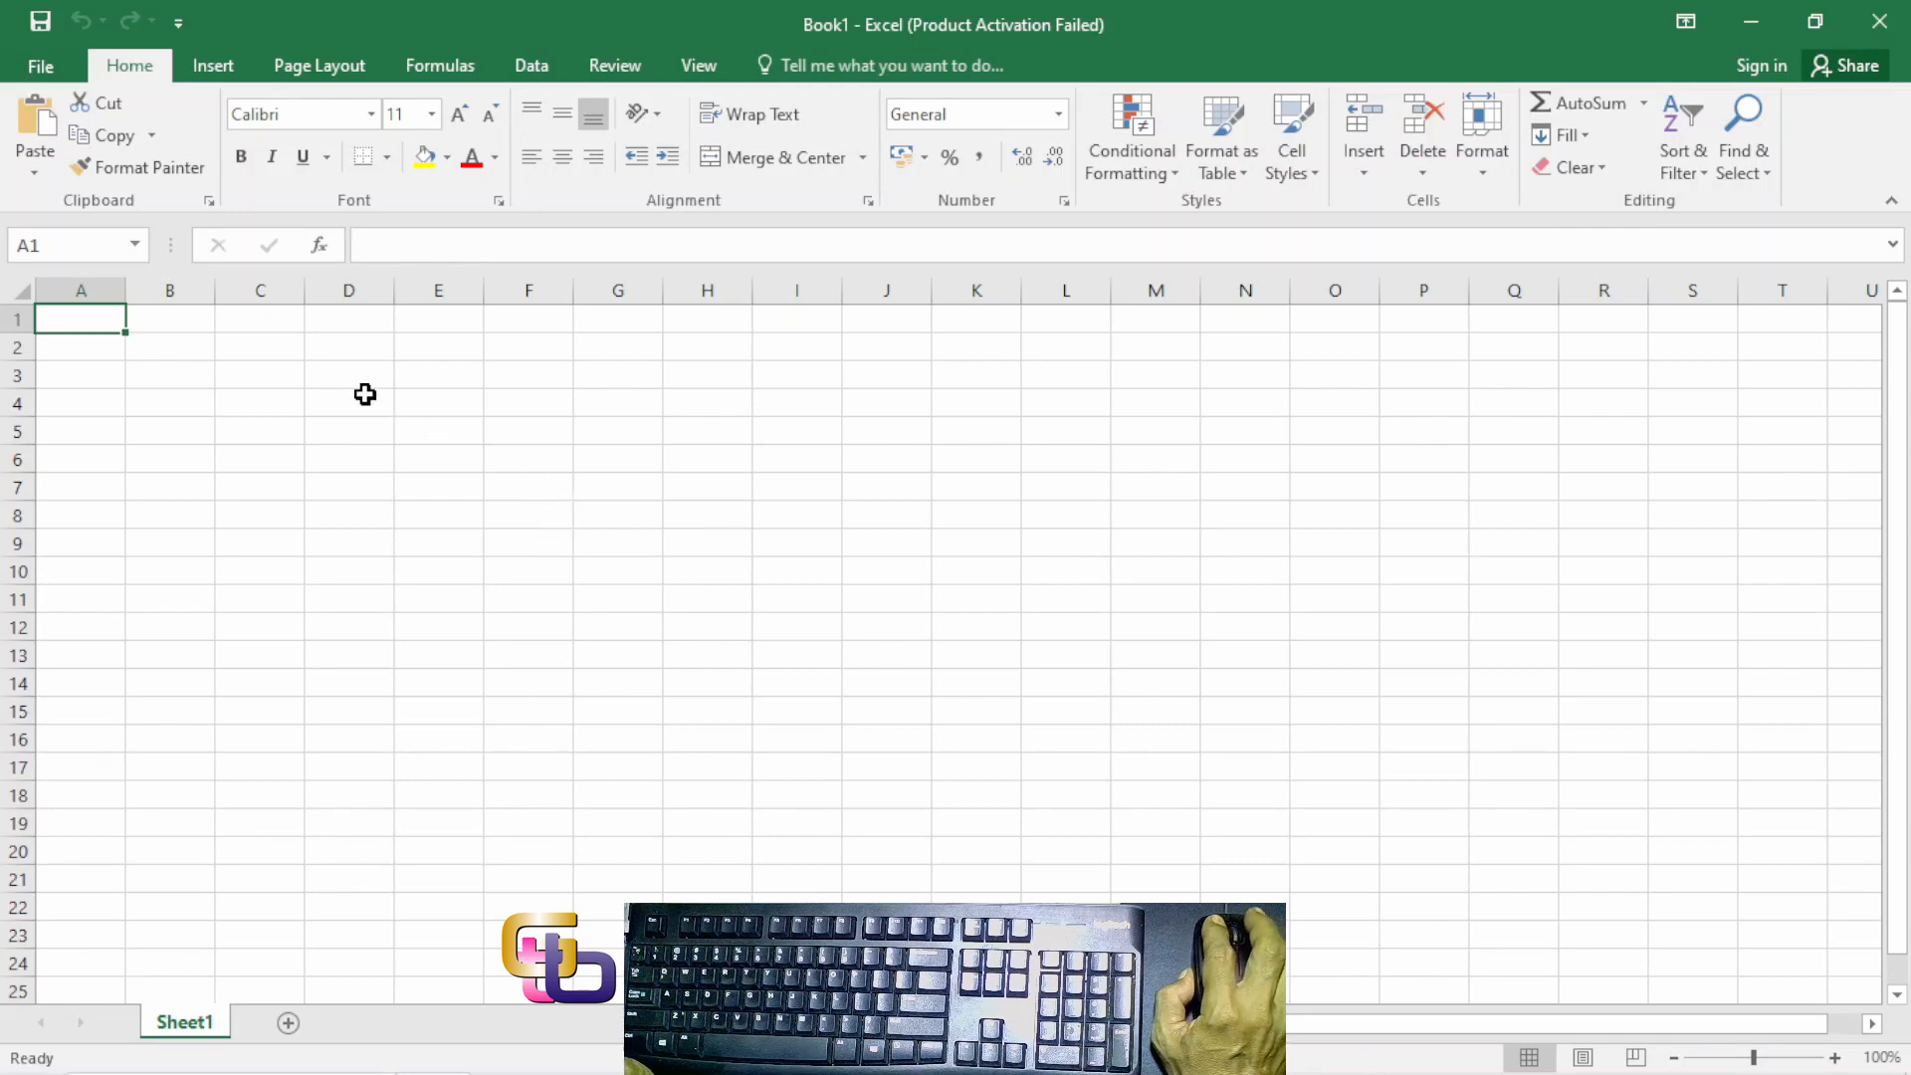
Step: Open the page setup settings for the sheet and keep F4 as the paper size
click(179, 349)
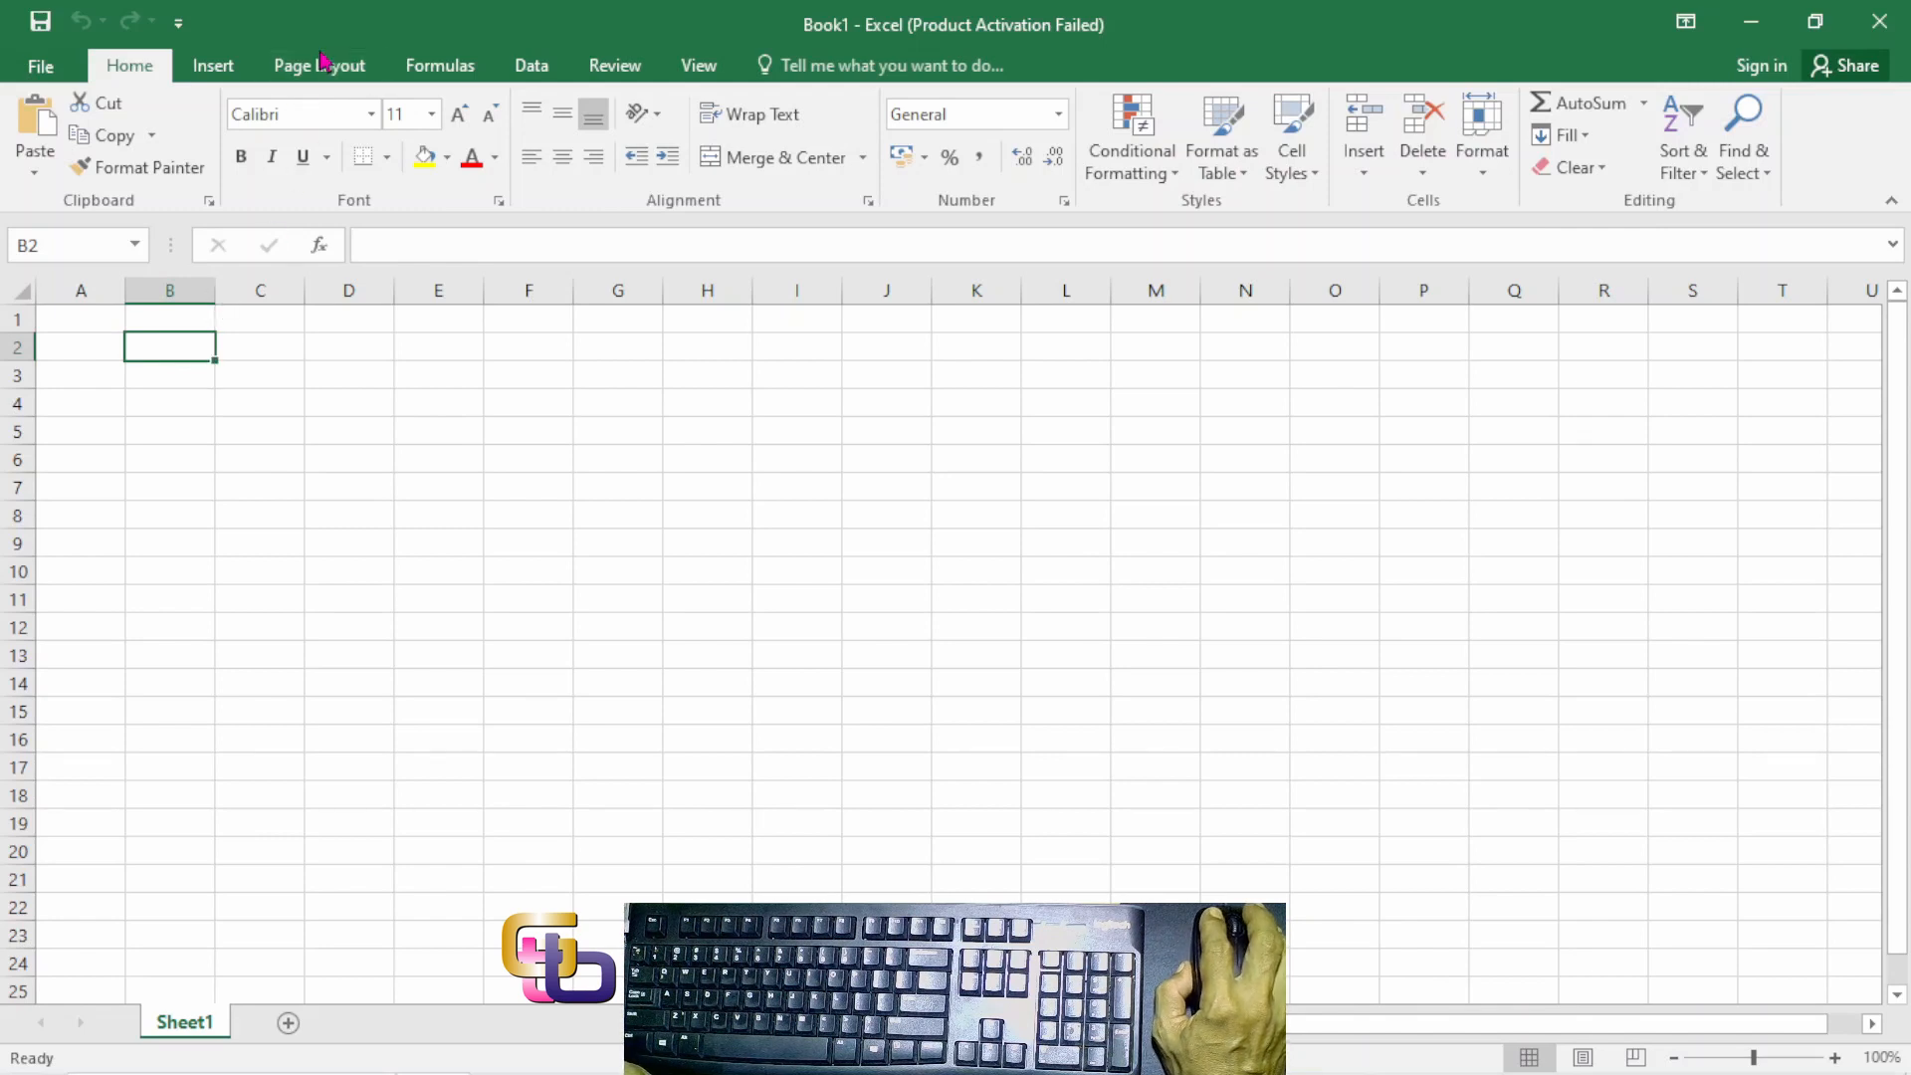
click(341, 72)
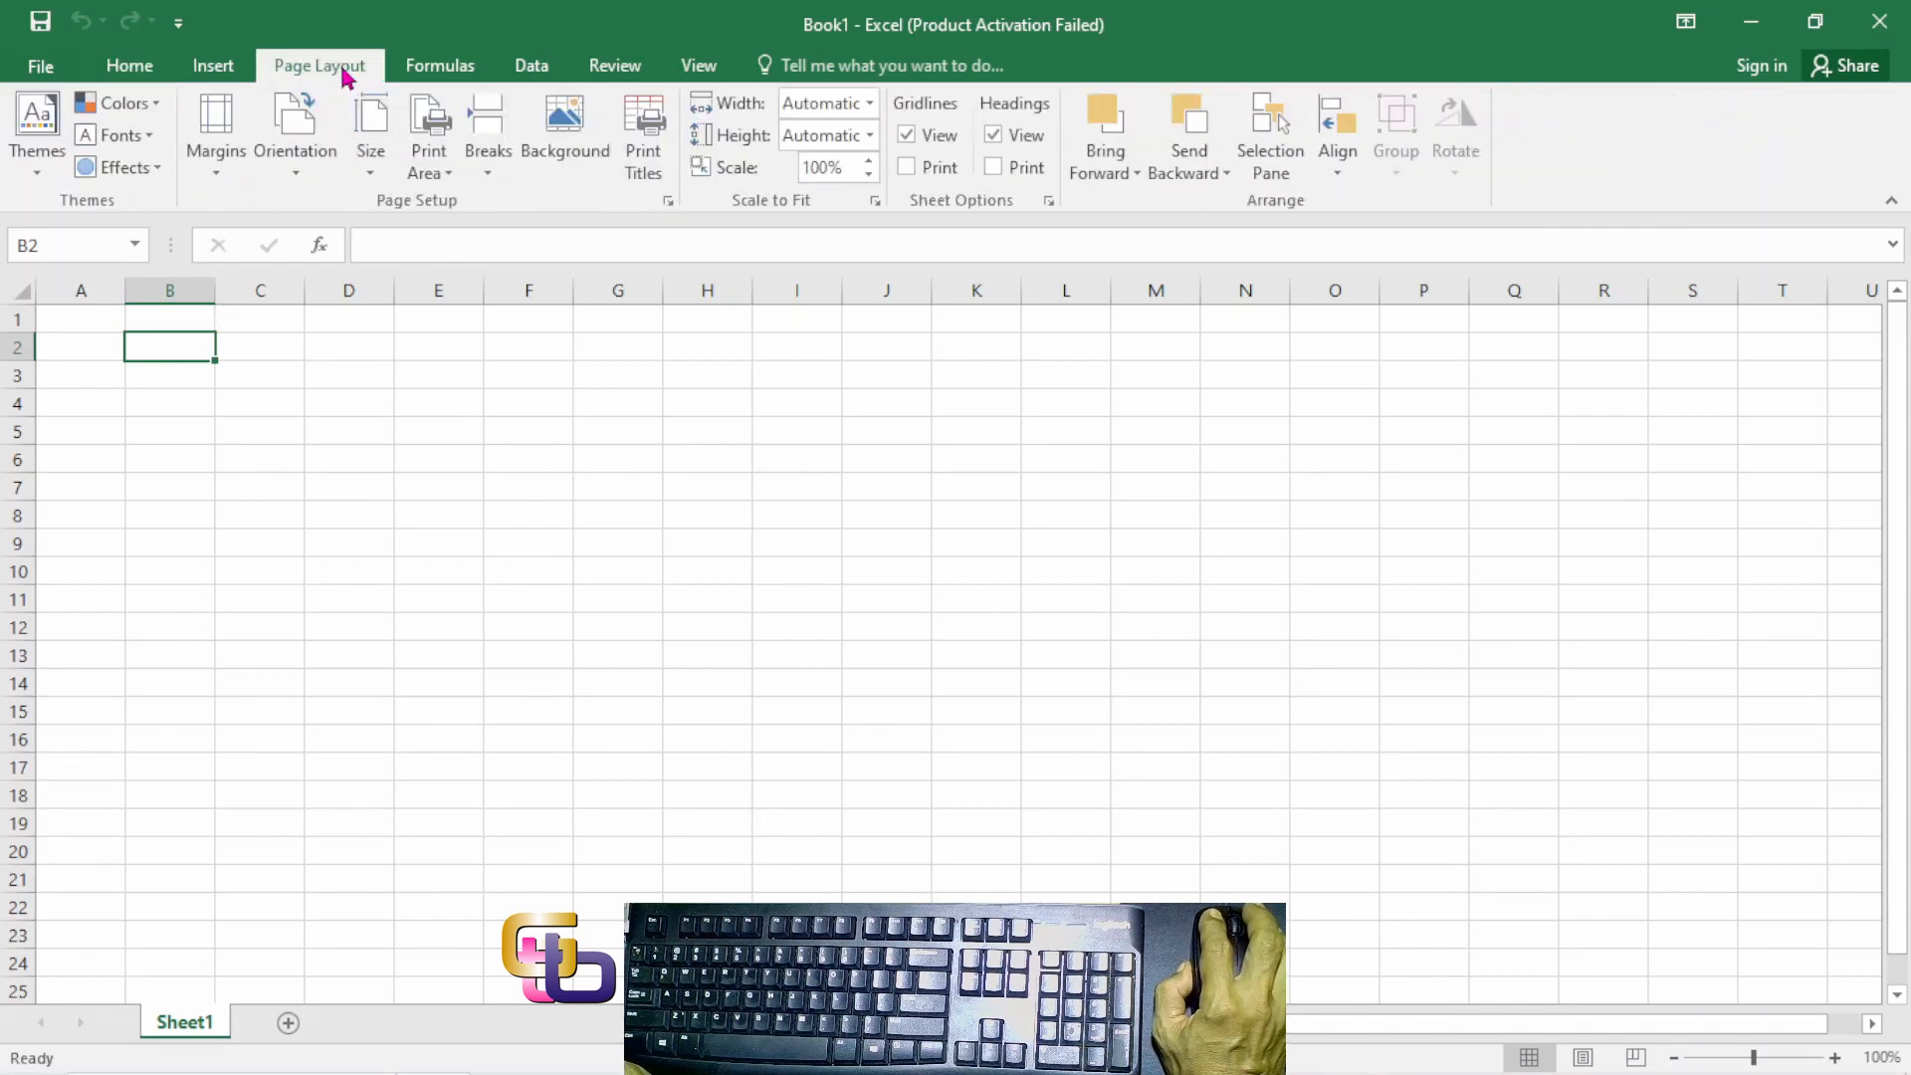
click(668, 202)
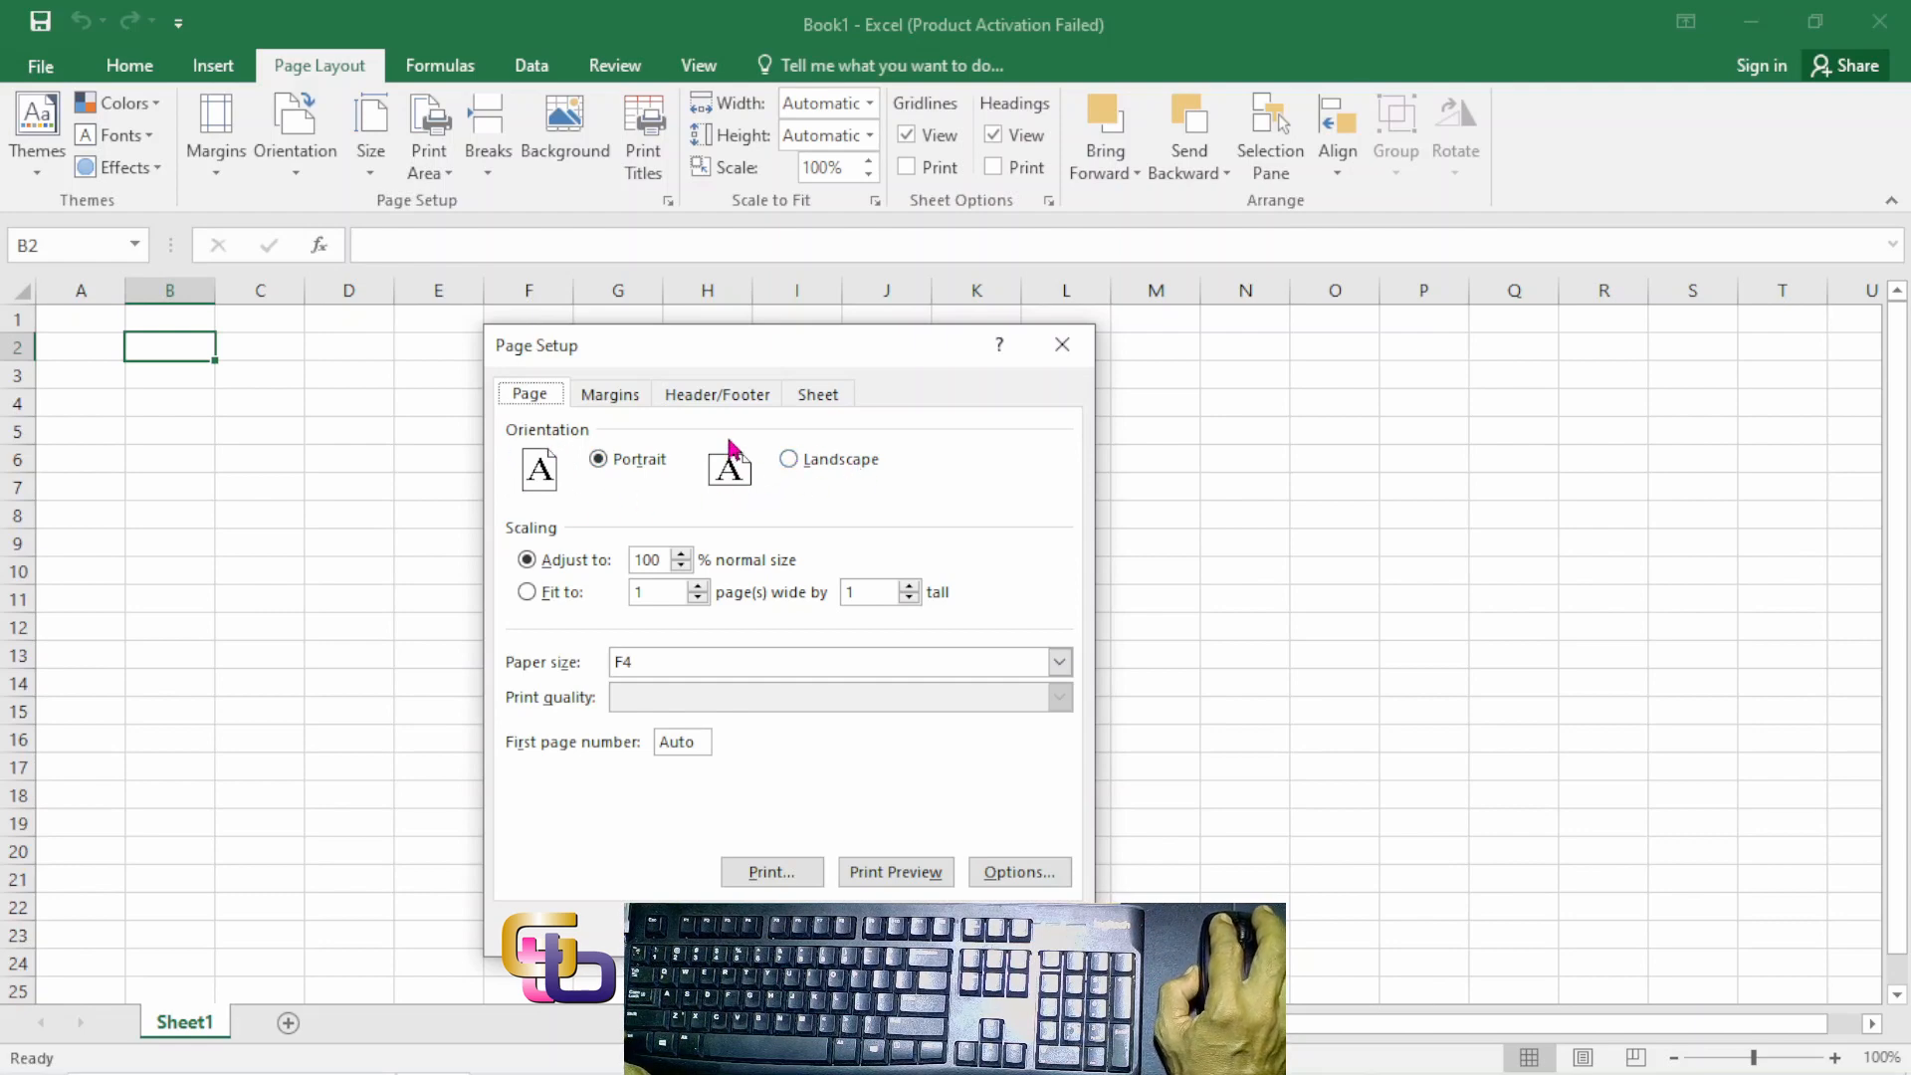
click(624, 404)
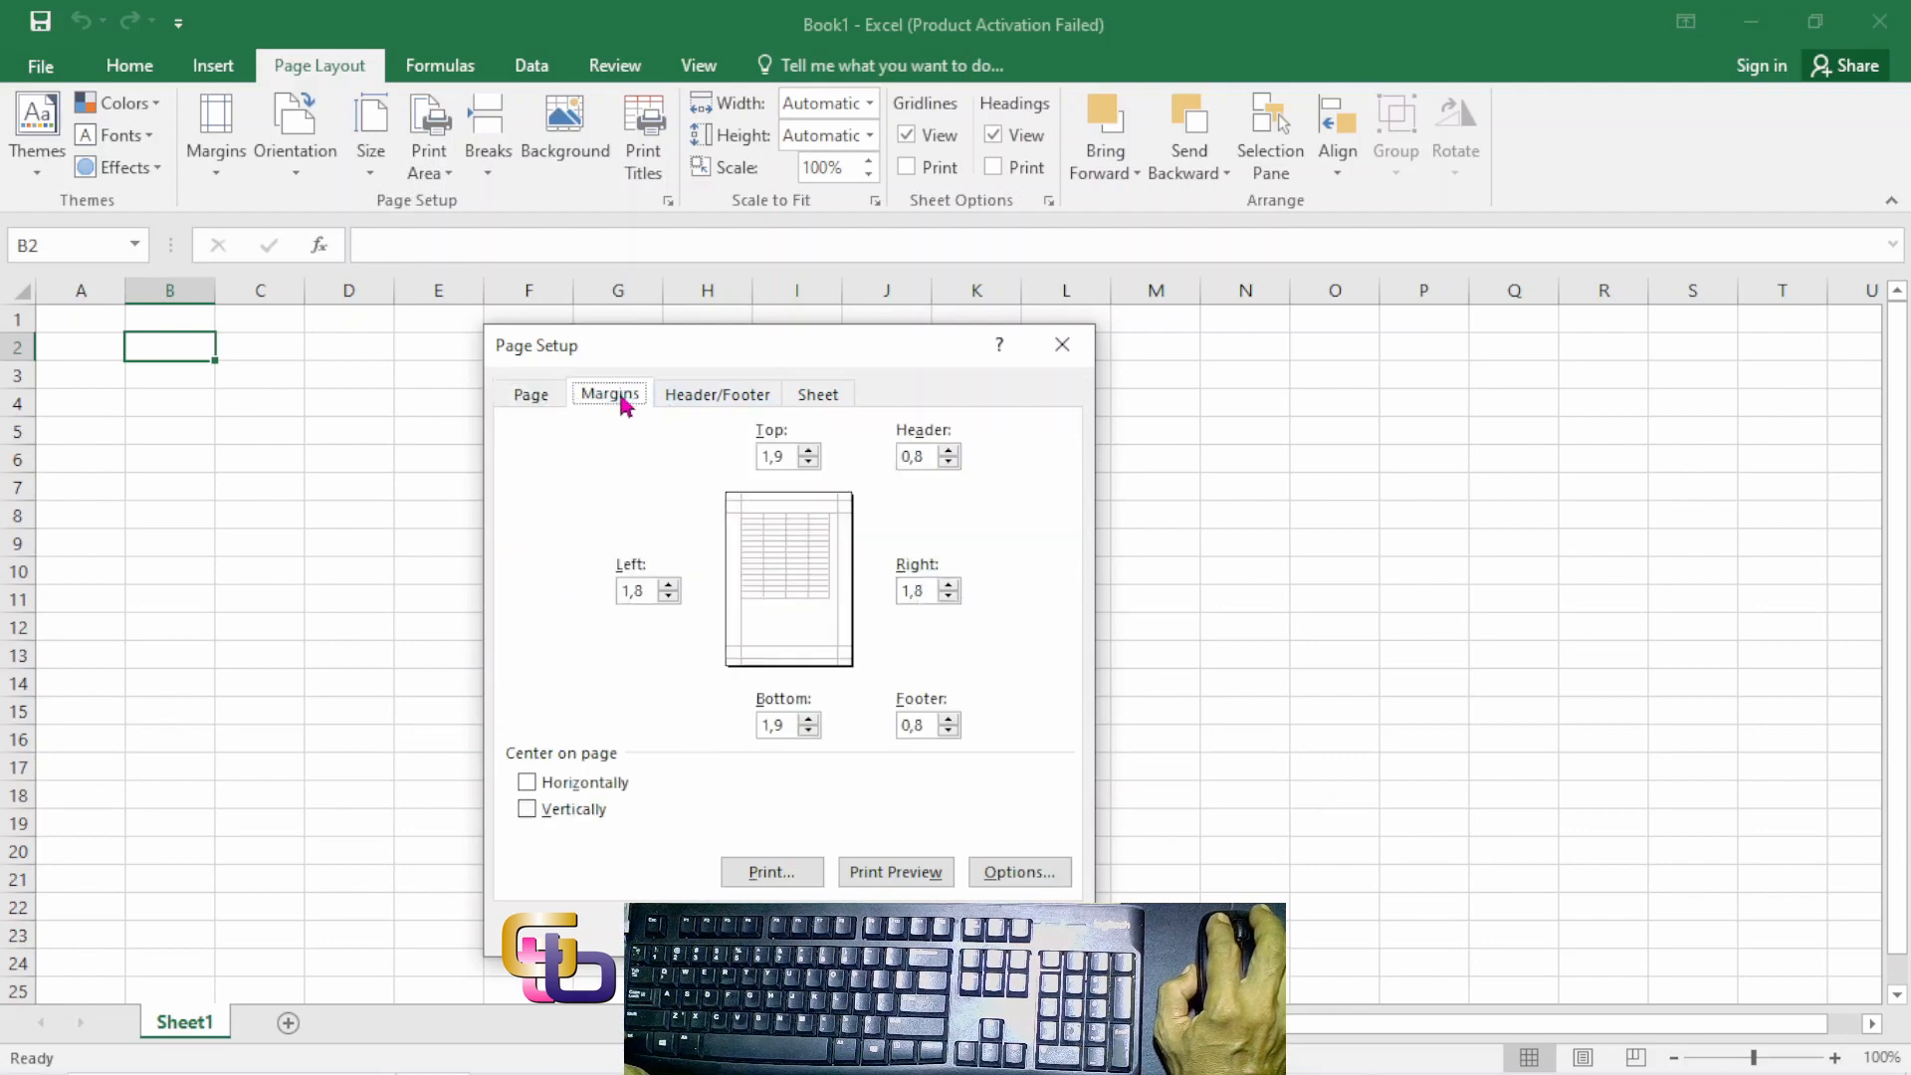
click(520, 397)
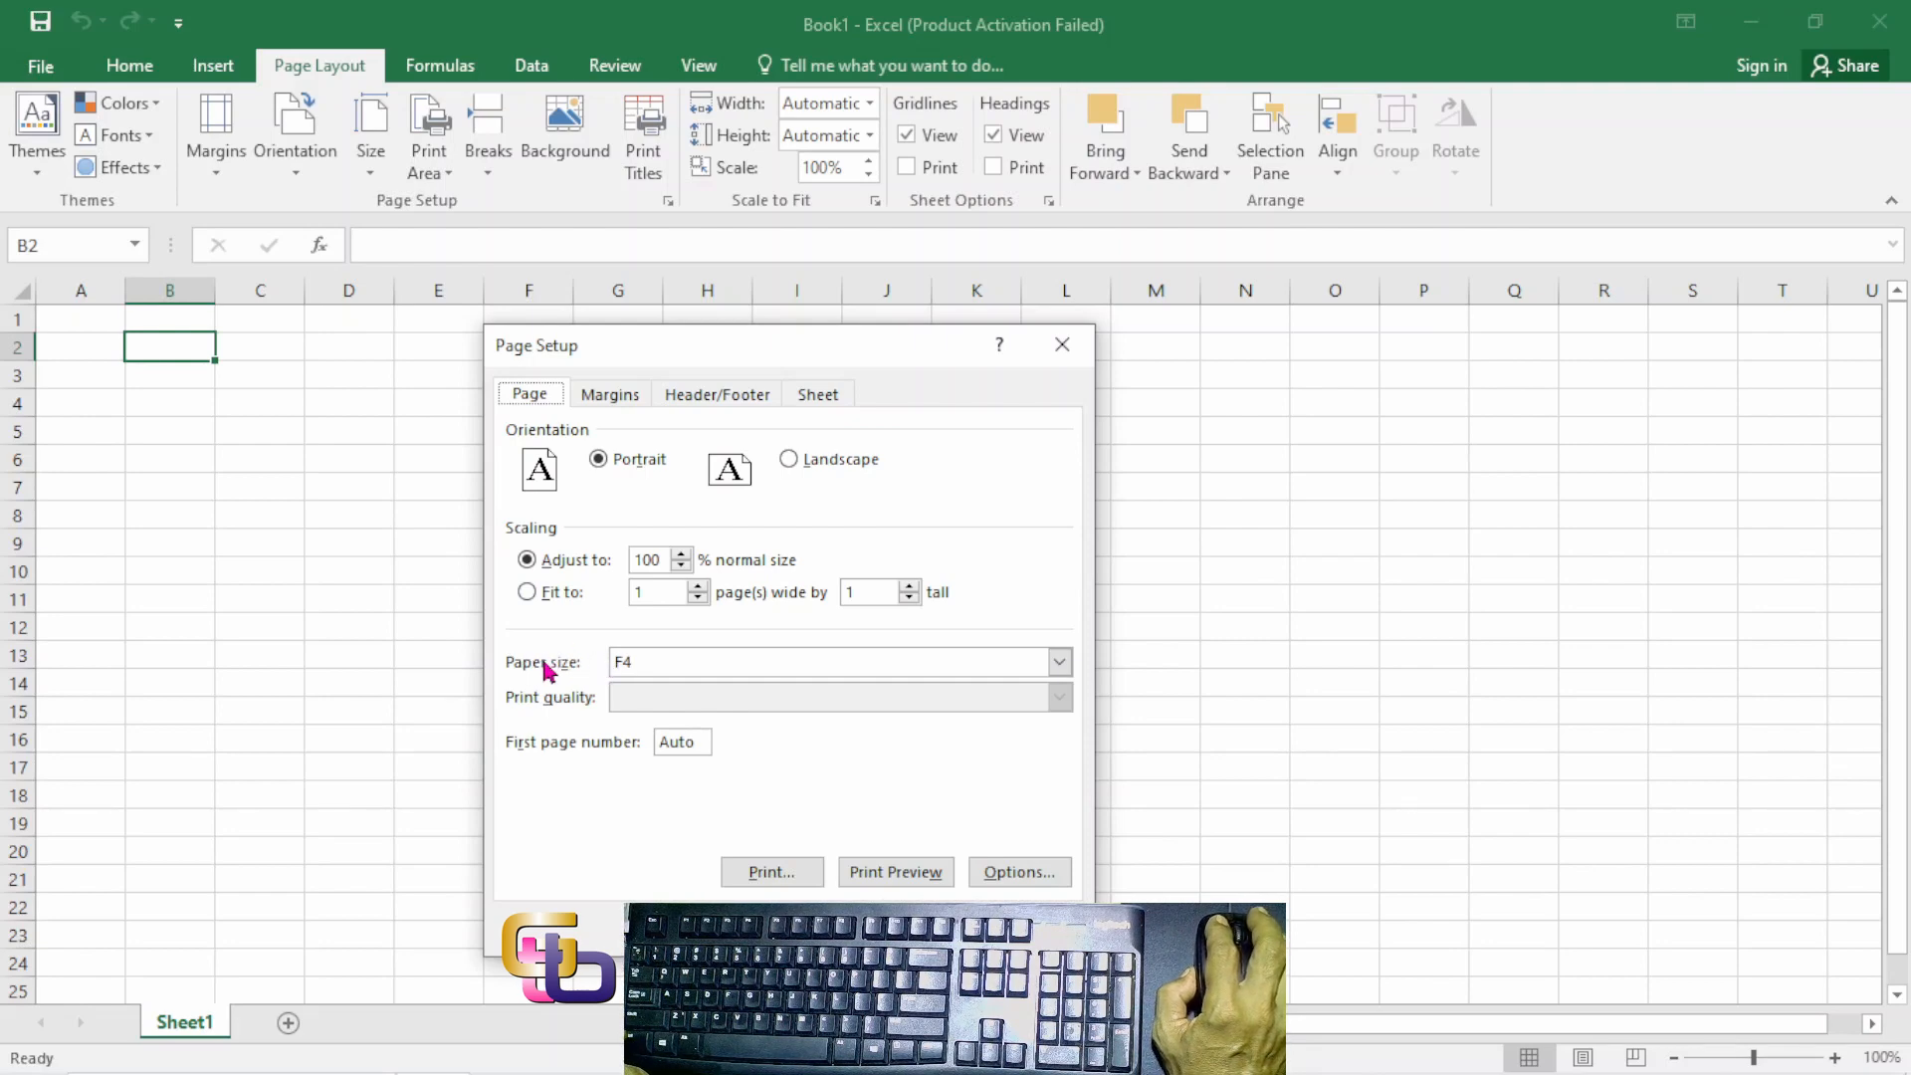
click(927, 661)
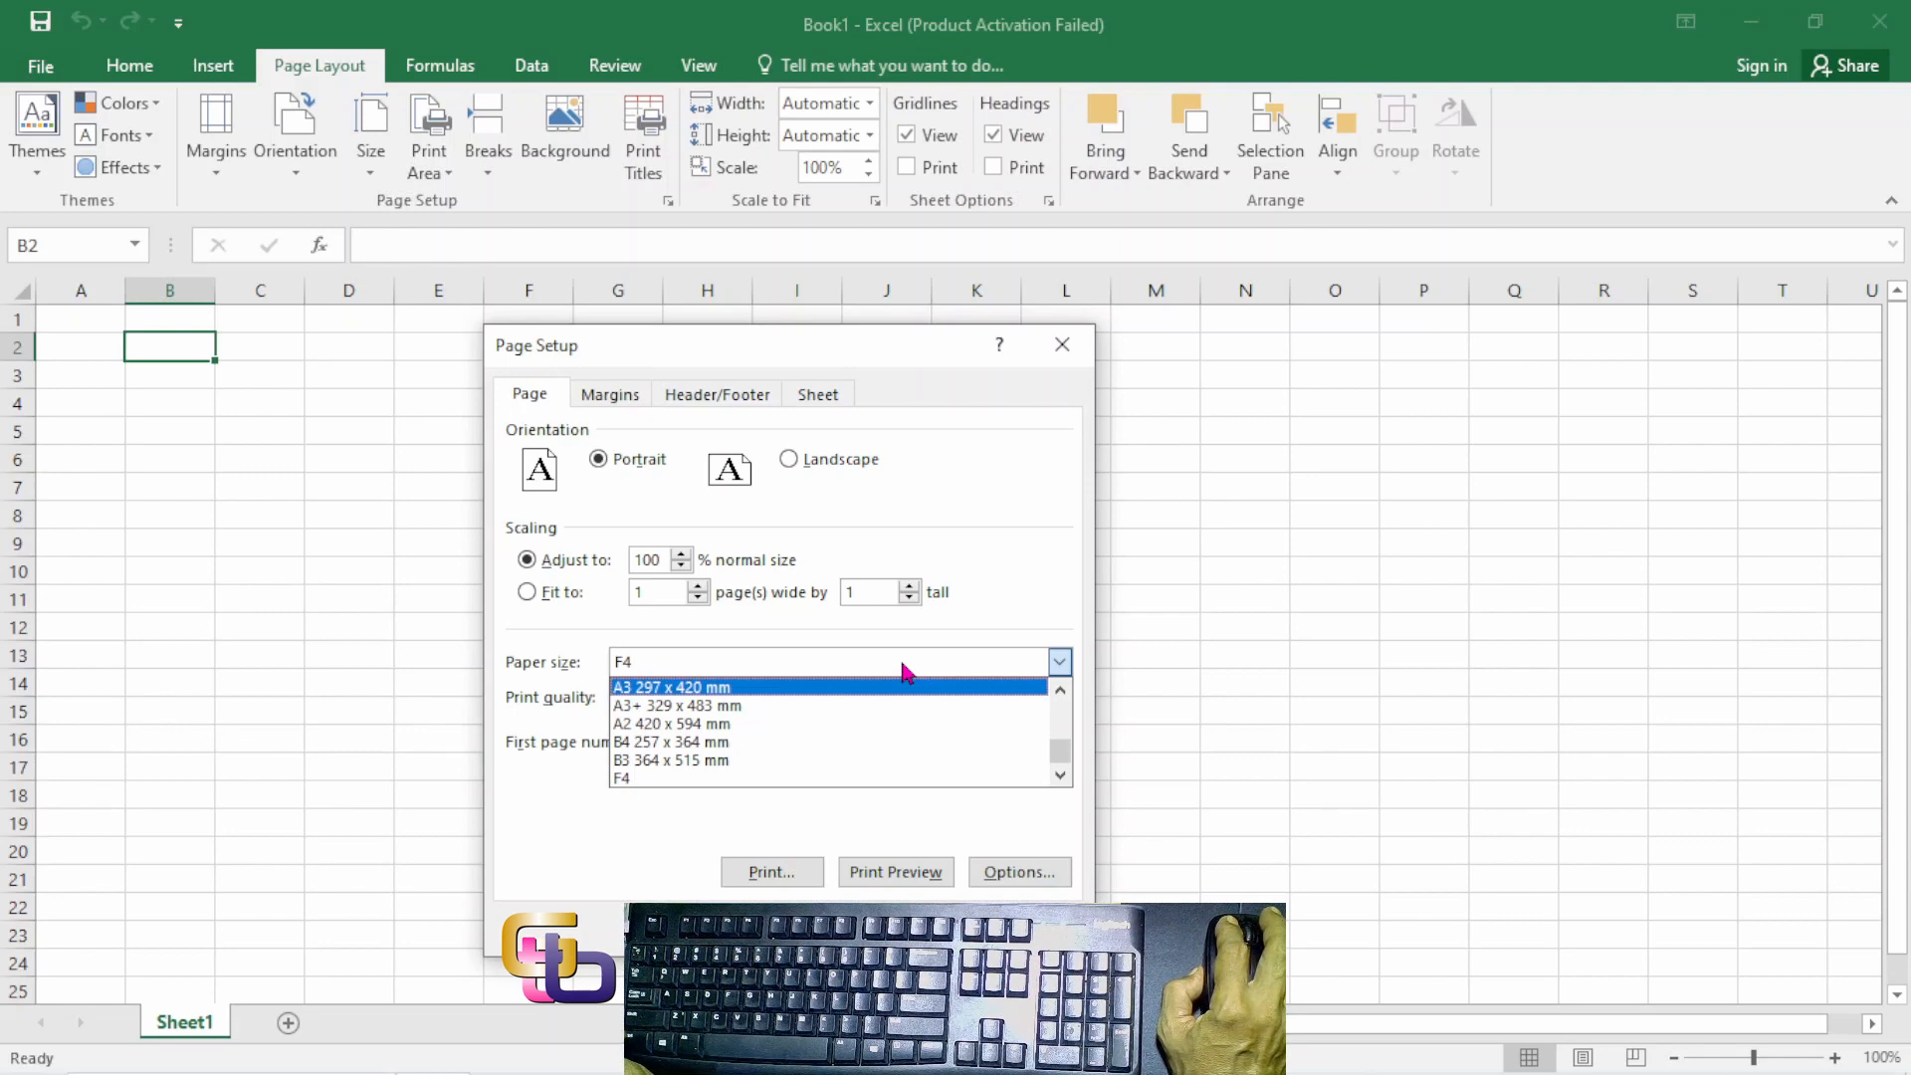
click(905, 671)
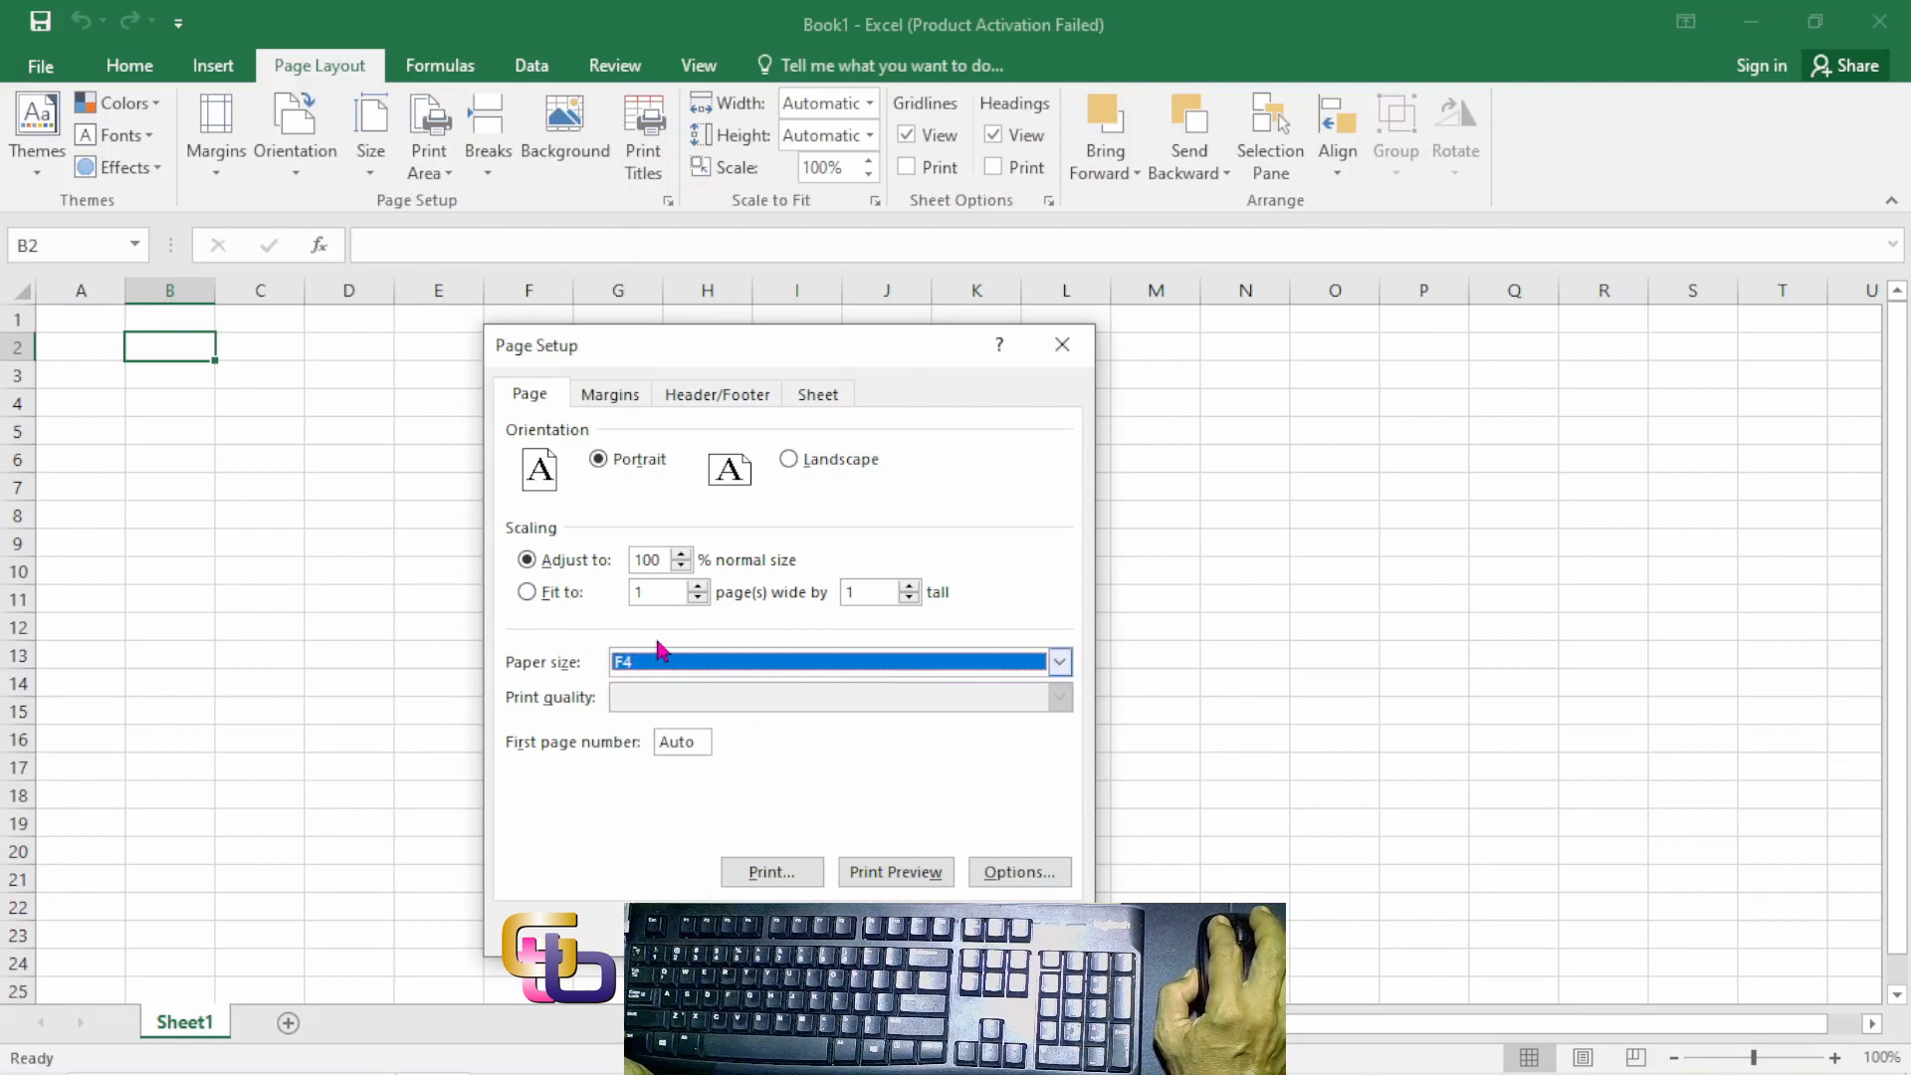
Step: Set the left and top page margins to 1,5 each
click(623, 398)
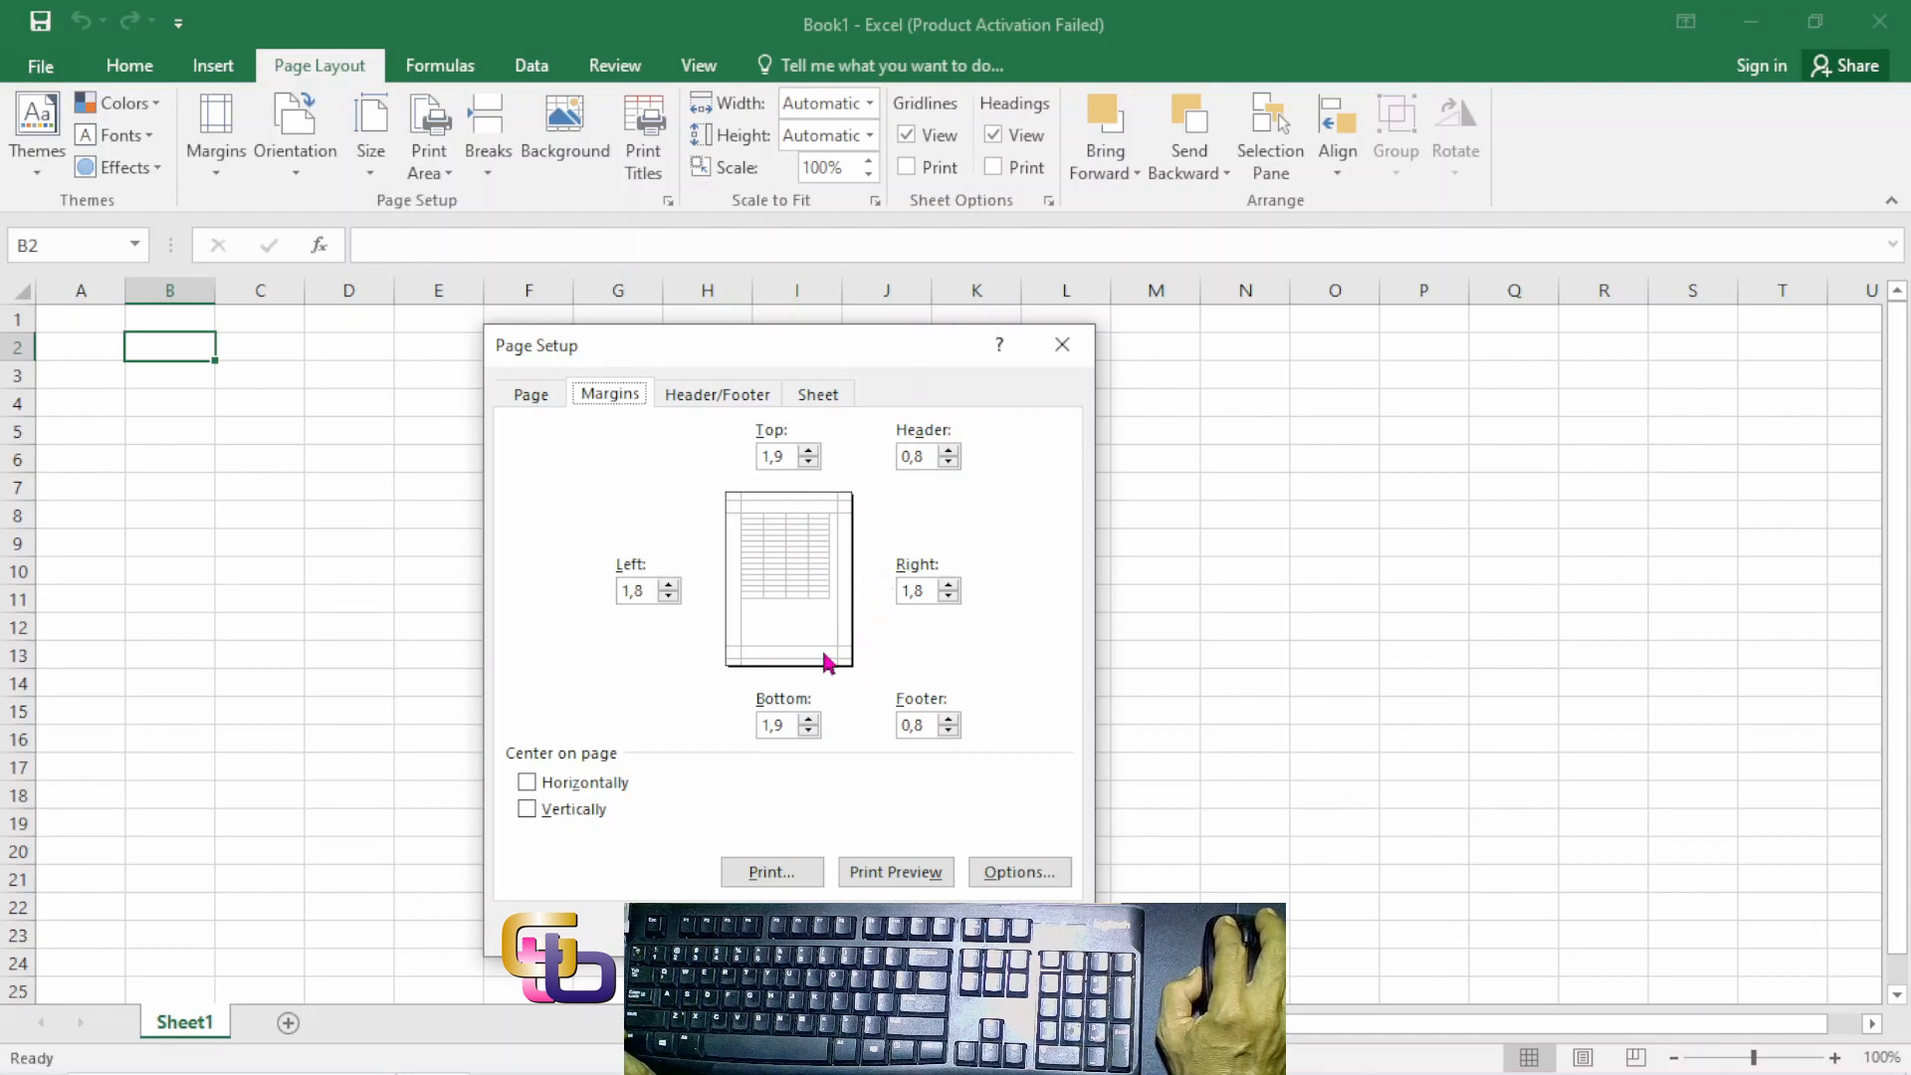
click(646, 592)
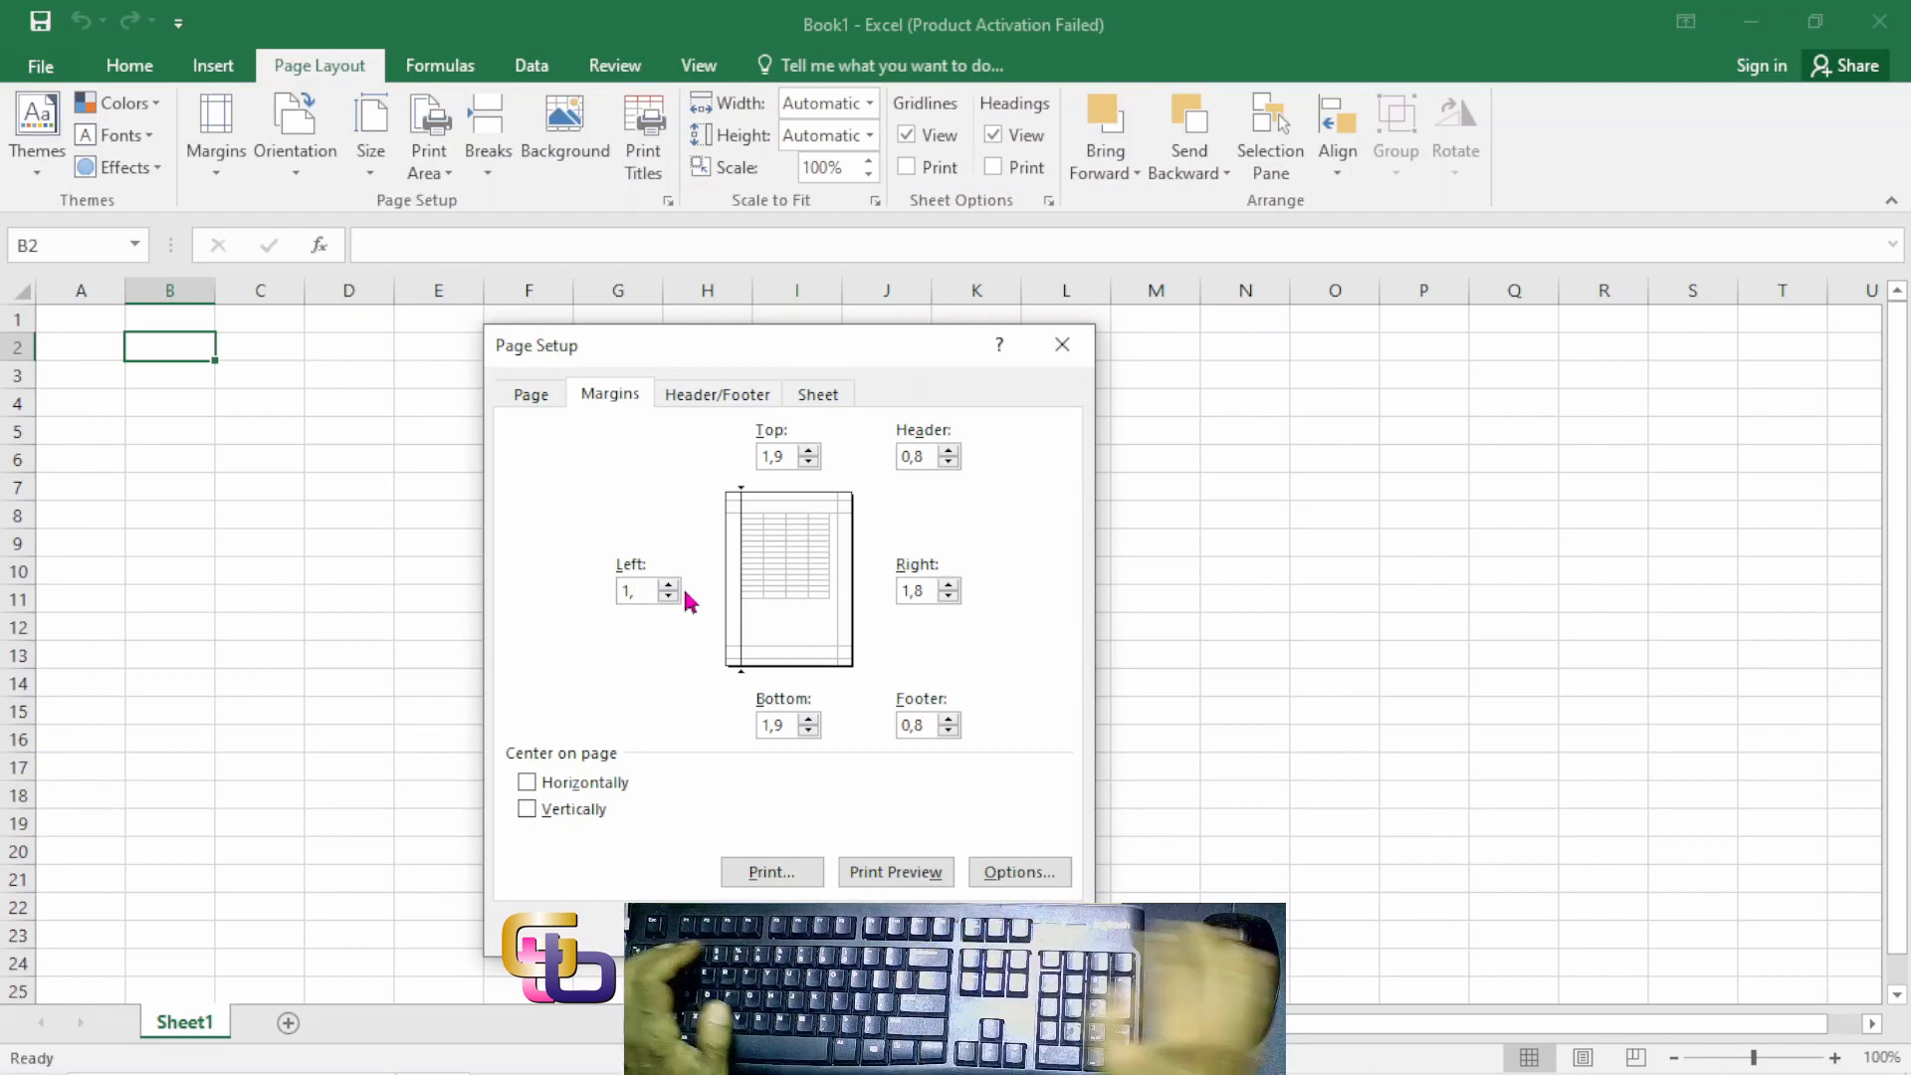
key(BackSpace)
text(5)
click(782, 460)
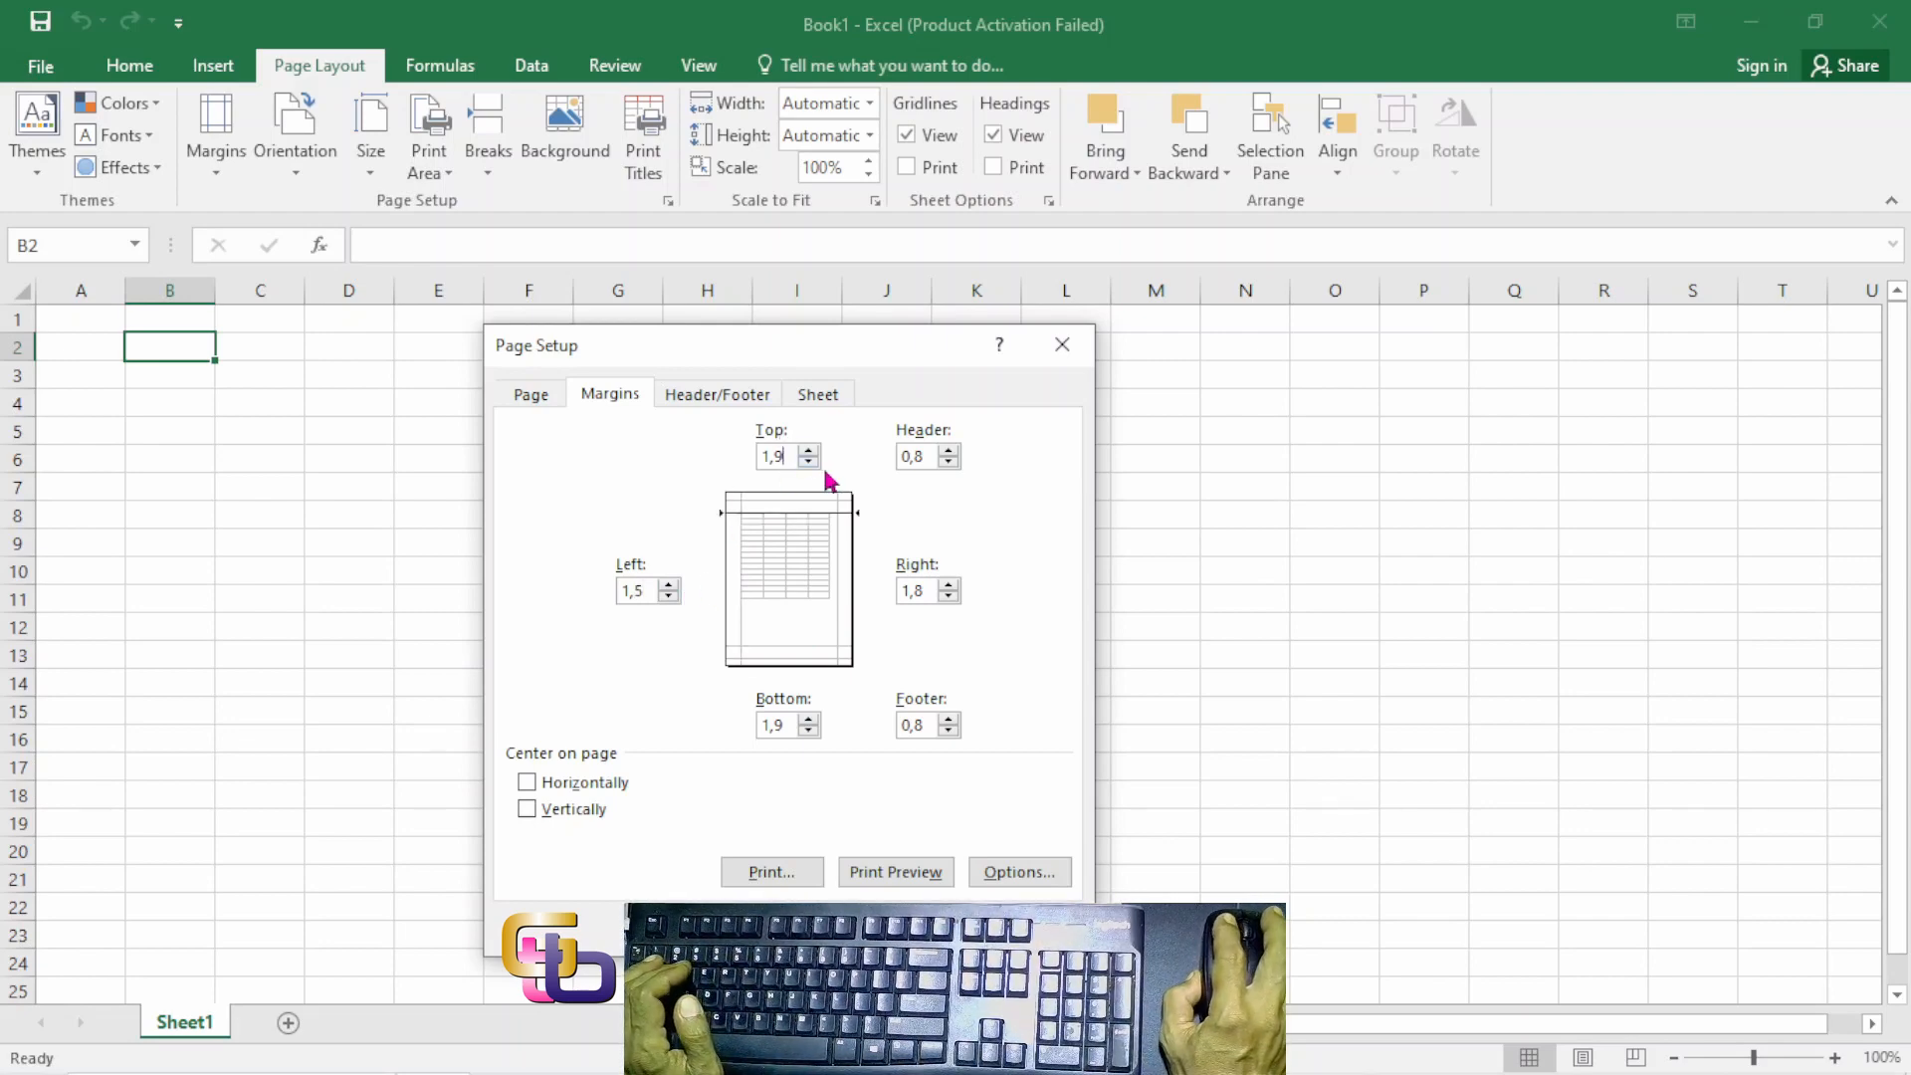
key(BackSpace)
text(5)
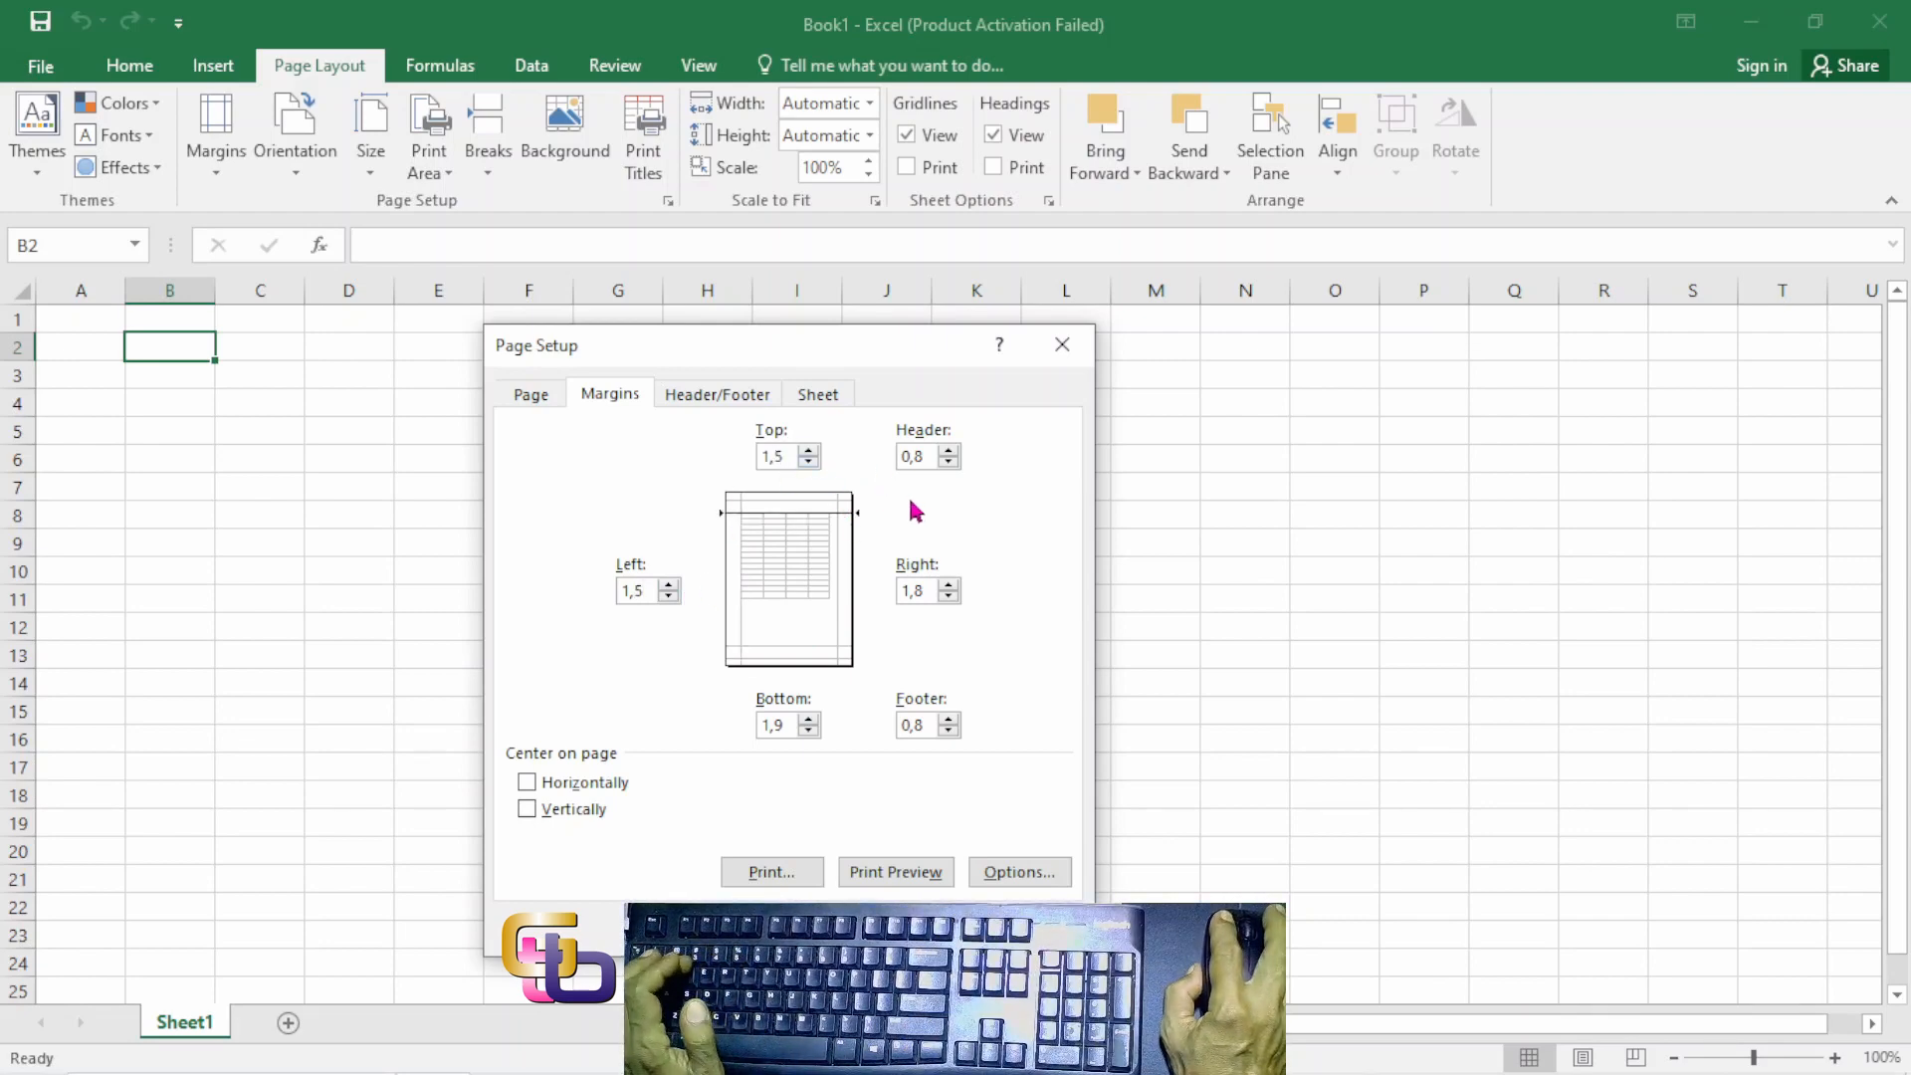
Step: Set the right and bottom page margins to 1,5 each
click(929, 591)
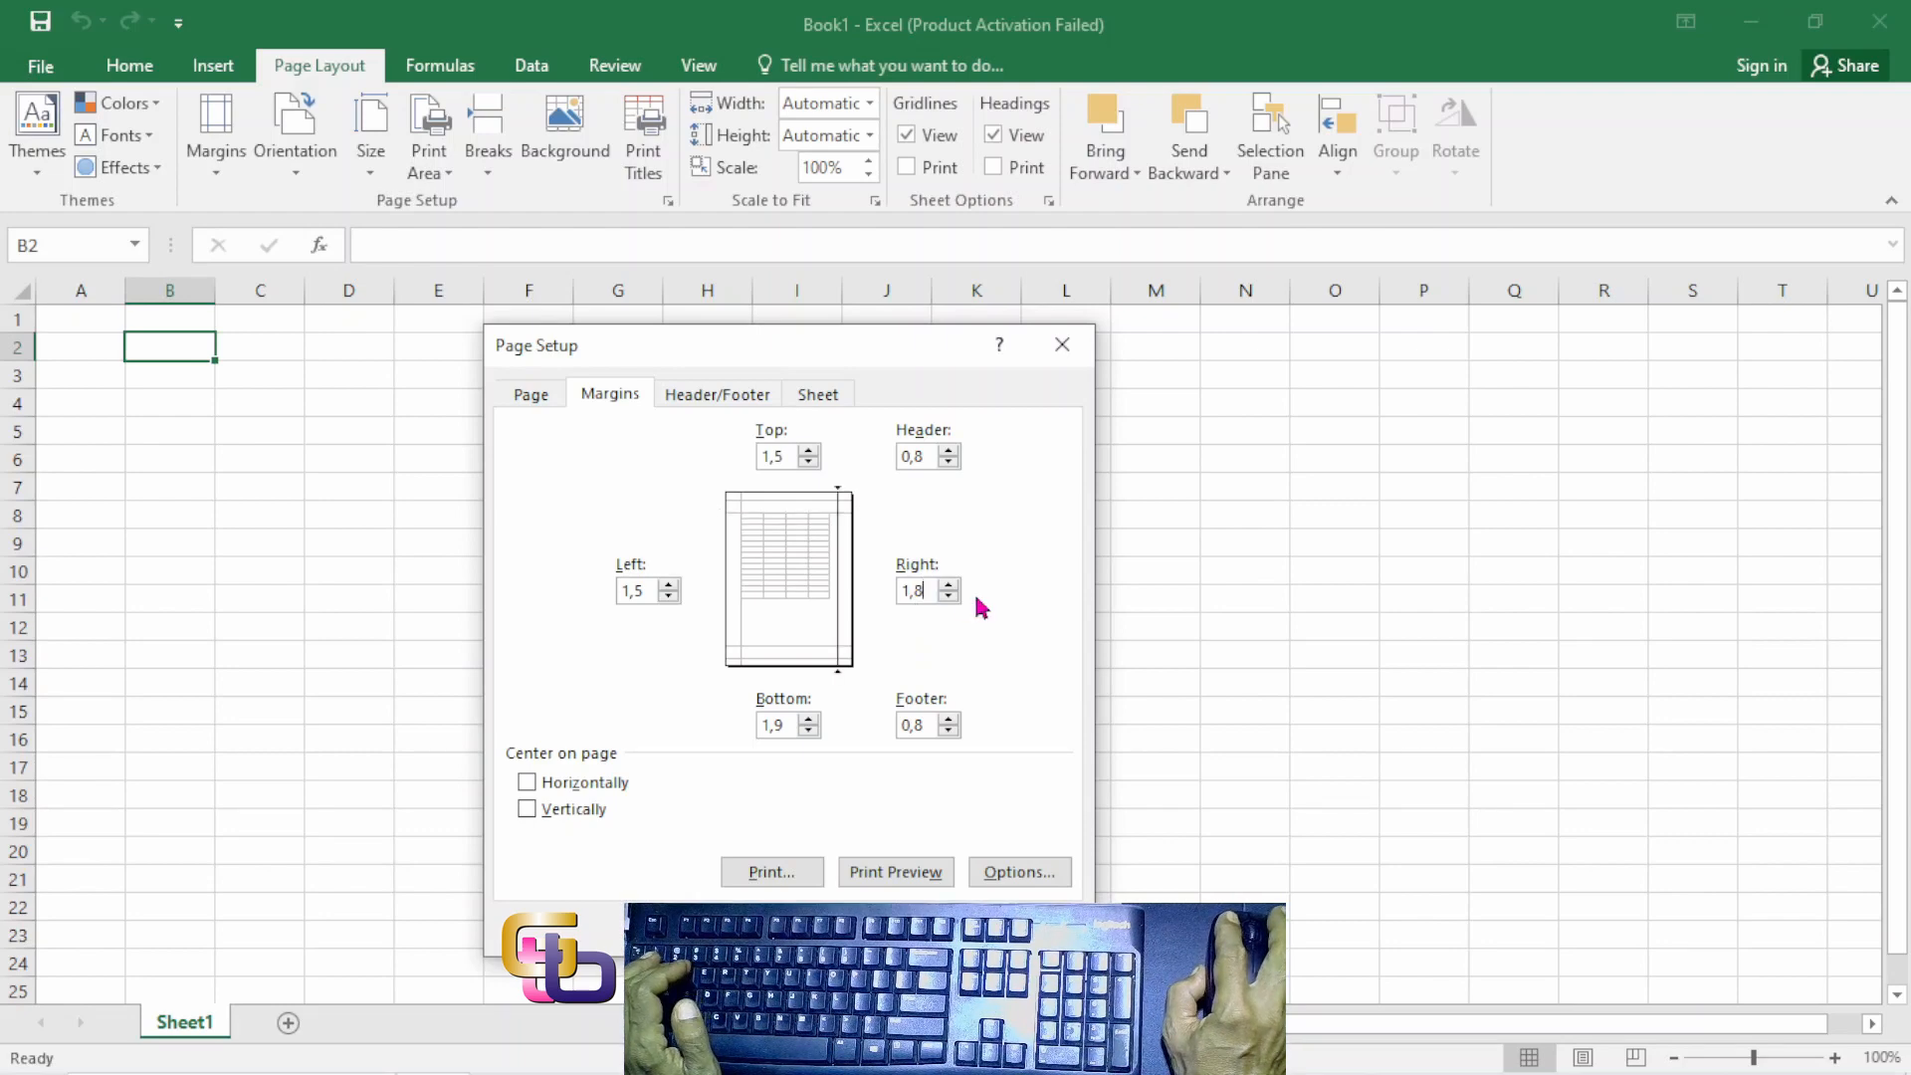
key(BackSpace)
text(5)
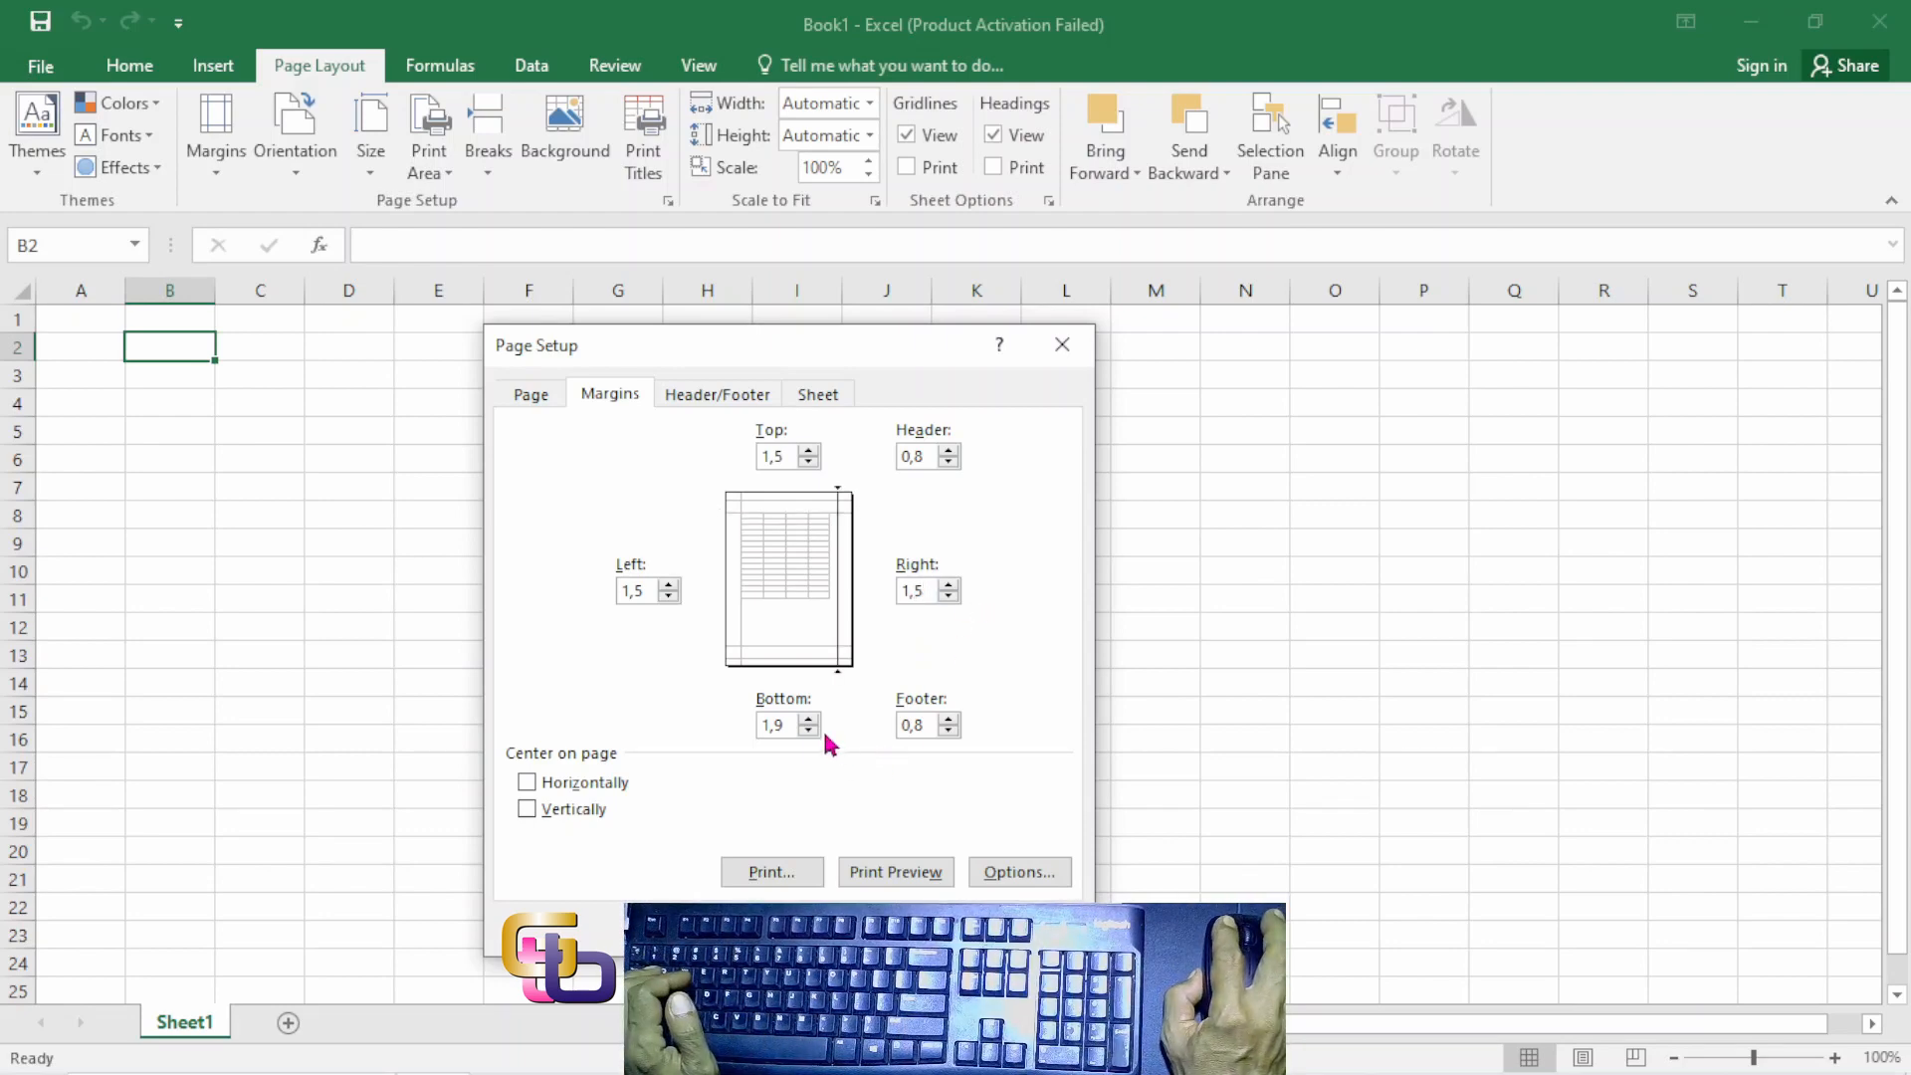
click(786, 725)
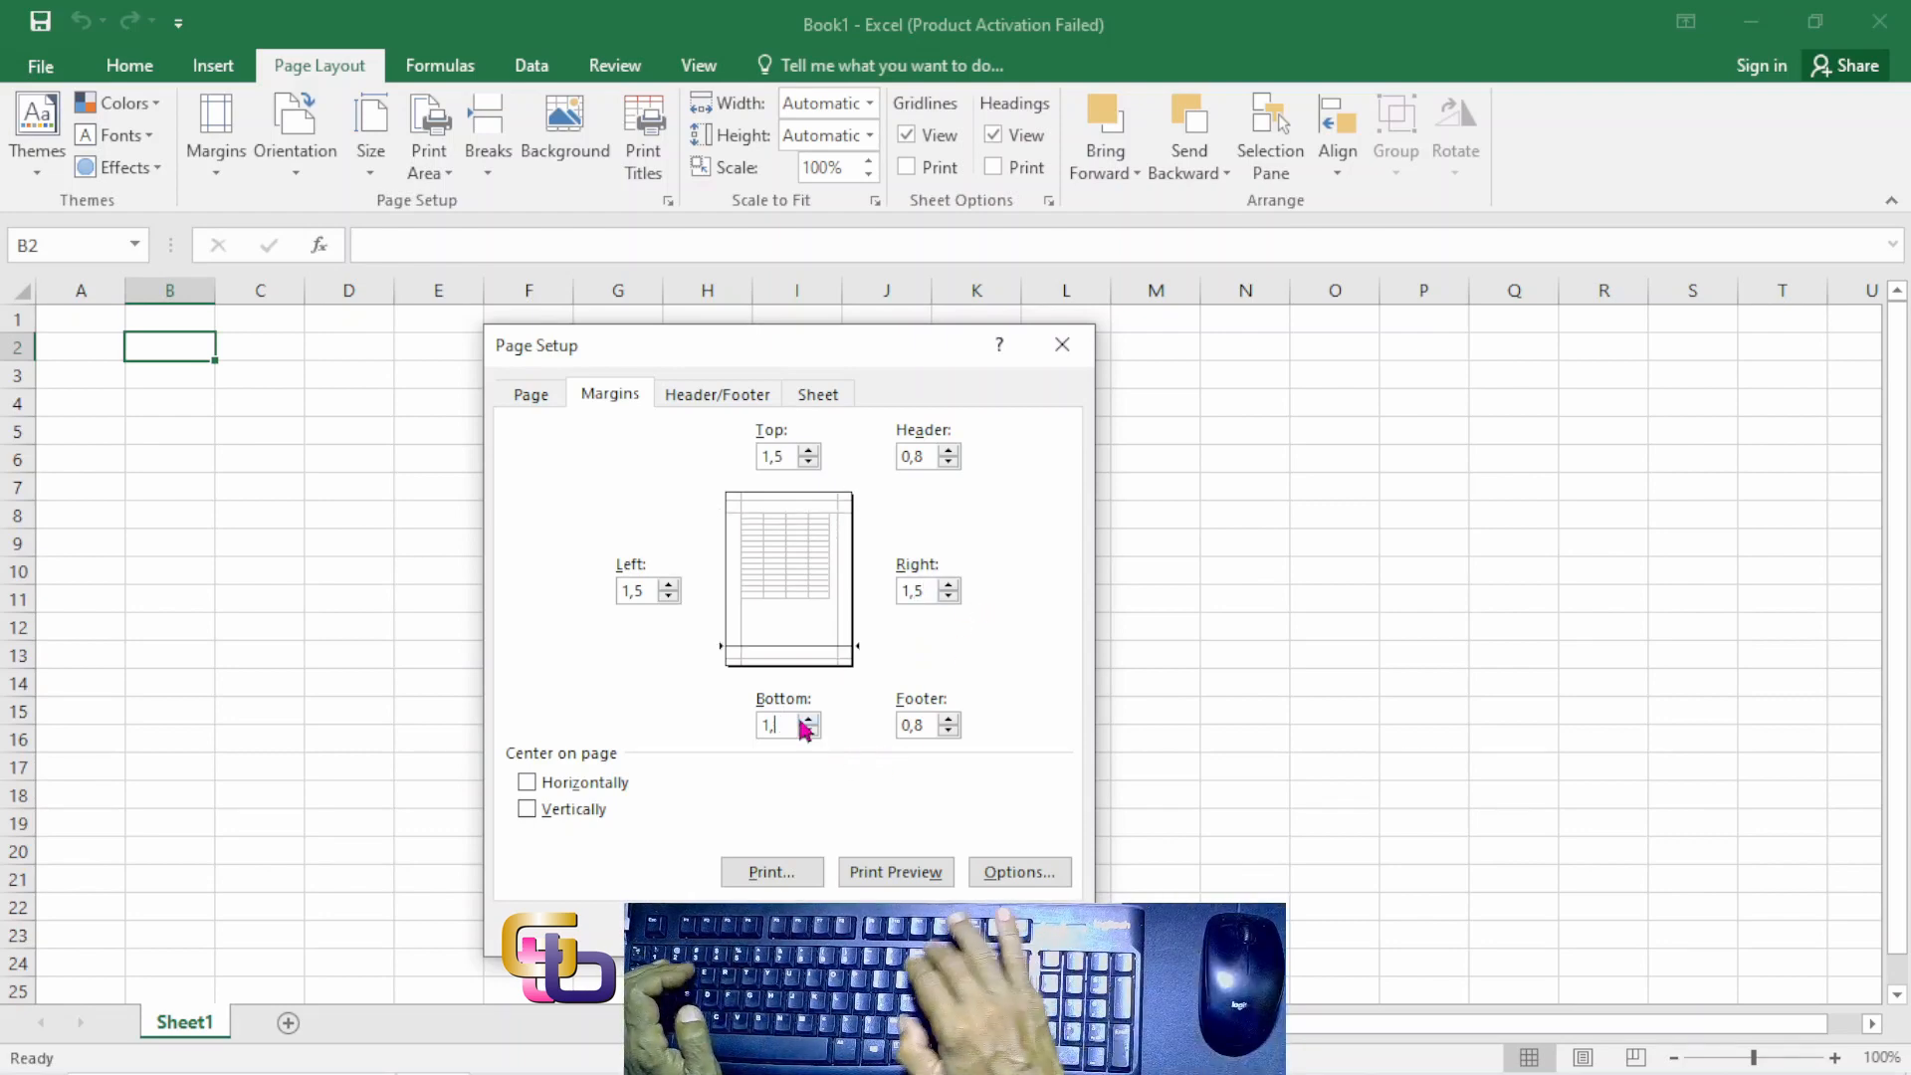
key(BackSpace)
text(5)
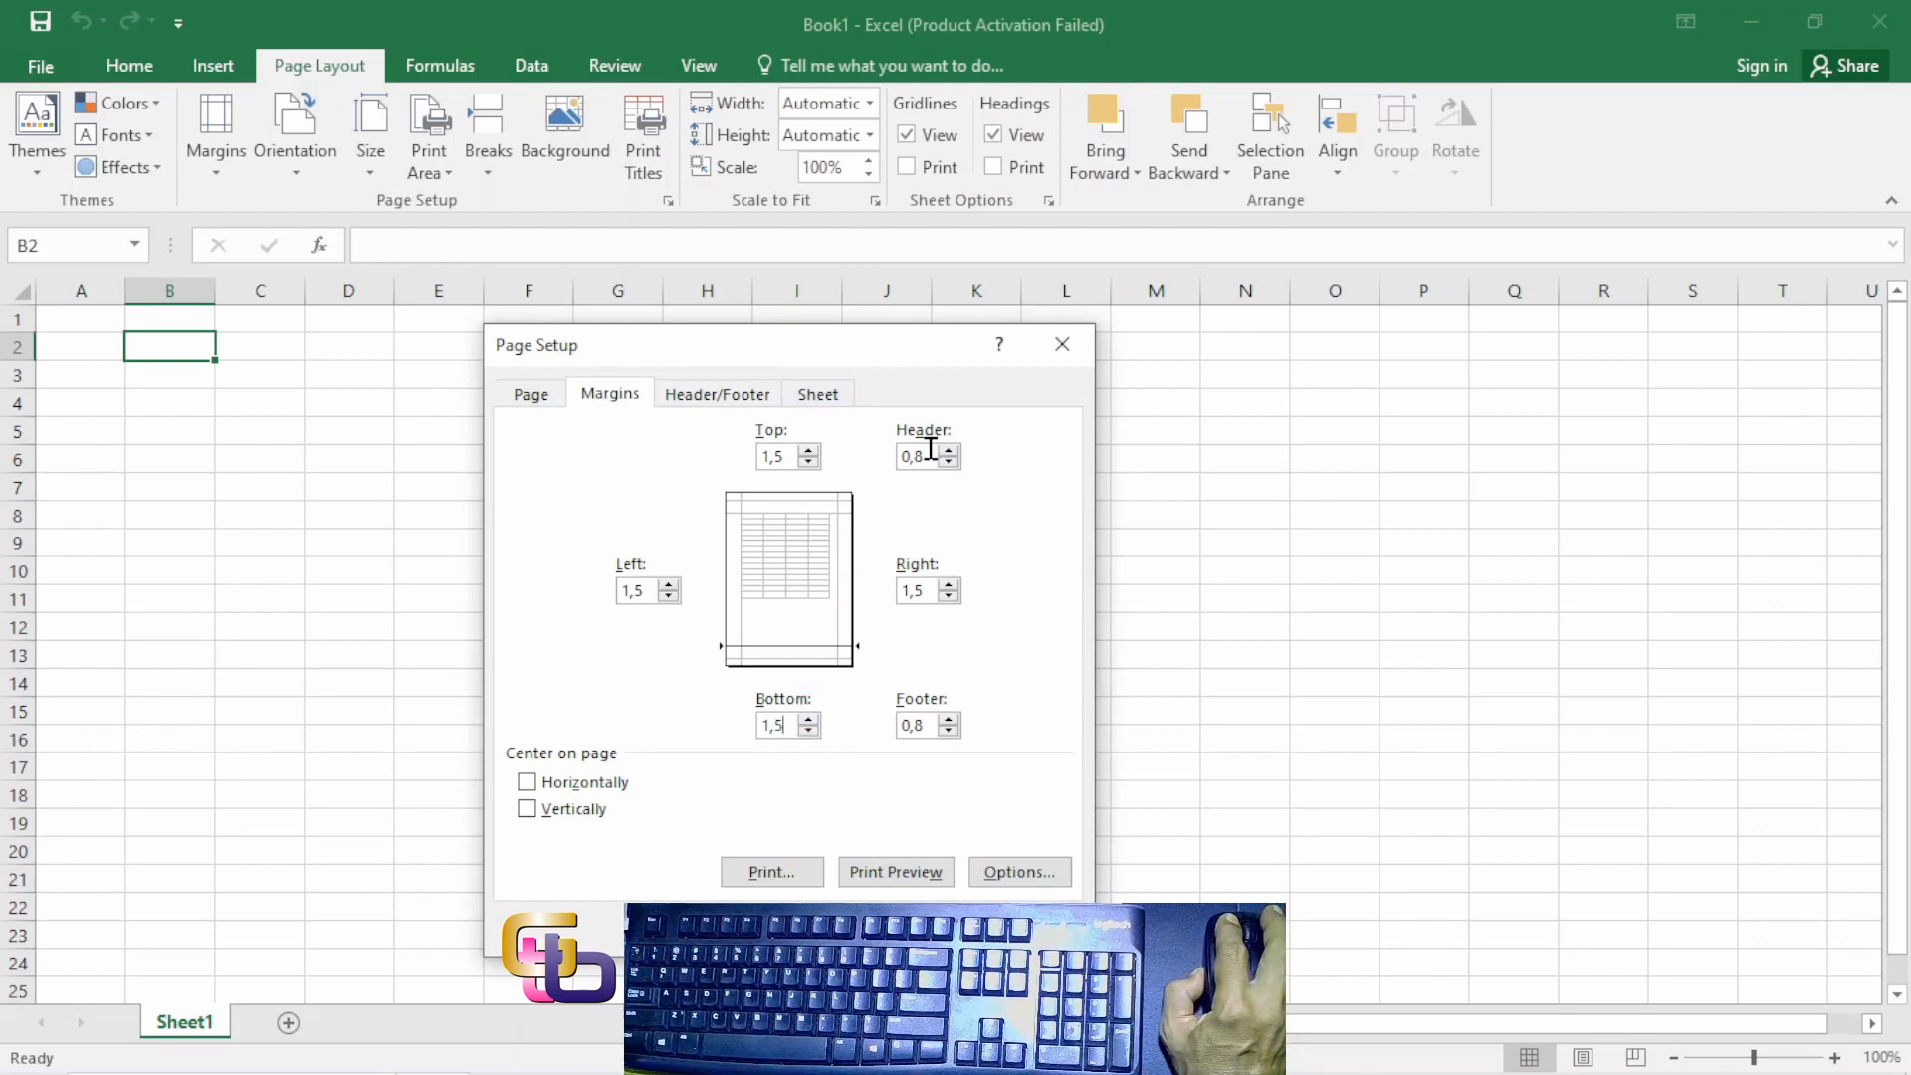
Step: Set the header and footer margins to 0 and apply the page setup
drag(939, 457, 875, 456)
text(0)
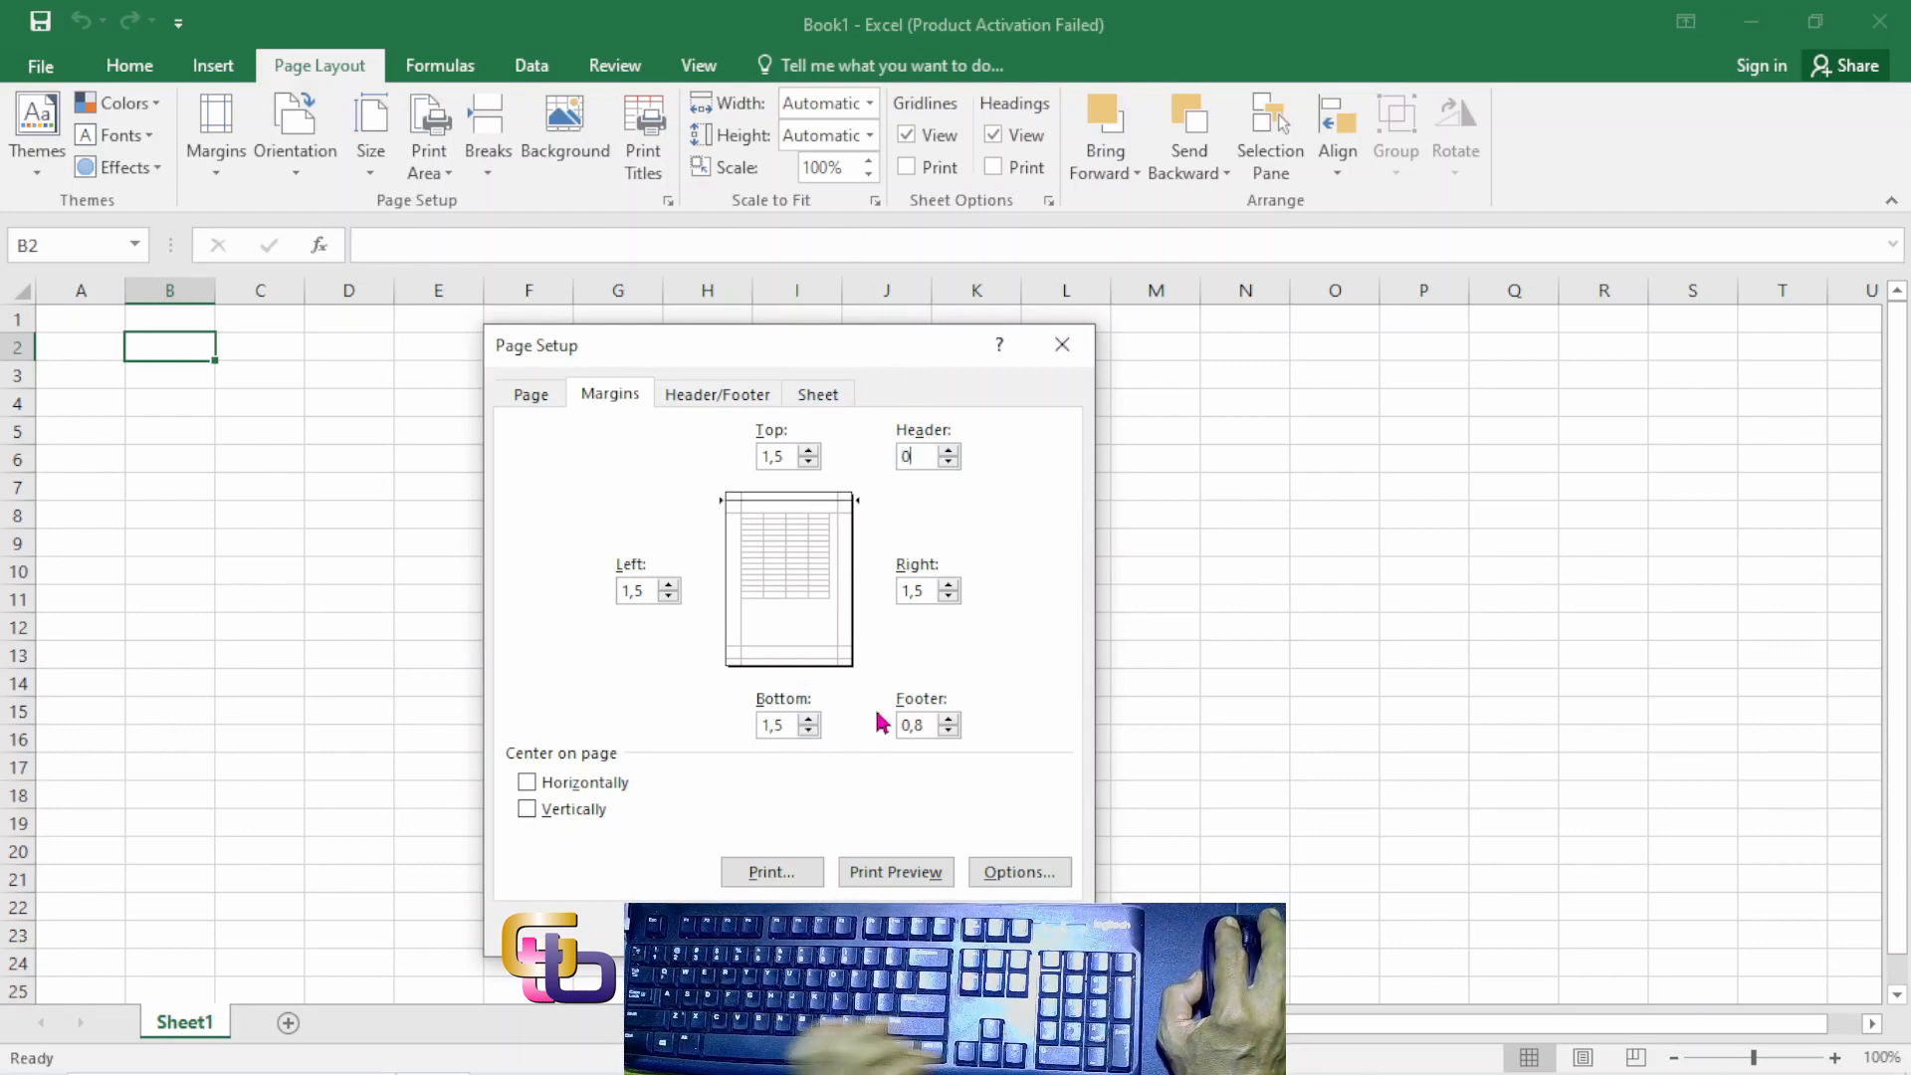
drag(937, 724, 891, 734)
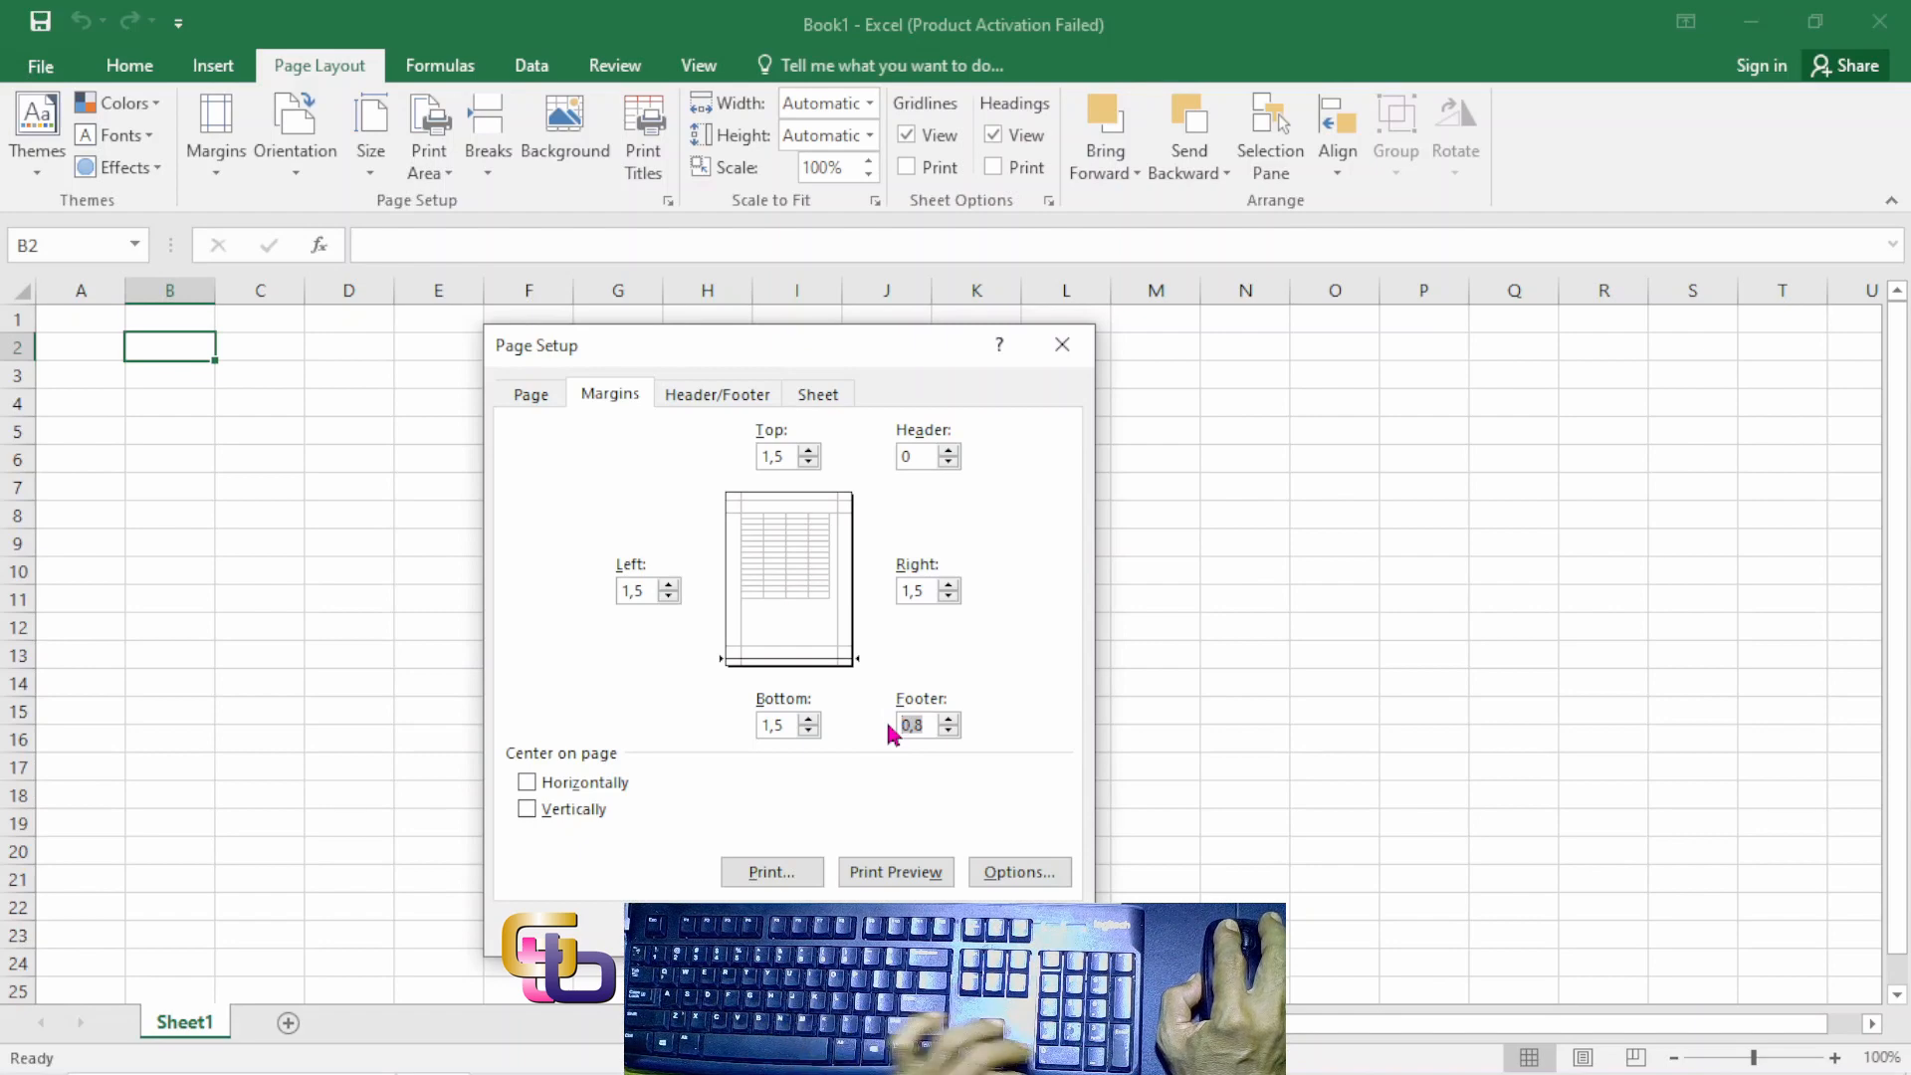
text(0)
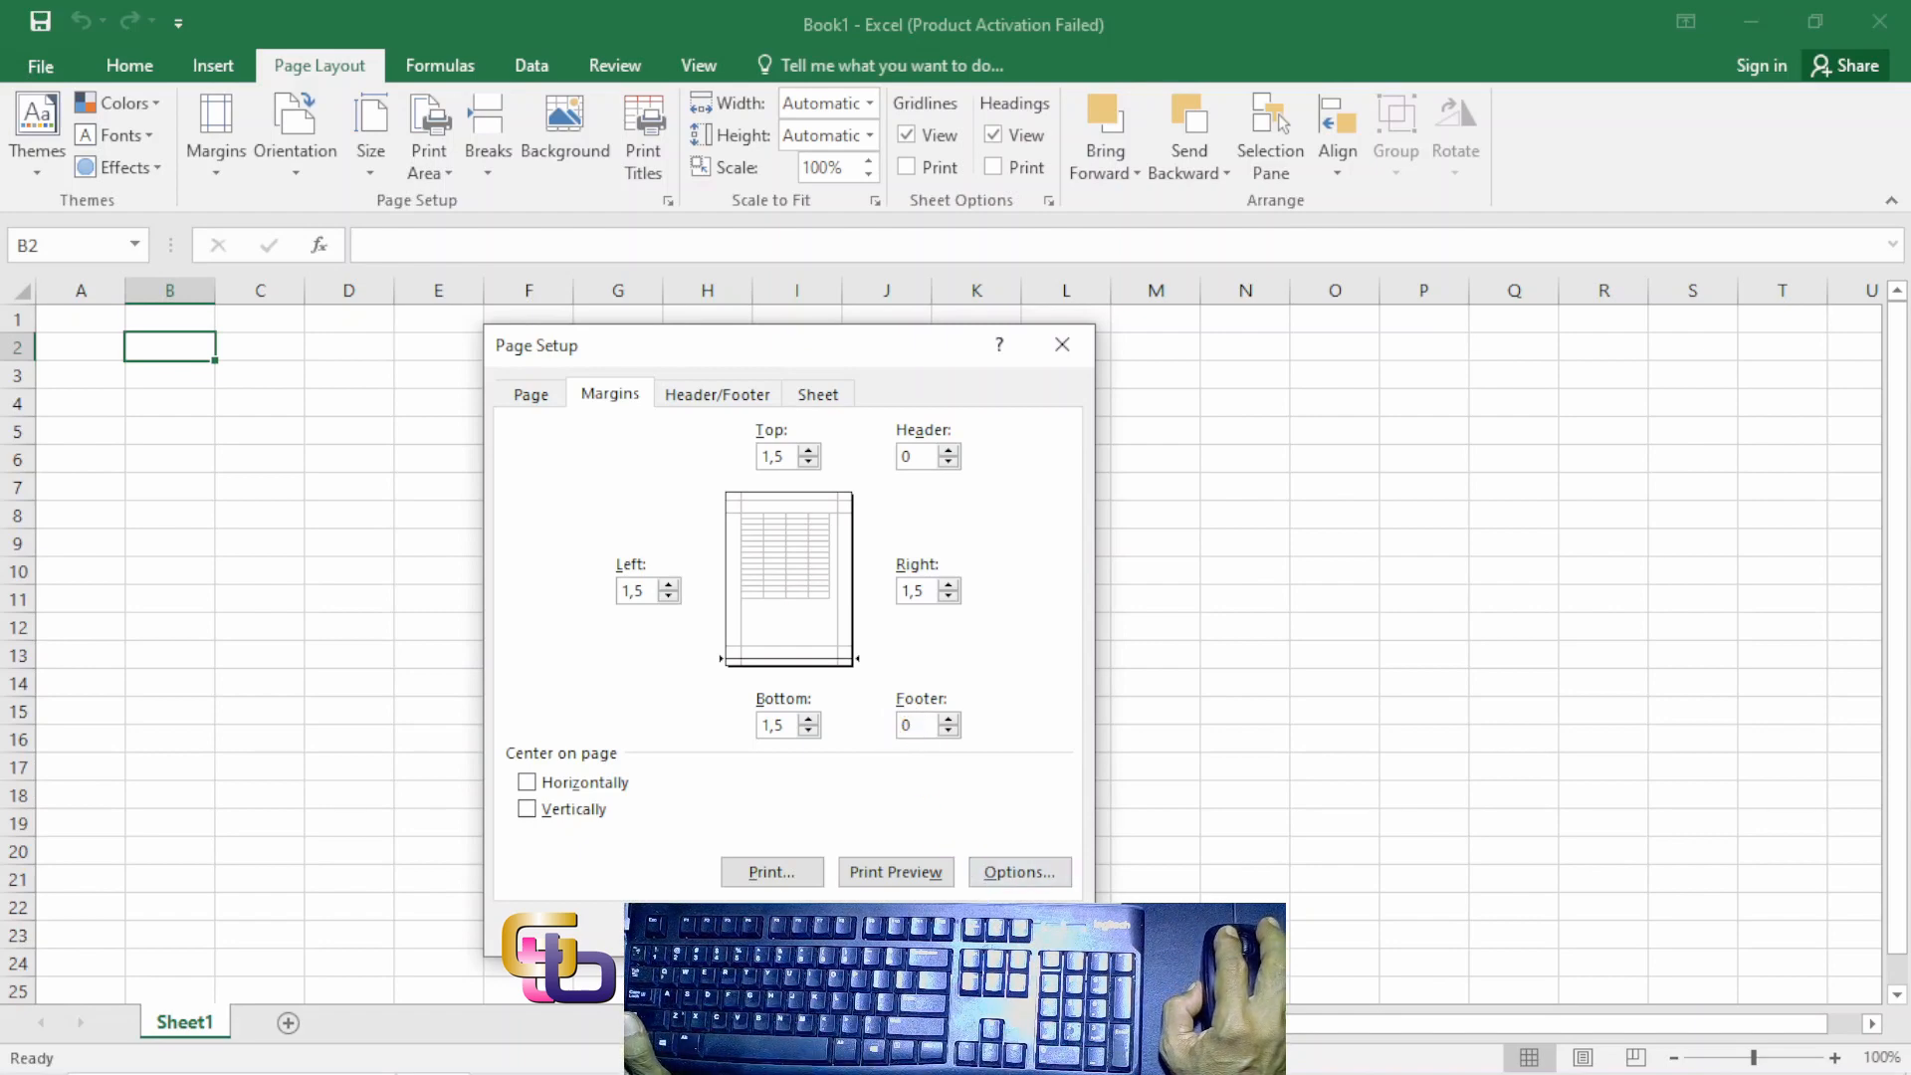
click(909, 926)
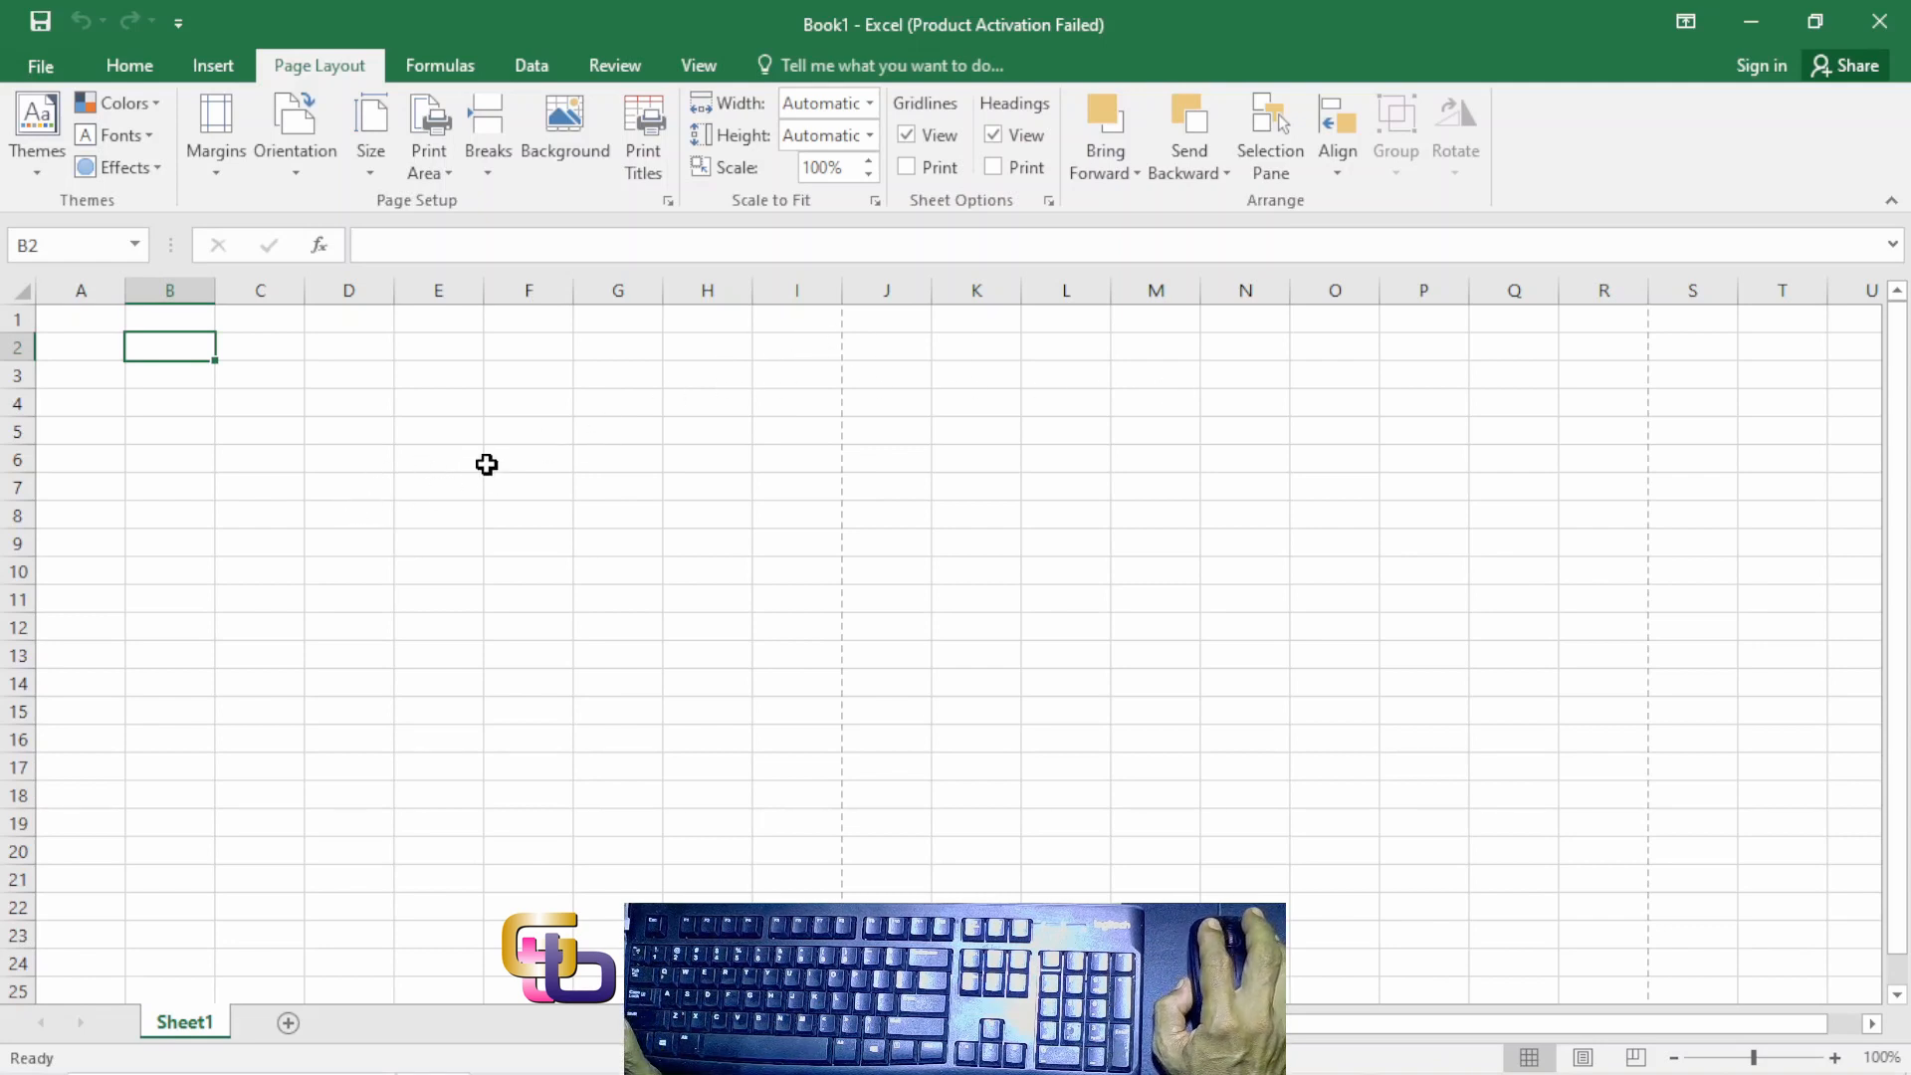
Step: Enter the labels "Gaji Pokok", "Uang makan/hari" and "Uang lembur/hari" in cells B2 to B4
scroll(649, 464, down, 2)
scroll(646, 465, down, 11)
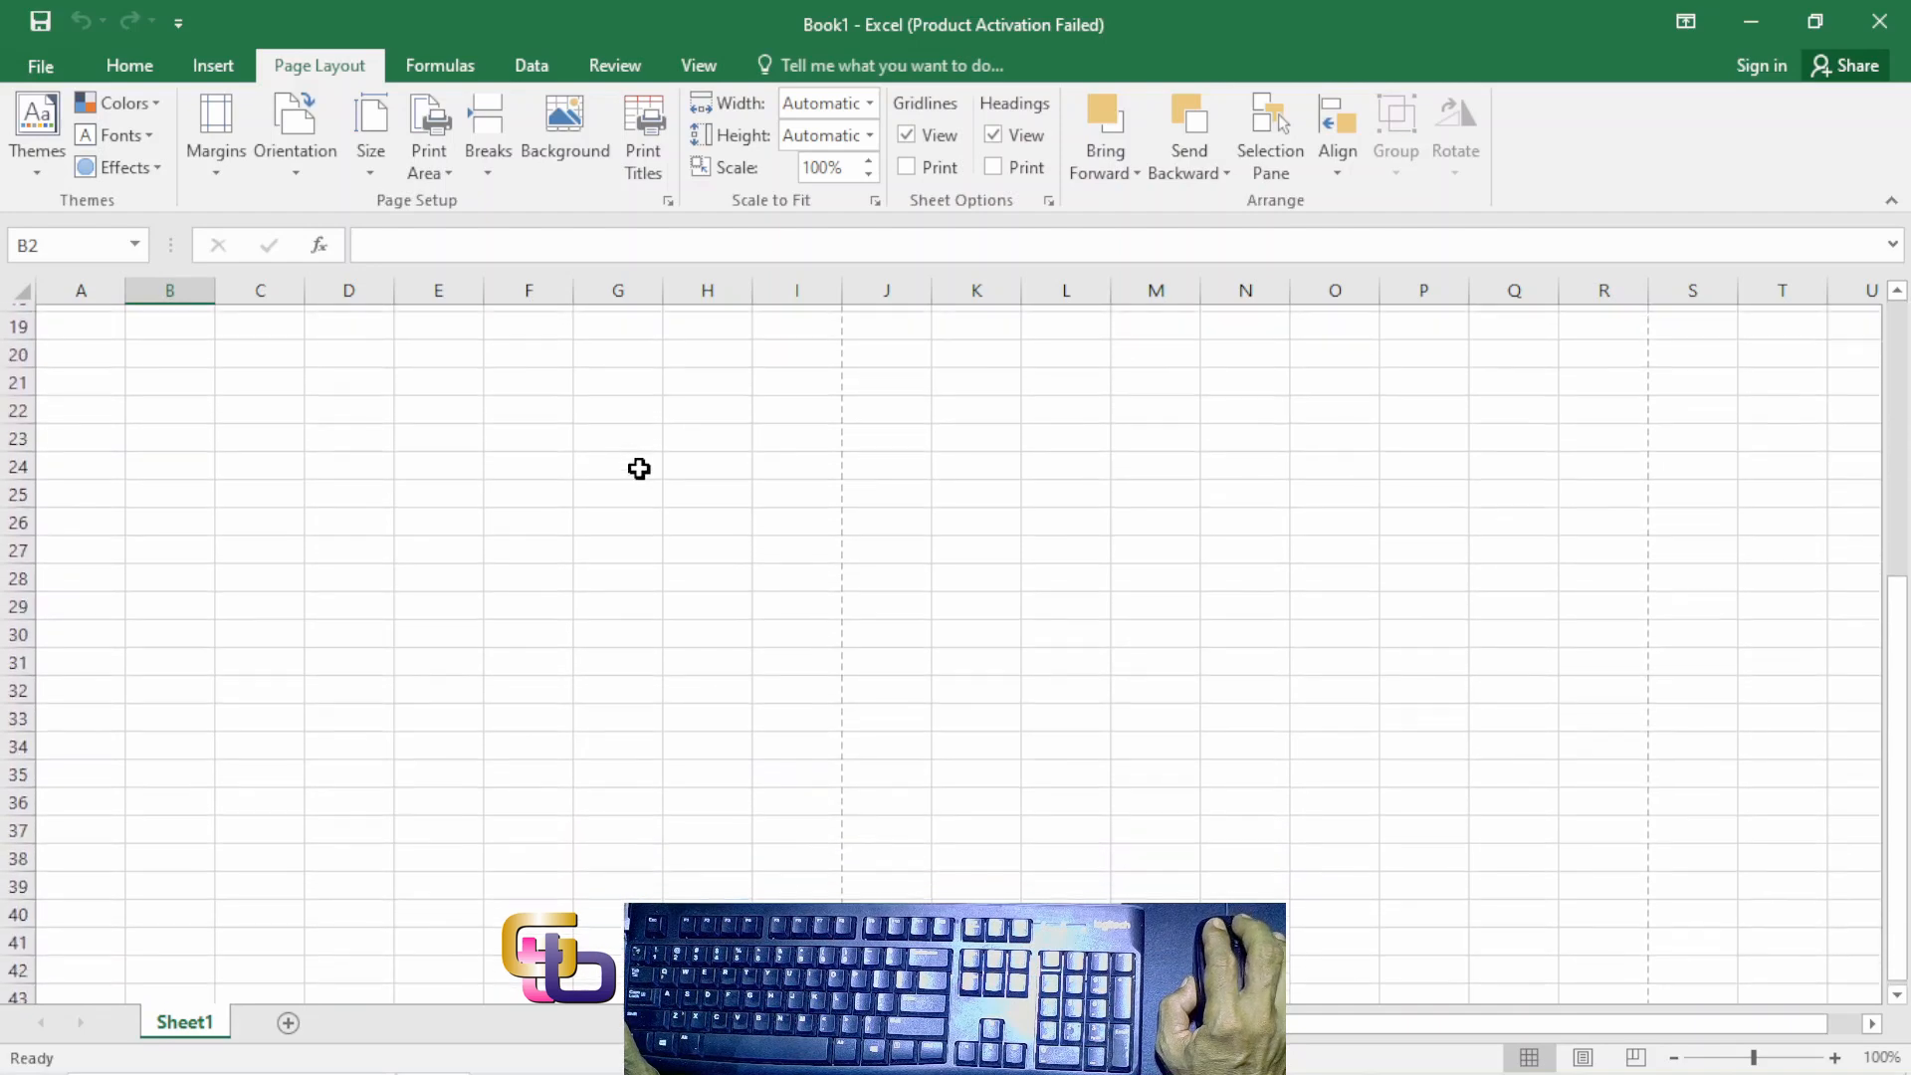
scroll(637, 469, up, 13)
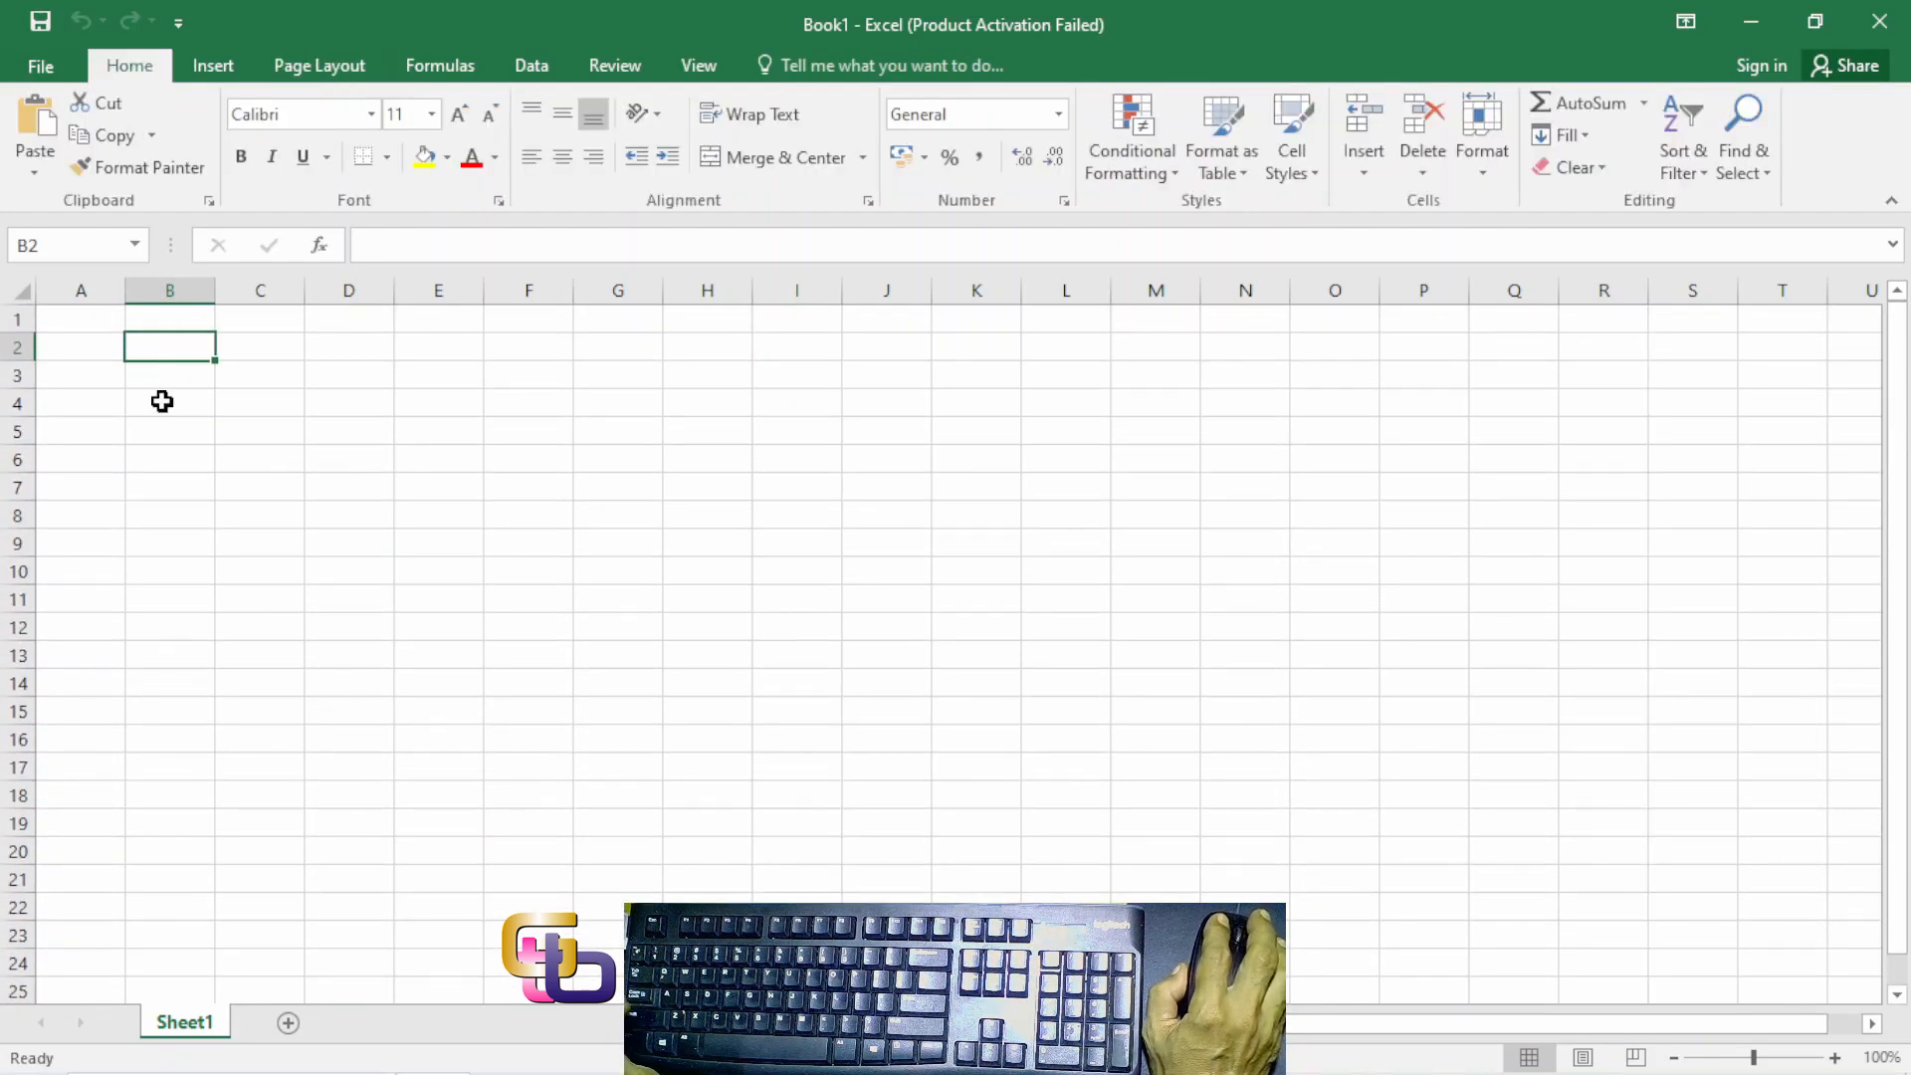
text(G)
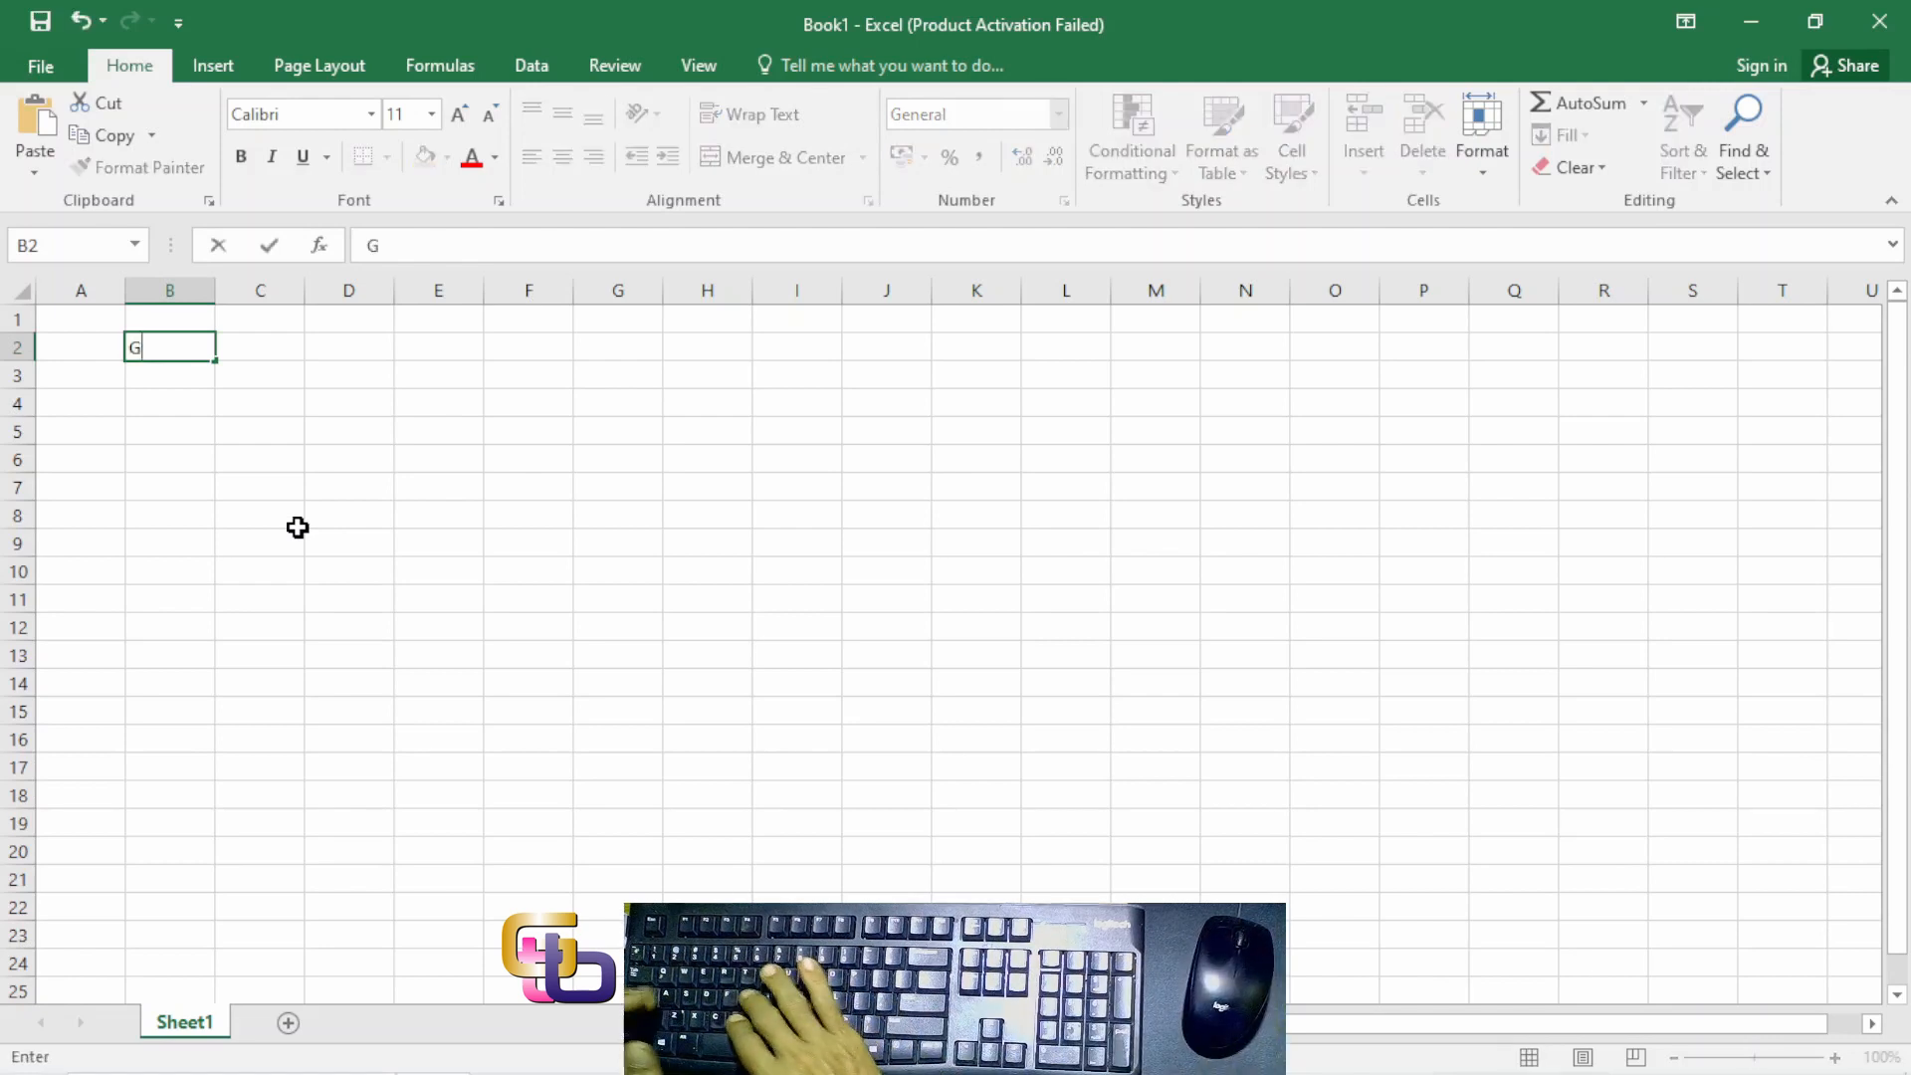
text(aji Pokok)
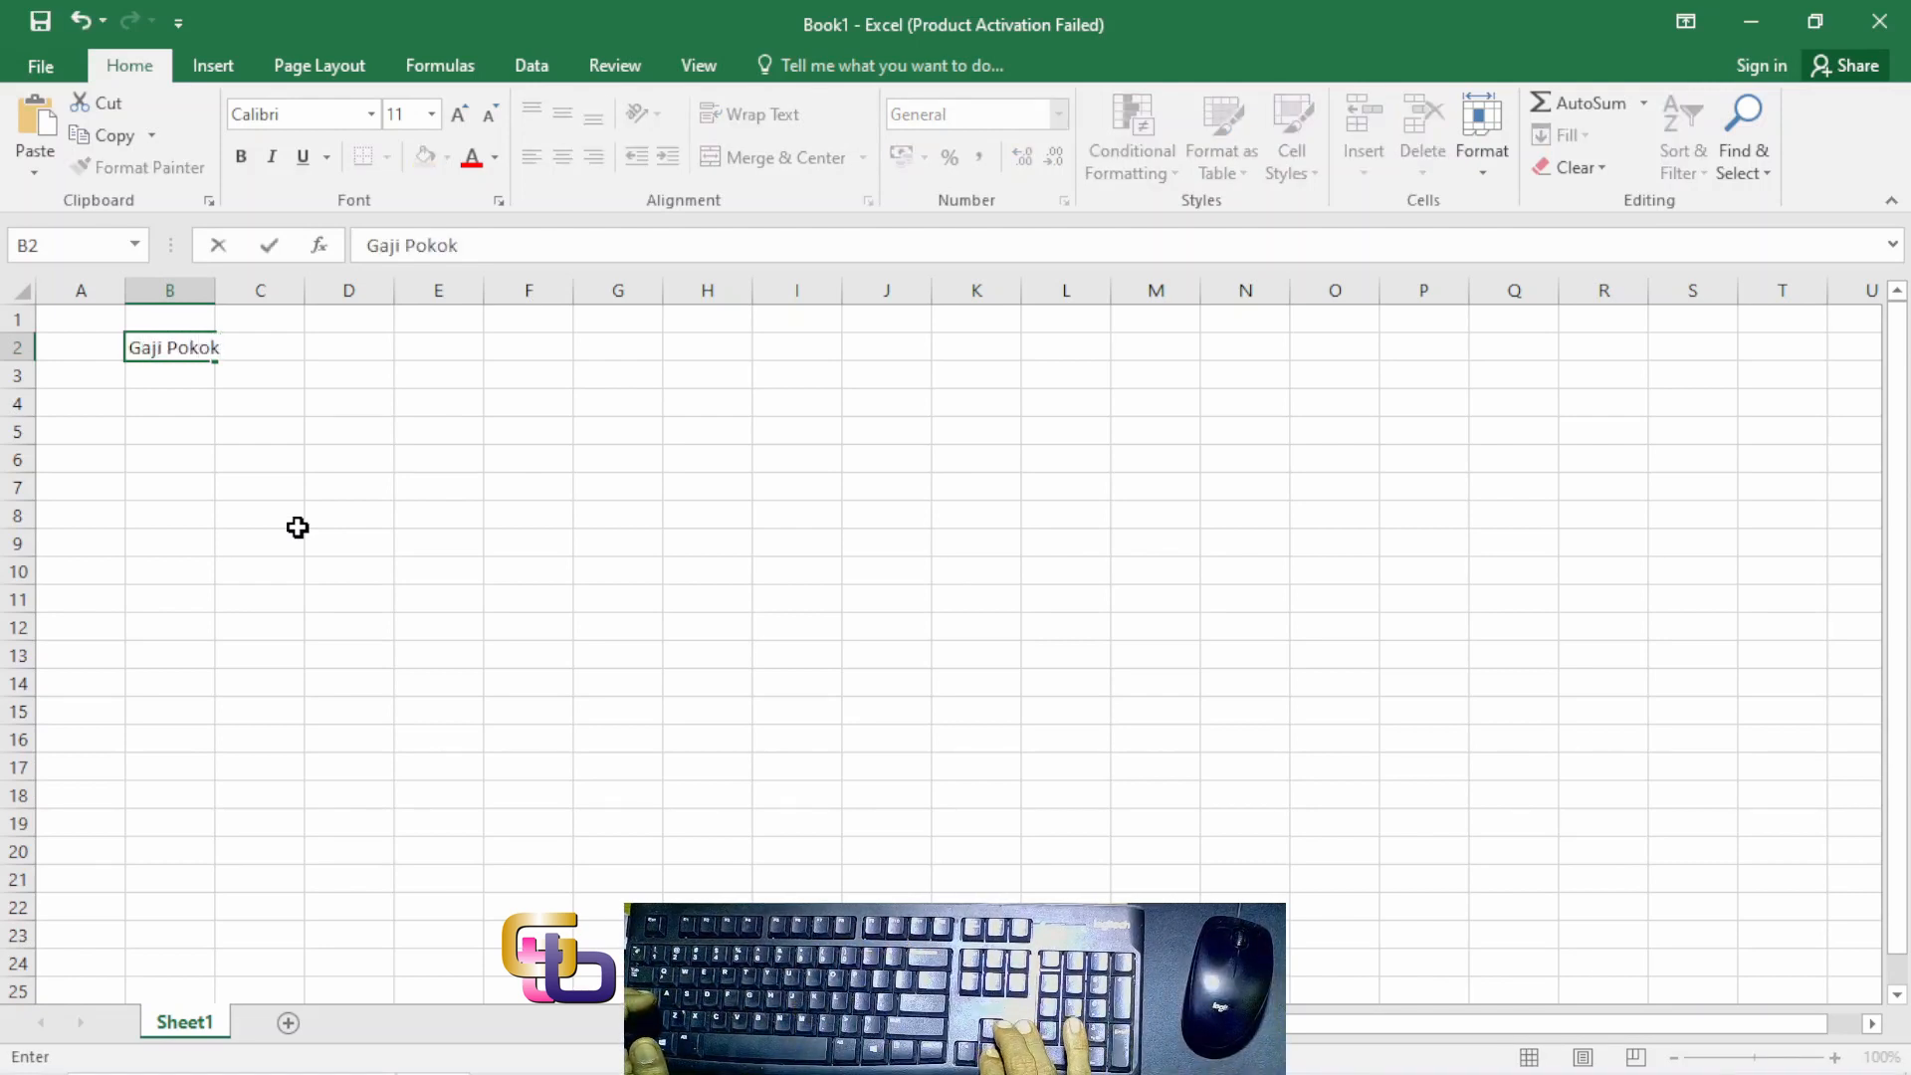
key(Return)
text(Uang makan/hari)
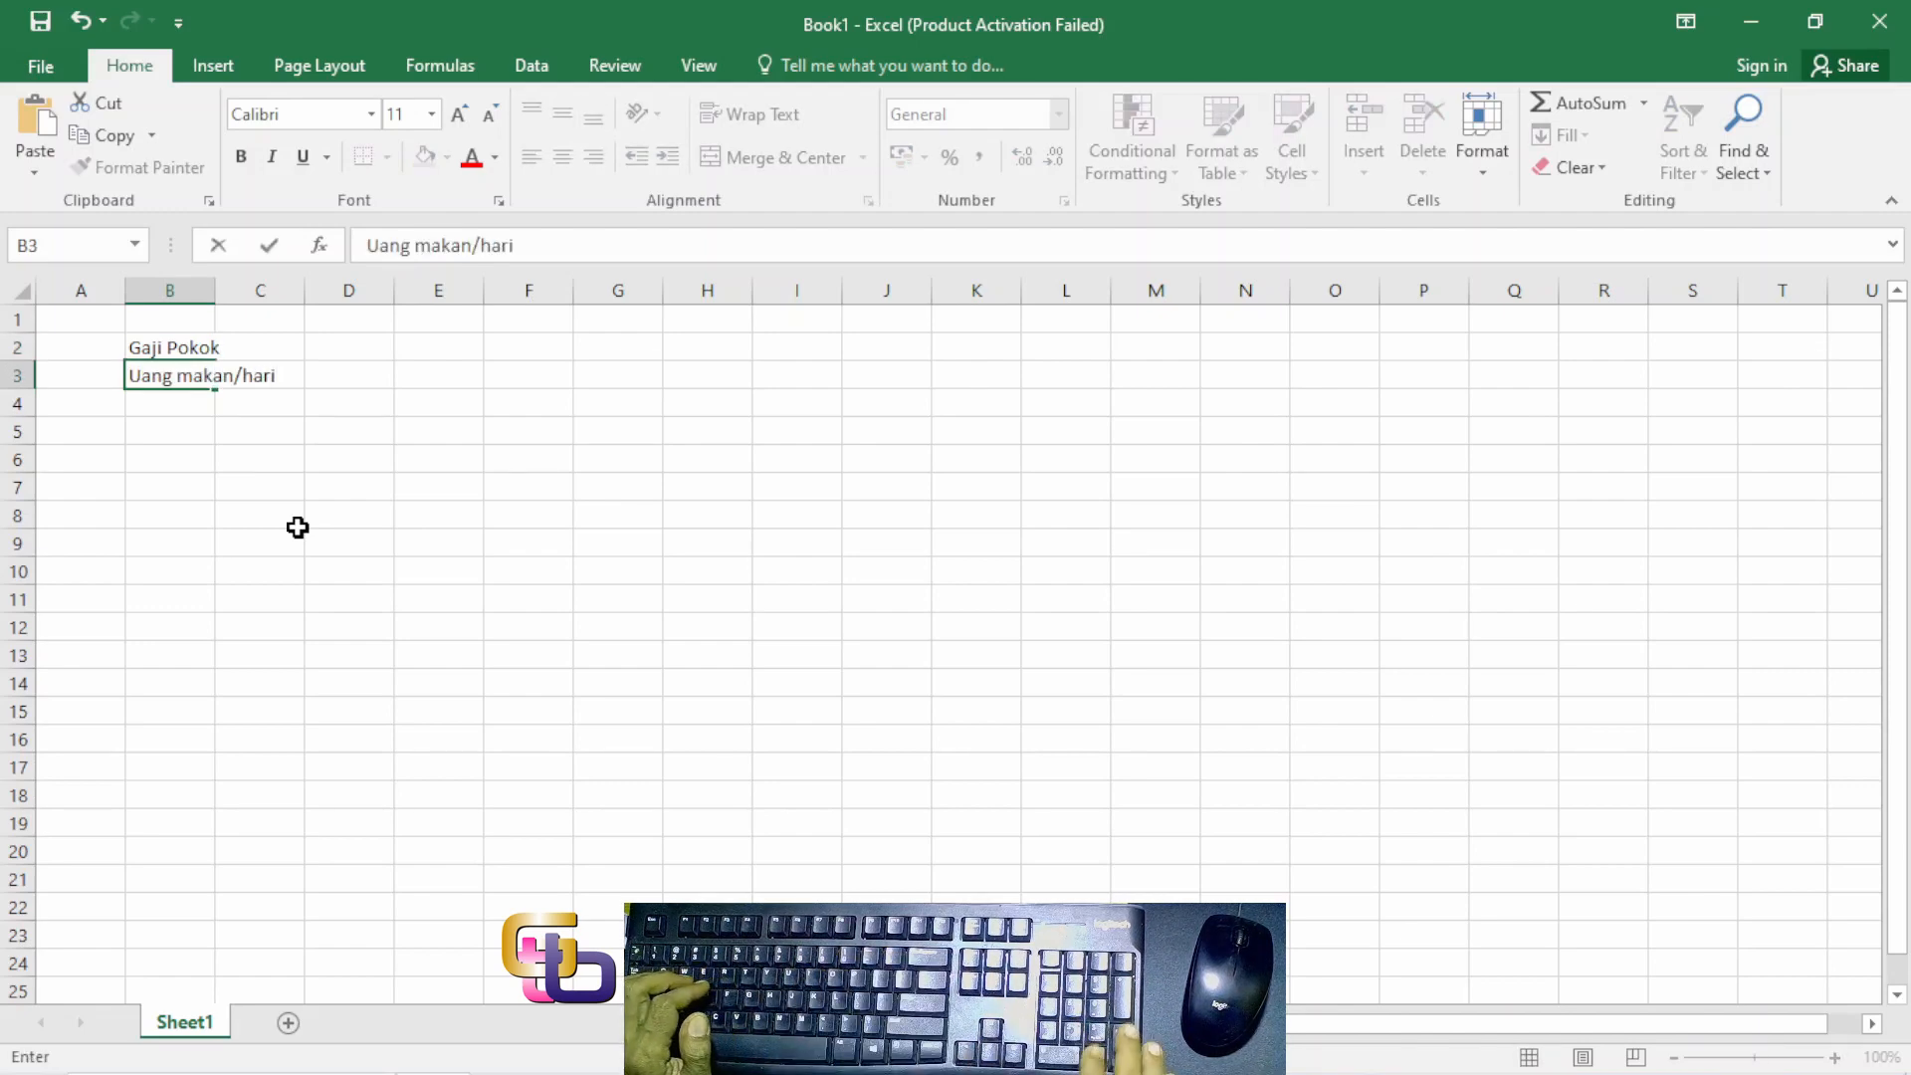
key(Return)
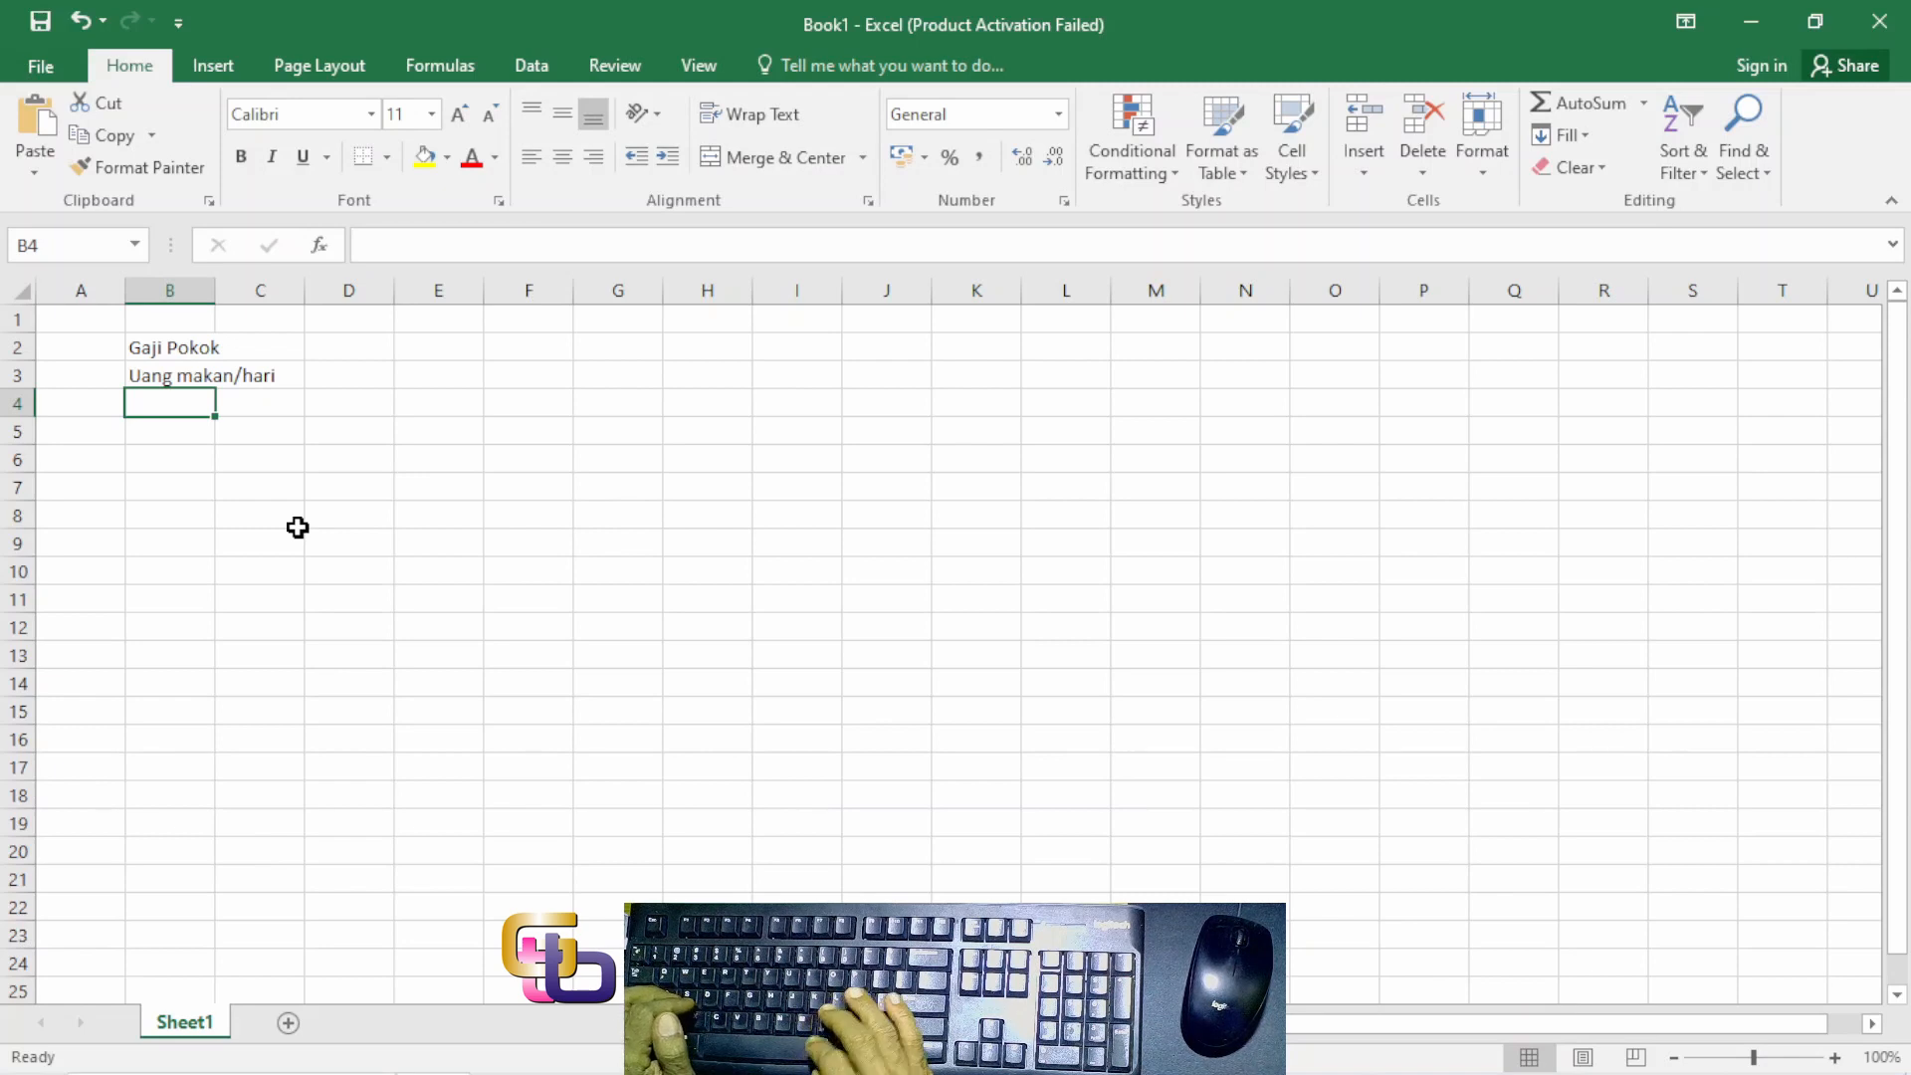
text(Uang )
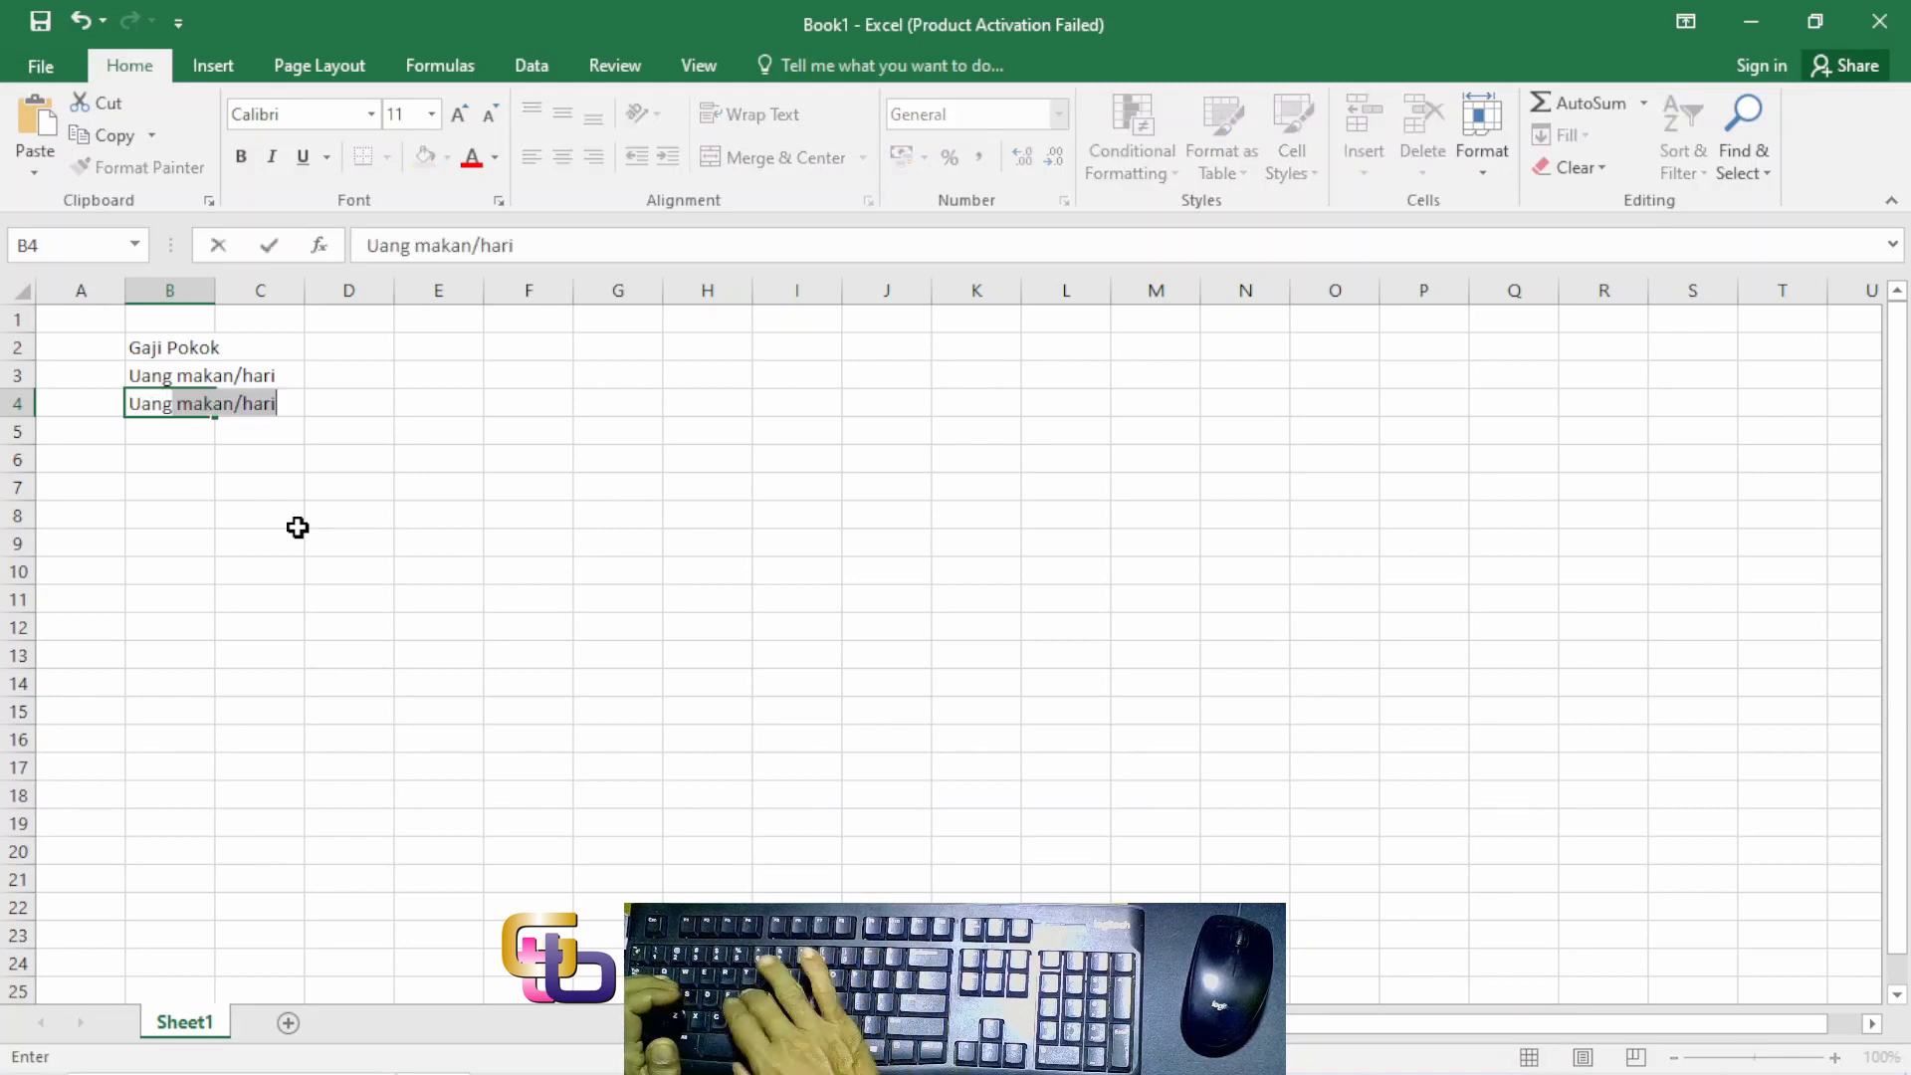
text(lembur)
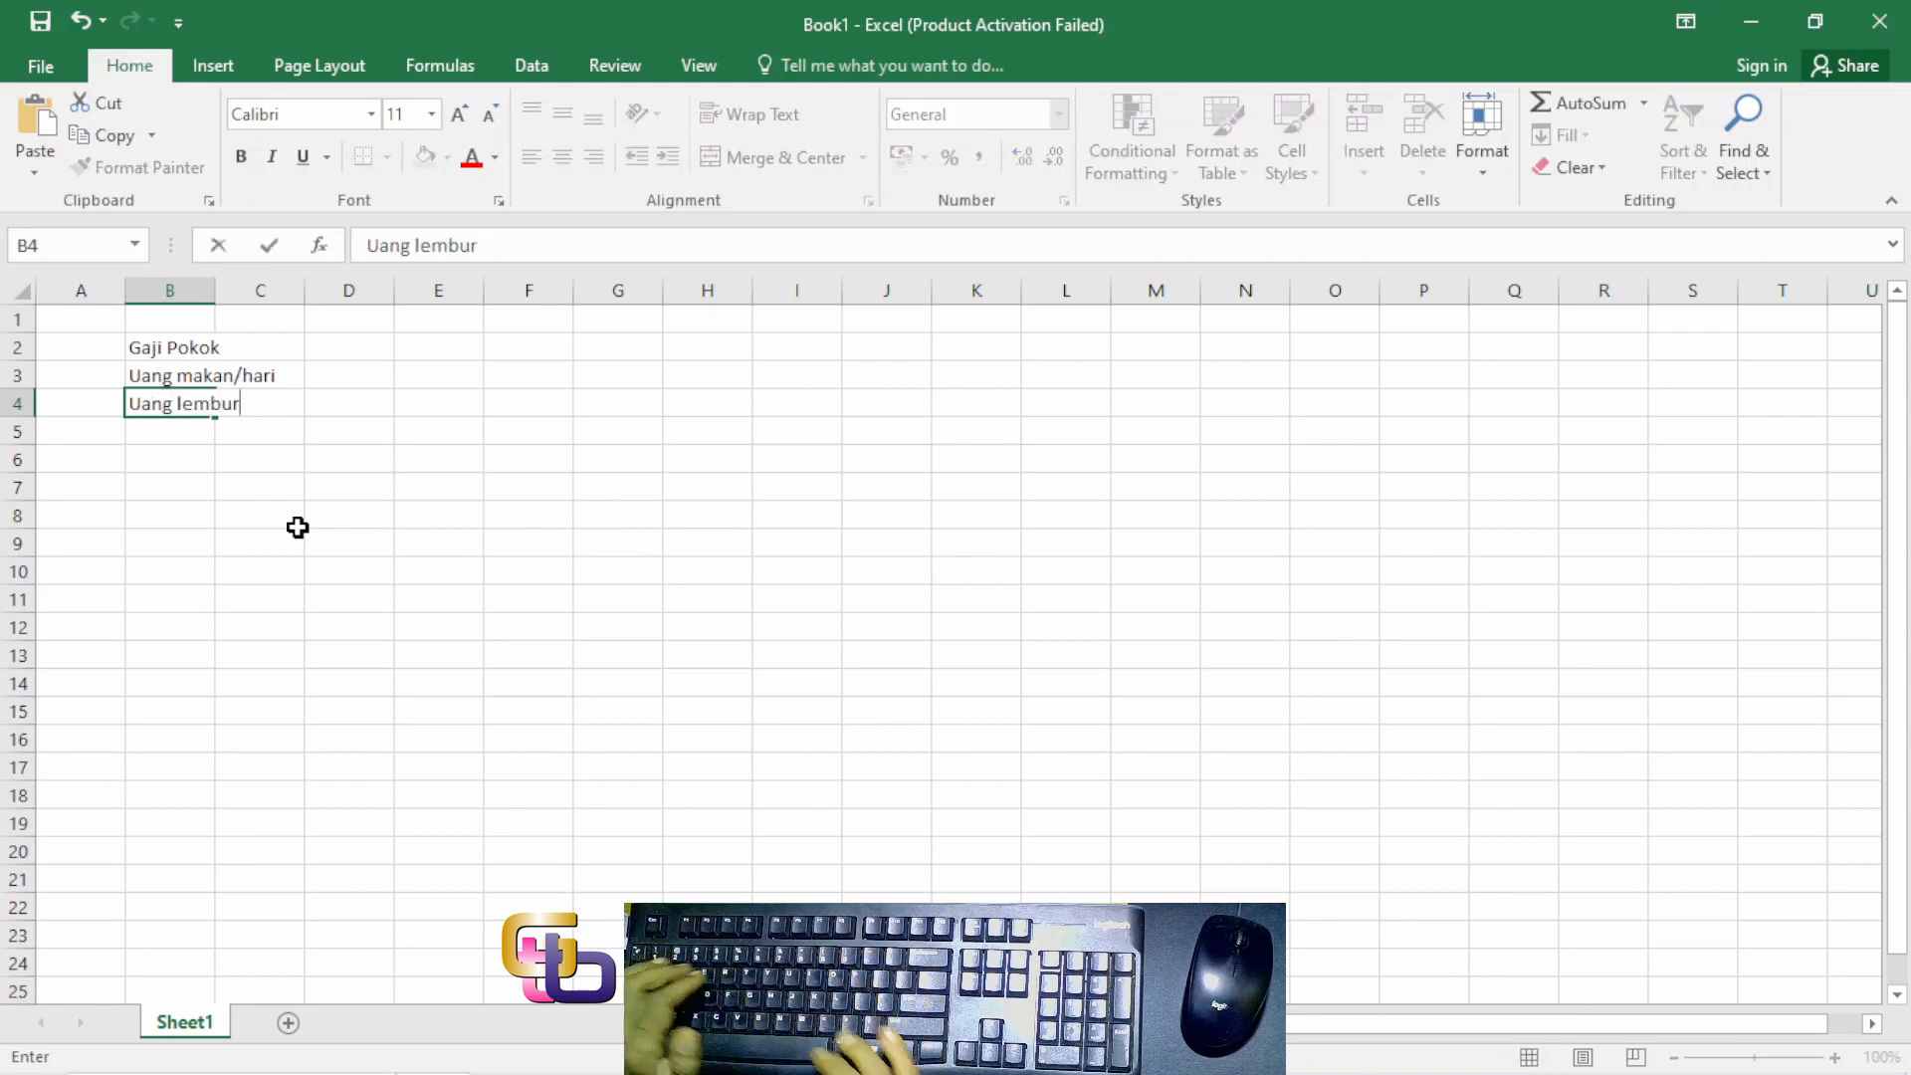
text(/hari)
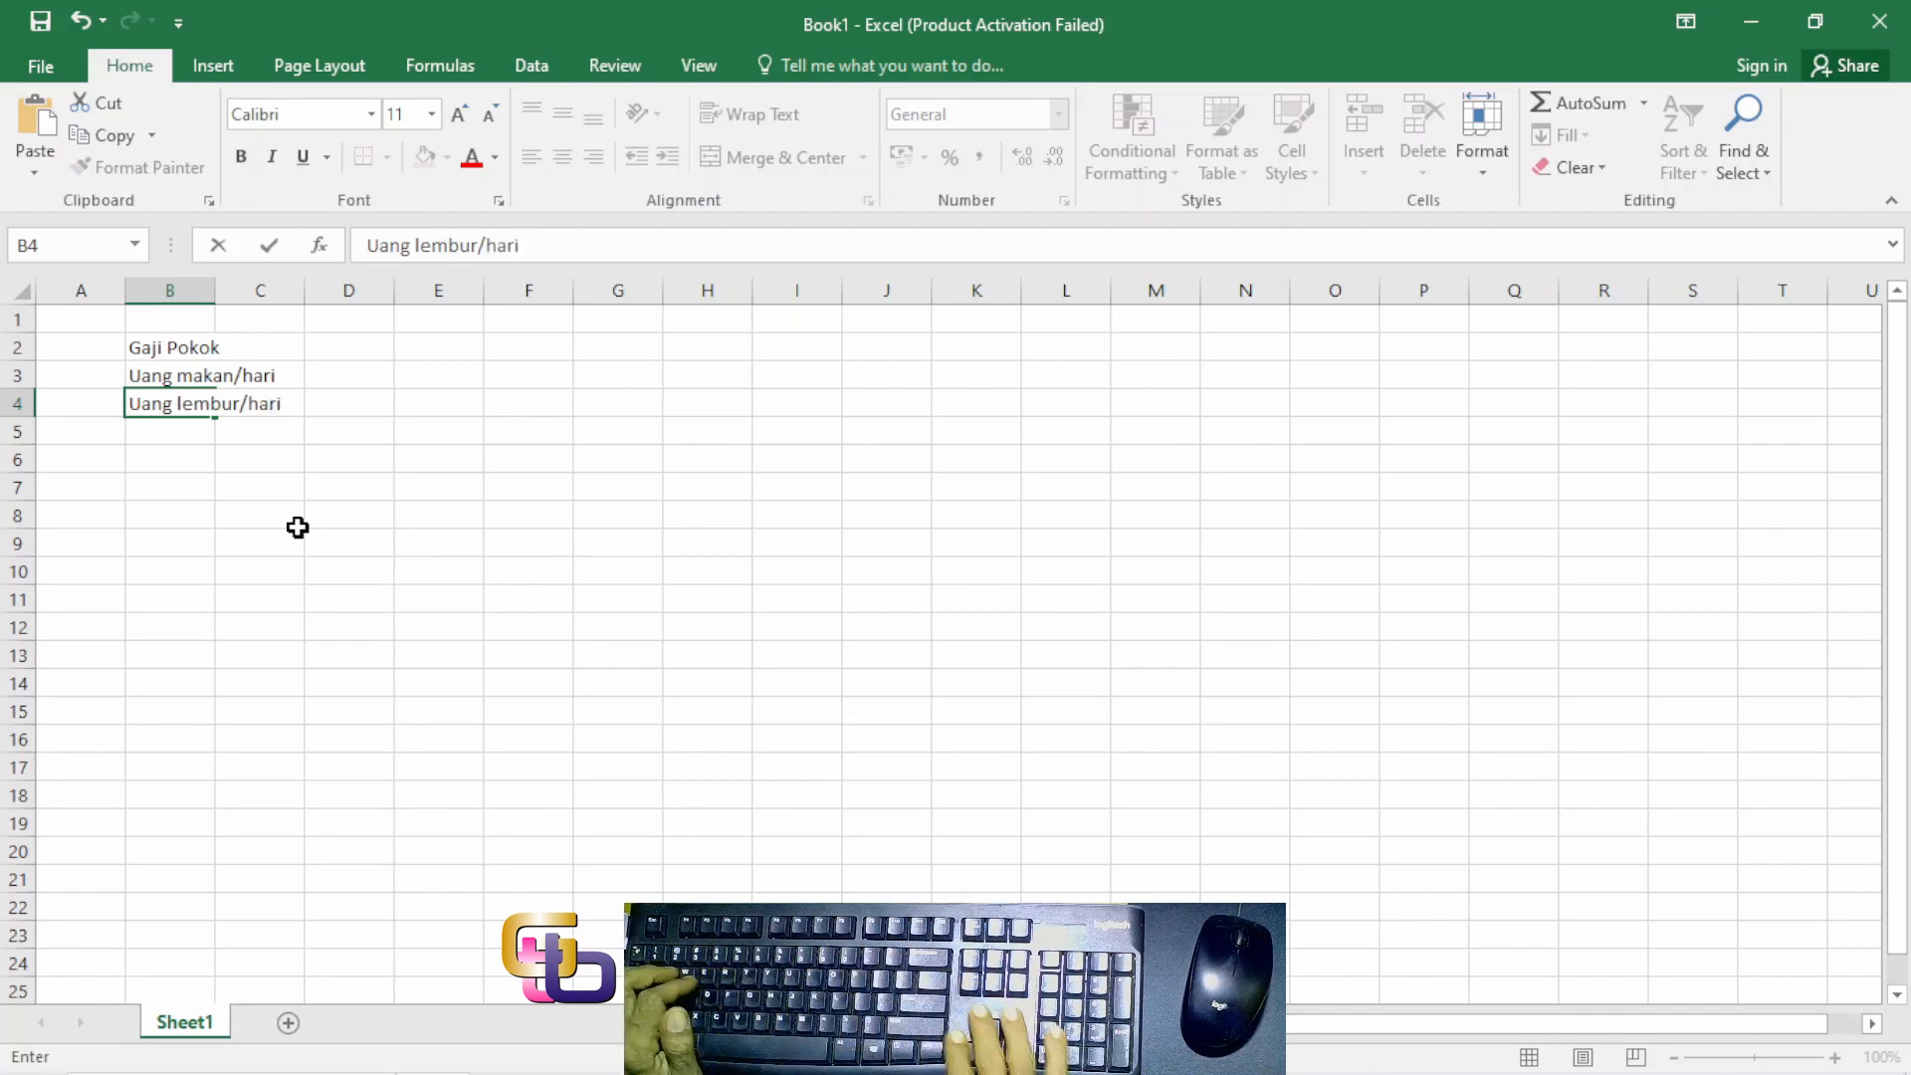
Step: Enter the amounts 1500000, 50000 and 20000 in cells D2 to D4 beside the labels
key(Right)
key(Right)
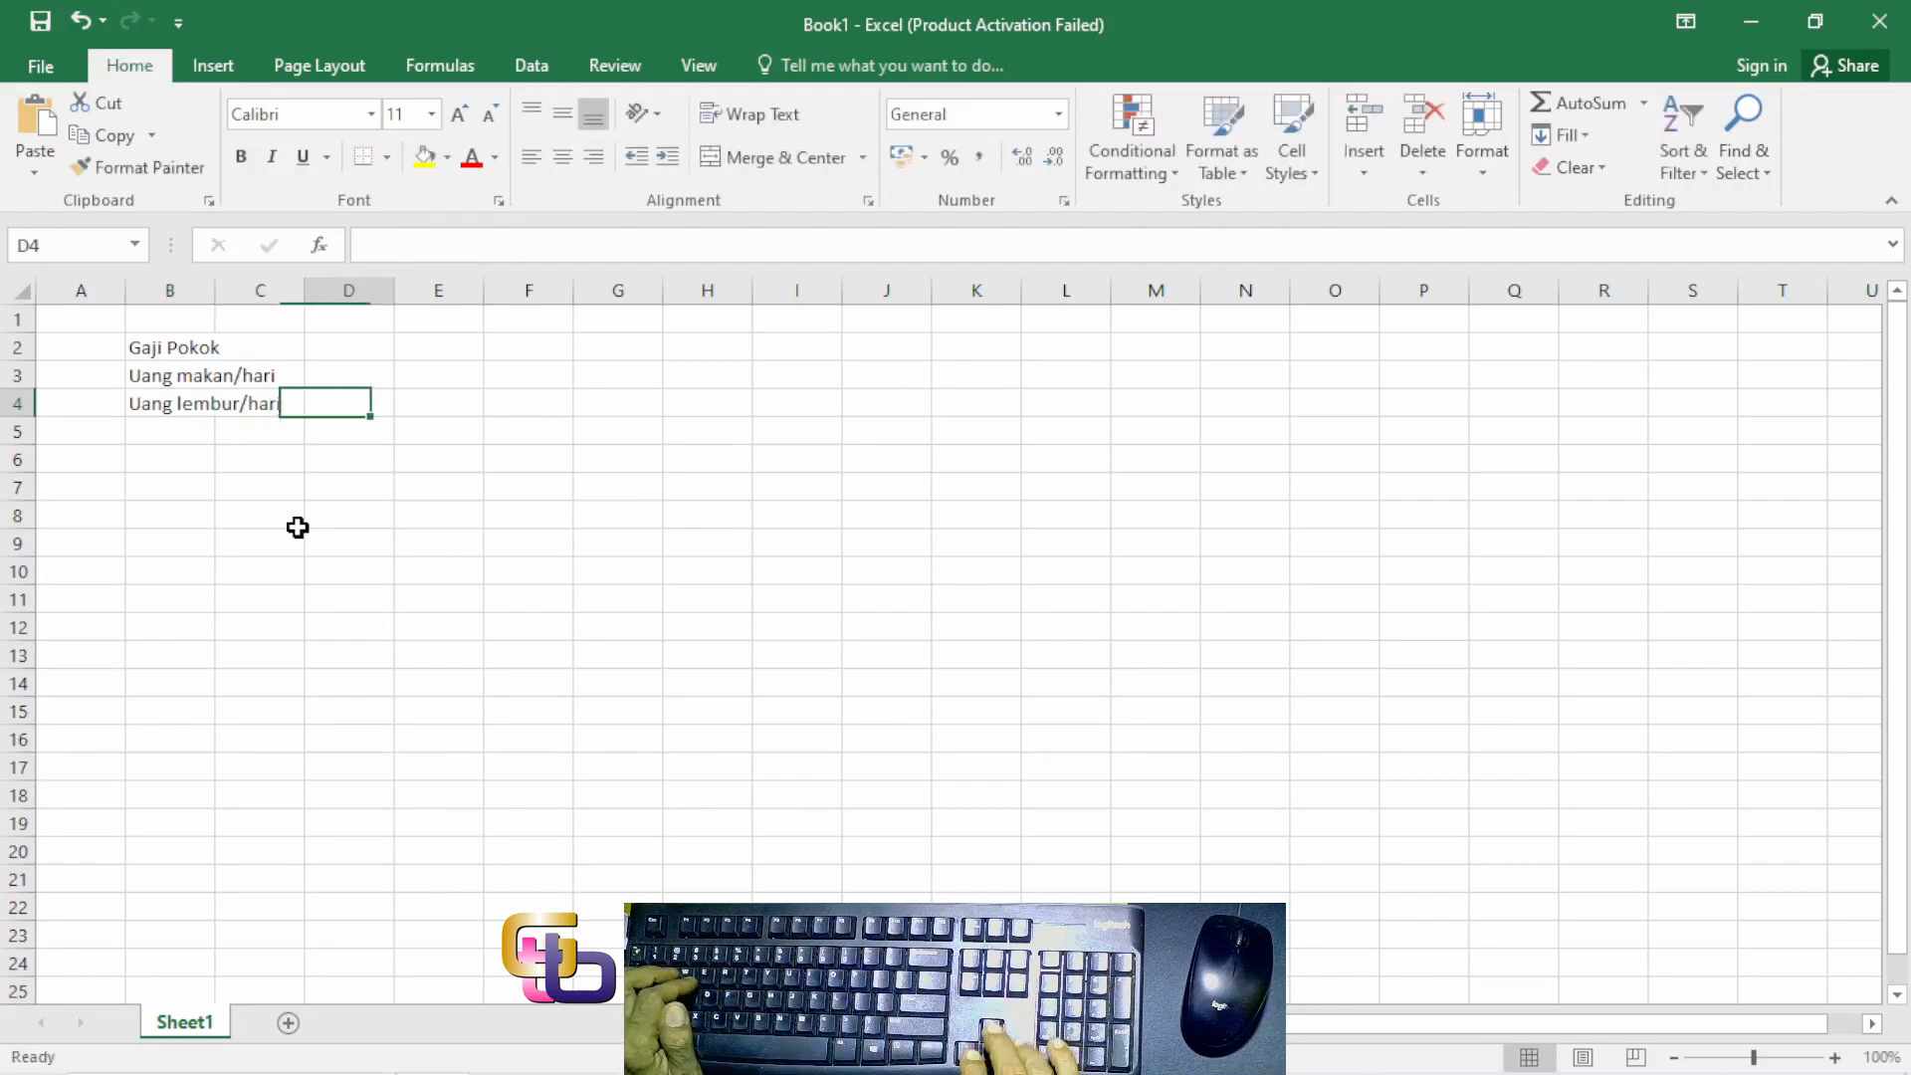
key(Up)
key(Up)
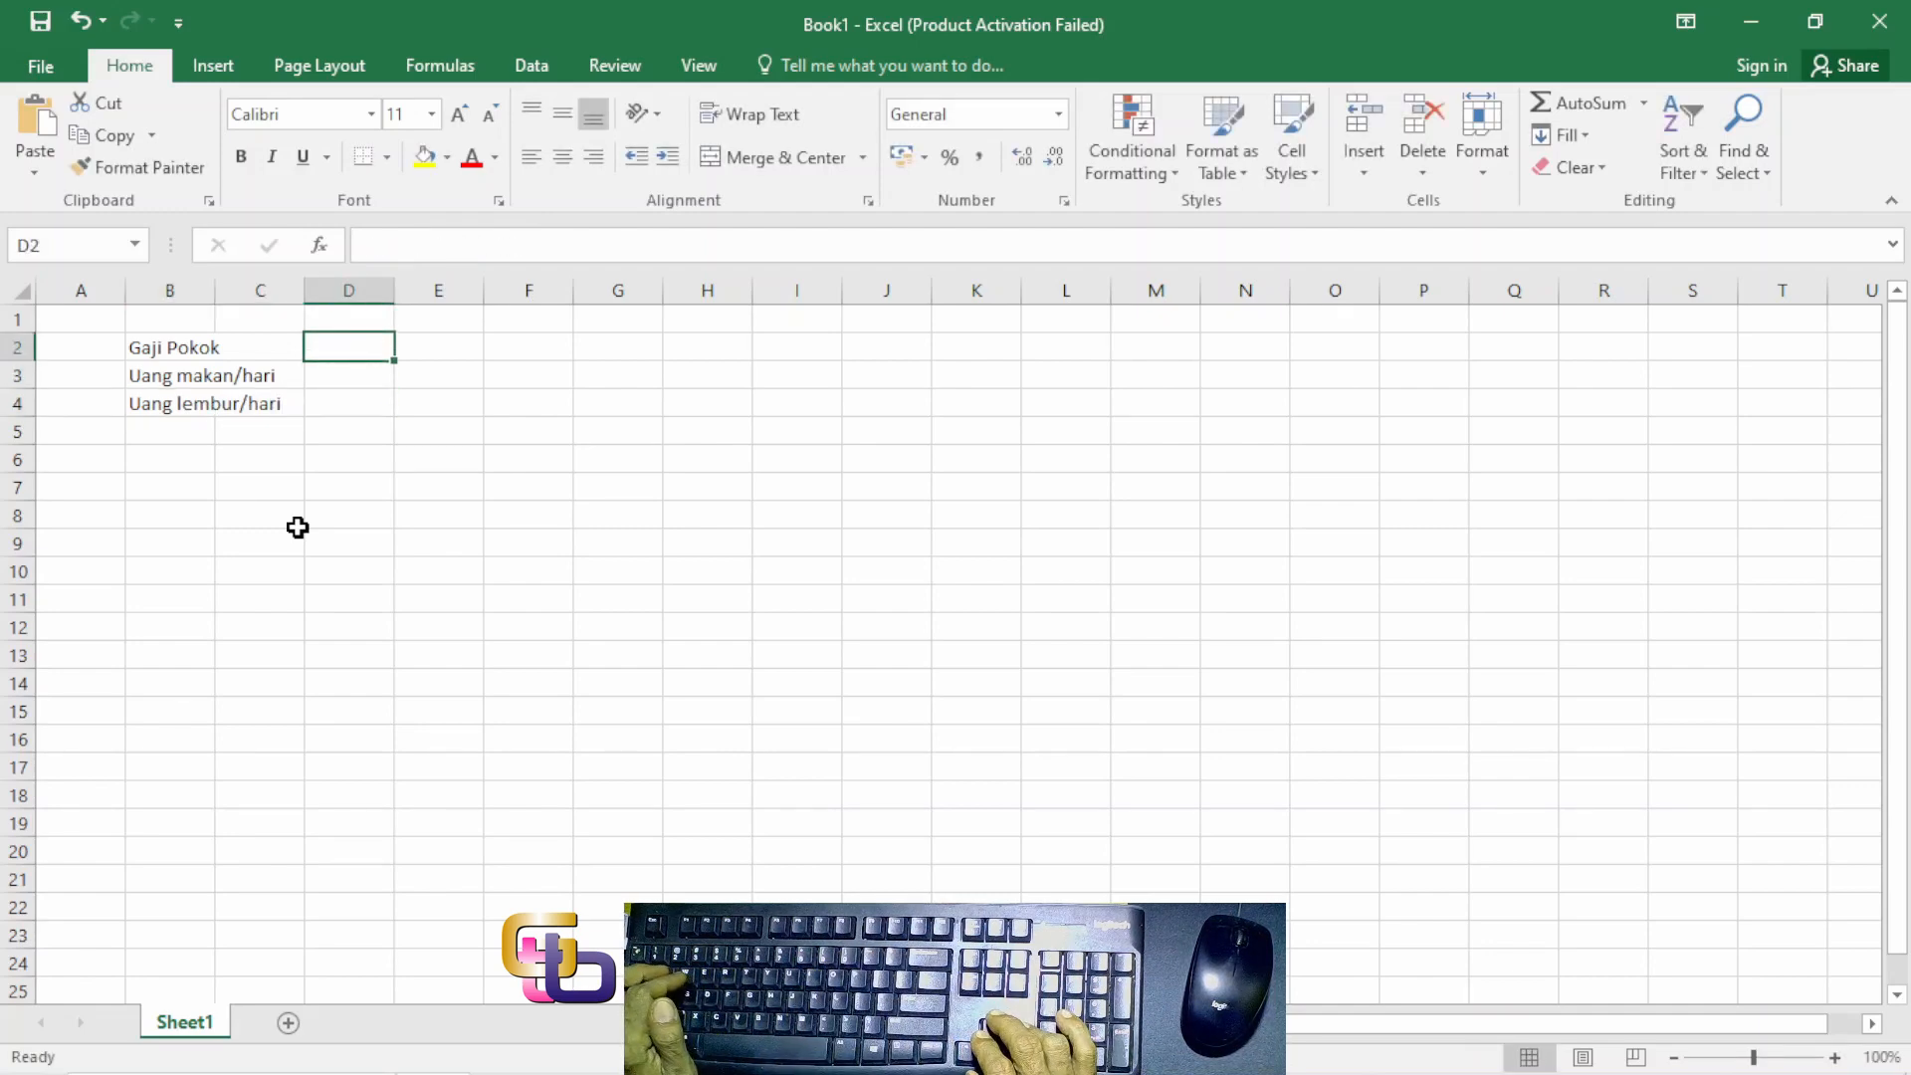
text(150)
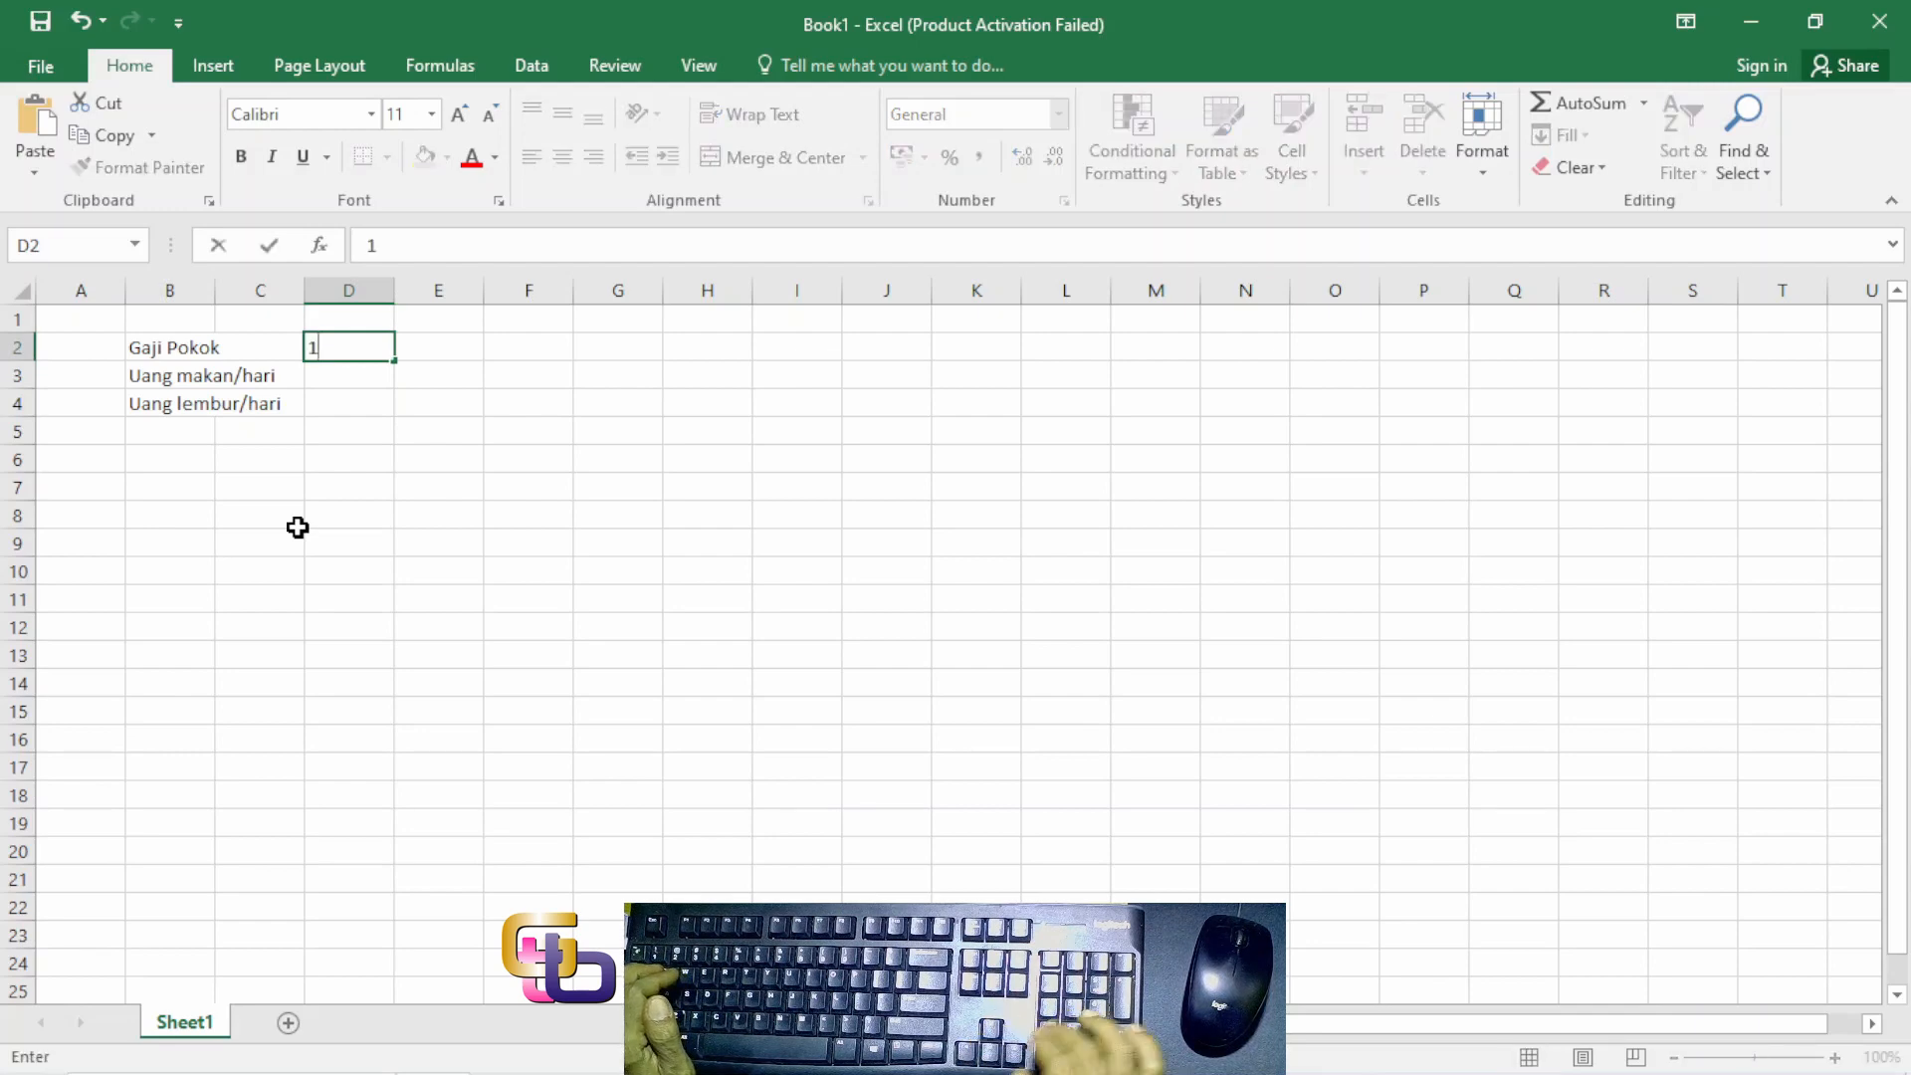
text(0000)
key(Return)
text(50000)
key(Return)
text(20000)
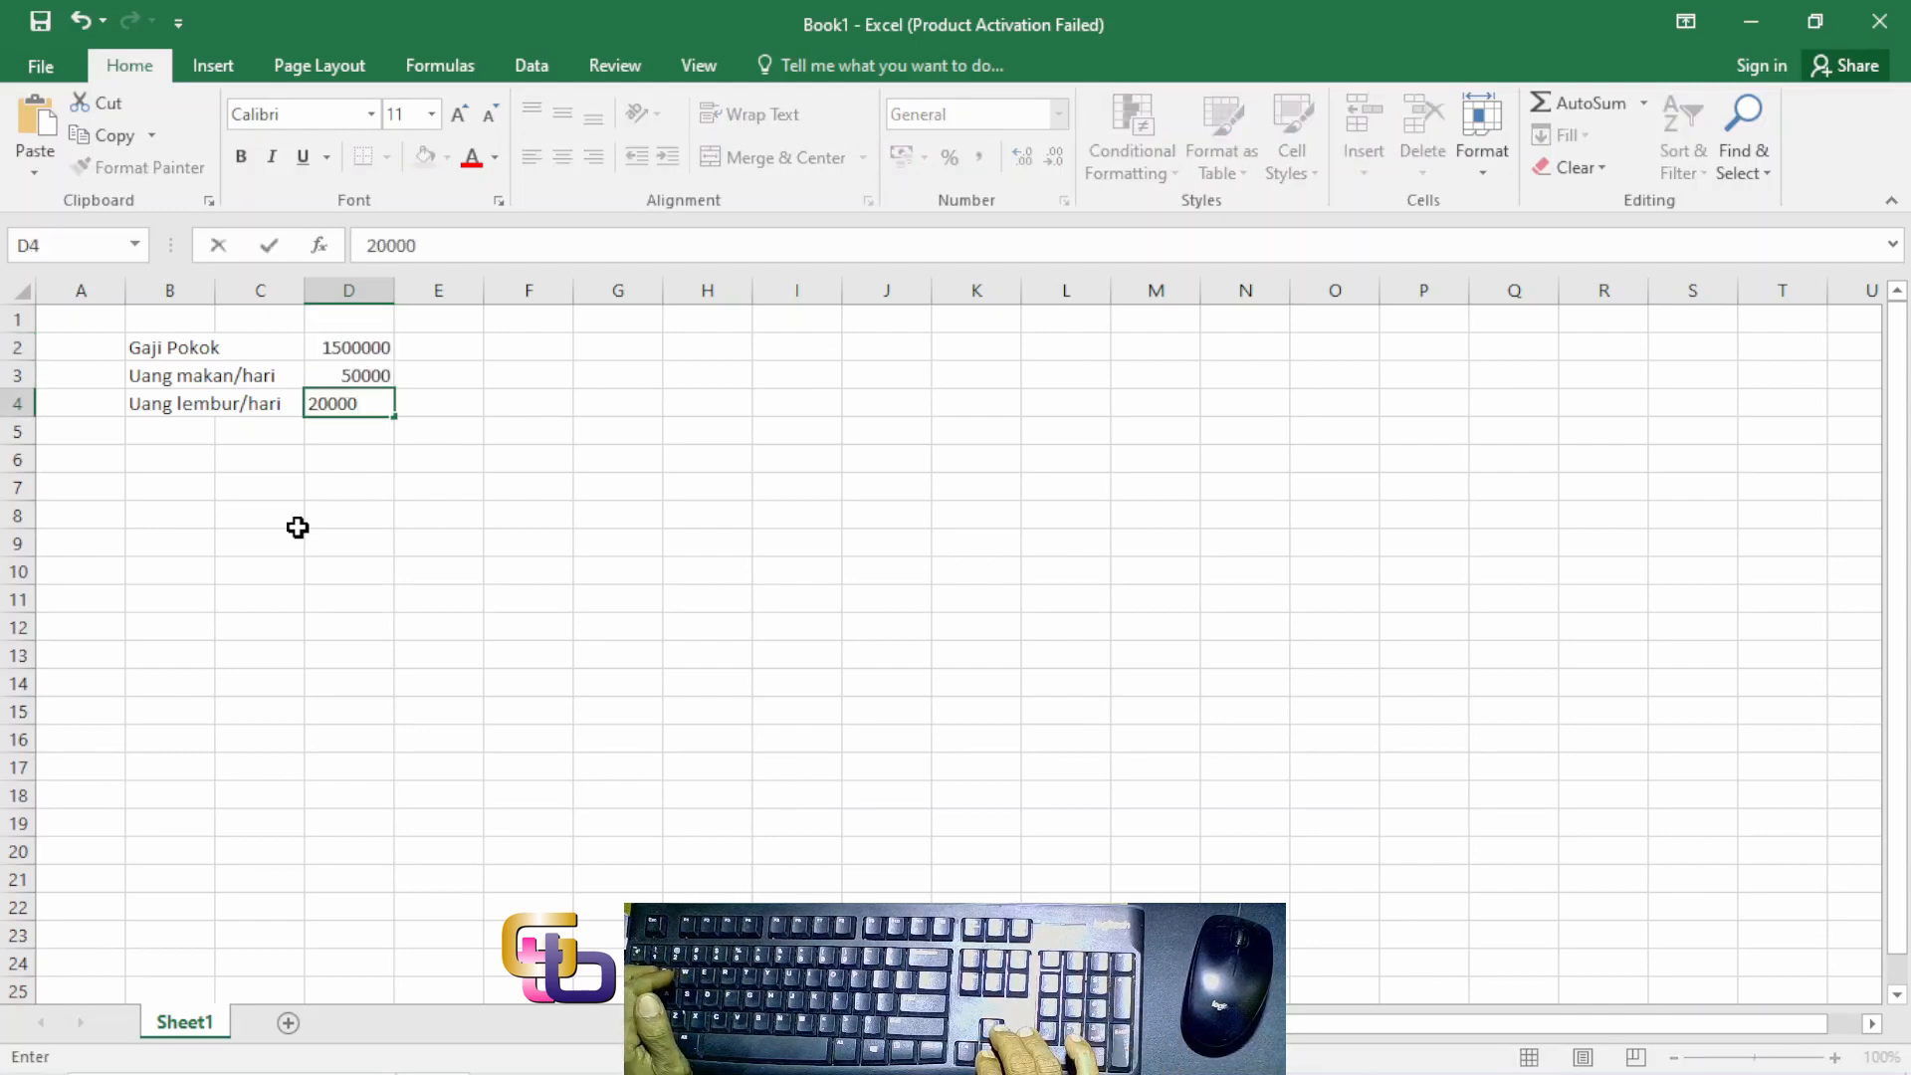
key(Return)
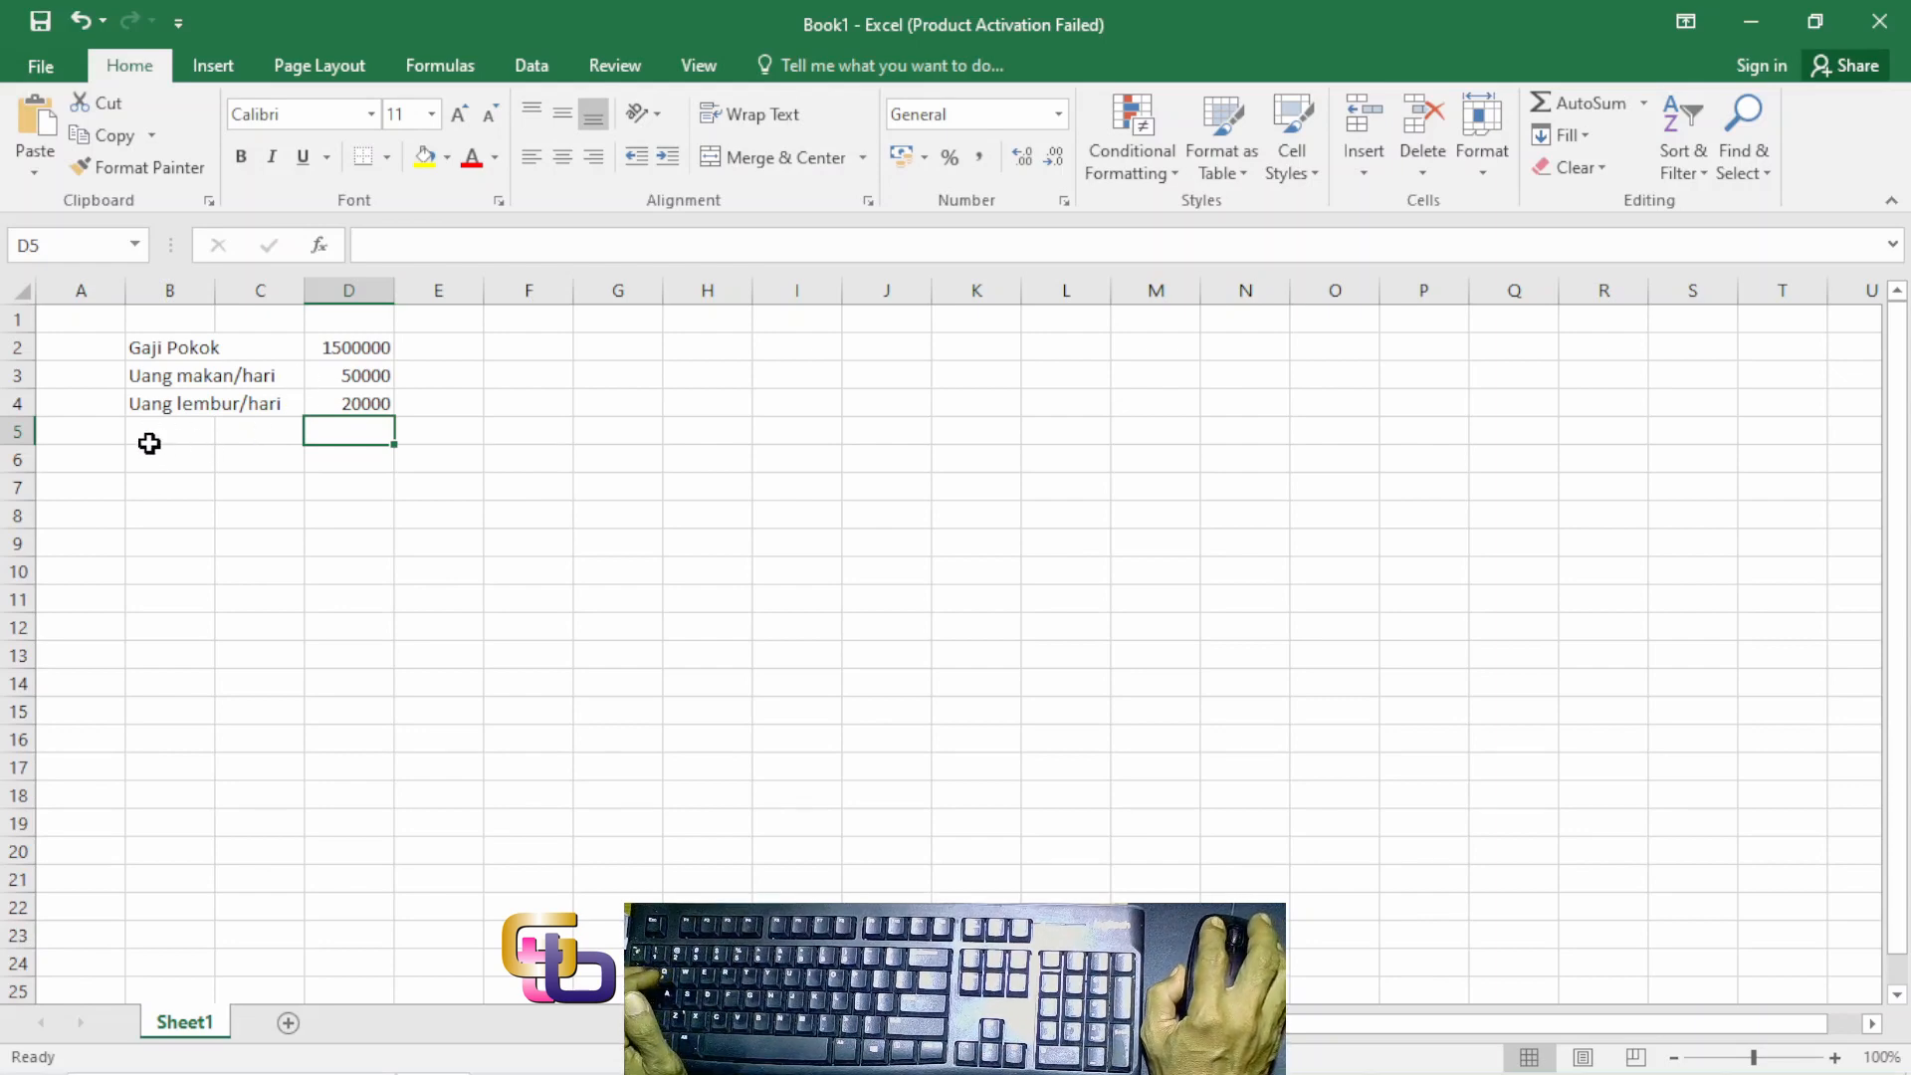
Step: Change the overtime label in cell B4 to "Uang lembur/jam"
click(139, 401)
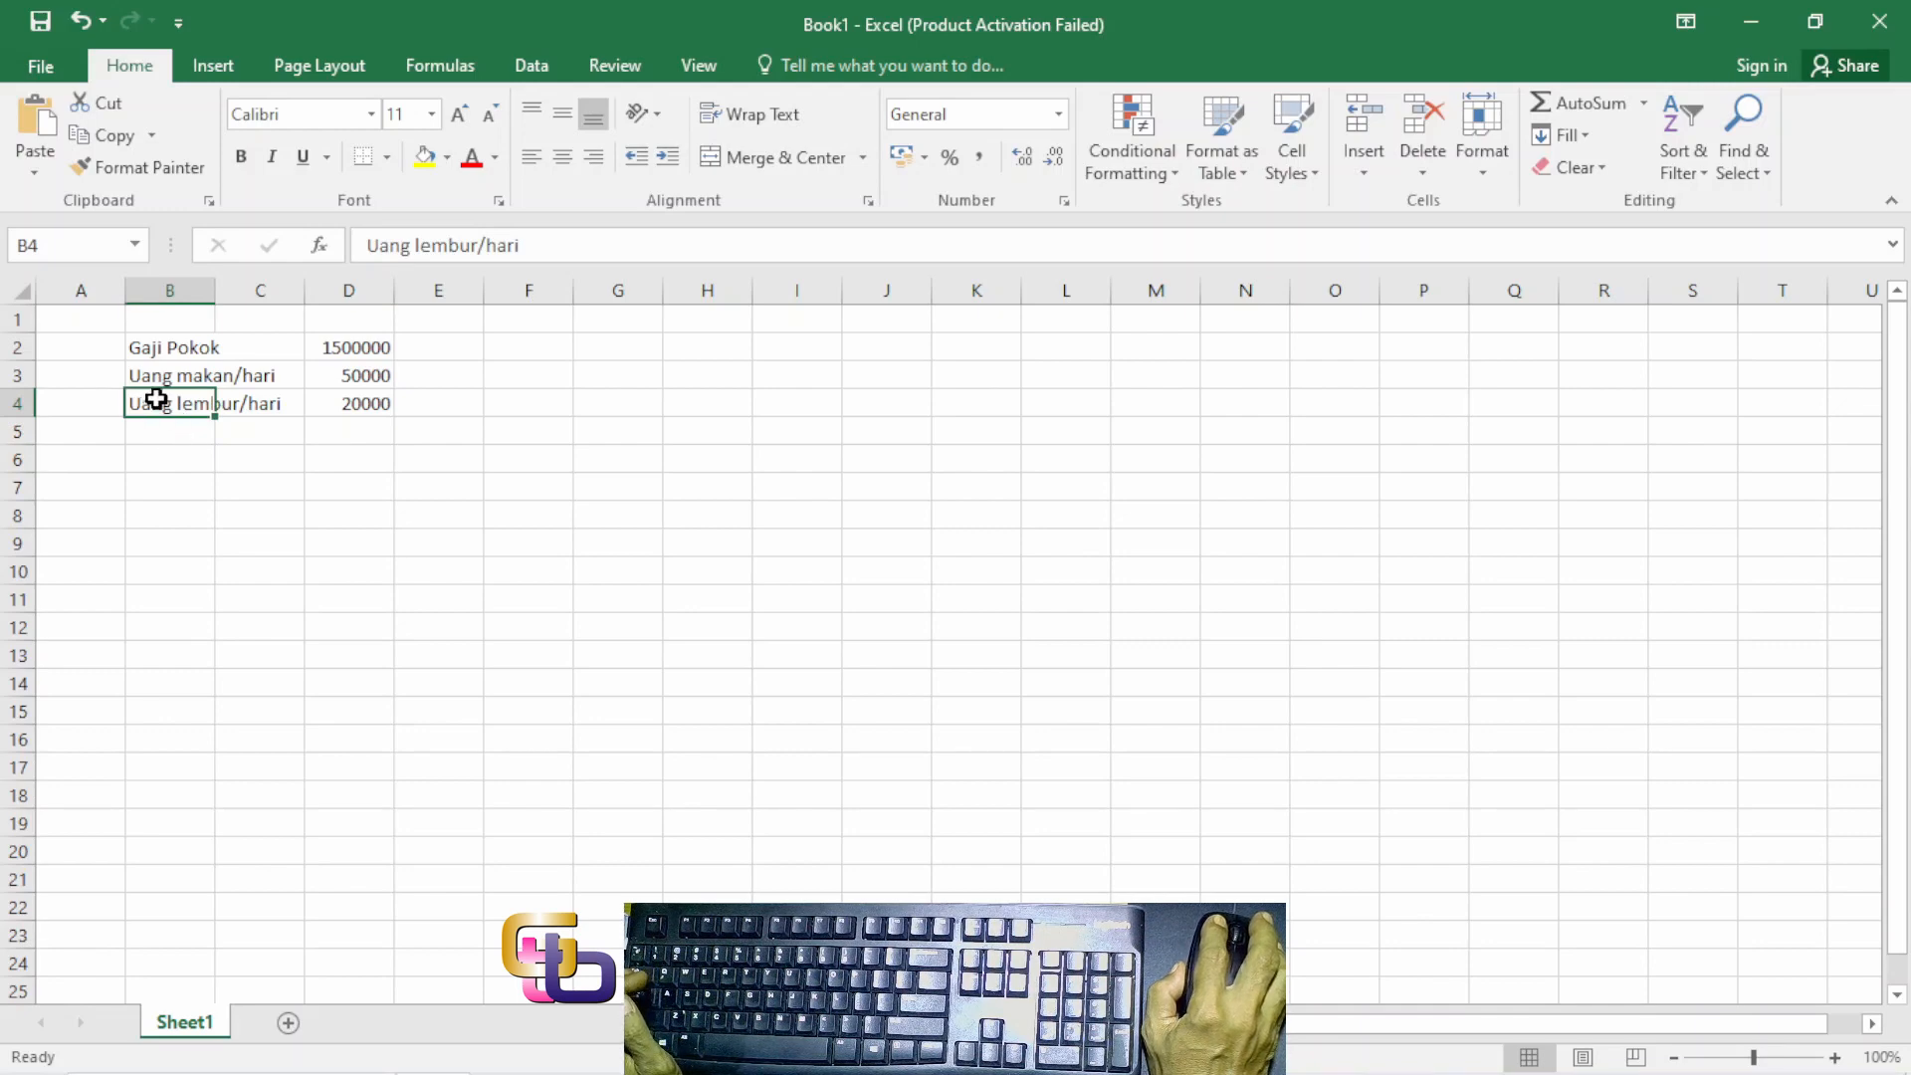
double_click(159, 397)
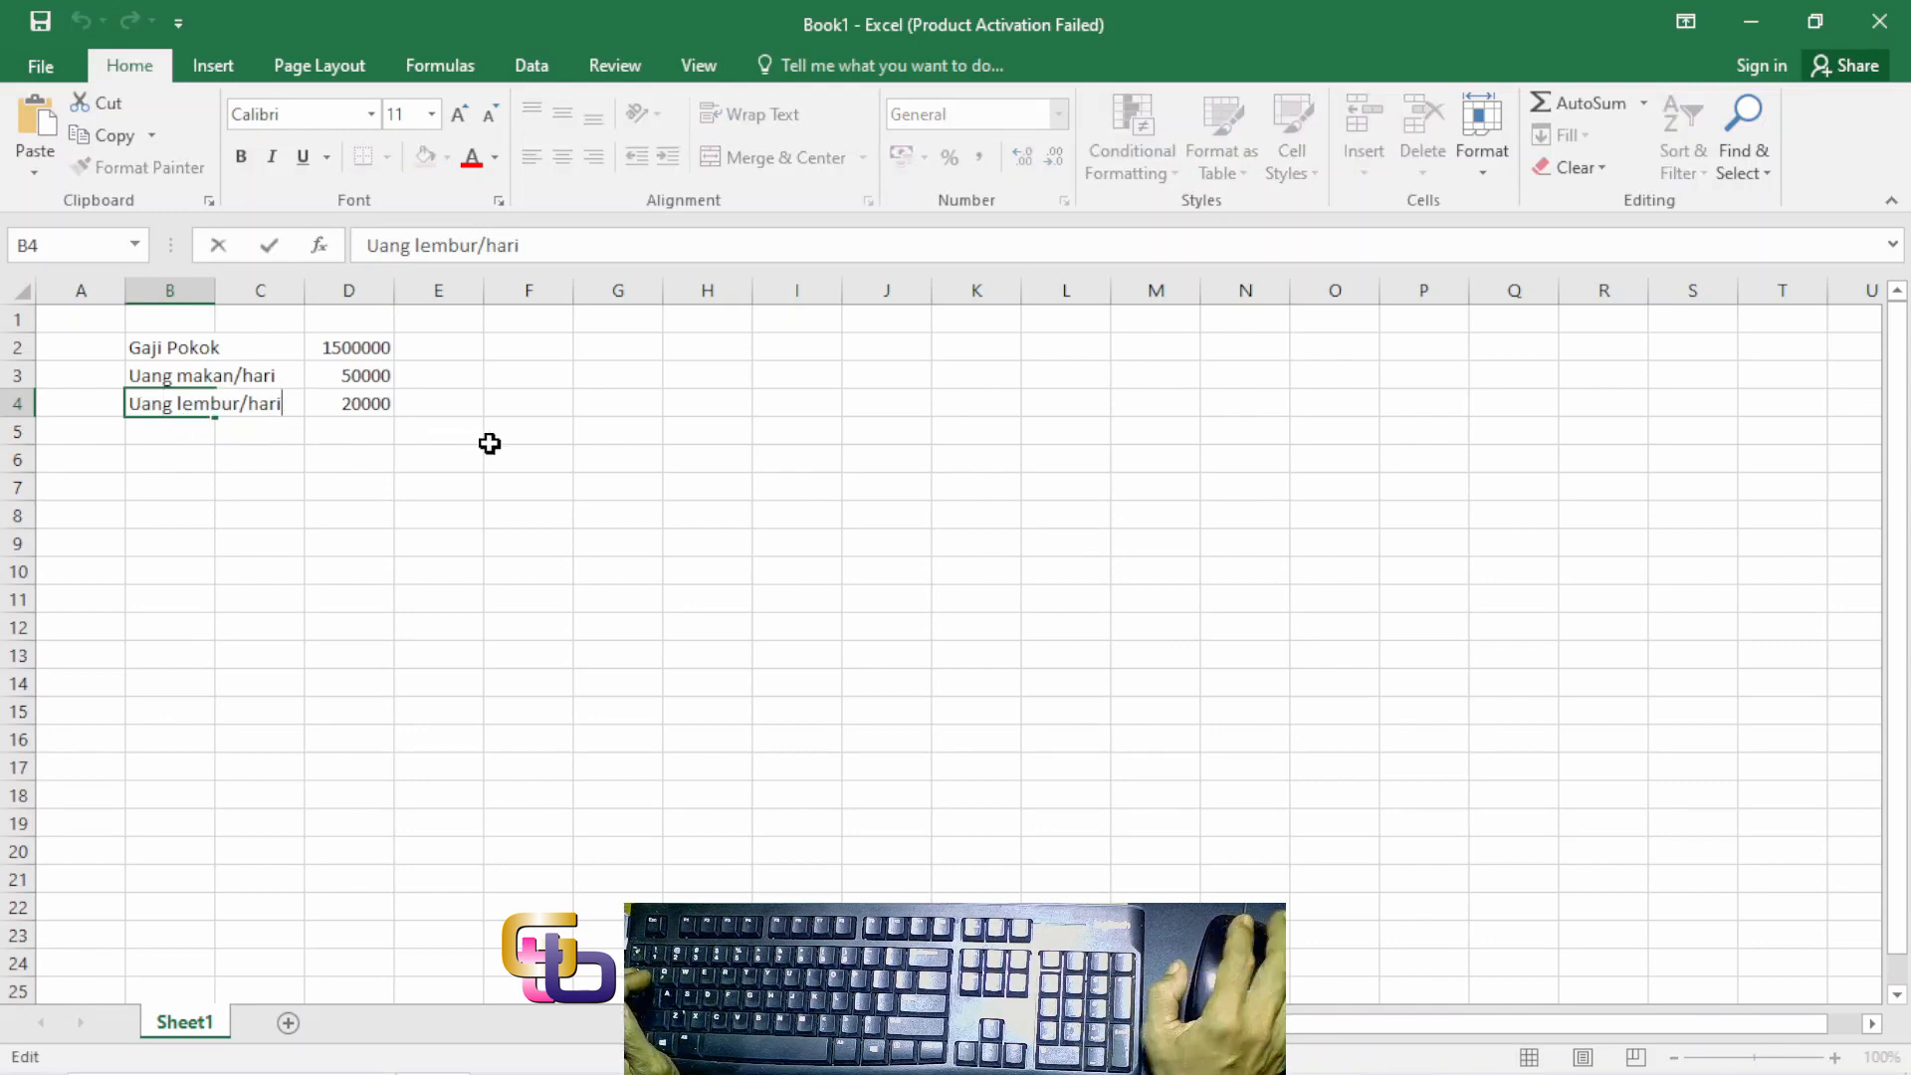
key(BackSpace)
key(BackSpace)
key(BackSpace)
key(BackSpace)
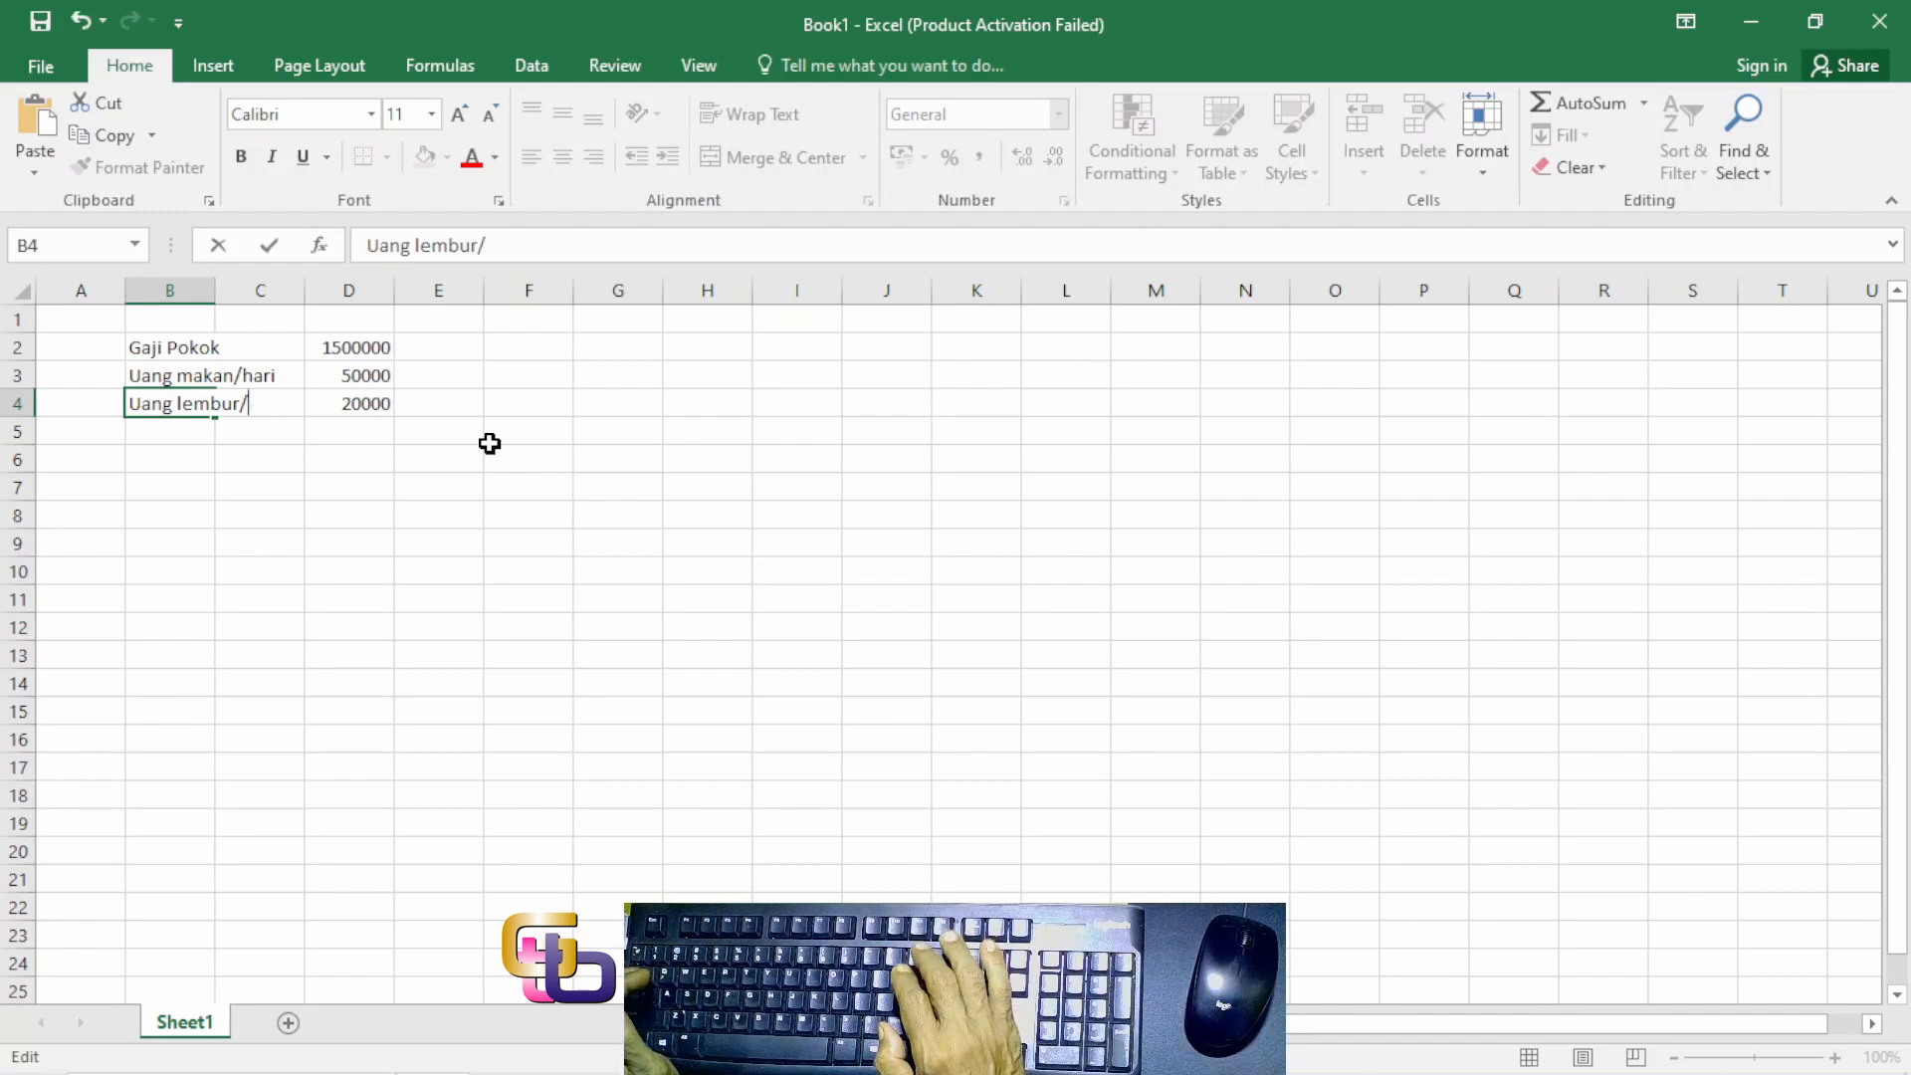
text(jam)
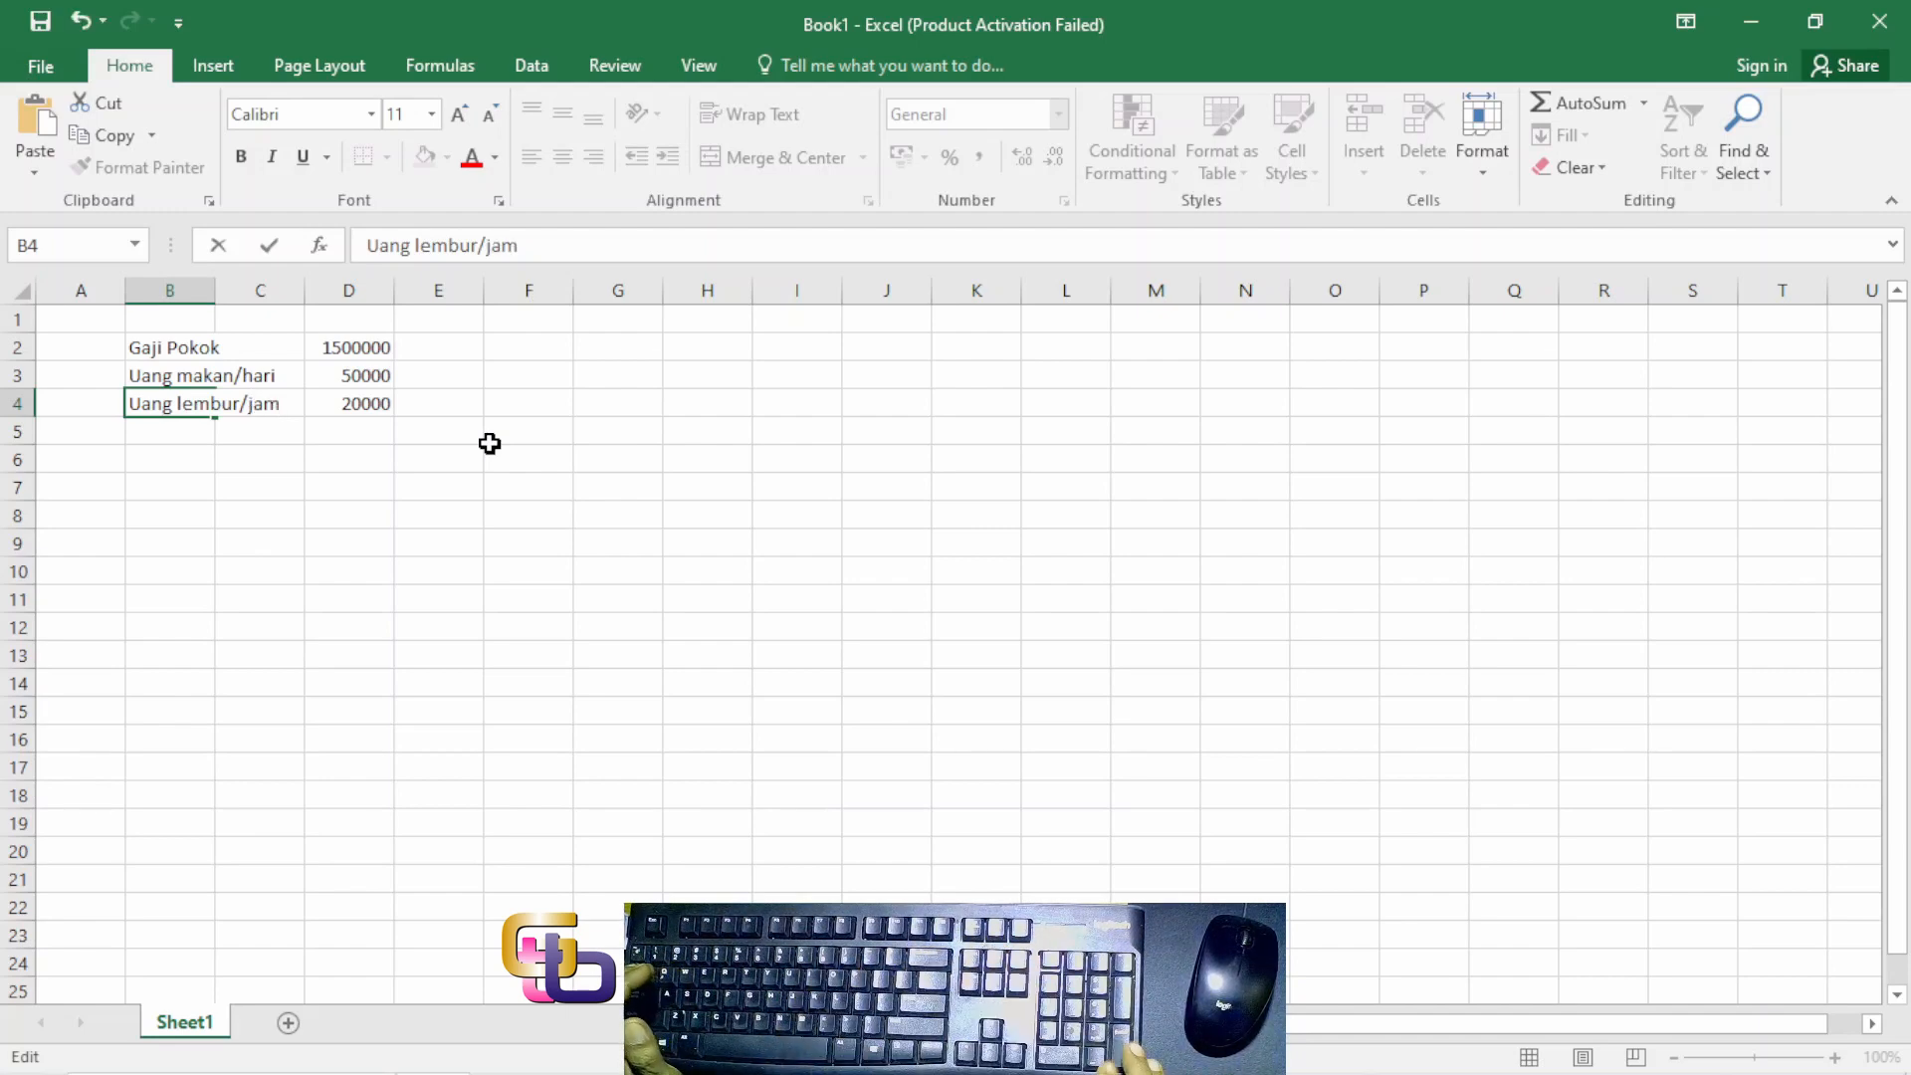
key(Return)
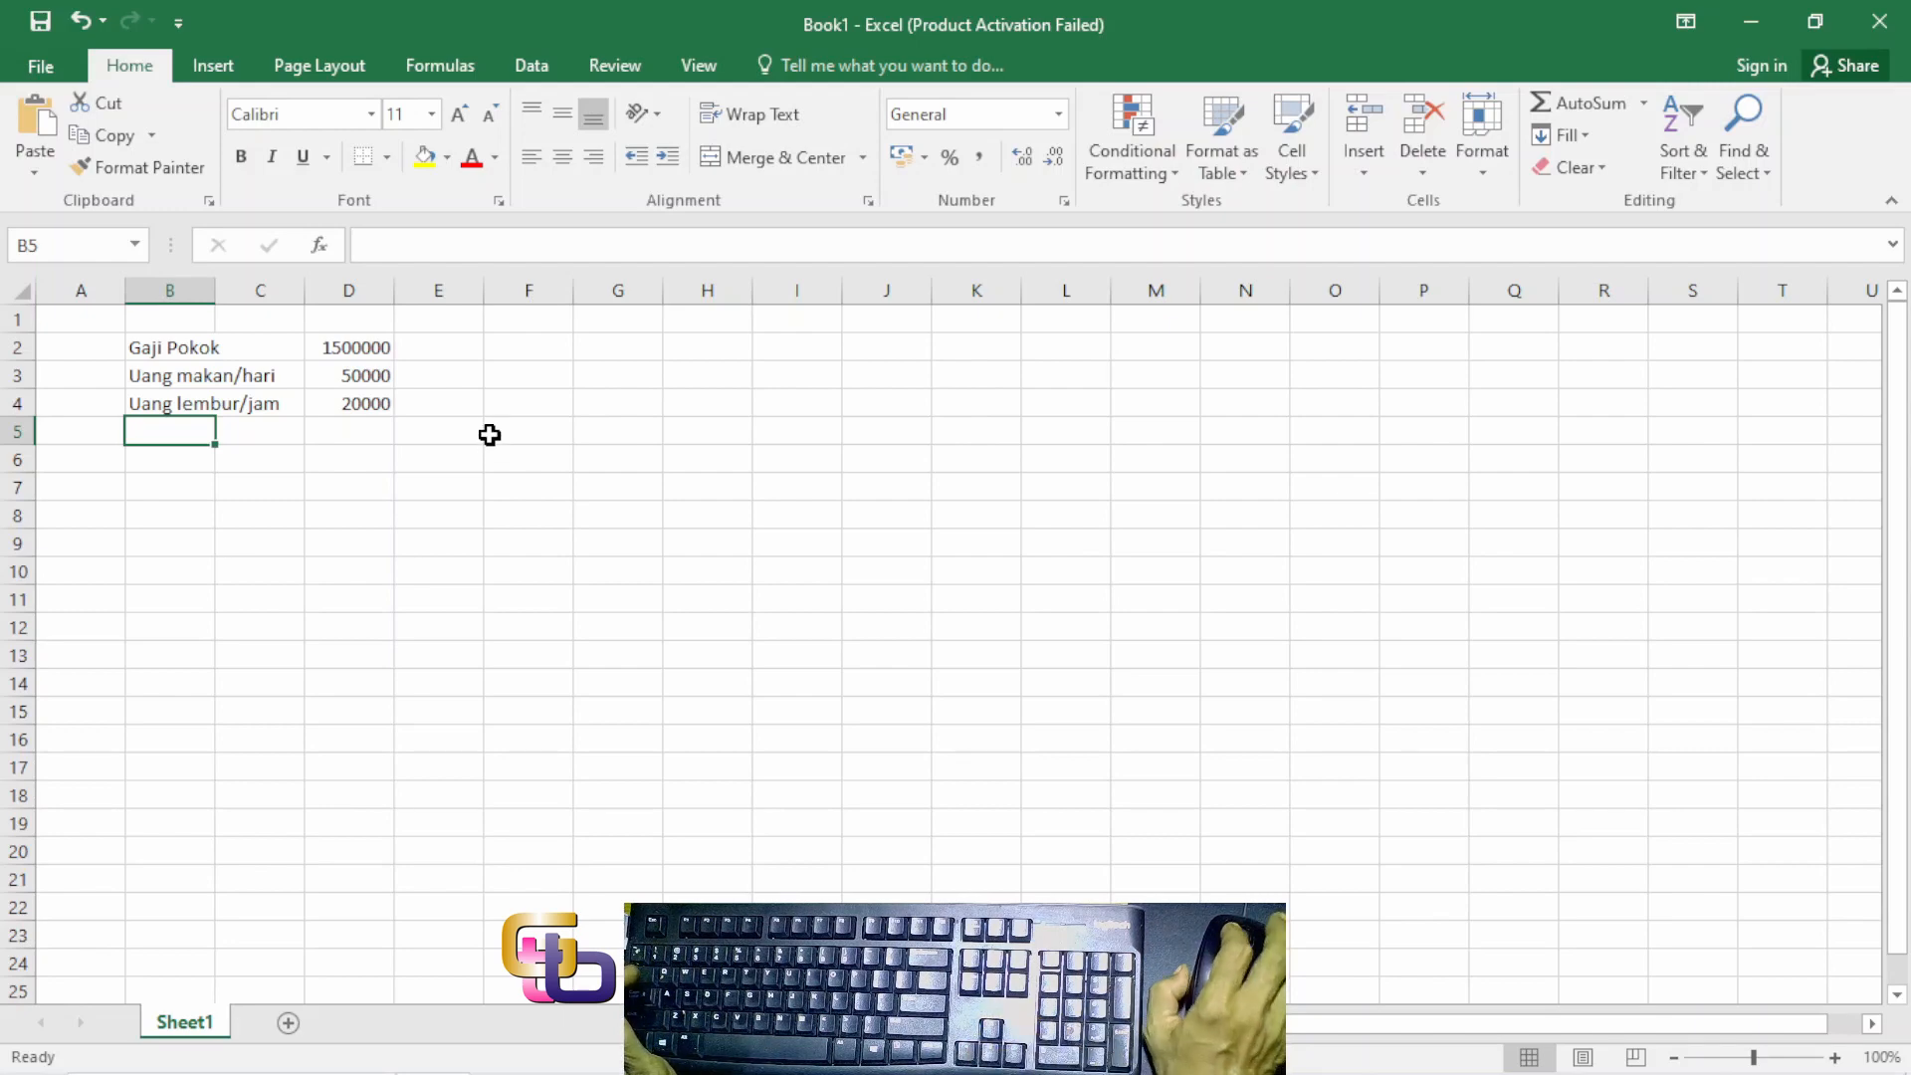
Step: Enter the table headers NO, NAMA, HARI KERJA and JAM LEMBUR in cells B6 to E6
key(Down)
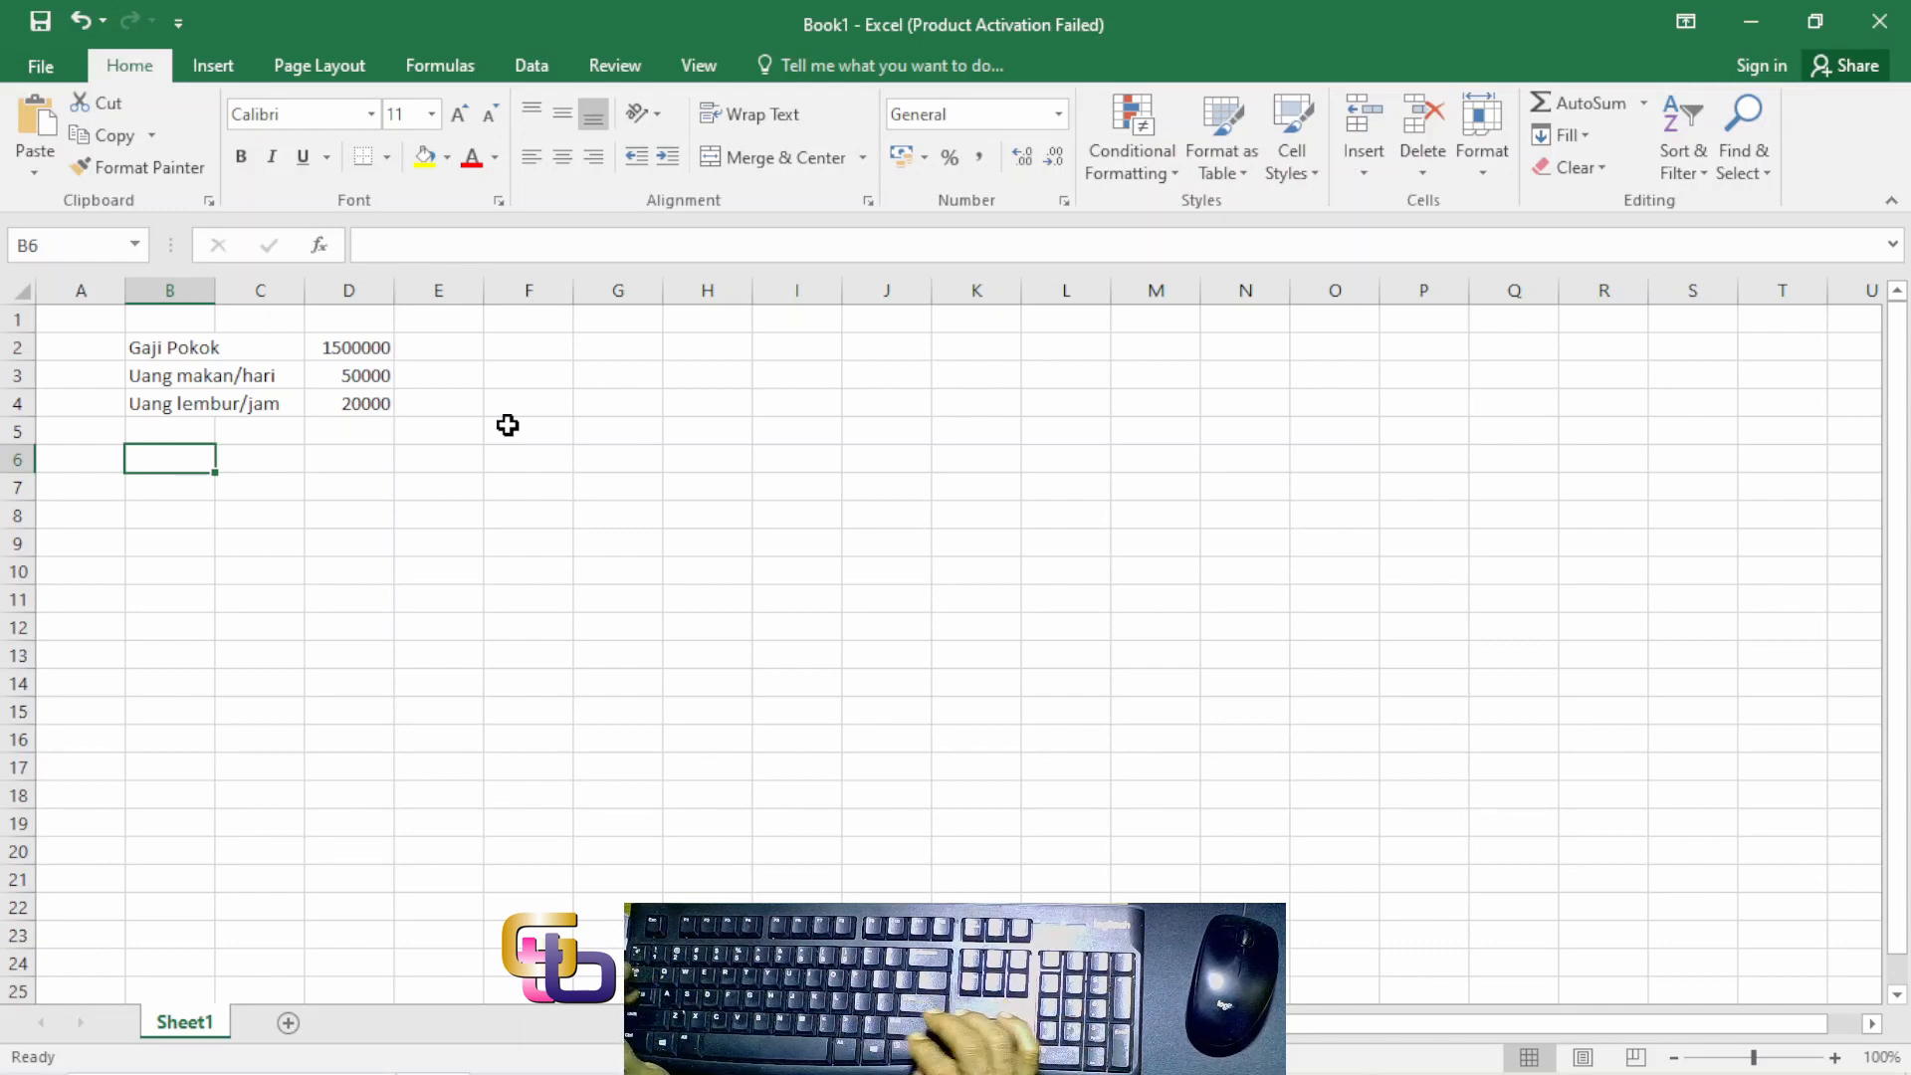
text(NO)
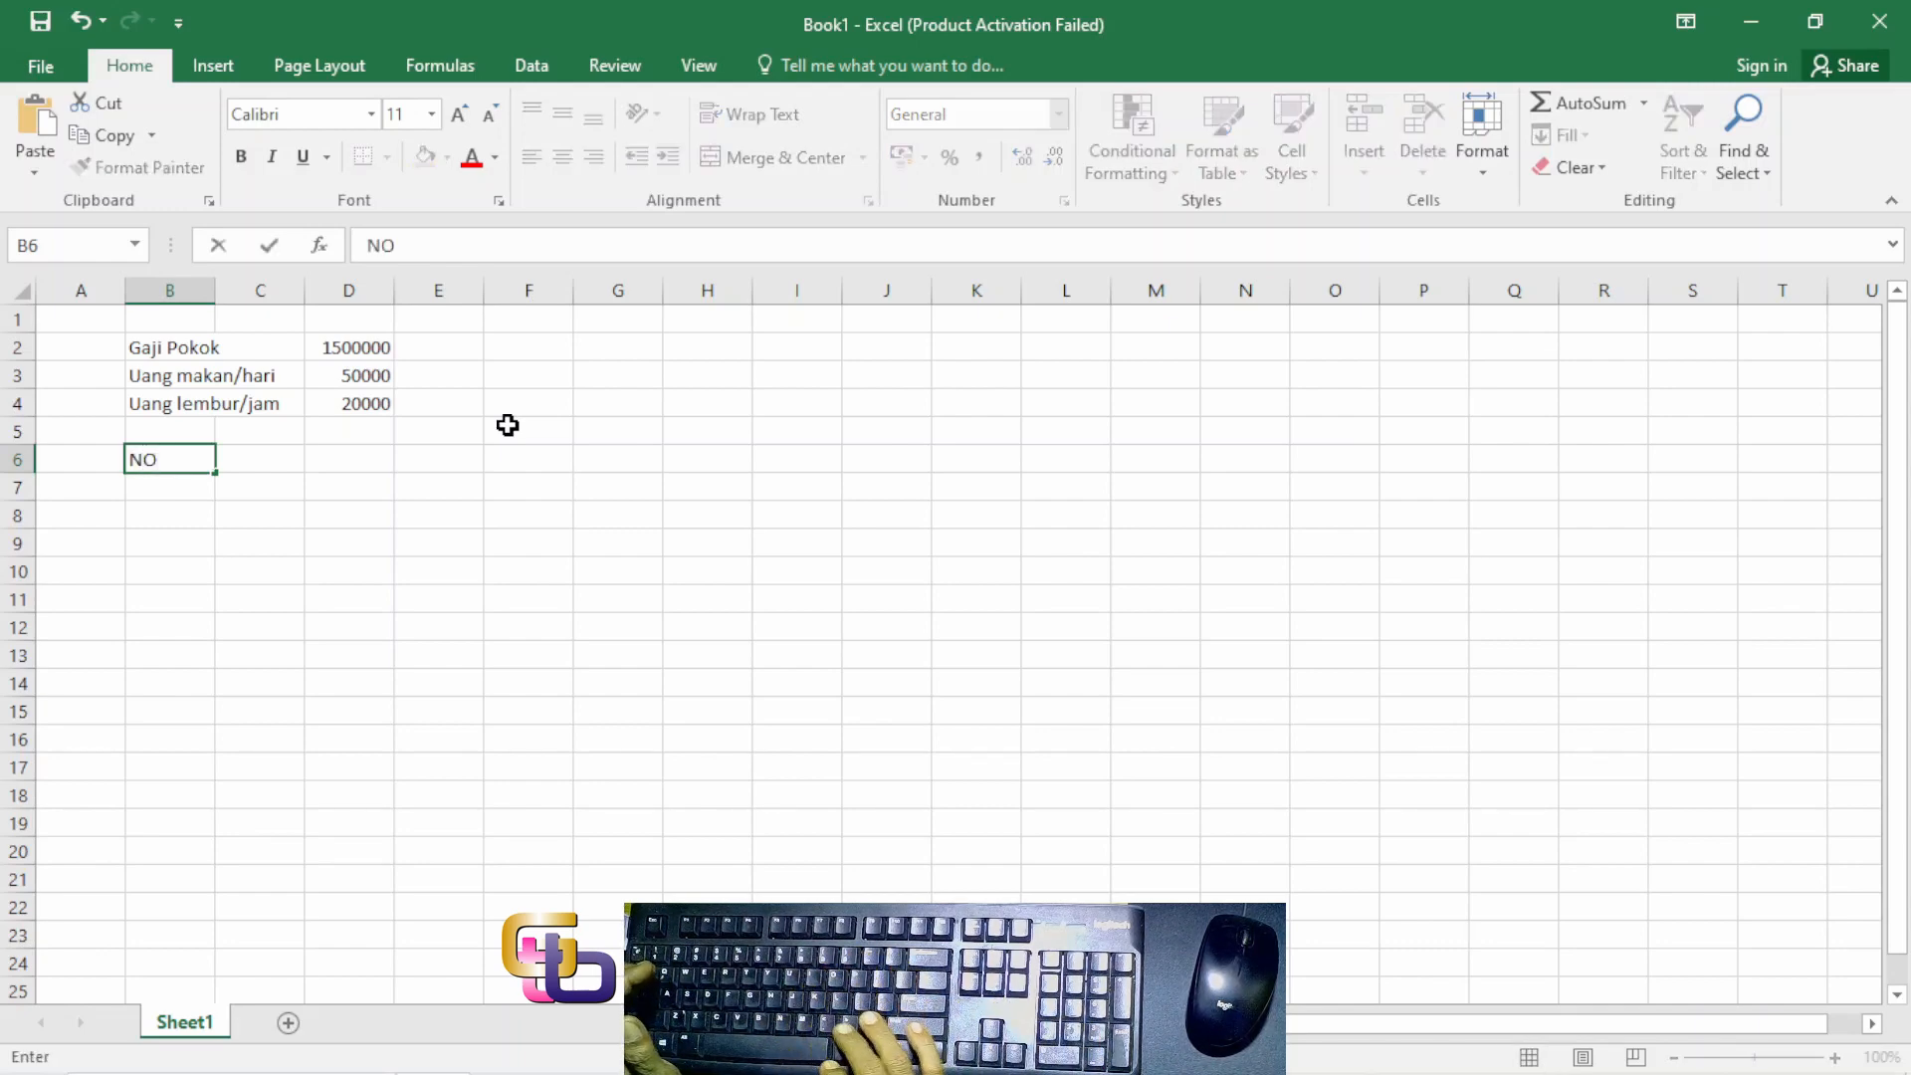
key(Tab)
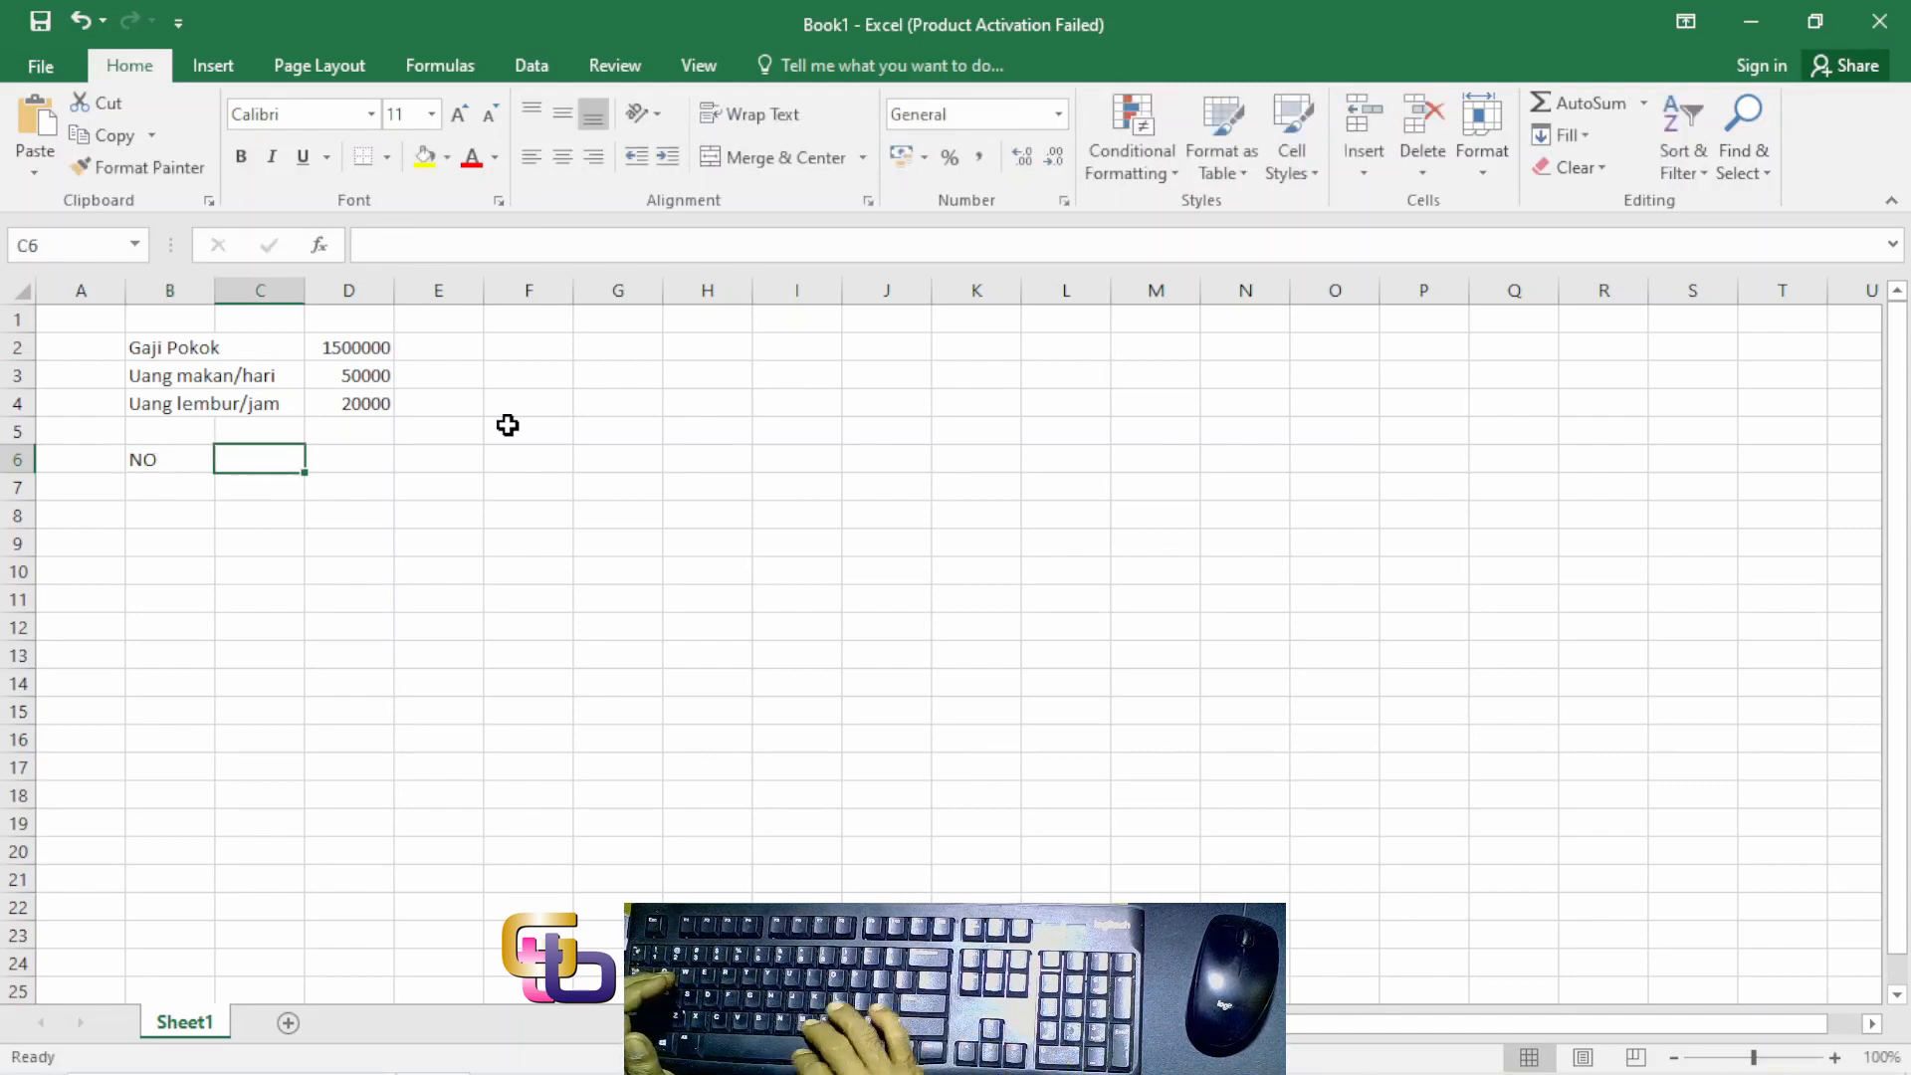
text(NAMA)
key(Tab)
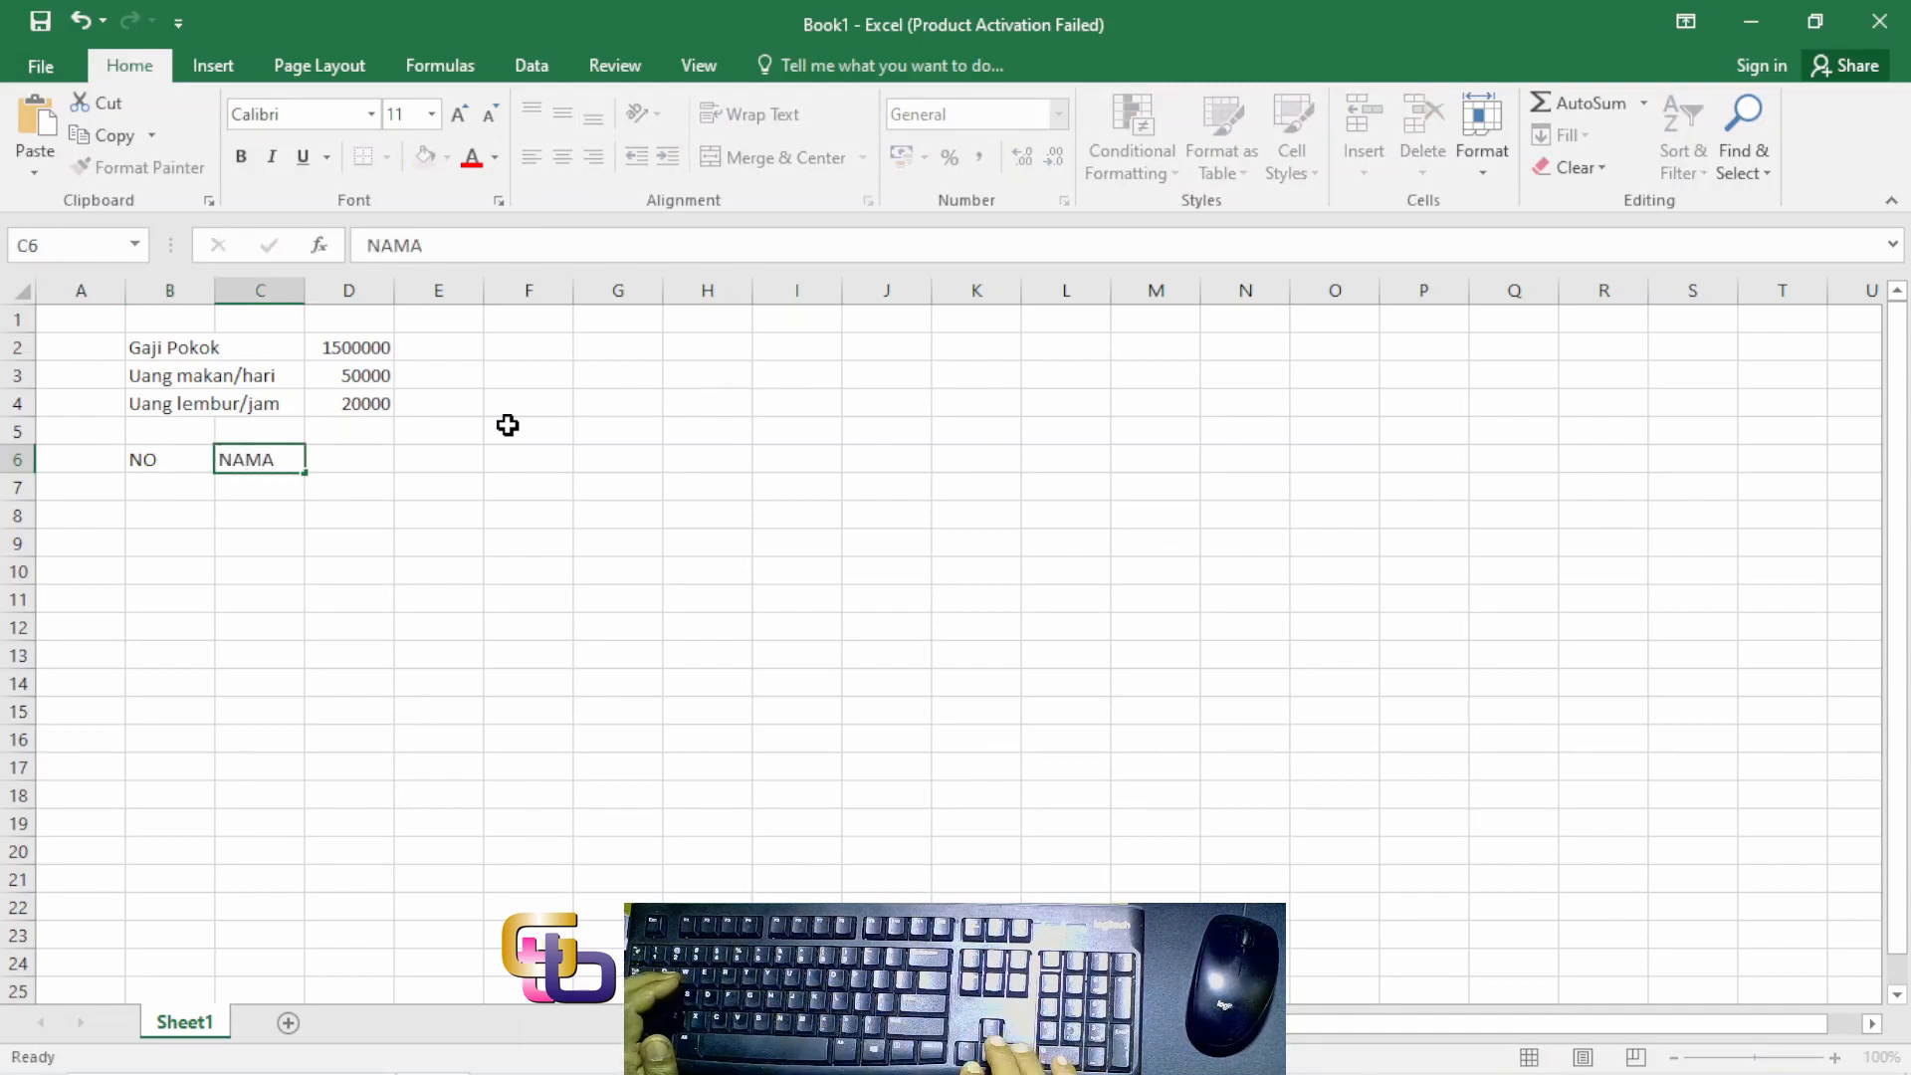
text(HARI K)
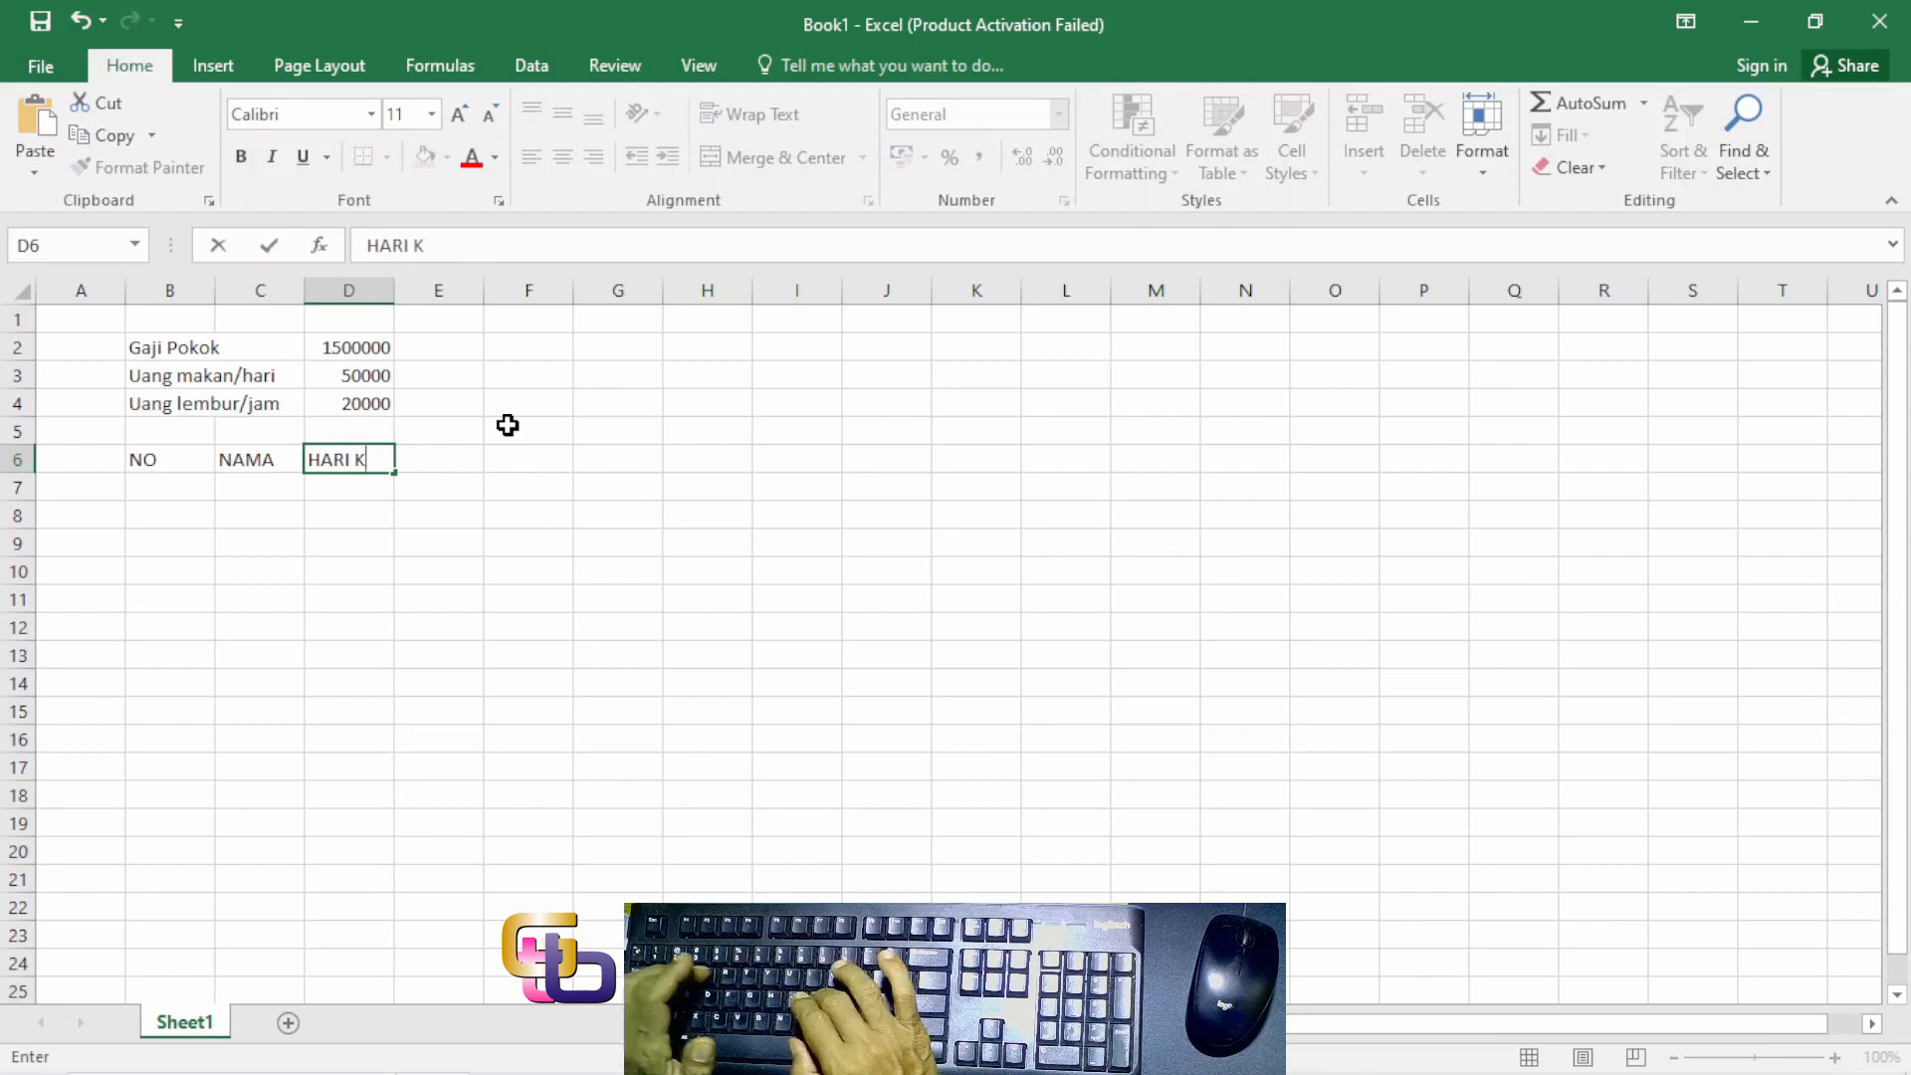
text(ERJA)
key(Tab)
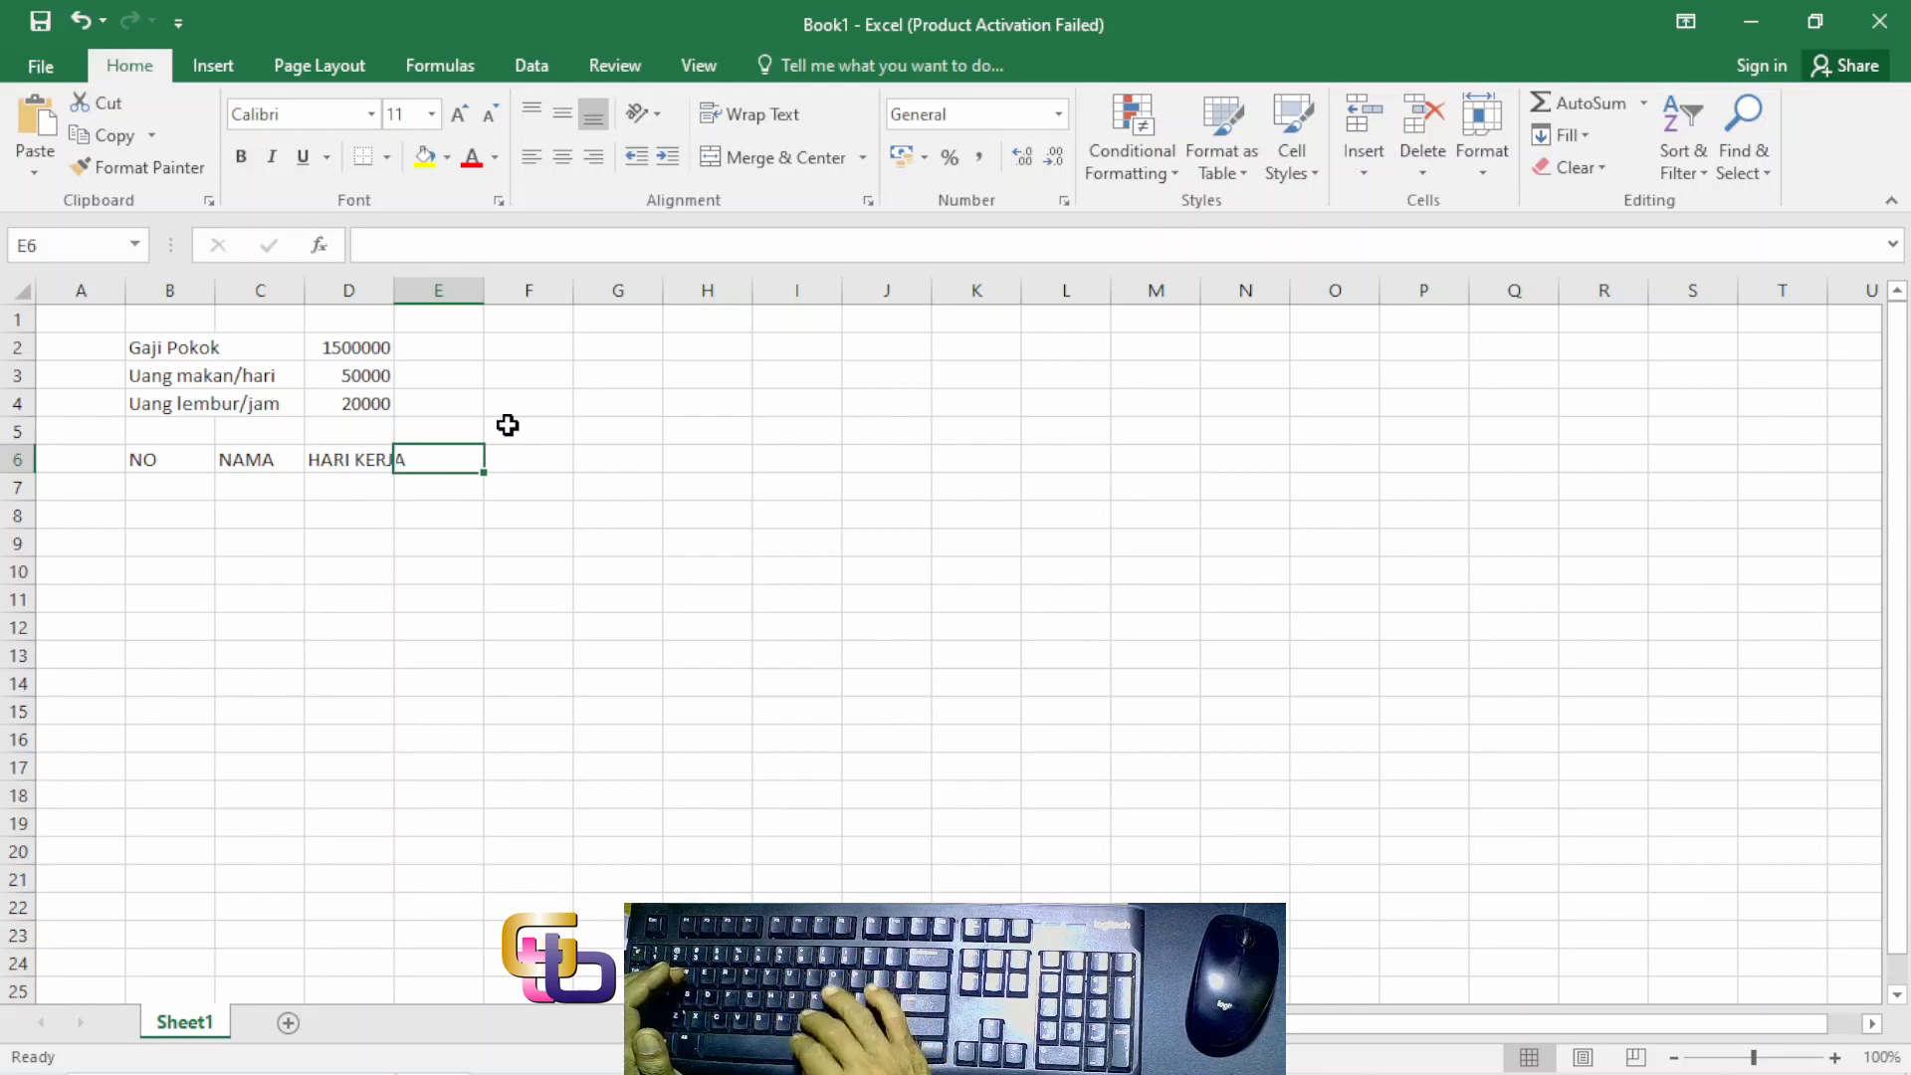
text(JAM LEM)
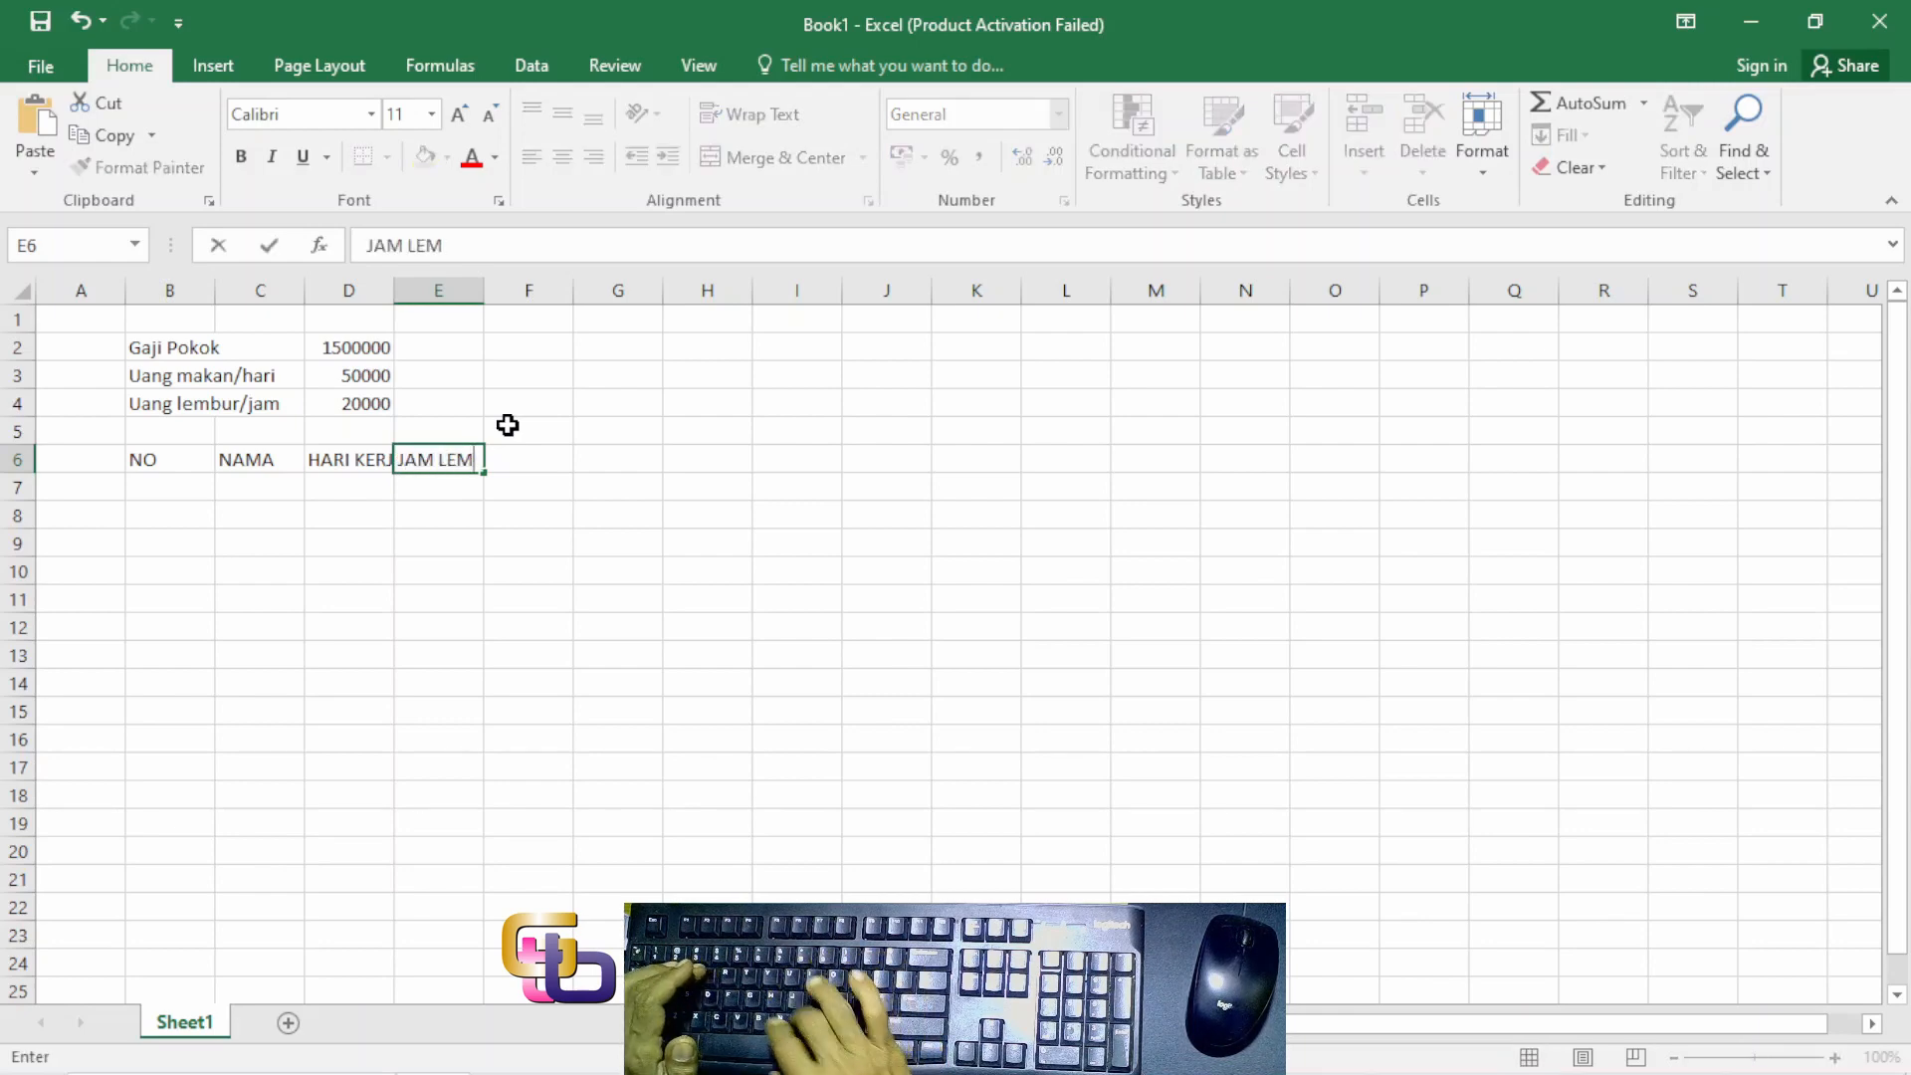
text(BUR)
key(Tab)
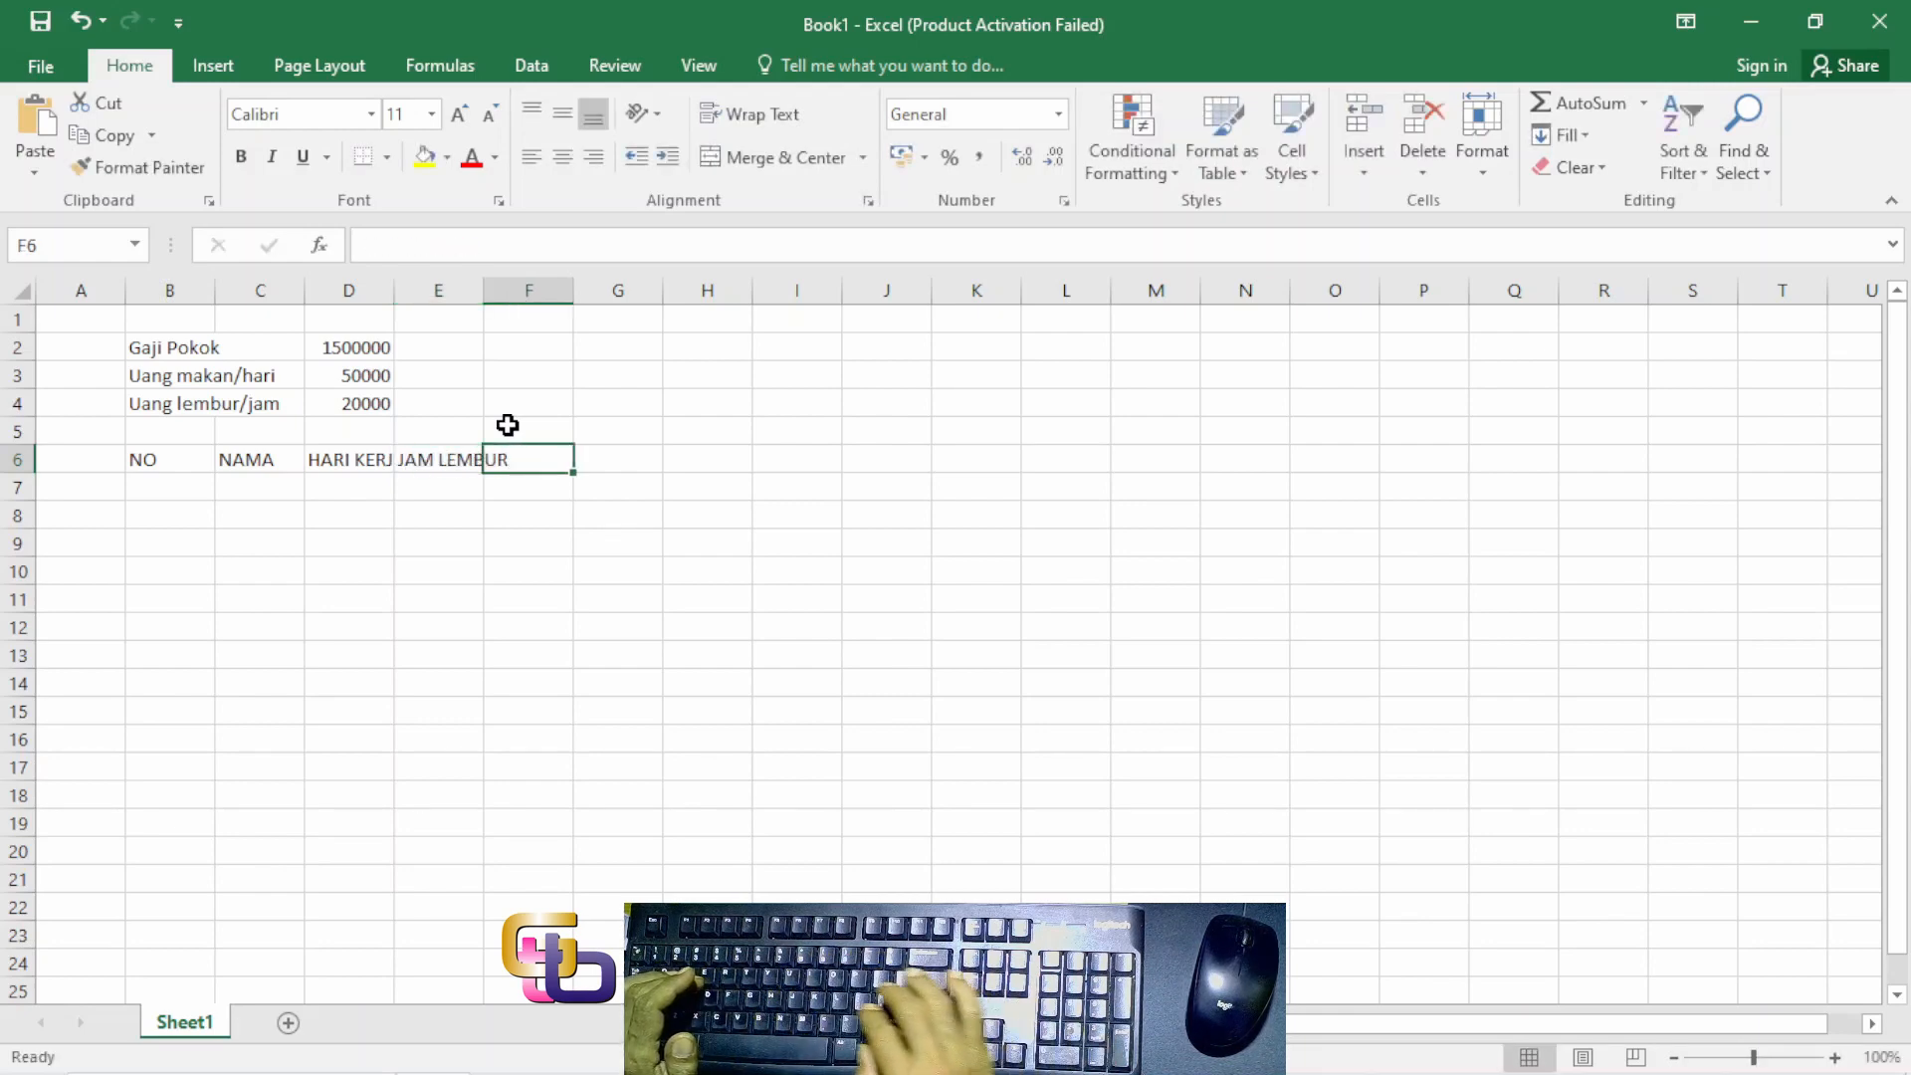
Step: Add the headers UANG MAKAN, UANG LEMBUR and GAJI in cells F6 to H6
text(UANG MAKAN)
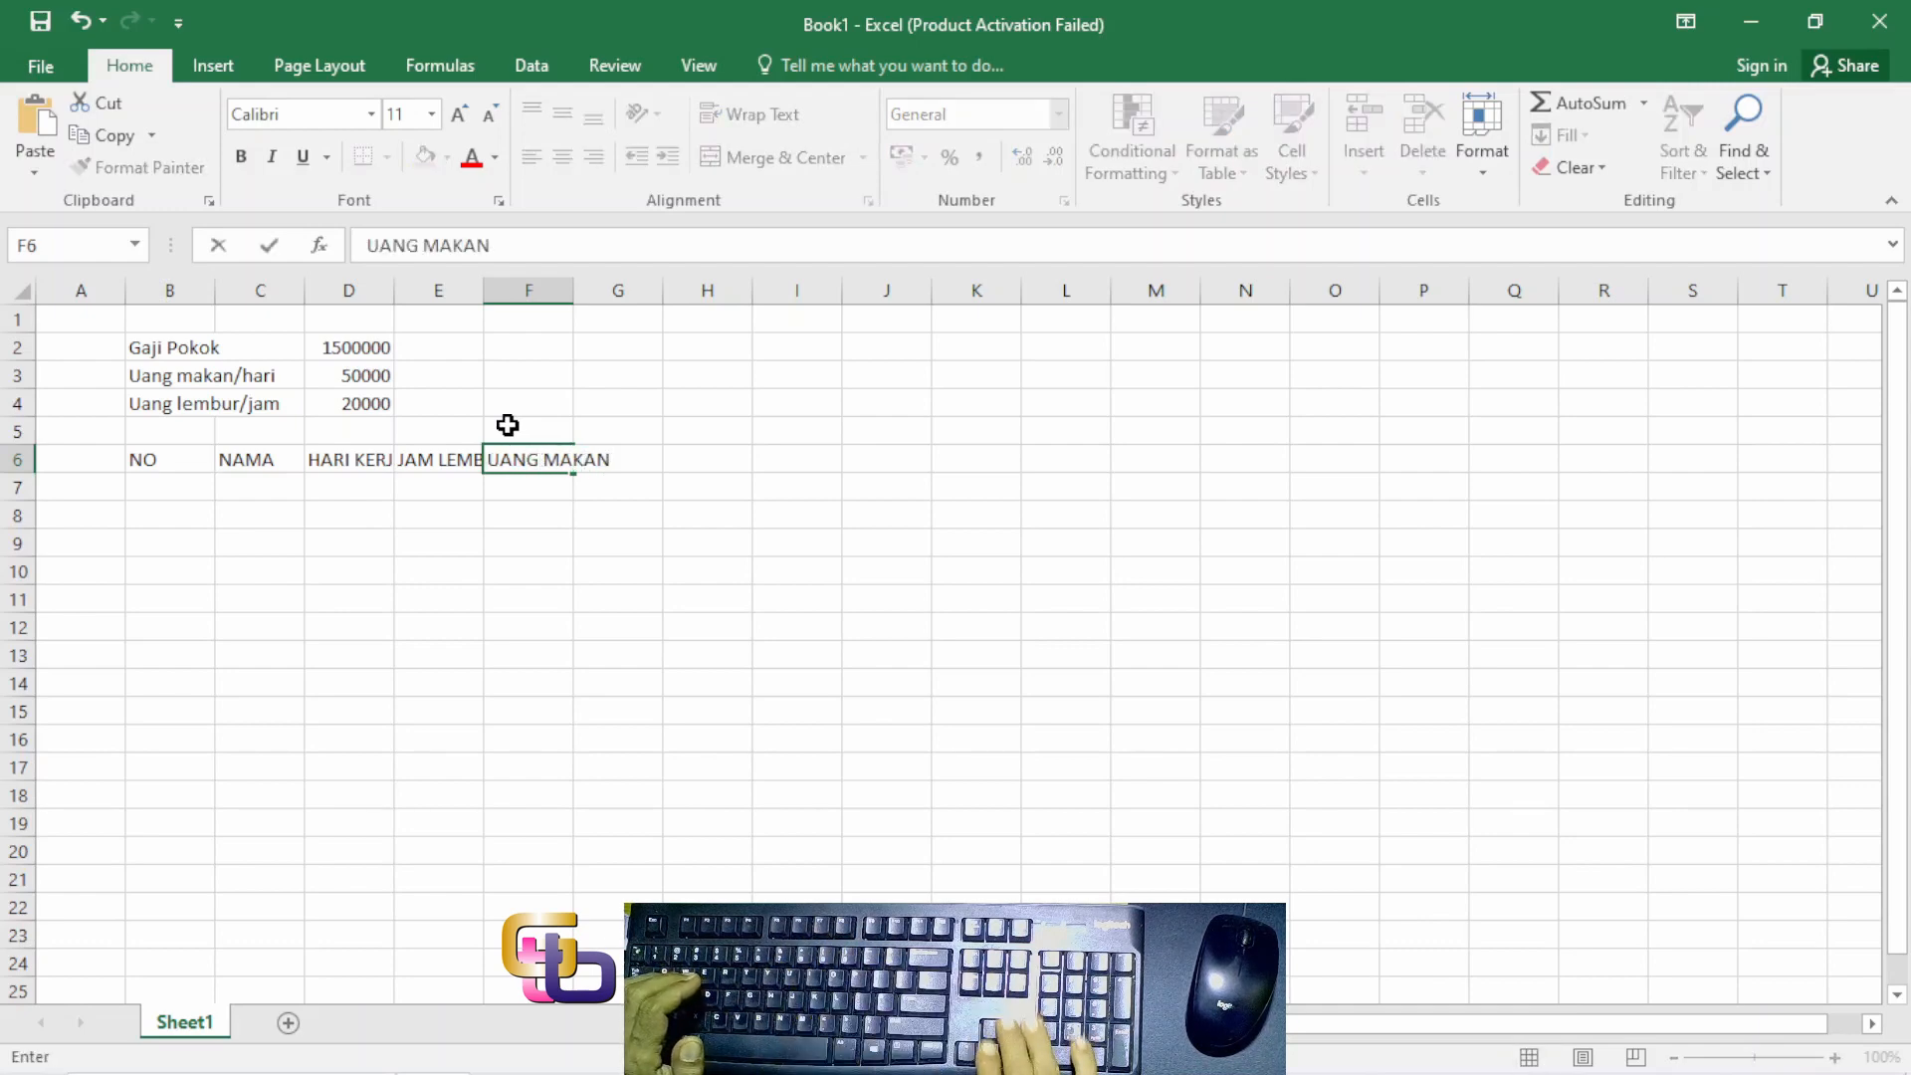
key(Tab)
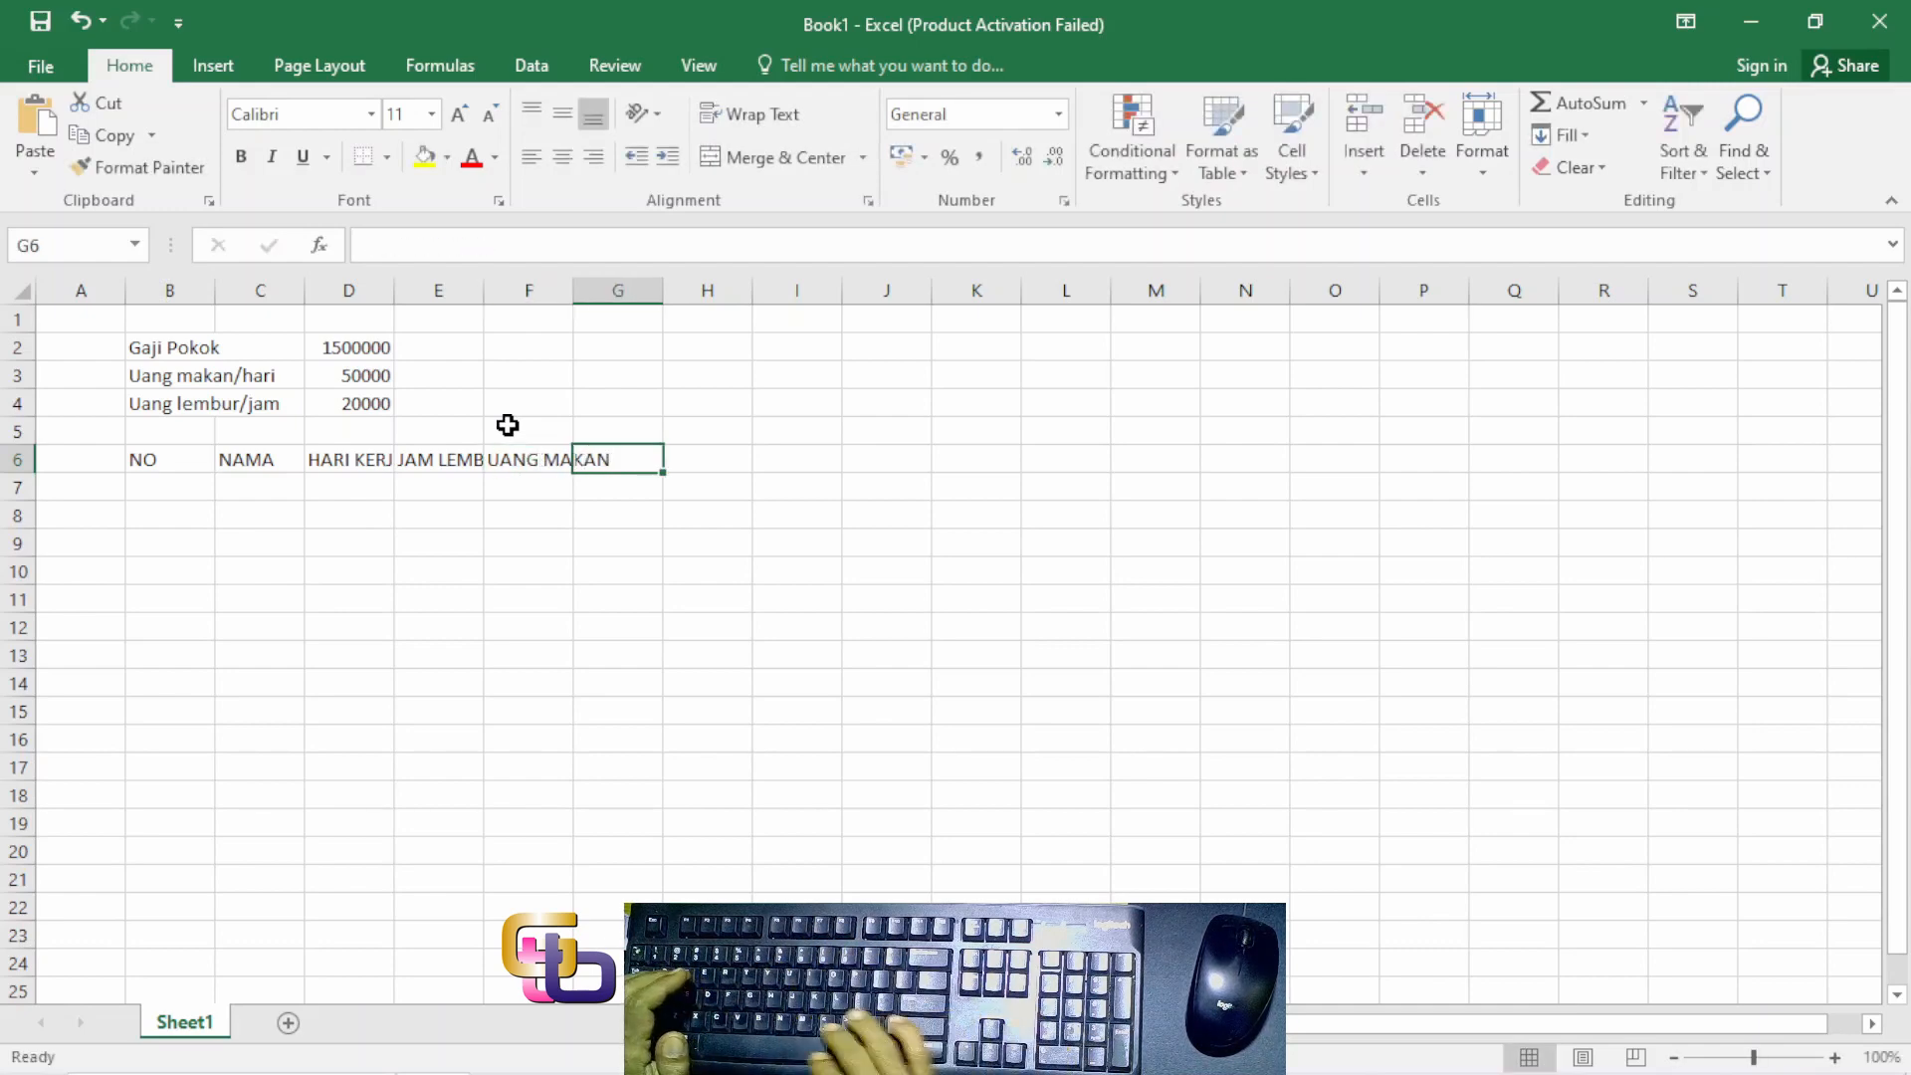
text(UANF)
key(BackSpace)
text(G )
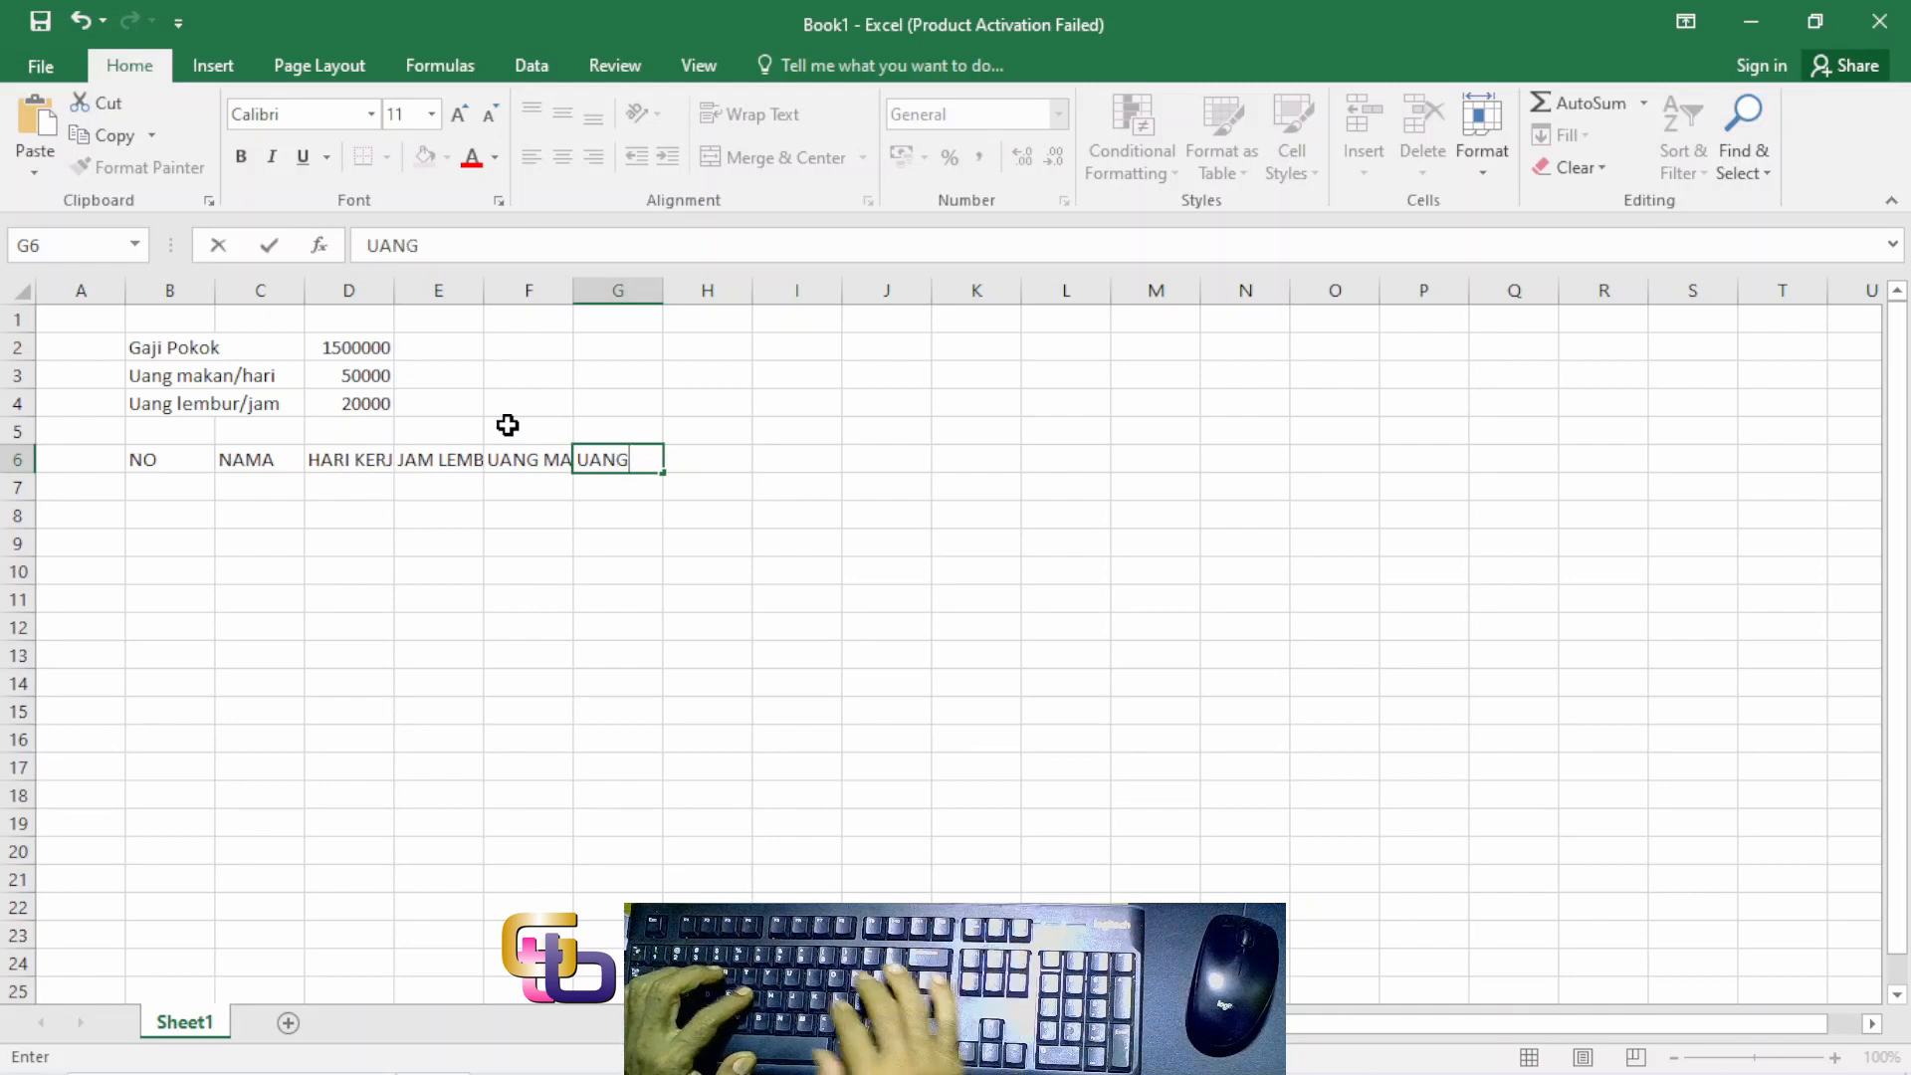
text(LEMBUR)
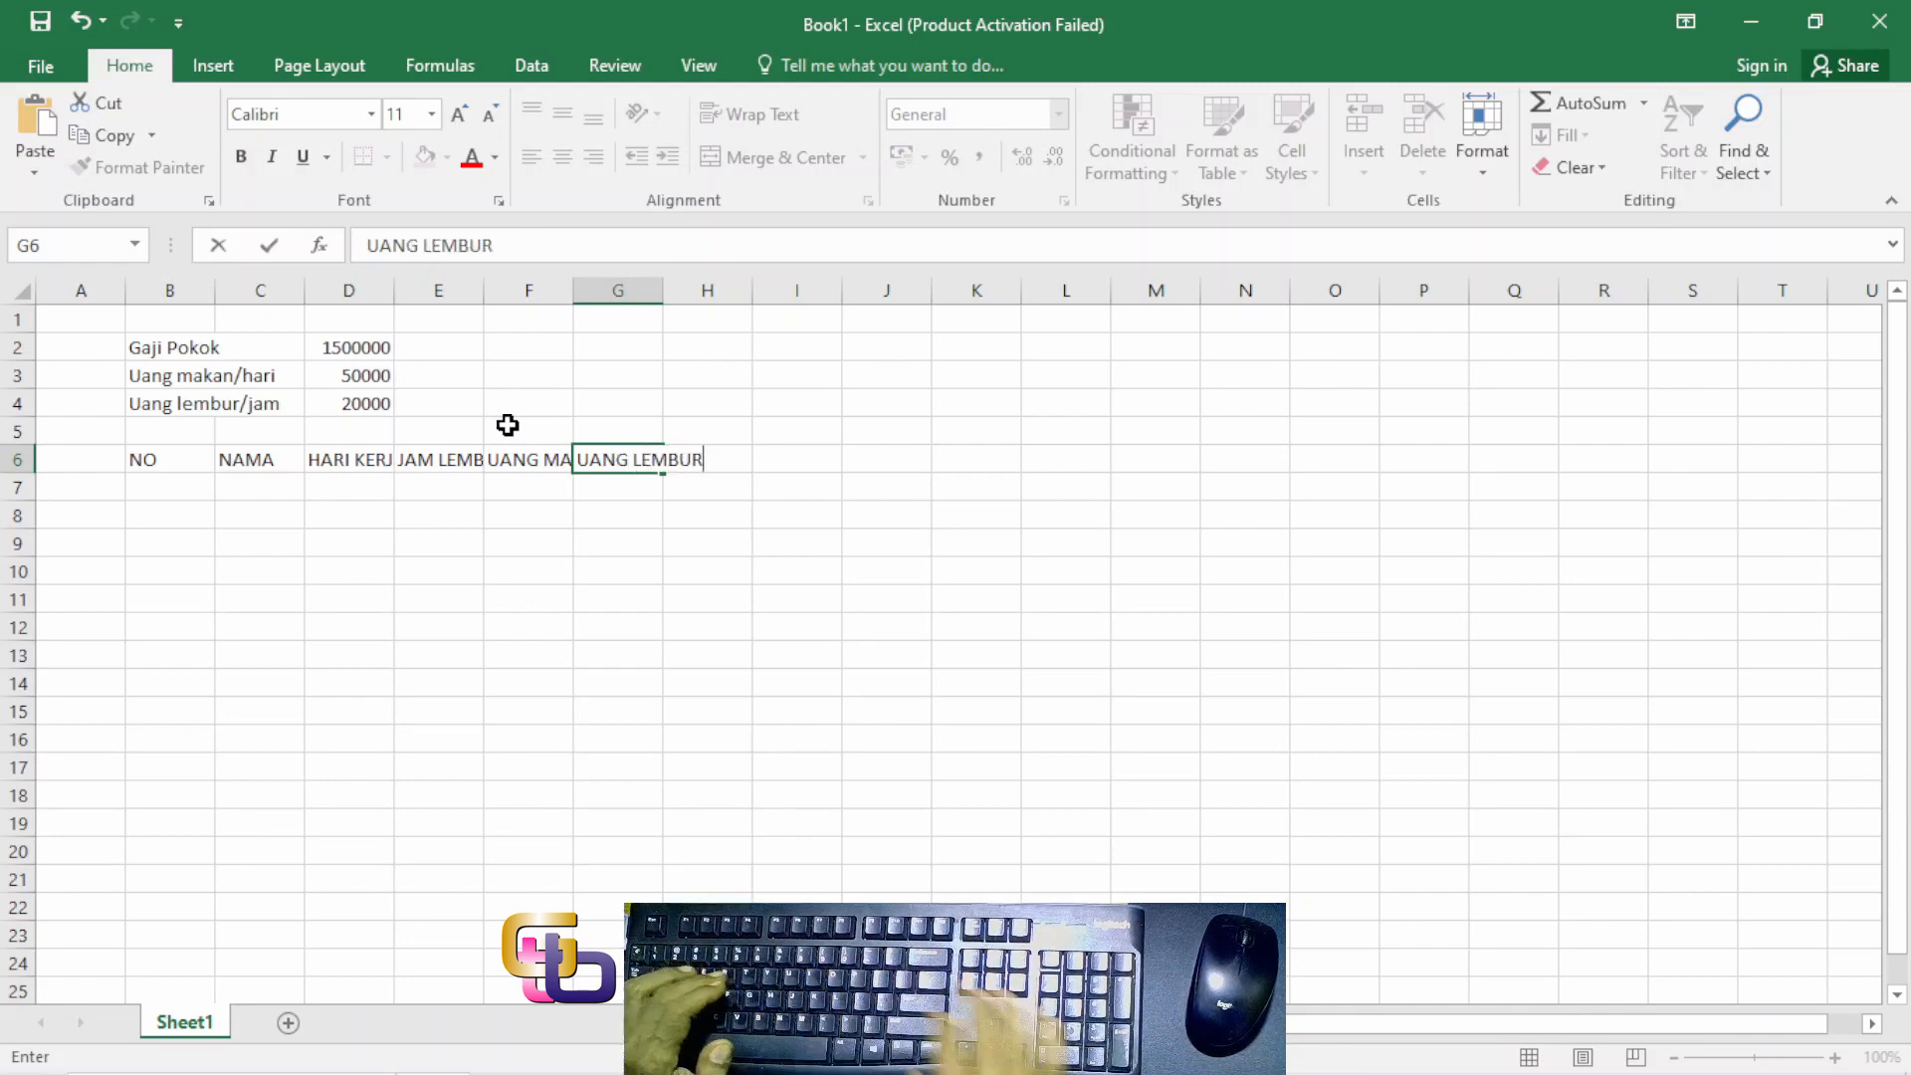
key(Tab)
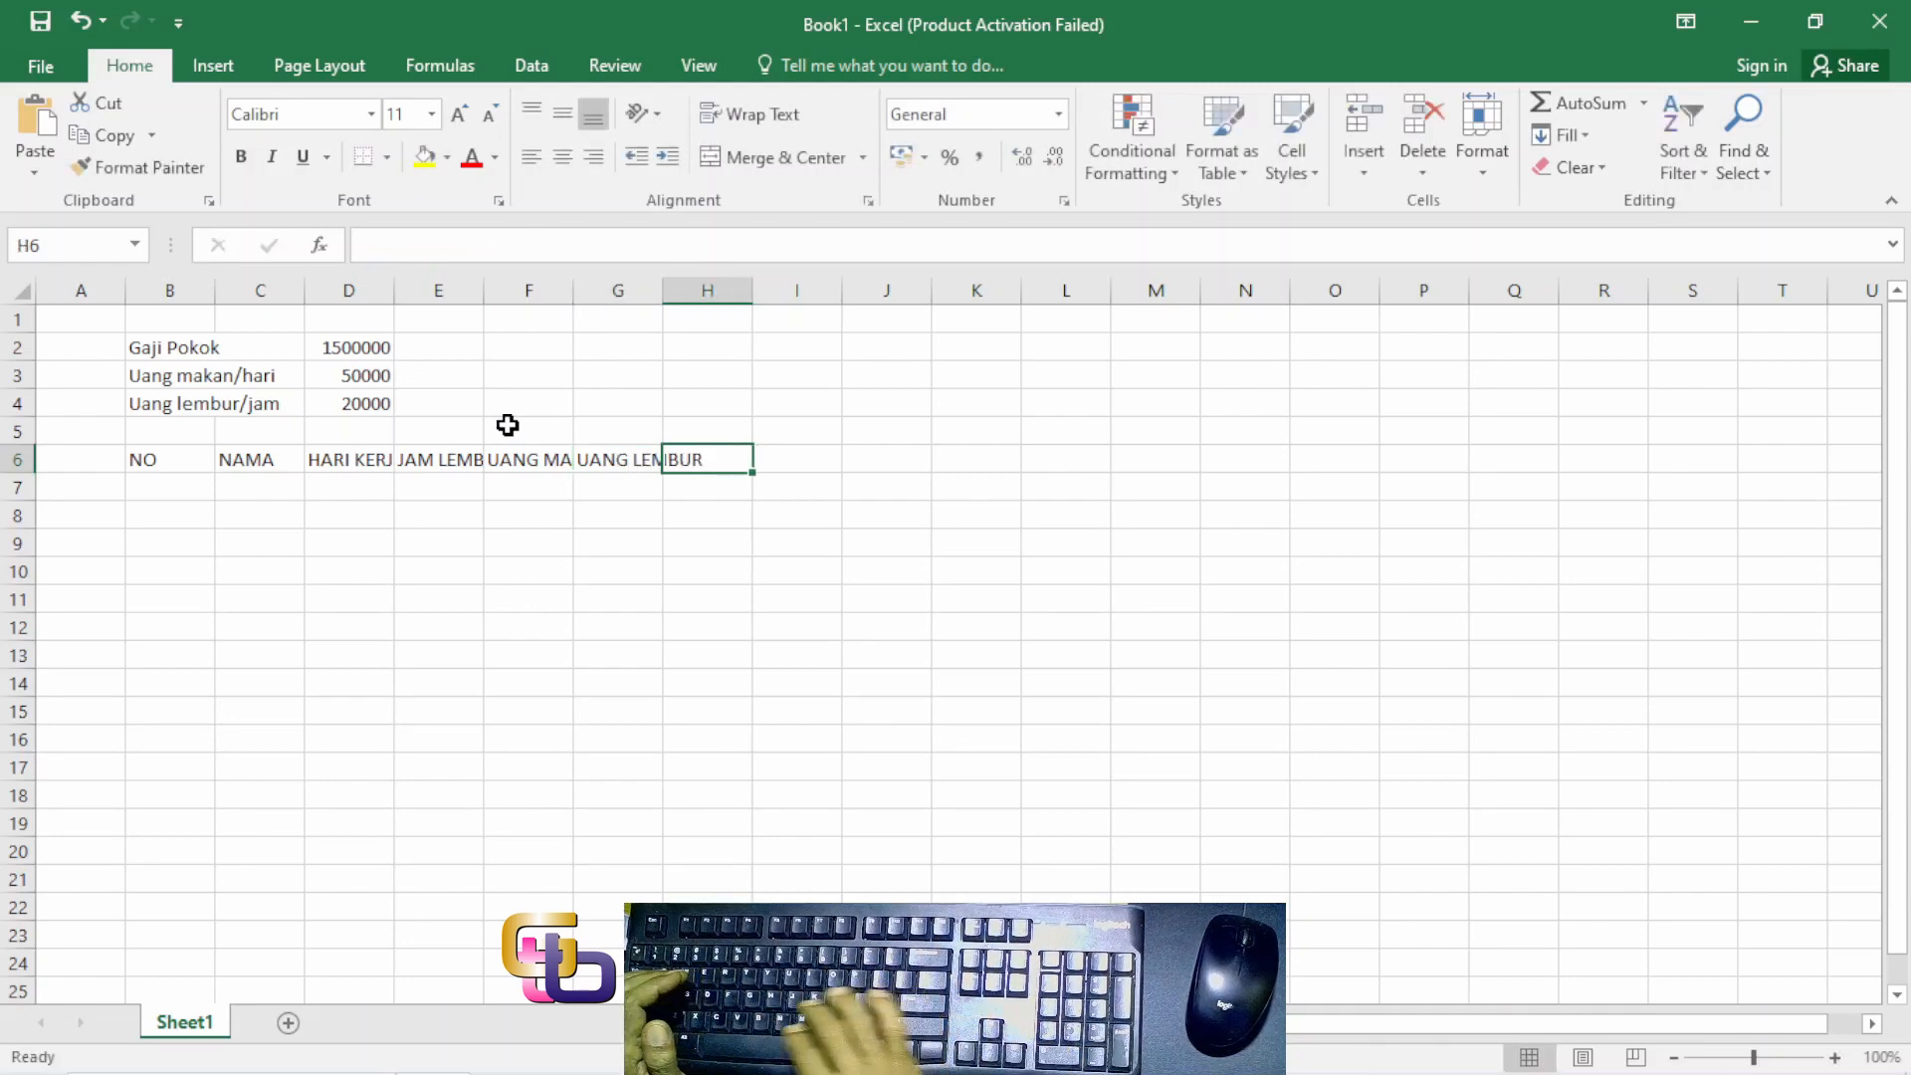
text(GAJI)
key(Return)
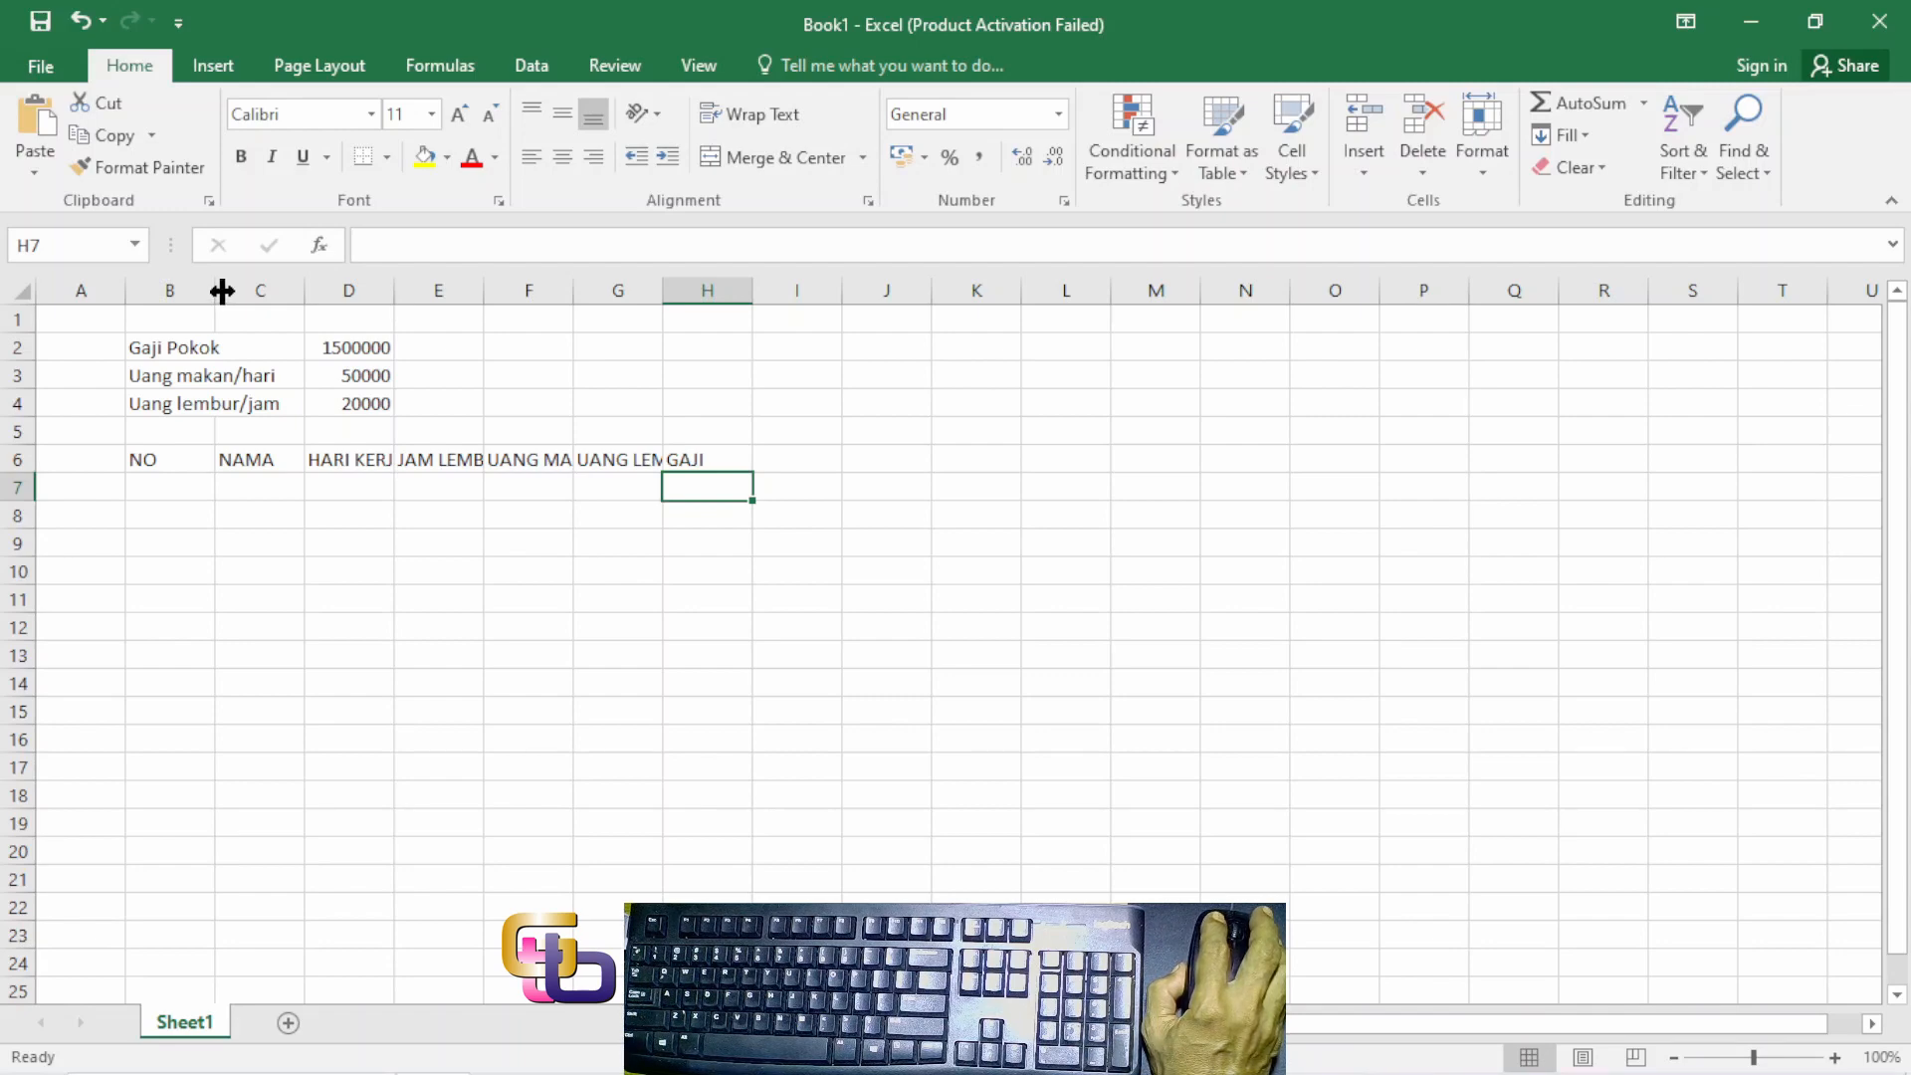
Step: Narrow column B, widen column C and give columns D to H one equal, wider width
drag(222, 291, 592, 291)
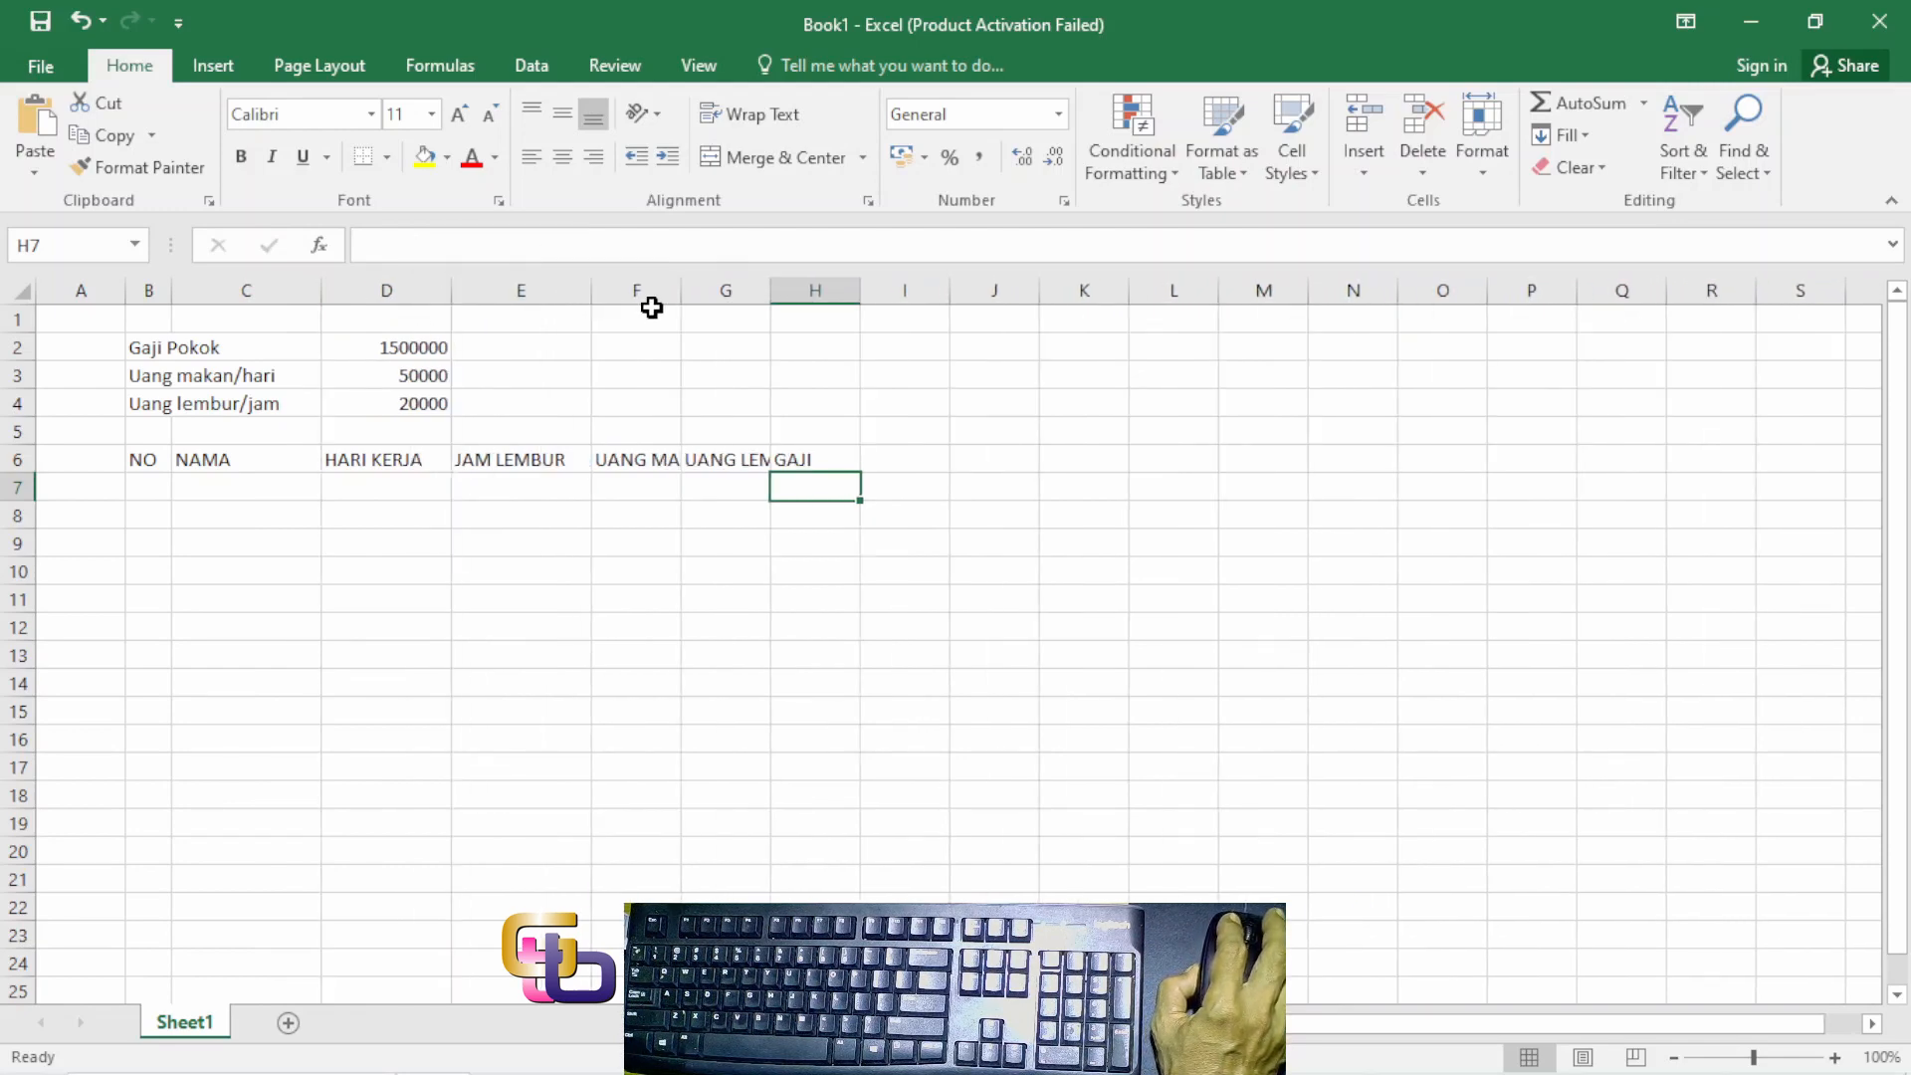
click(376, 292)
drag(388, 293, 901, 290)
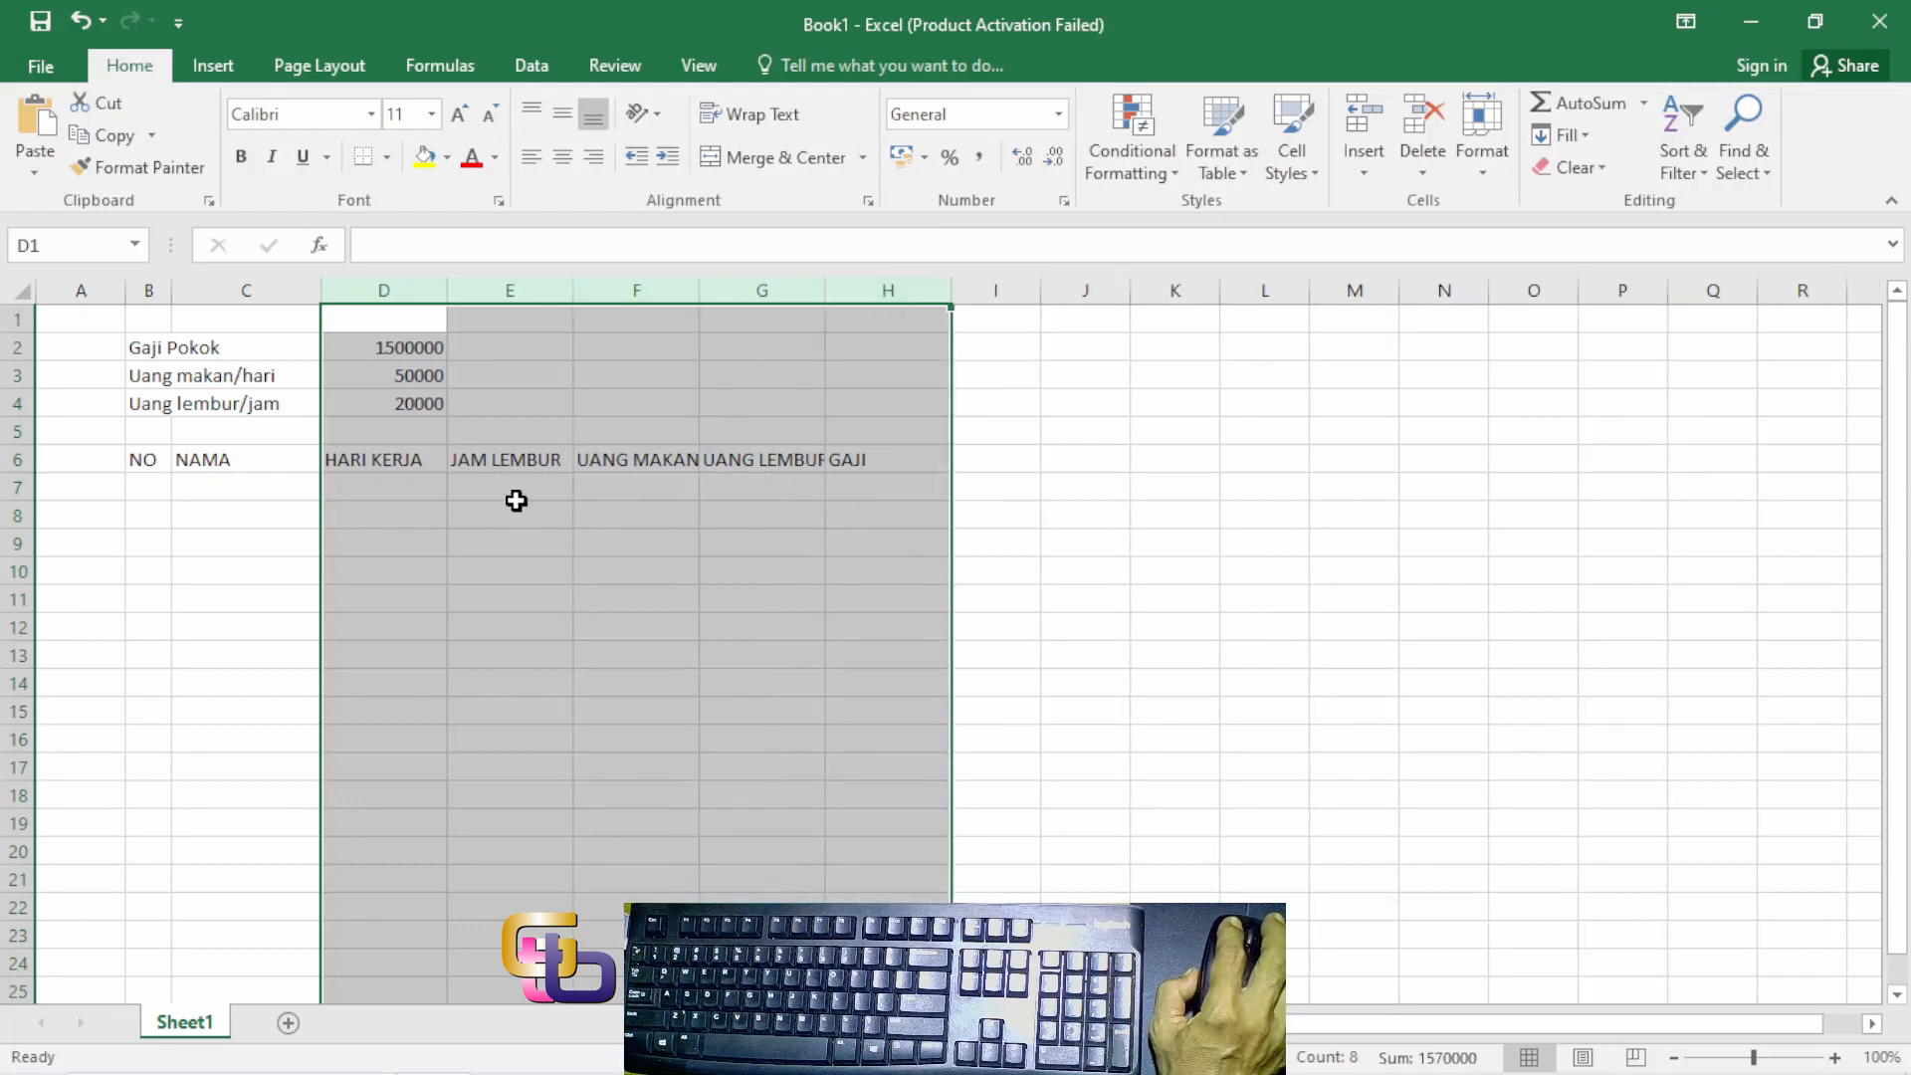
Step: Center the table headers in cells B6 to H6 horizontally
click(510, 465)
drag(139, 458, 839, 460)
click(562, 159)
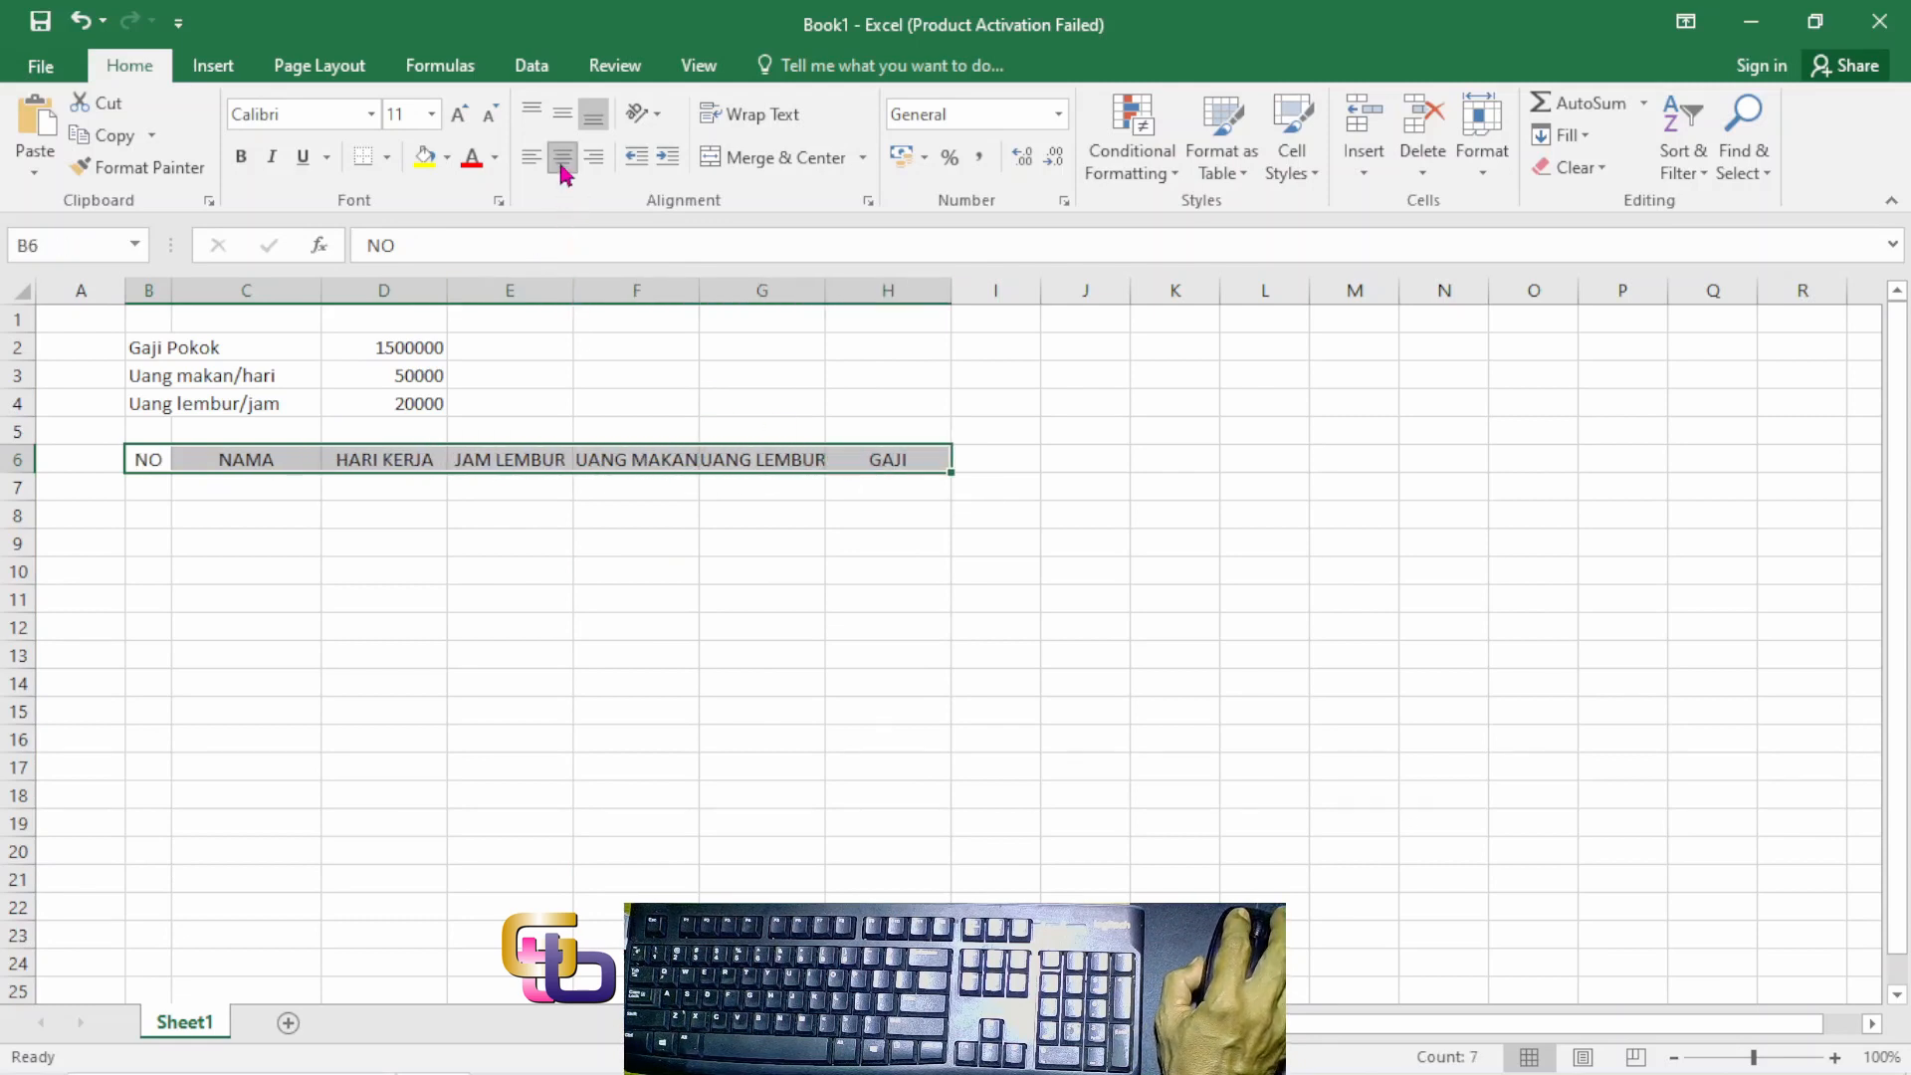
Step: Enter 1 as the first row number in cell B7 under NO
click(144, 485)
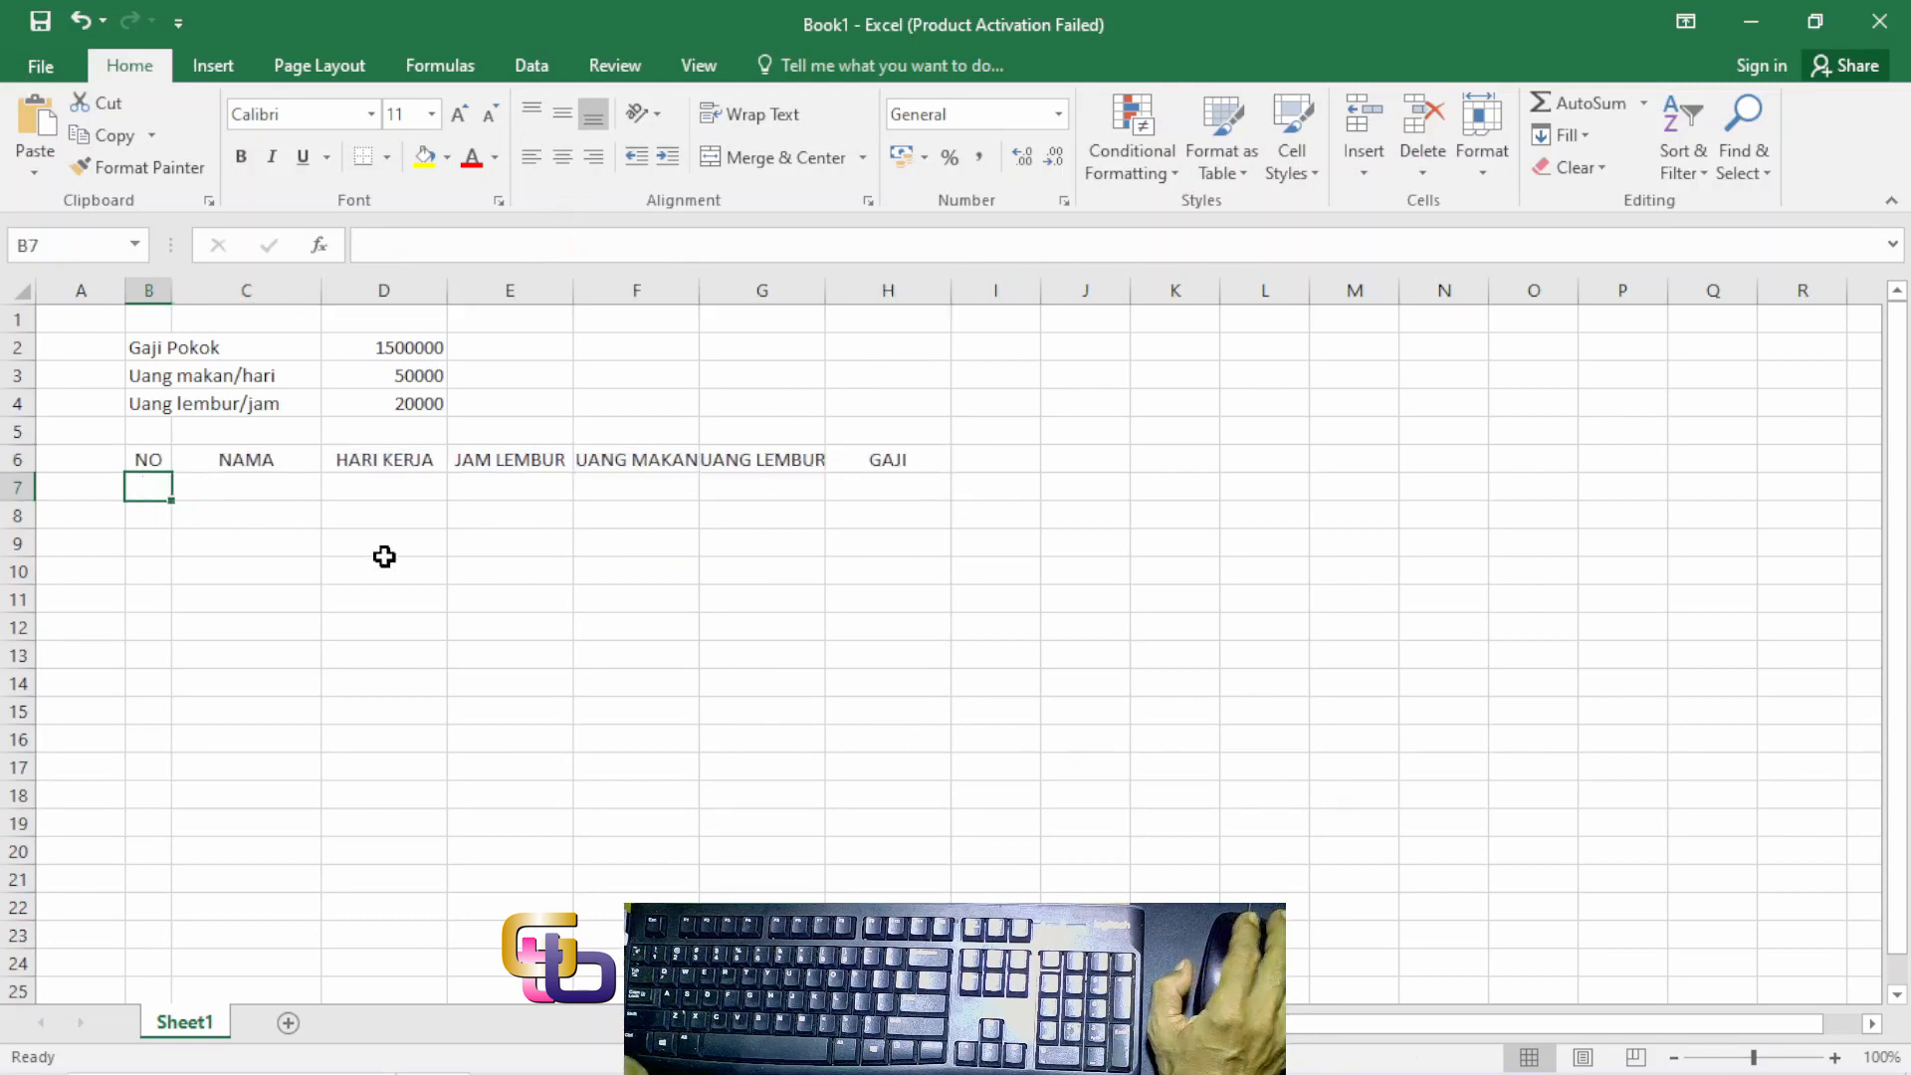
text(1)
key(ctrl+Return)
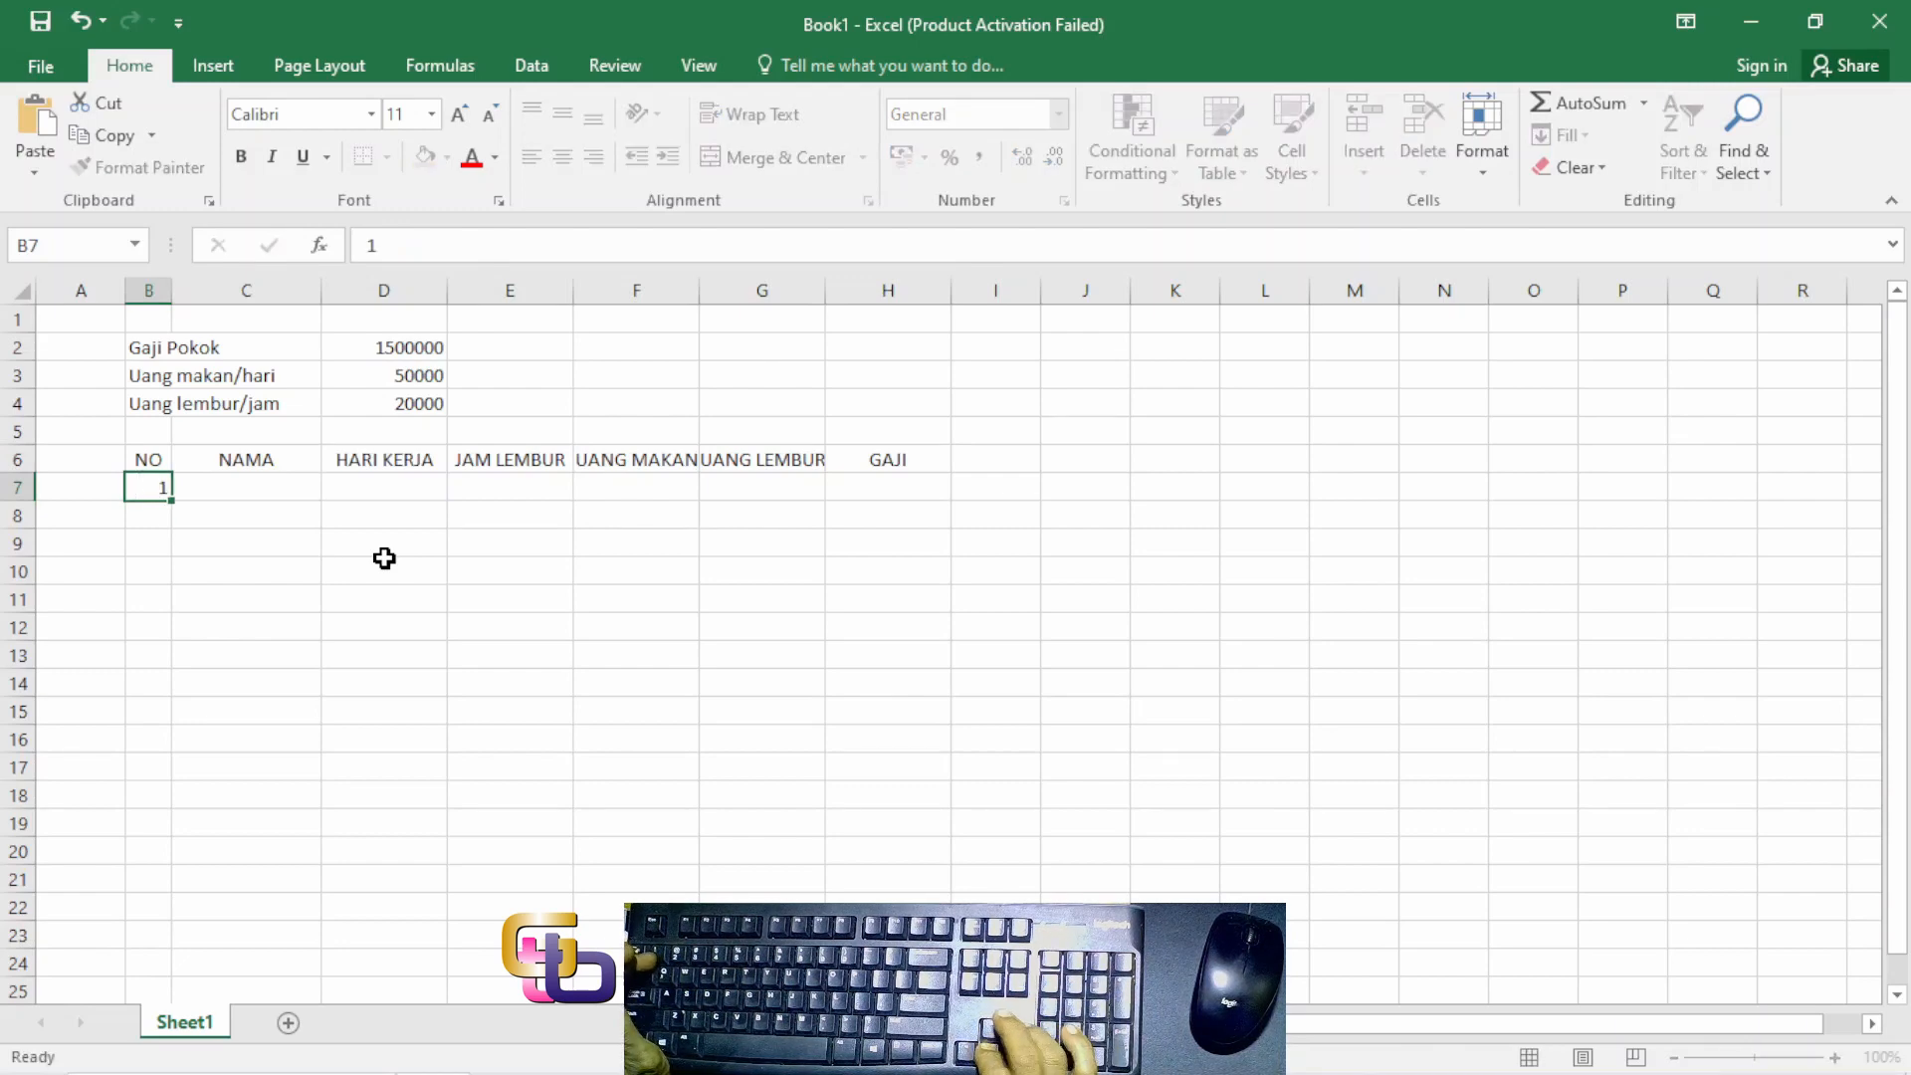
Step: Enter 2 in cell B8 and clear that cell again
key(Return)
text(2)
key(Return)
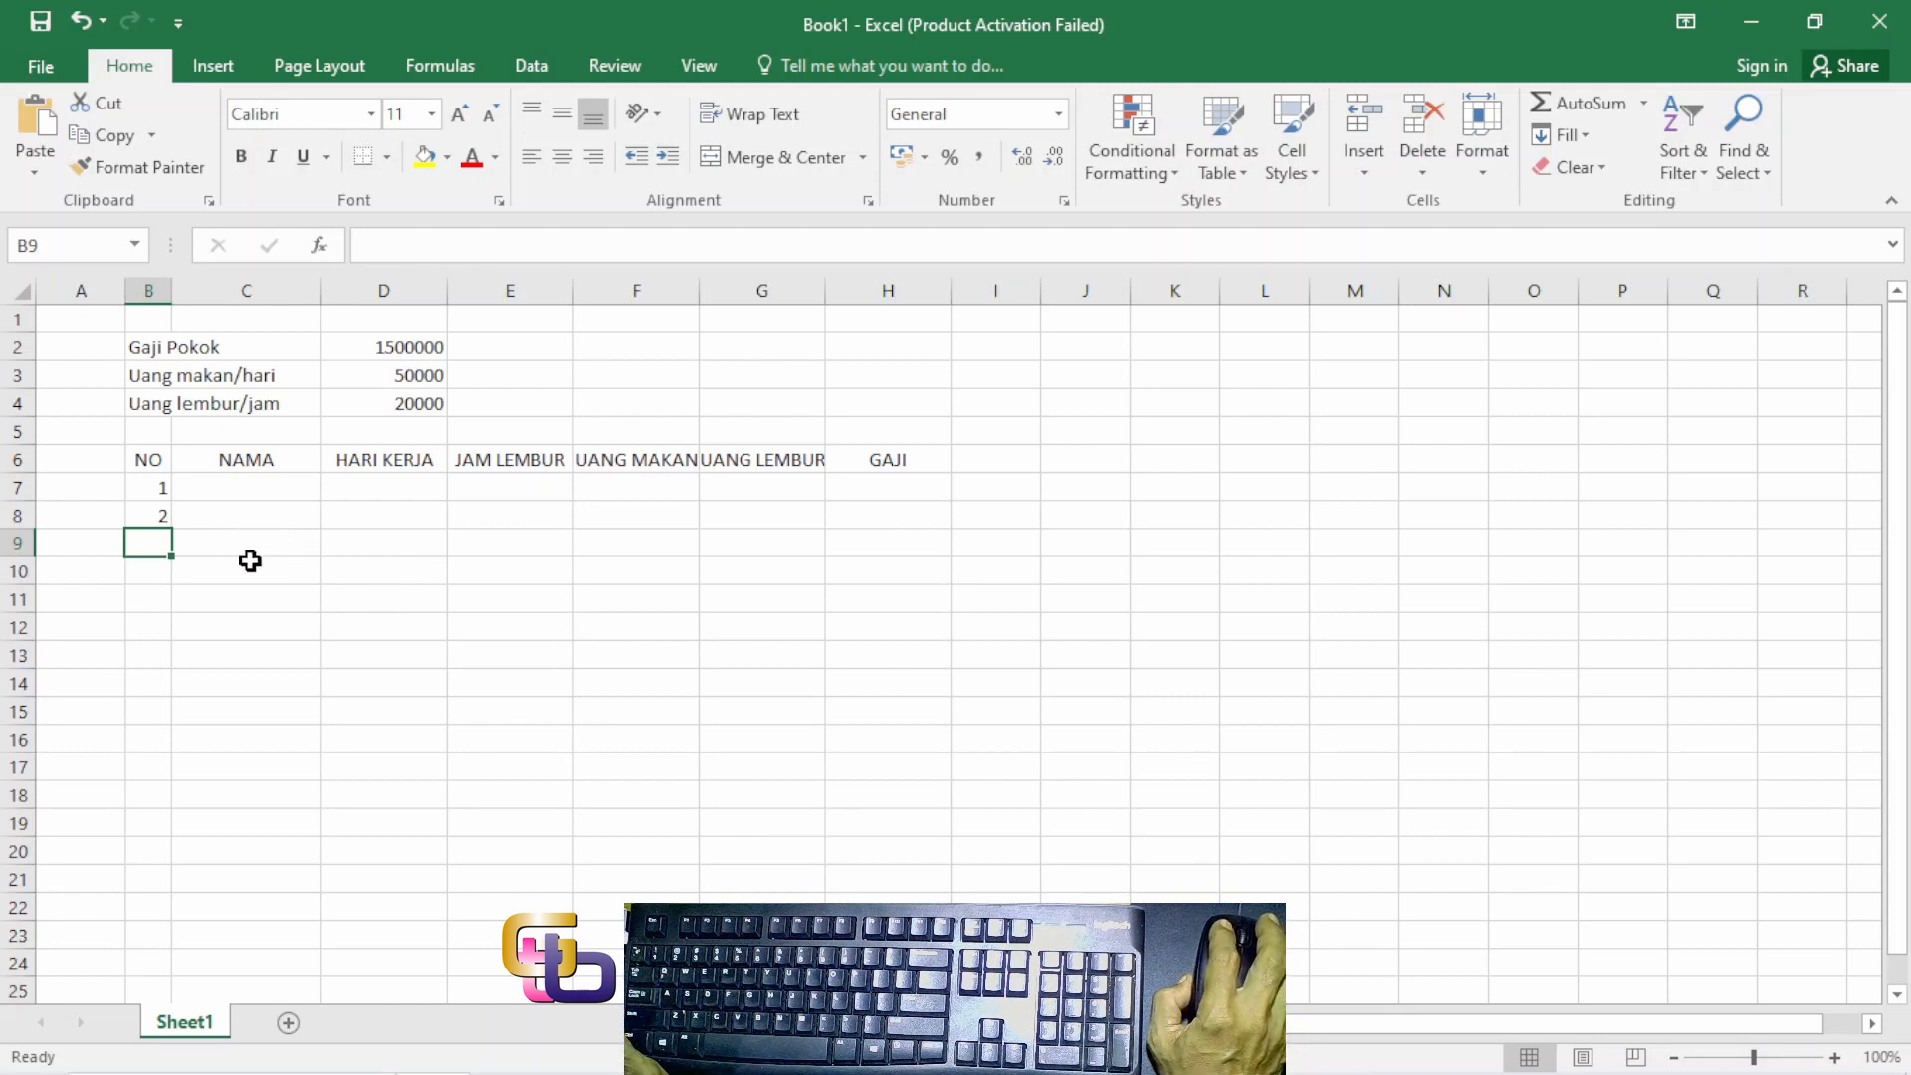
click(143, 505)
key(Delete)
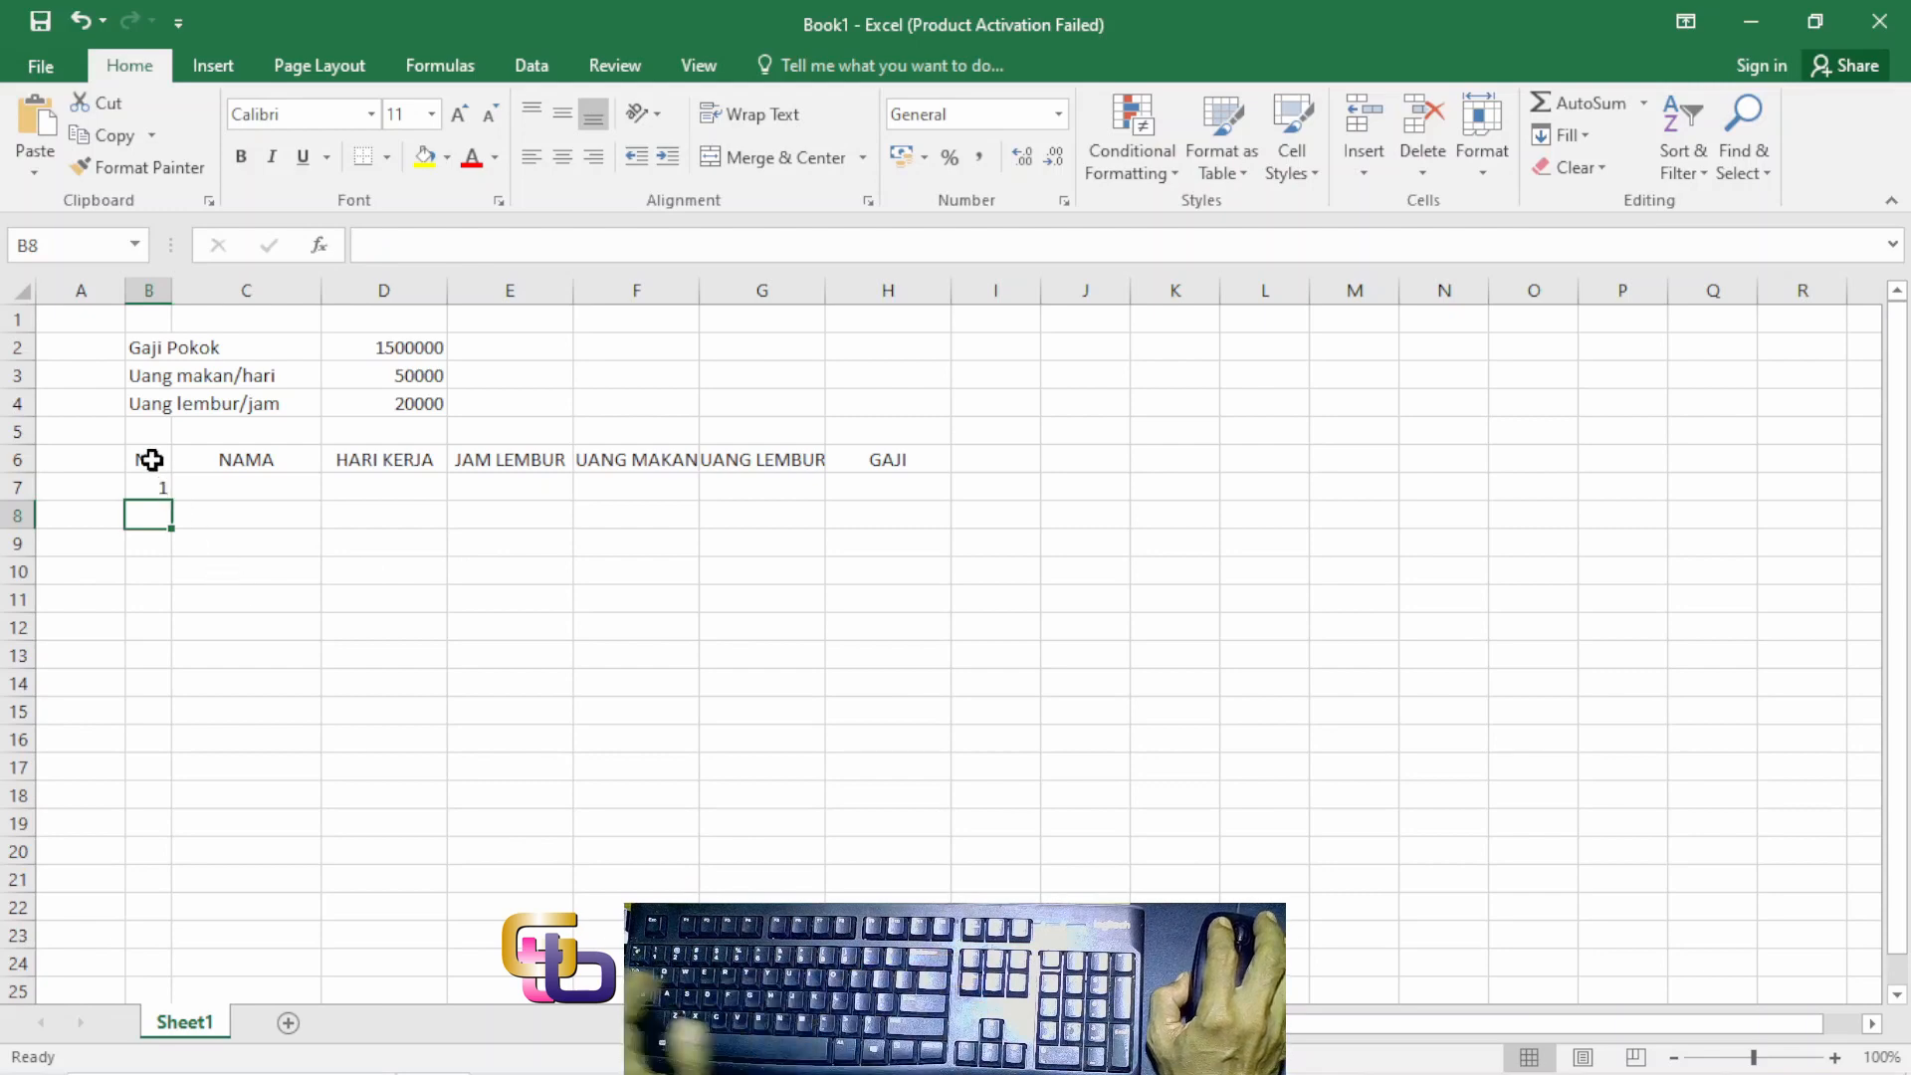
Step: Try filling the number 1 from B7 down to B13, and undo the fill
click(150, 485)
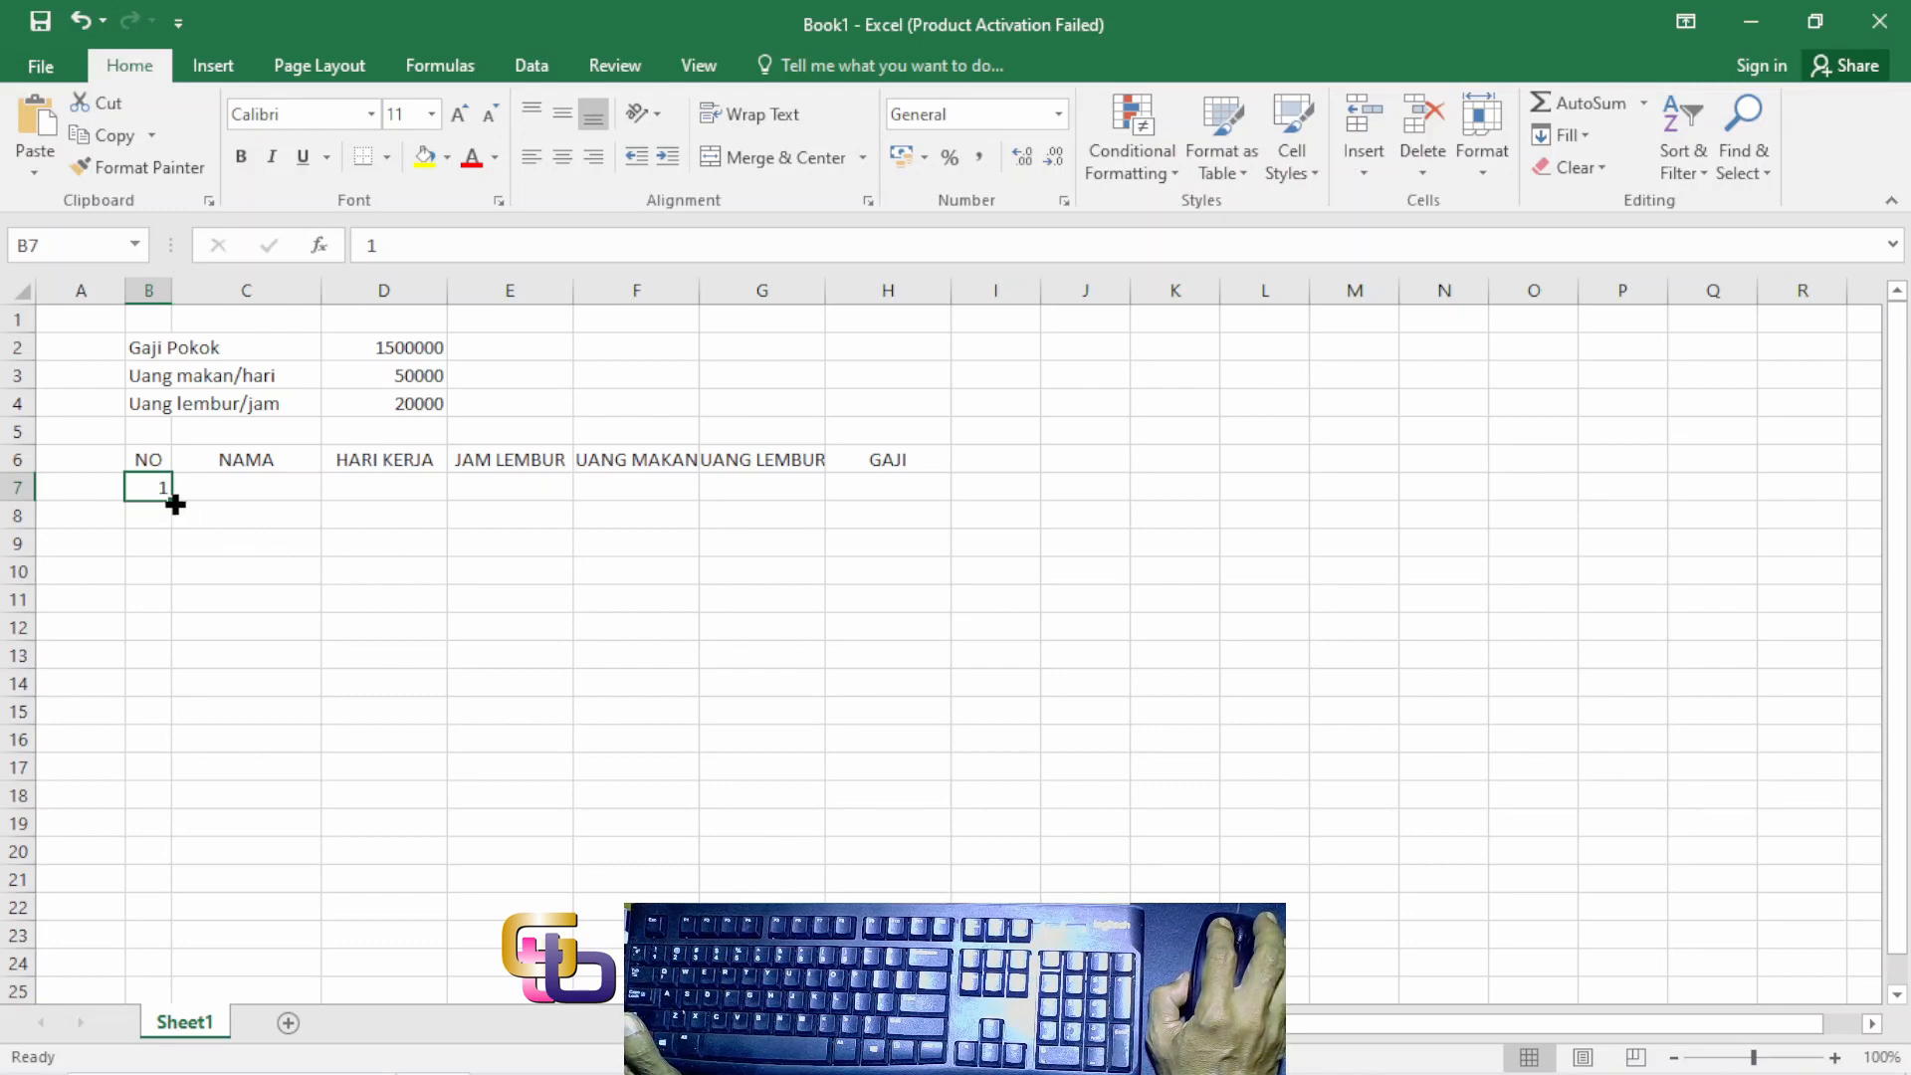
drag(176, 505, 171, 665)
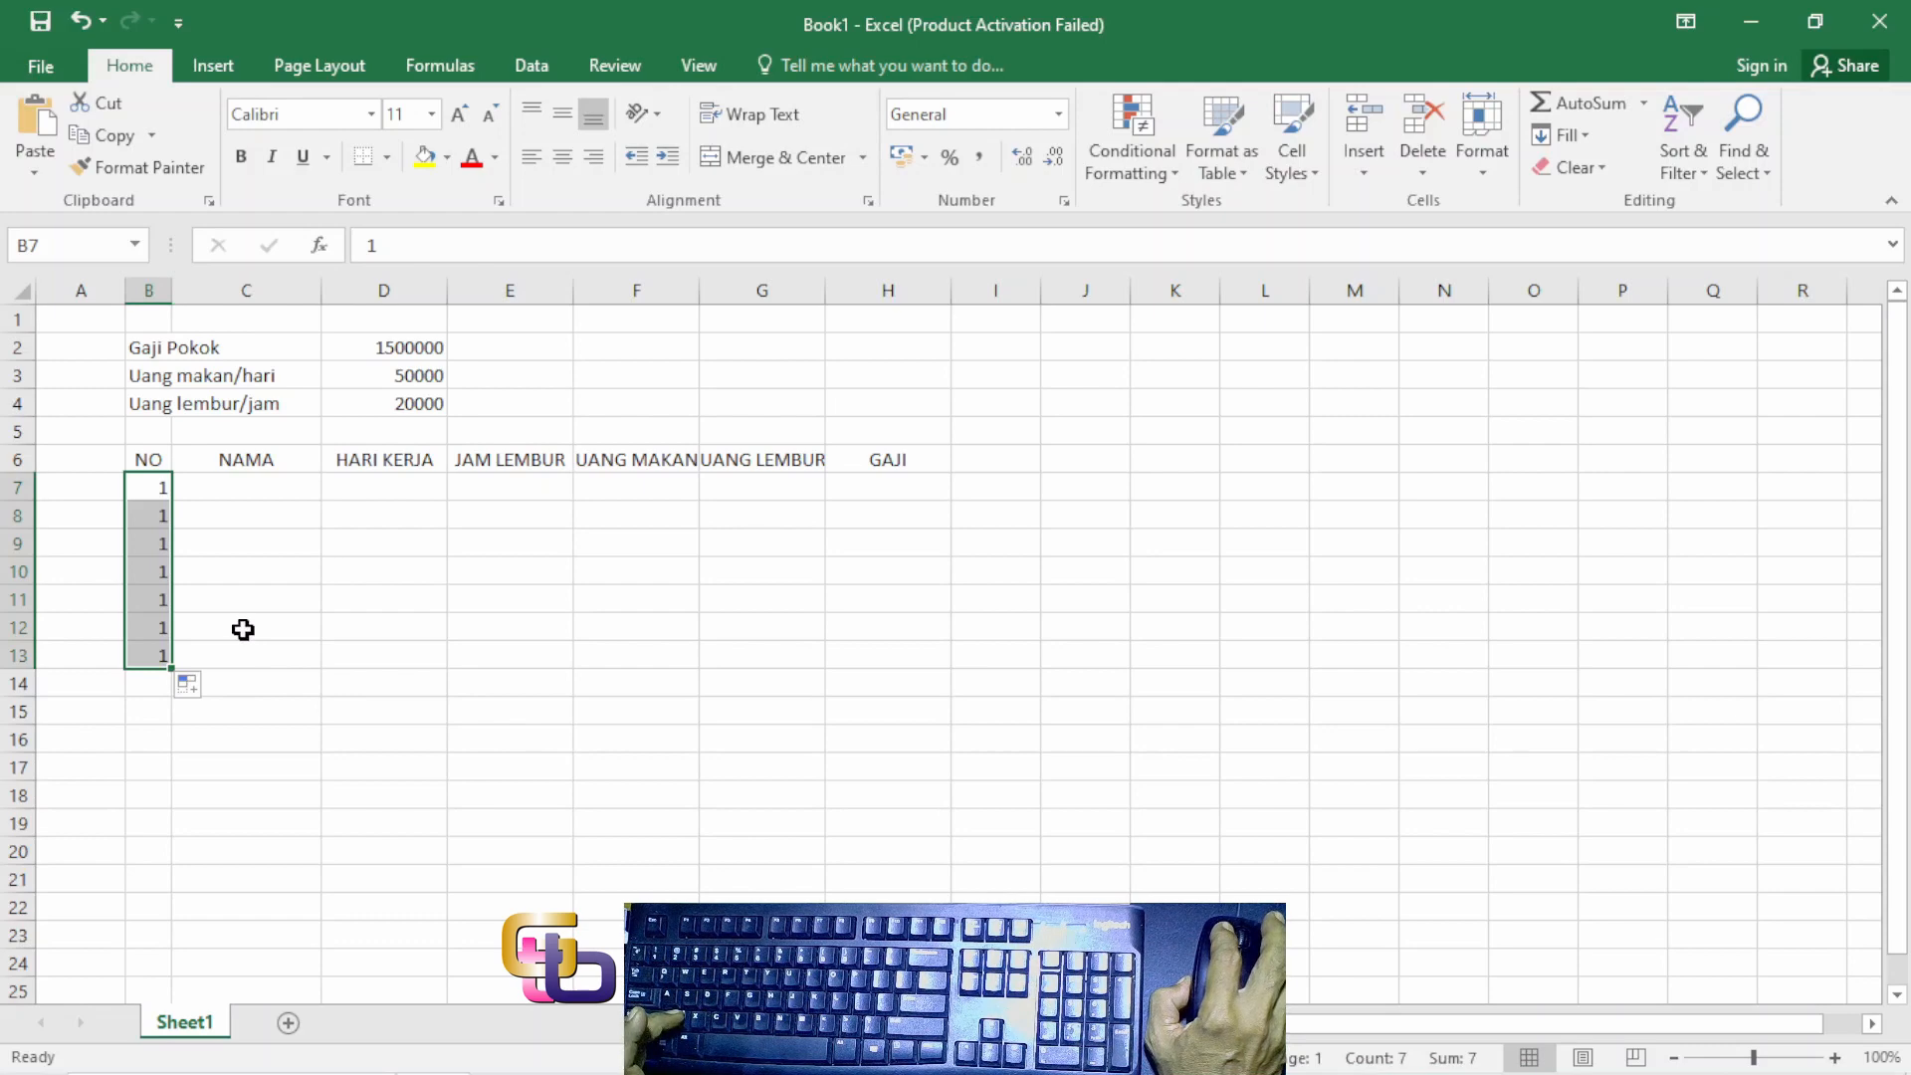
key(ctrl+z)
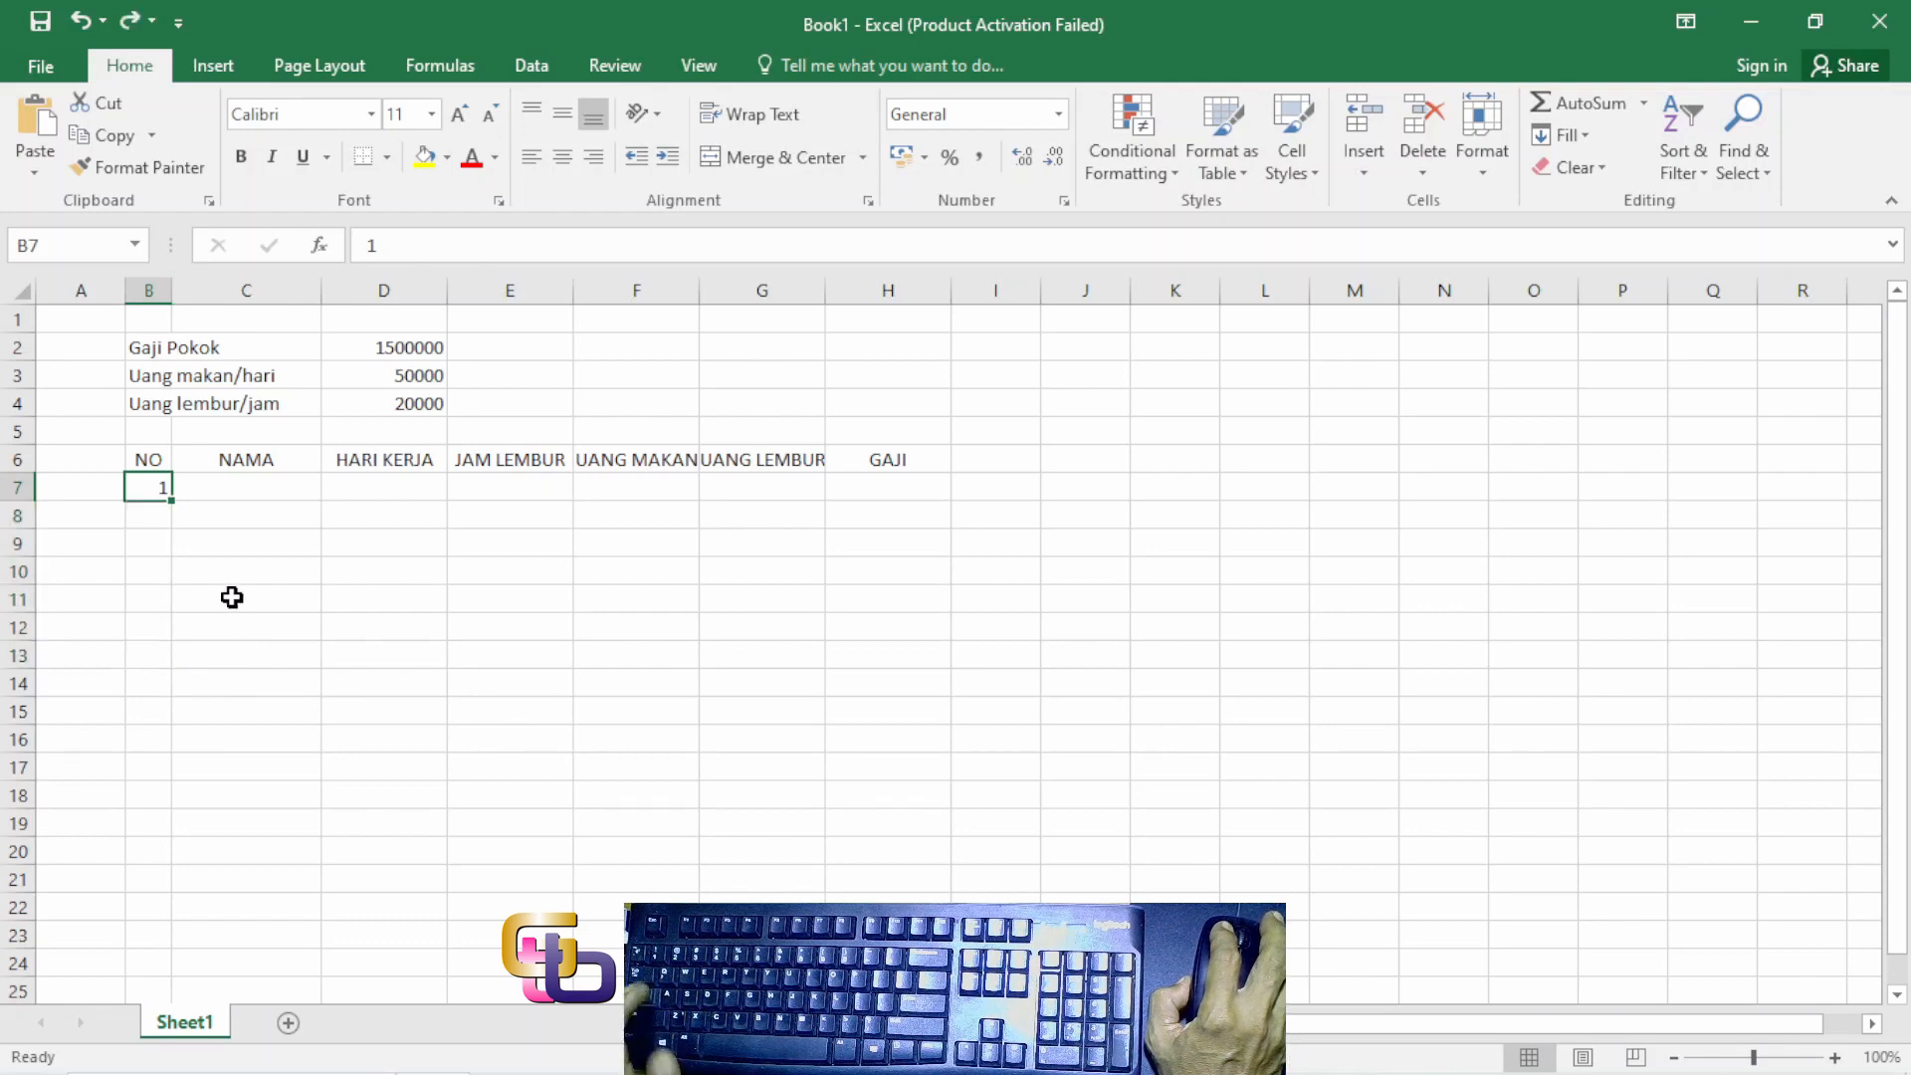
Step: Enter 2 in cell B8 and extend the series from B7:B8 down to 6 in B12
click(150, 525)
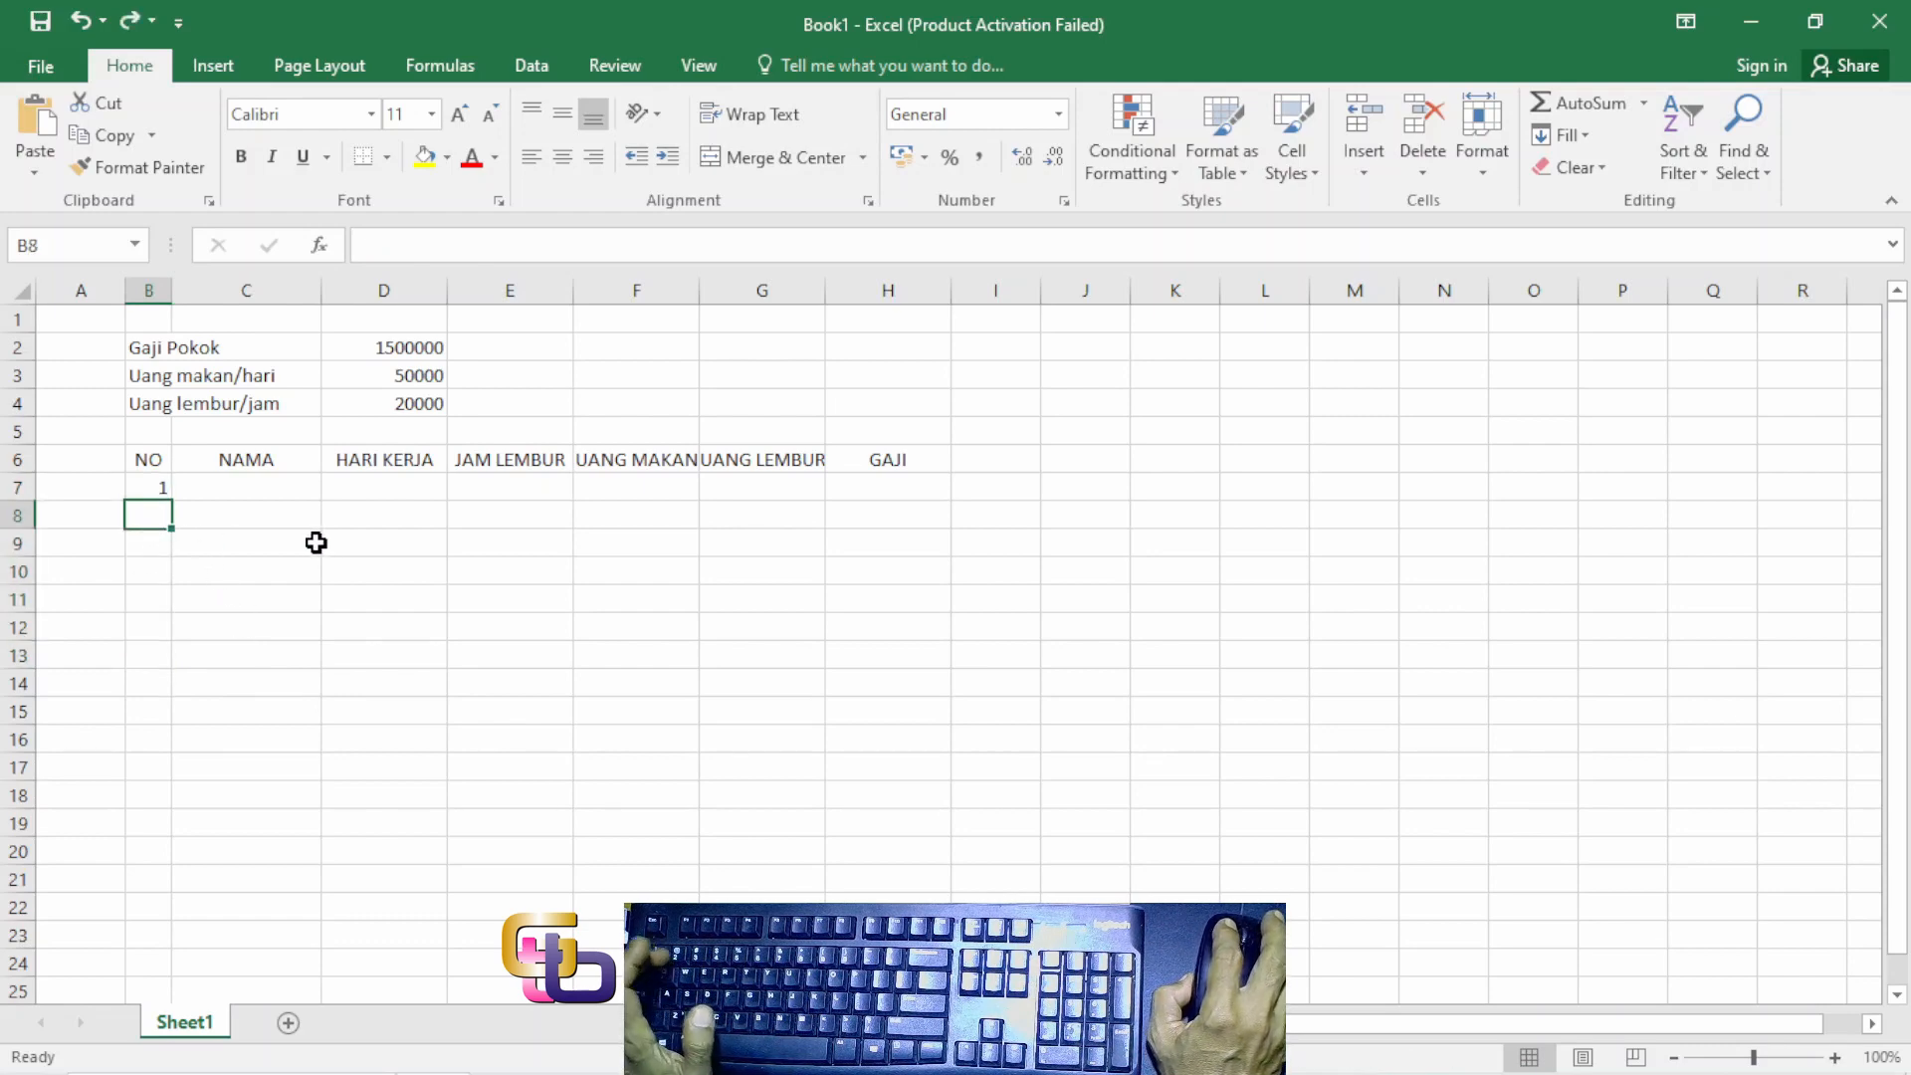
text(2)
click(217, 537)
drag(149, 483, 155, 512)
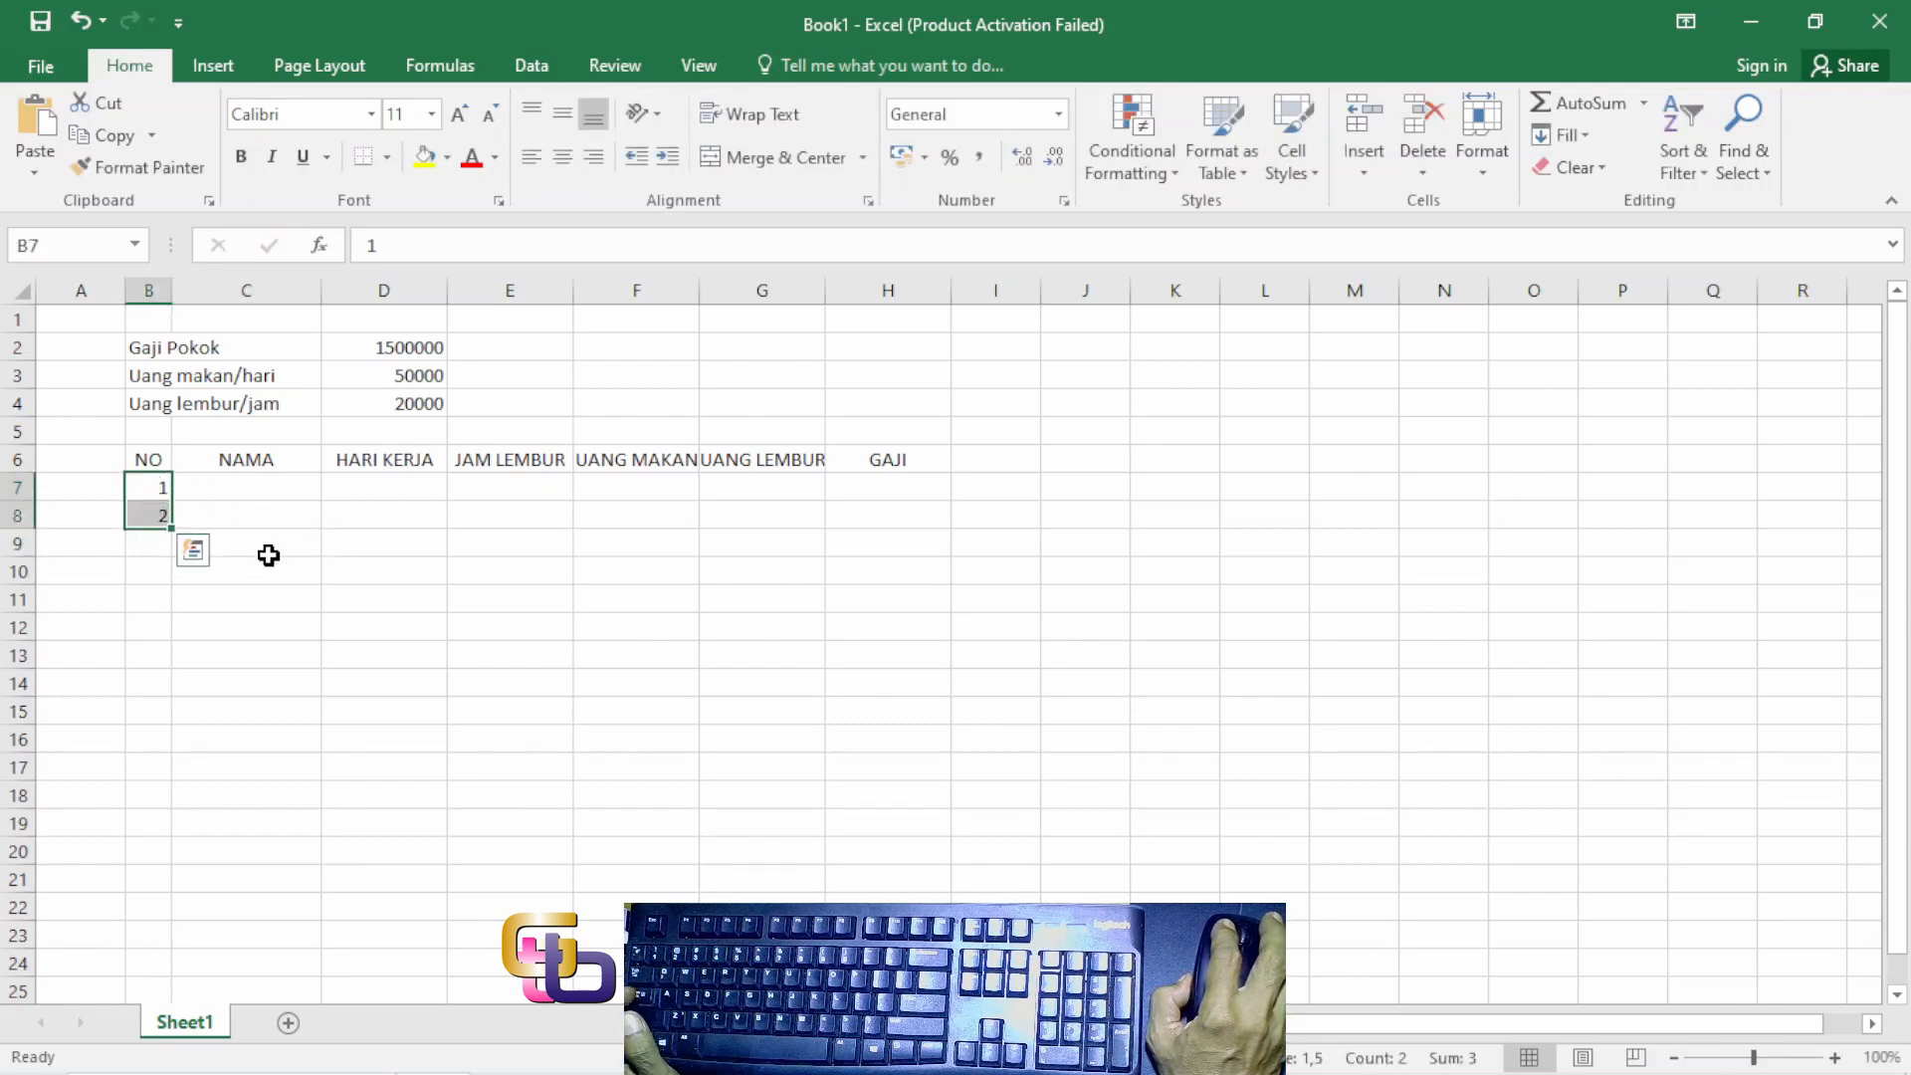
drag(173, 529, 171, 633)
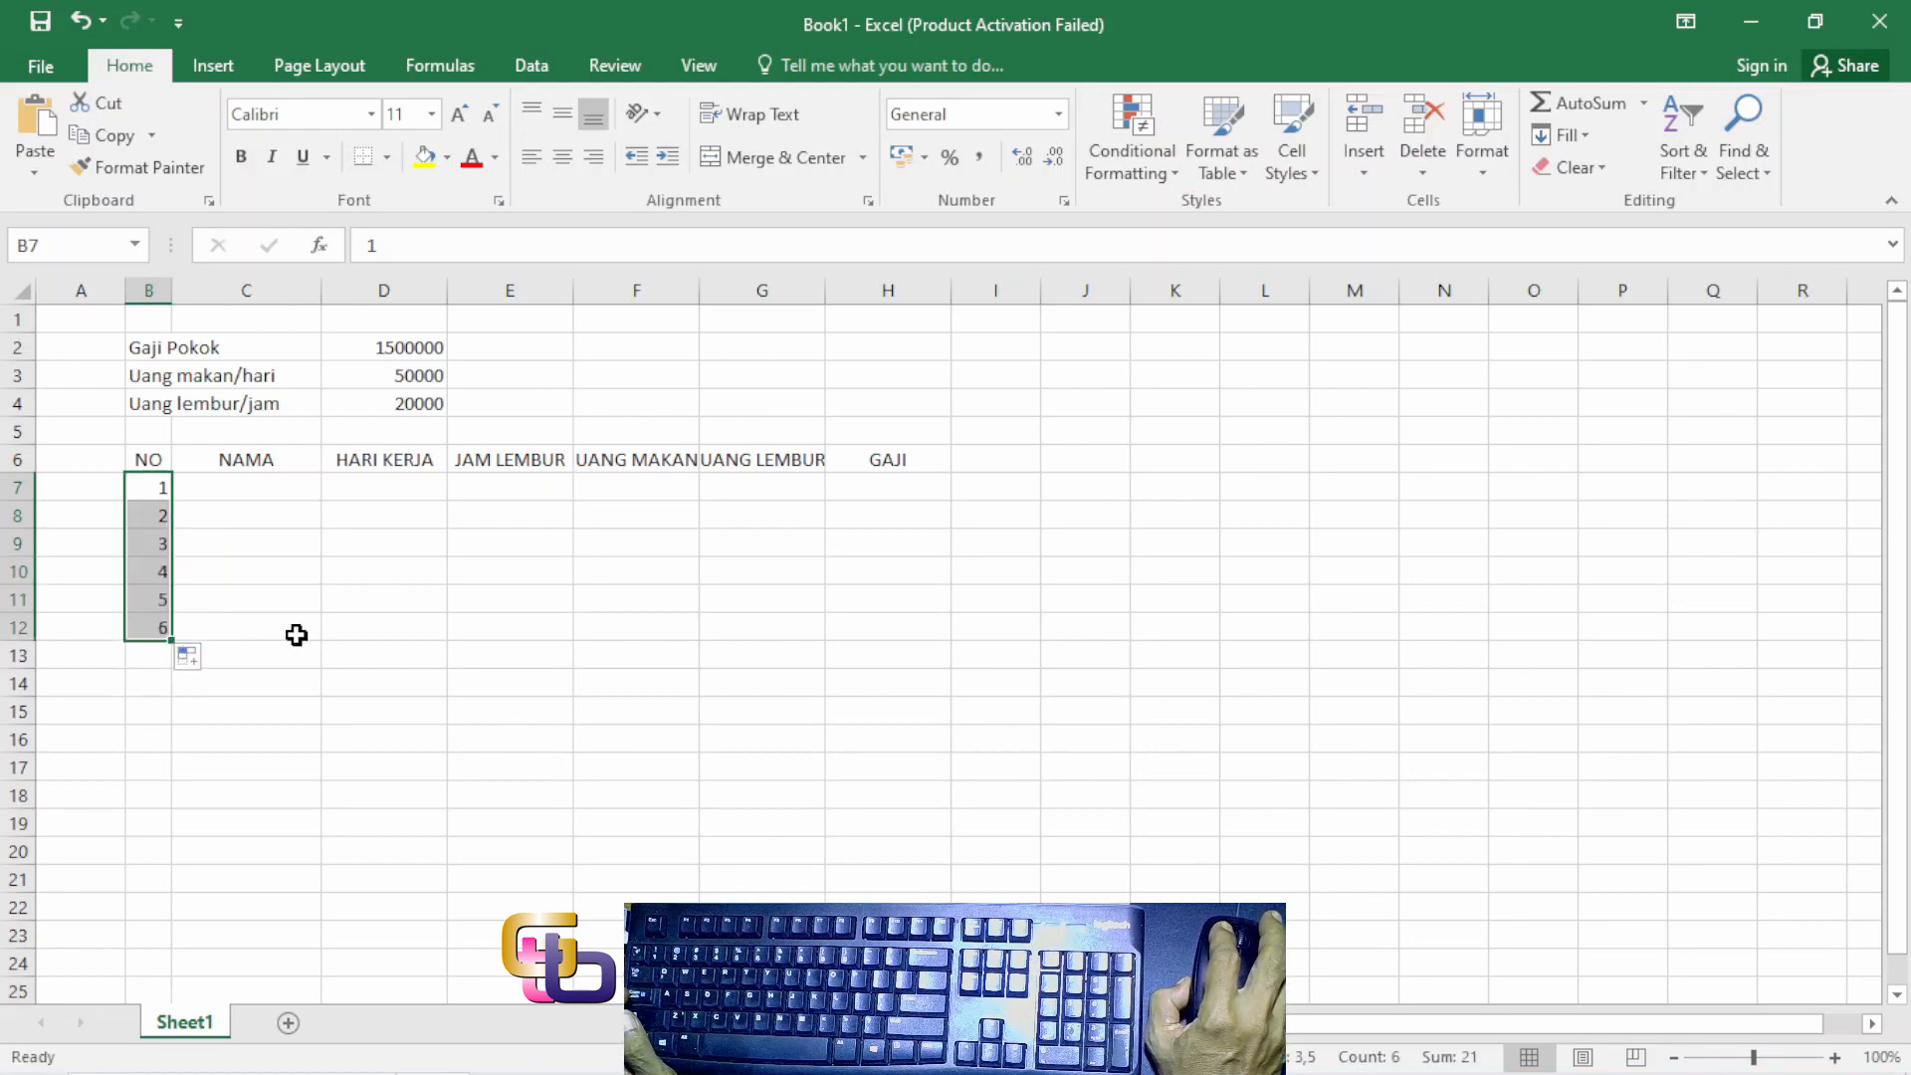
Step: Enter five employee names in C7:C11 under NAMA and clear the surplus row number in B12
click(225, 596)
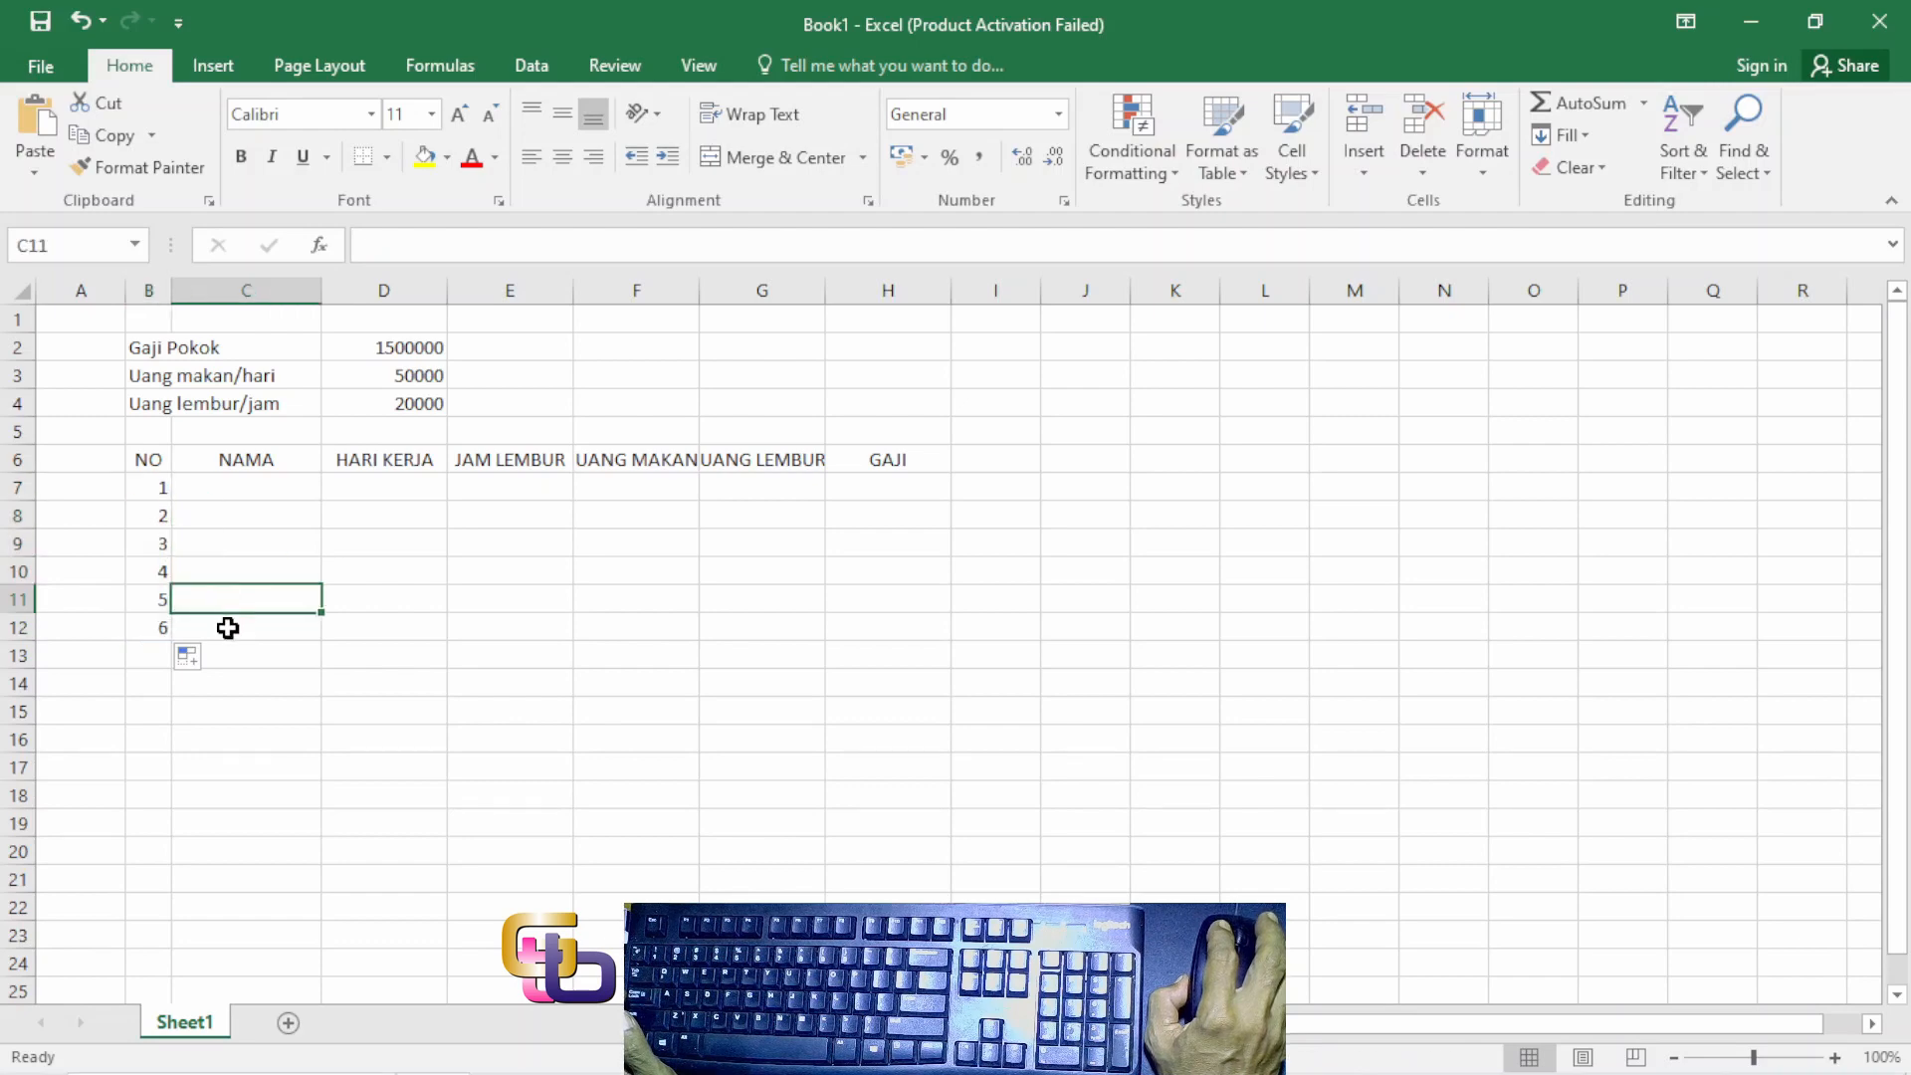
click(260, 493)
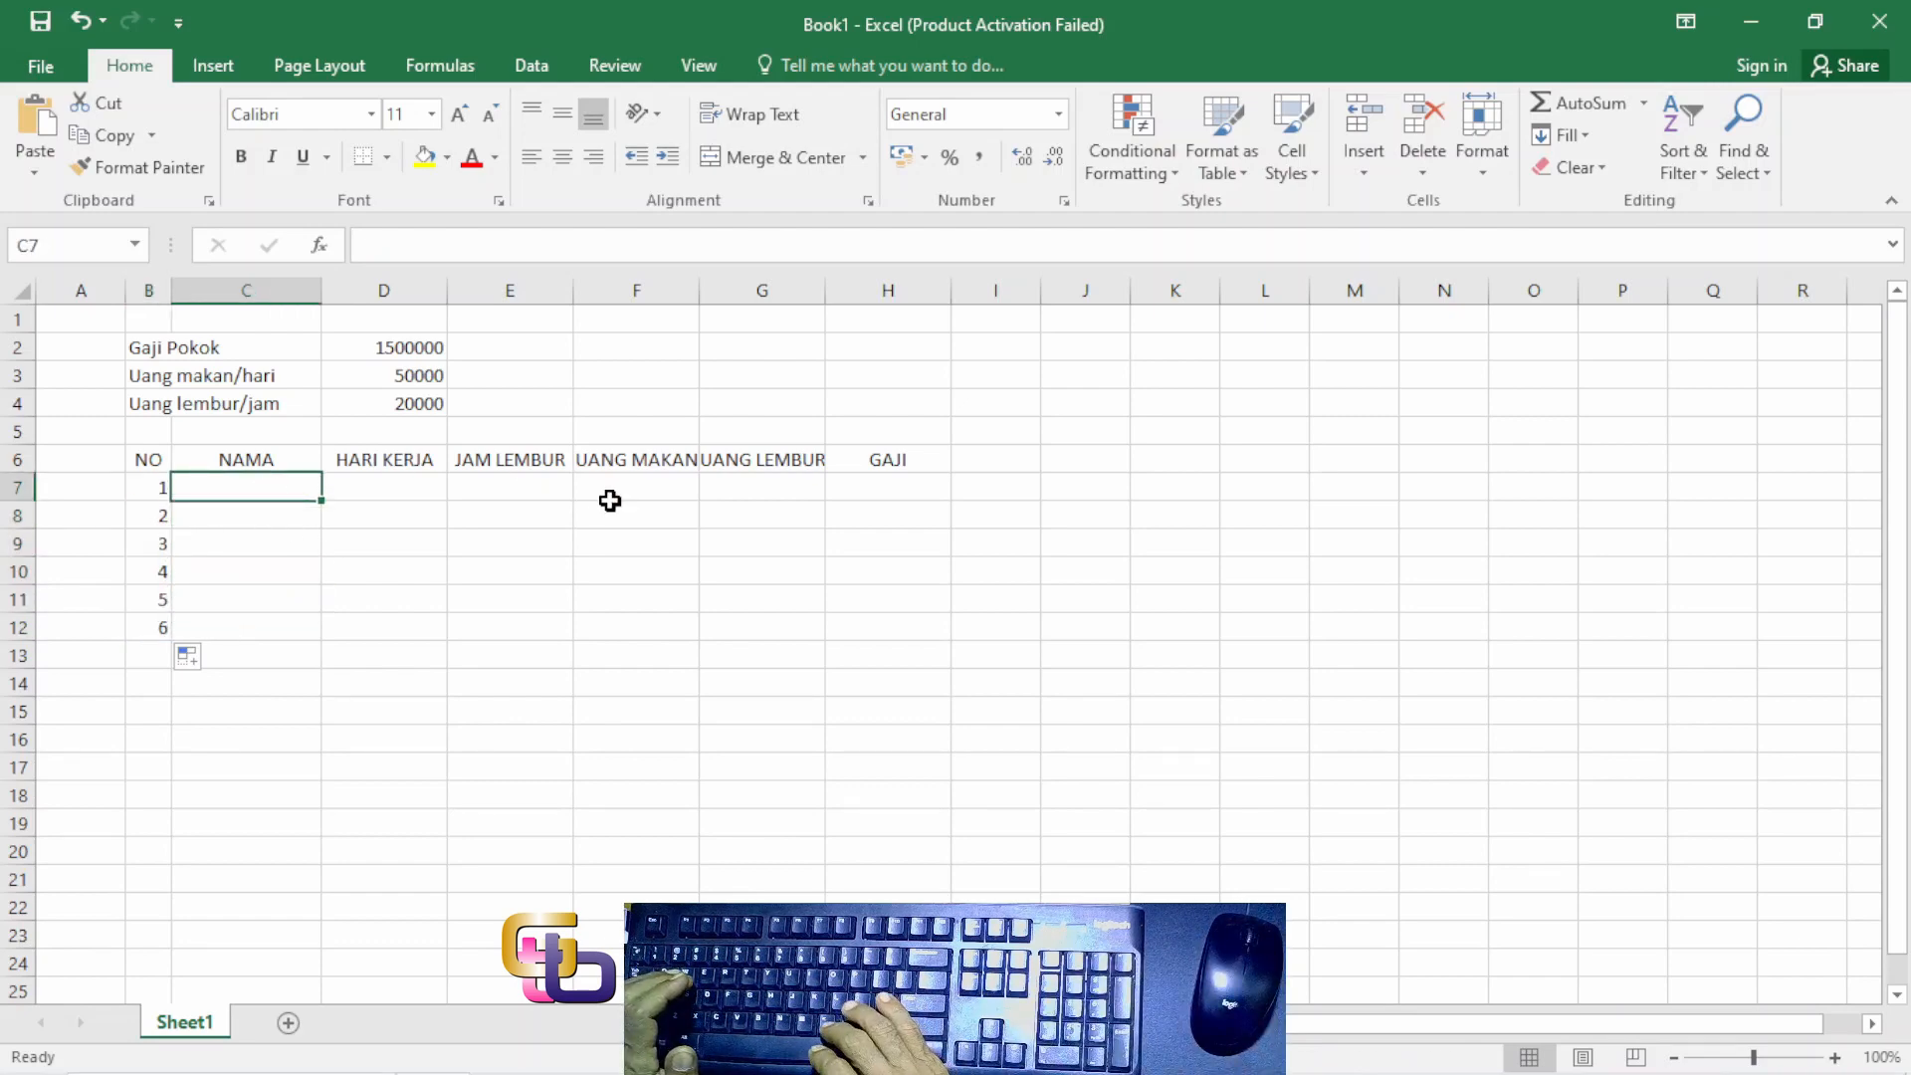
text(ADUDU)
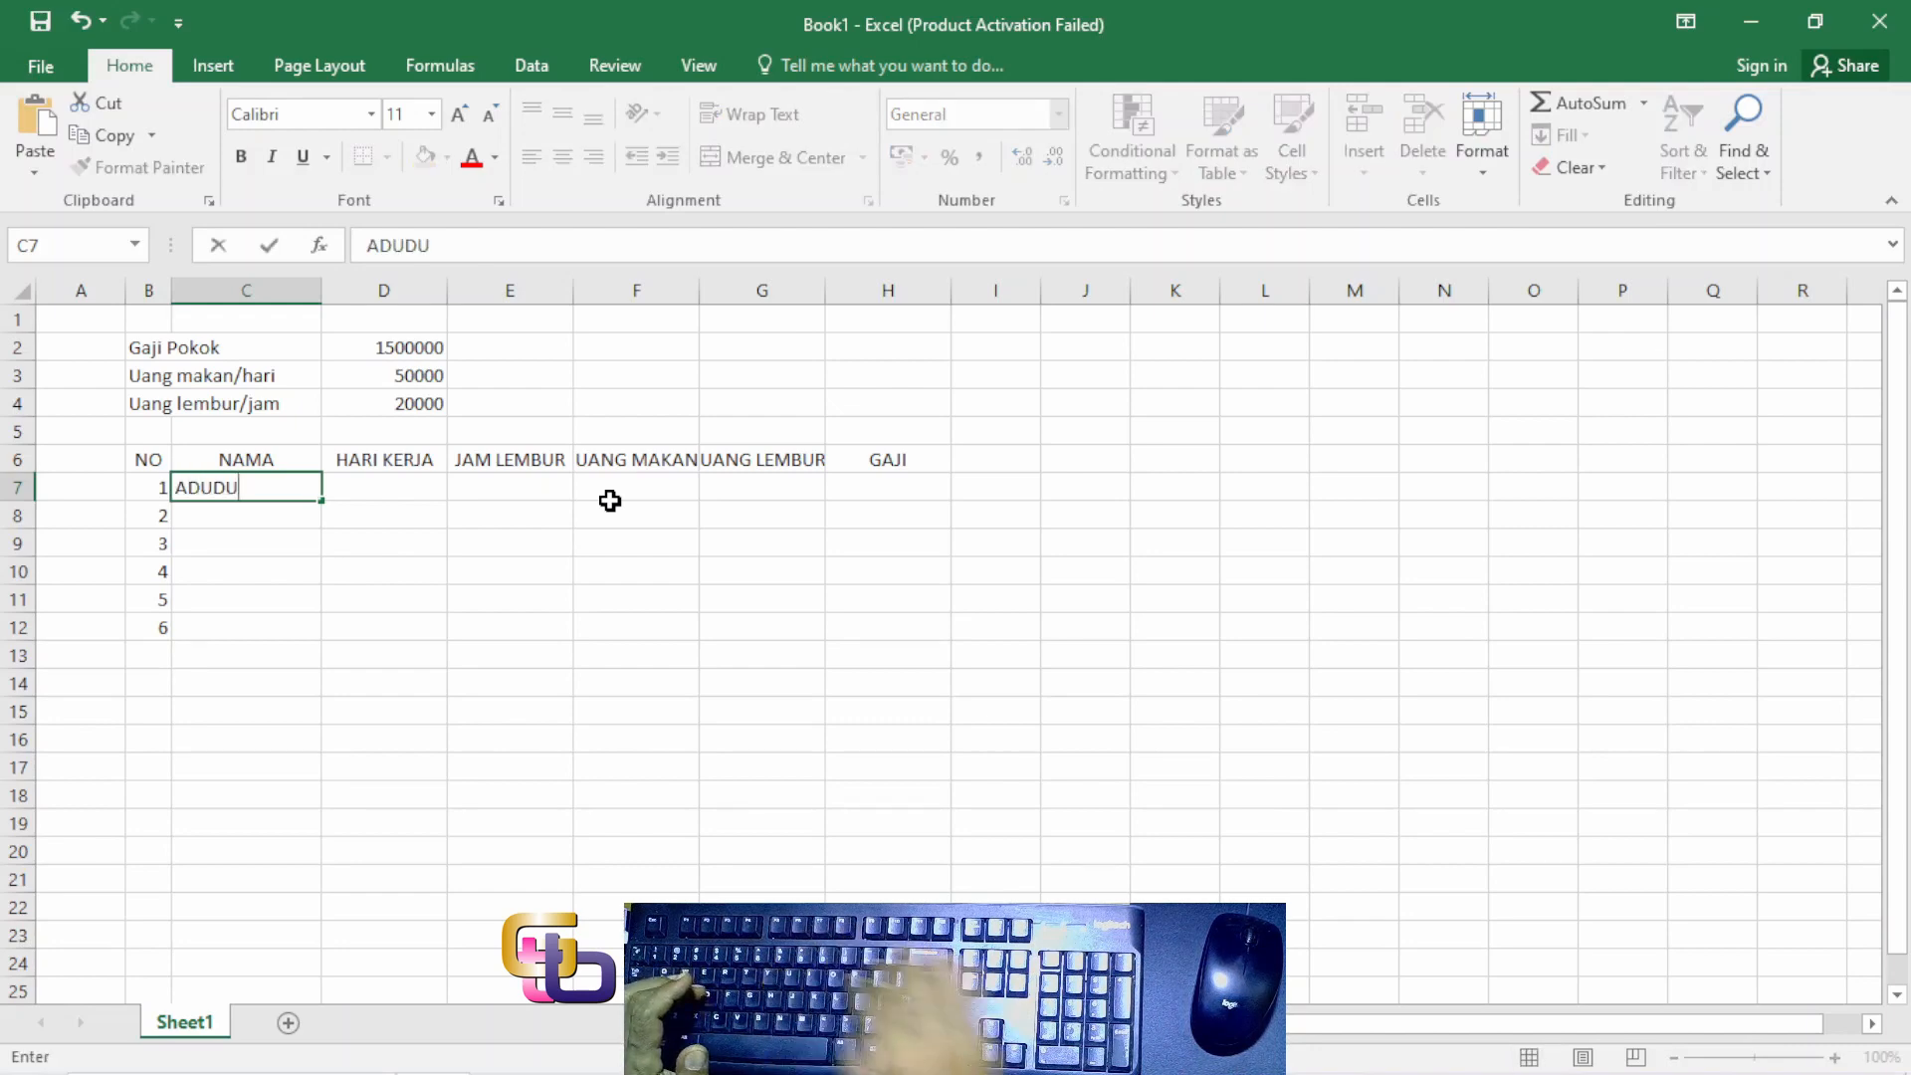
key(Return)
text(ABANG DADA DADI MAEMUN)
key(Return)
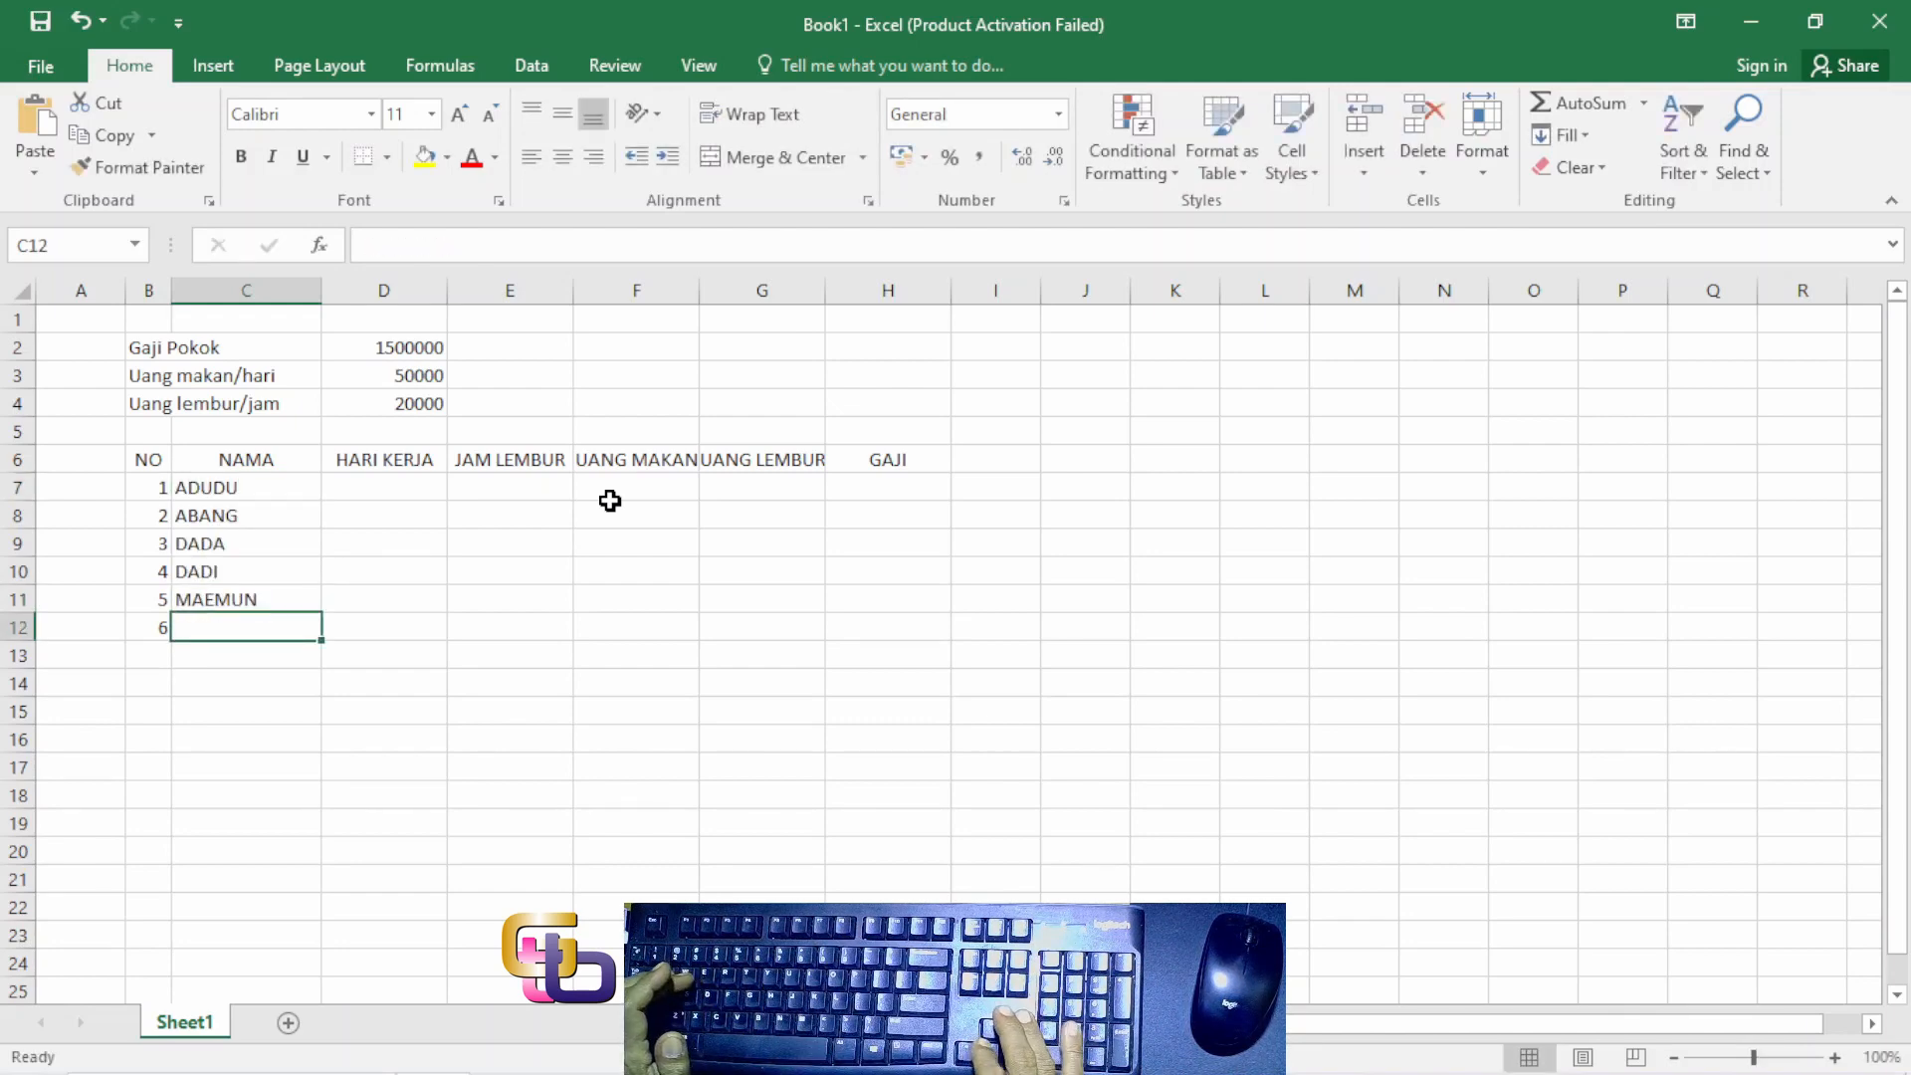
key(Left)
key(Delete)
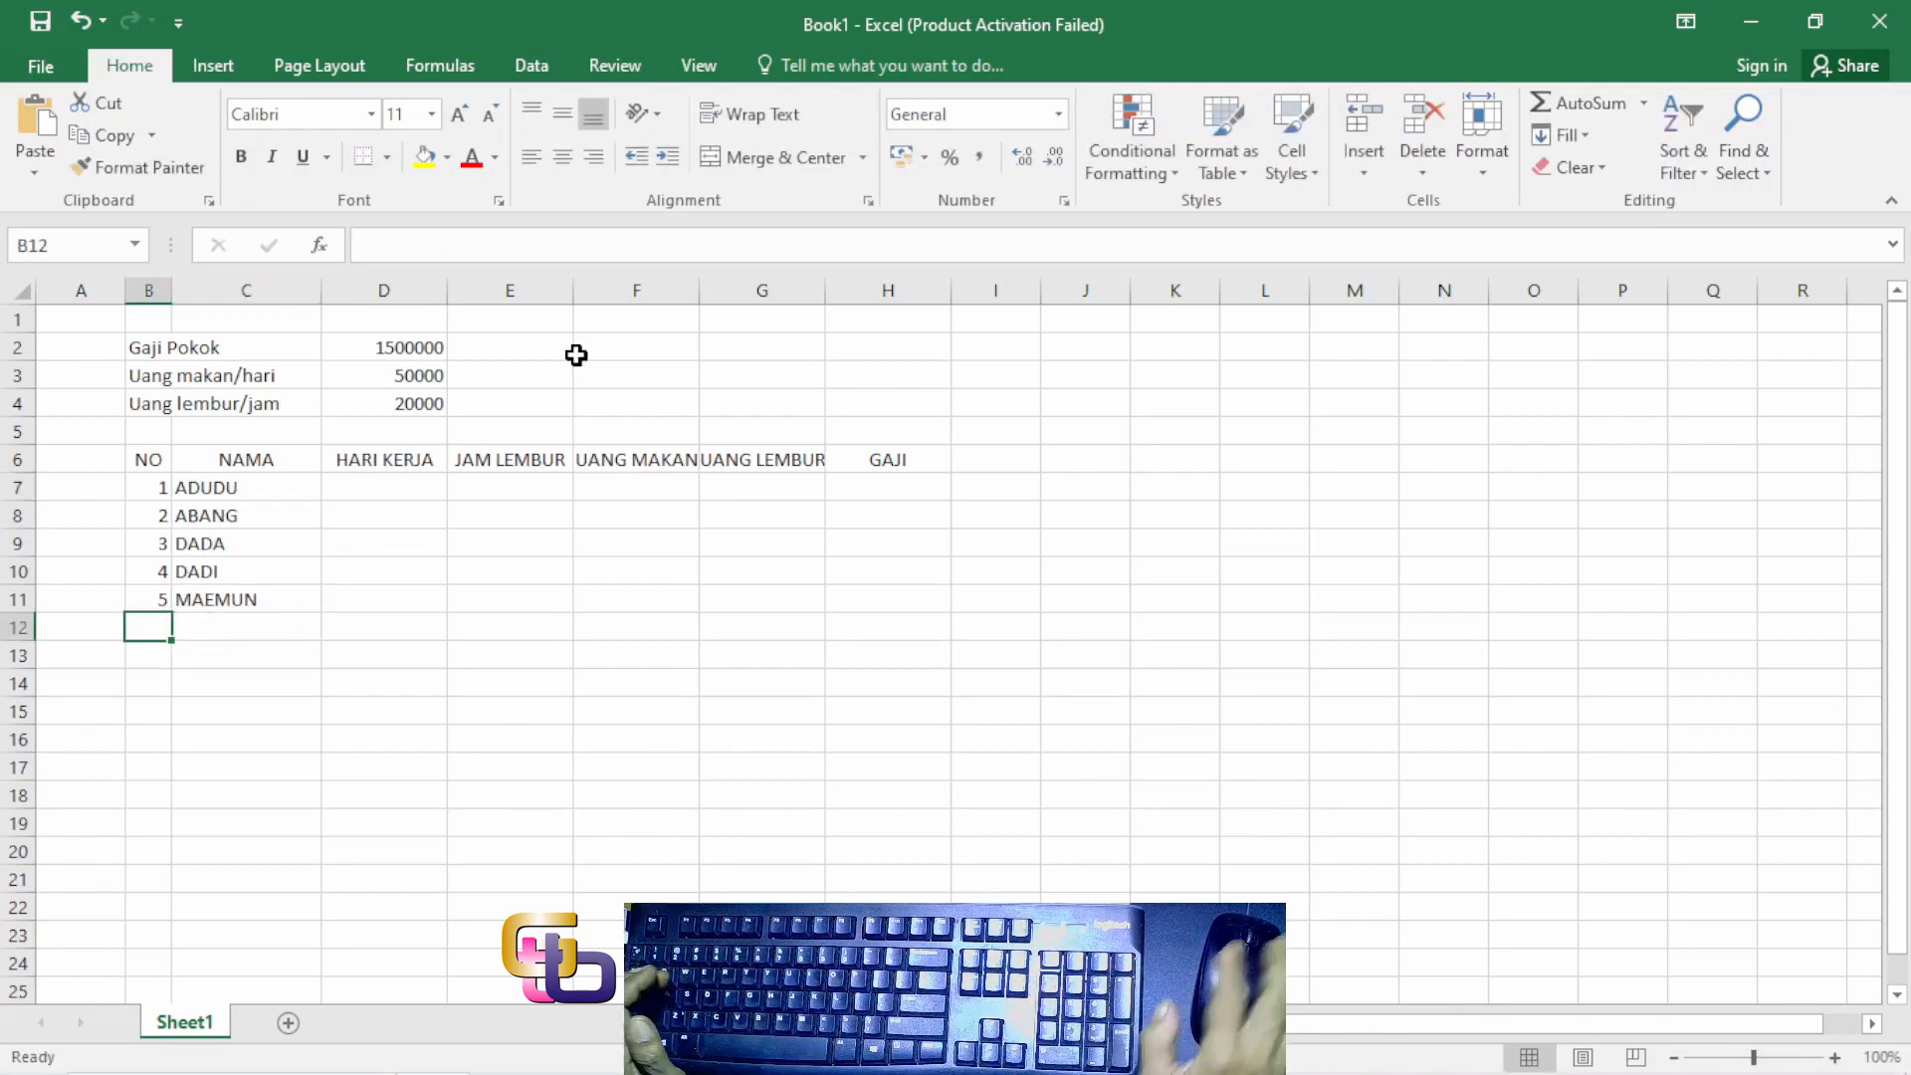
Step: Enter the working days 20, 25, 22, 19 and 7 in D7:D11 under HARI KERJA
click(402, 488)
text(2)
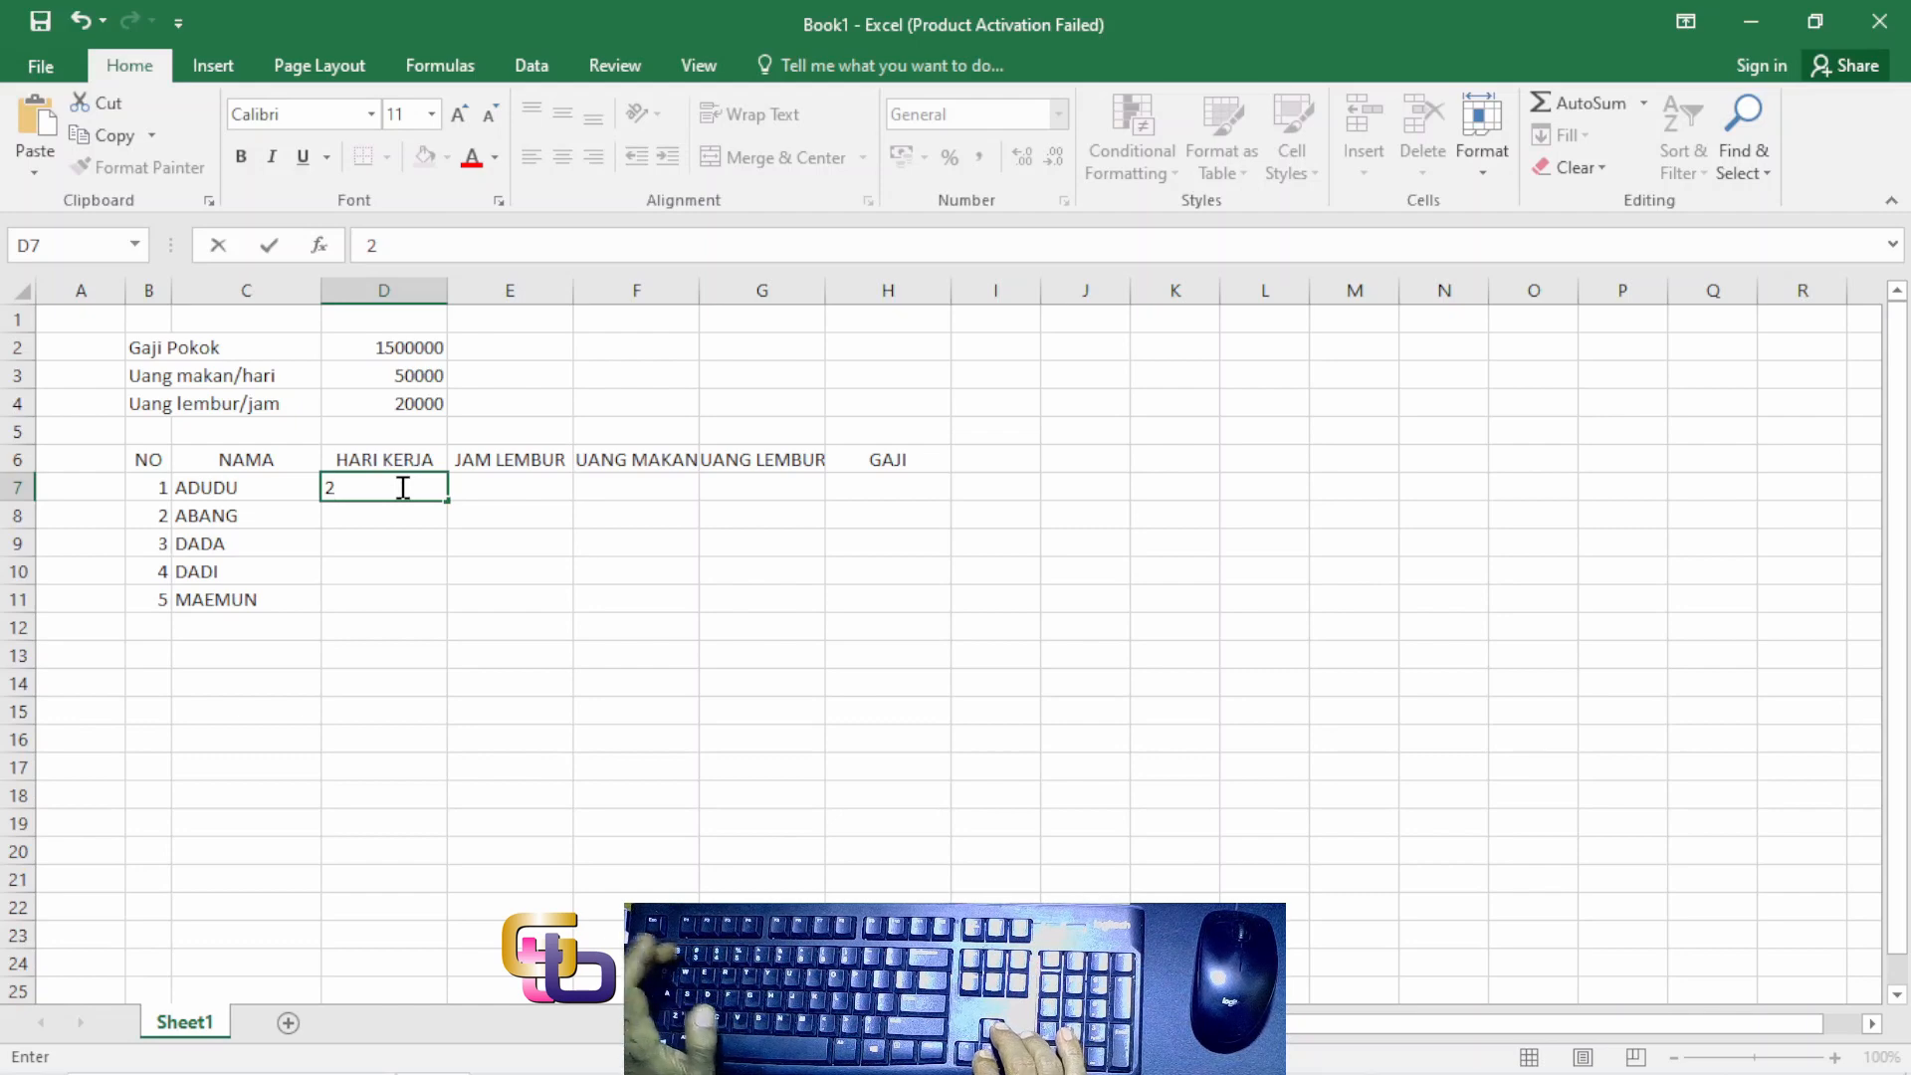
text(0)
key(Return)
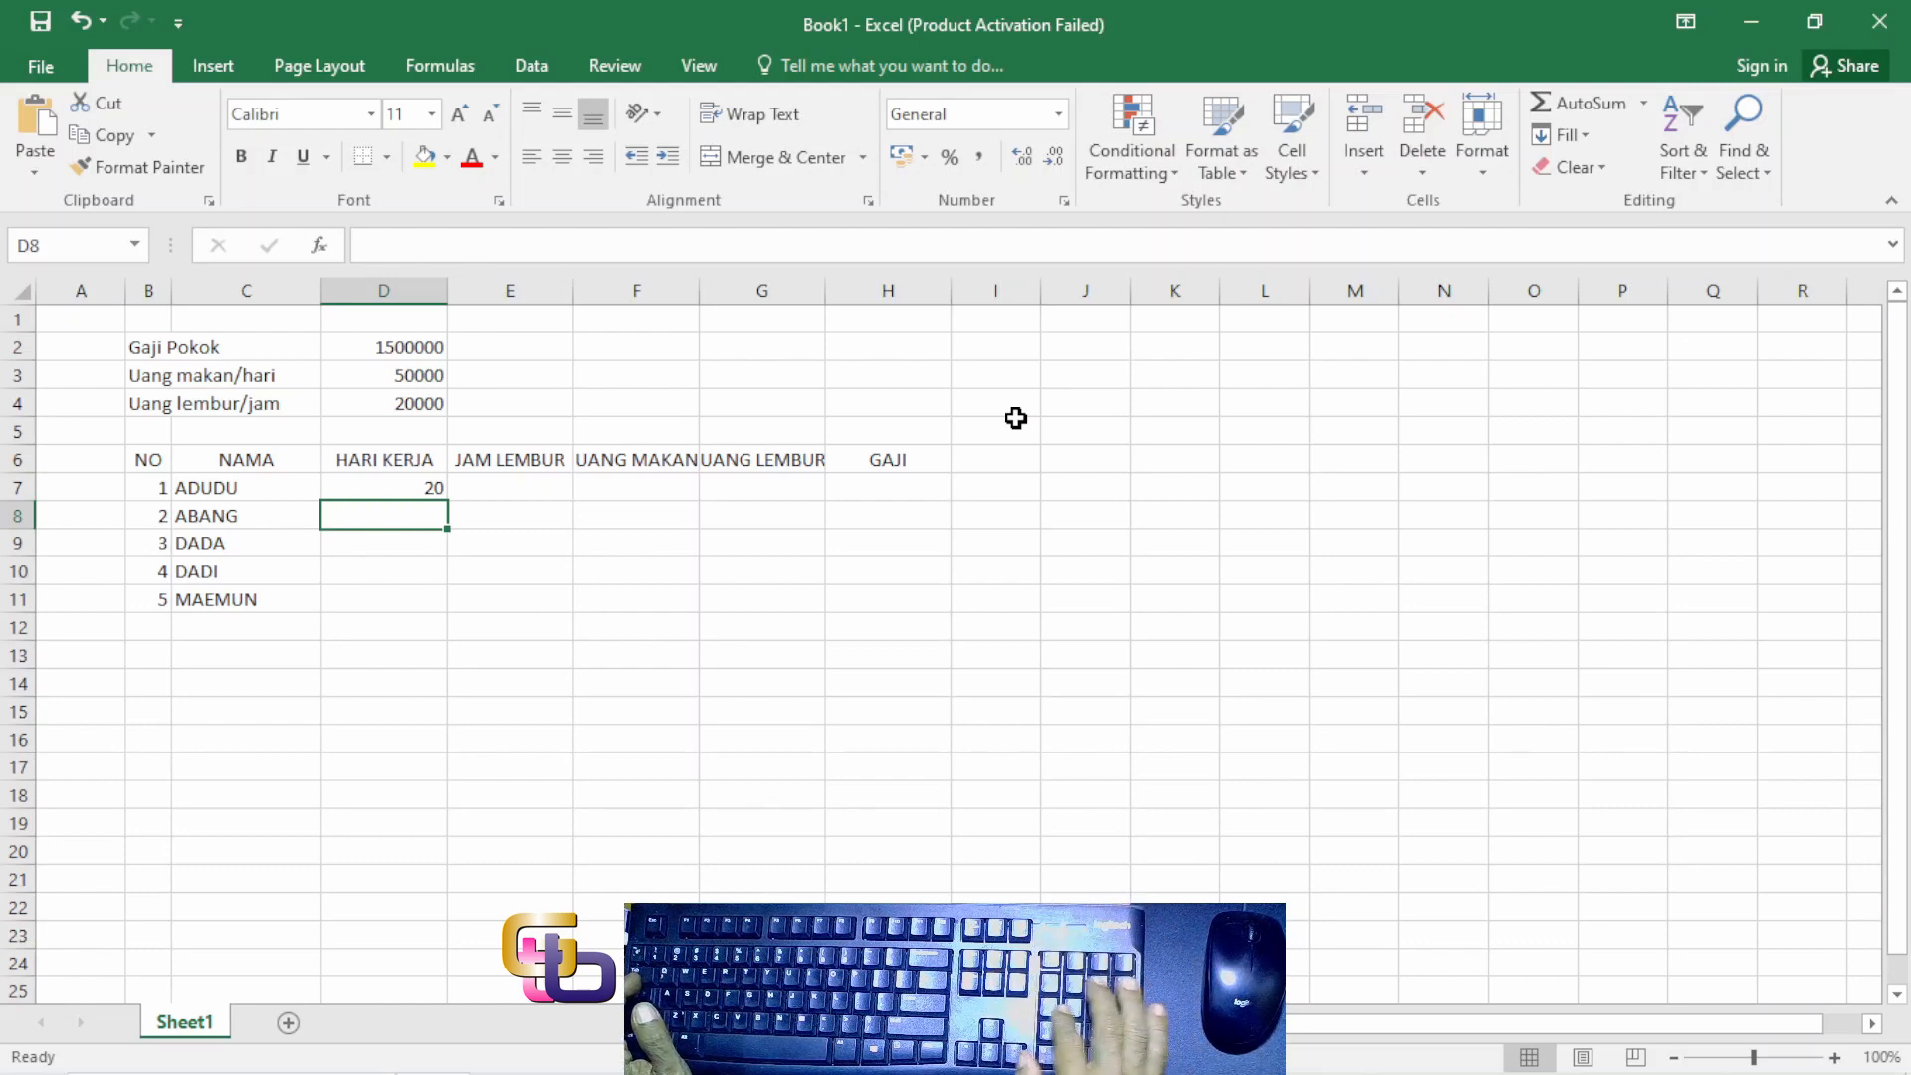
text(25)
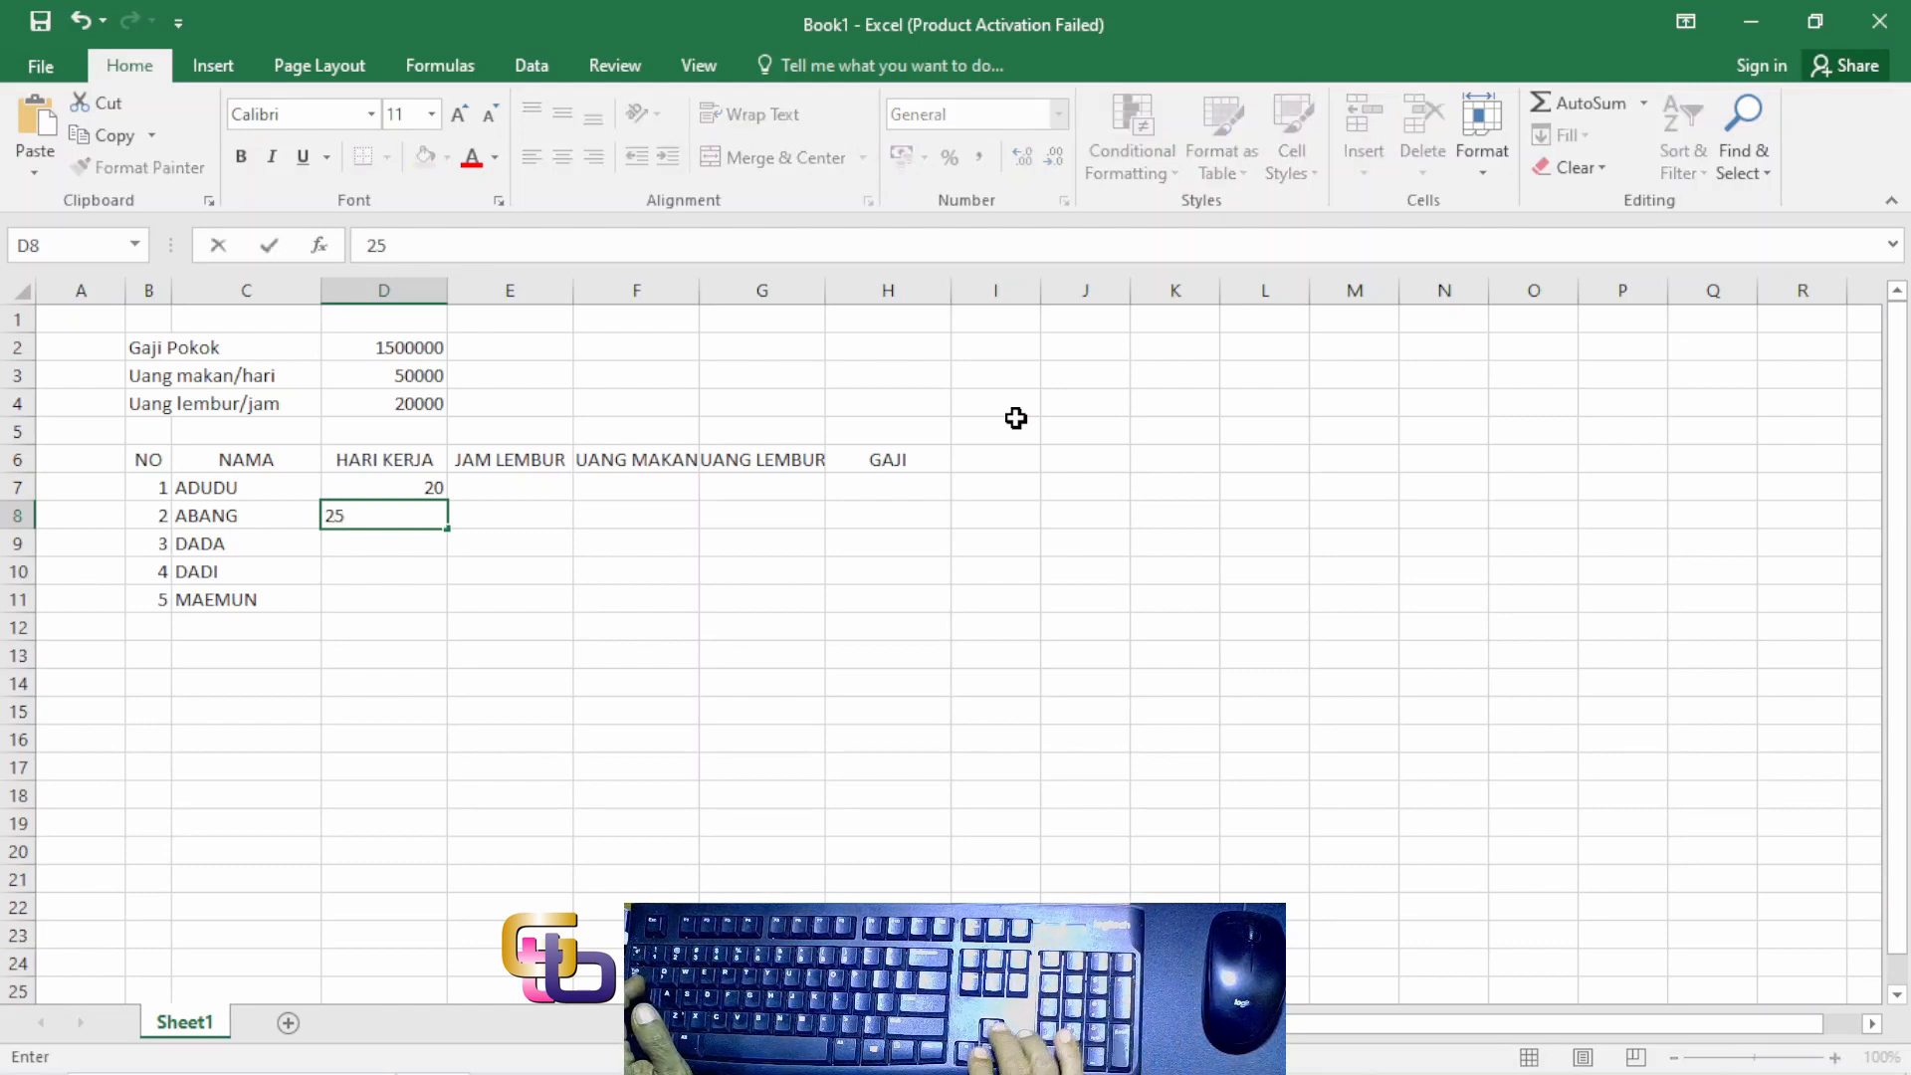
key(Return)
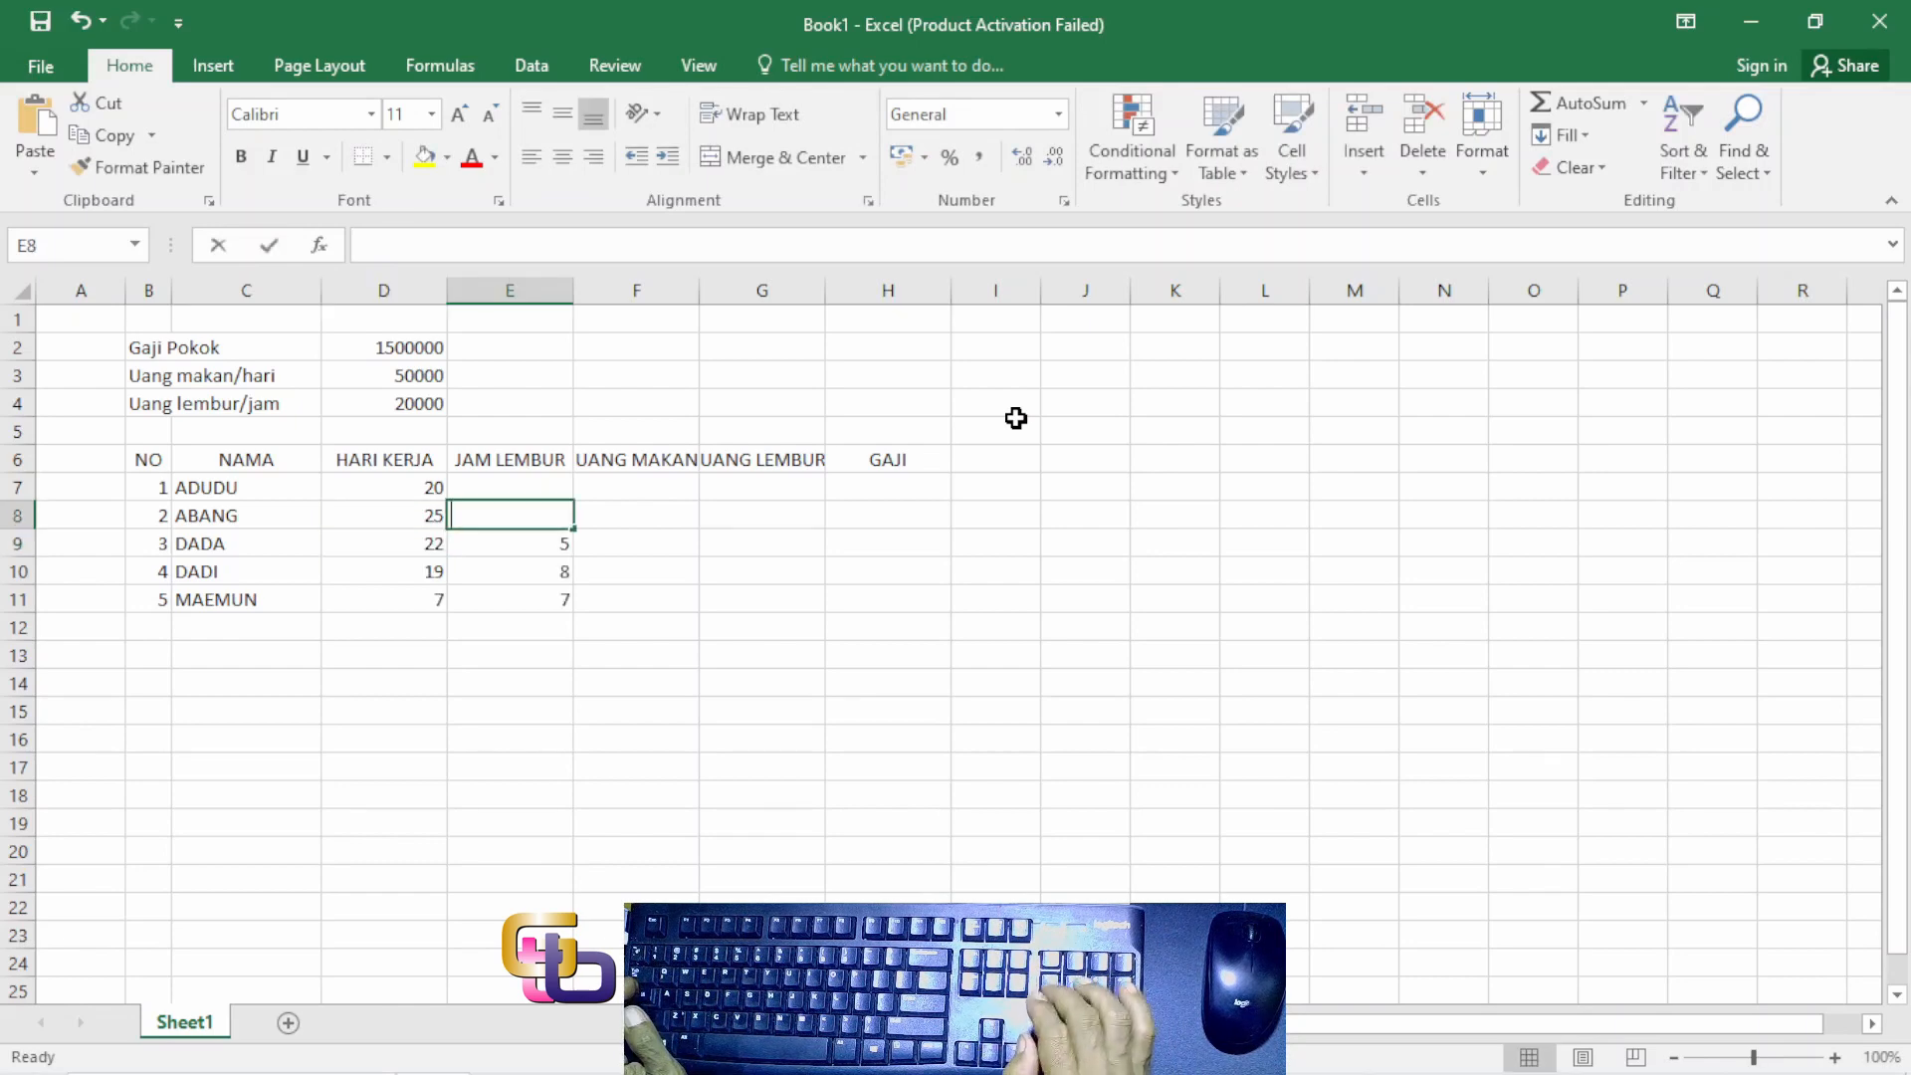
Step: Enter the overtime hours 1, 4, 5, 8 and 7 in E7:E11 under JAM LEMBUR
text(4)
key(Up)
text(1)
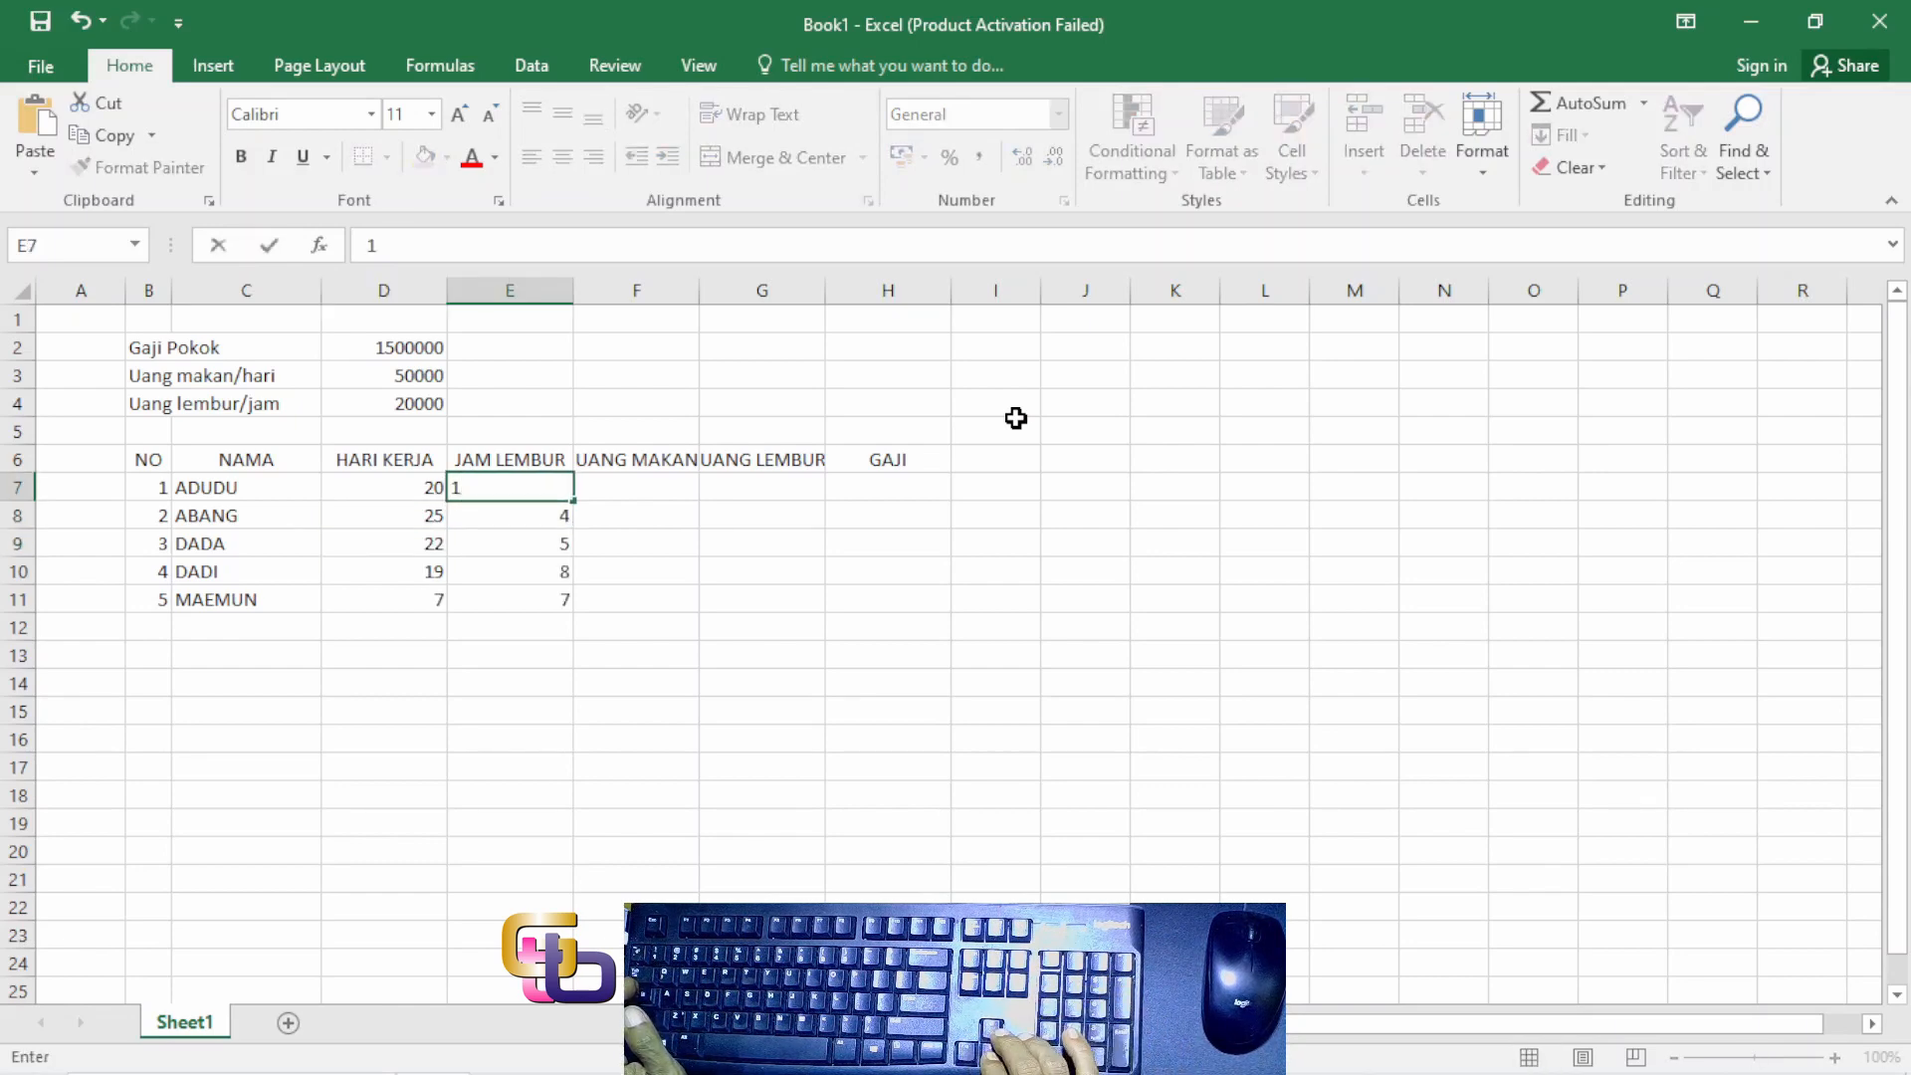
key(Return)
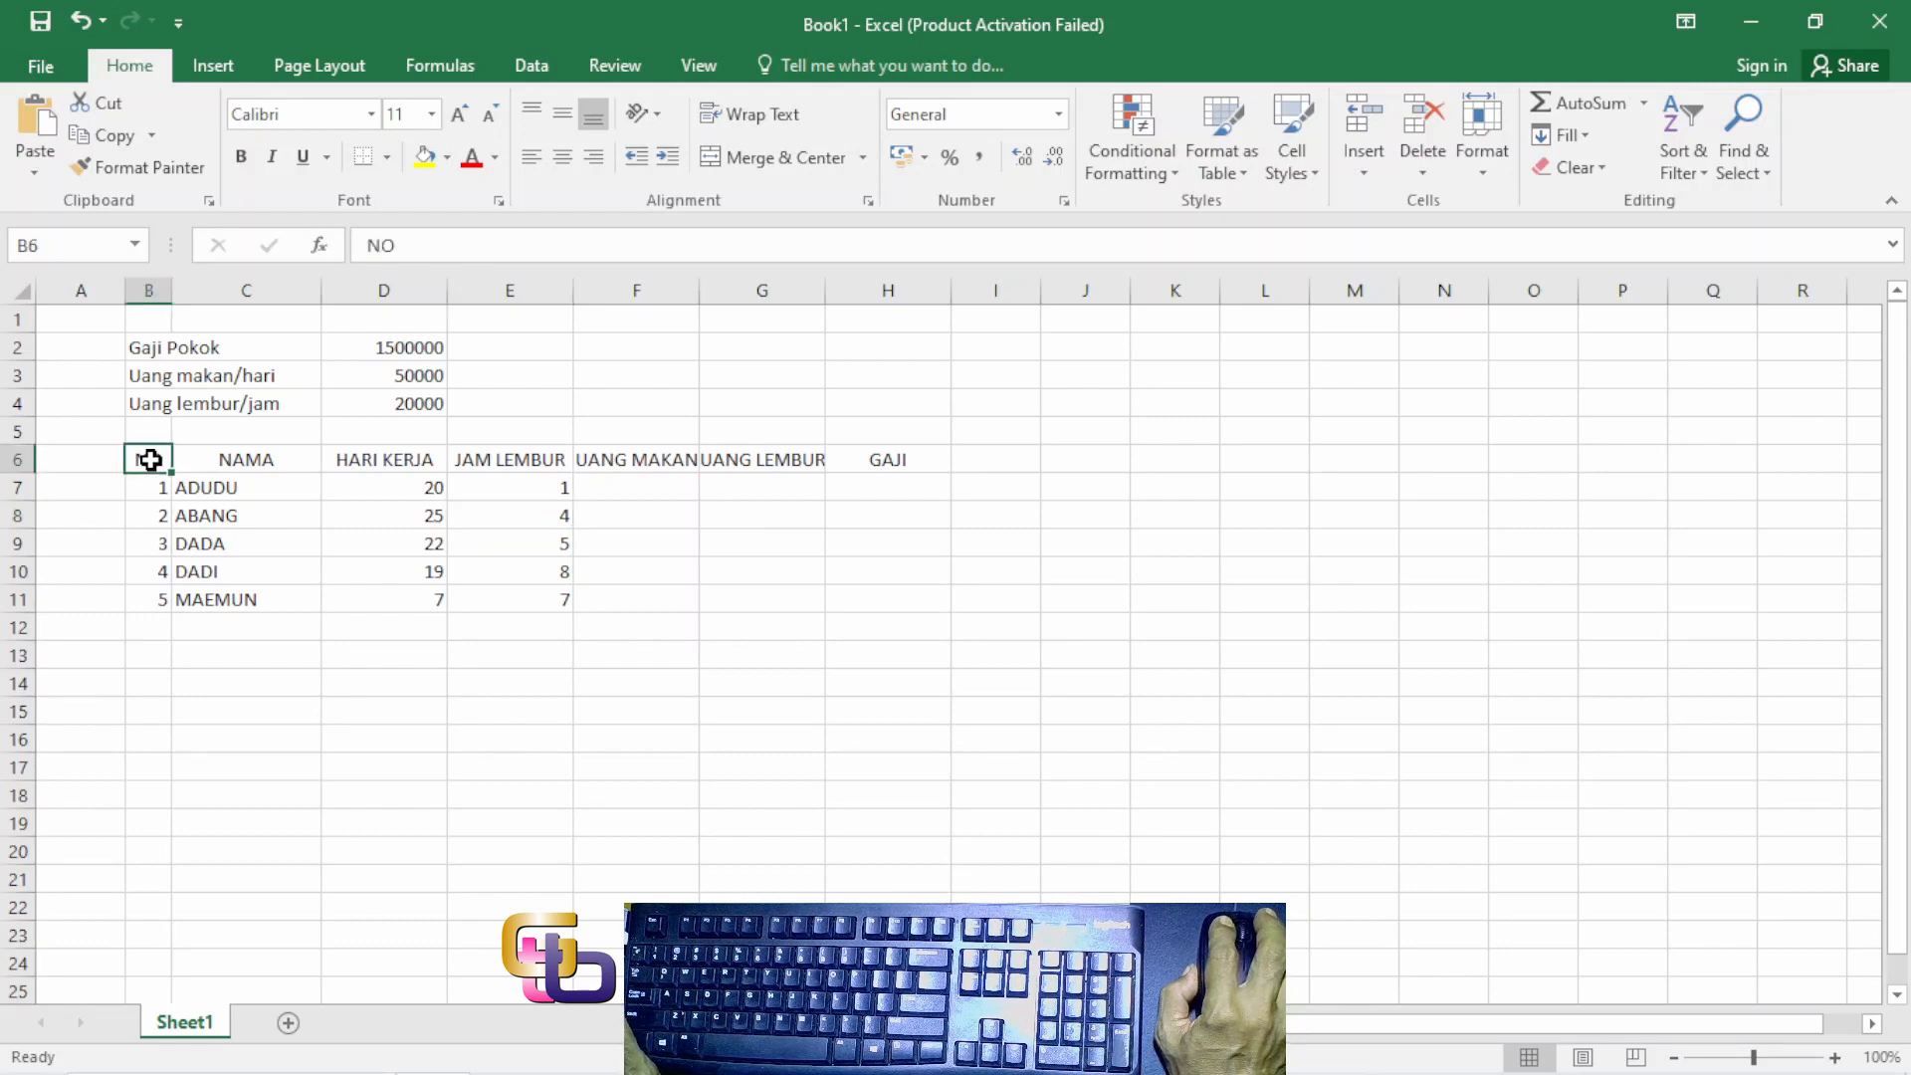
Step: Apply all borders to the salary table range B6:H12
drag(149, 458, 859, 630)
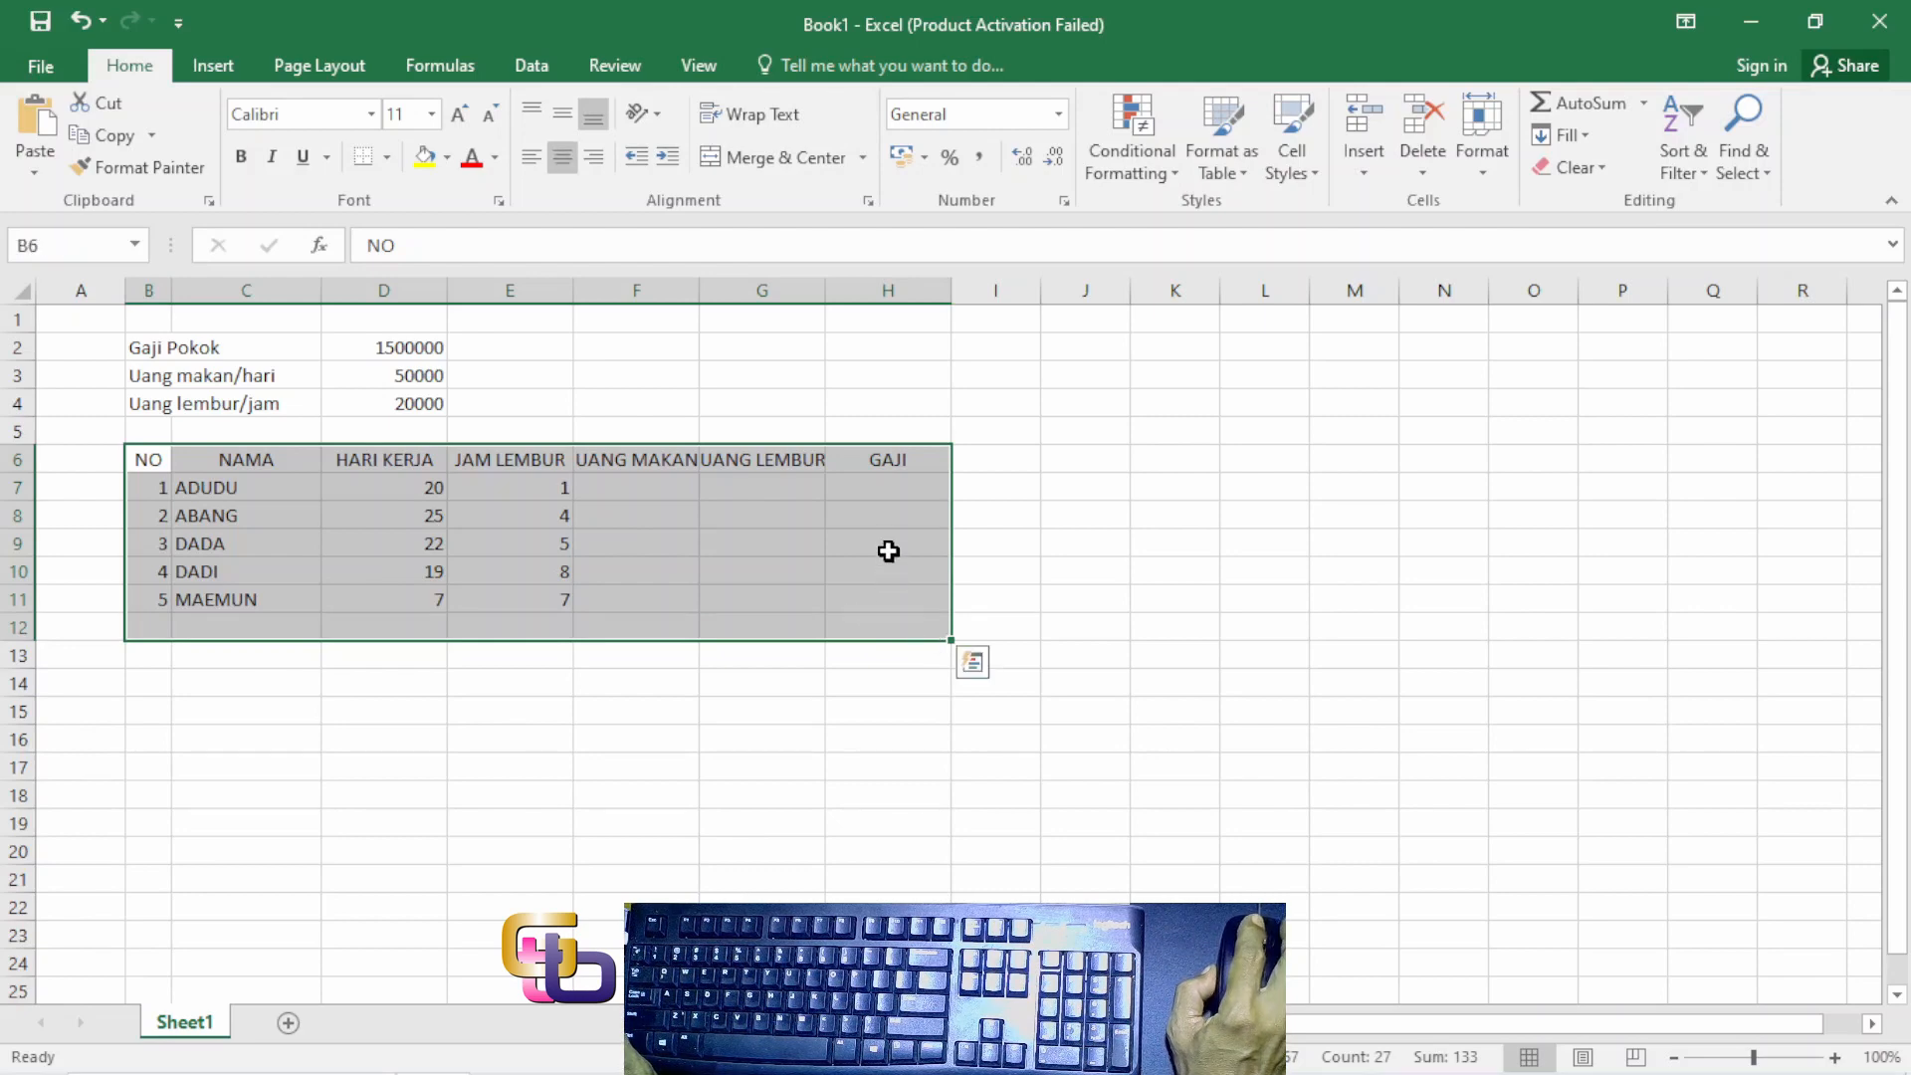
click(388, 159)
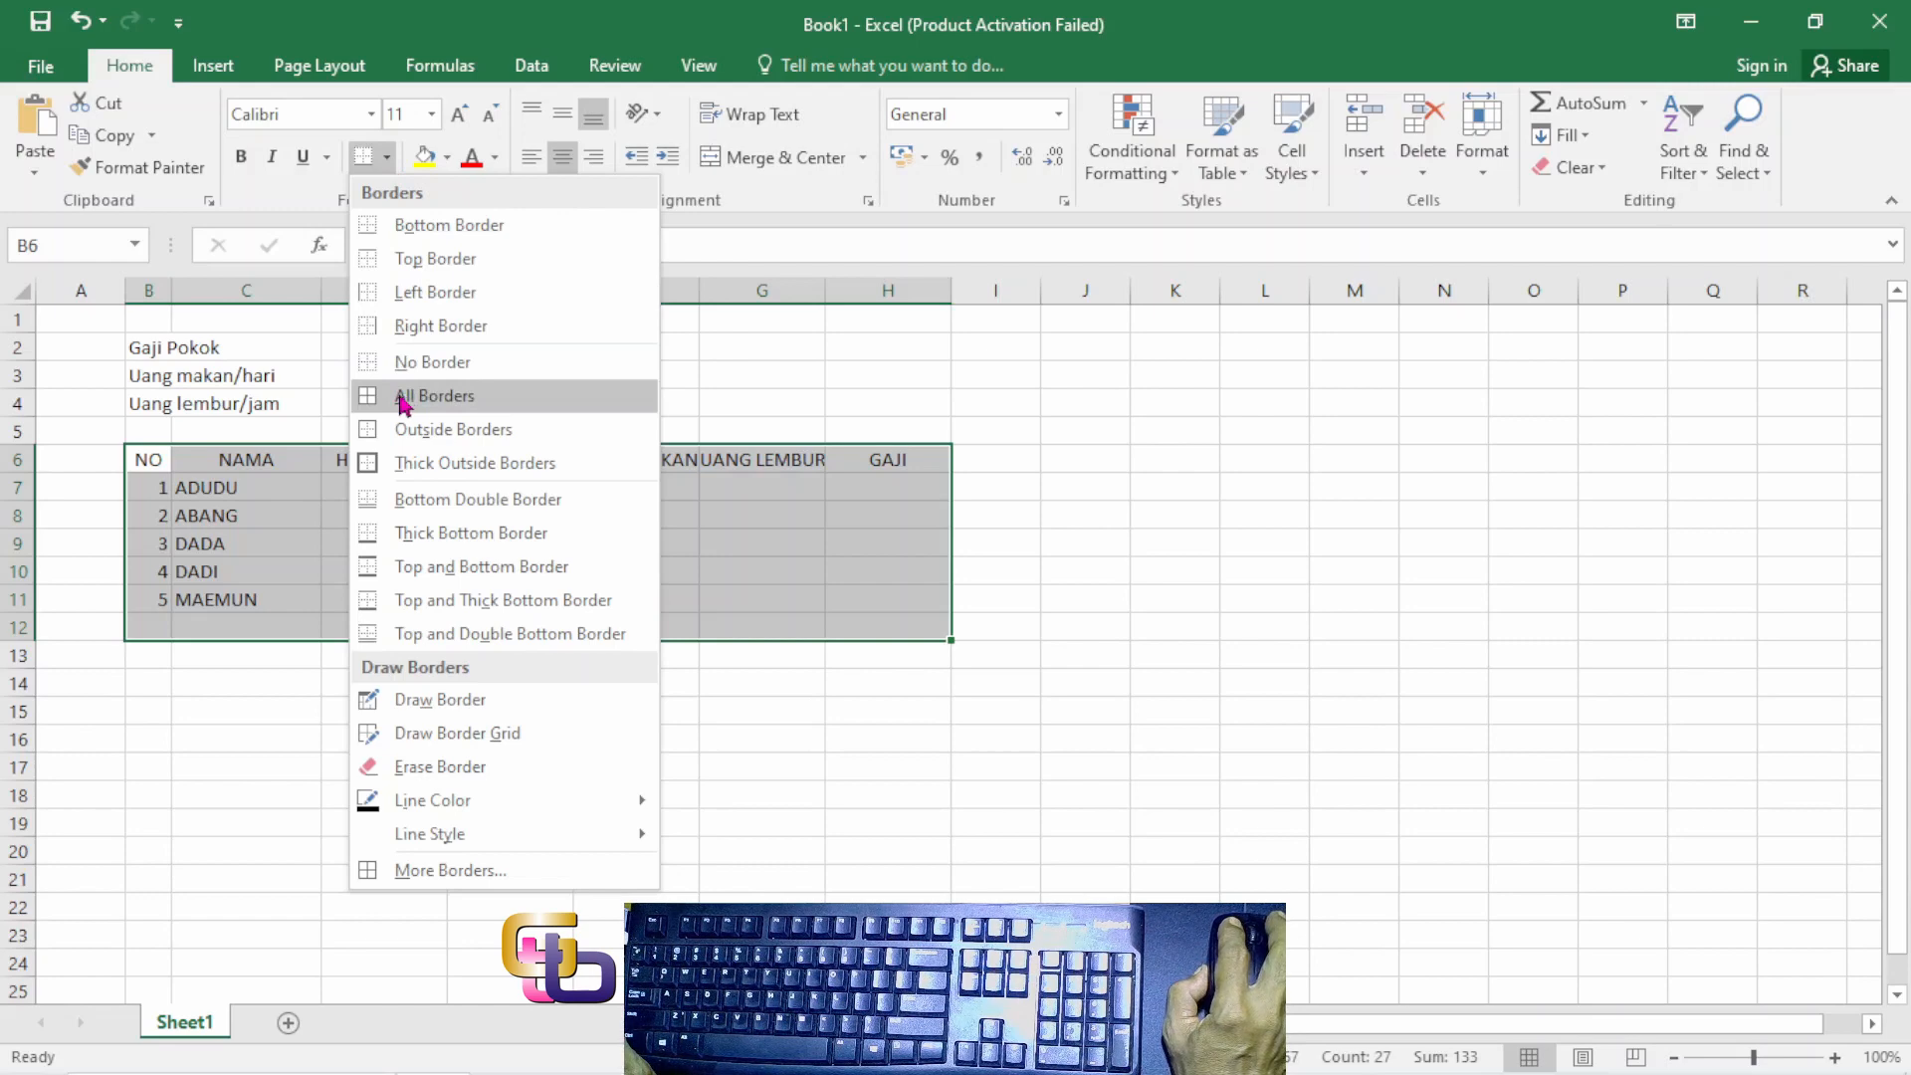
click(430, 398)
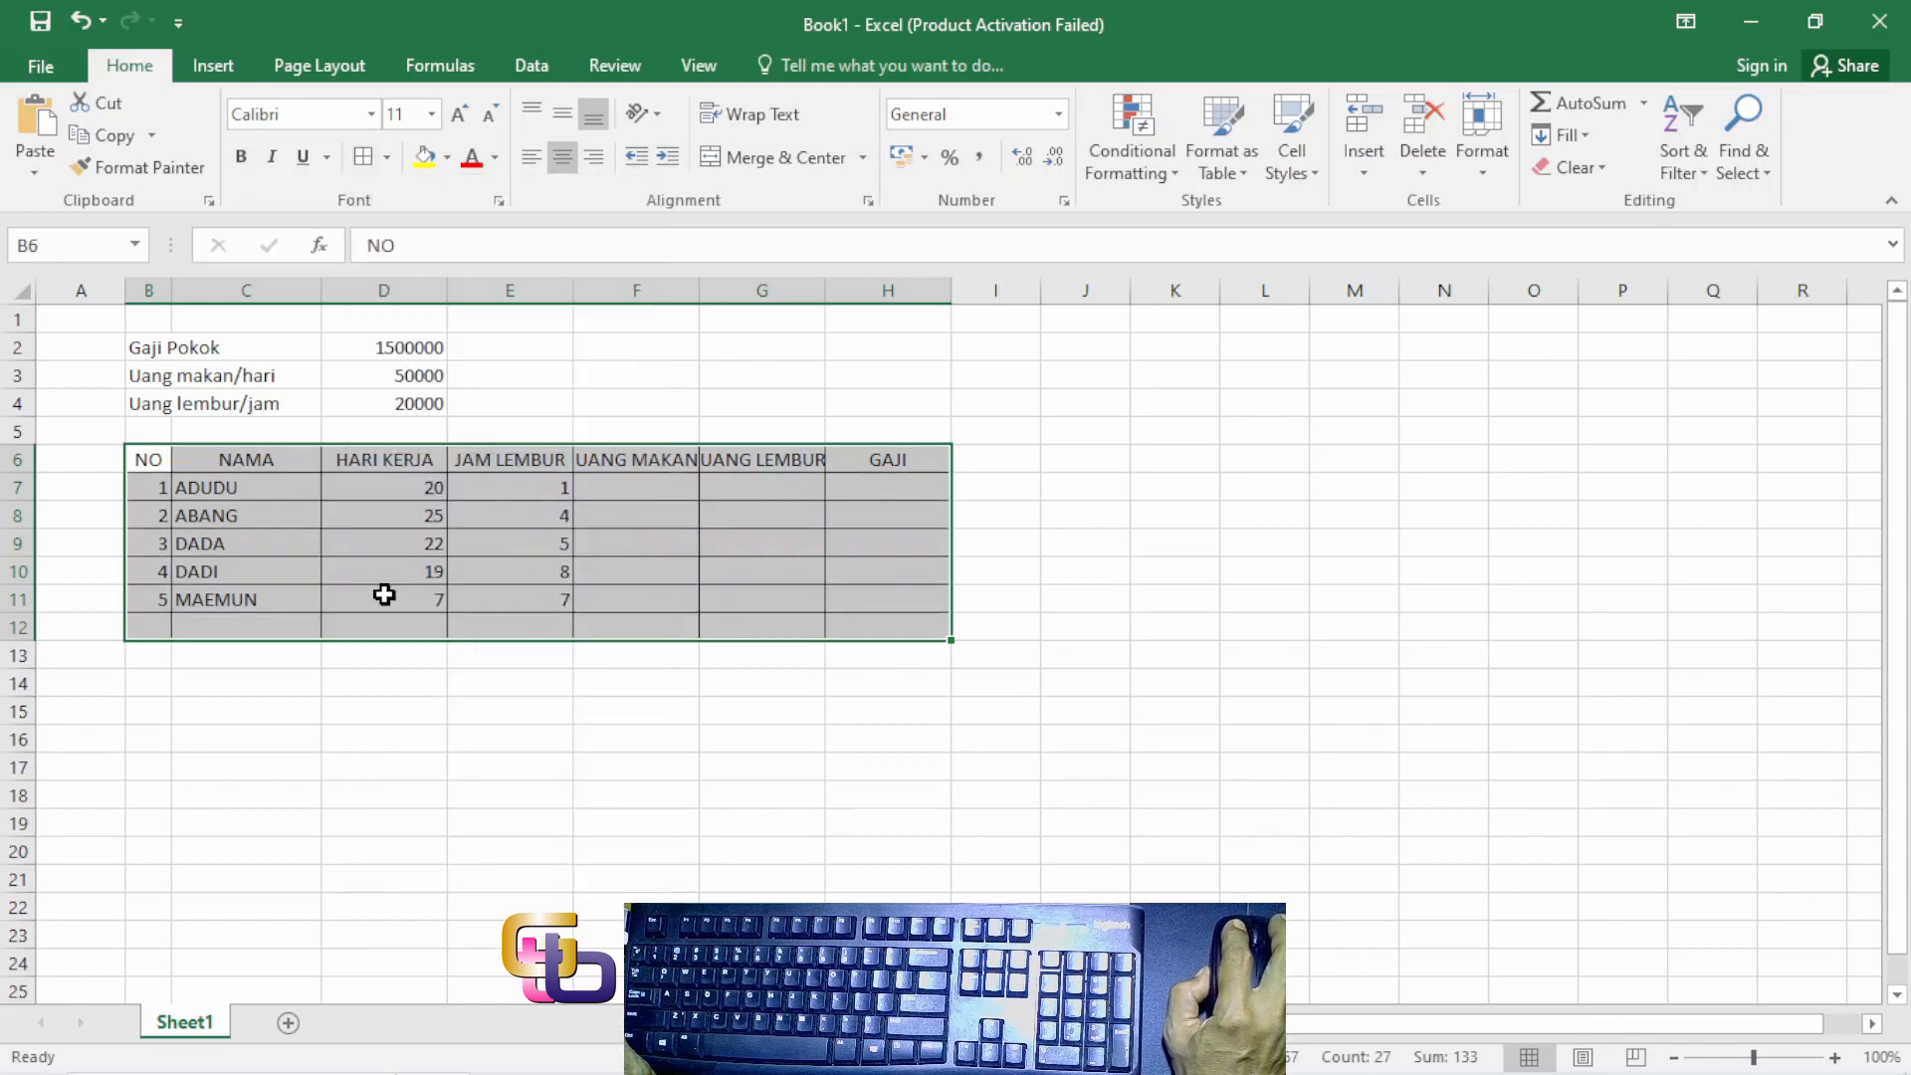
click(594, 574)
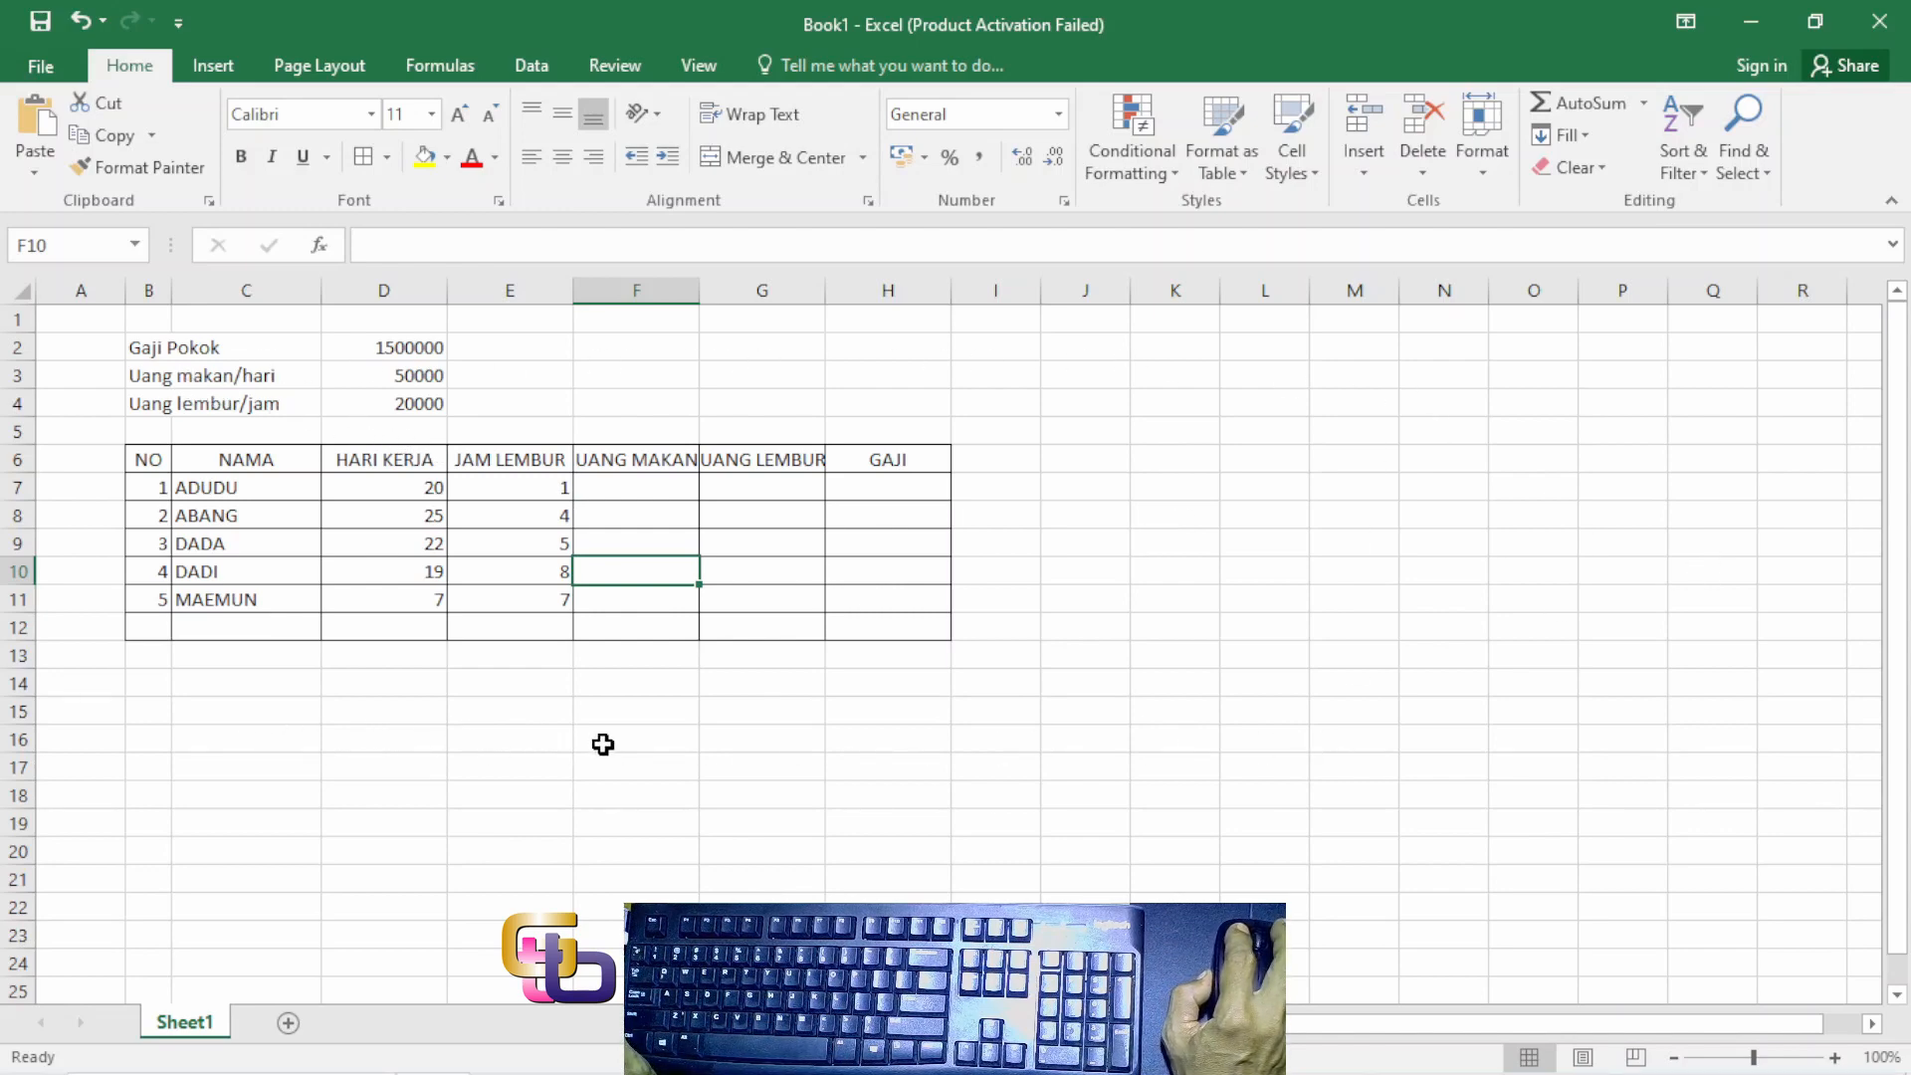
click(758, 769)
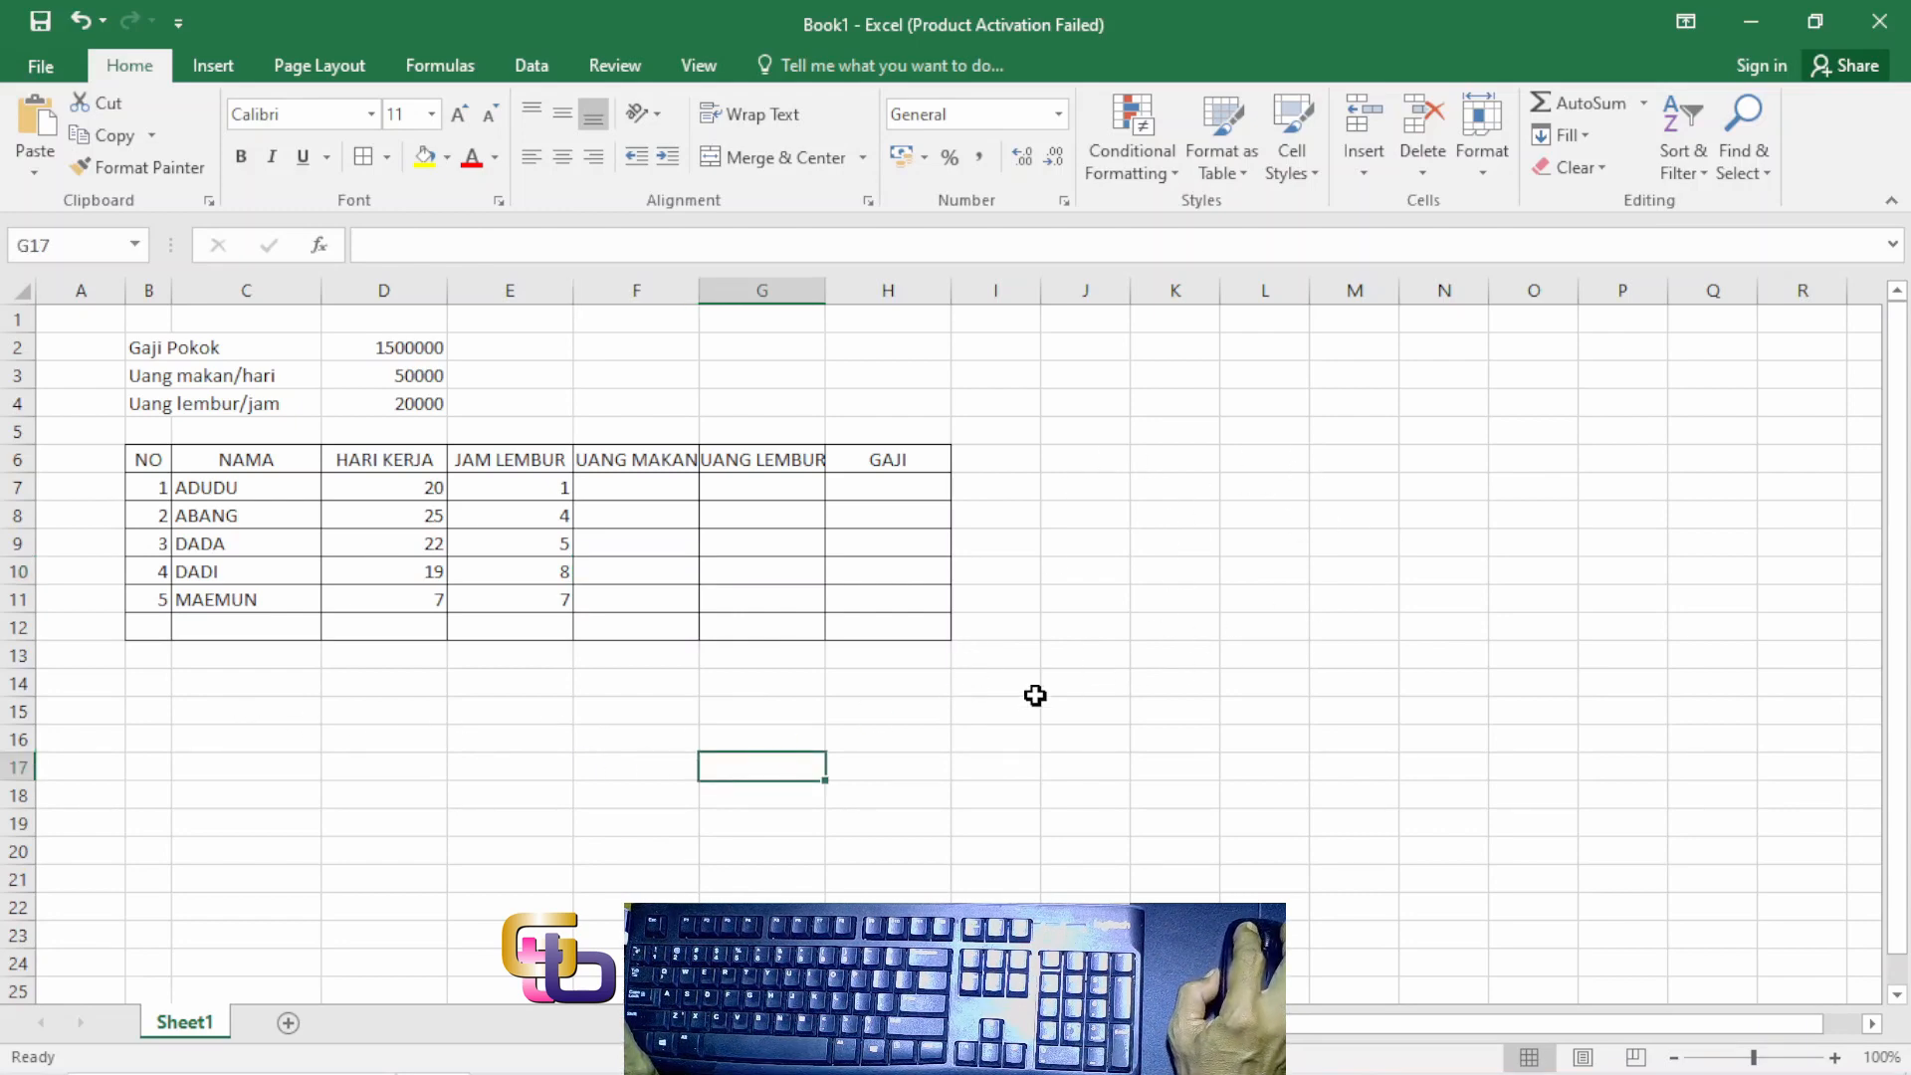
drag(147, 458, 892, 617)
click(801, 567)
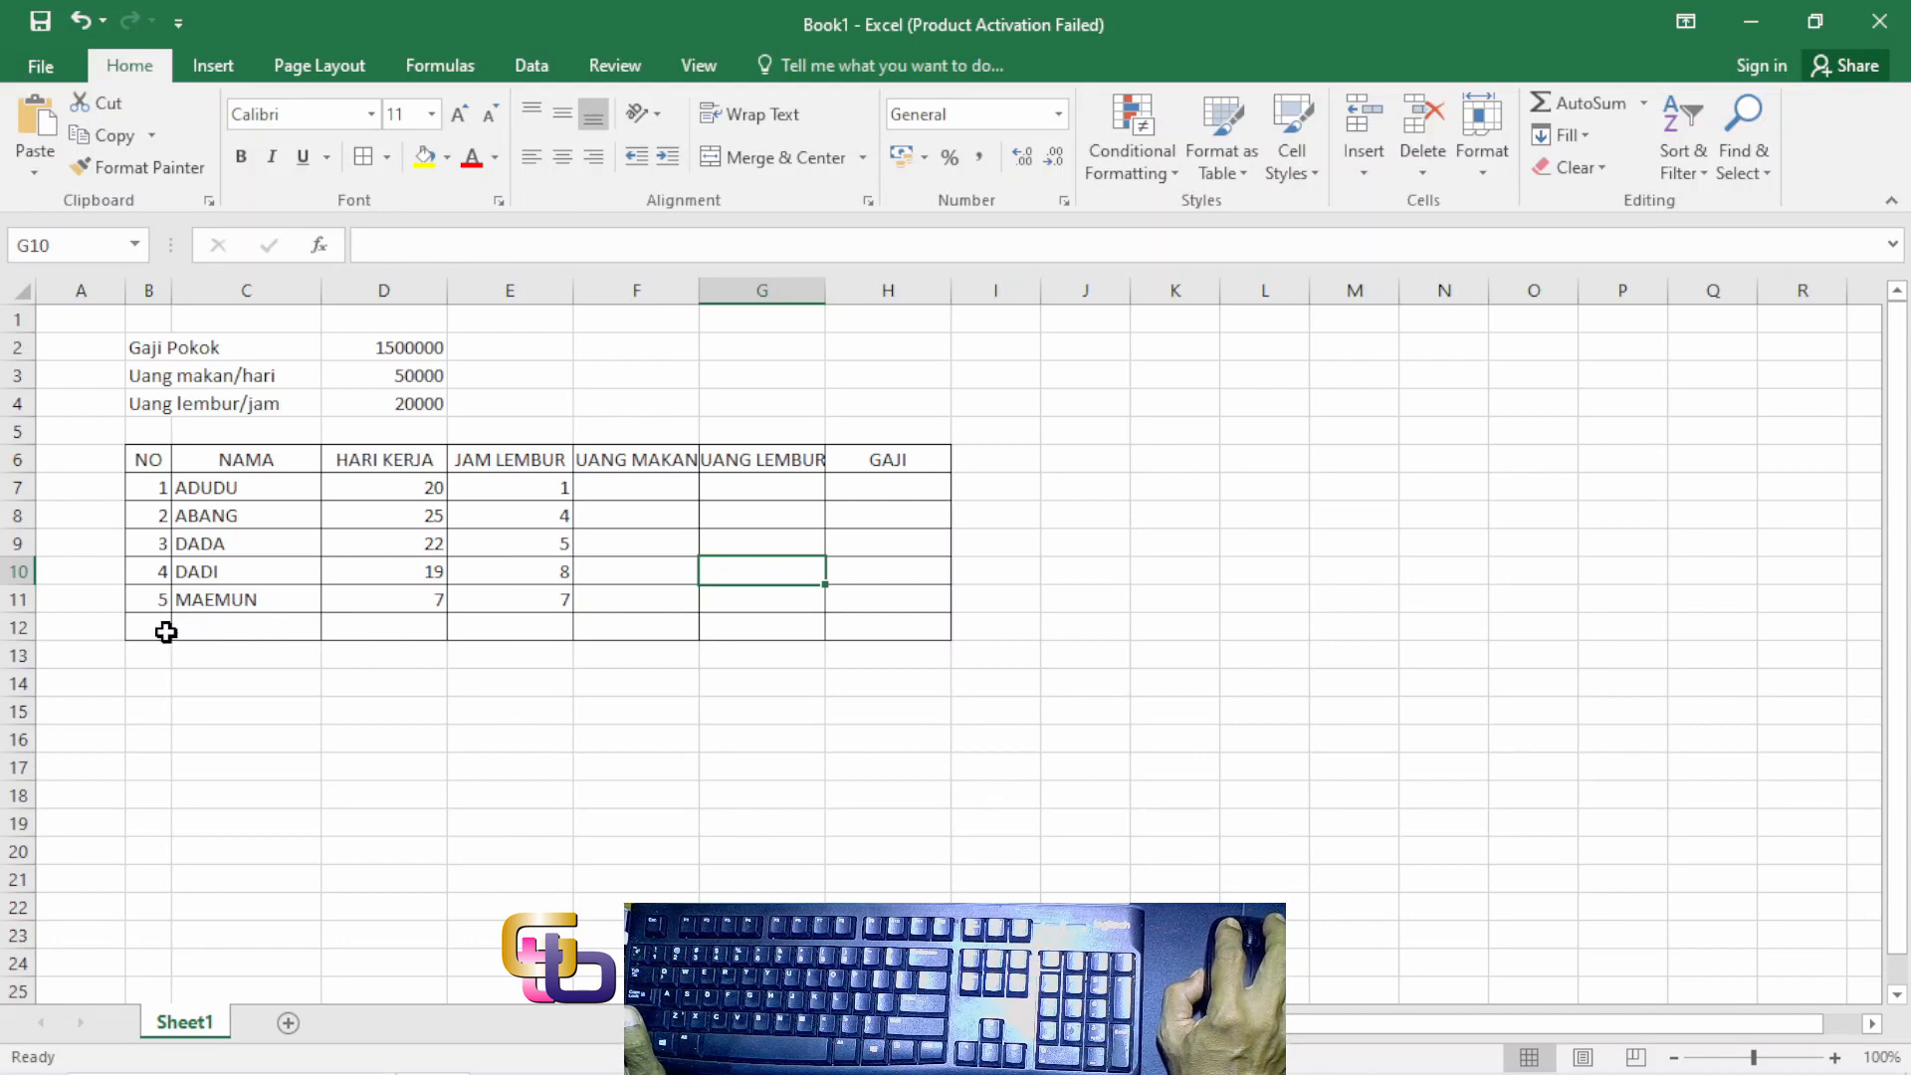
Step: Merge and center cells B12:E12 and enter the label JUMLAH in the merged cell
drag(149, 626, 549, 620)
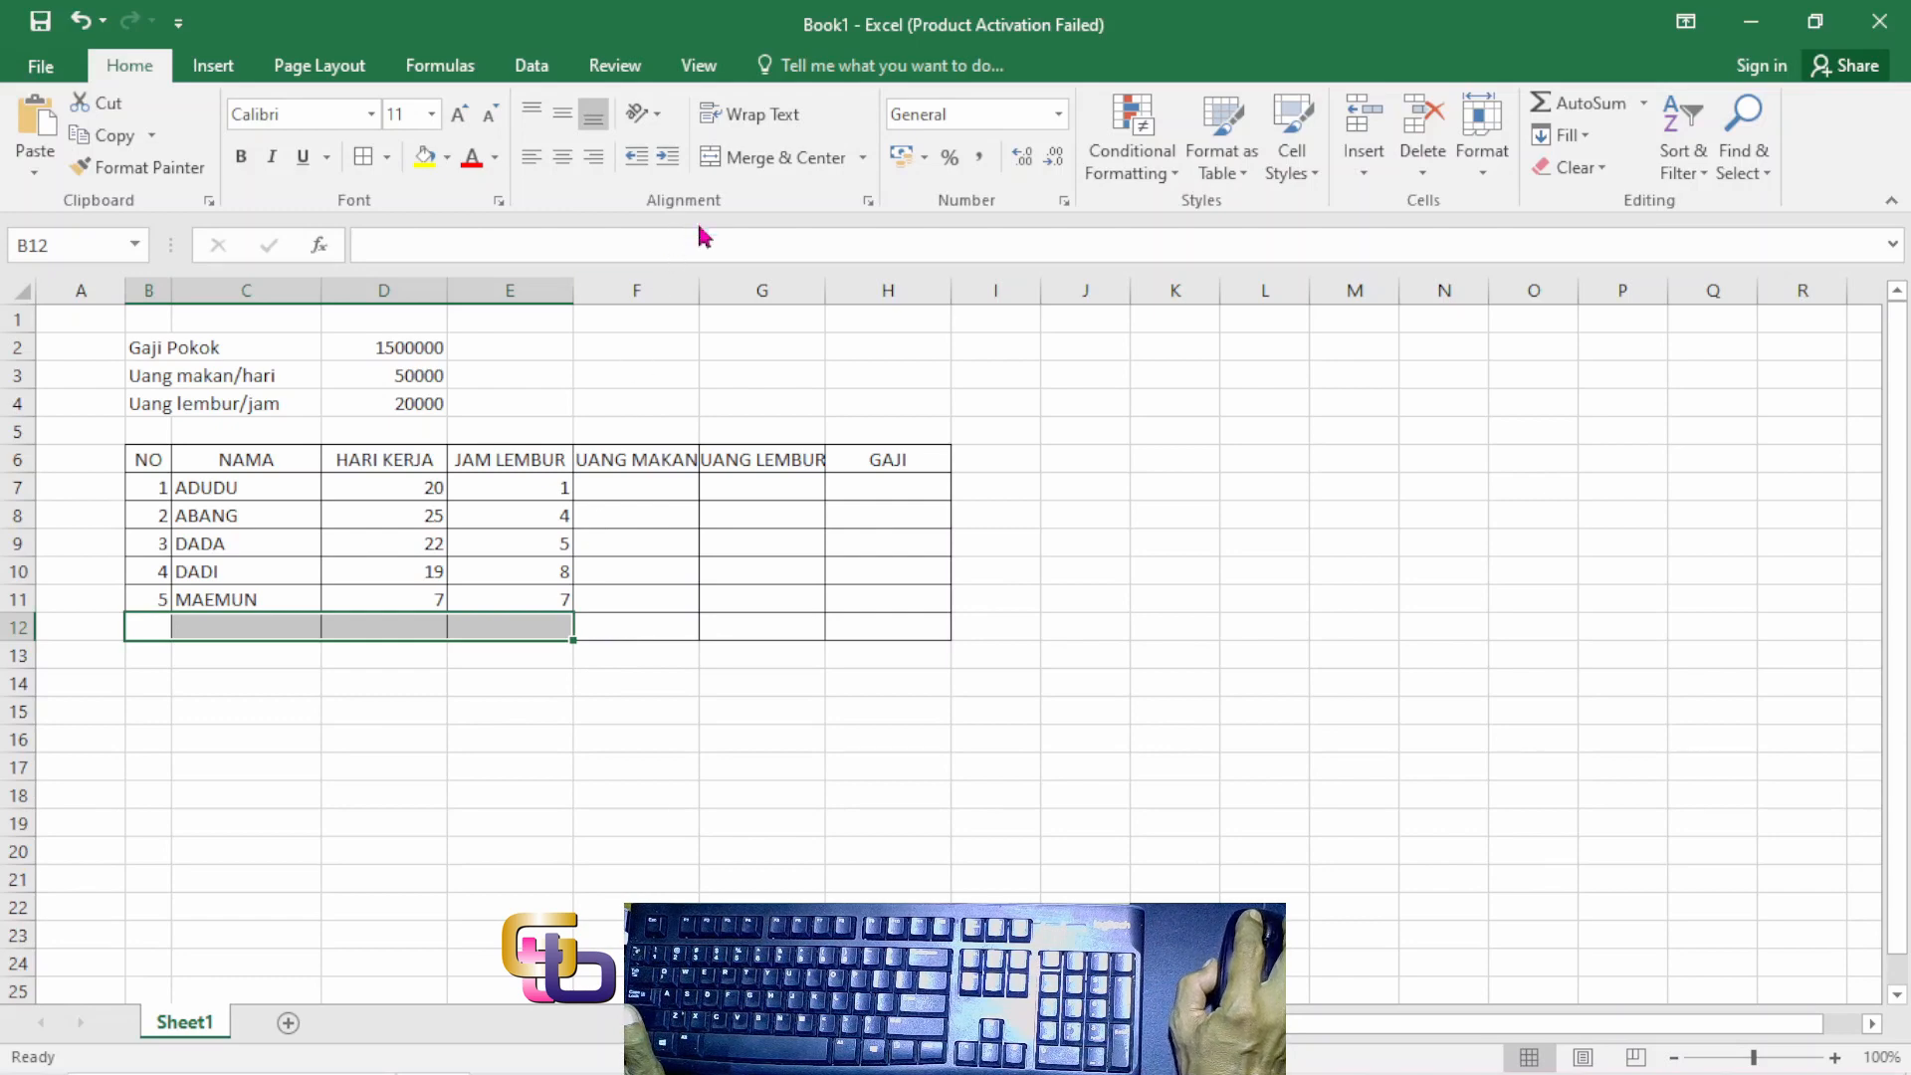
click(764, 159)
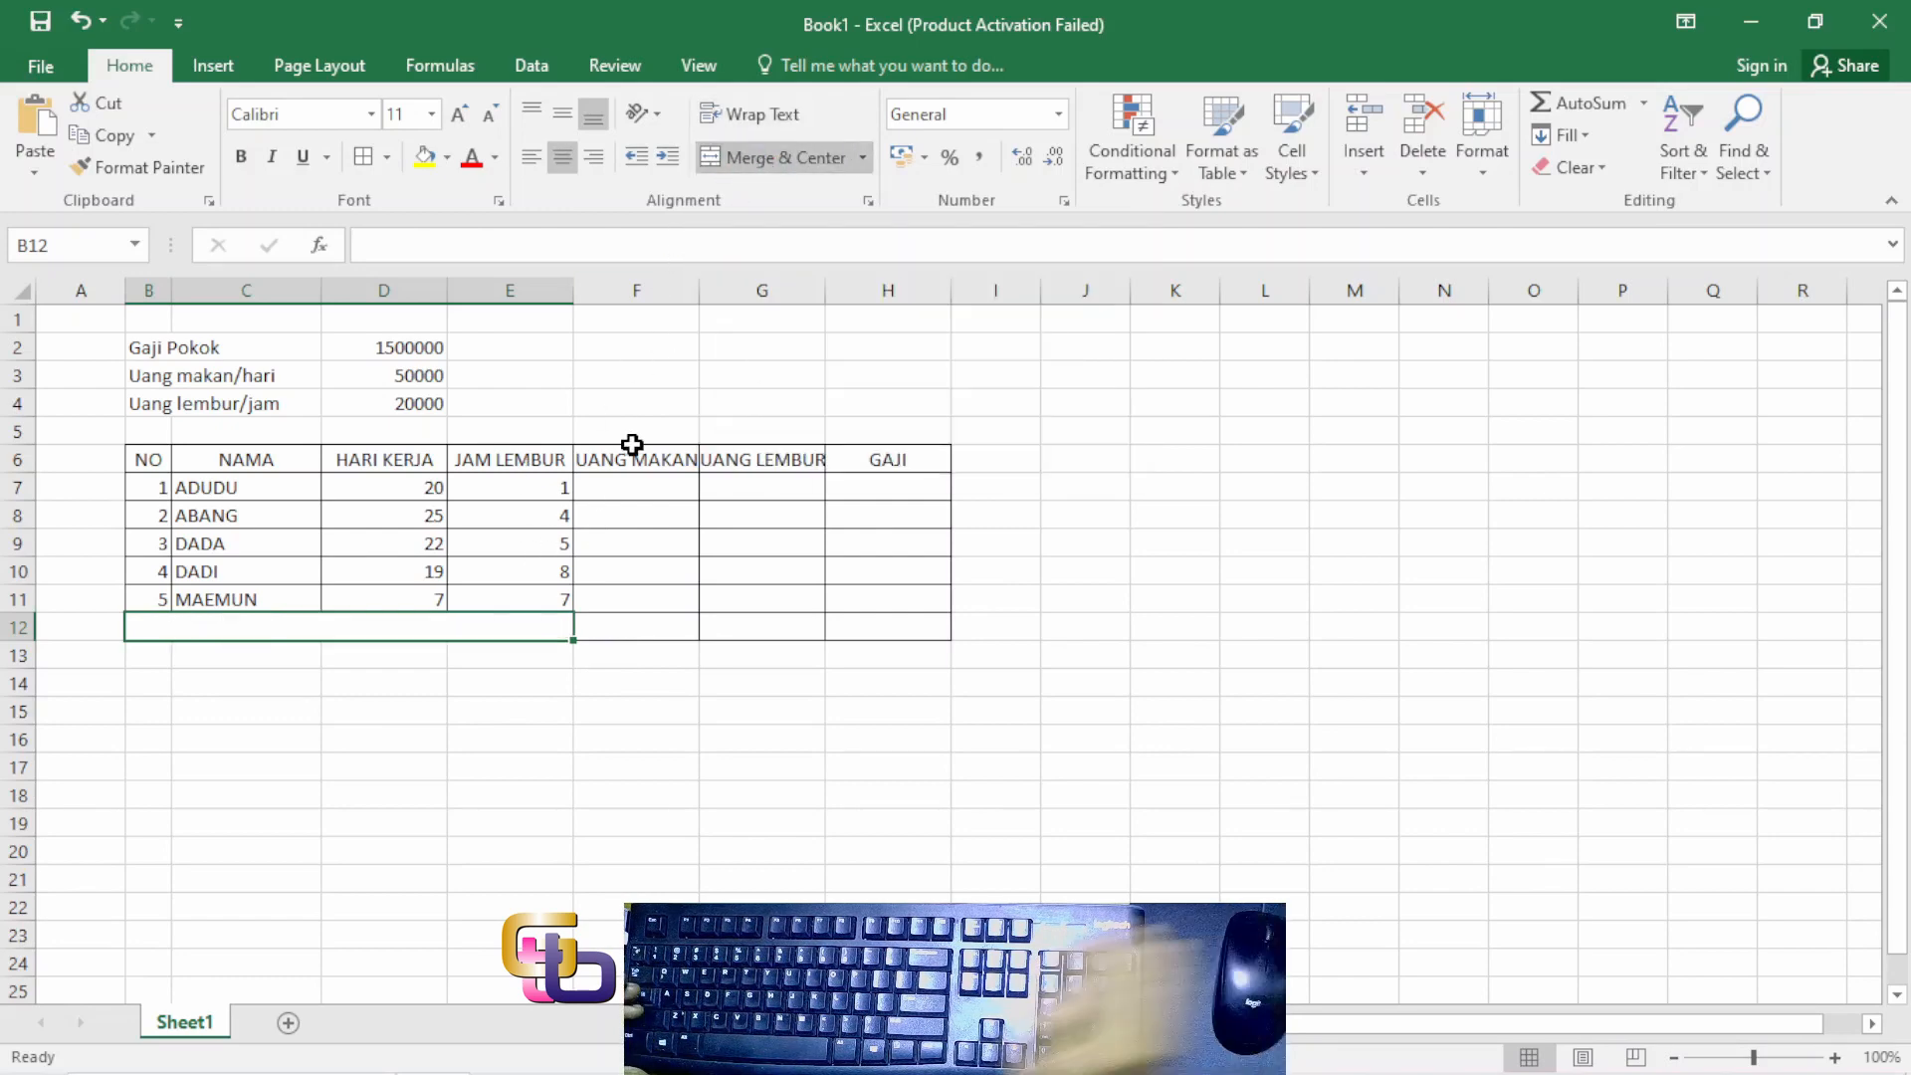
text(ju)
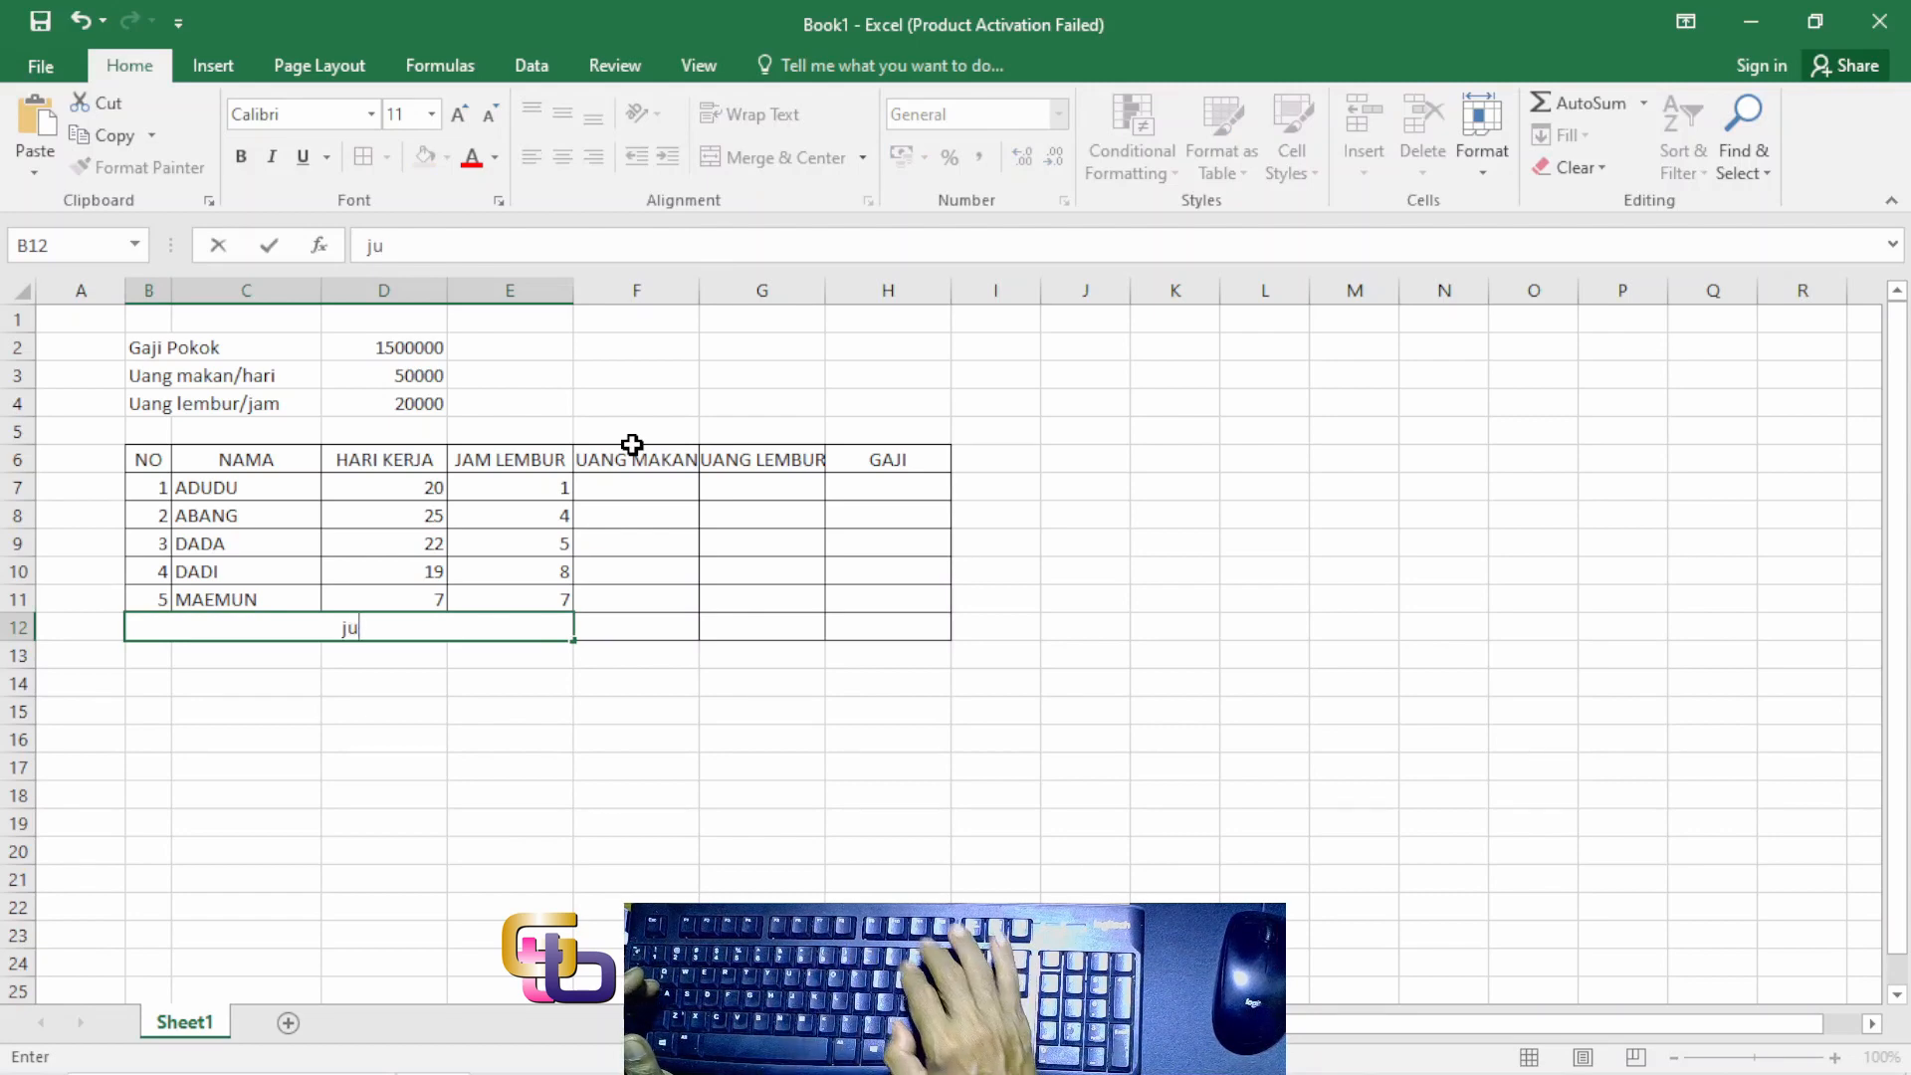
key(BackSpace)
key(BackSpace)
text(JUML)
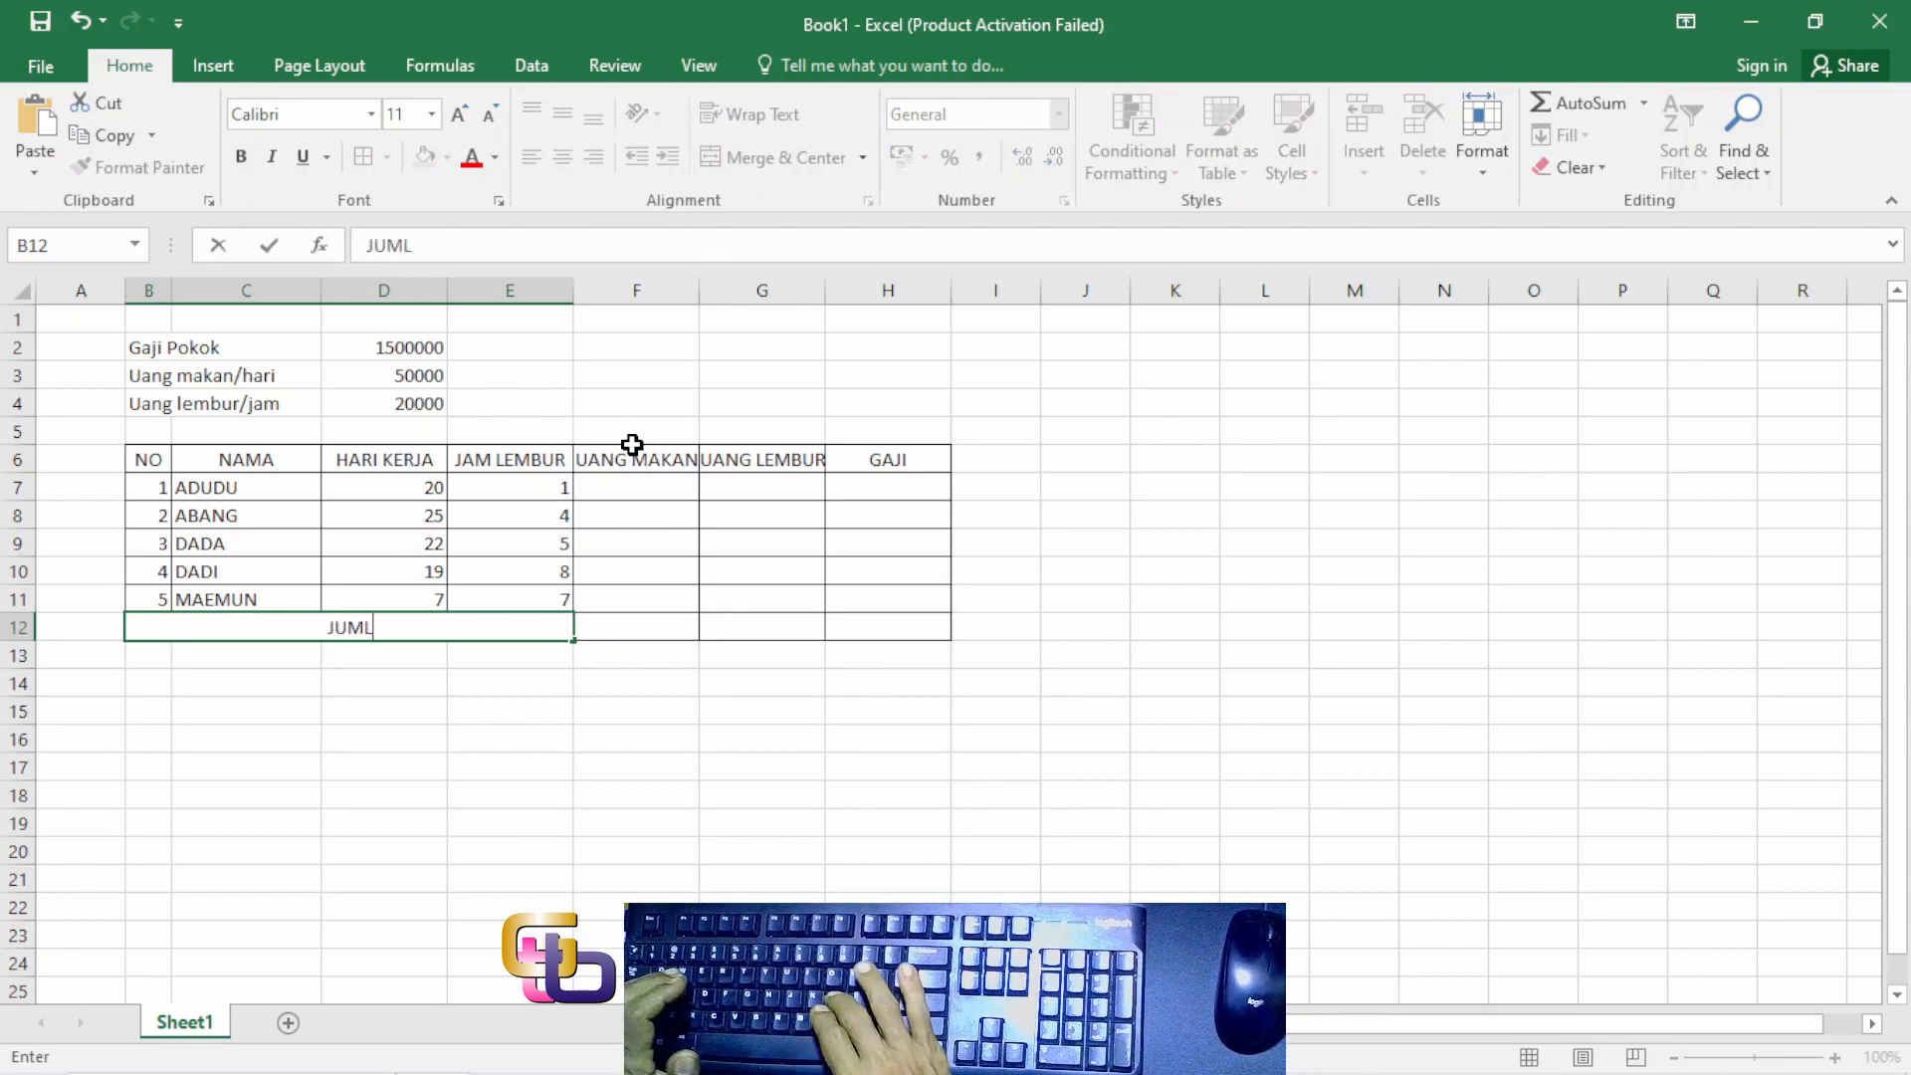
text(AH)
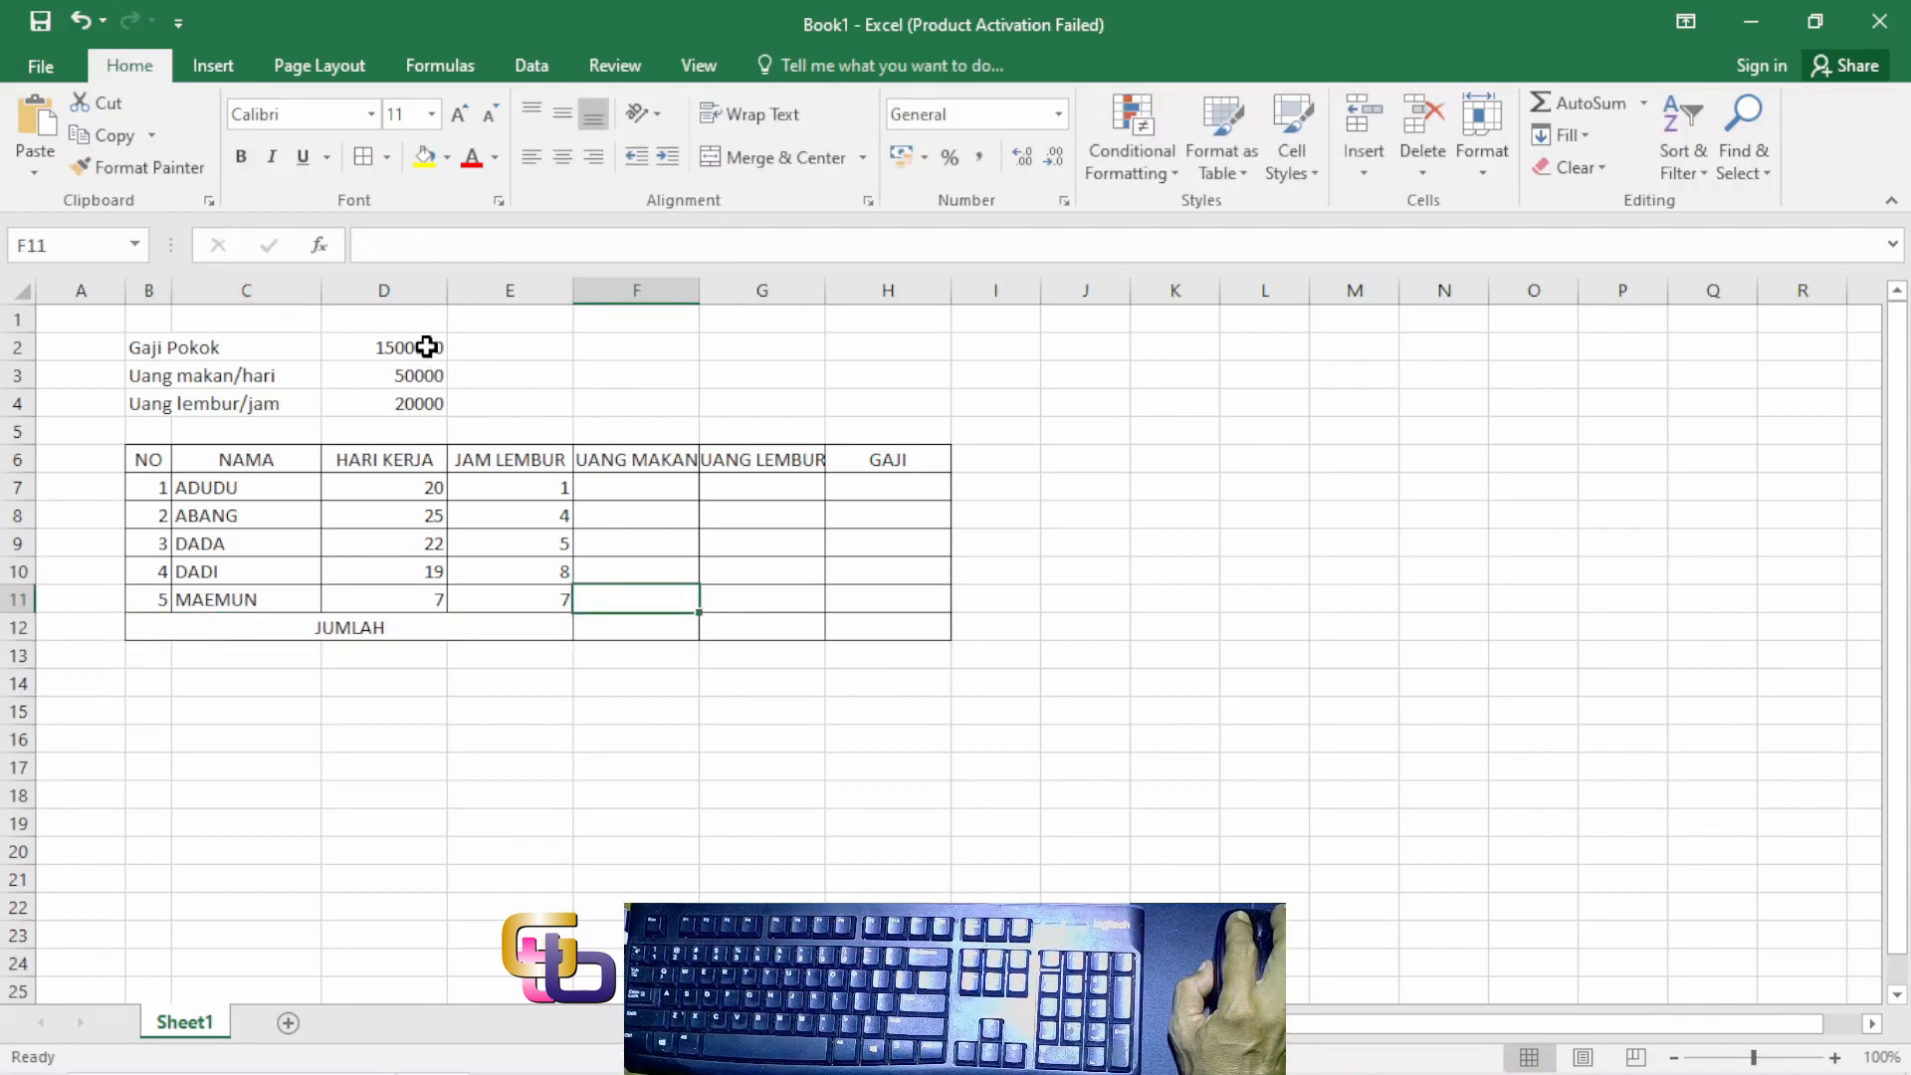
click(426, 346)
click(415, 374)
click(414, 403)
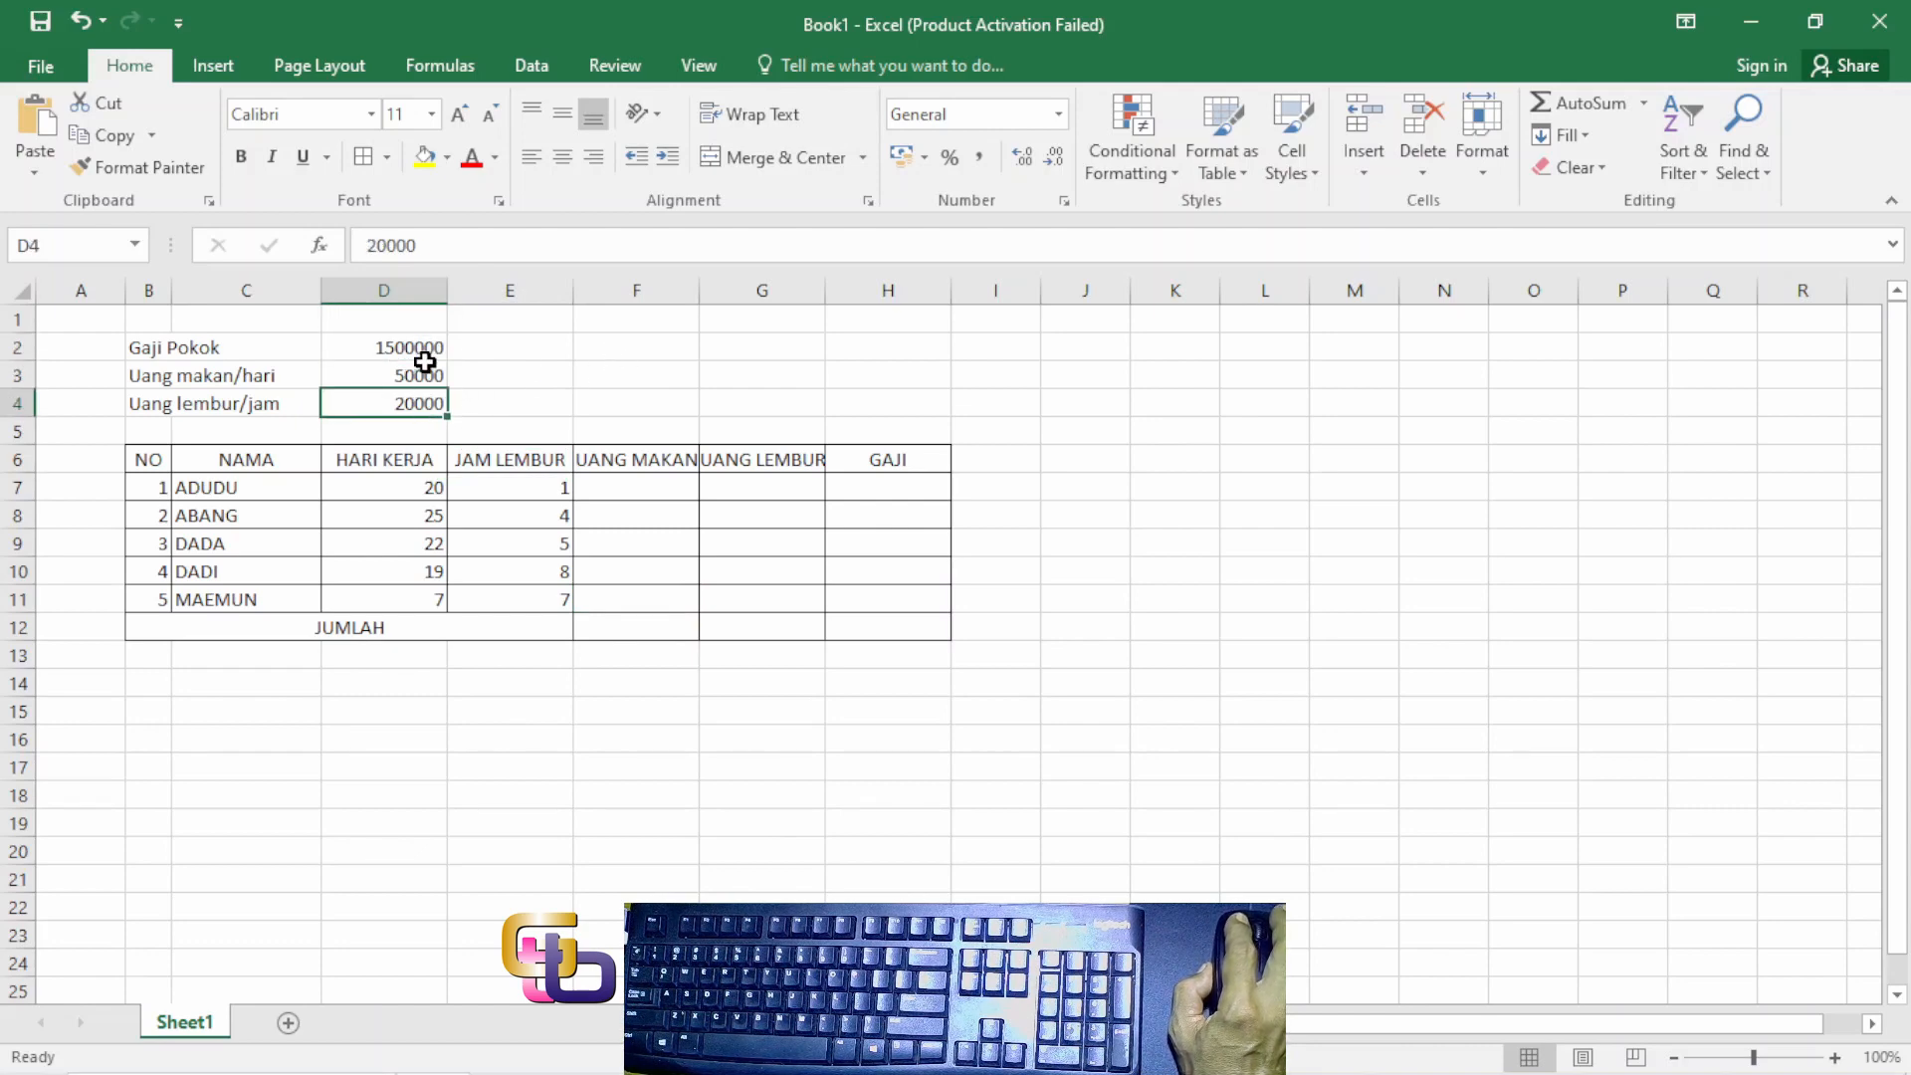
click(426, 346)
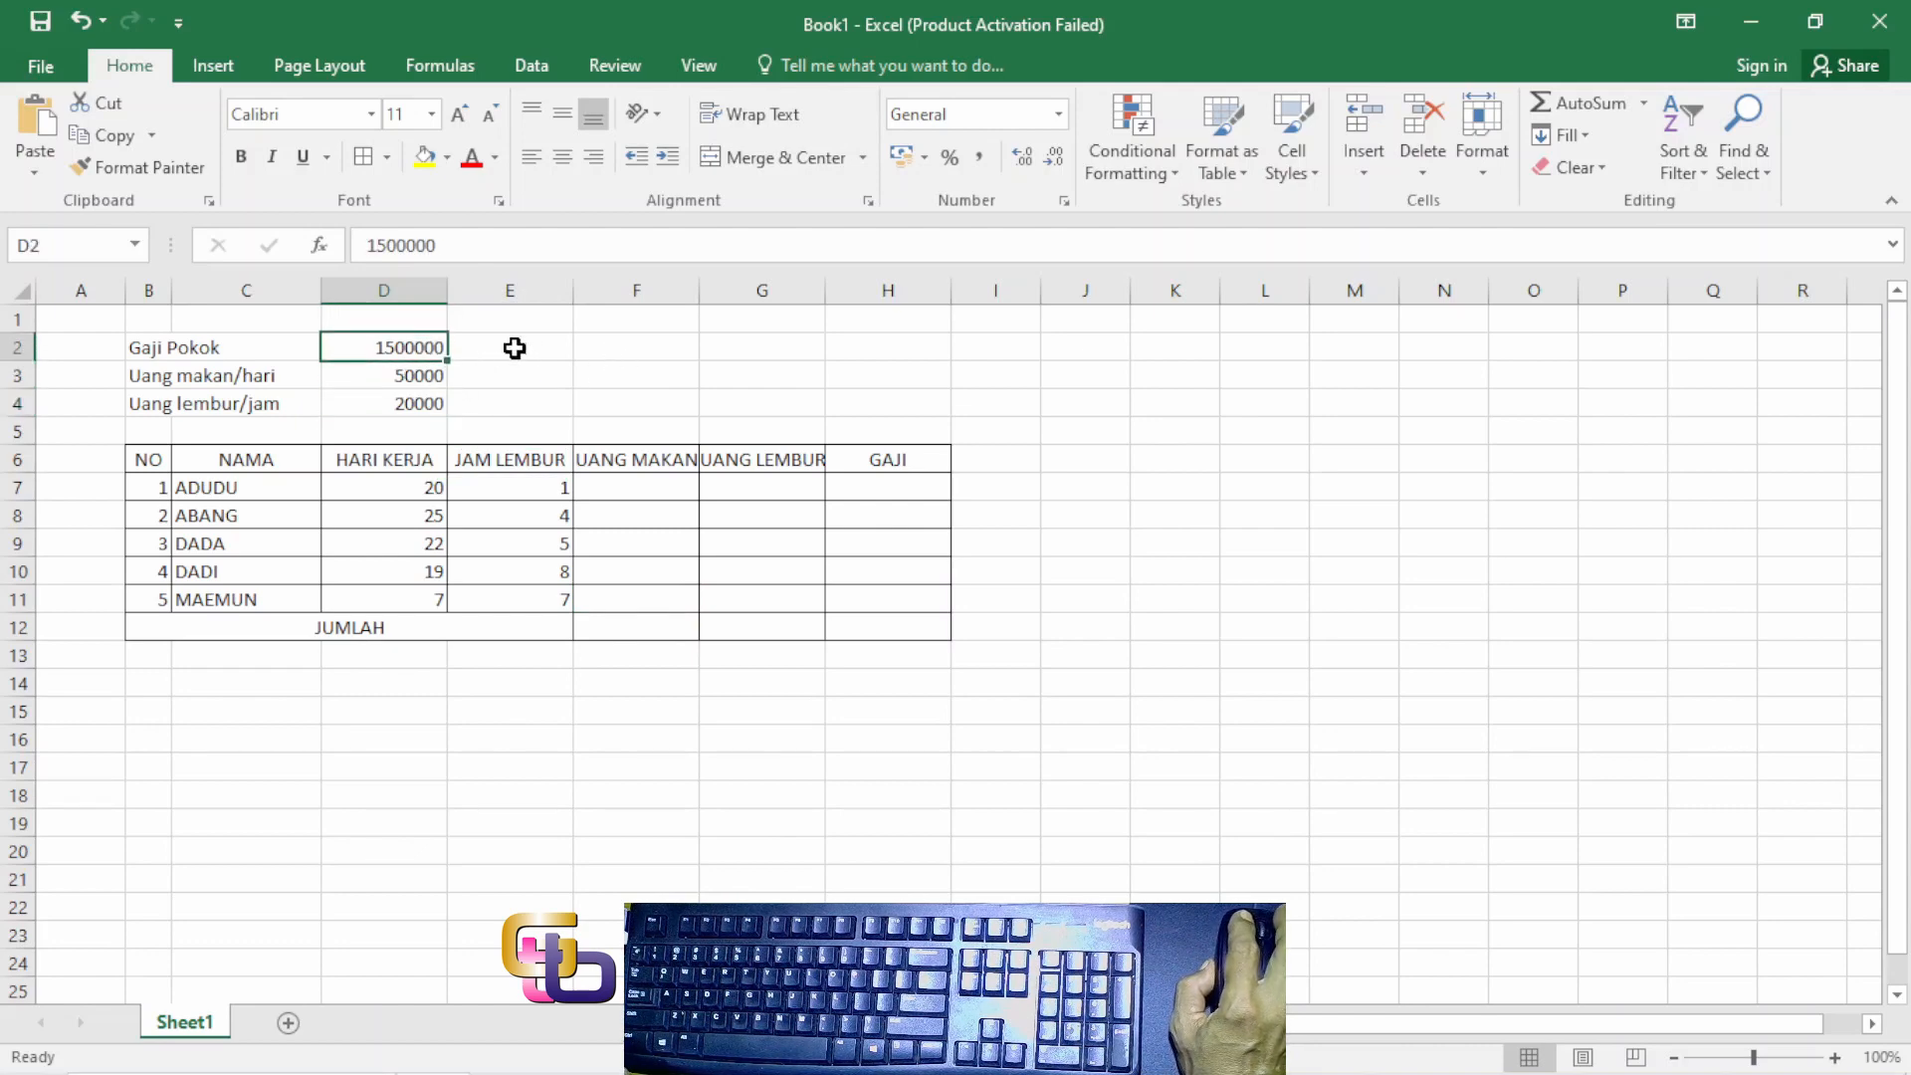
click(414, 376)
Step: Format the pay rates in D2:D4 with the comma style and two decimal places
click(415, 344)
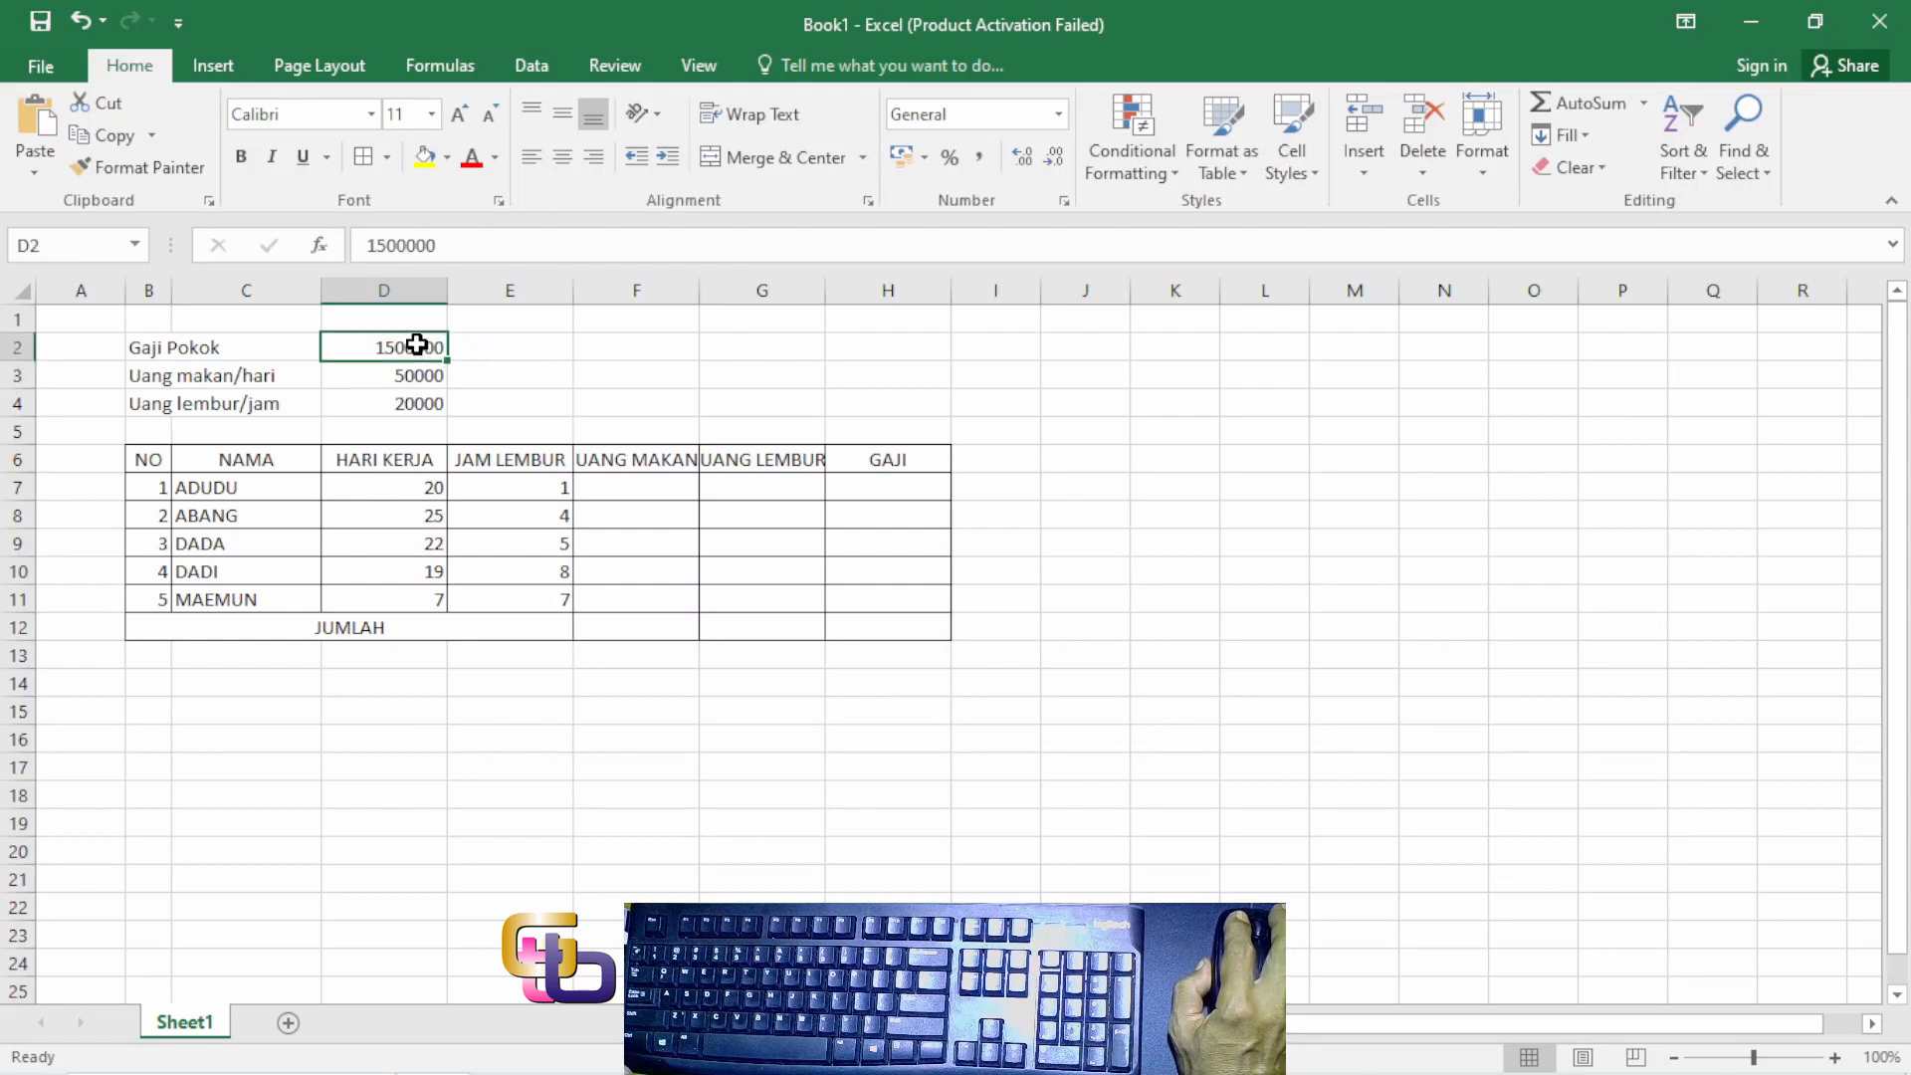
drag(416, 344, 418, 396)
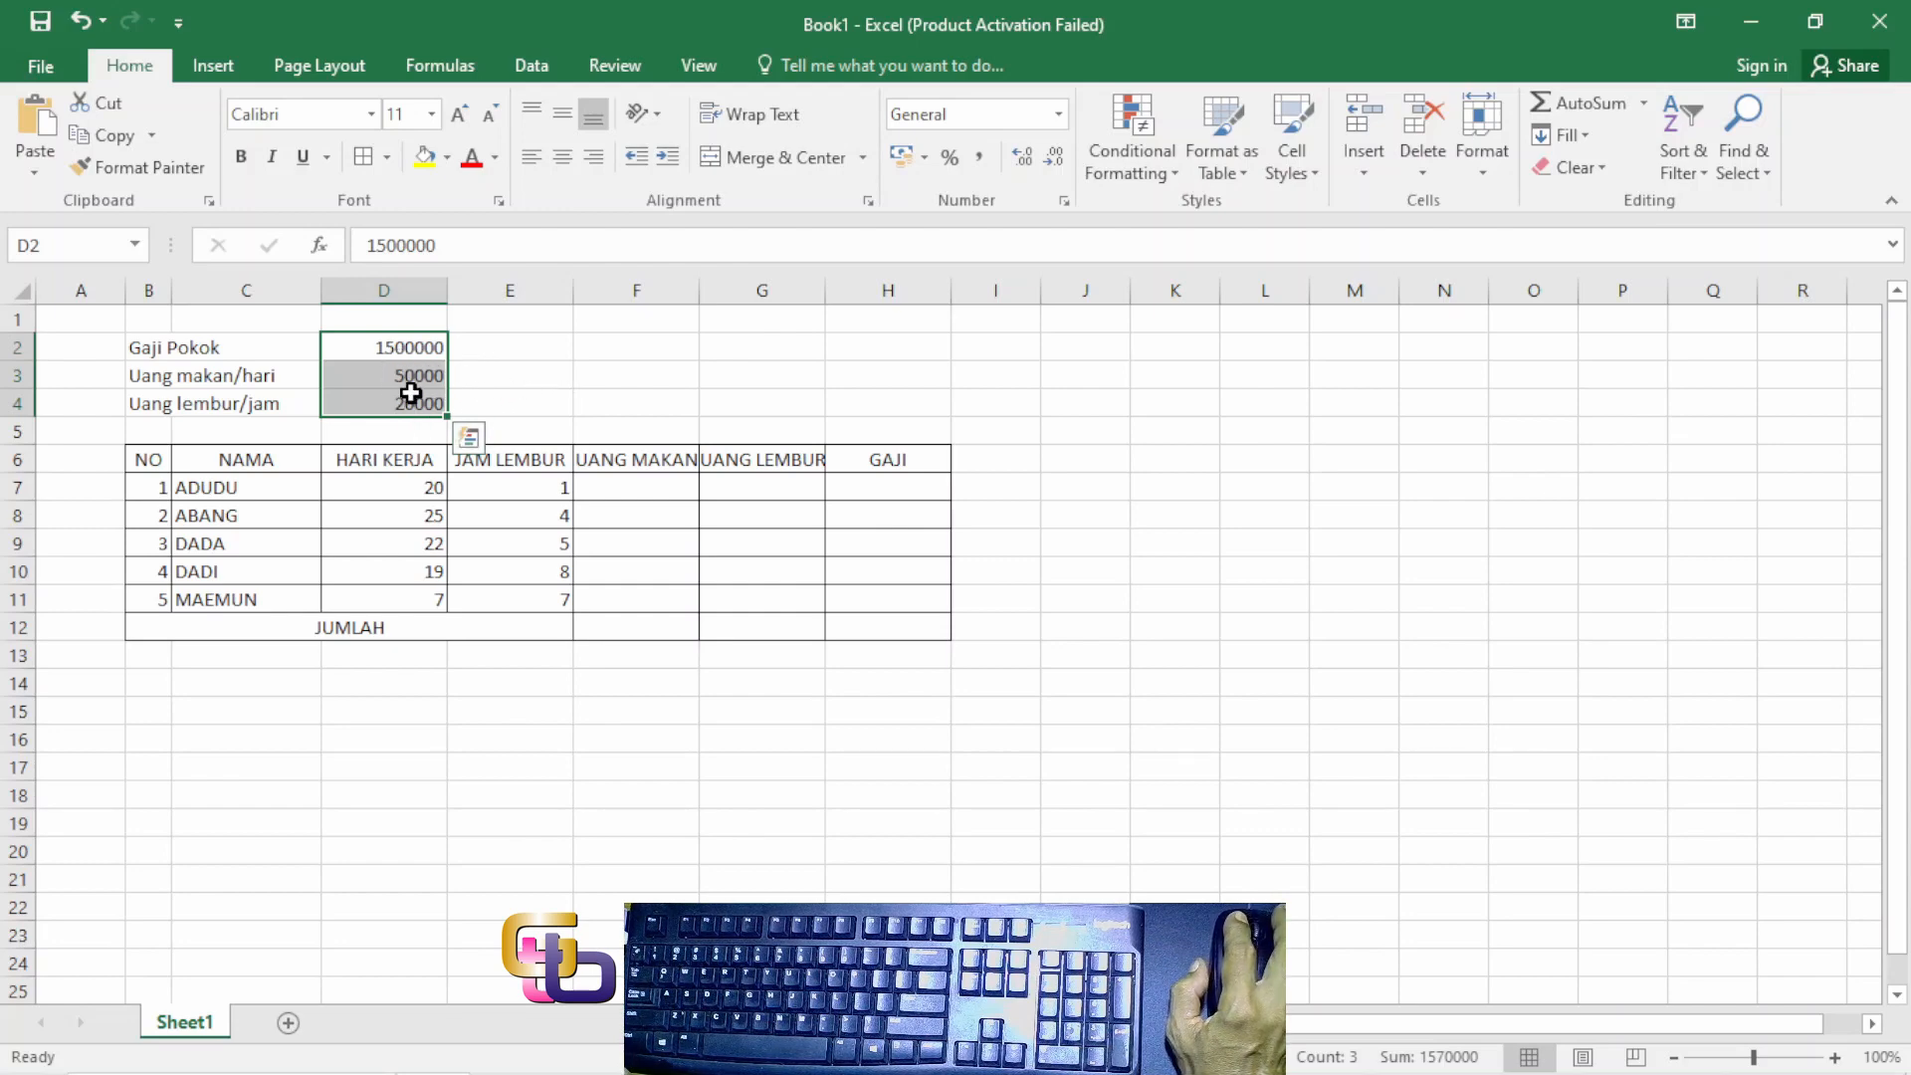
click(981, 159)
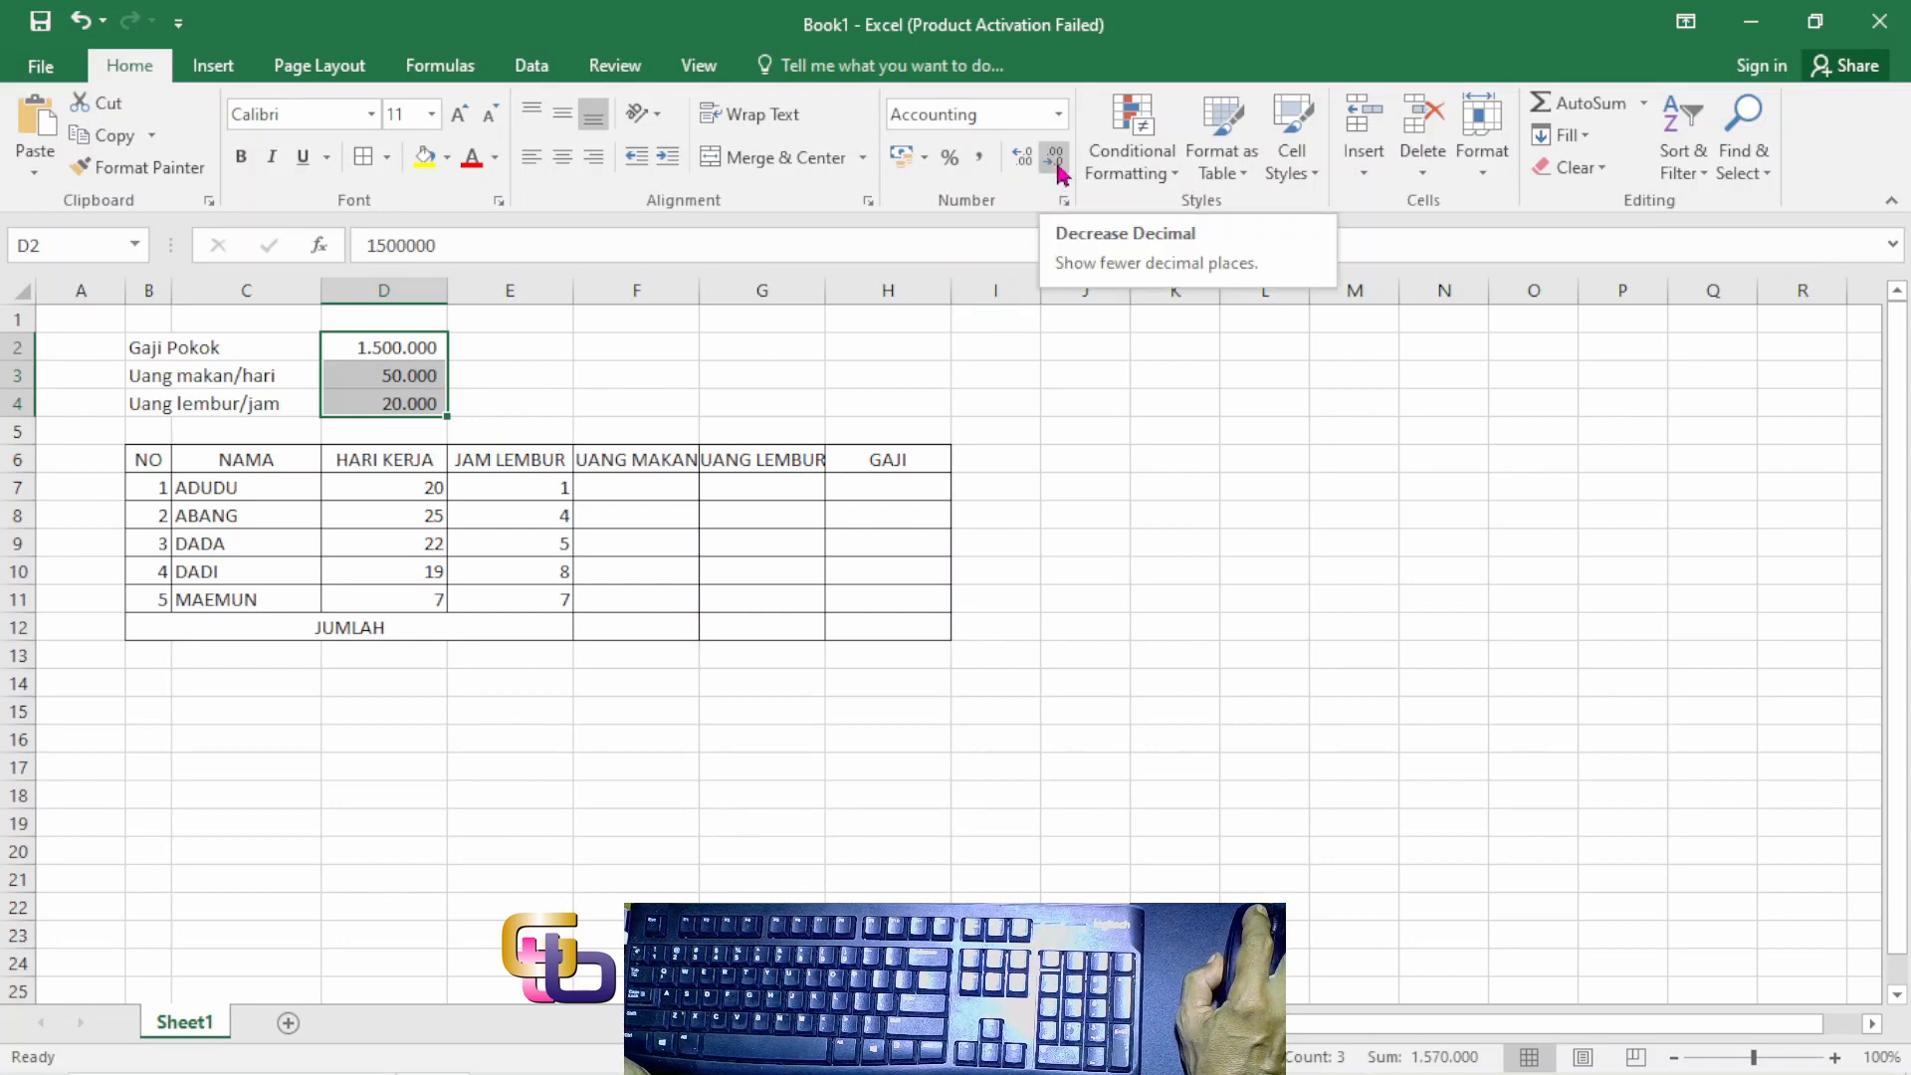
click(1024, 165)
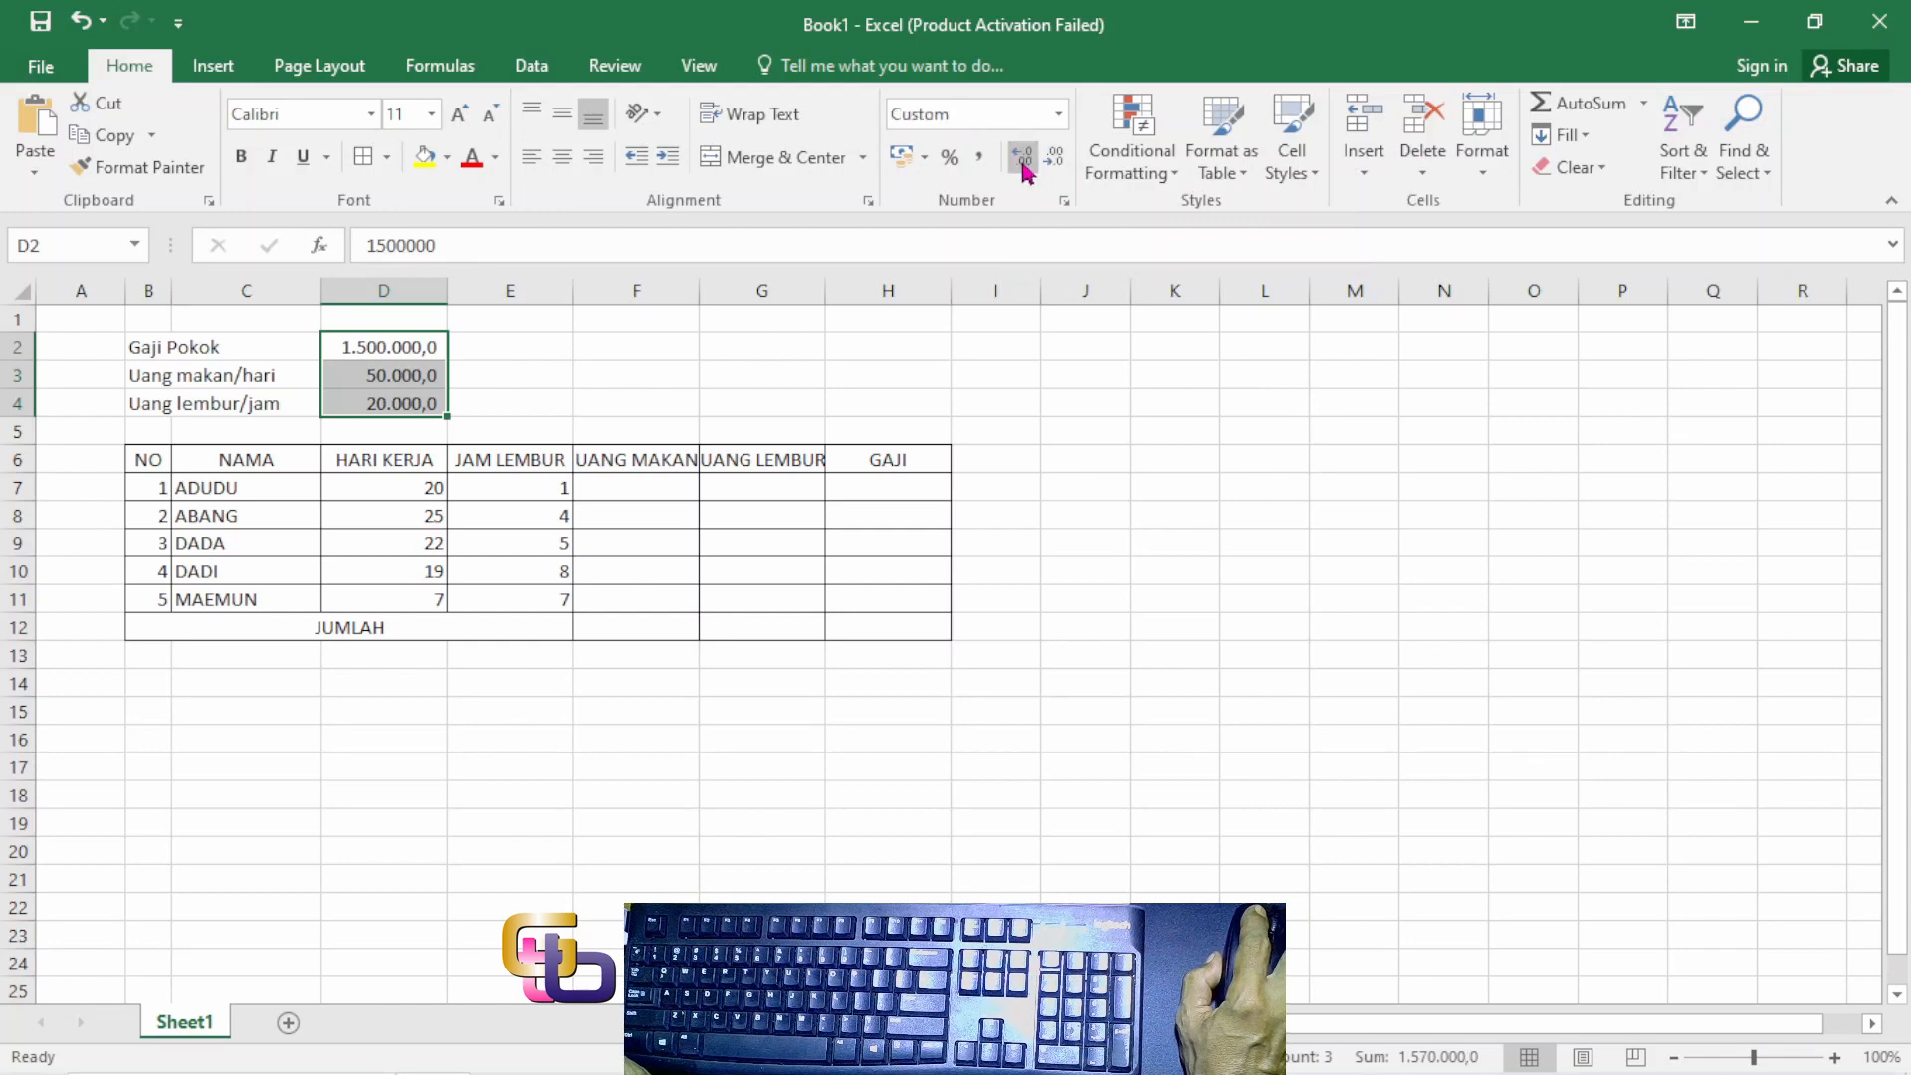
click(1024, 165)
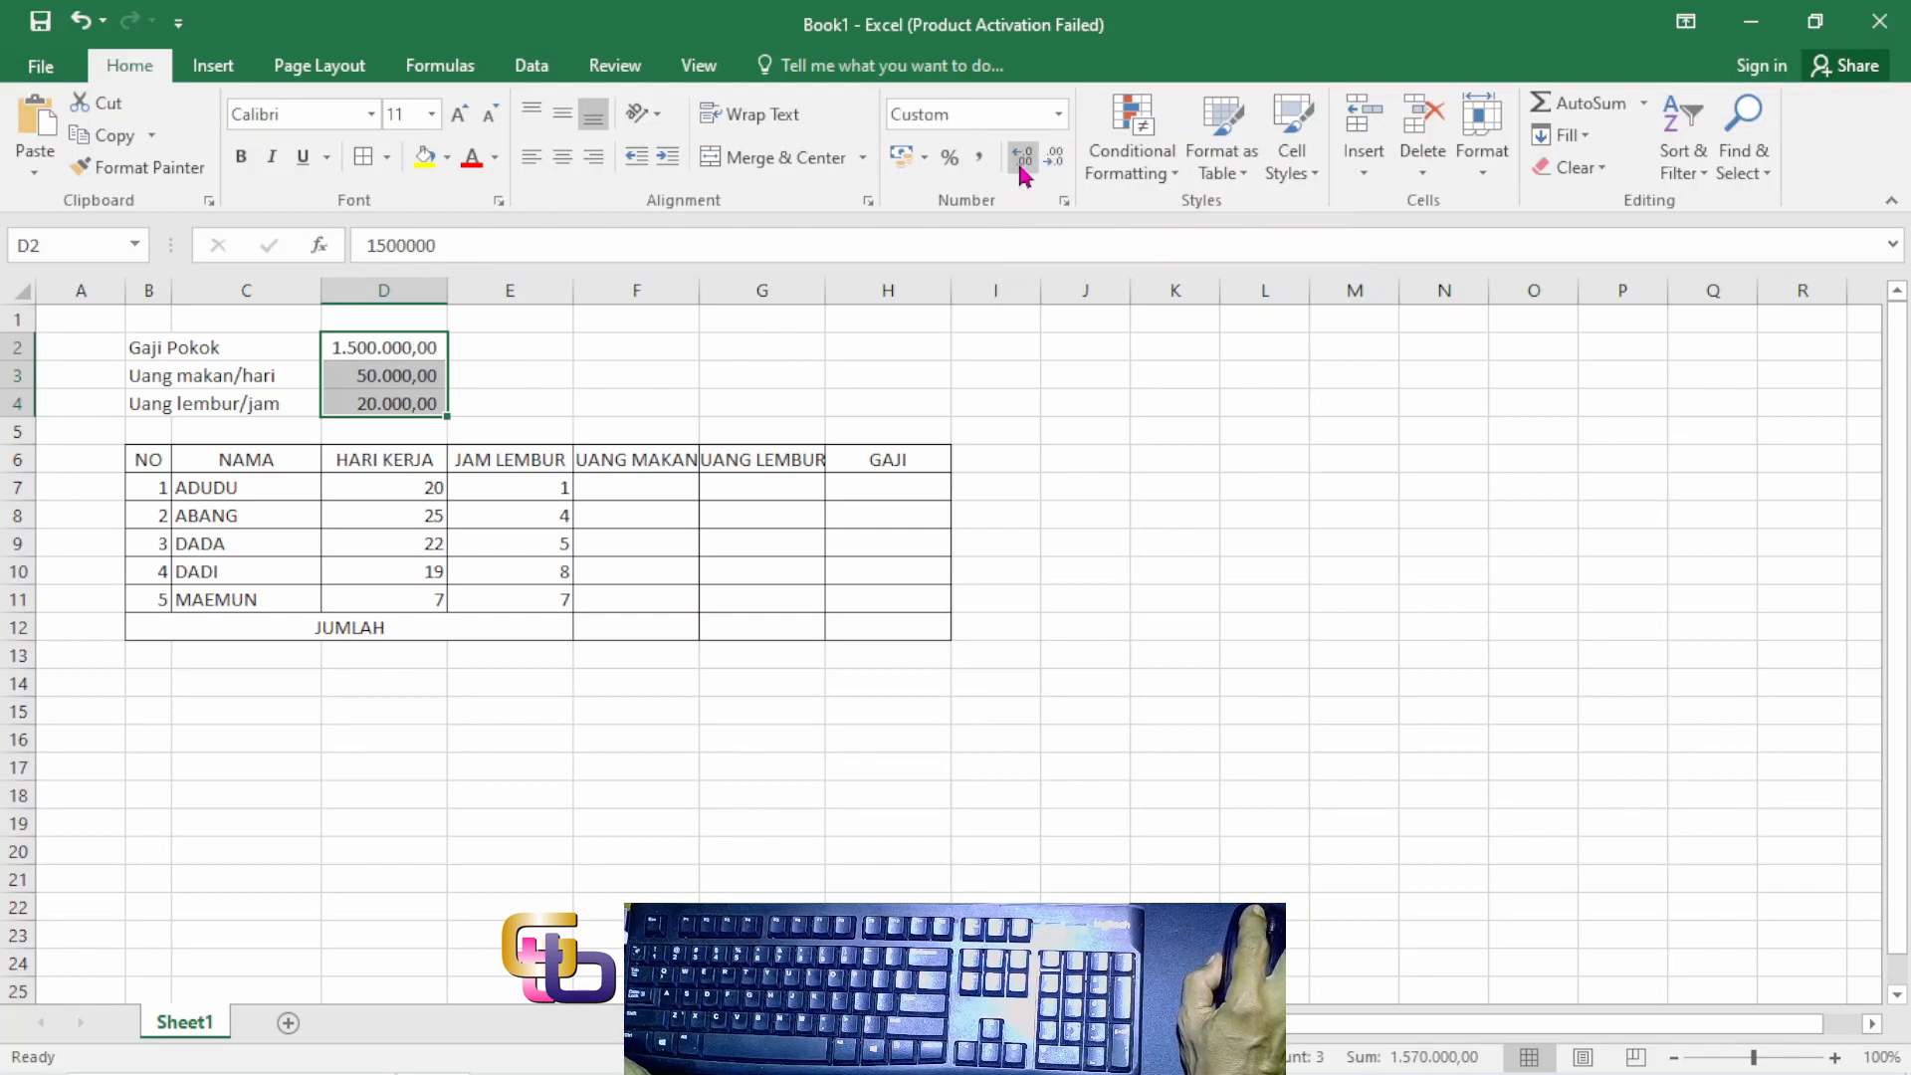
Step: Insert a new column before the UANG MAKAN column F
click(666, 487)
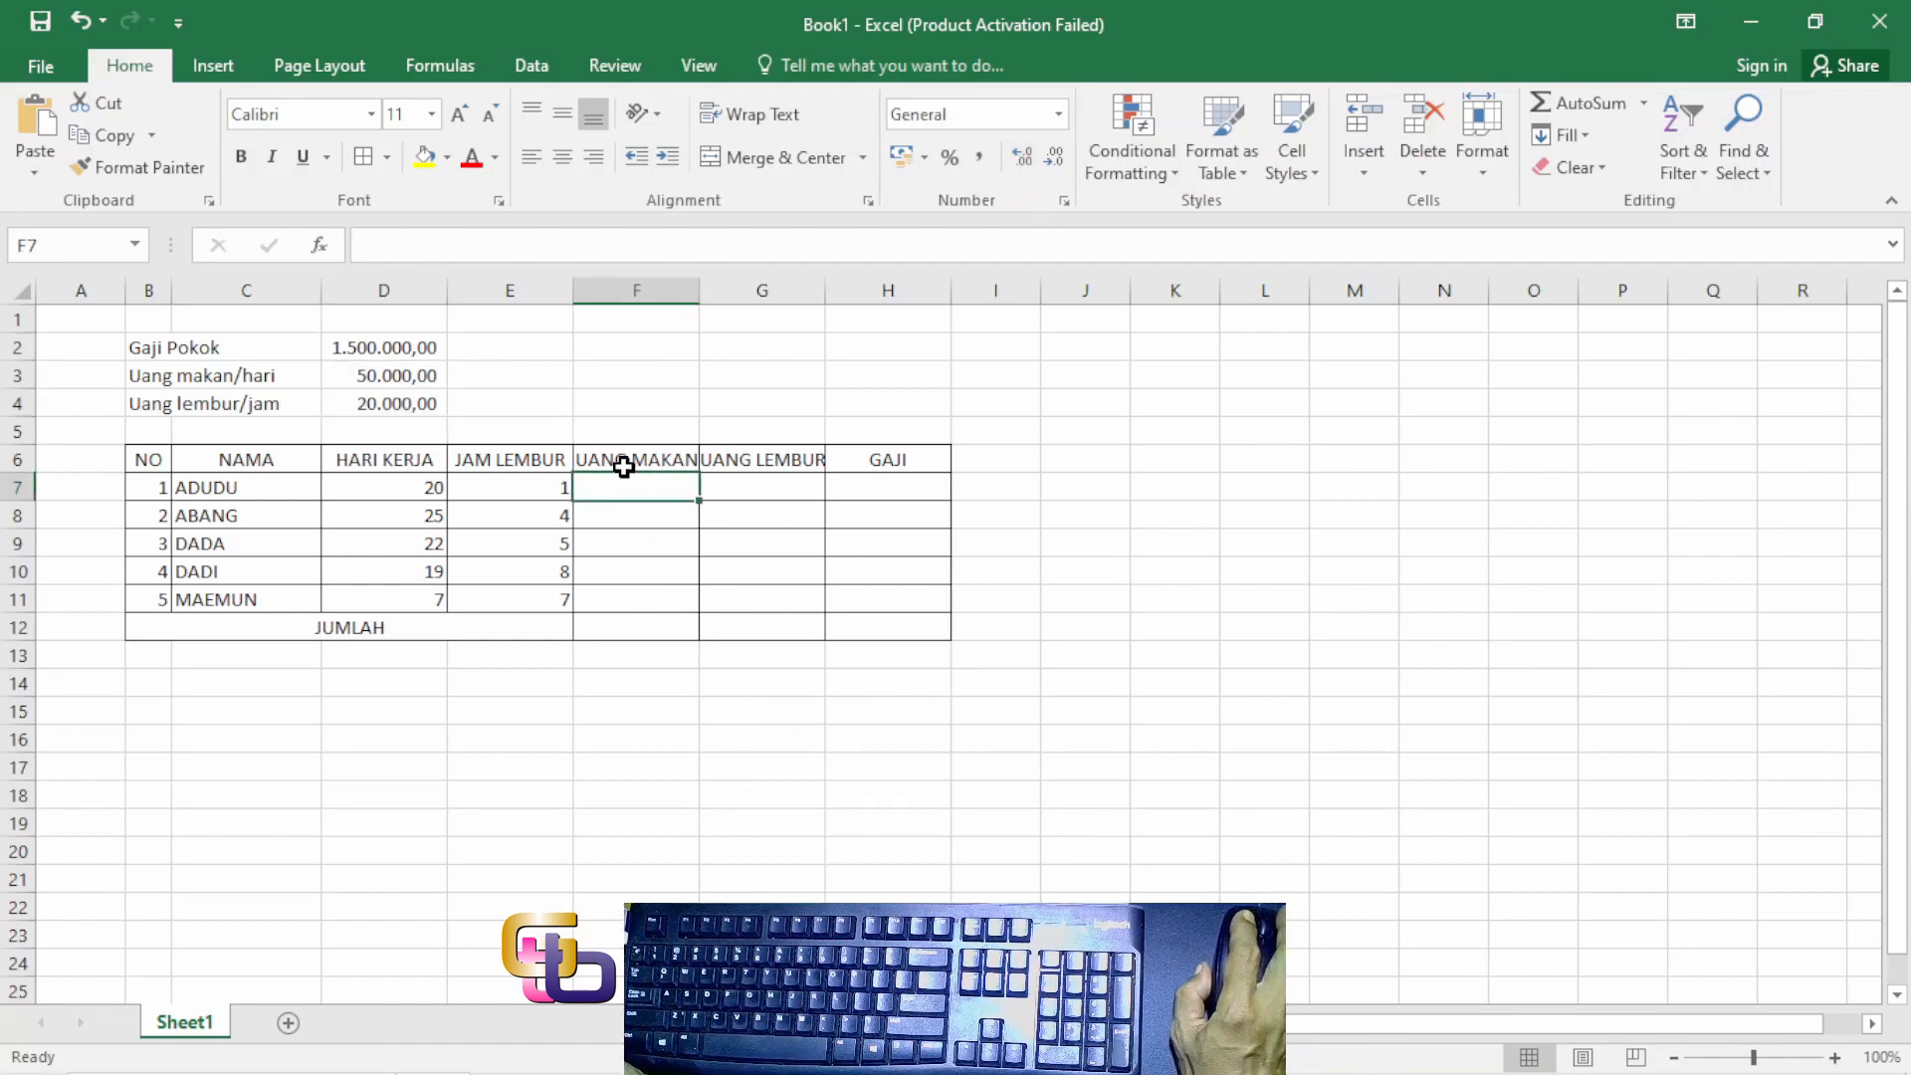
click(649, 515)
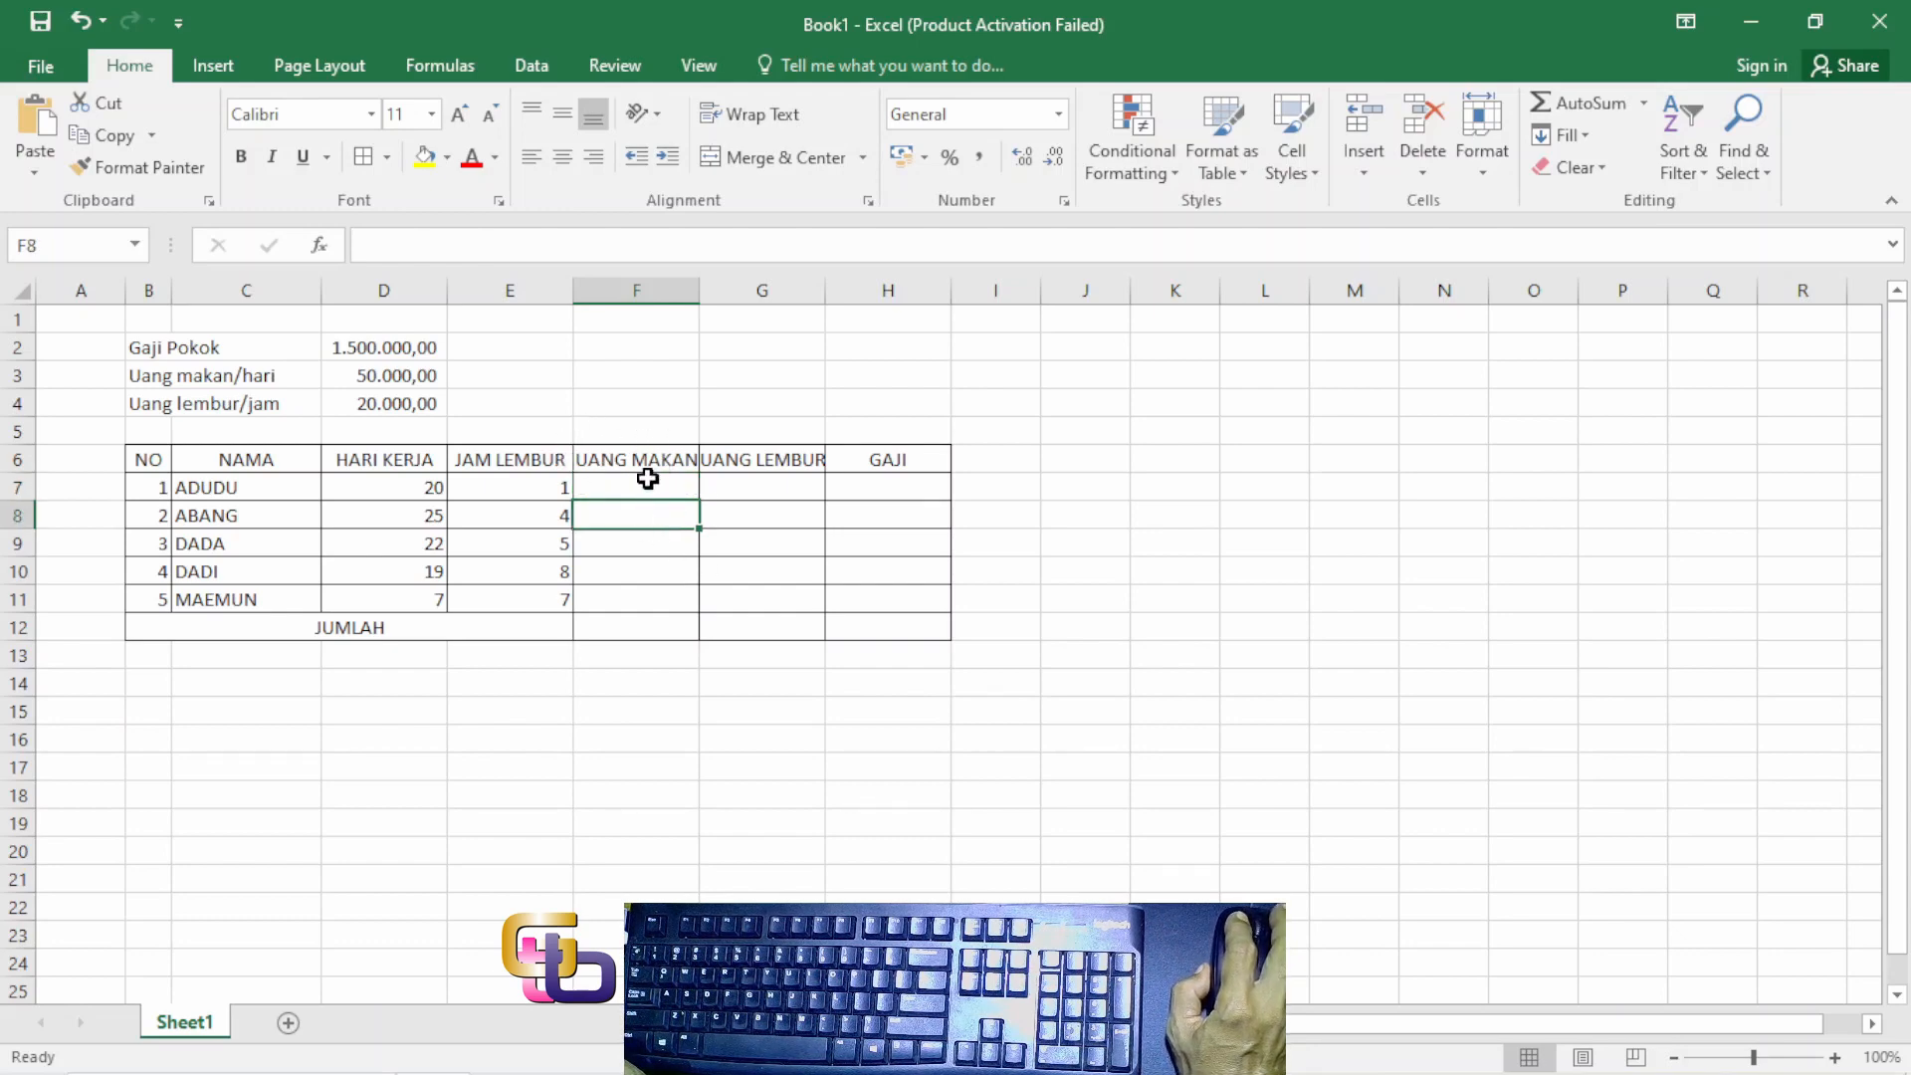
click(648, 430)
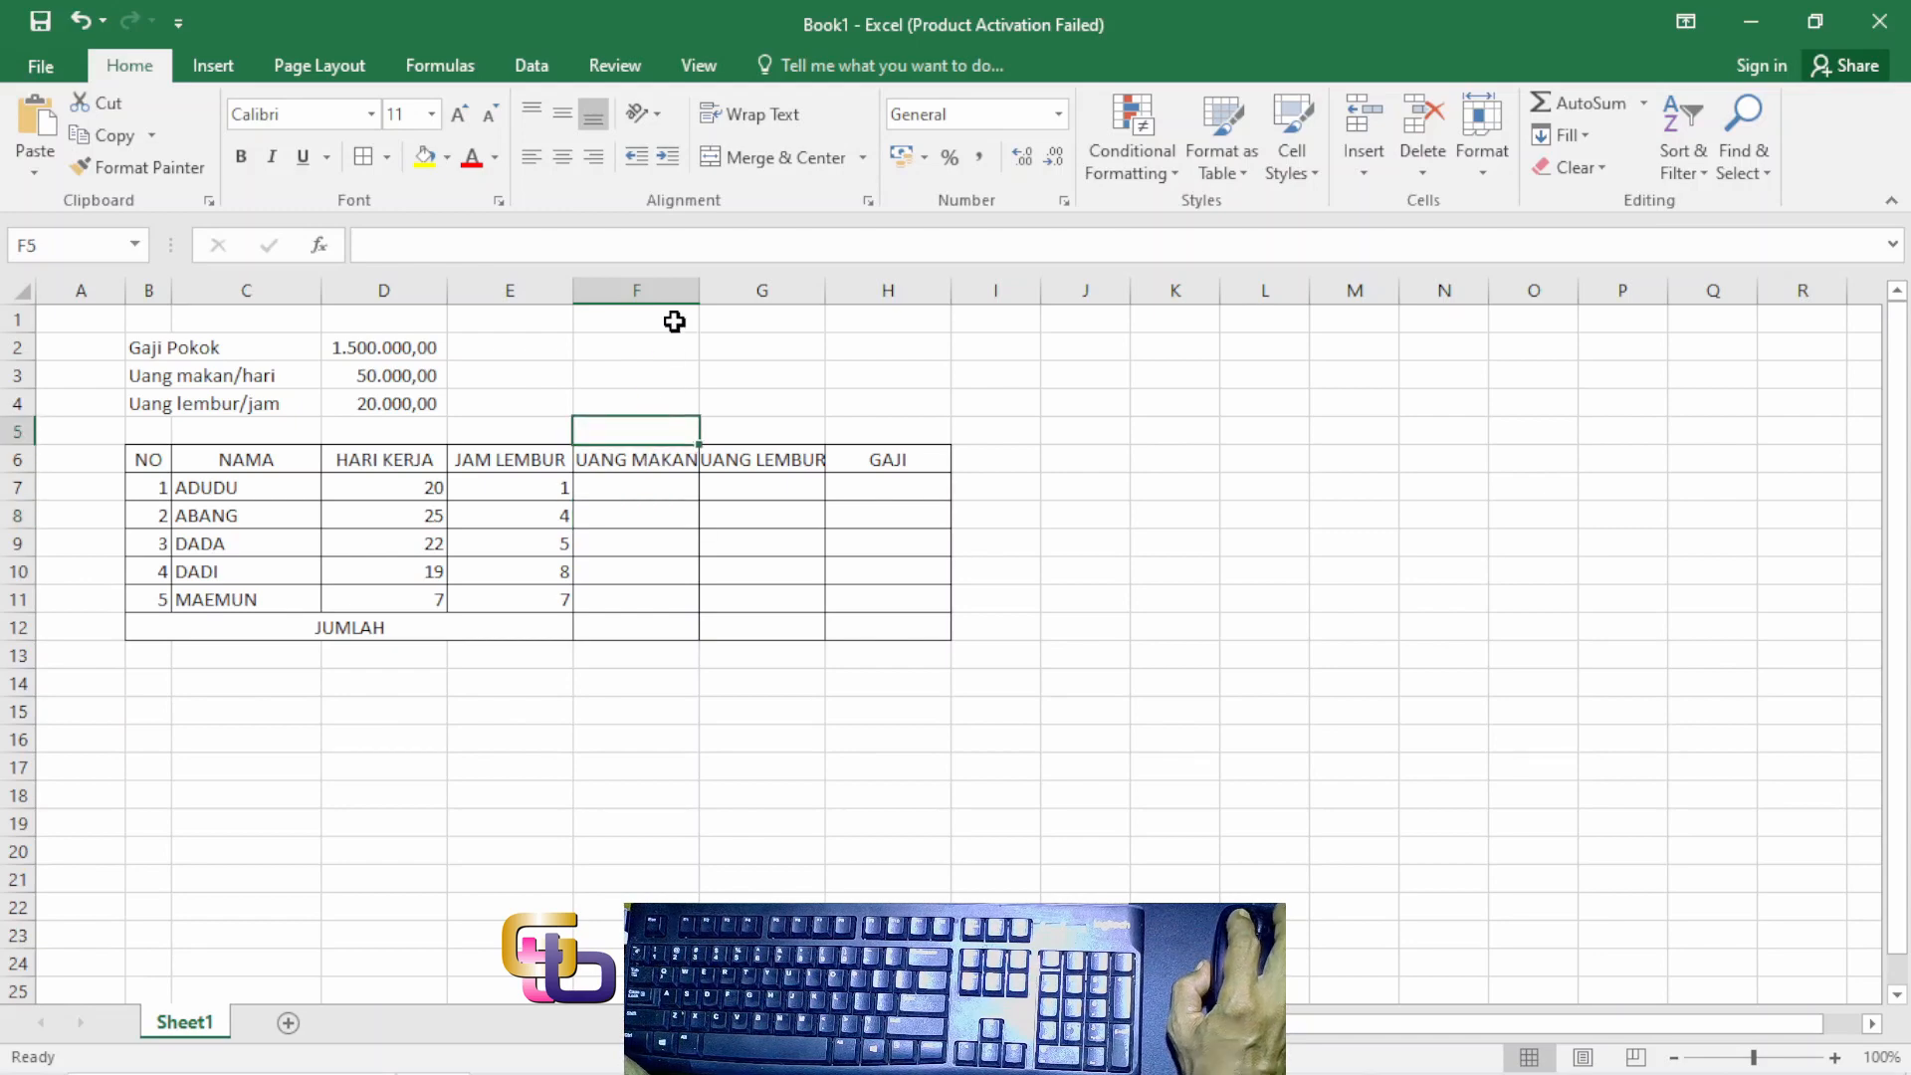
click(645, 289)
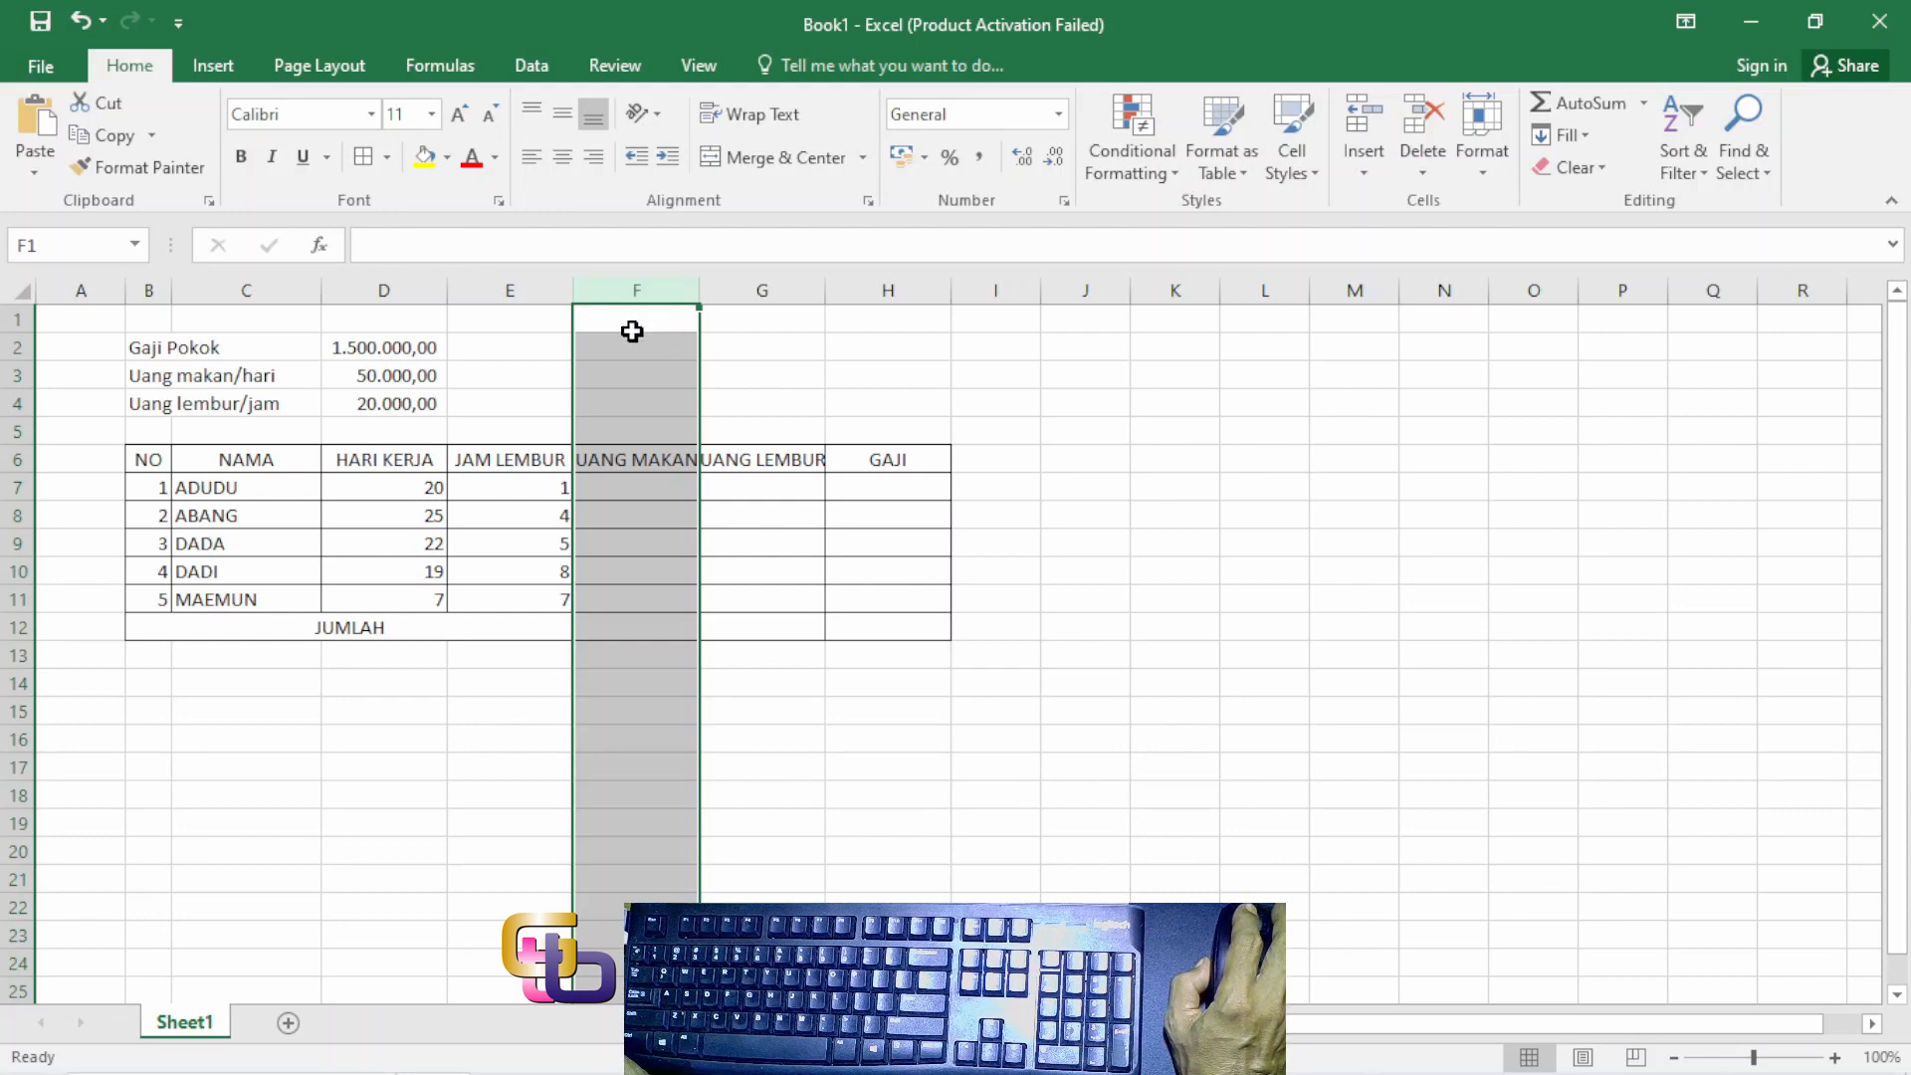
right_click(631, 373)
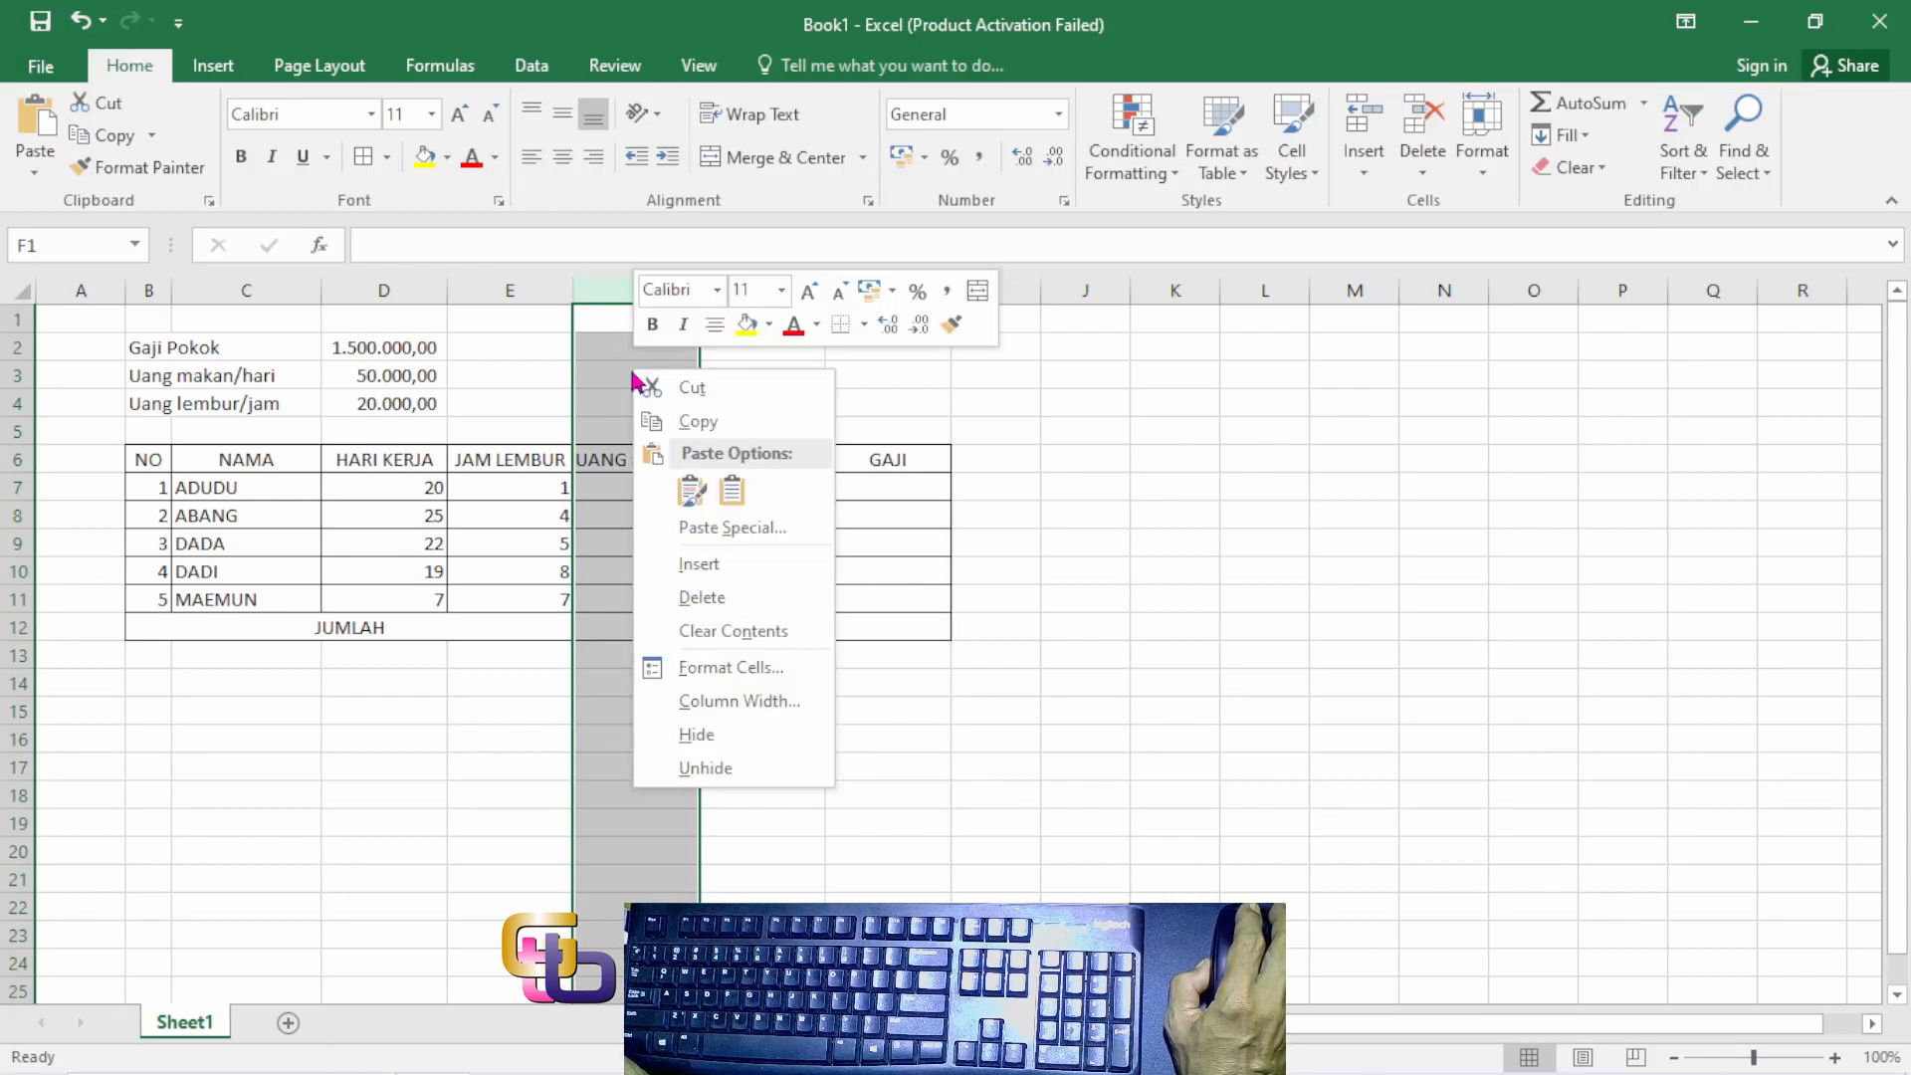
click(686, 564)
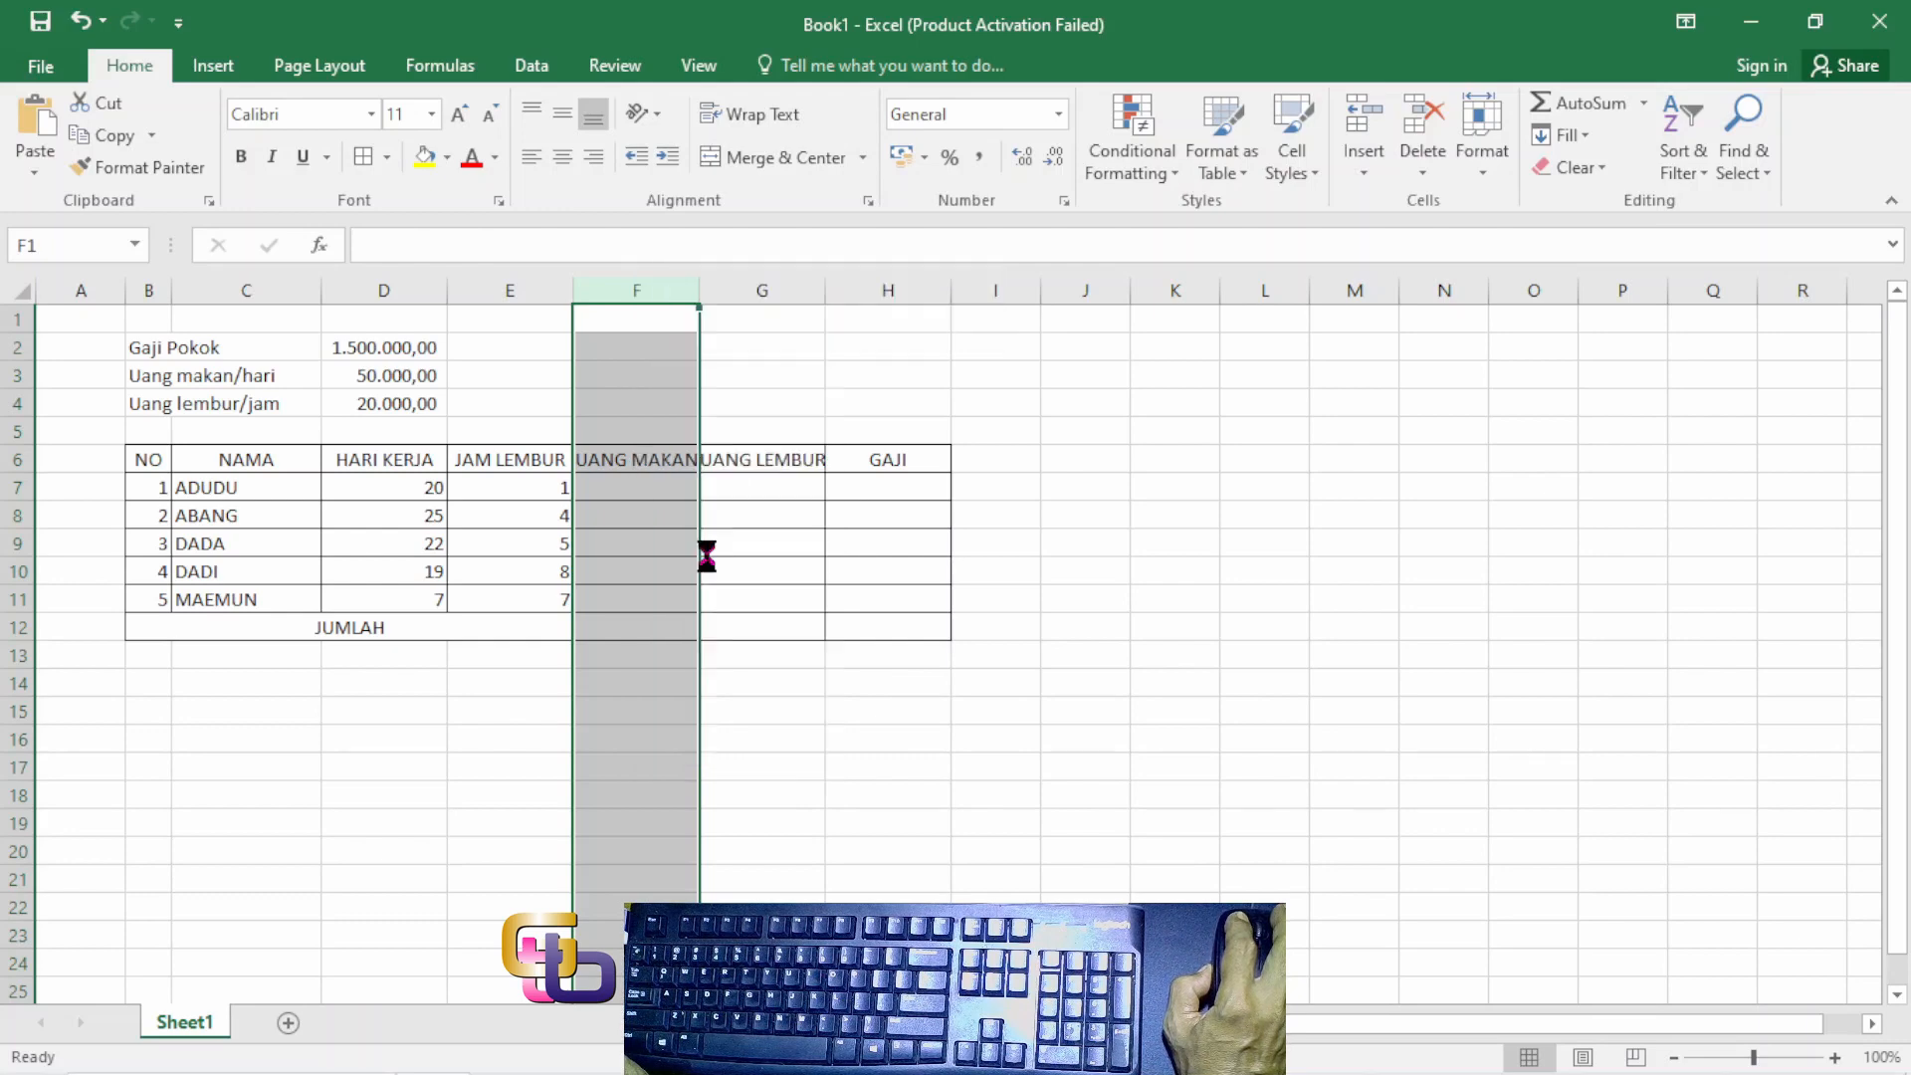
Step: Enter the heading GAJI POKOK in cell F6 of the new column
click(631, 488)
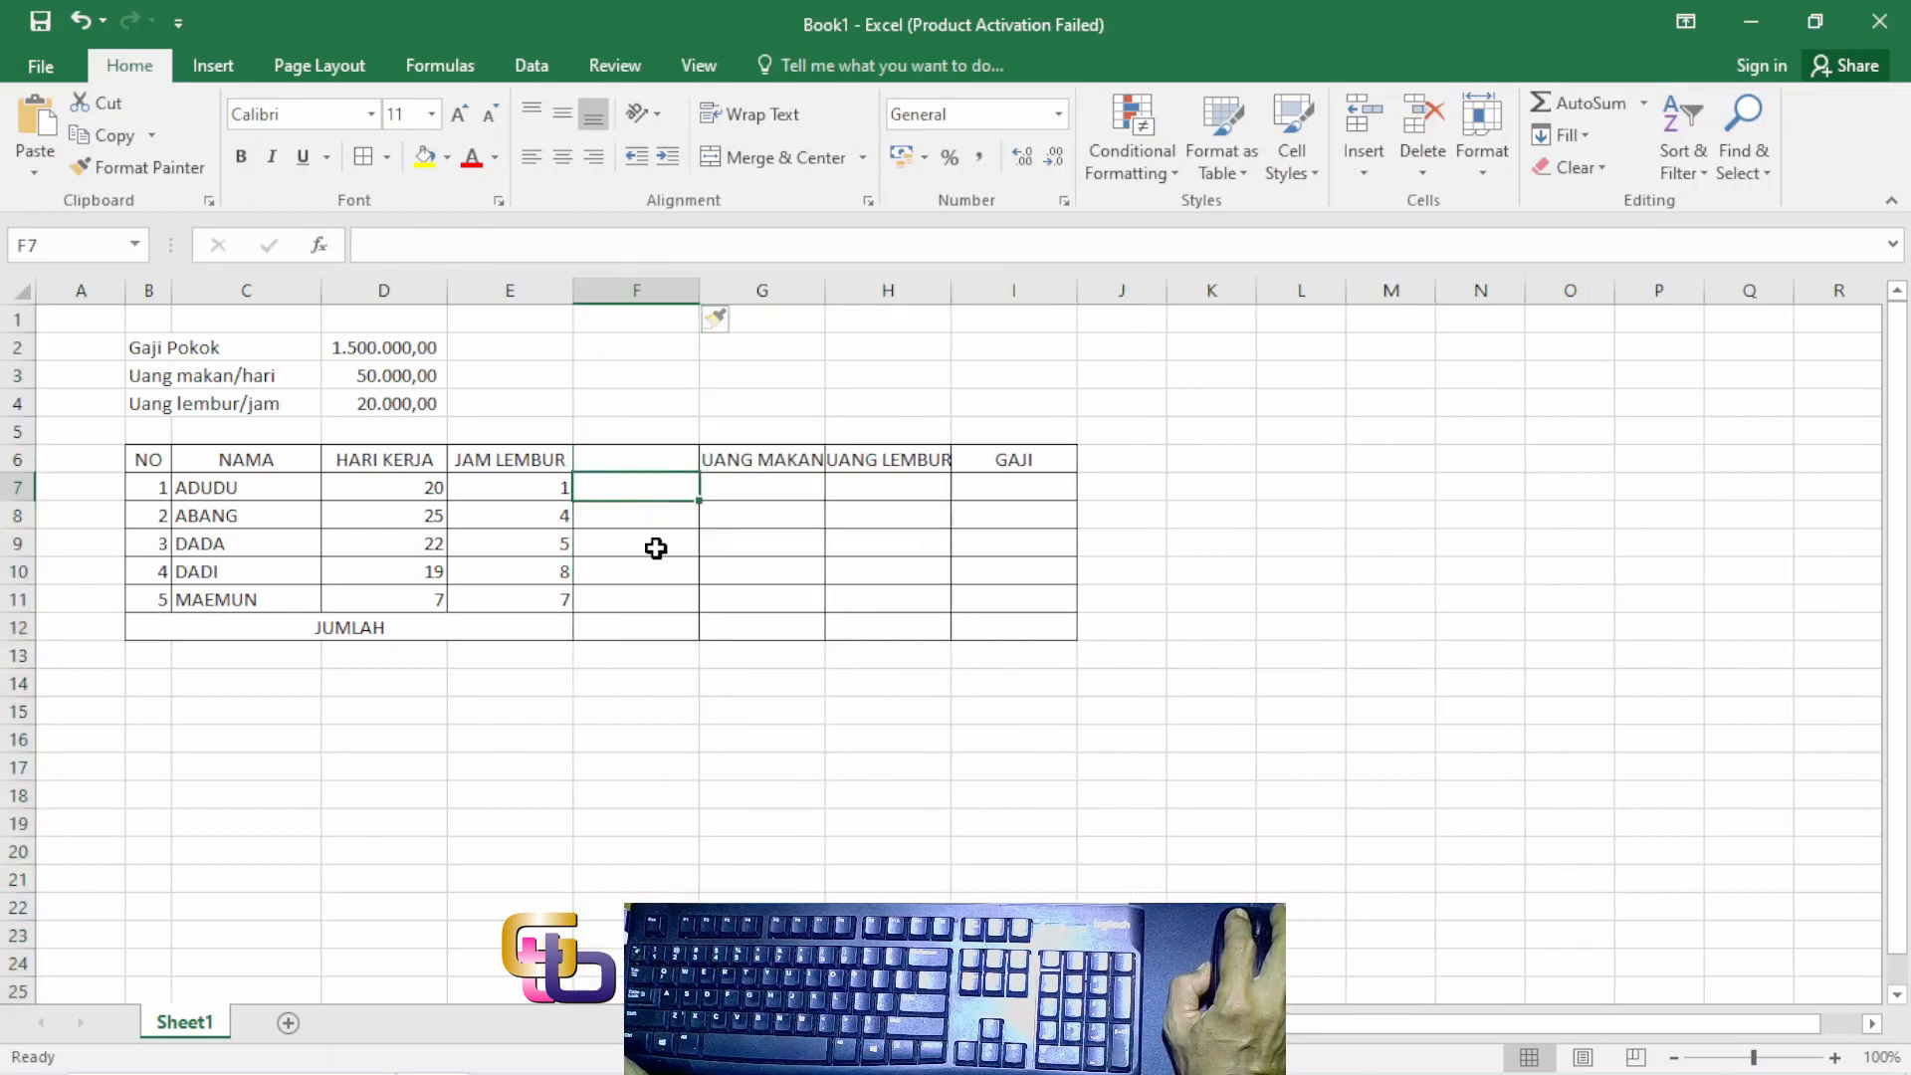
click(652, 451)
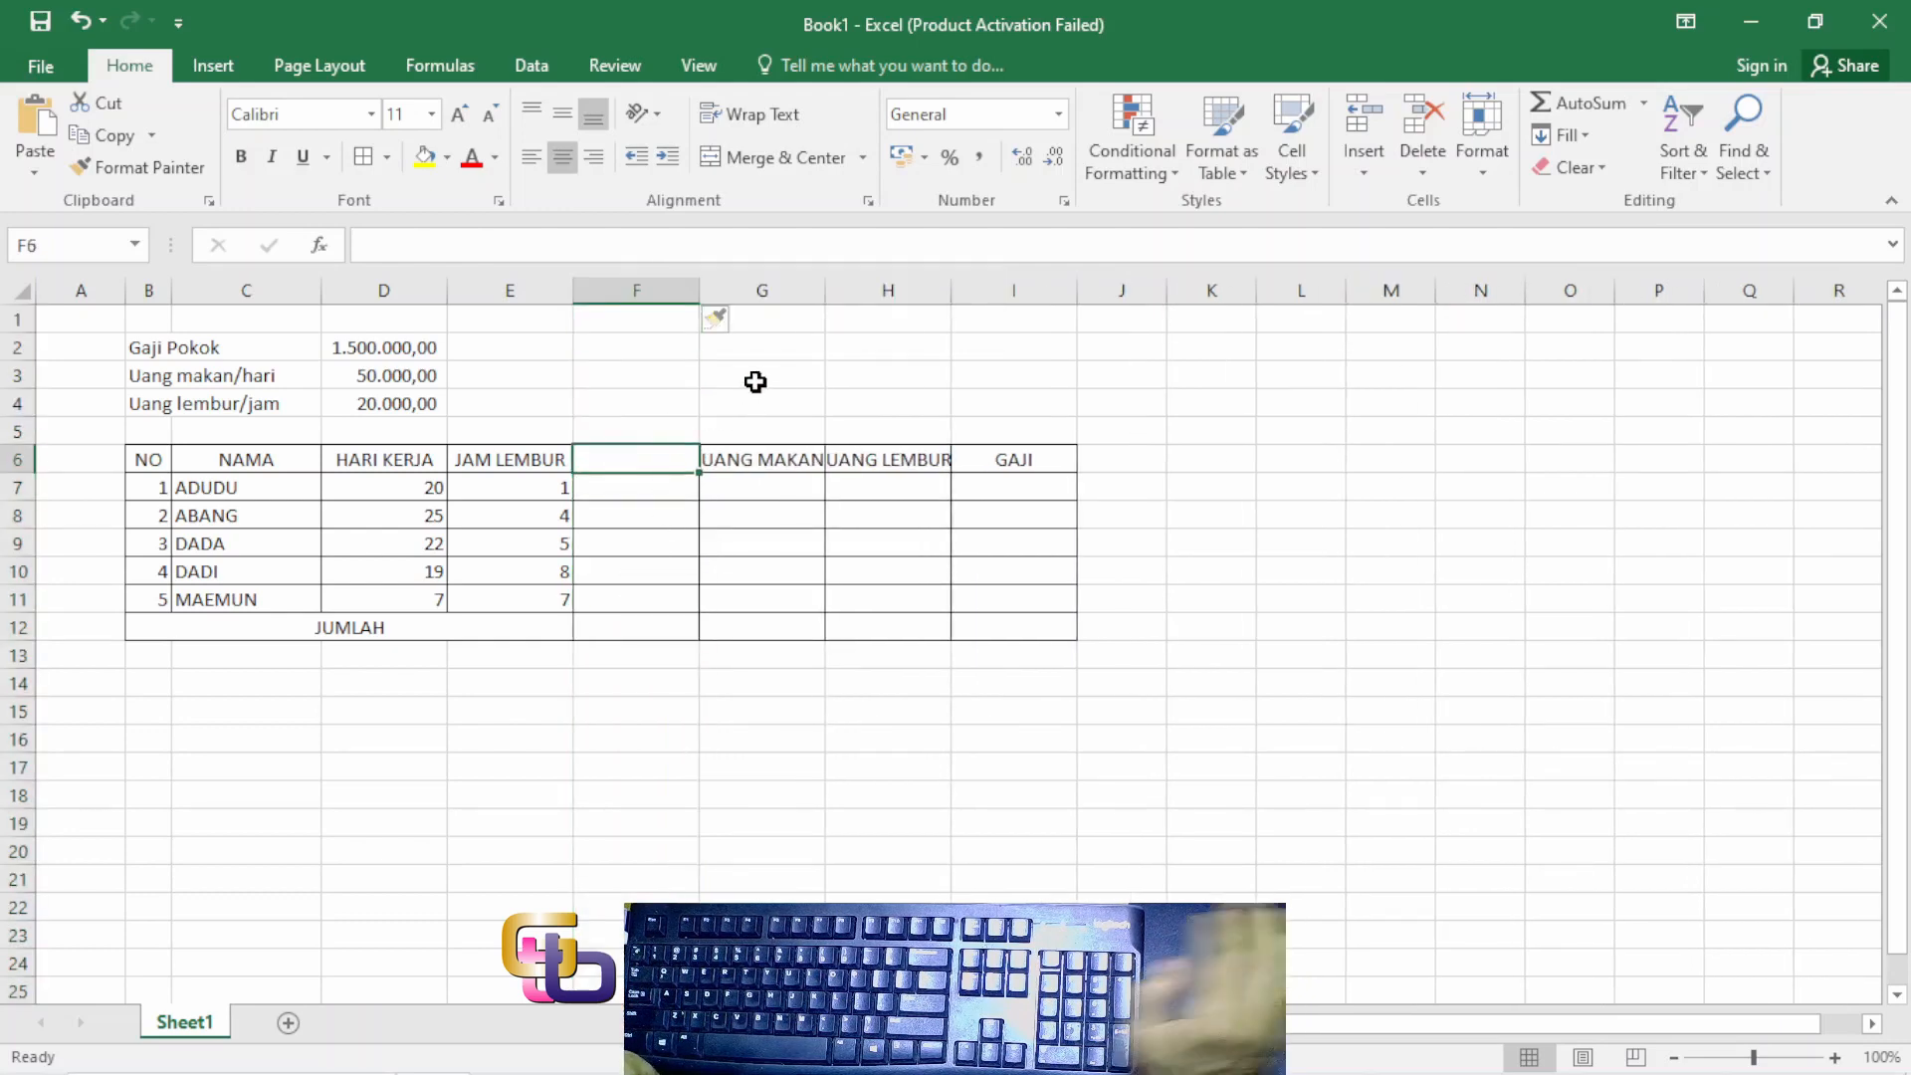
text(GAJI )
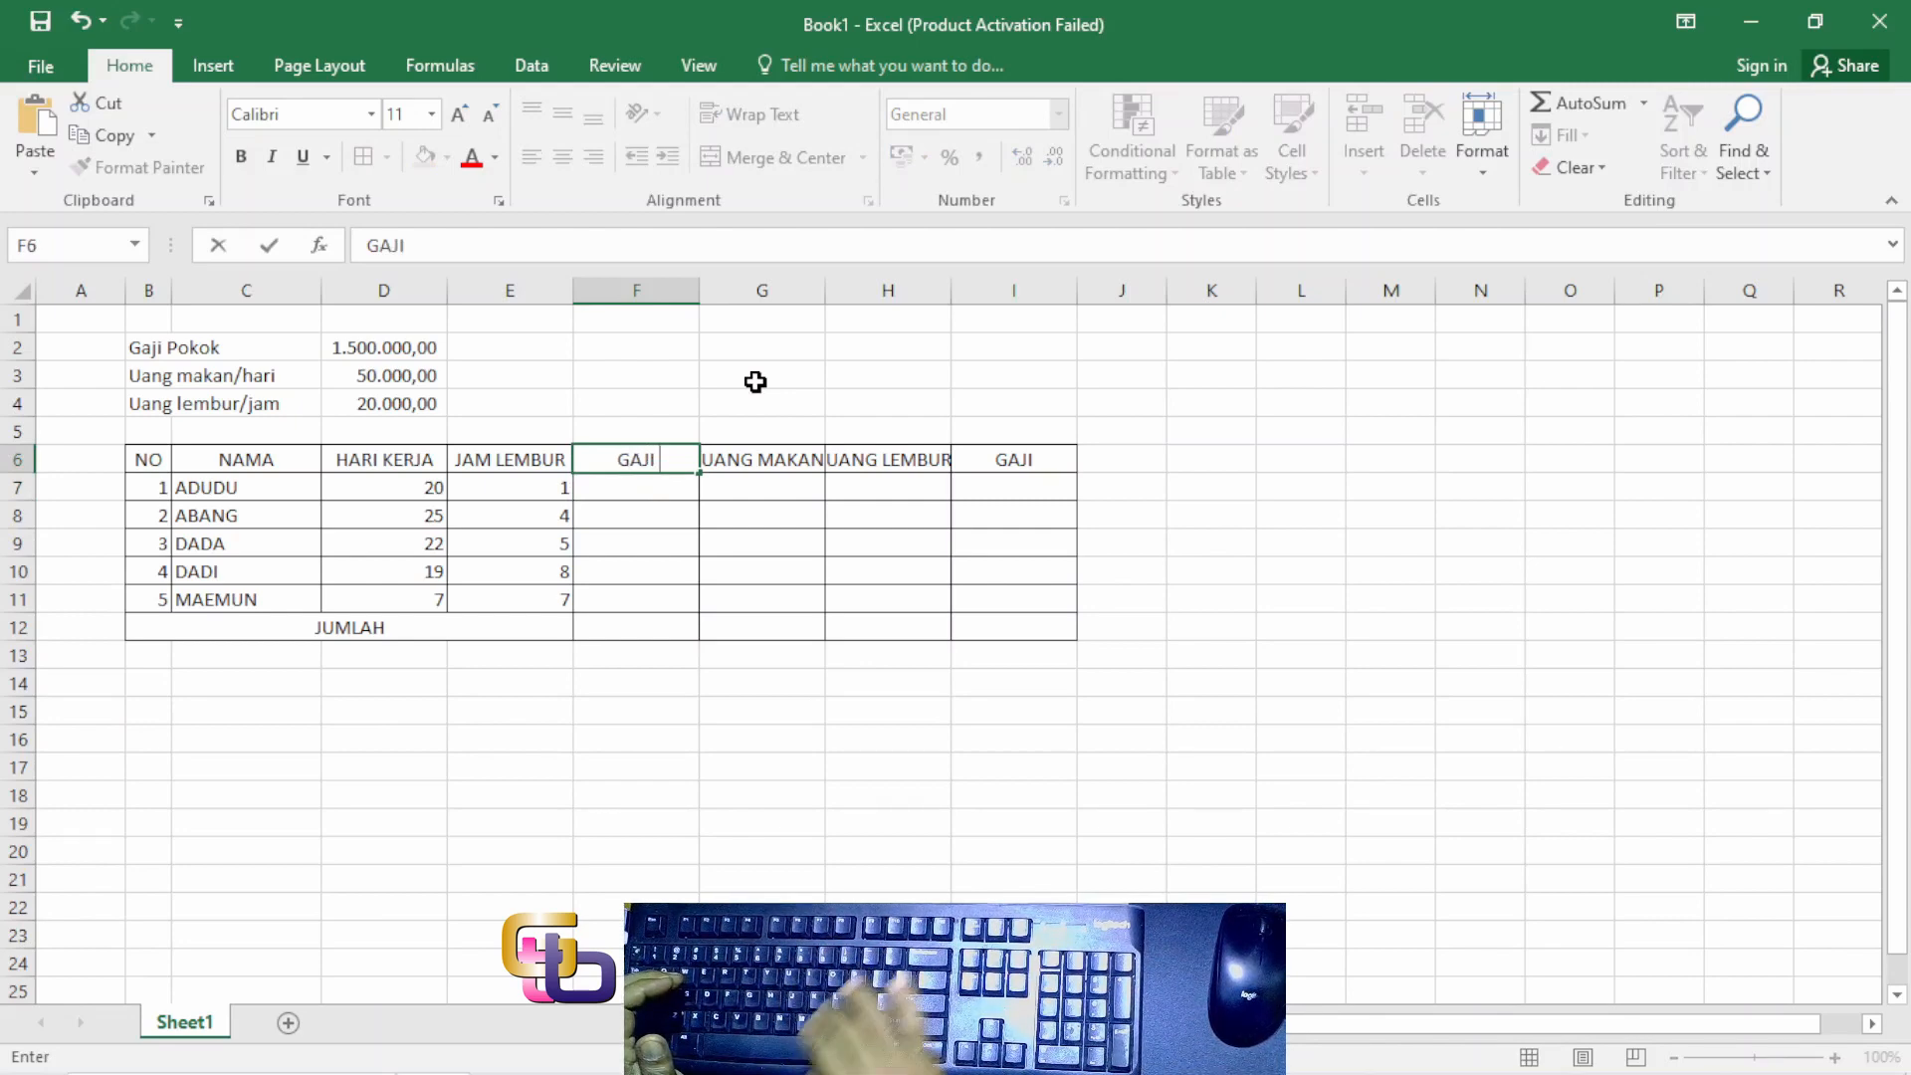
text(POKOK)
key(Return)
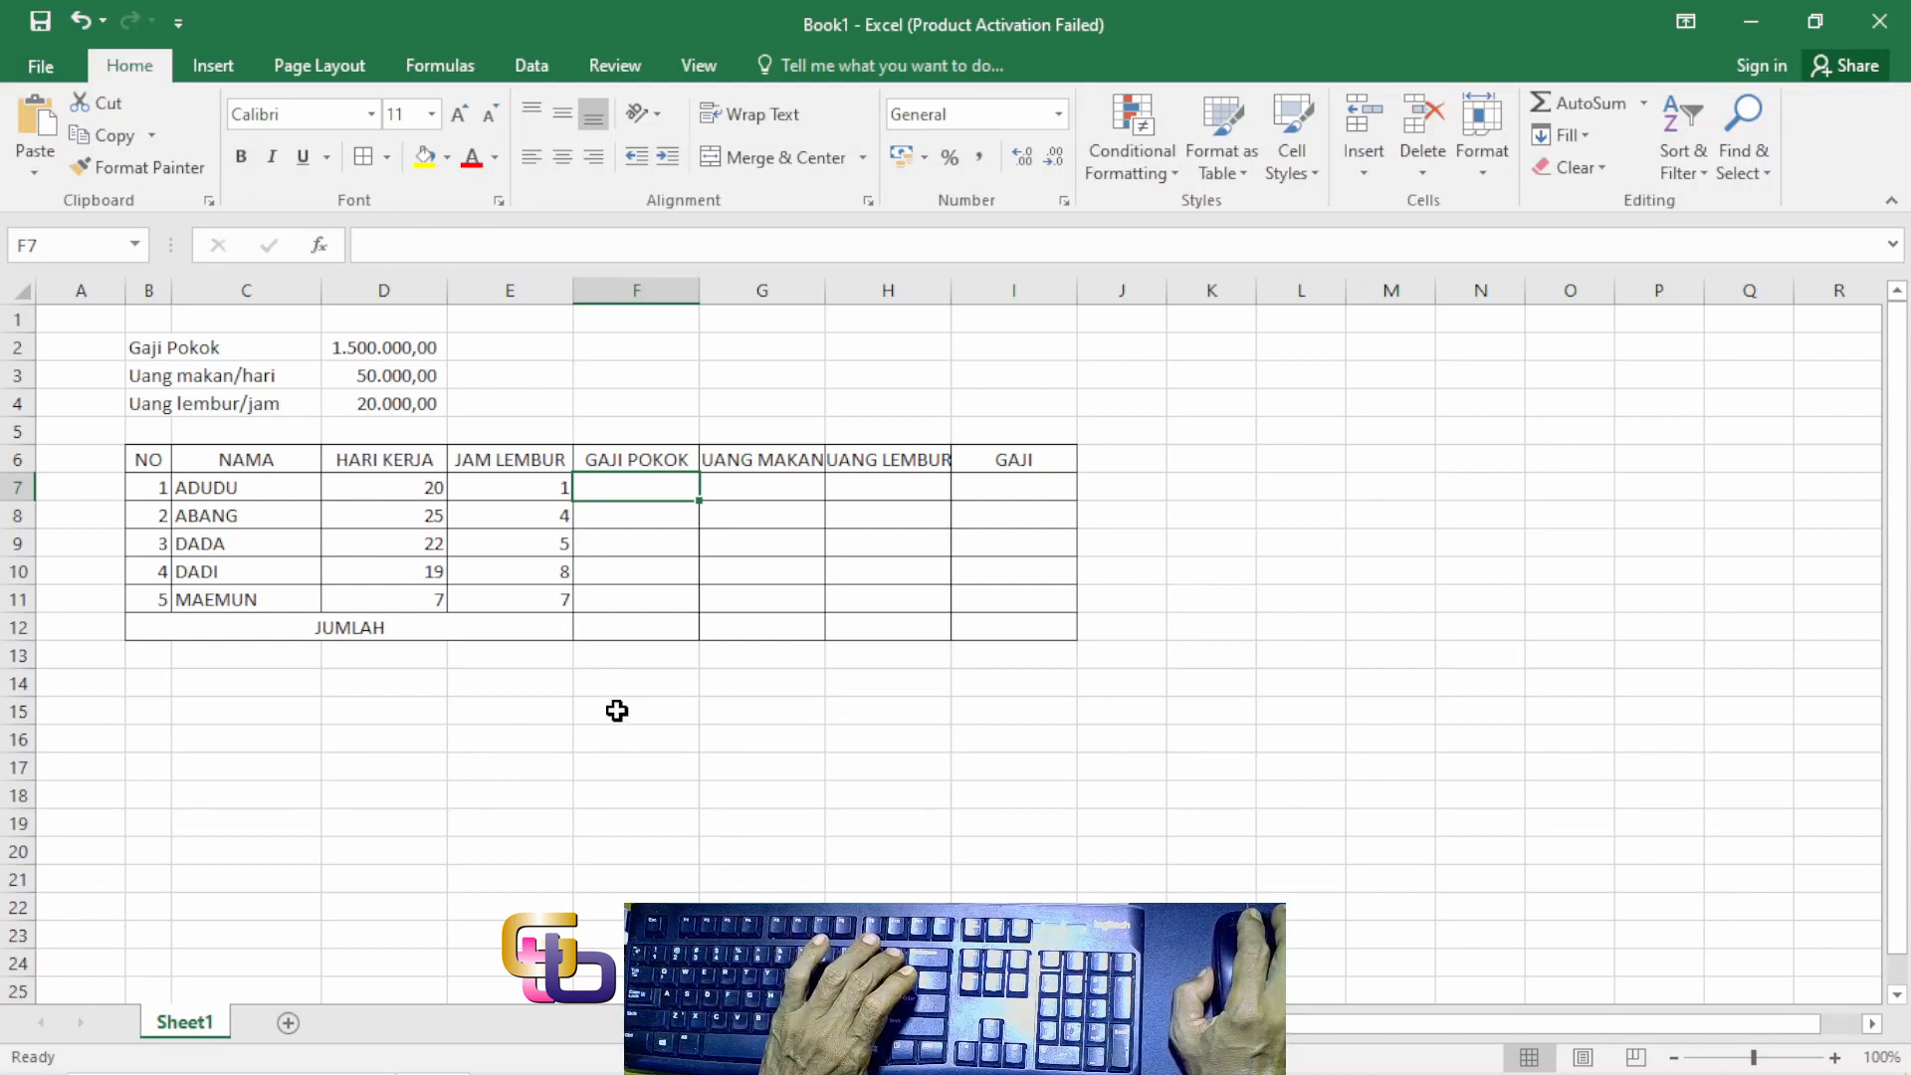
Step: Enter the formula =D2 in F7 to pull in the base pay for the first employee
text(=)
click(383, 344)
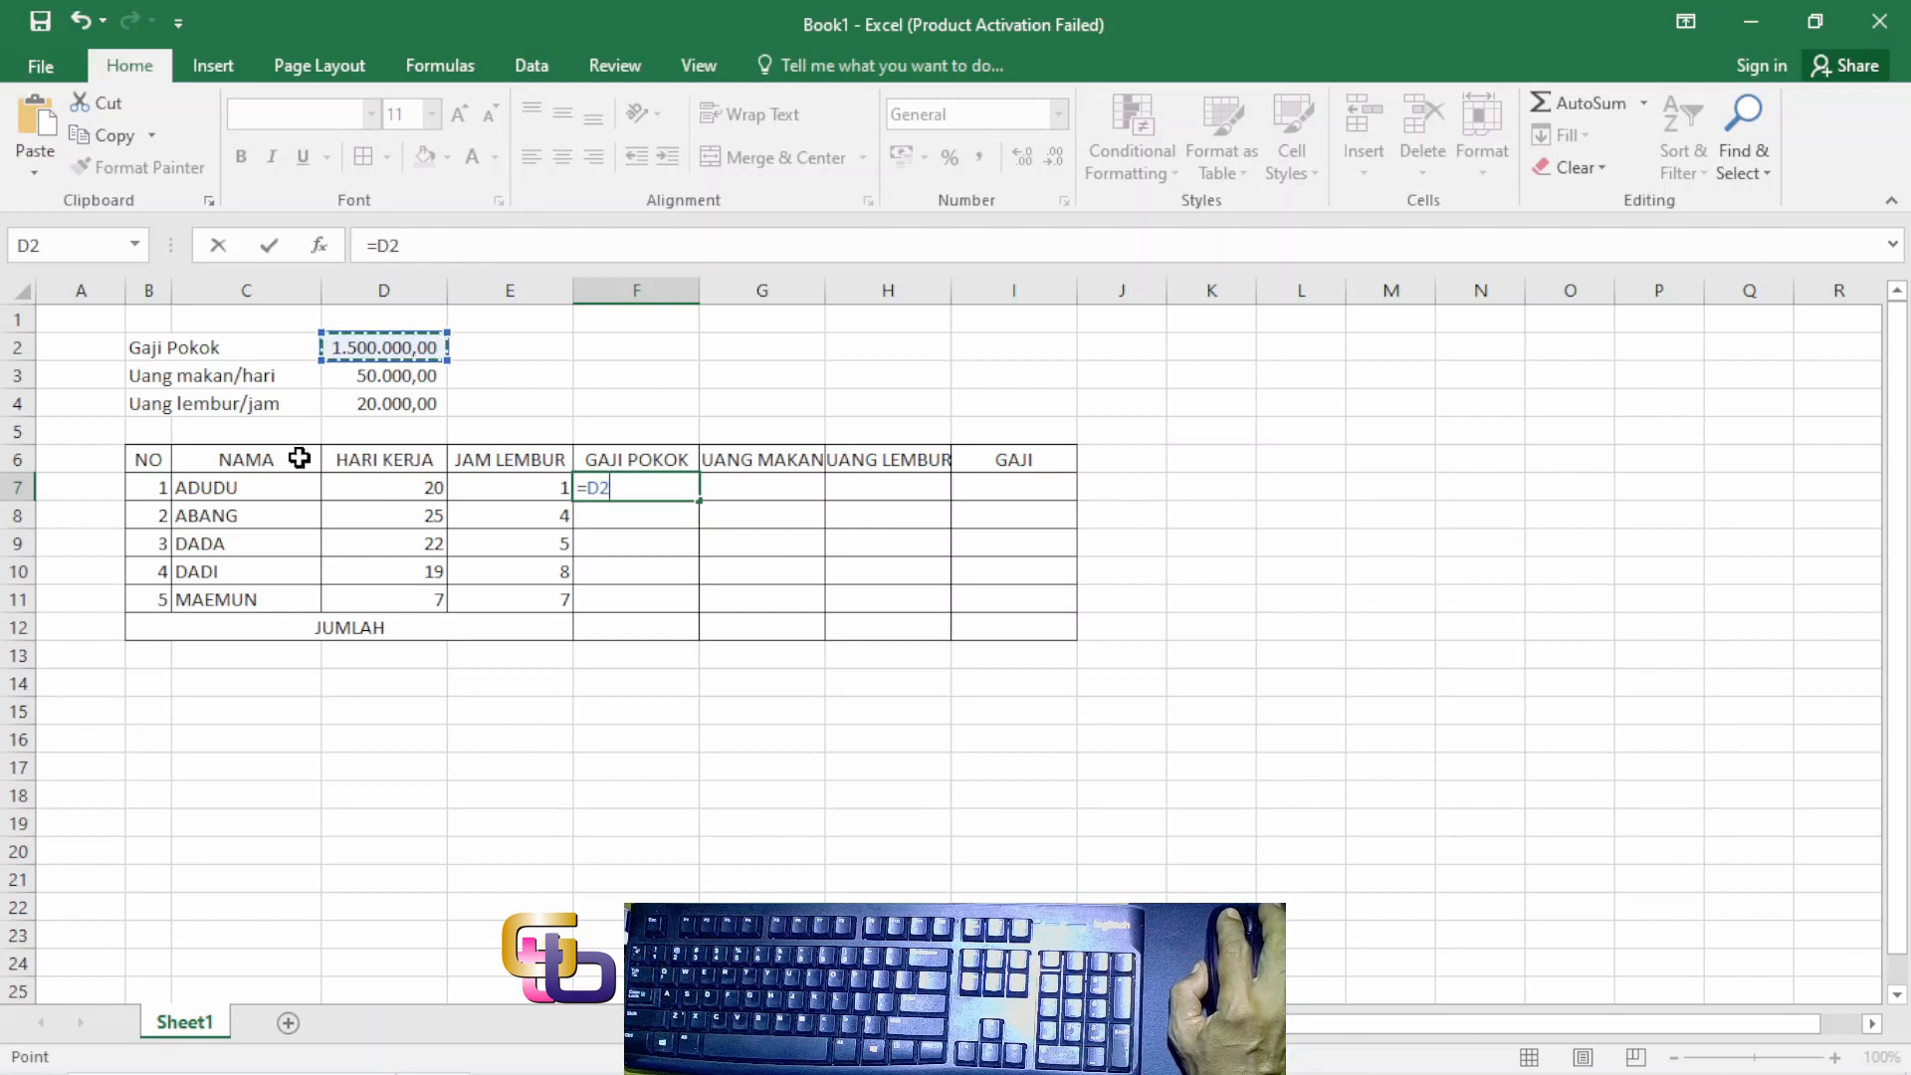
key(Return)
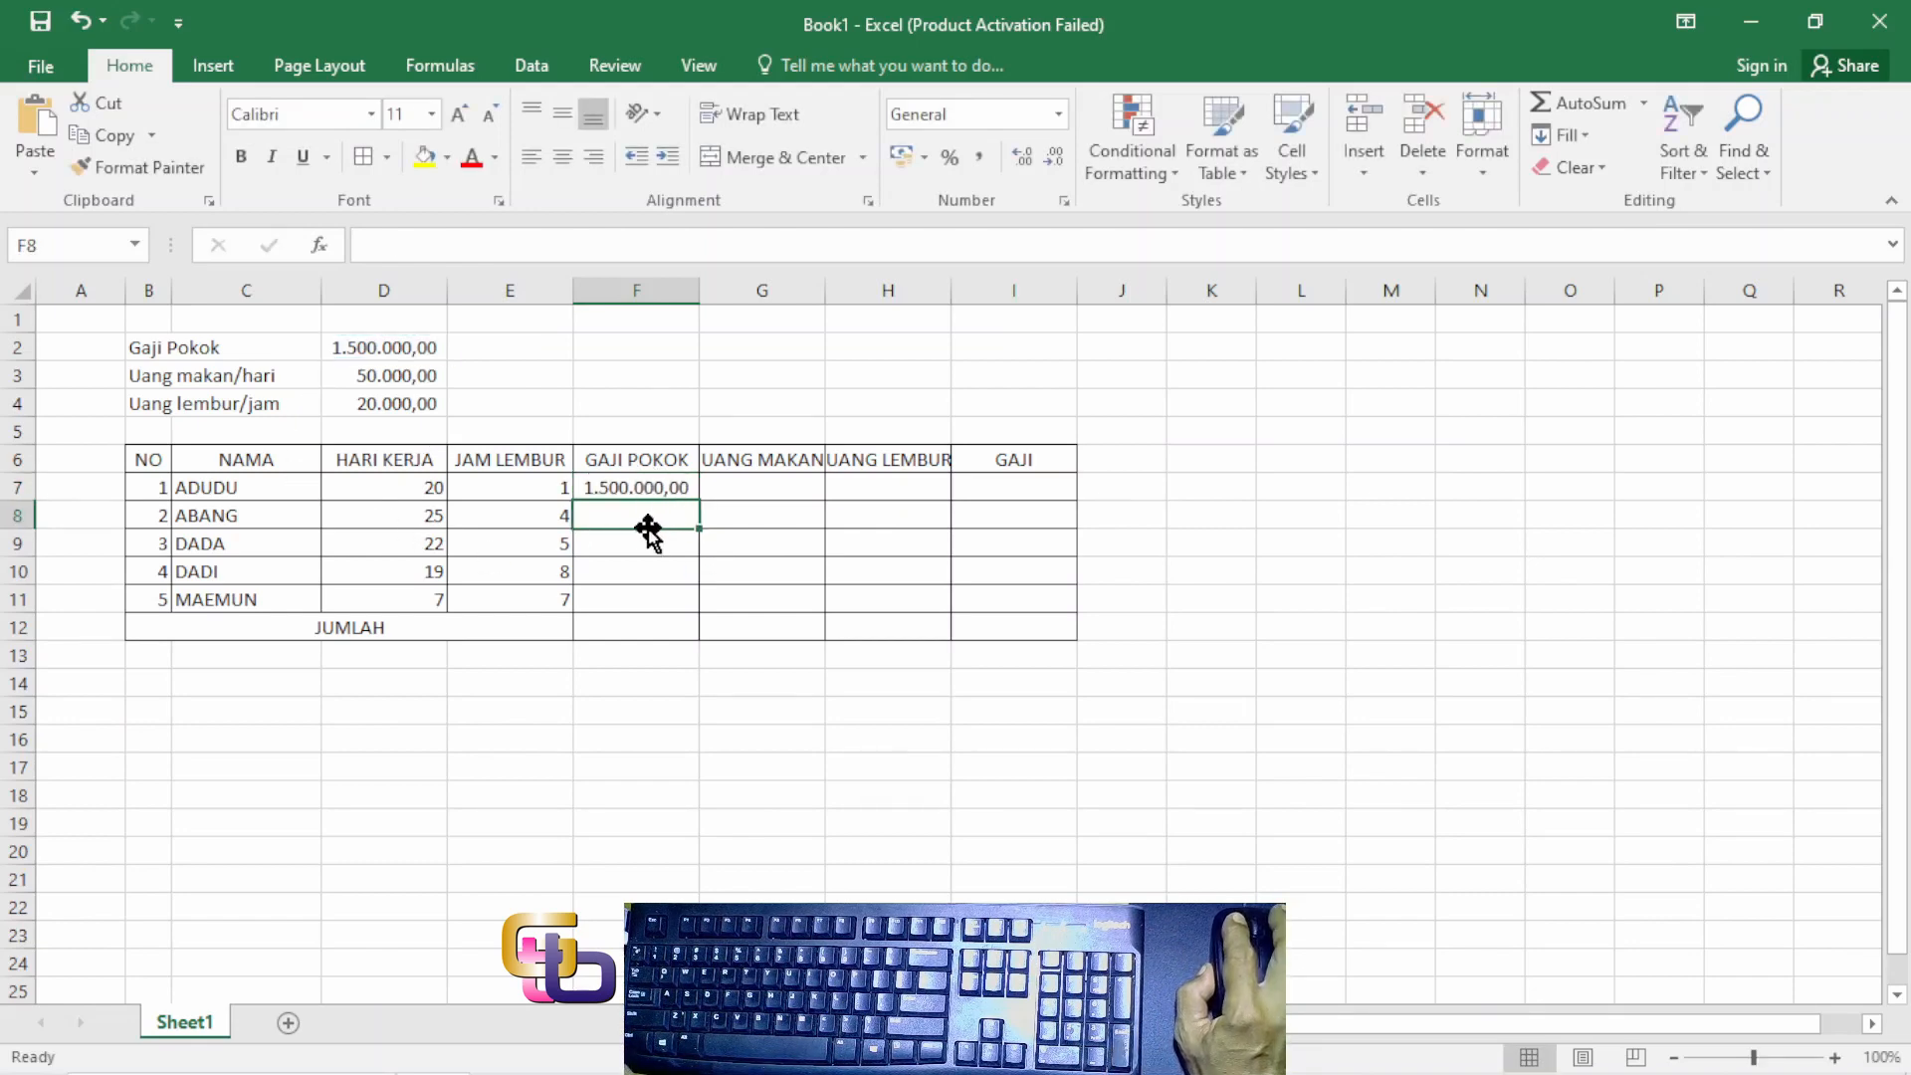
Step: Try filling the relative =D2 formula from F7 down through F11
key(Up)
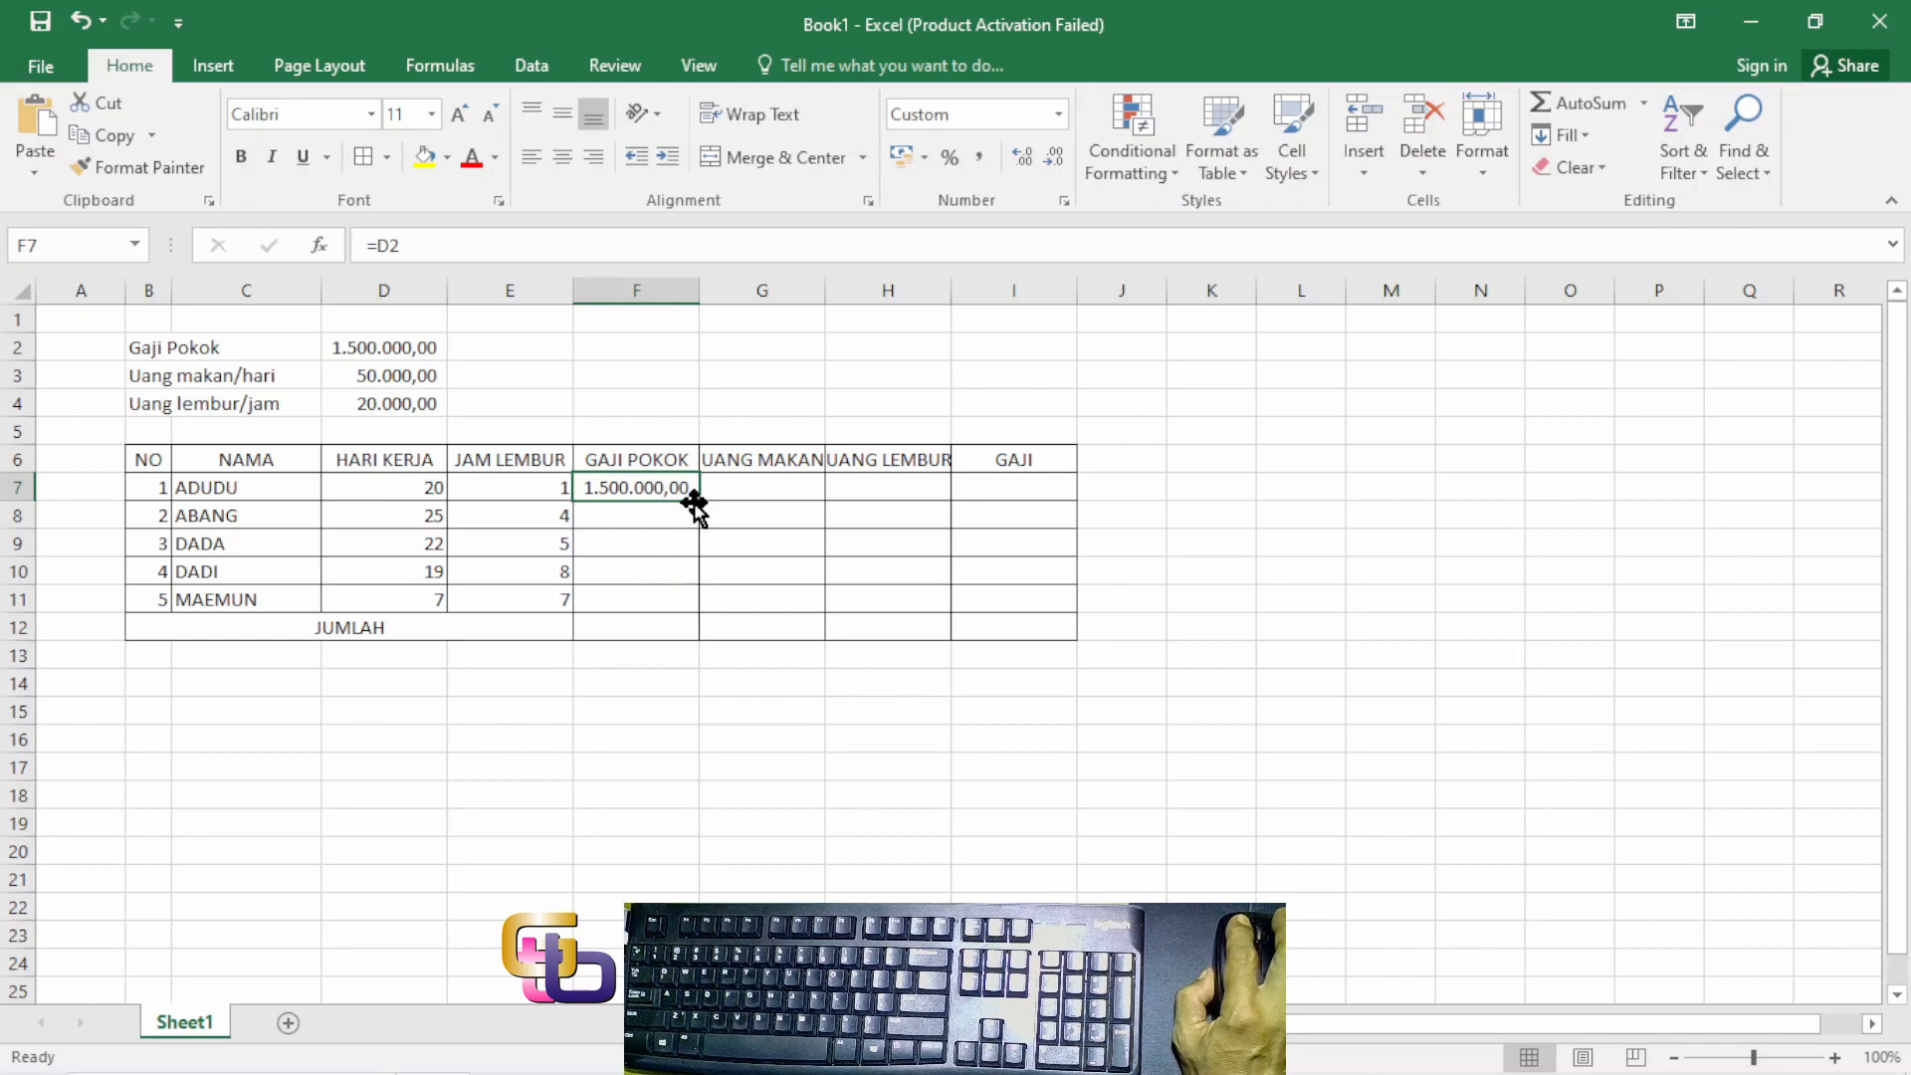
drag(699, 504, 690, 625)
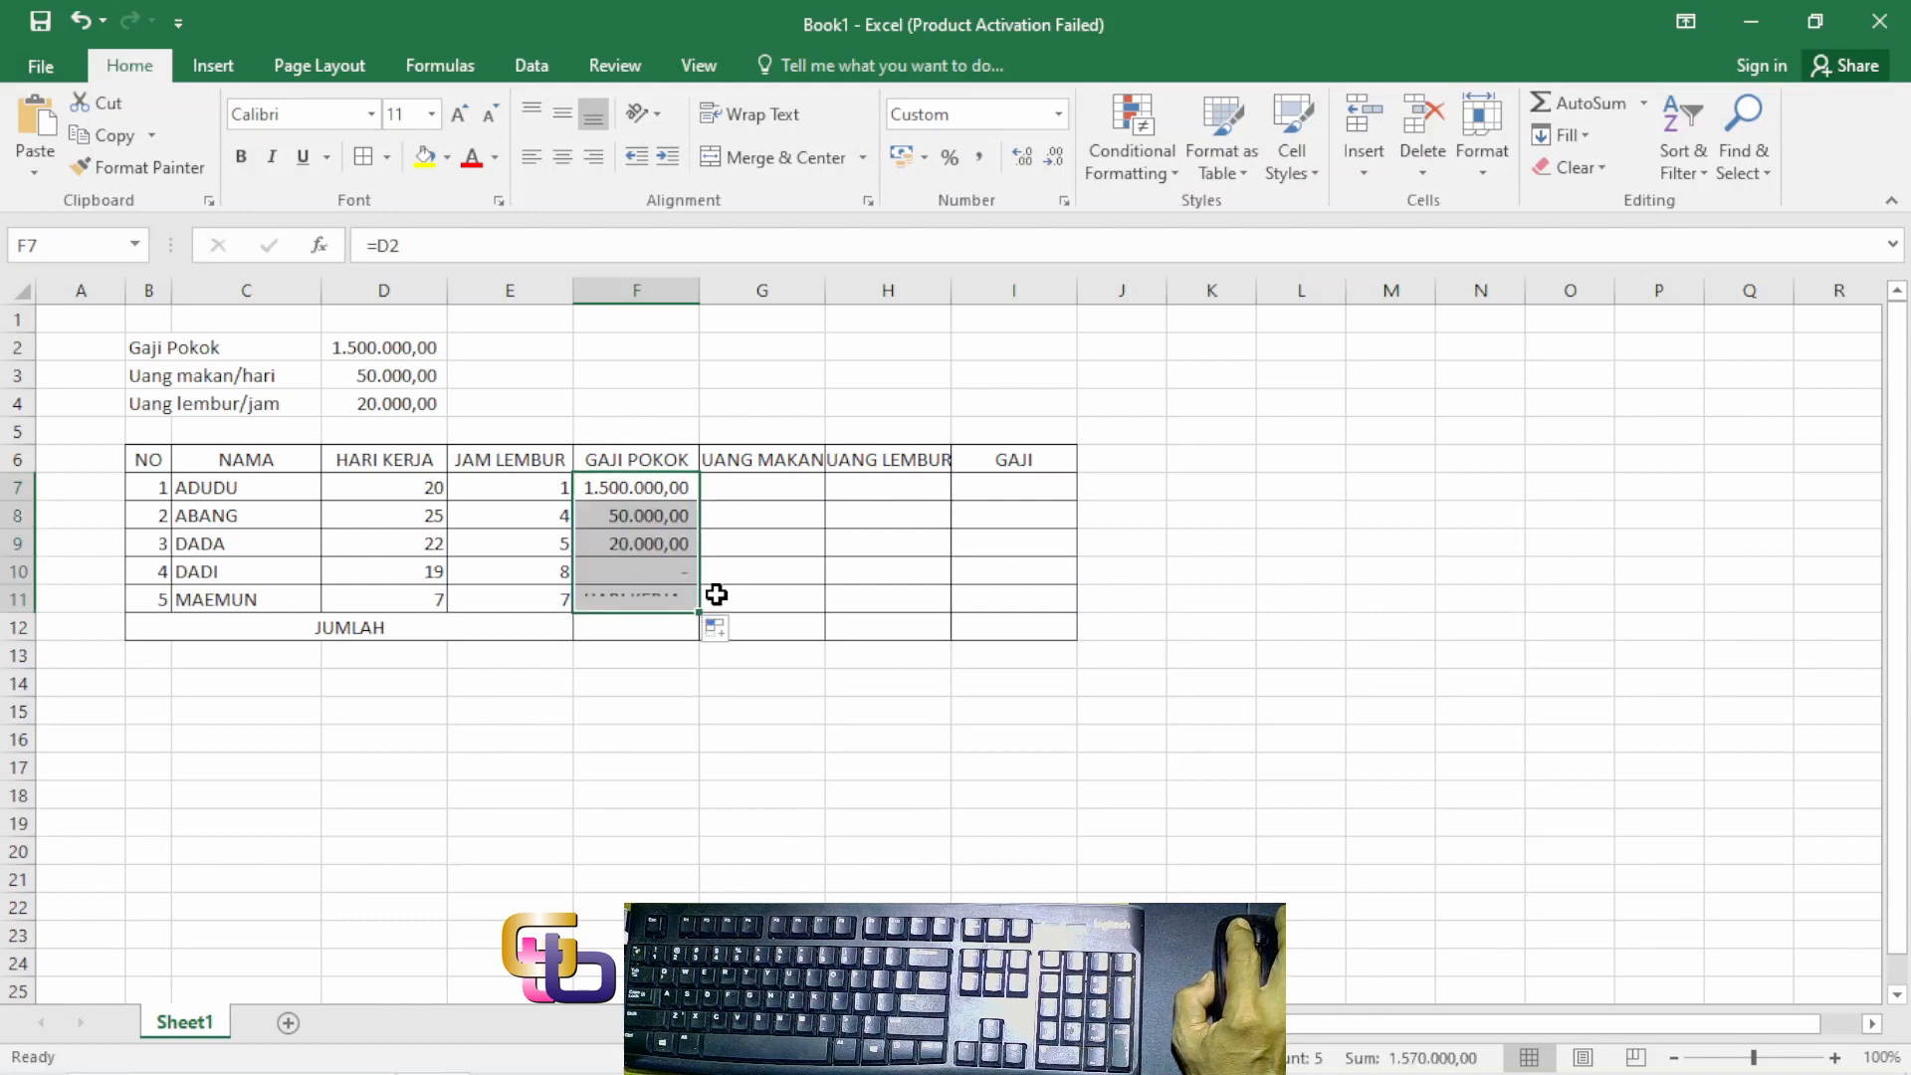
click(665, 597)
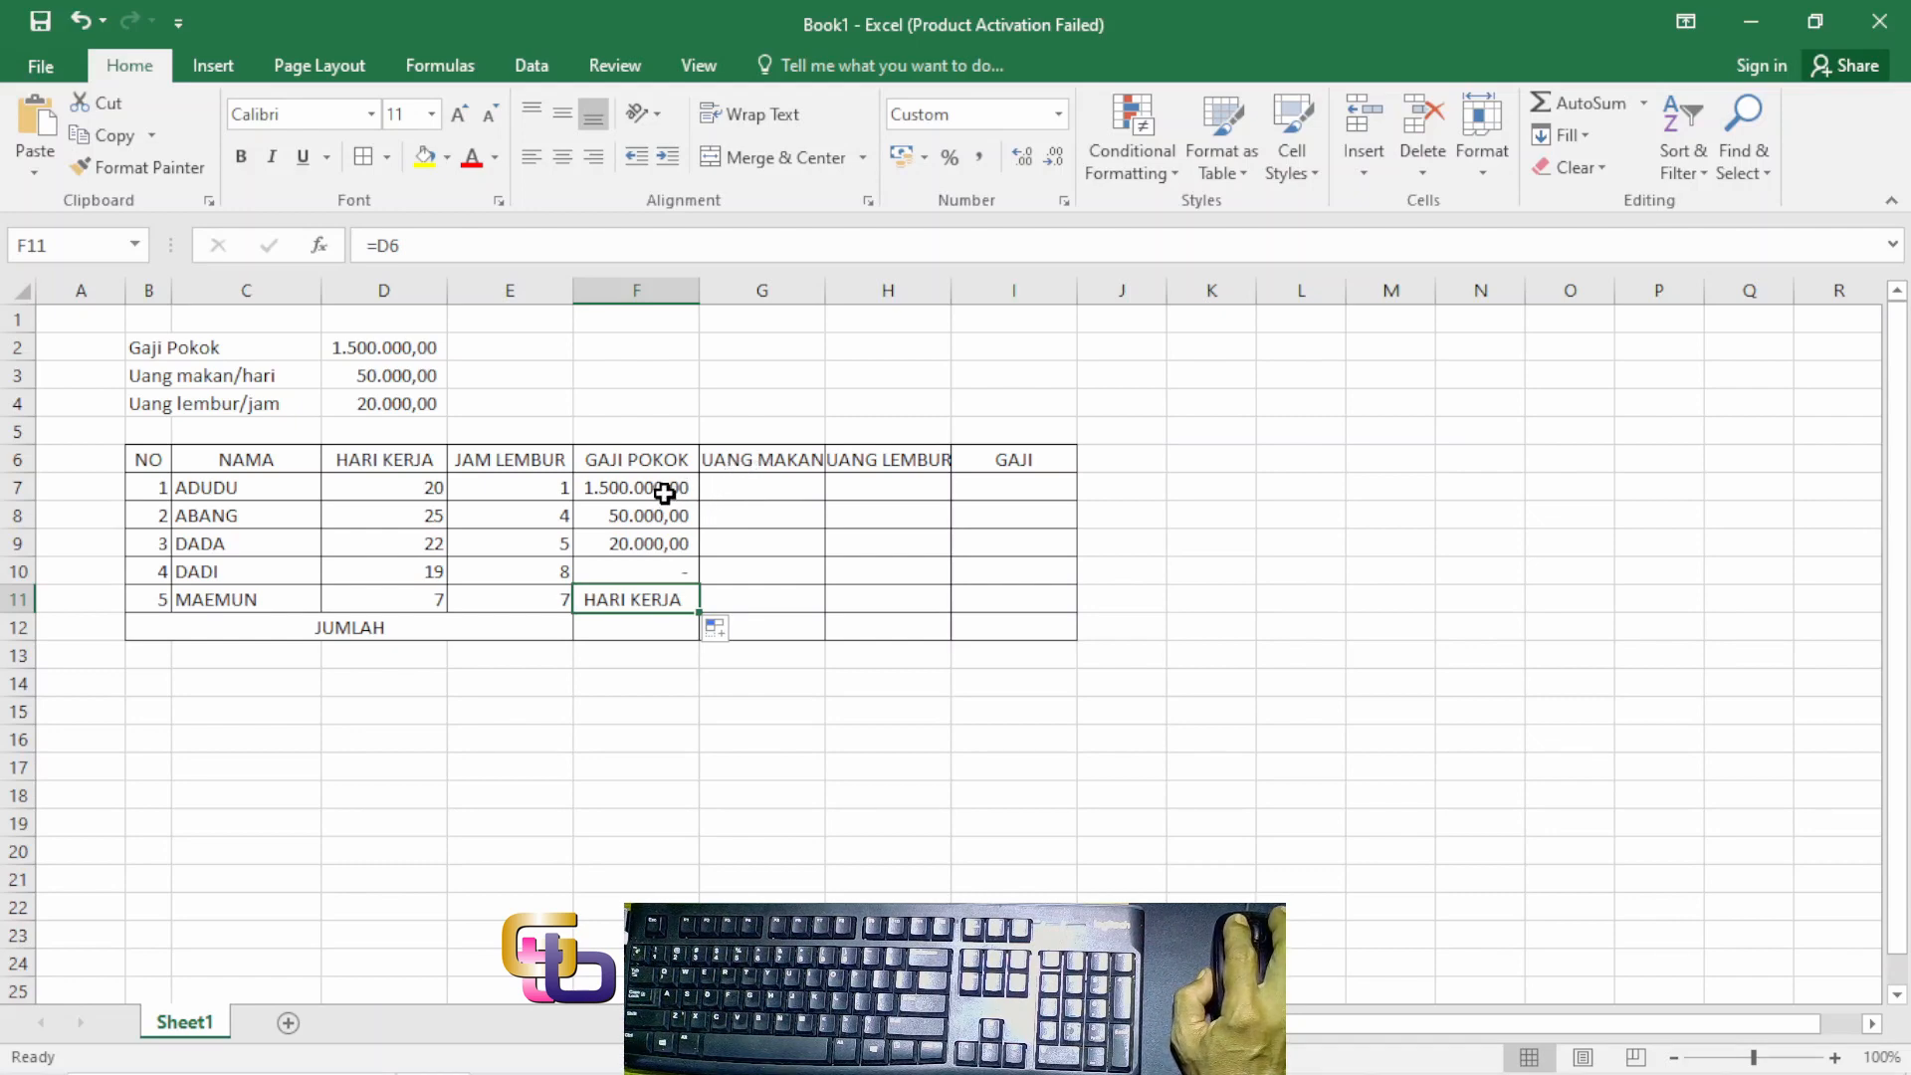
Step: Widen column F to fit the full GAJI POKOK amounts
scroll(664, 500, up, 5)
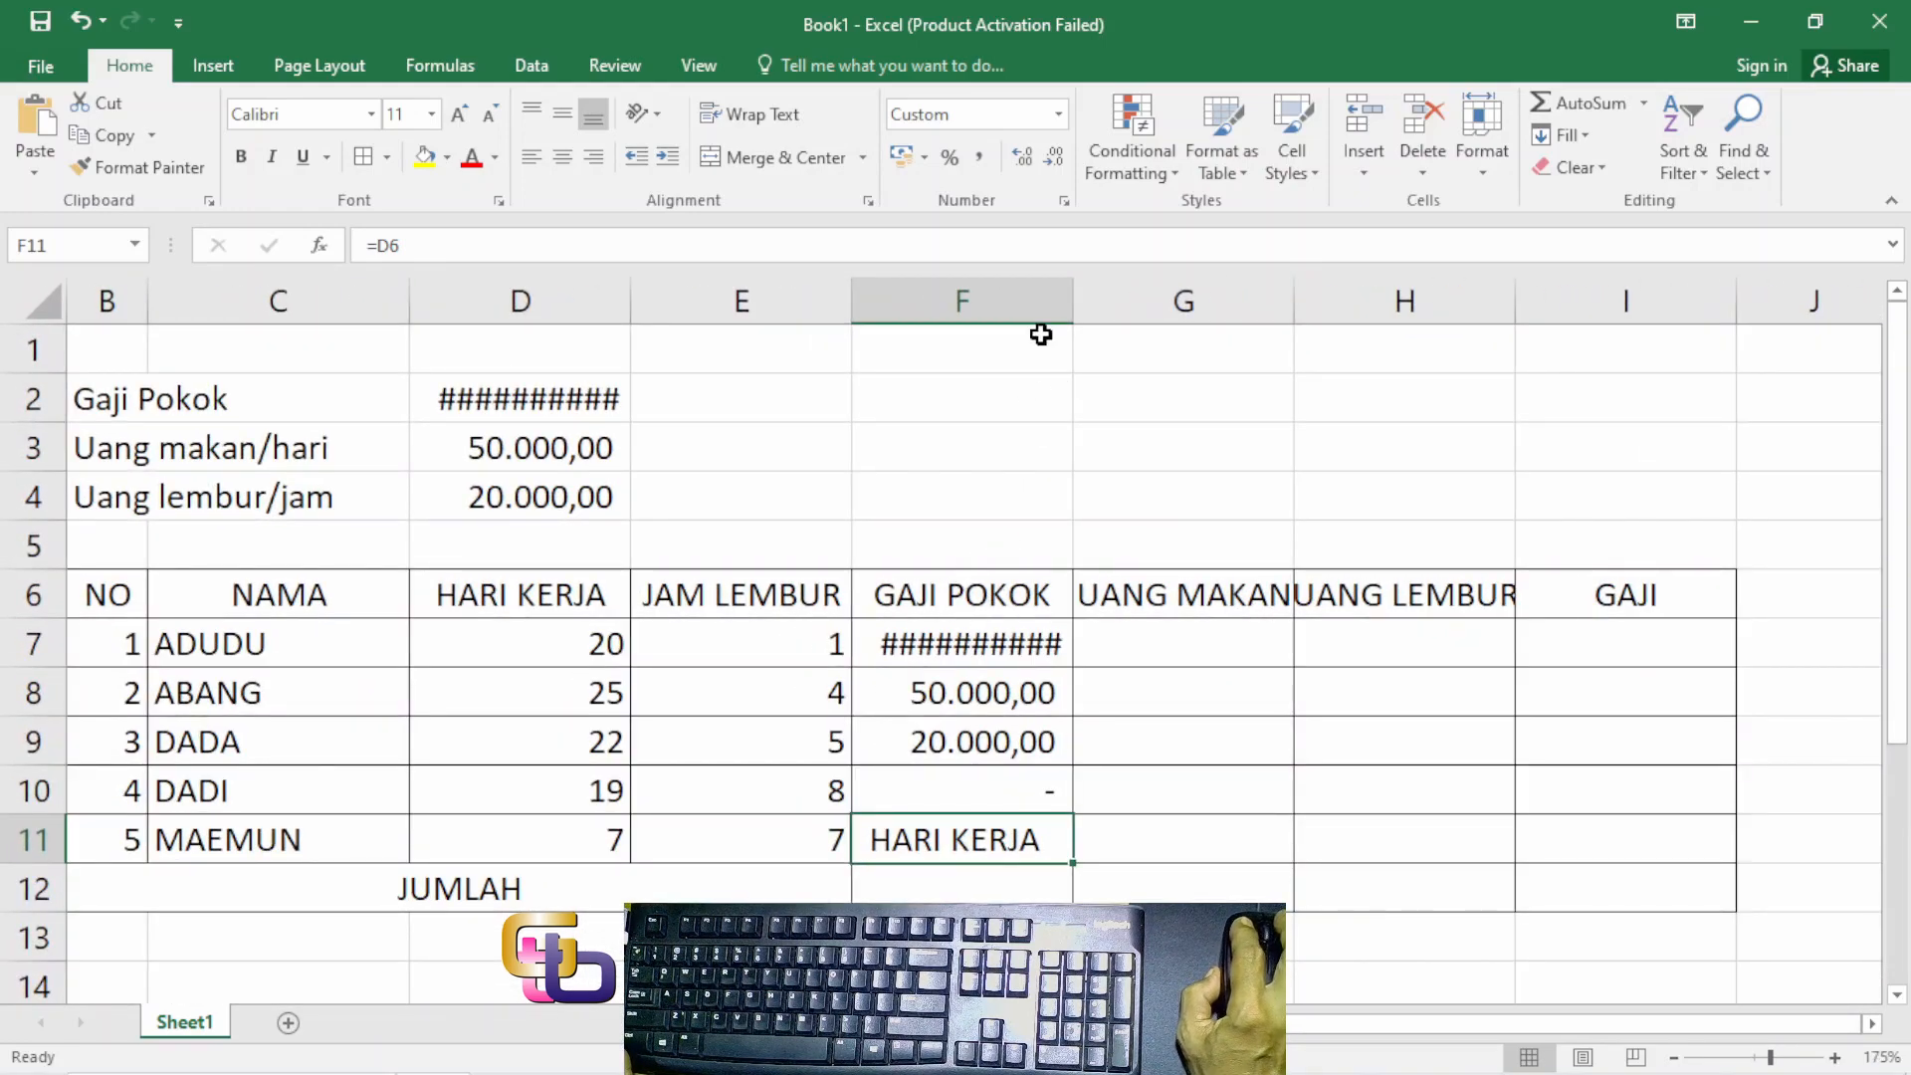
drag(1072, 310, 1134, 312)
click(1044, 651)
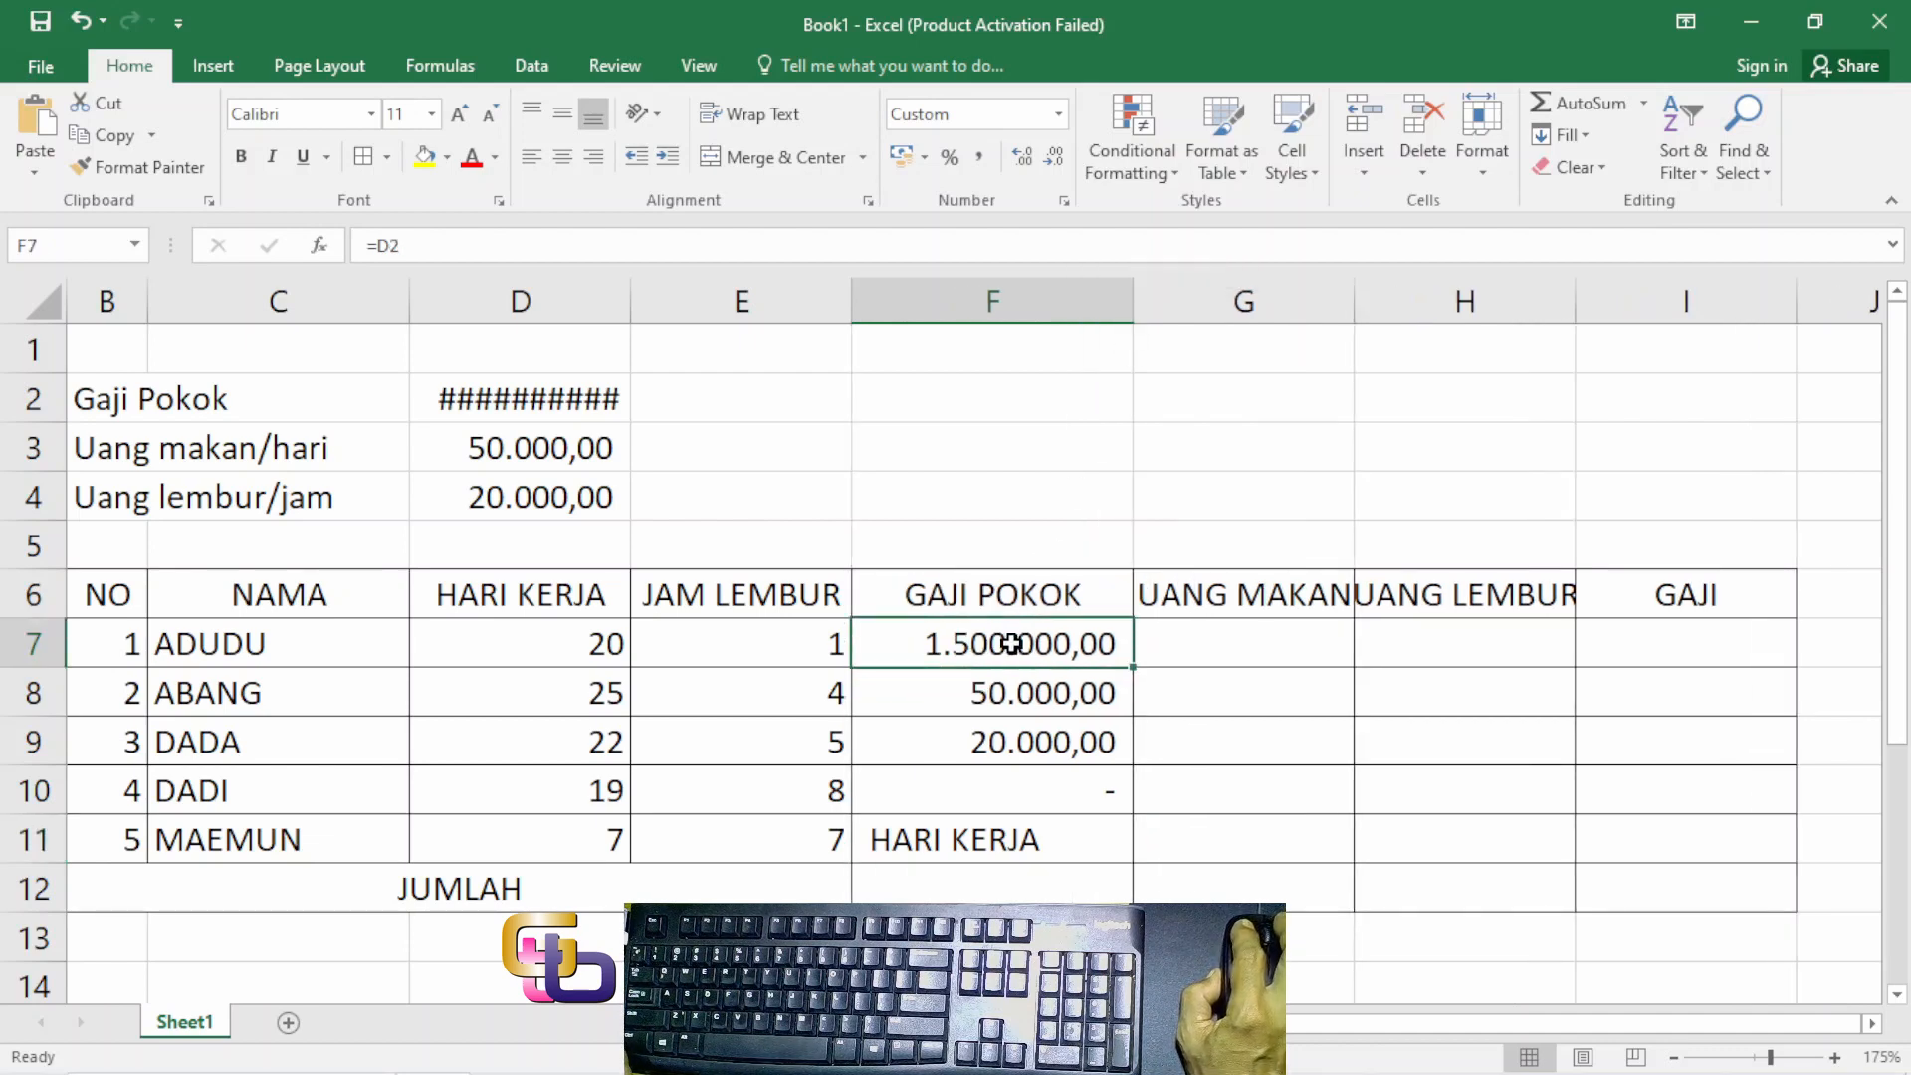
Step: Examine which source cell each GAJI POKOK formula in F7 through F10 refers to
double_click(1012, 644)
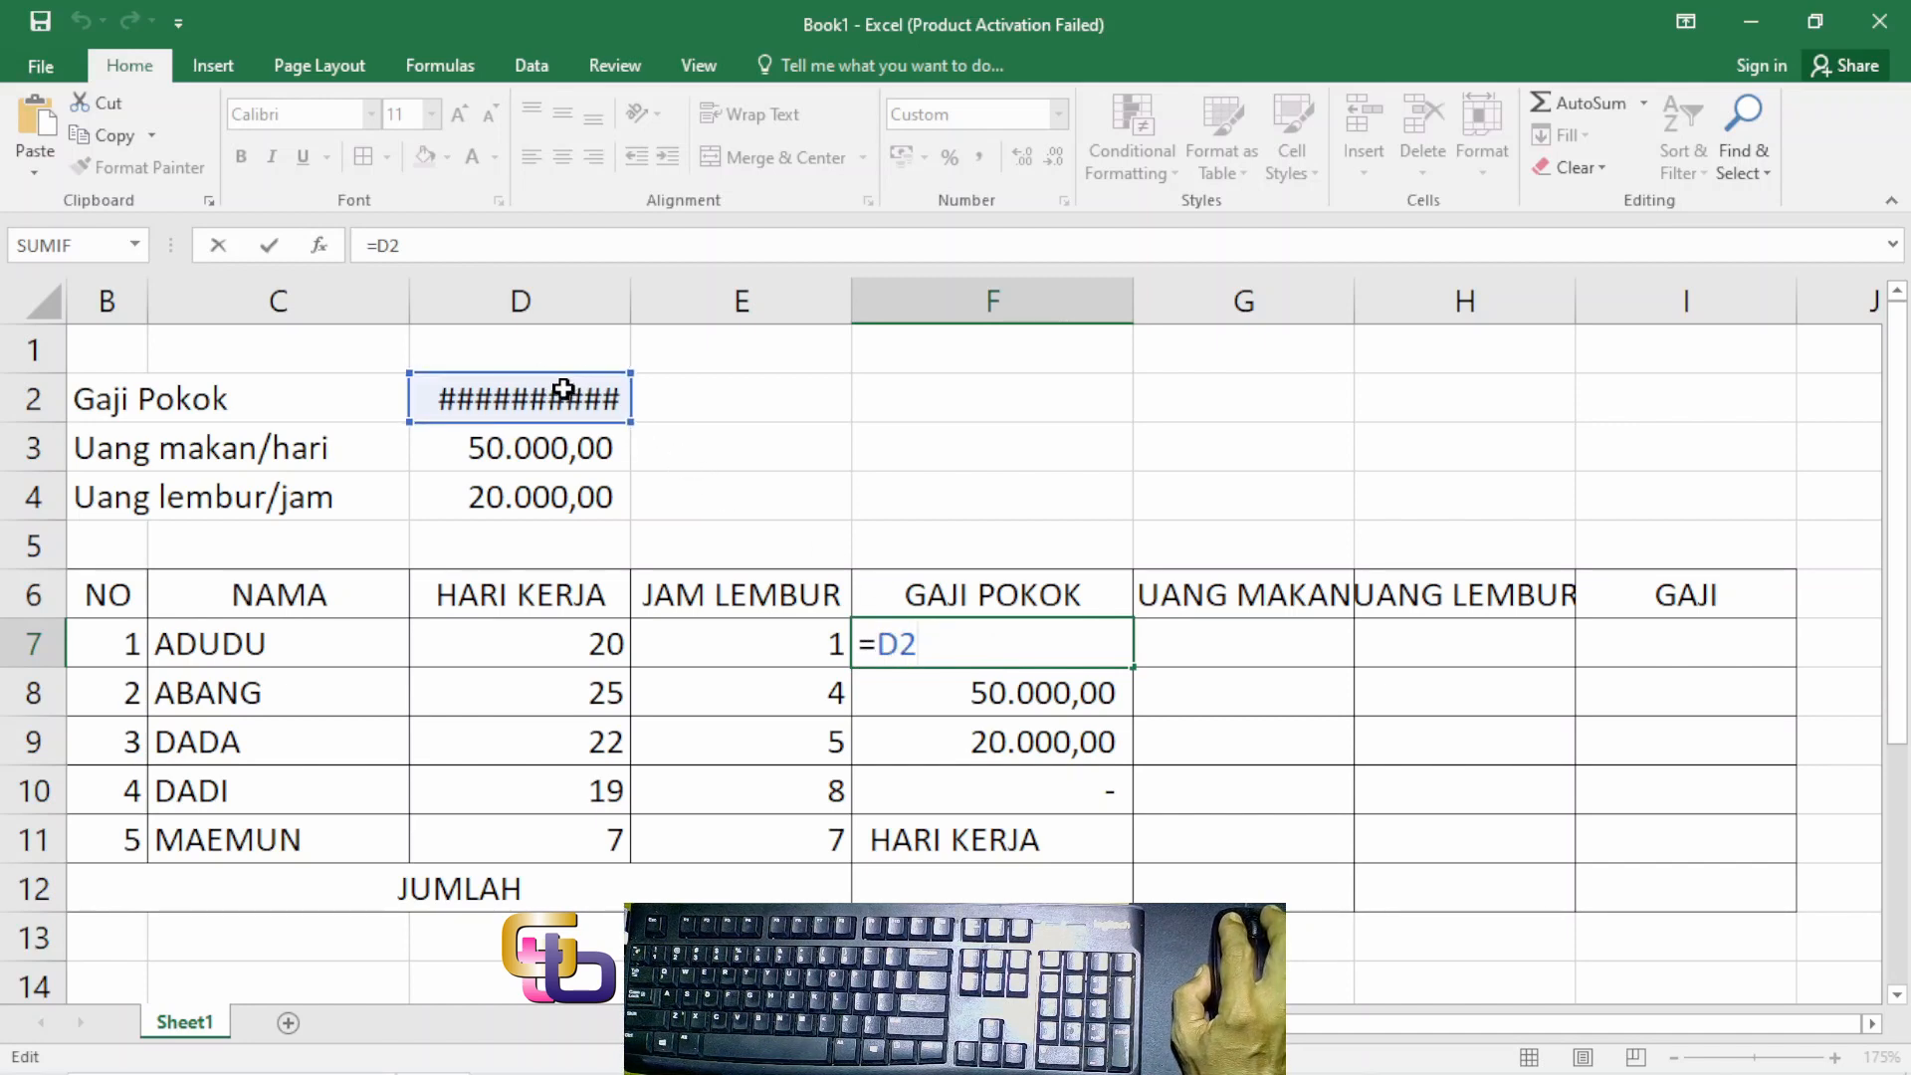
key(ctrl+Return)
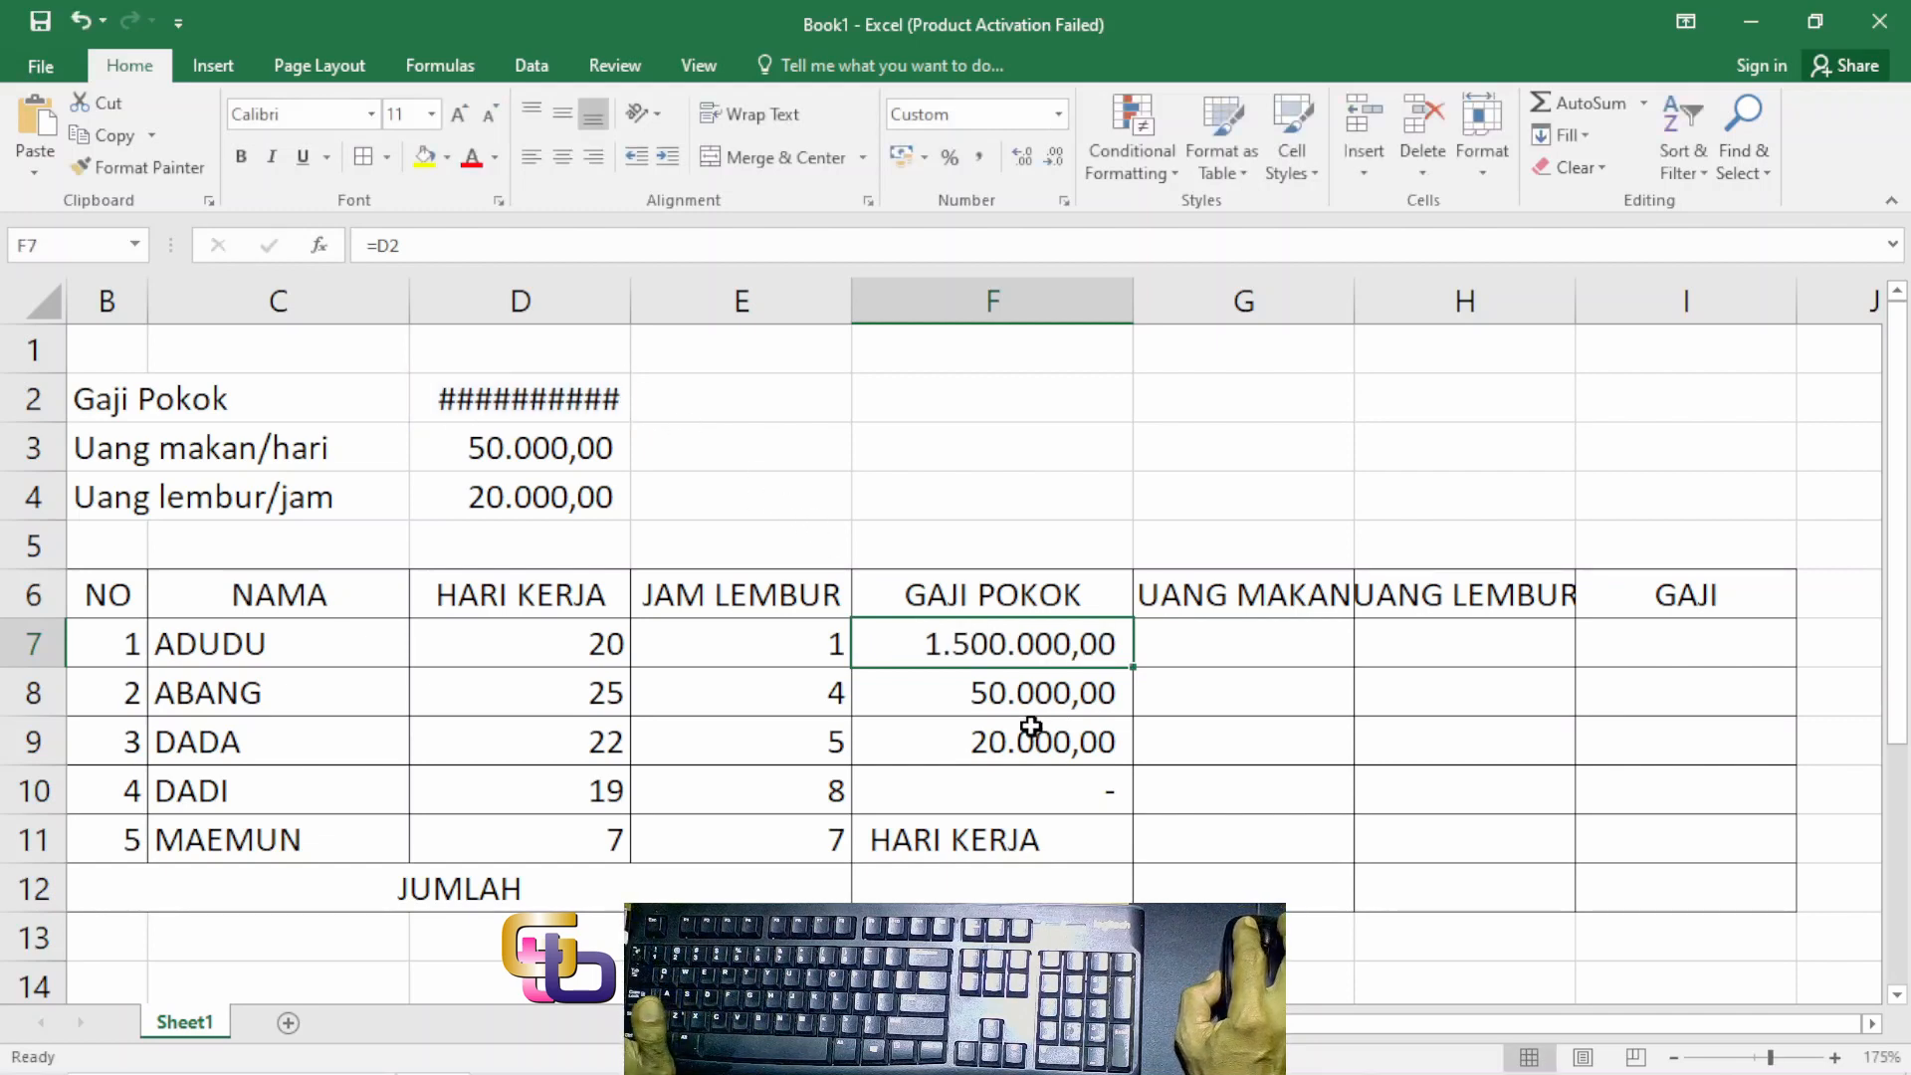
double_click(1043, 697)
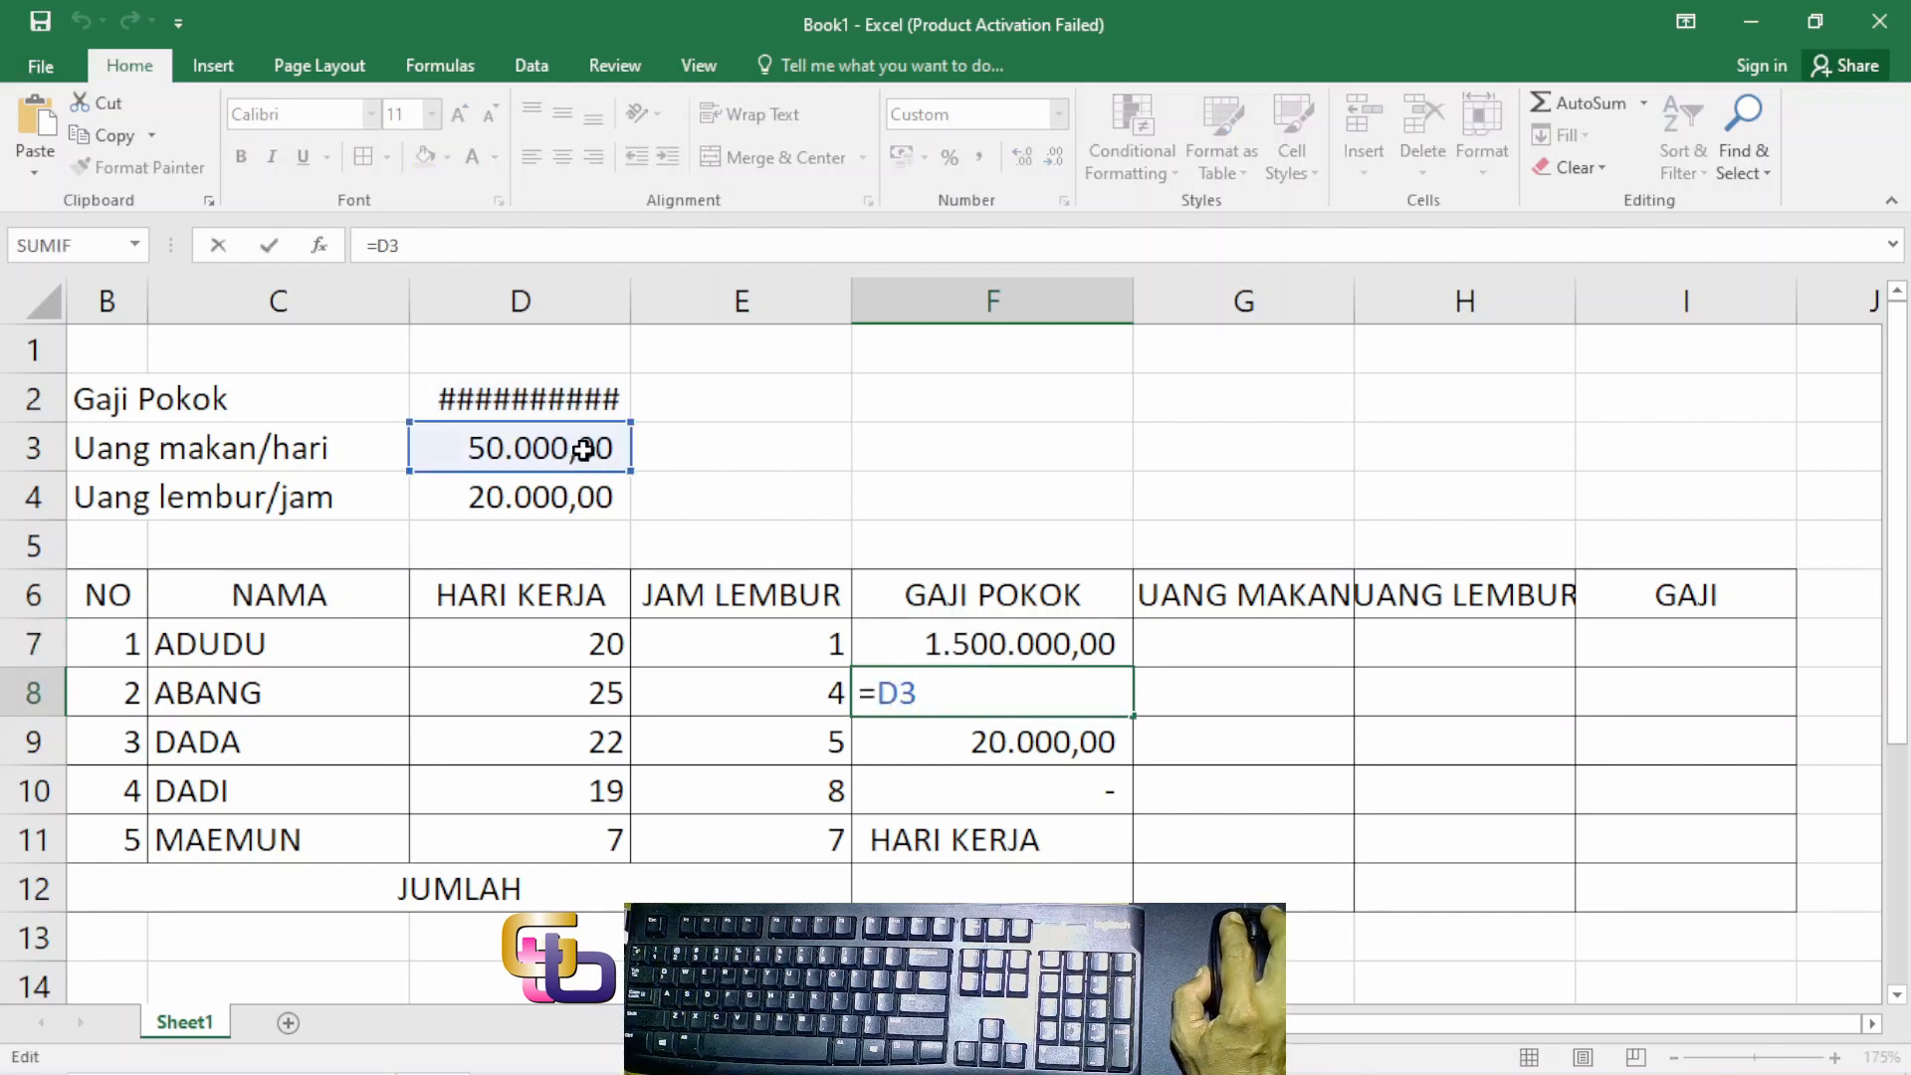
key(ctrl+Return)
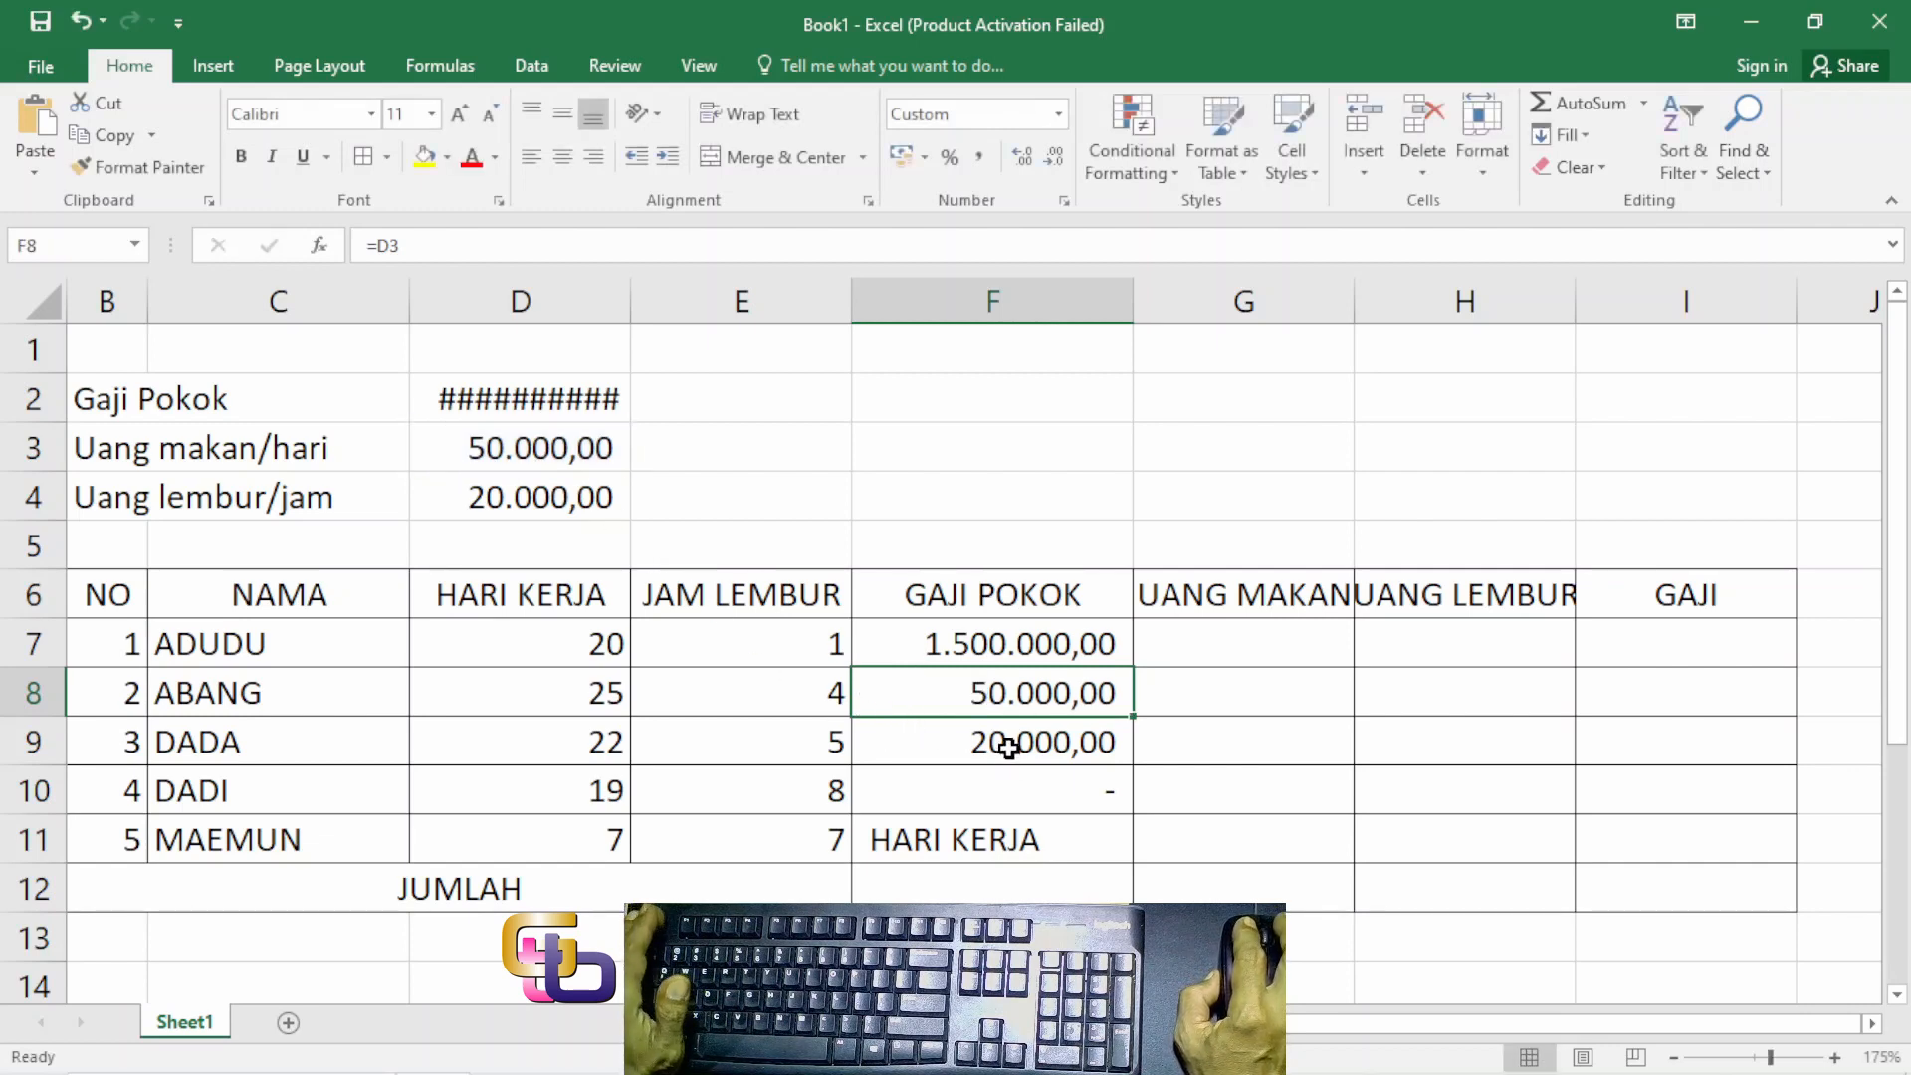
click(1008, 749)
text(=D4)
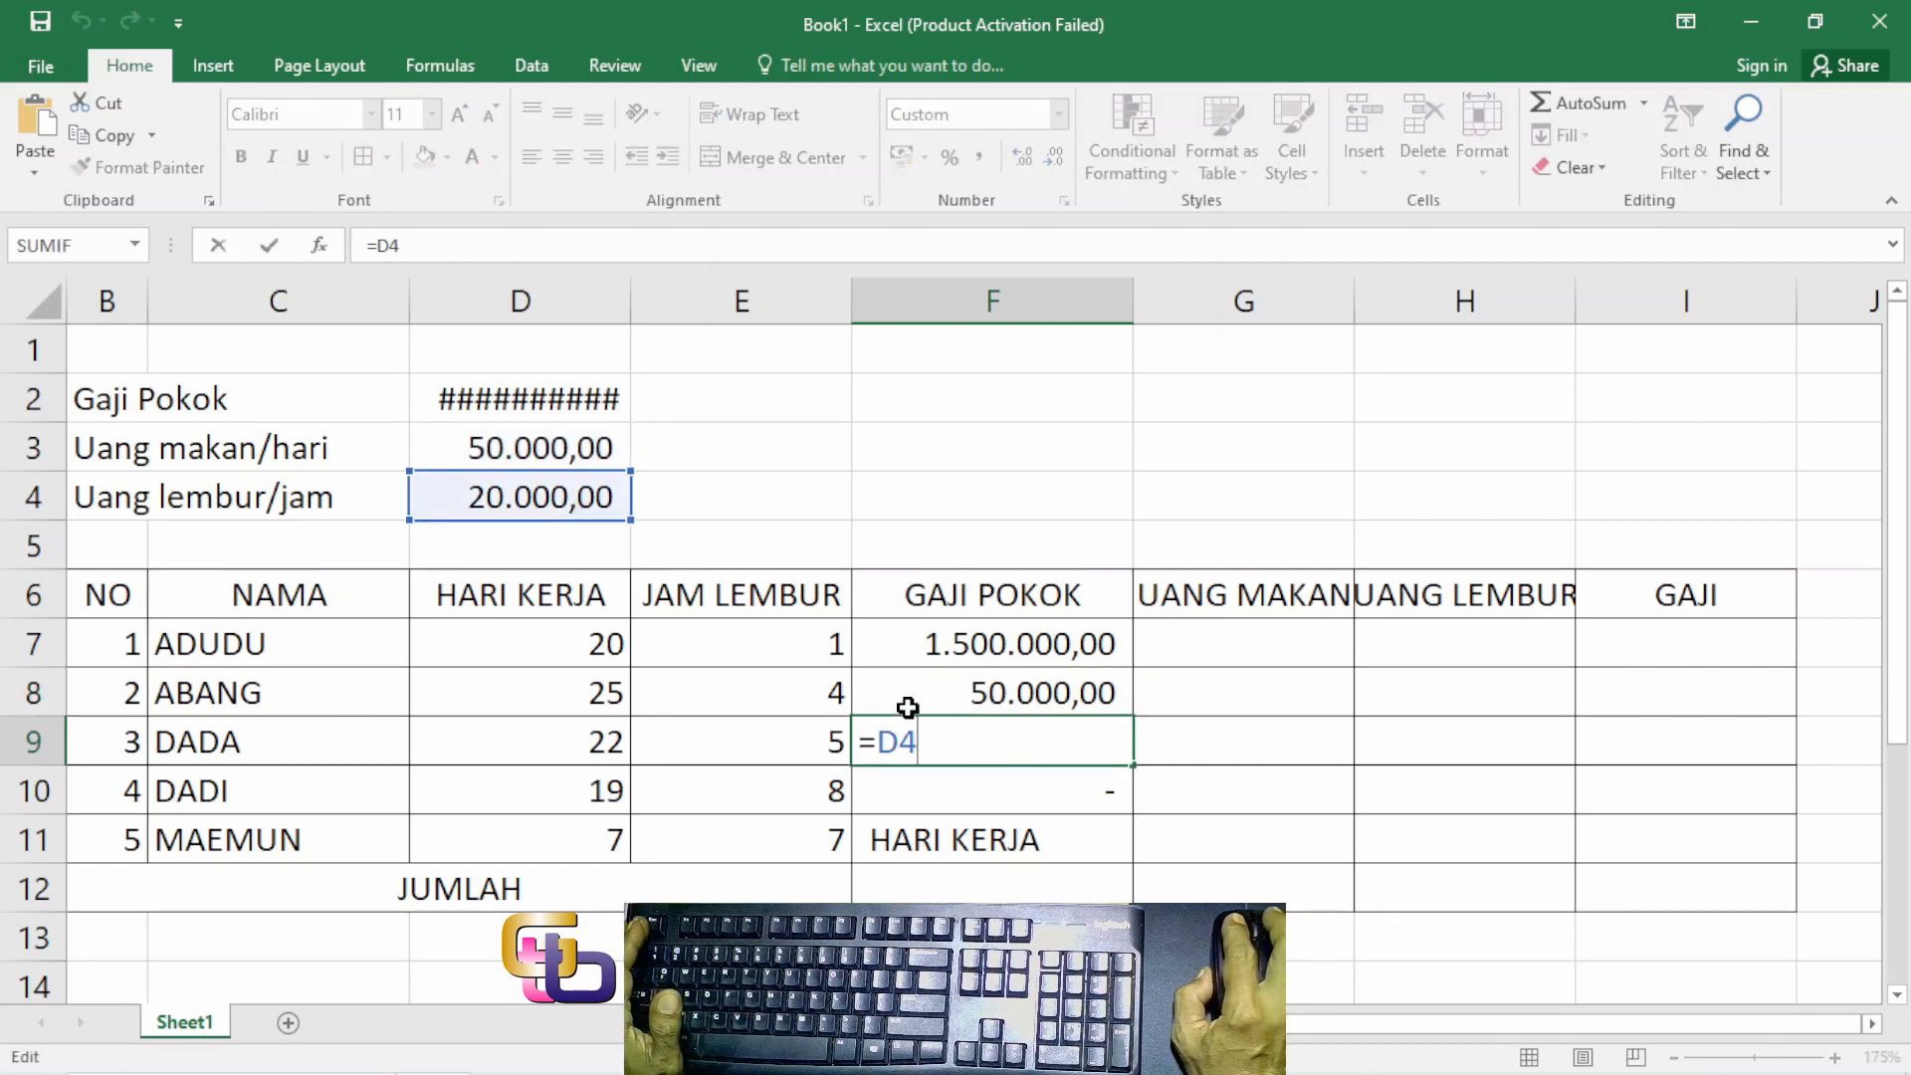
key(Return)
text(=D5)
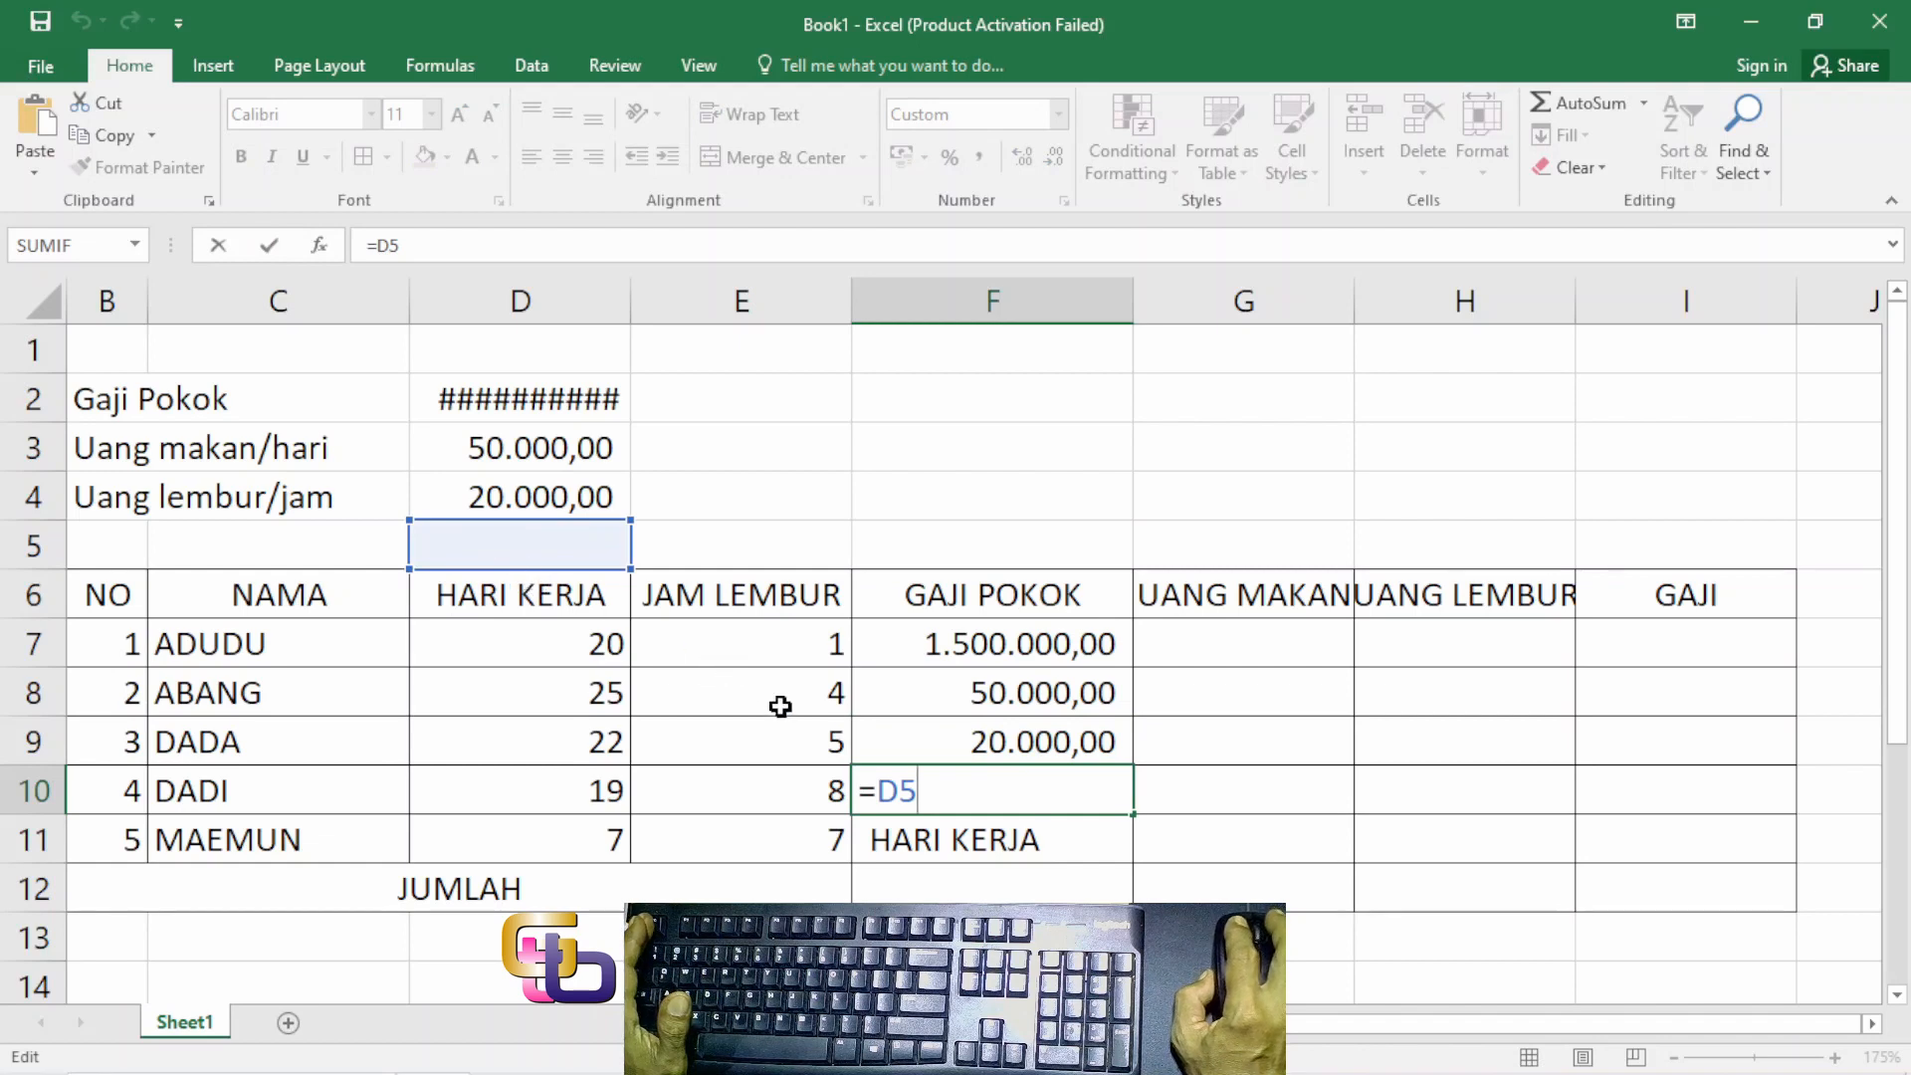
key(ctrl+Return)
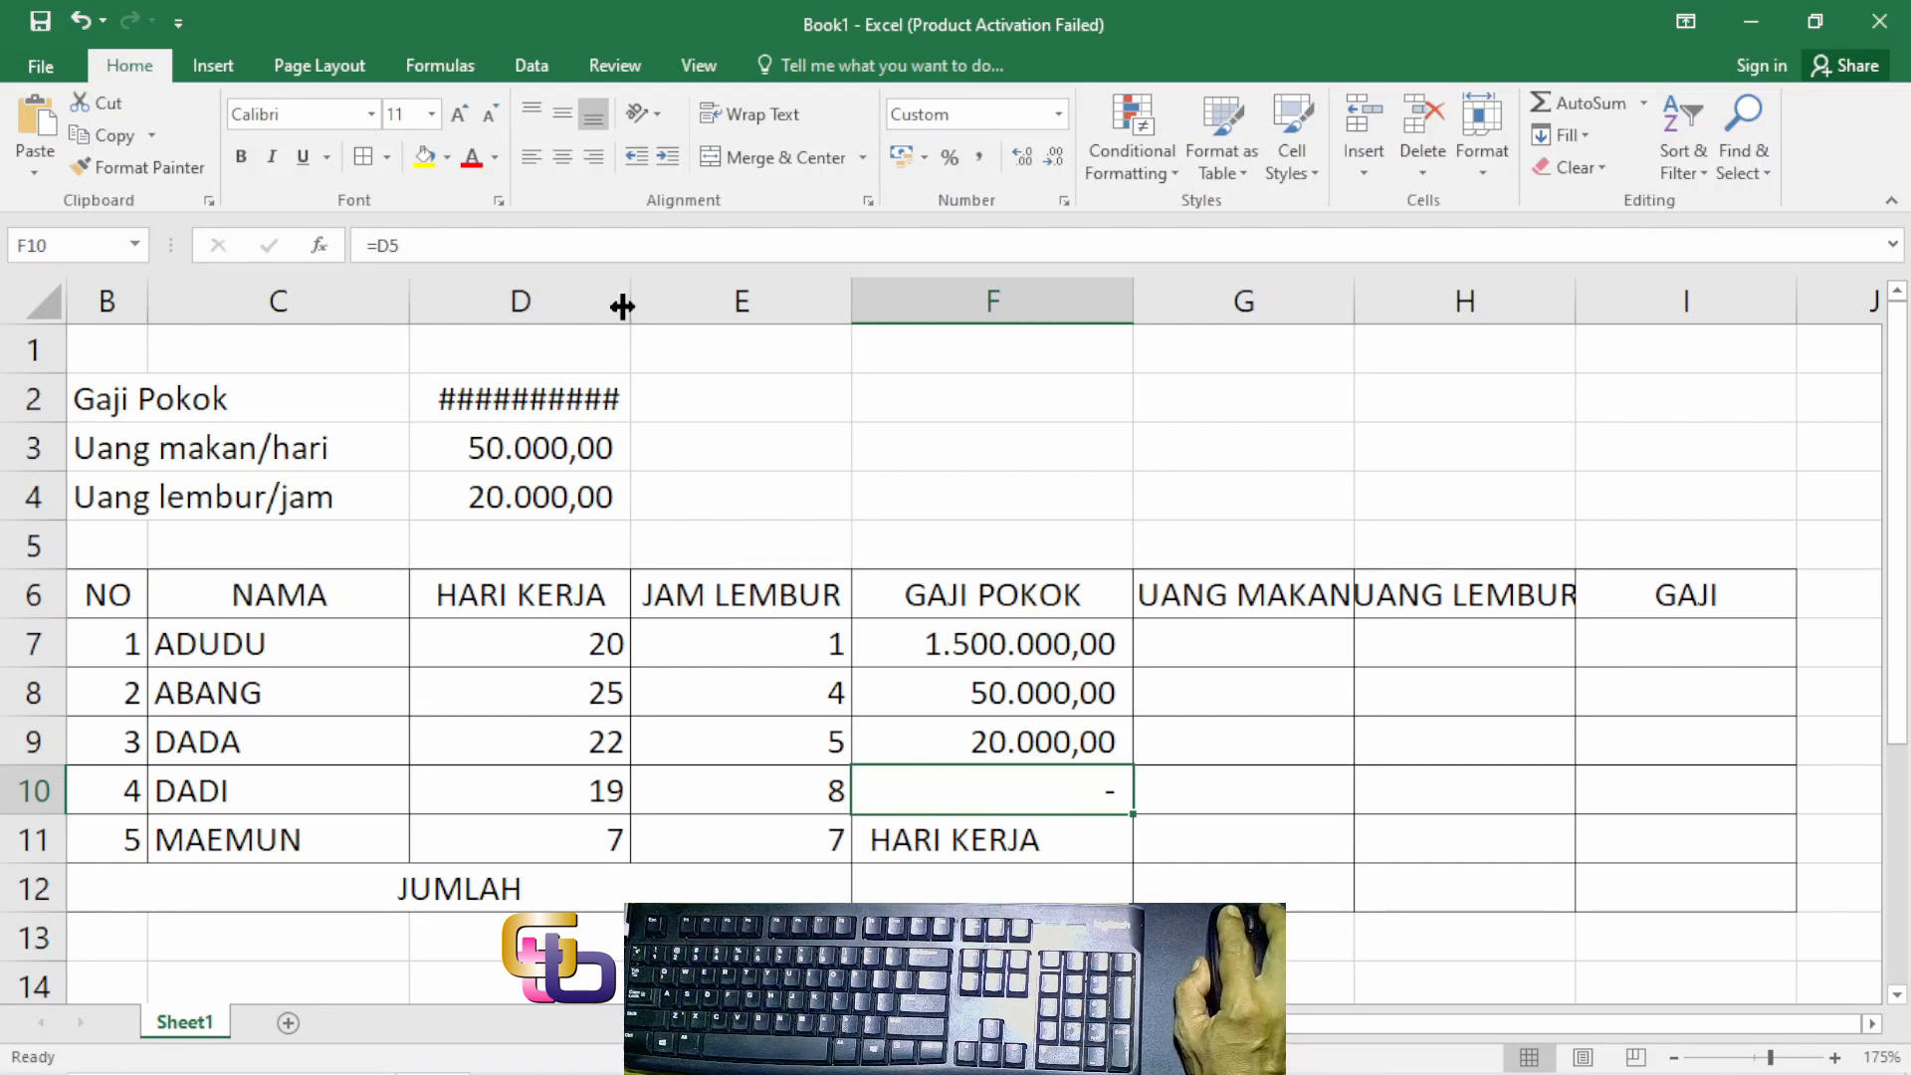
Step: Widen column D to fit the base pay amount and clear the copied formulas from F8:F11
drag(624, 305, 670, 311)
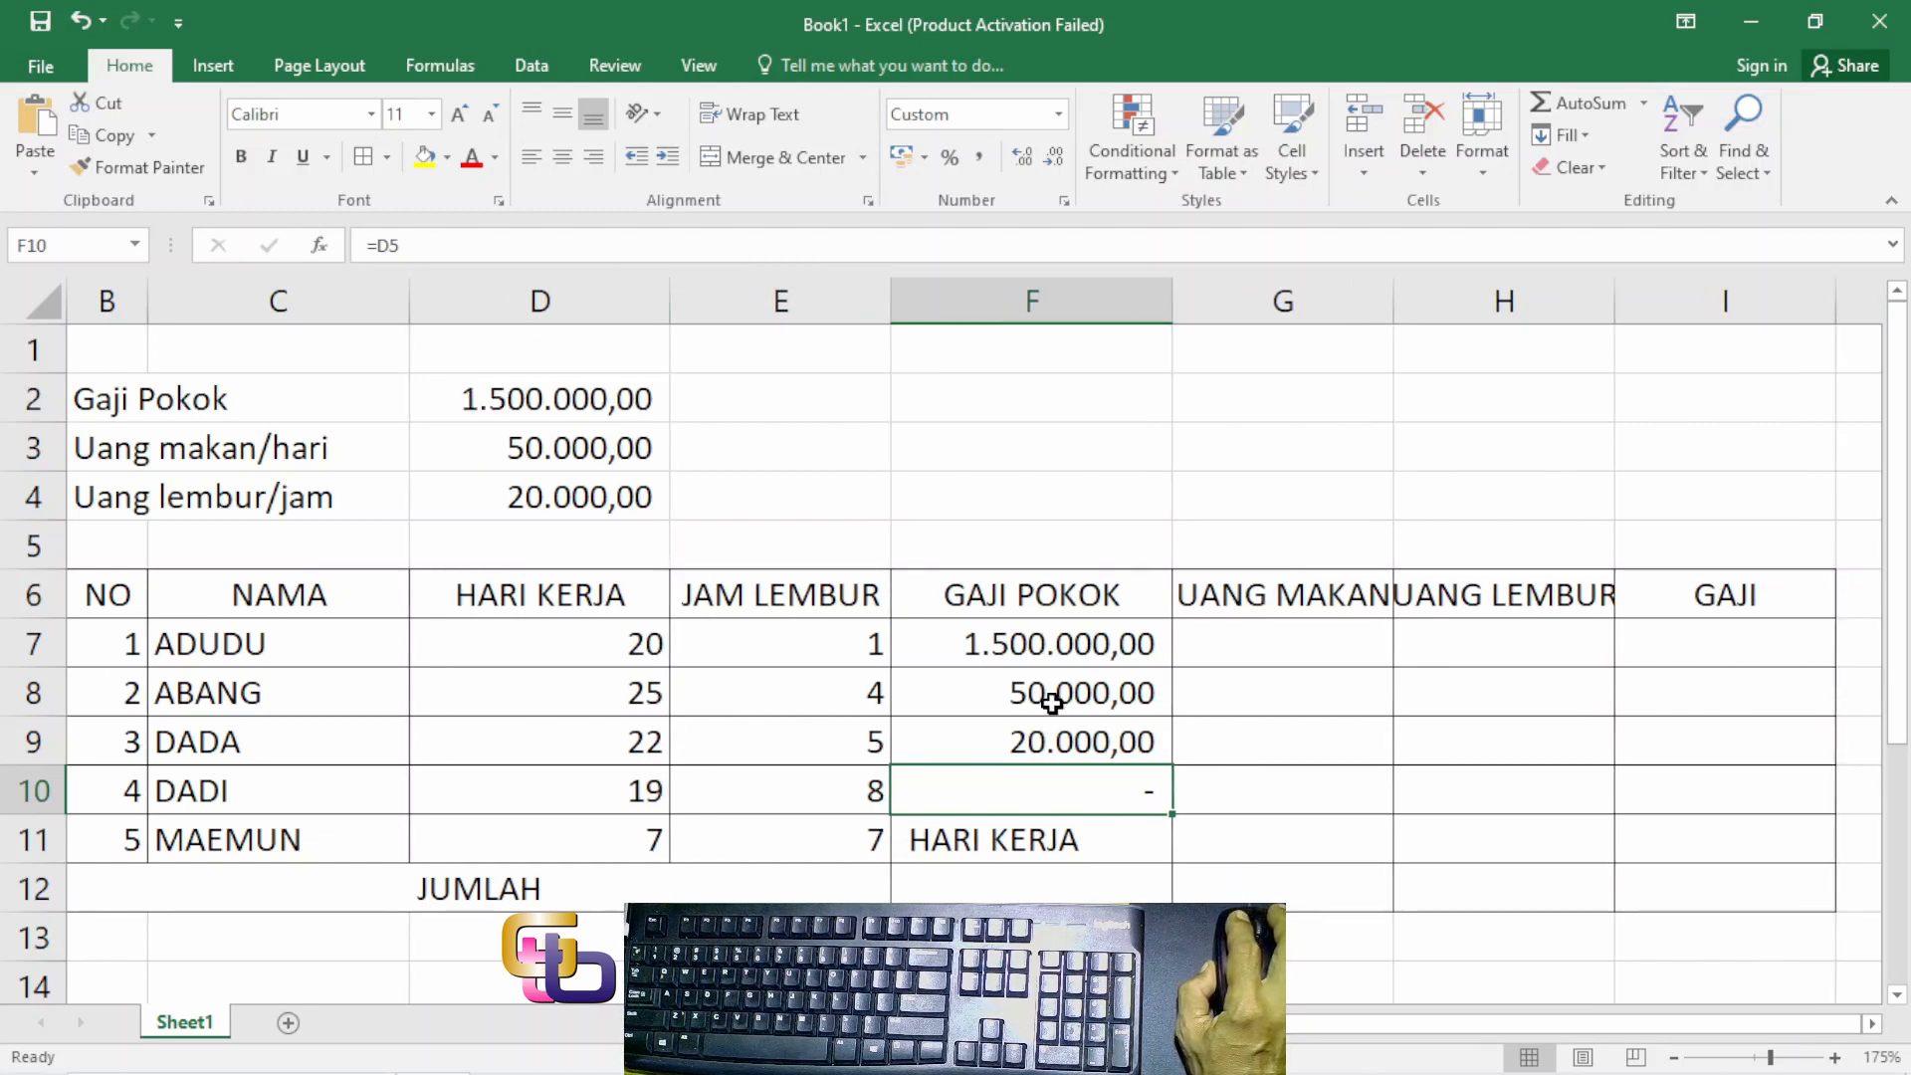
drag(1052, 702, 1058, 832)
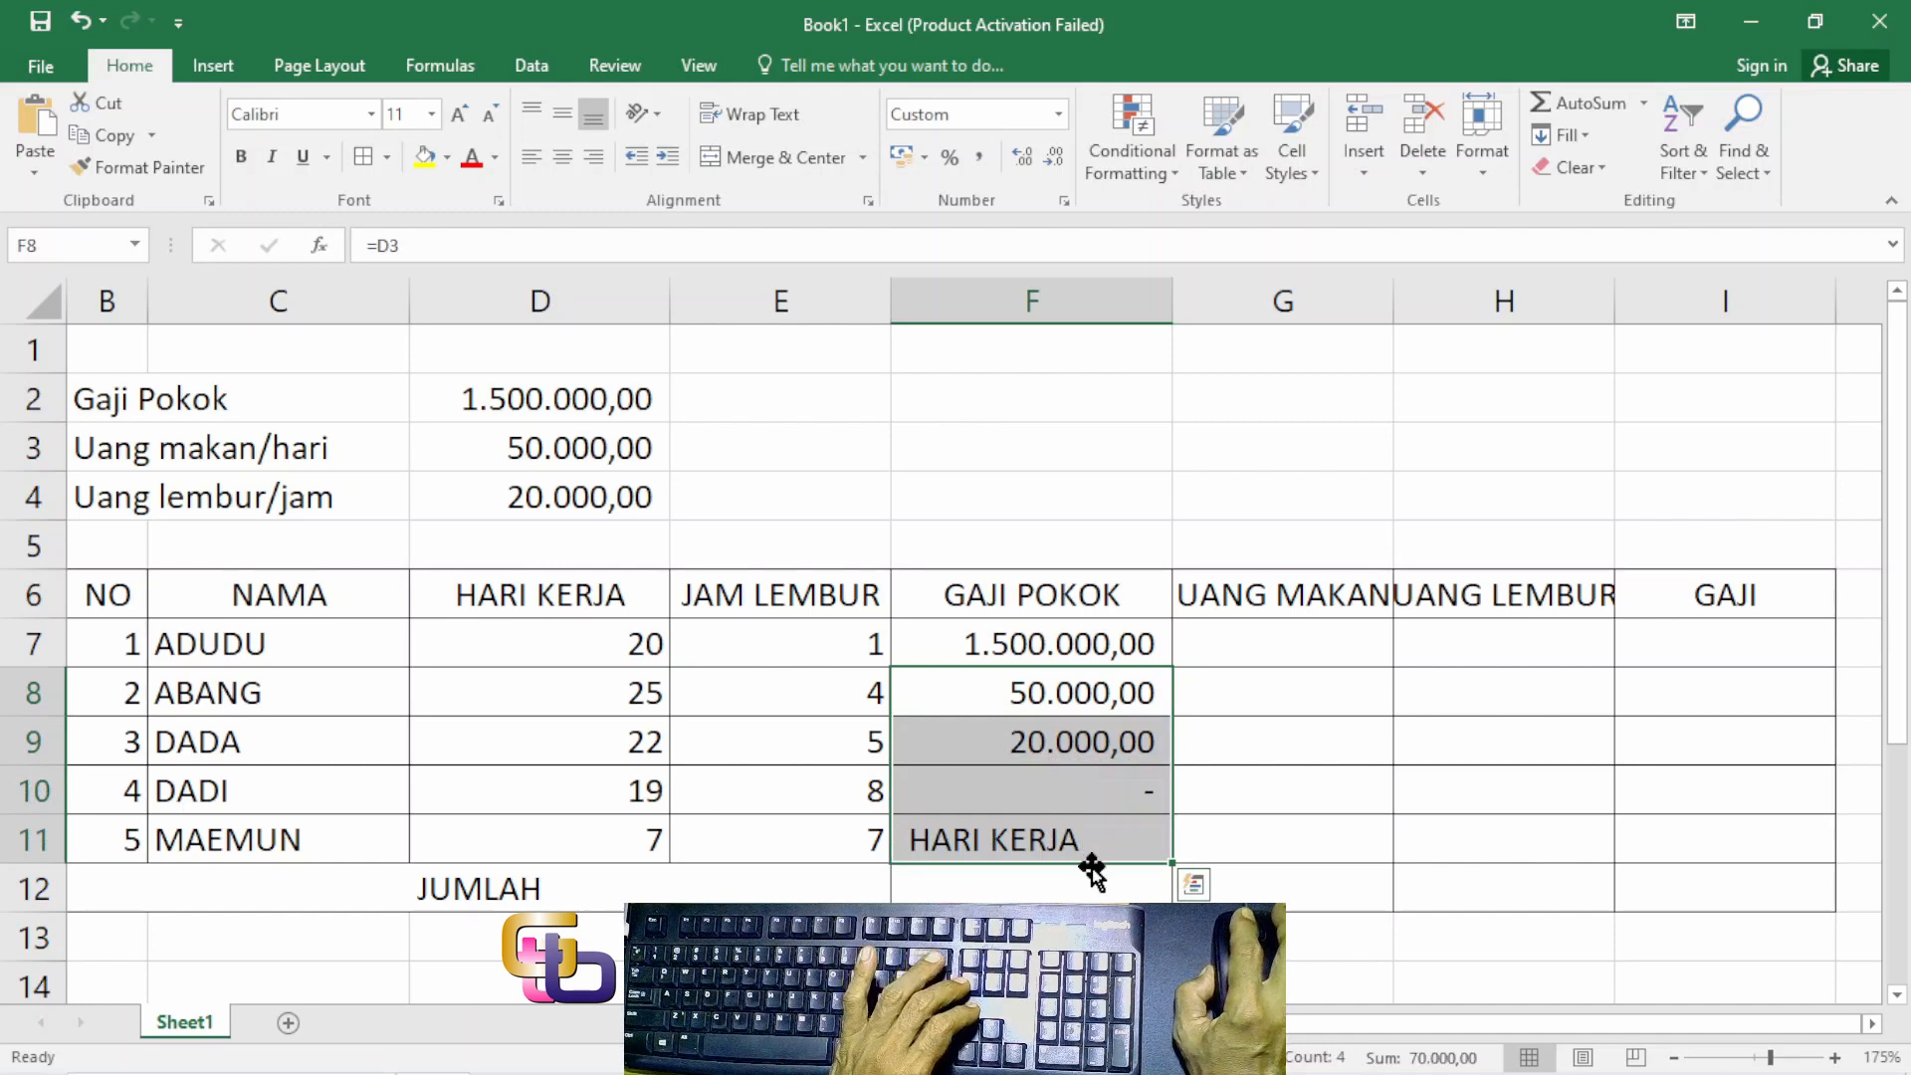
key(Delete)
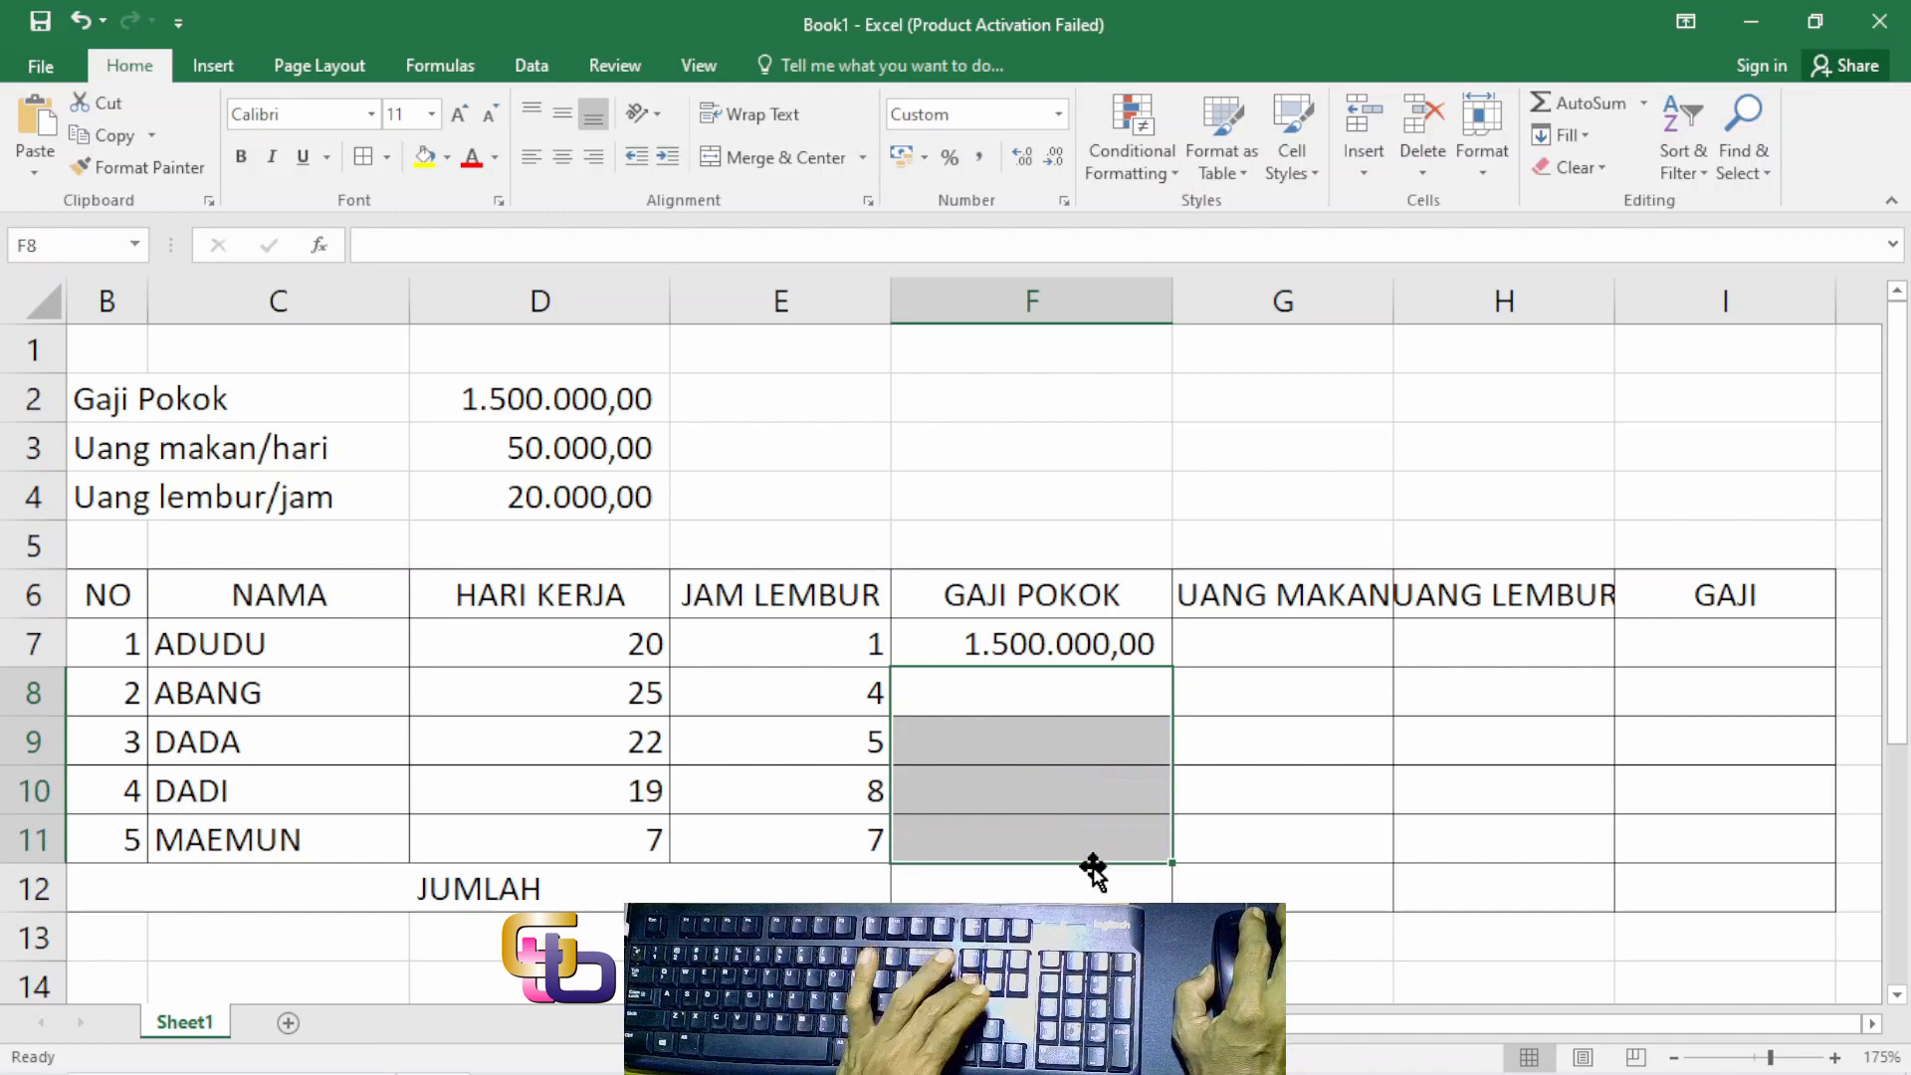
Step: Make the base pay reference in F7 absolute as =$D$2 and fill the formula down through F11
click(1080, 648)
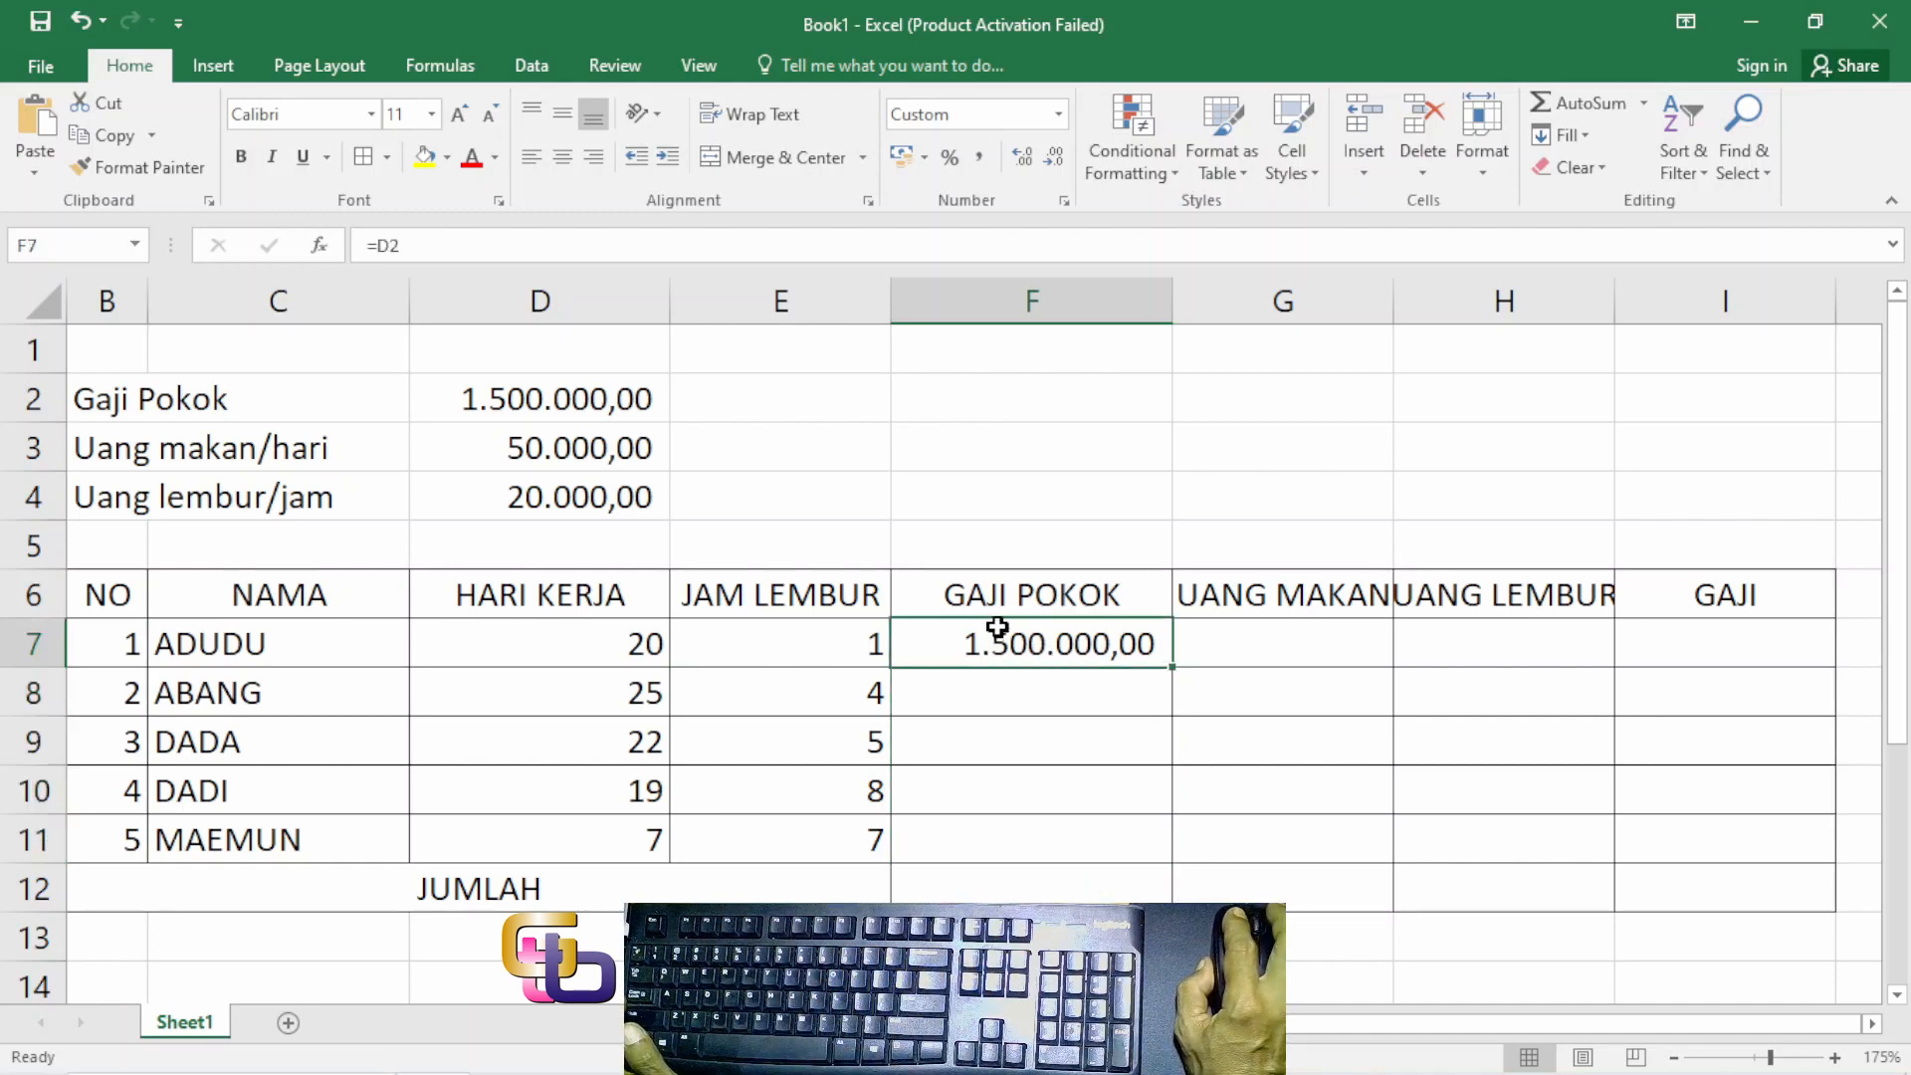
double_click(1053, 641)
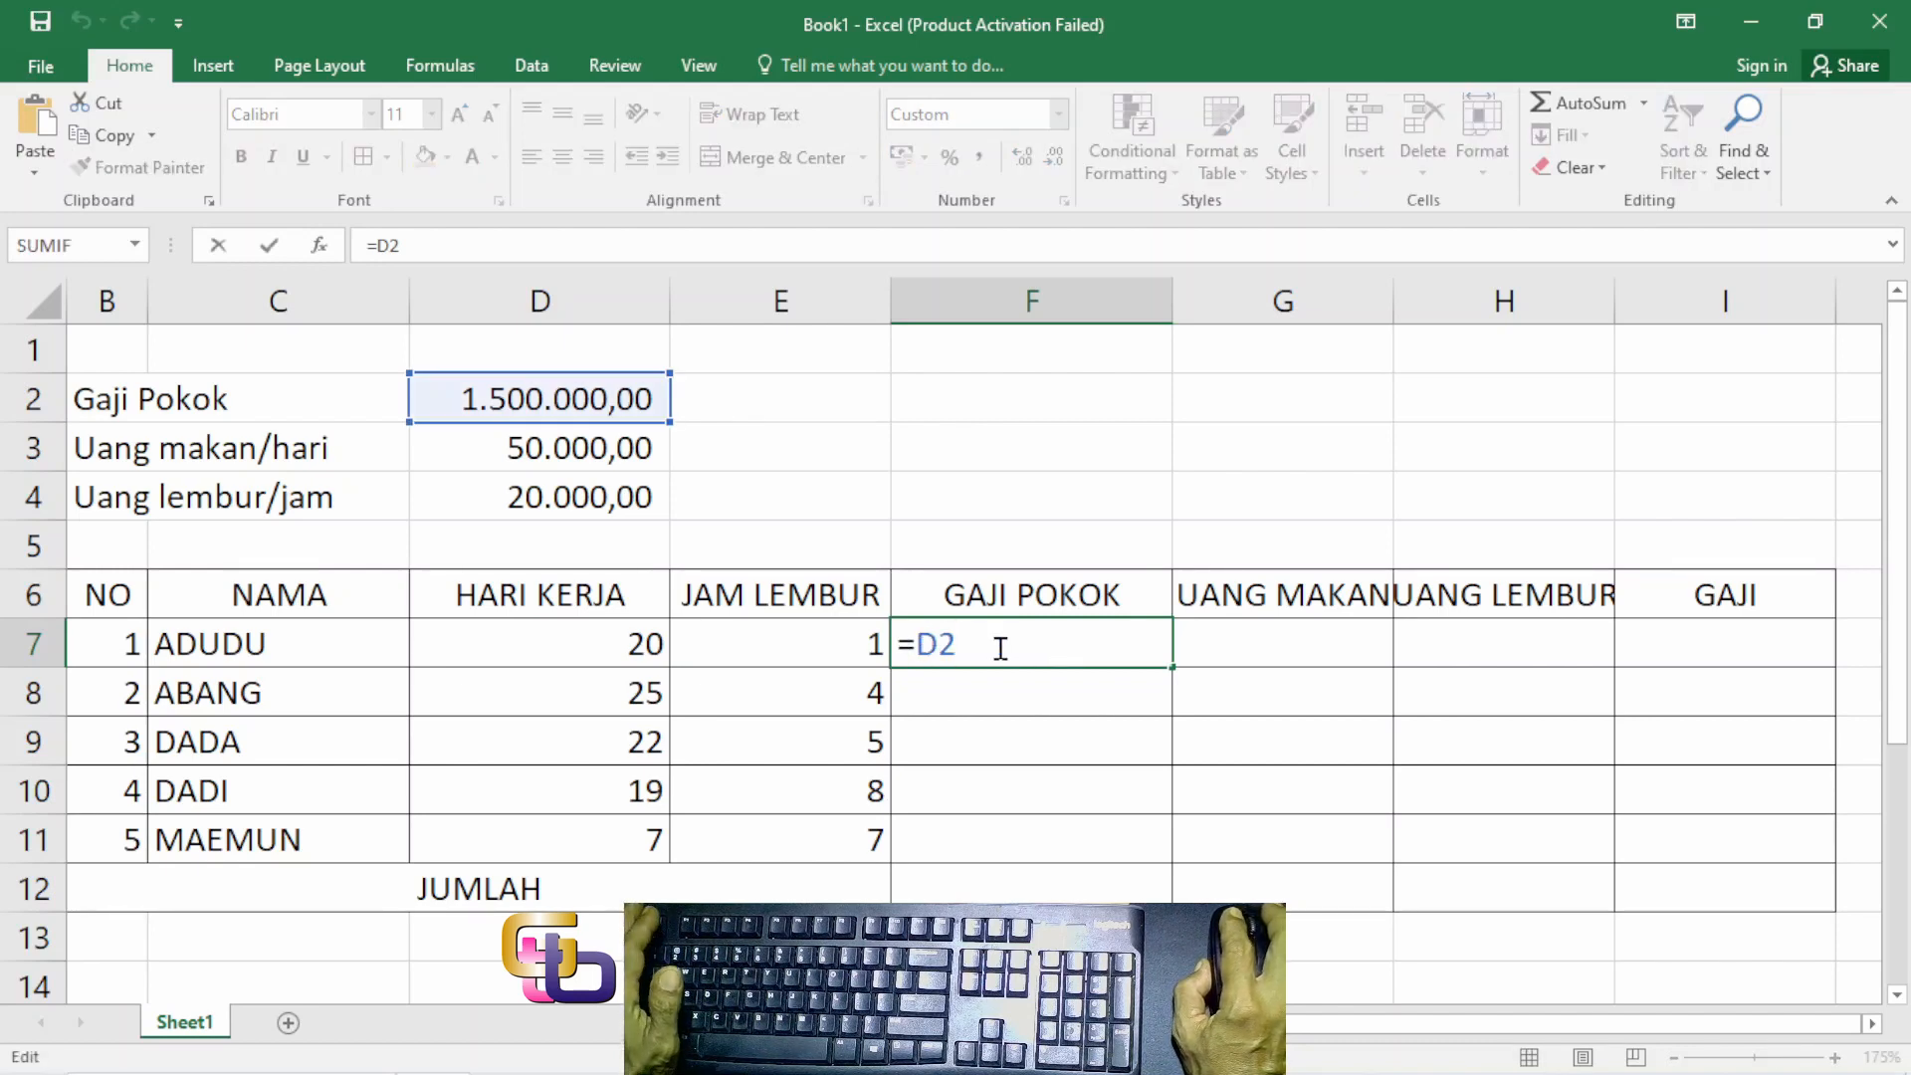
key(ctrl+Return)
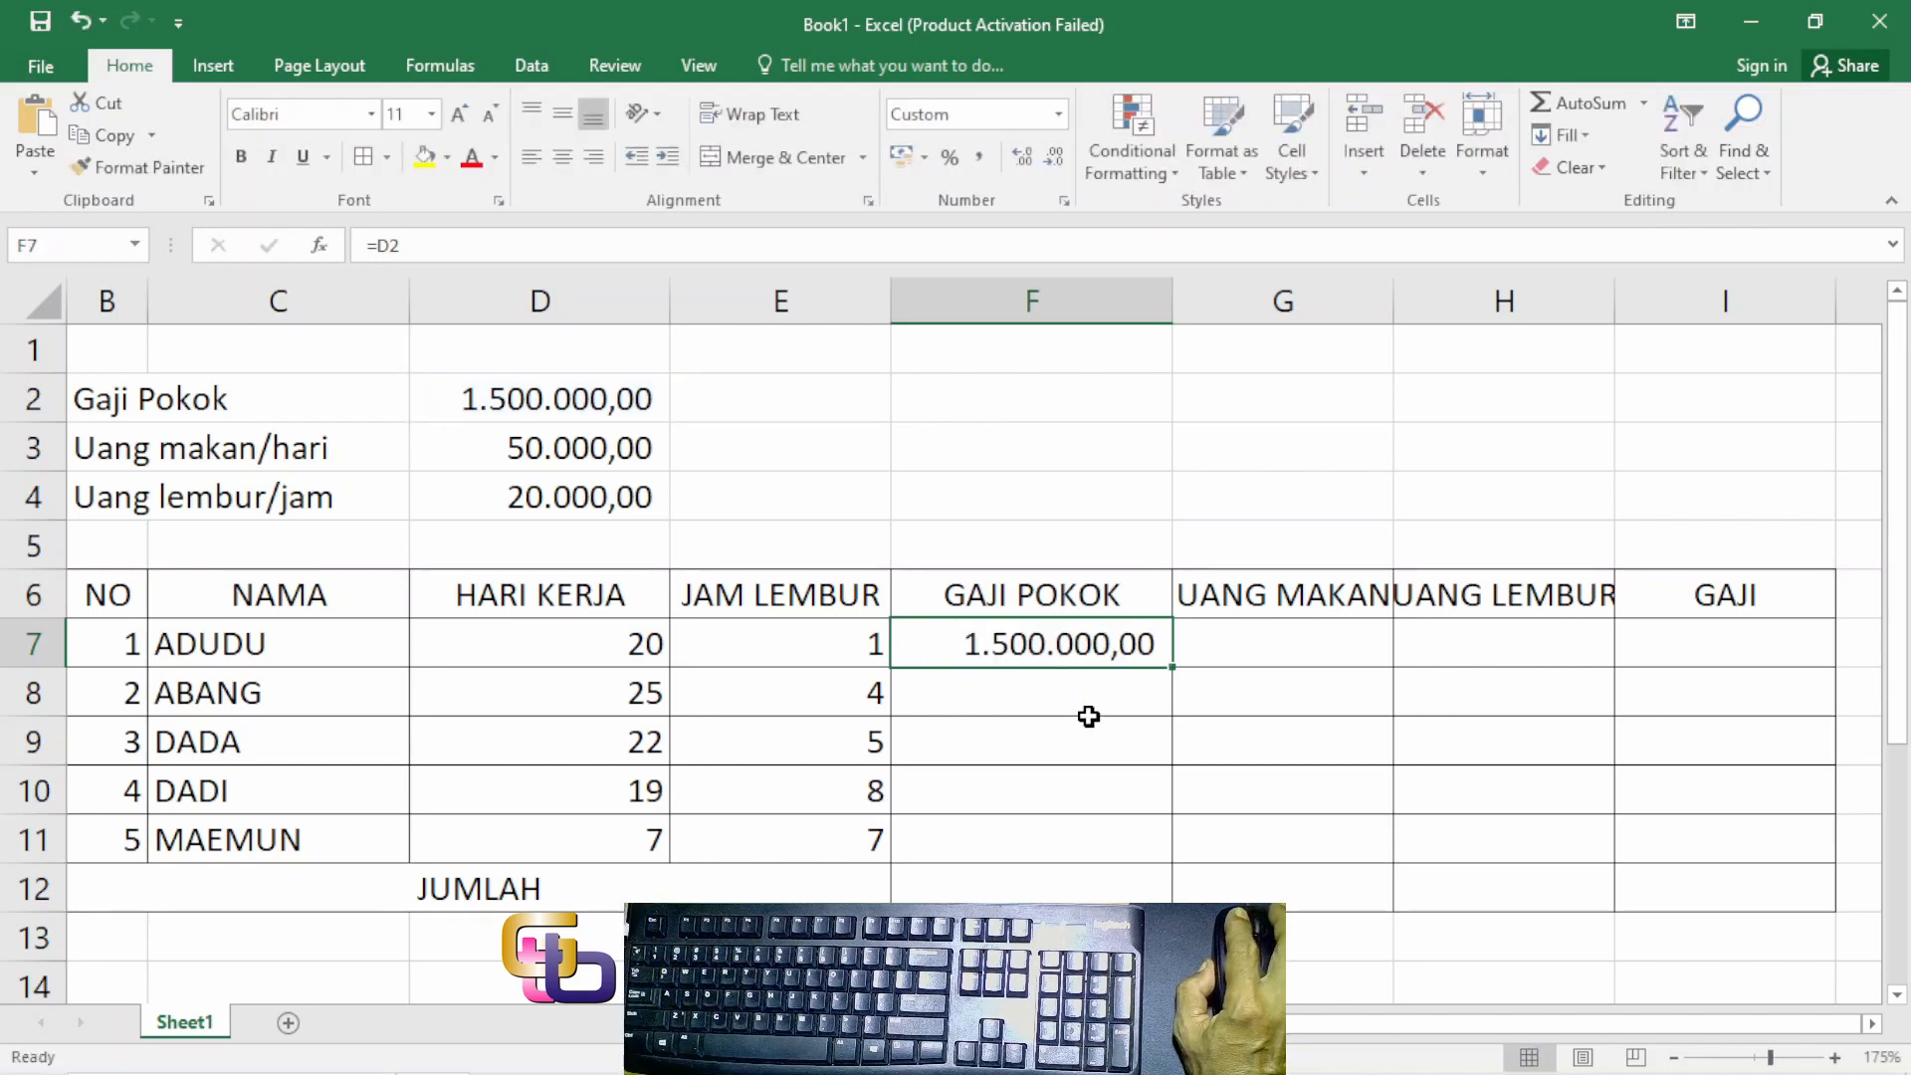
double_click(1032, 644)
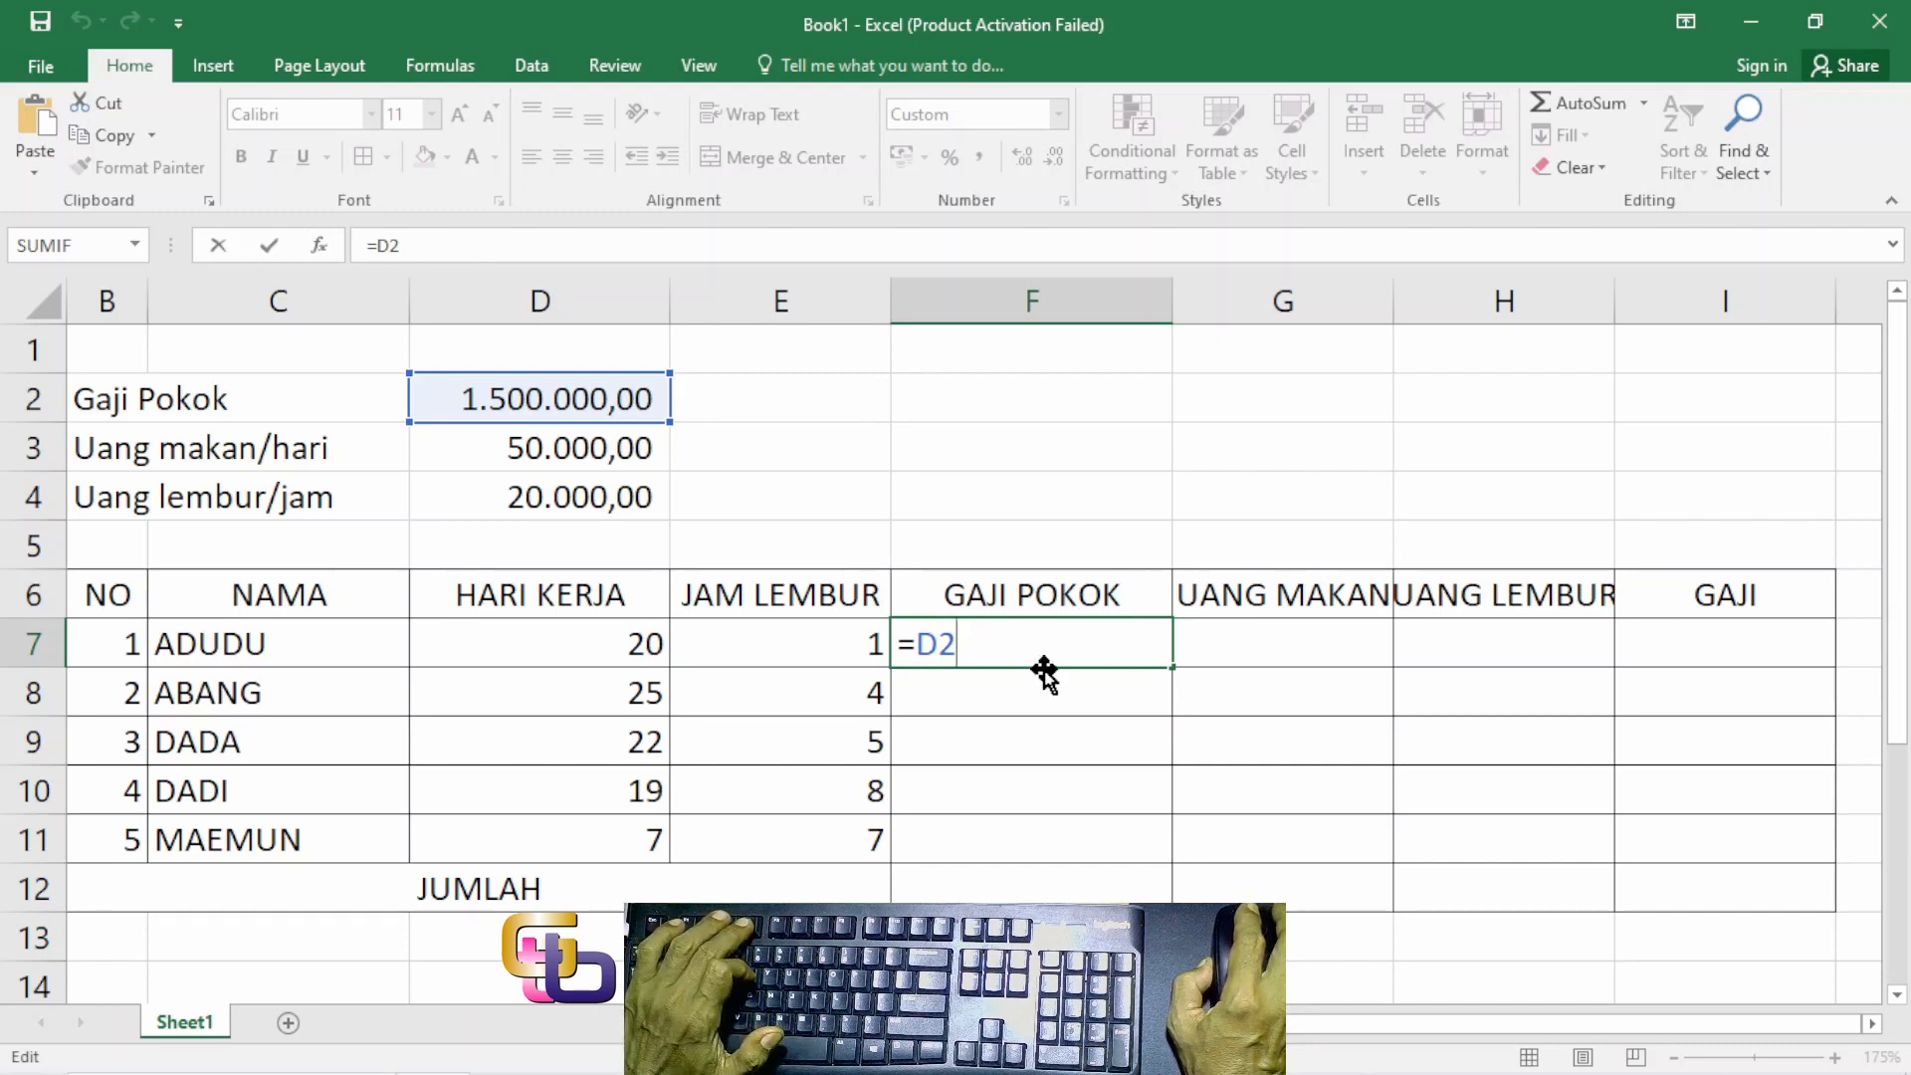
key(F4)
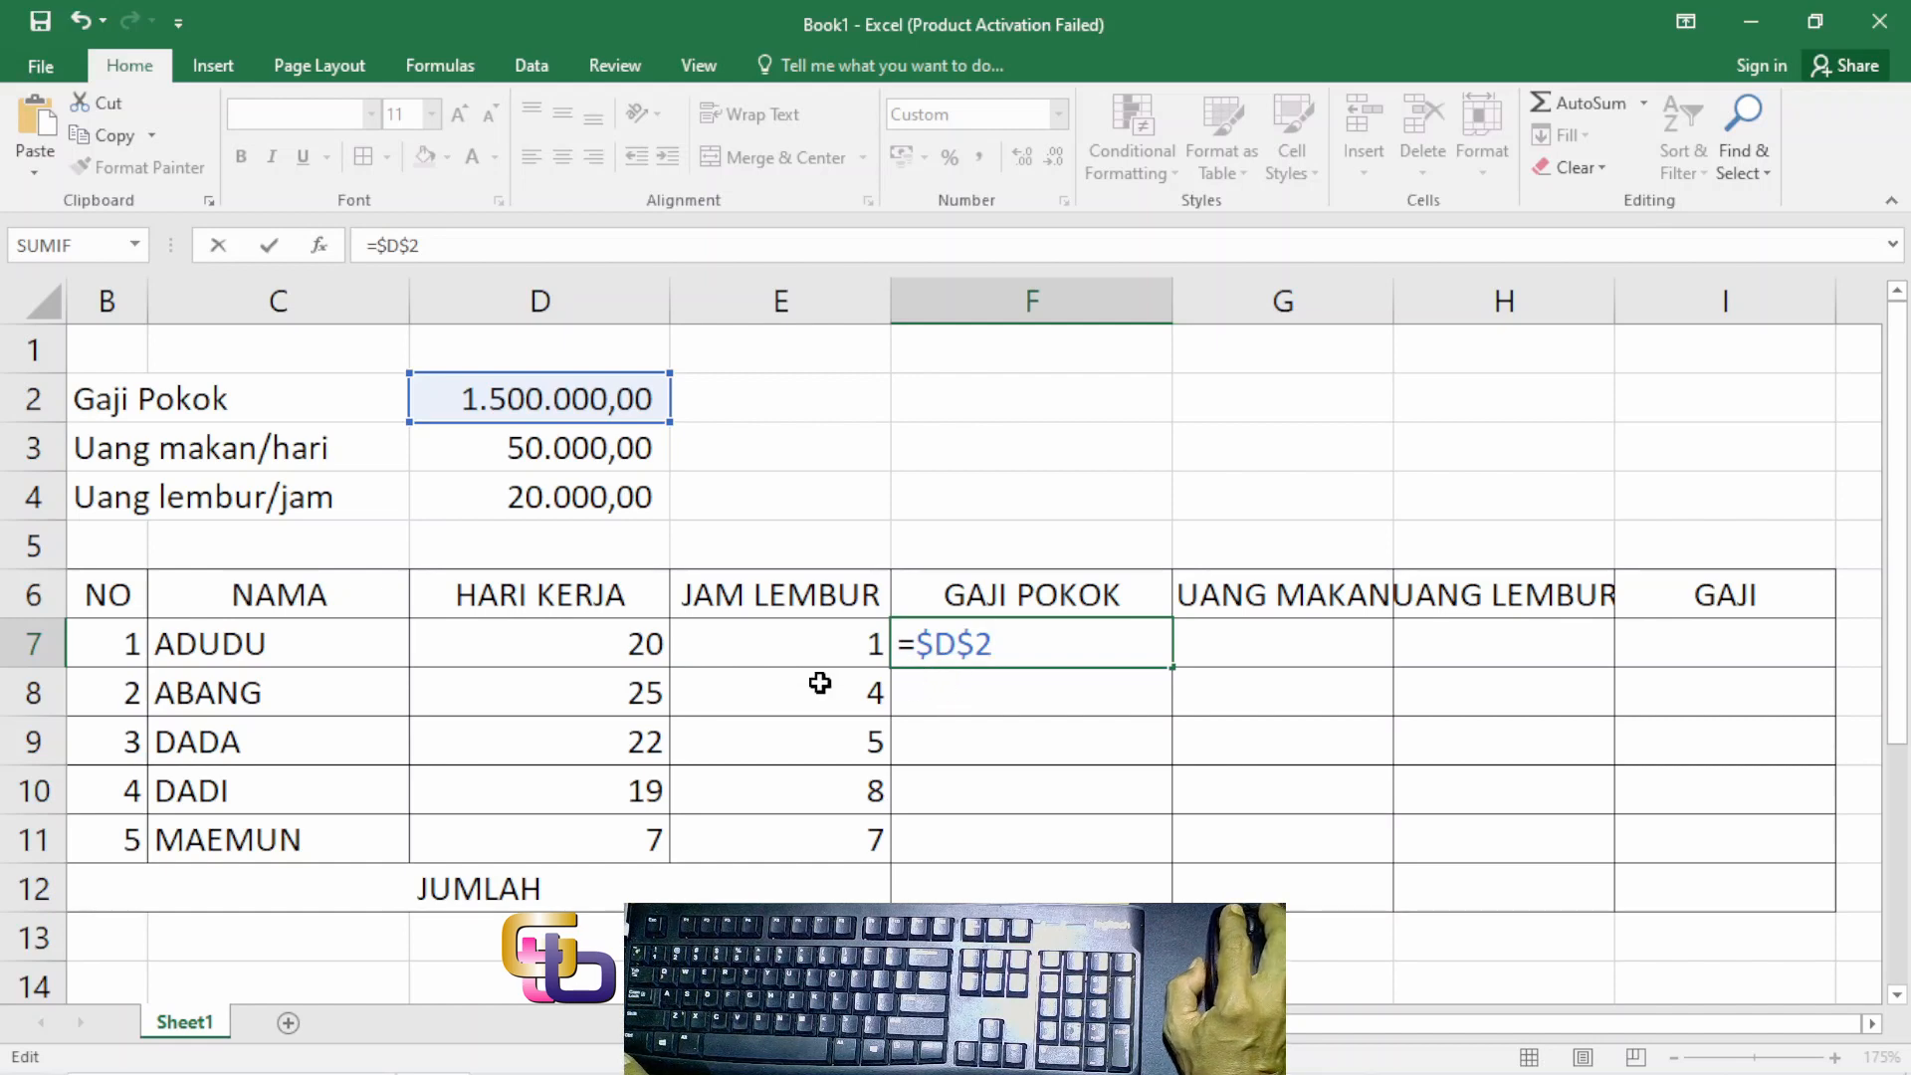
key(Return)
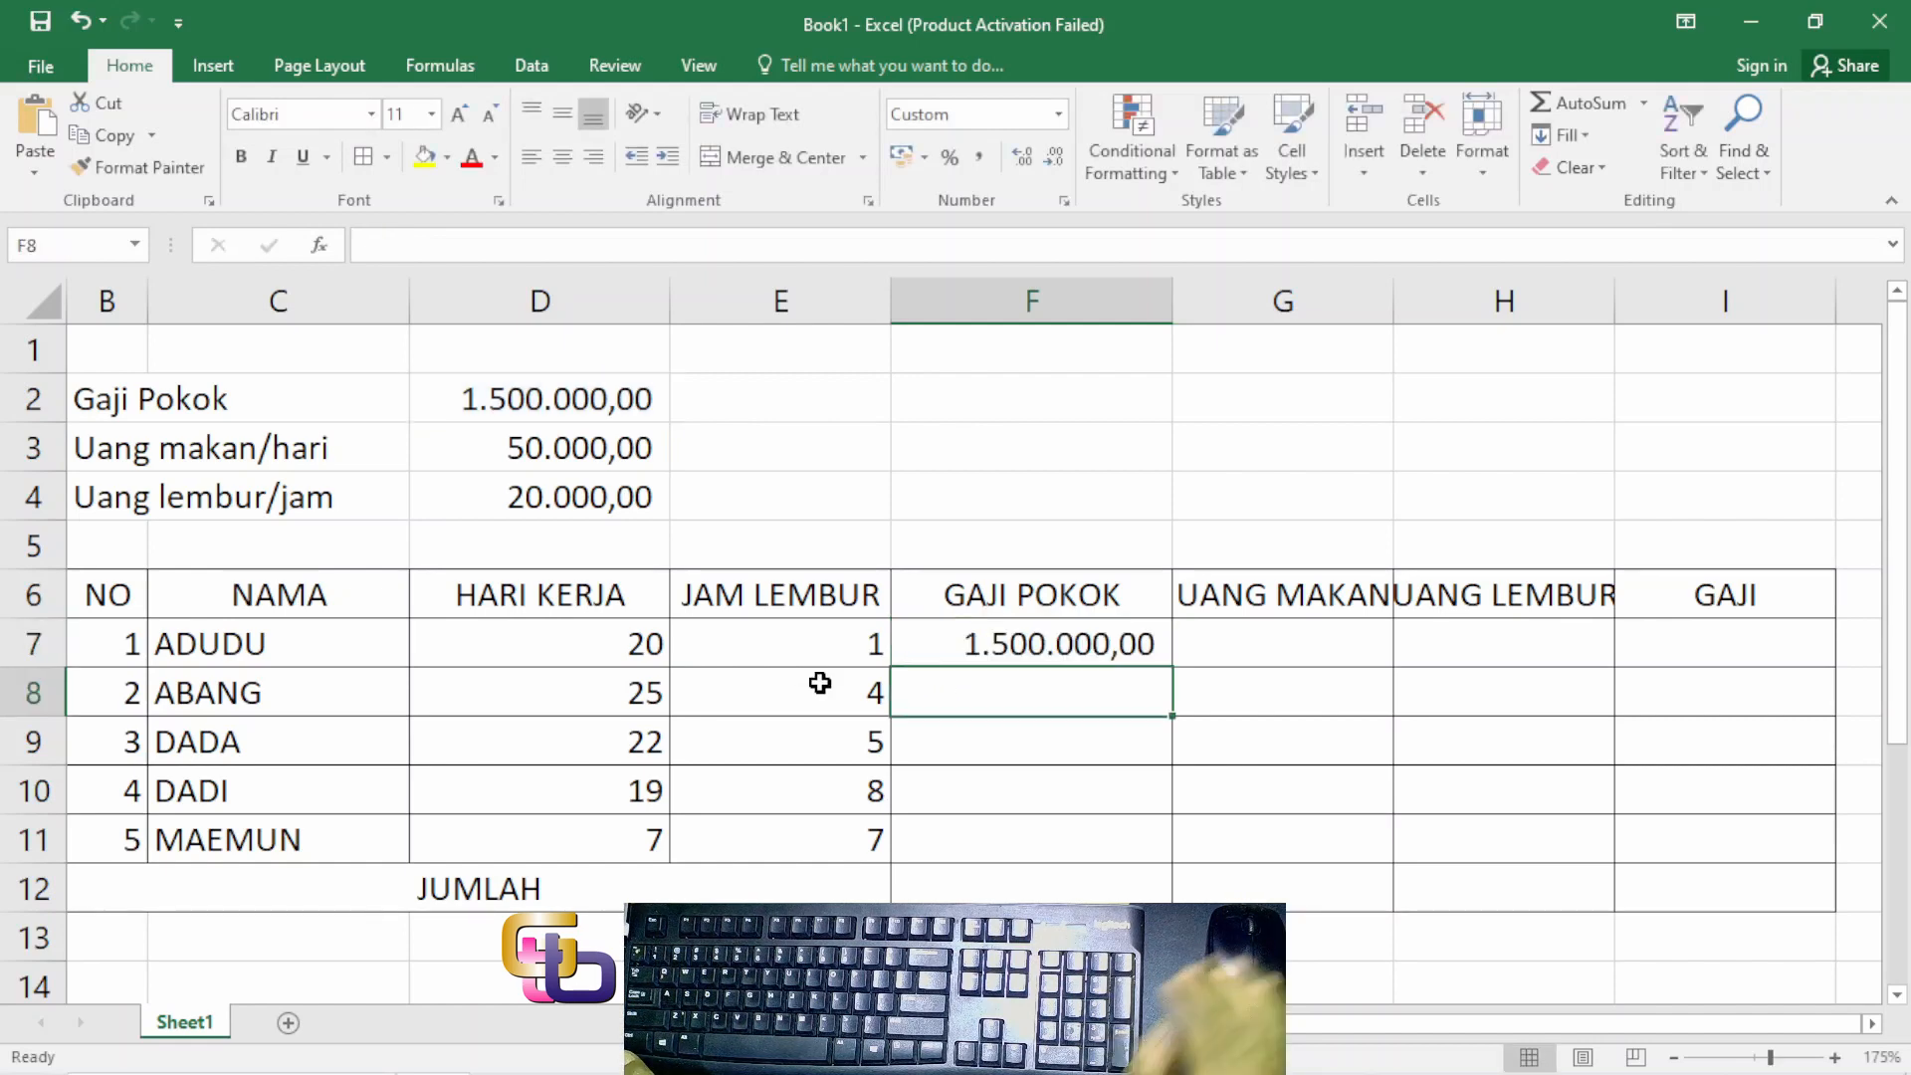
click(1093, 647)
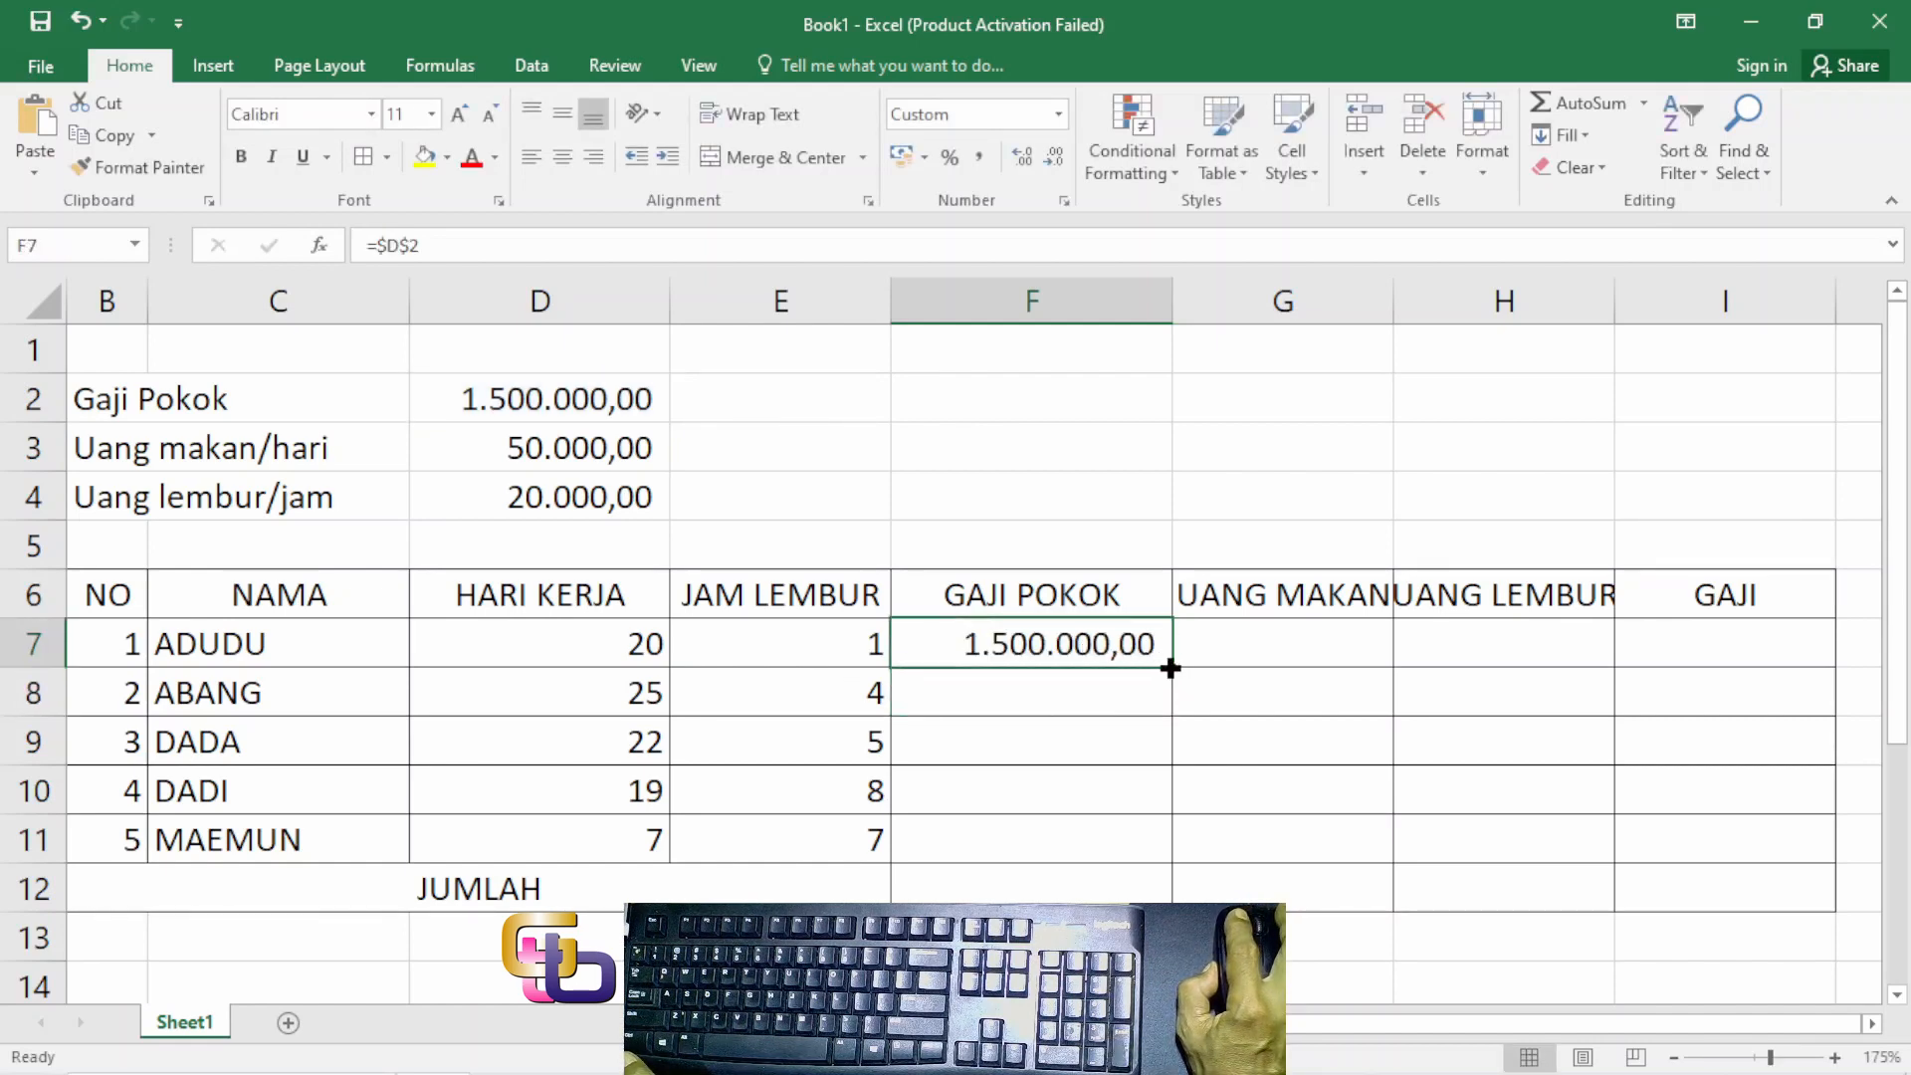
drag(1171, 668, 1154, 883)
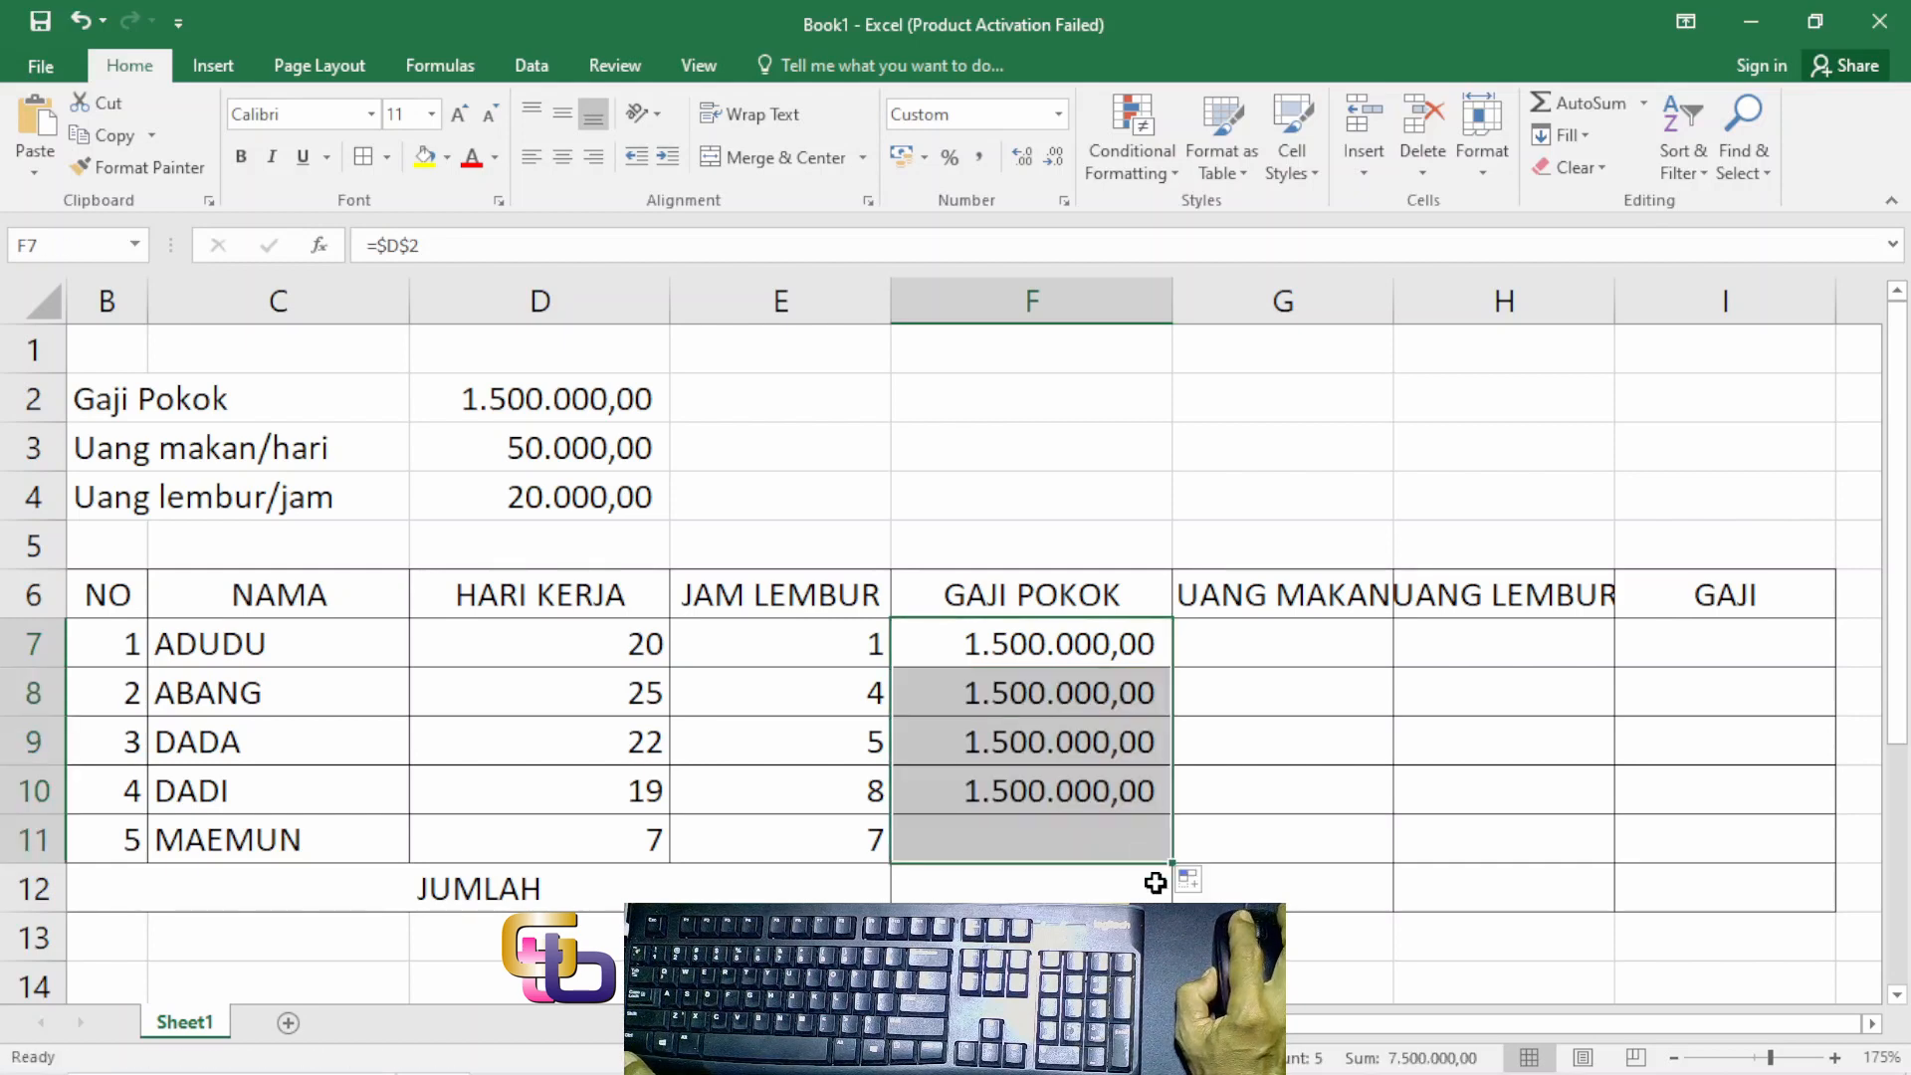
Step: Check which source cell the copied formulas in F11 and F9 refer to
click(1080, 845)
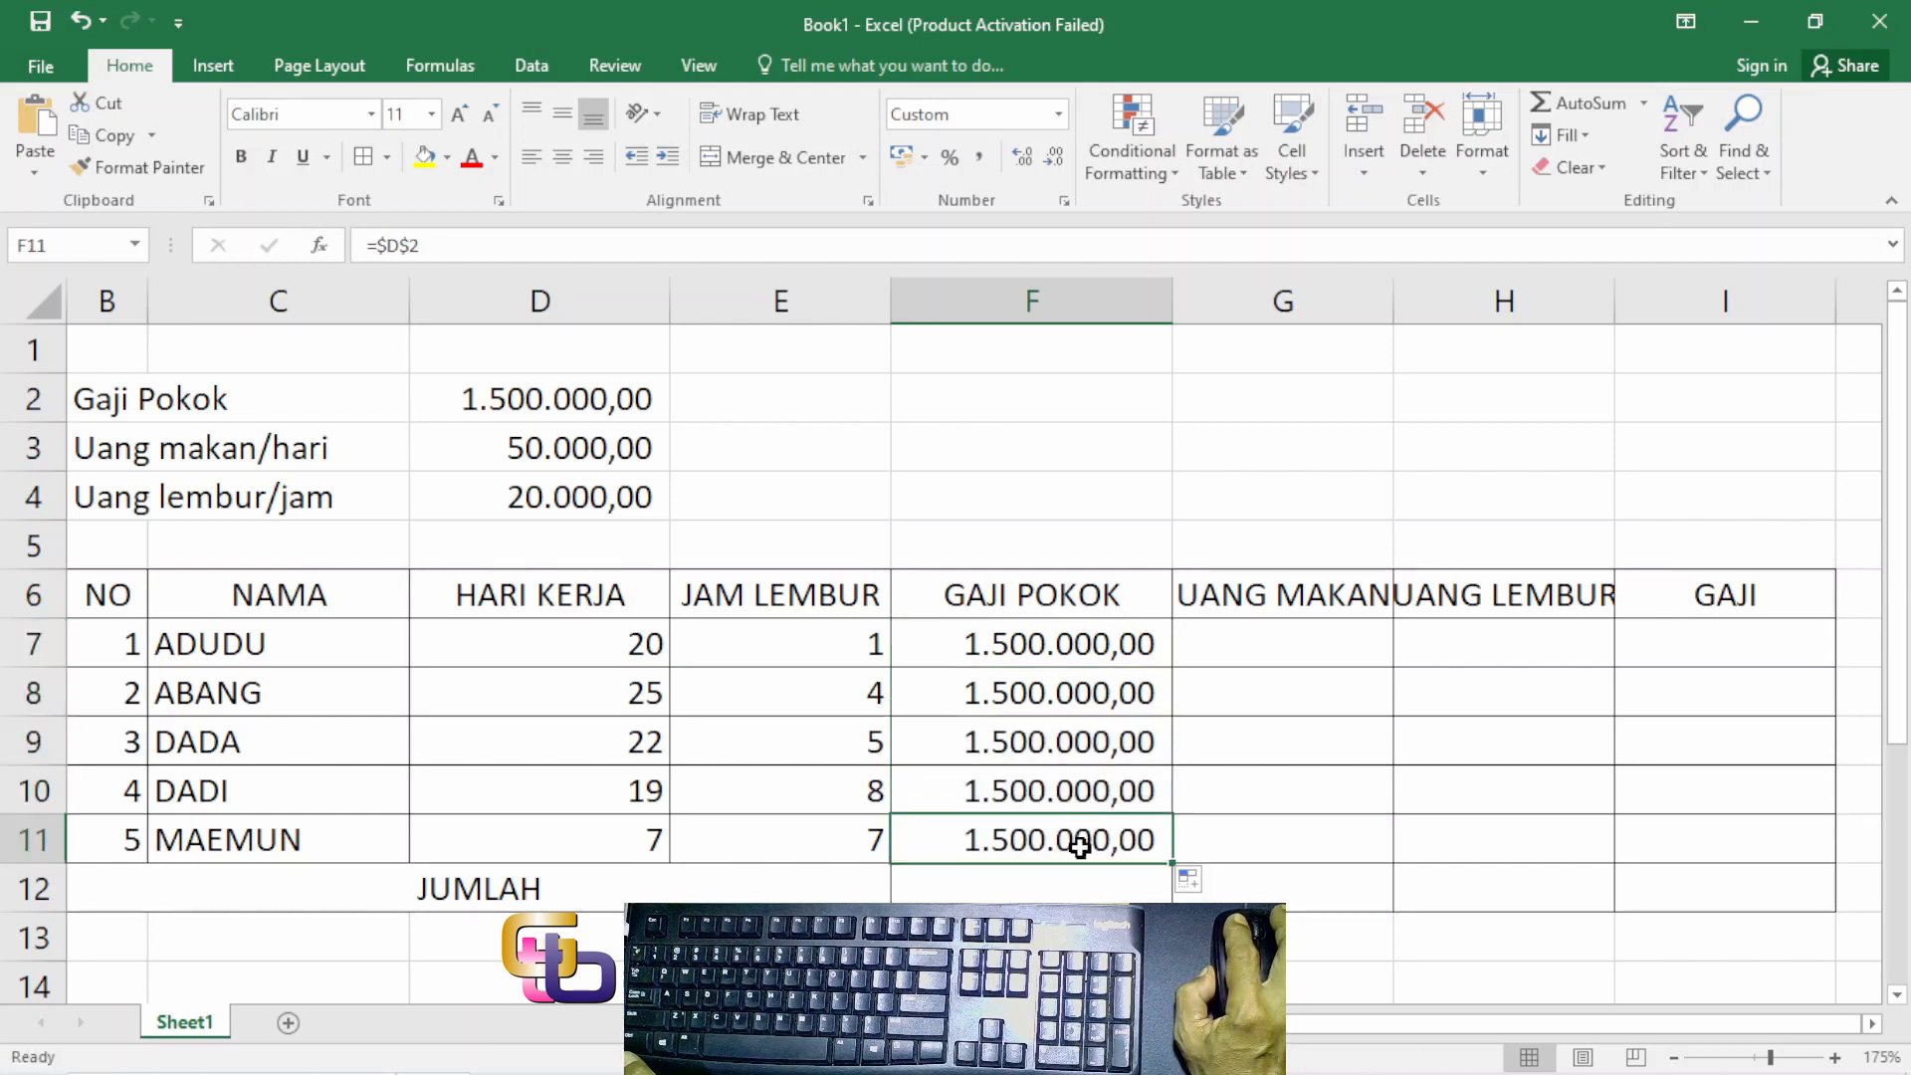
double_click(1080, 841)
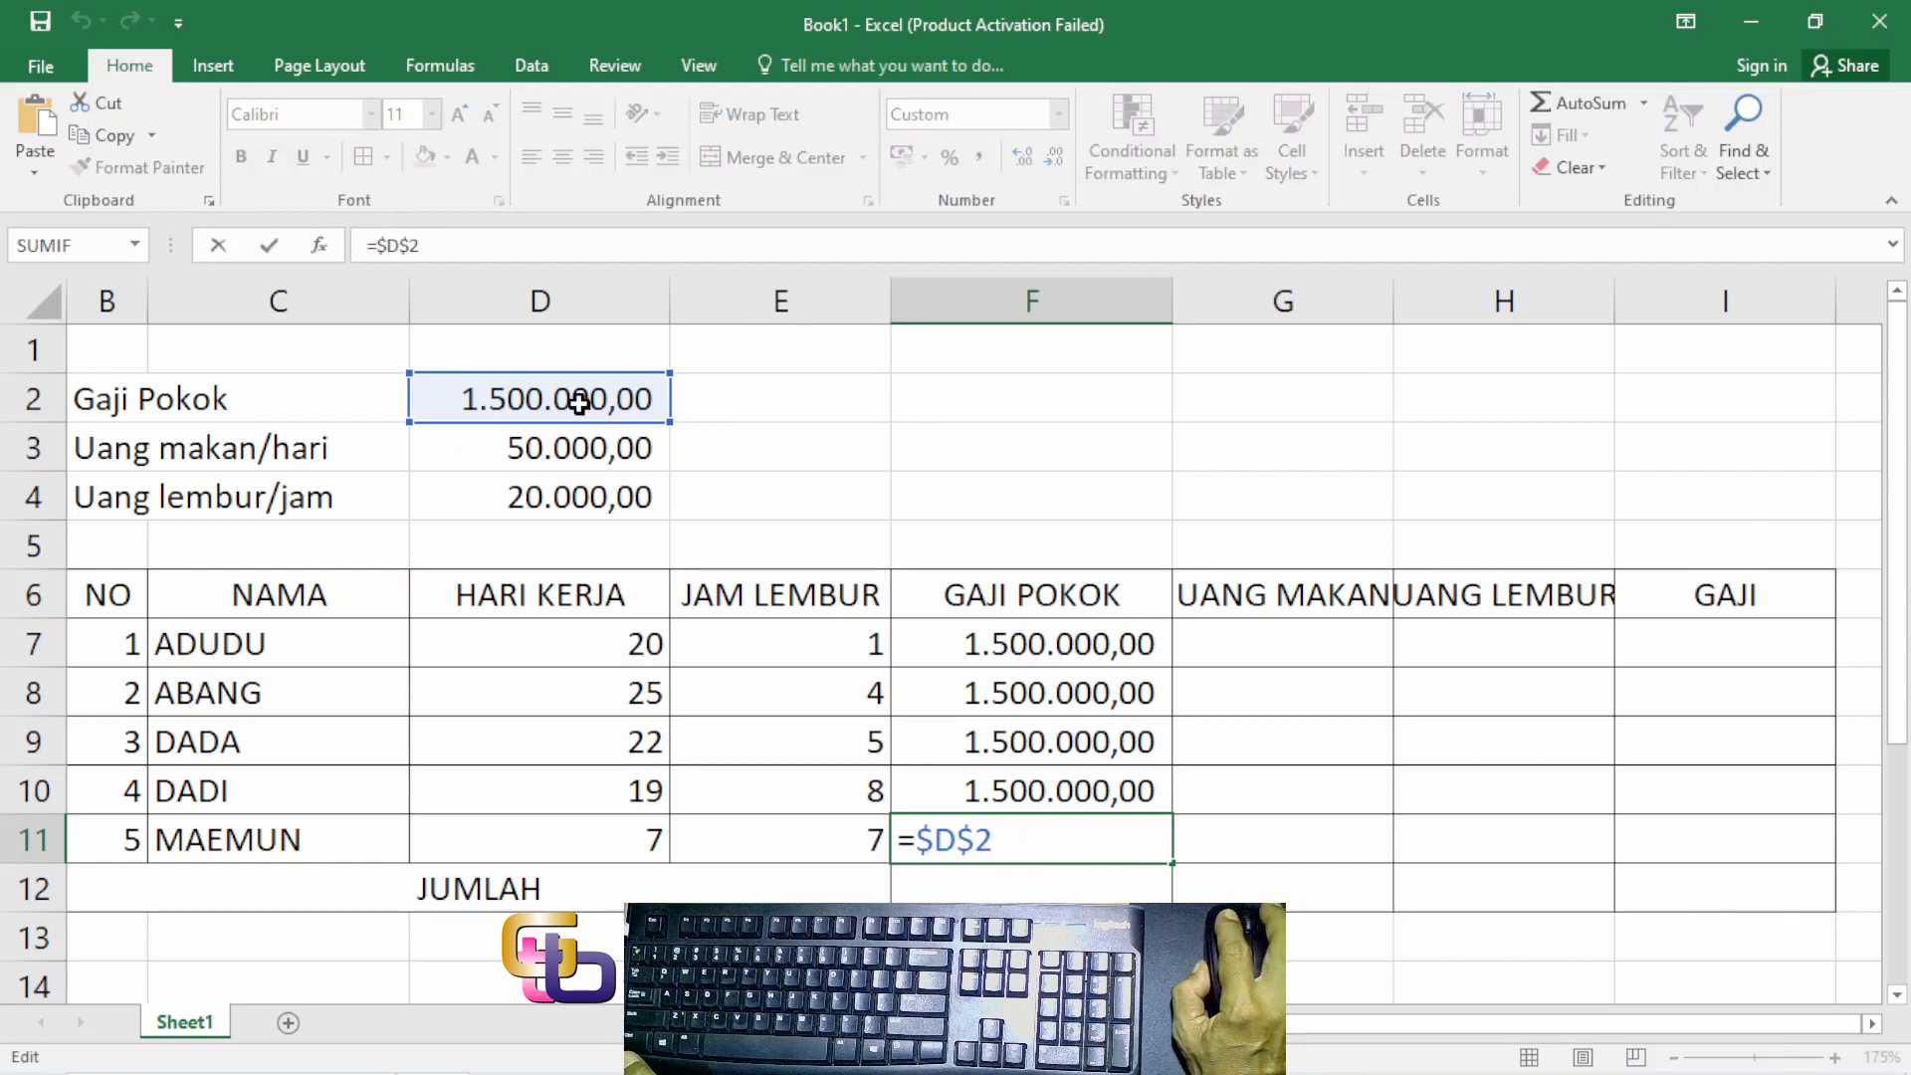
key(Escape)
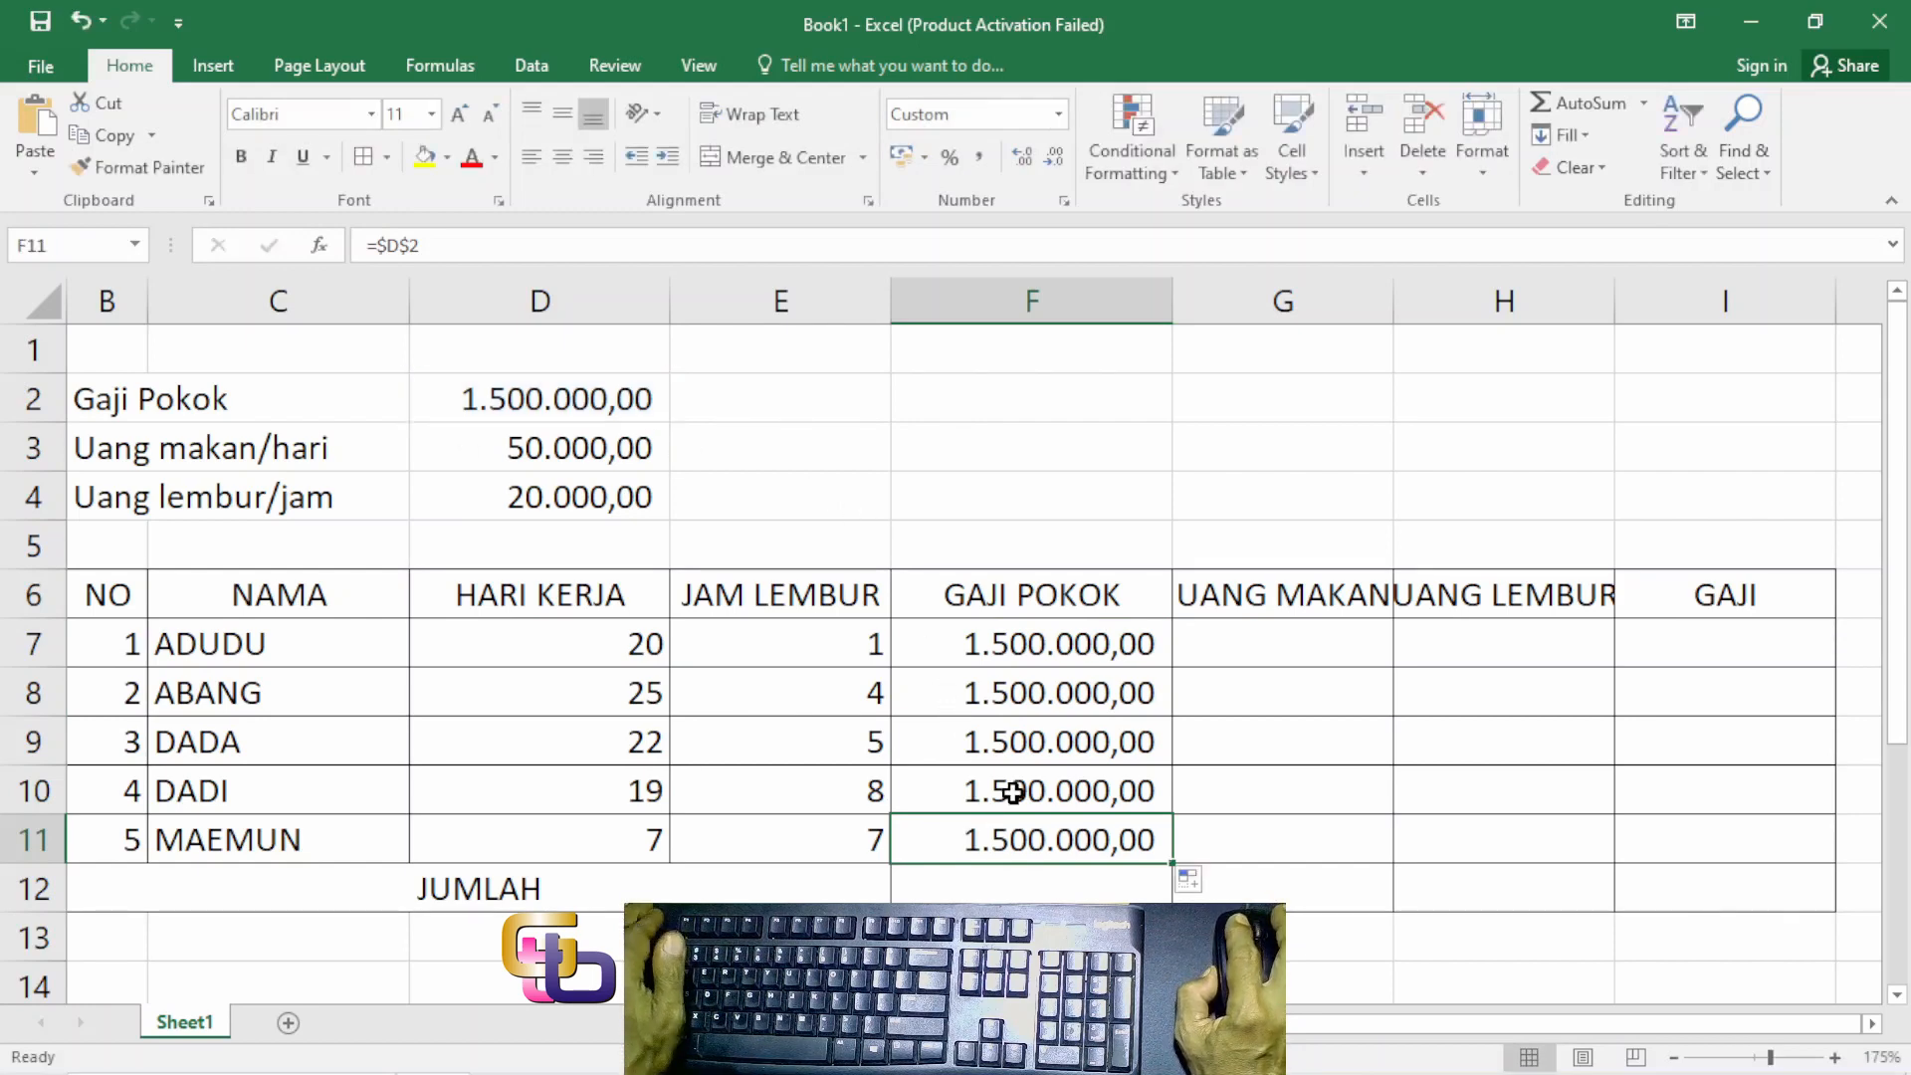
double_click(1040, 739)
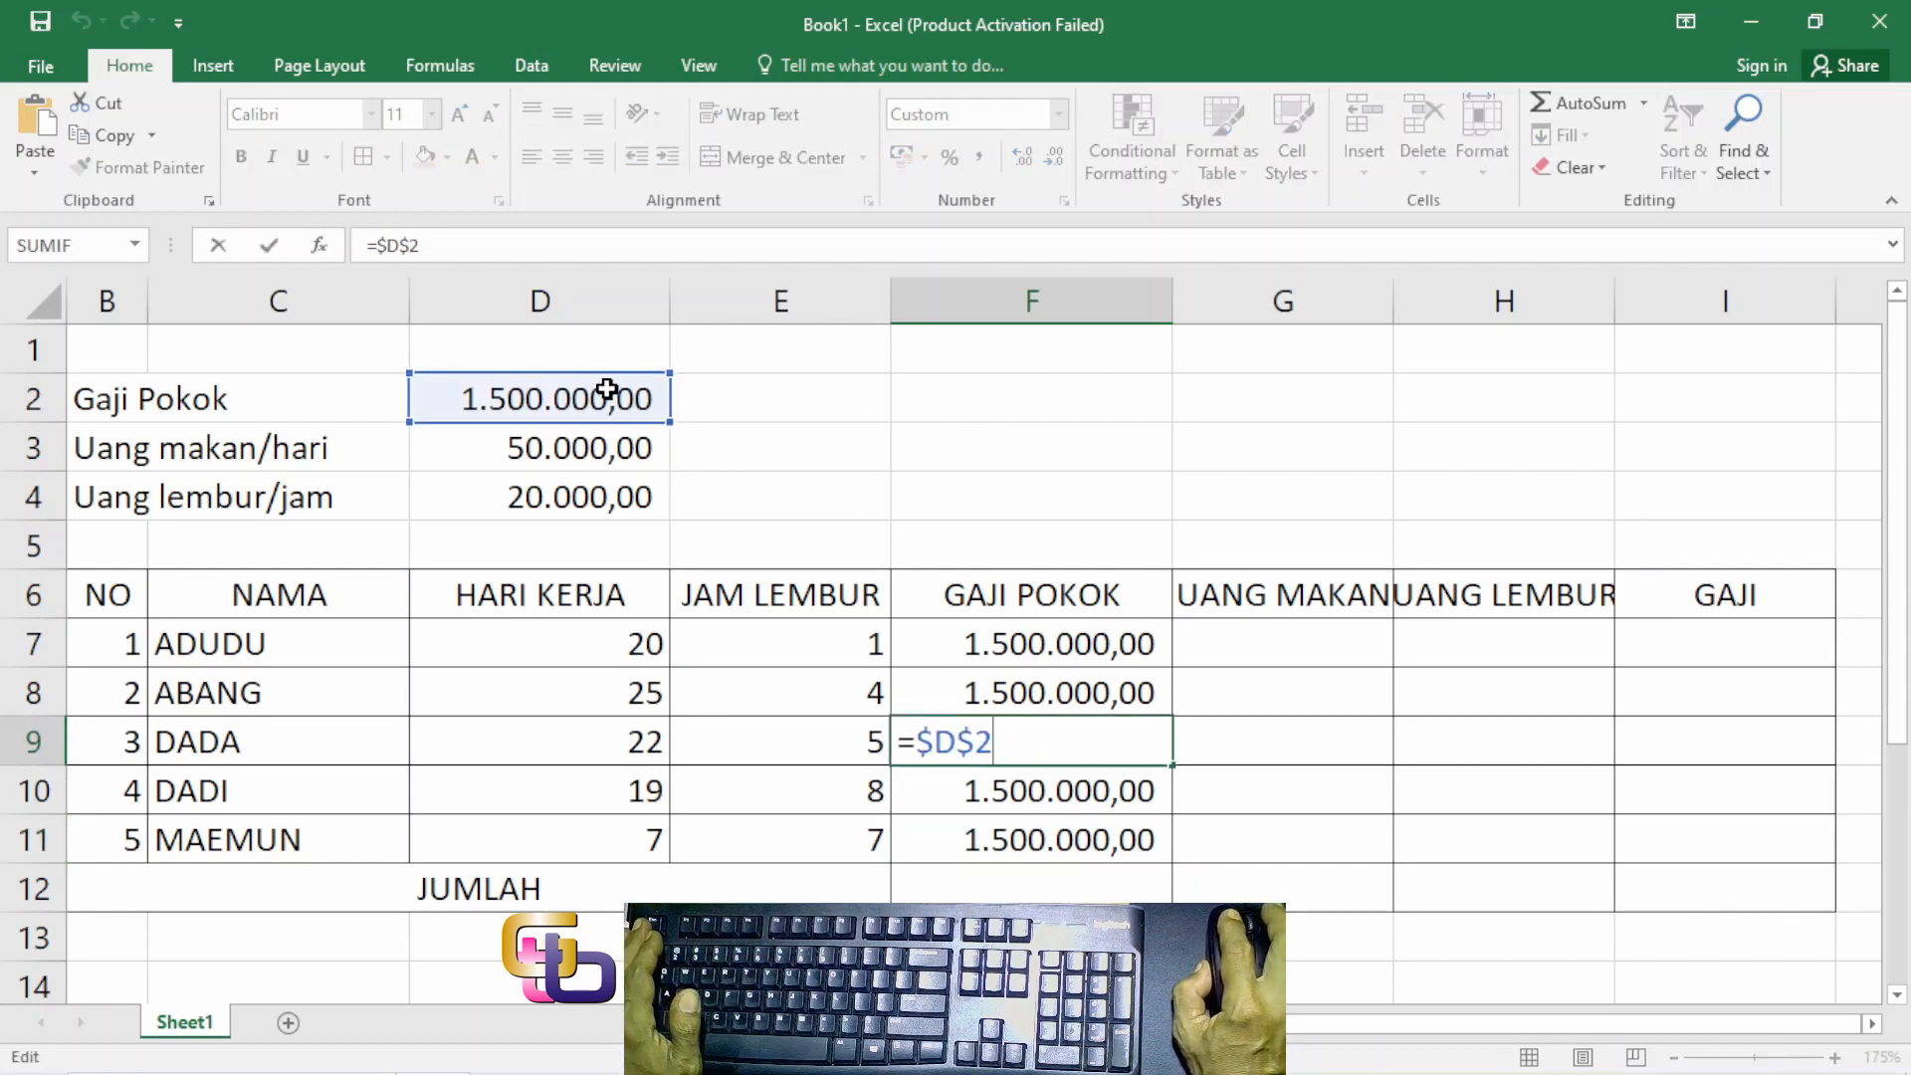
key(Escape)
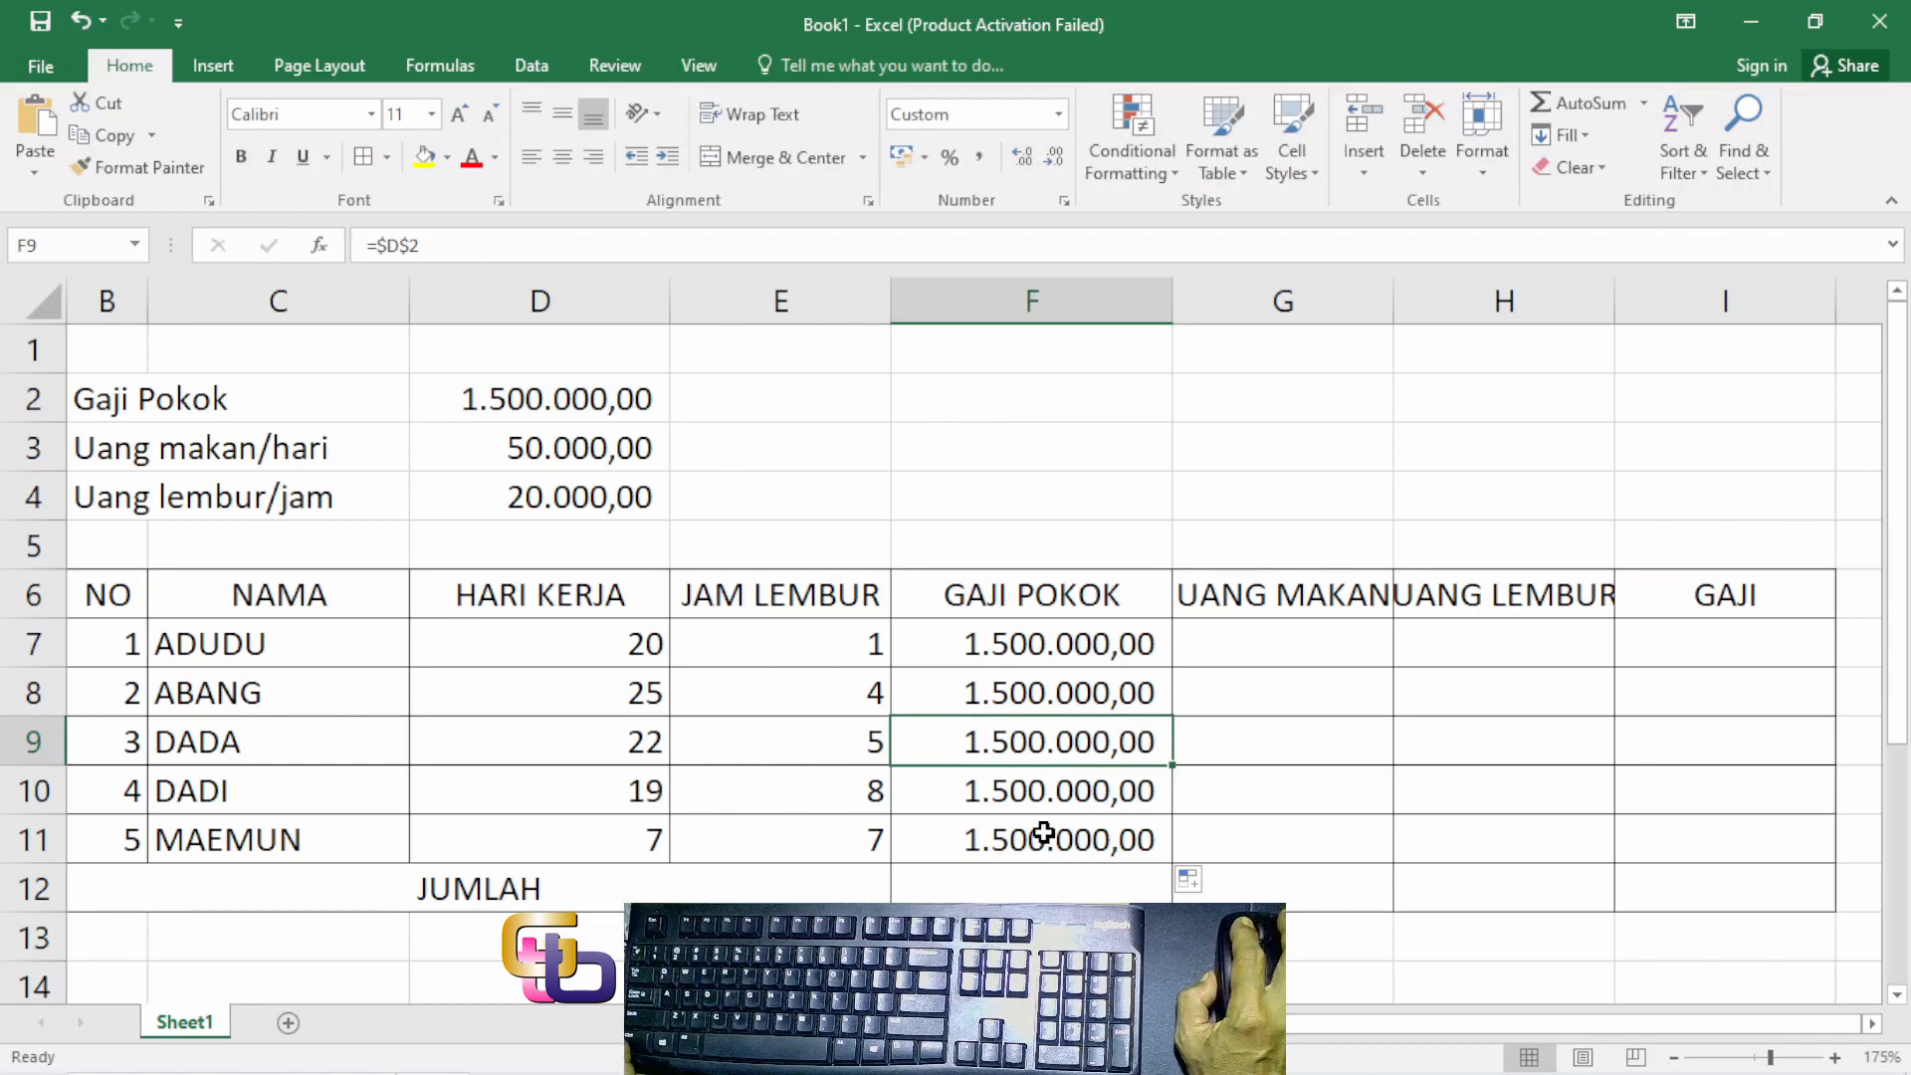
Step: Calculate the first employee's meal allowance in G7 as =D7*D3 and widen column G to 14,29
click(1284, 650)
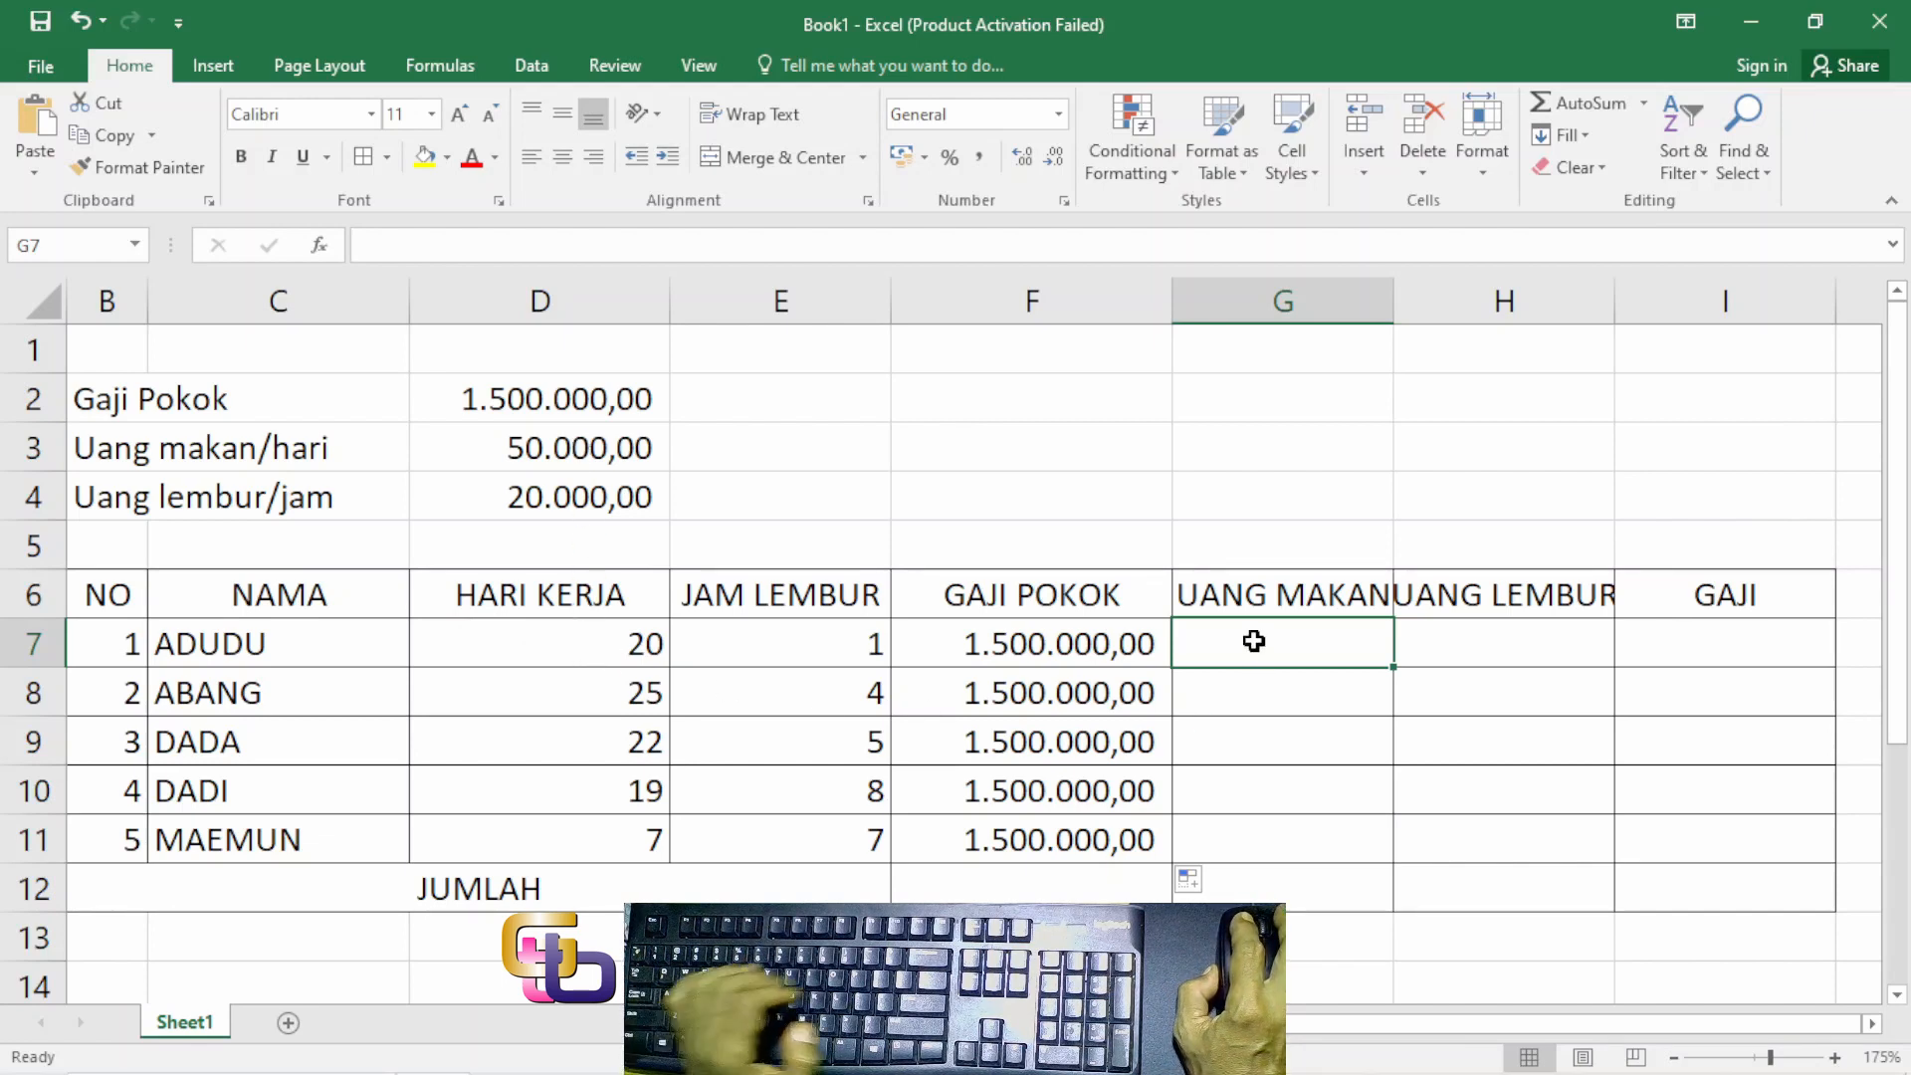
text(=)
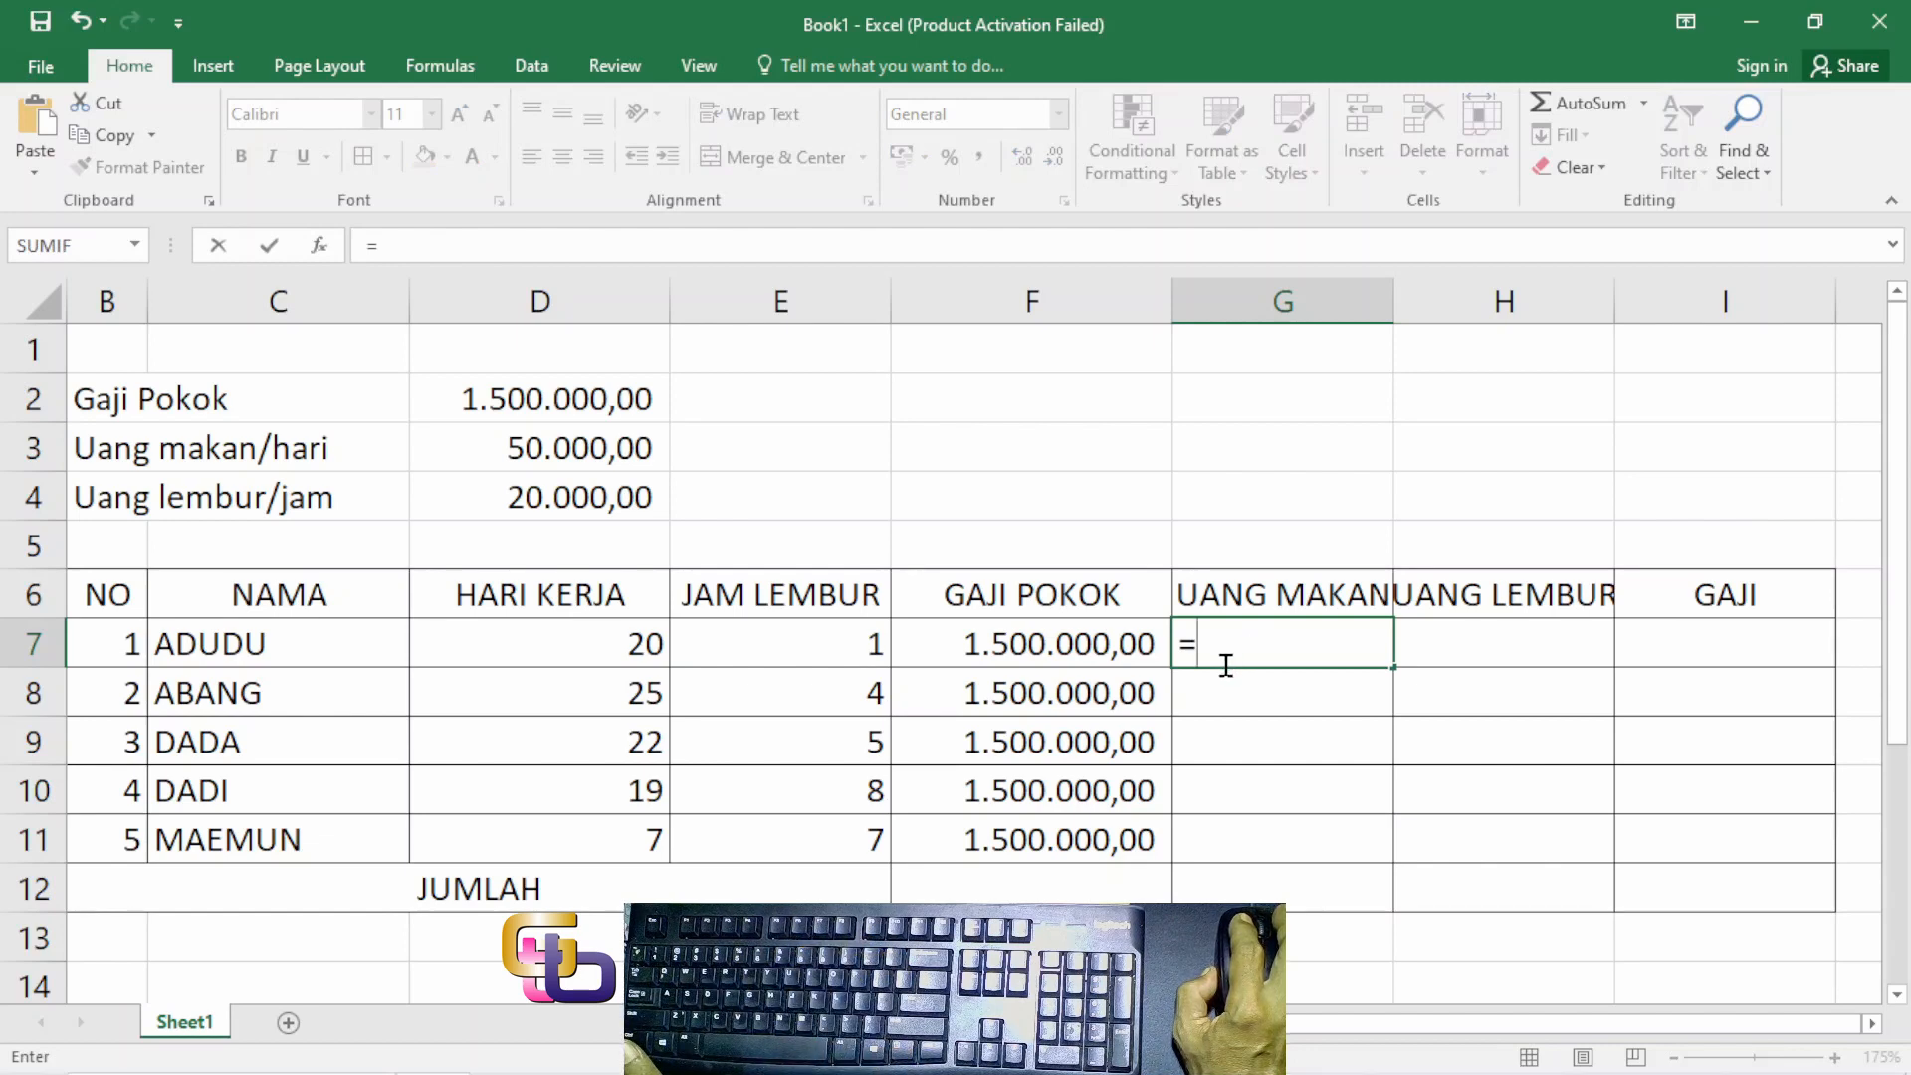
click(606, 643)
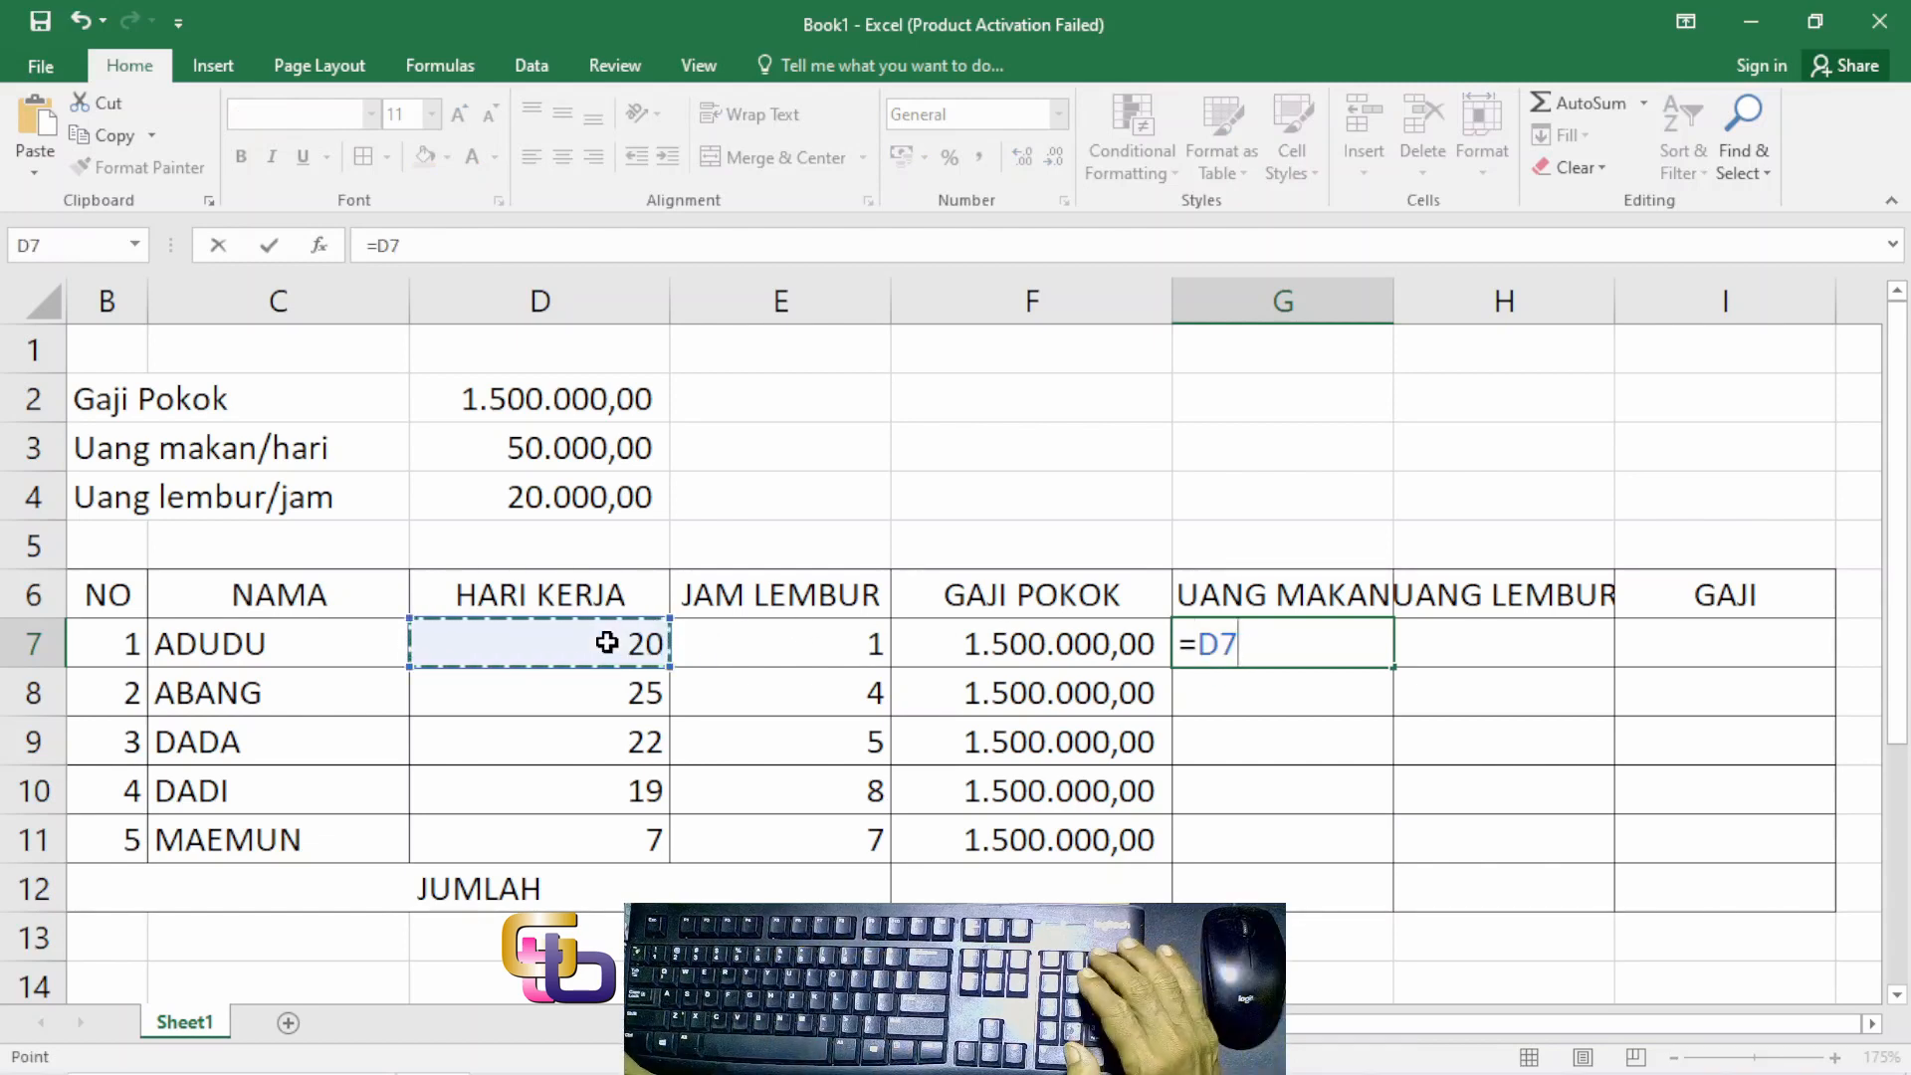
text(*)
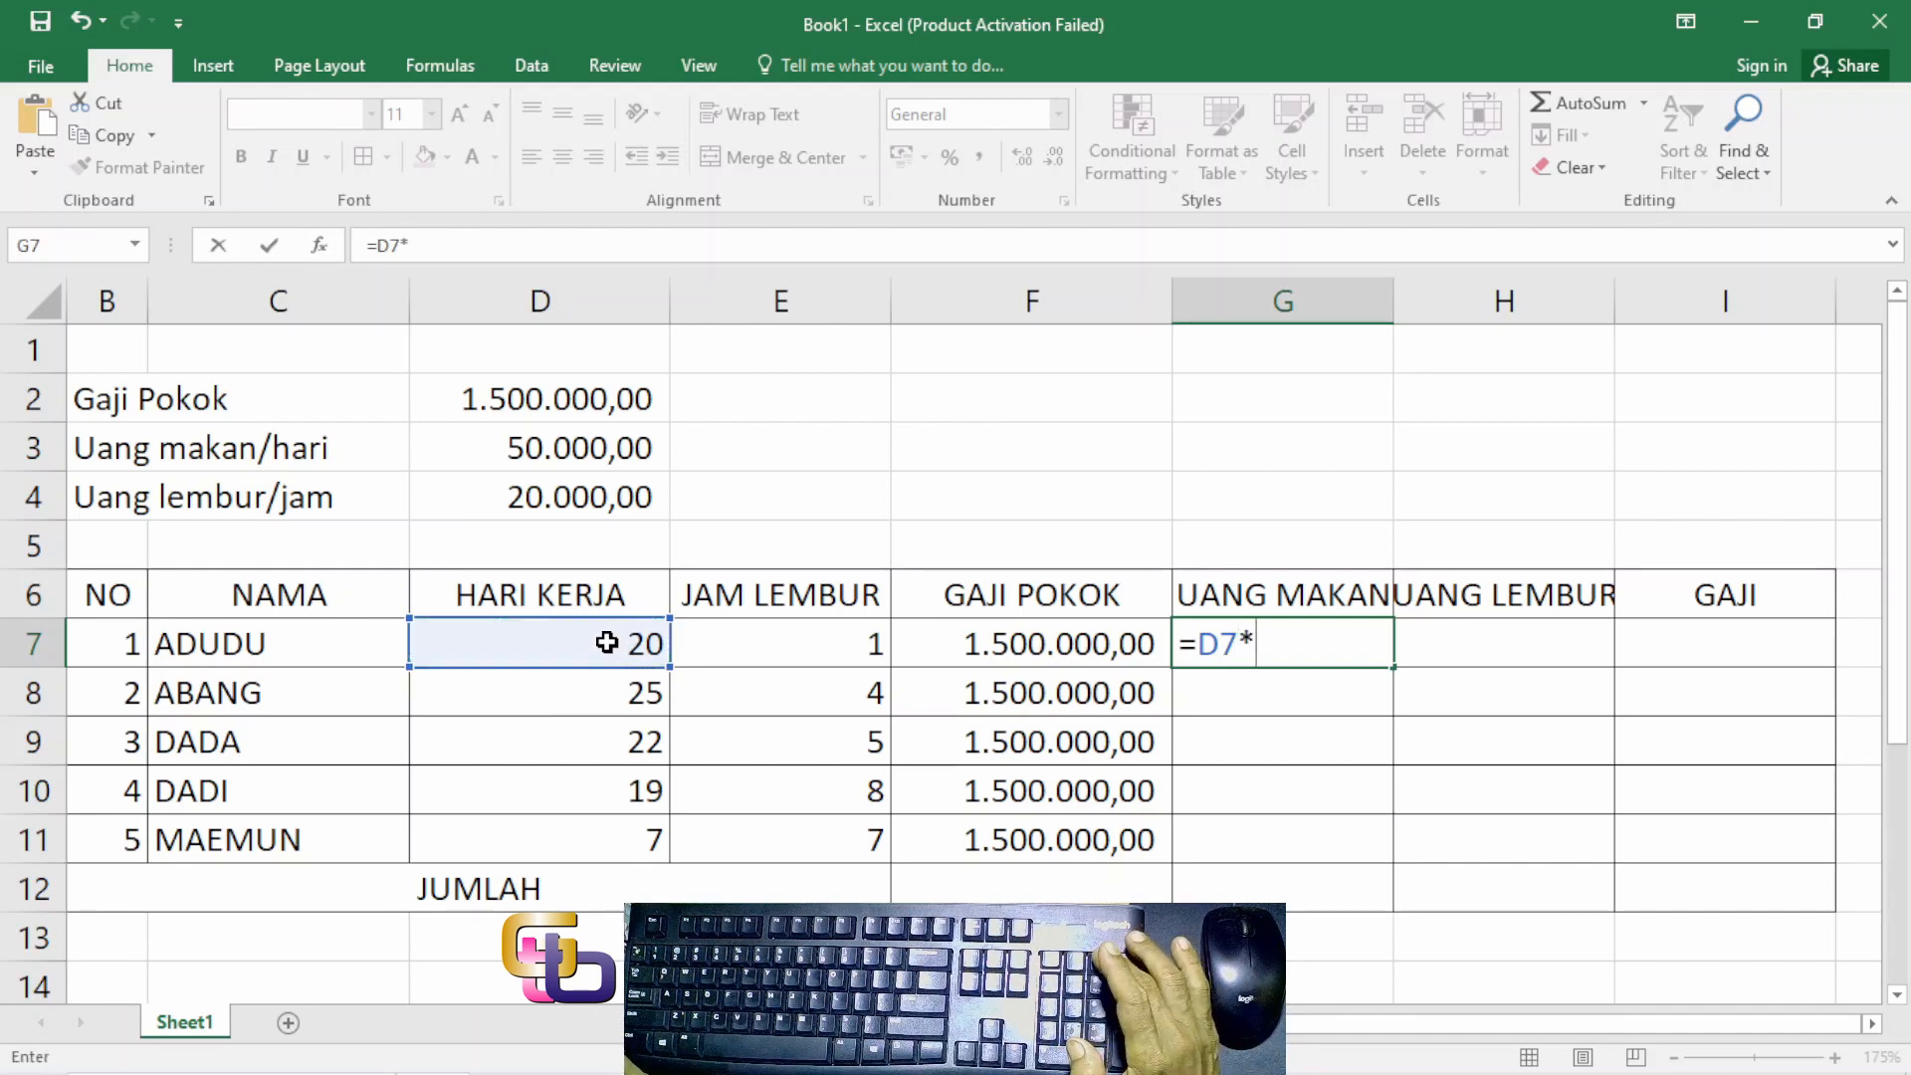
click(578, 447)
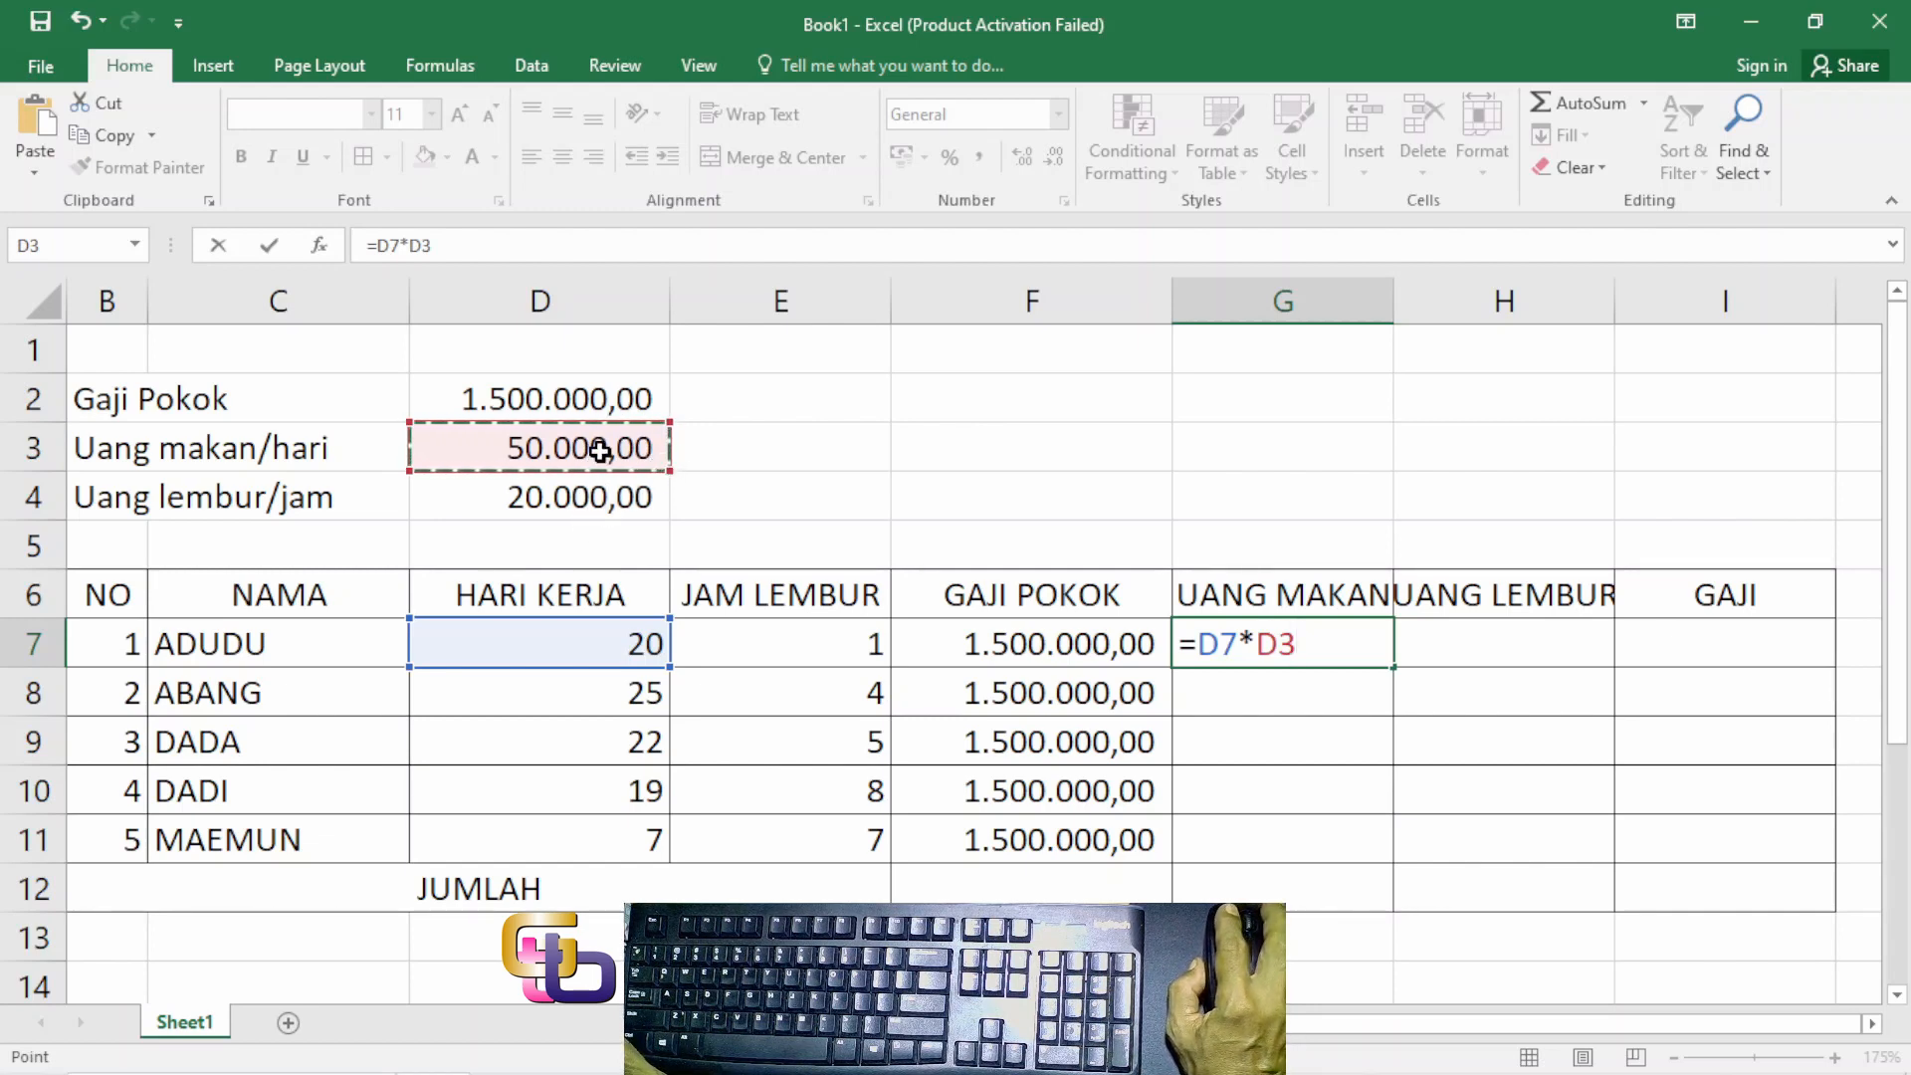
key(Return)
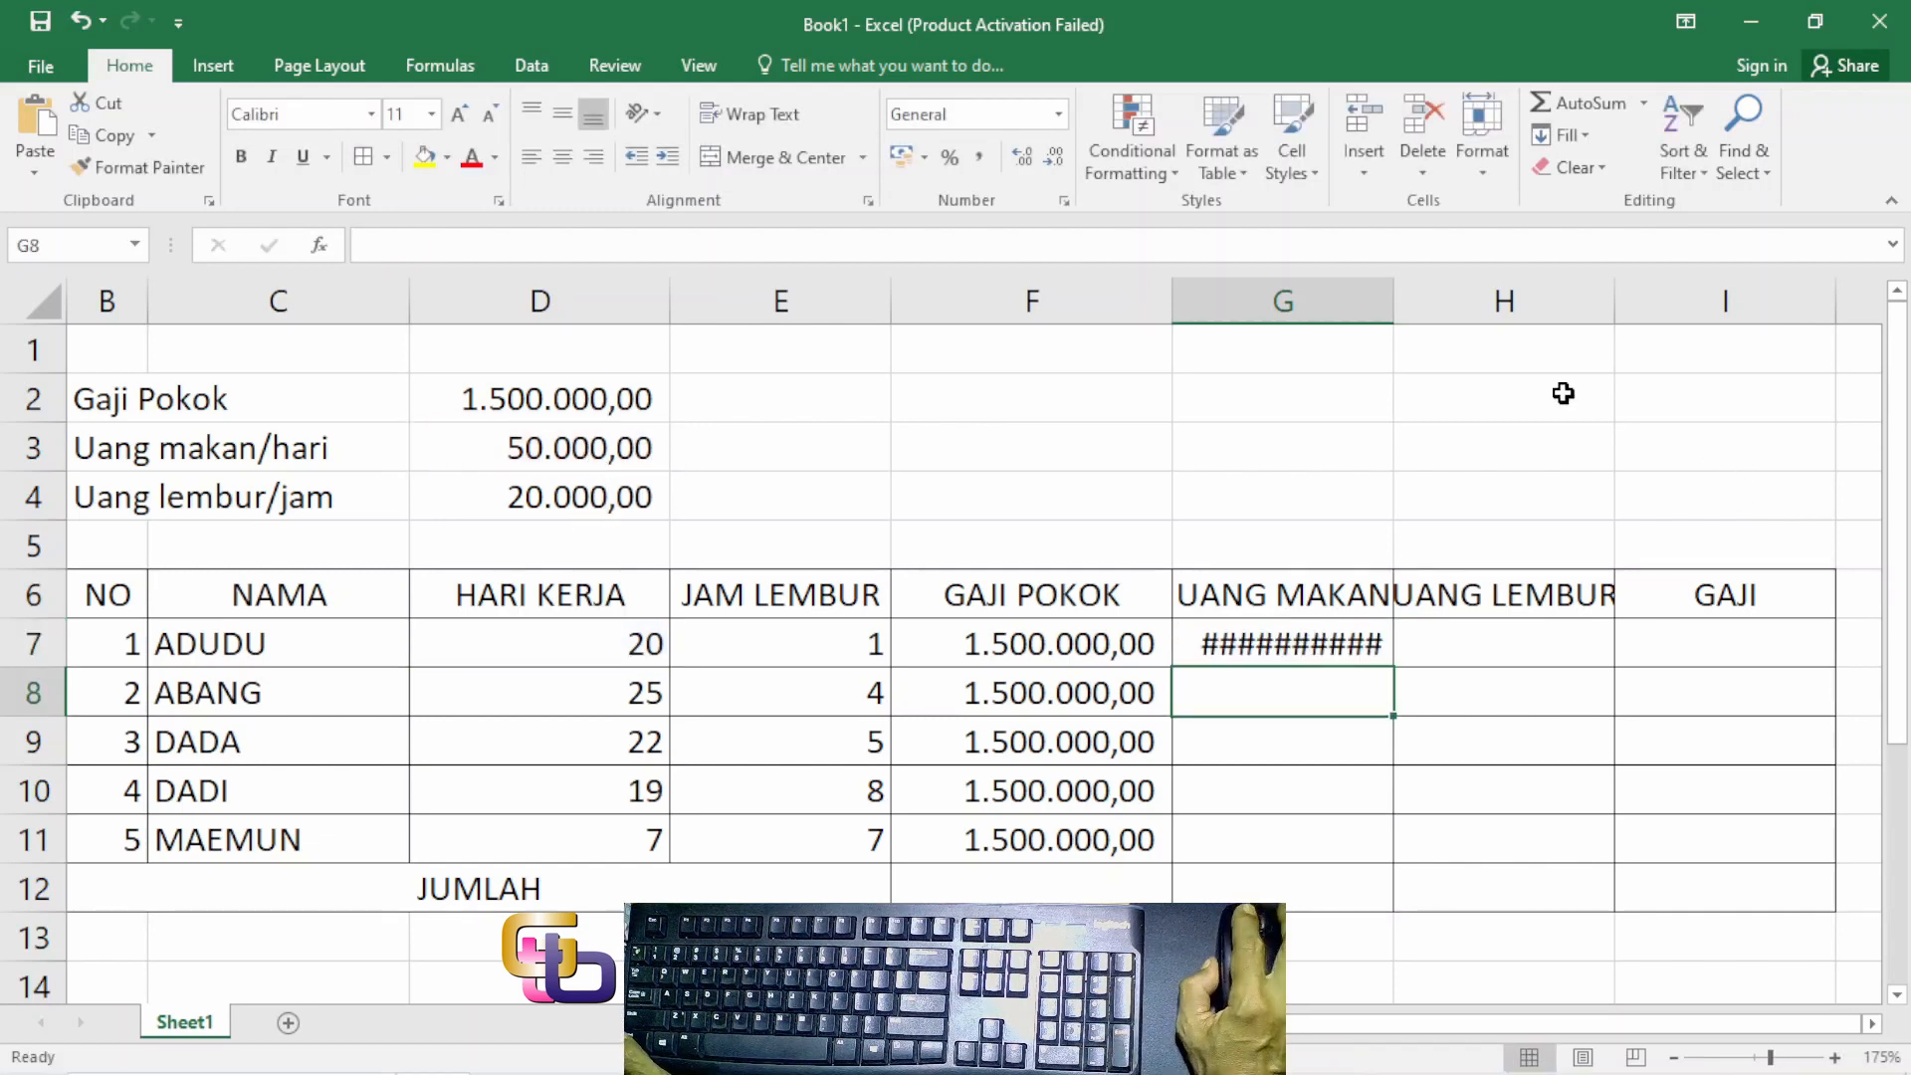
drag(1394, 309, 1429, 306)
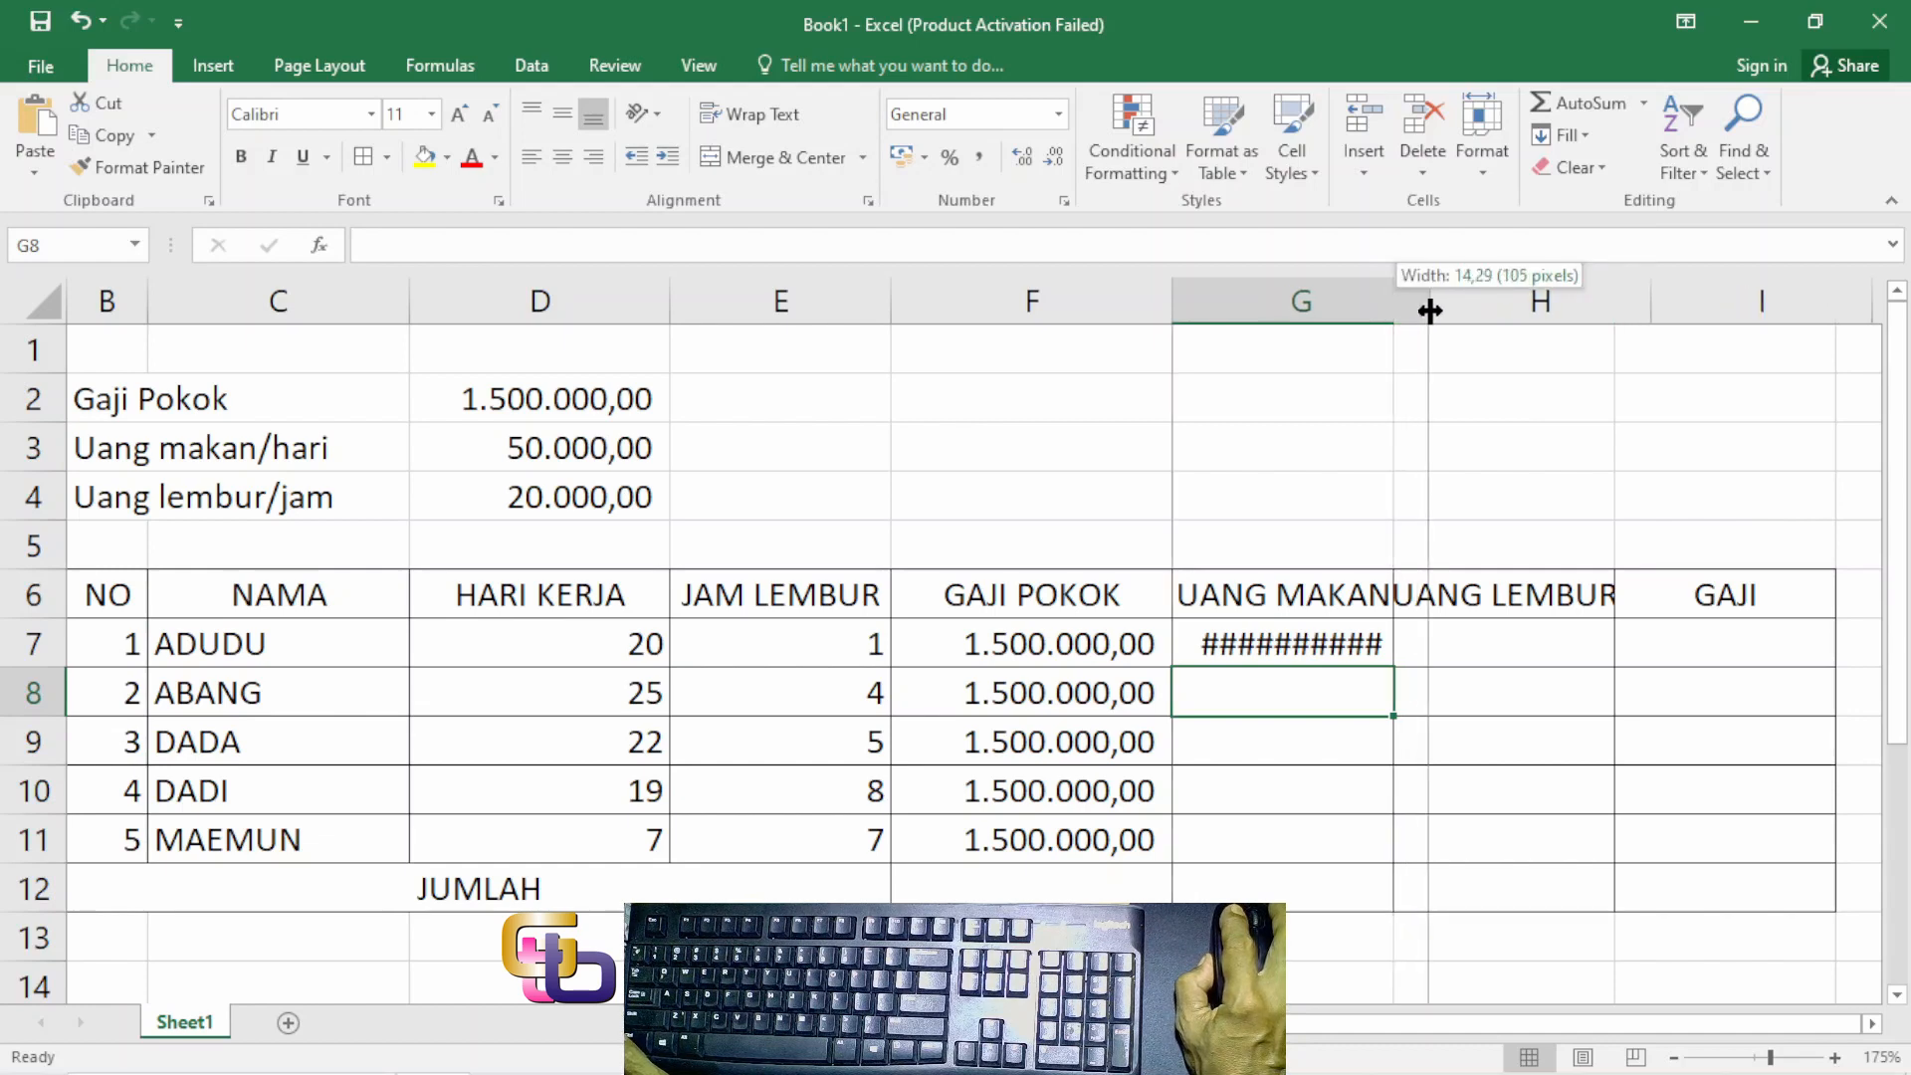
Step: Inspect the meal allowance formula in G7 and fill it down through G11 with relative references
click(1345, 646)
double_click(1346, 642)
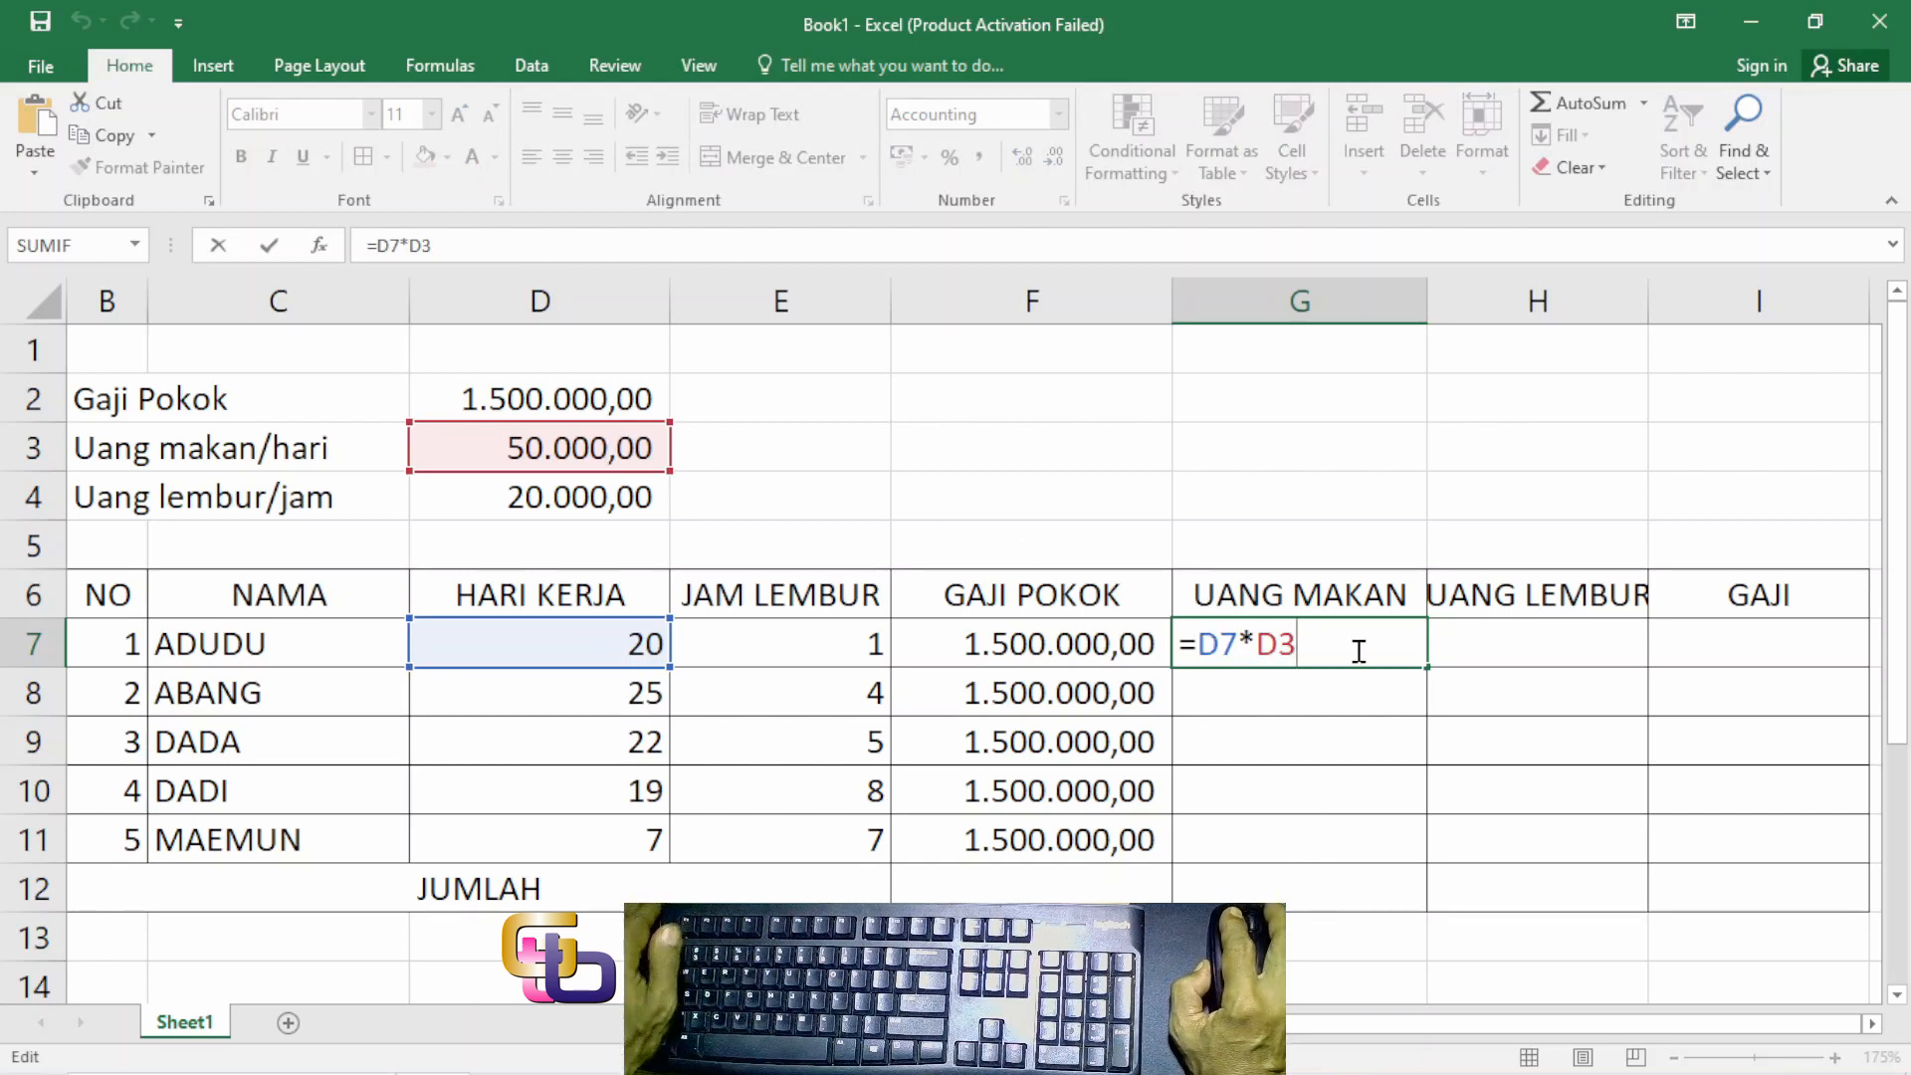
key(ctrl+Return)
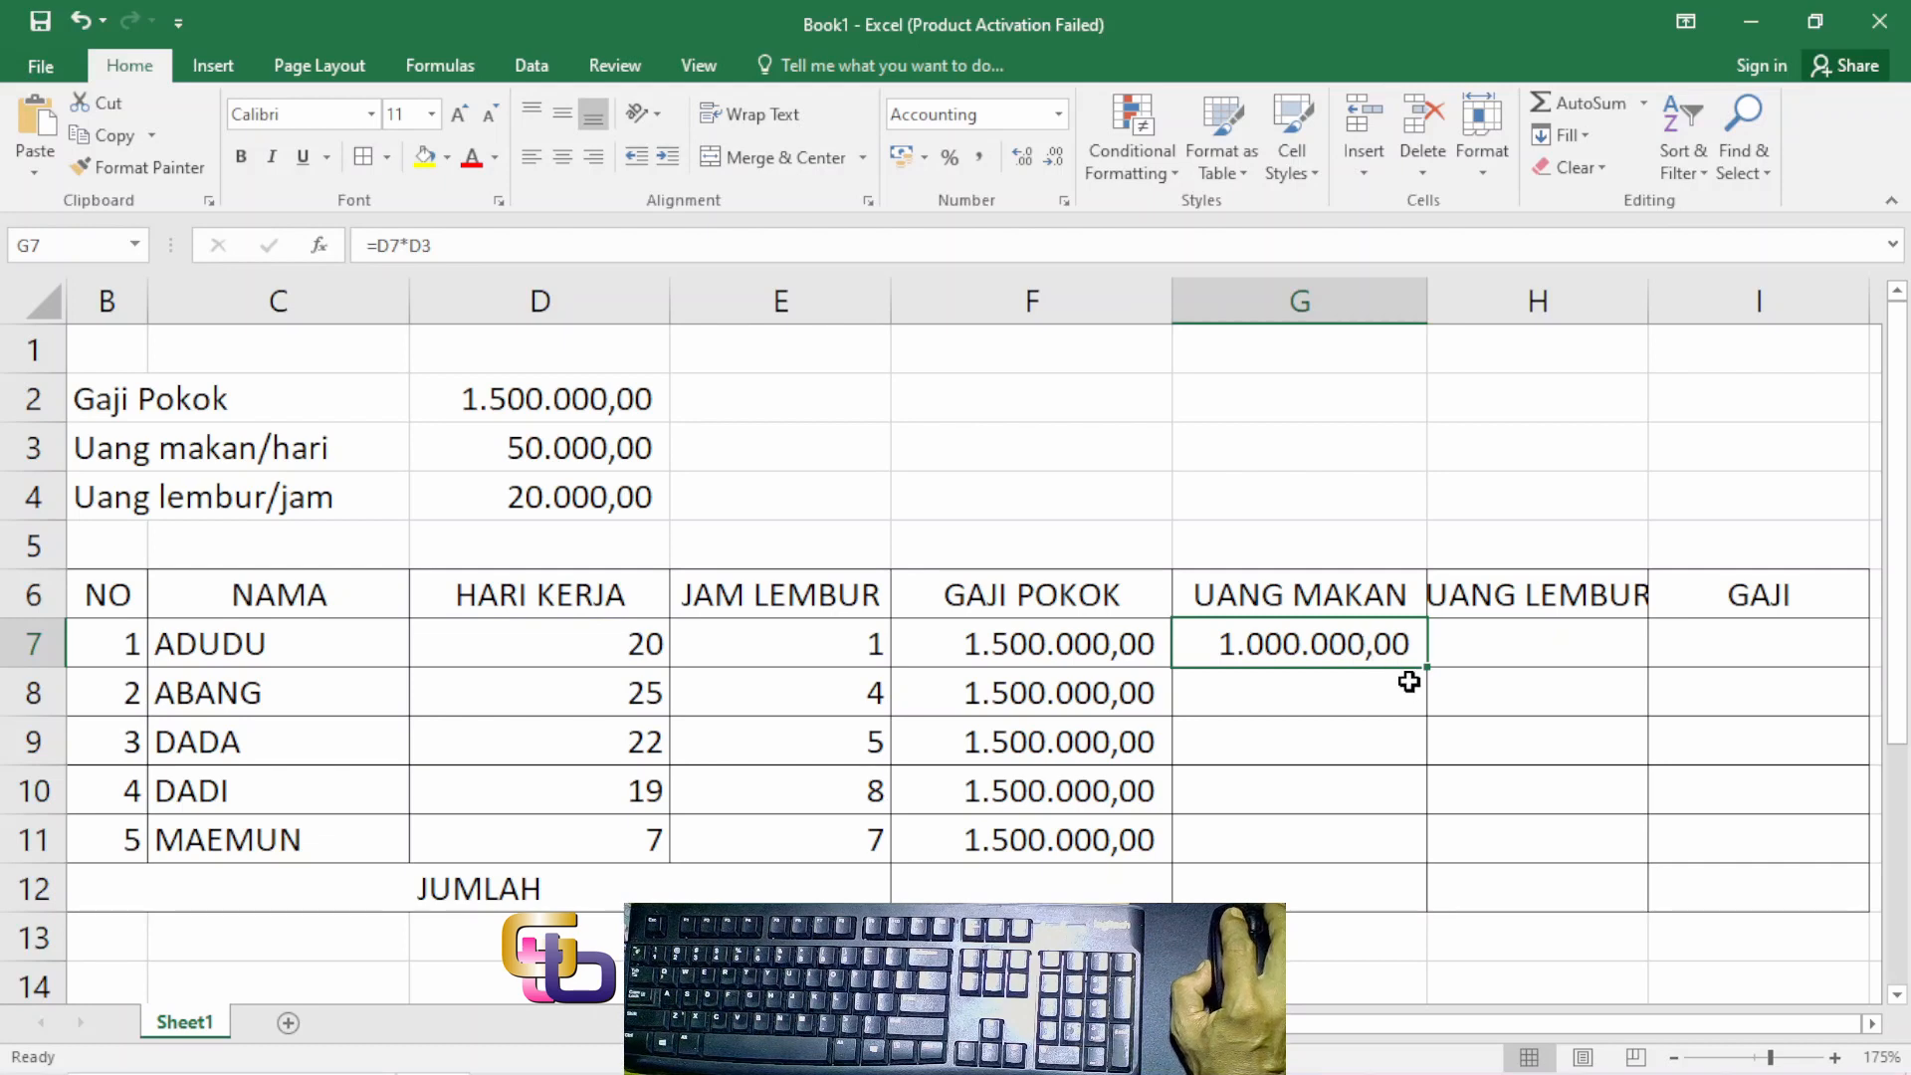
drag(1426, 668, 1407, 865)
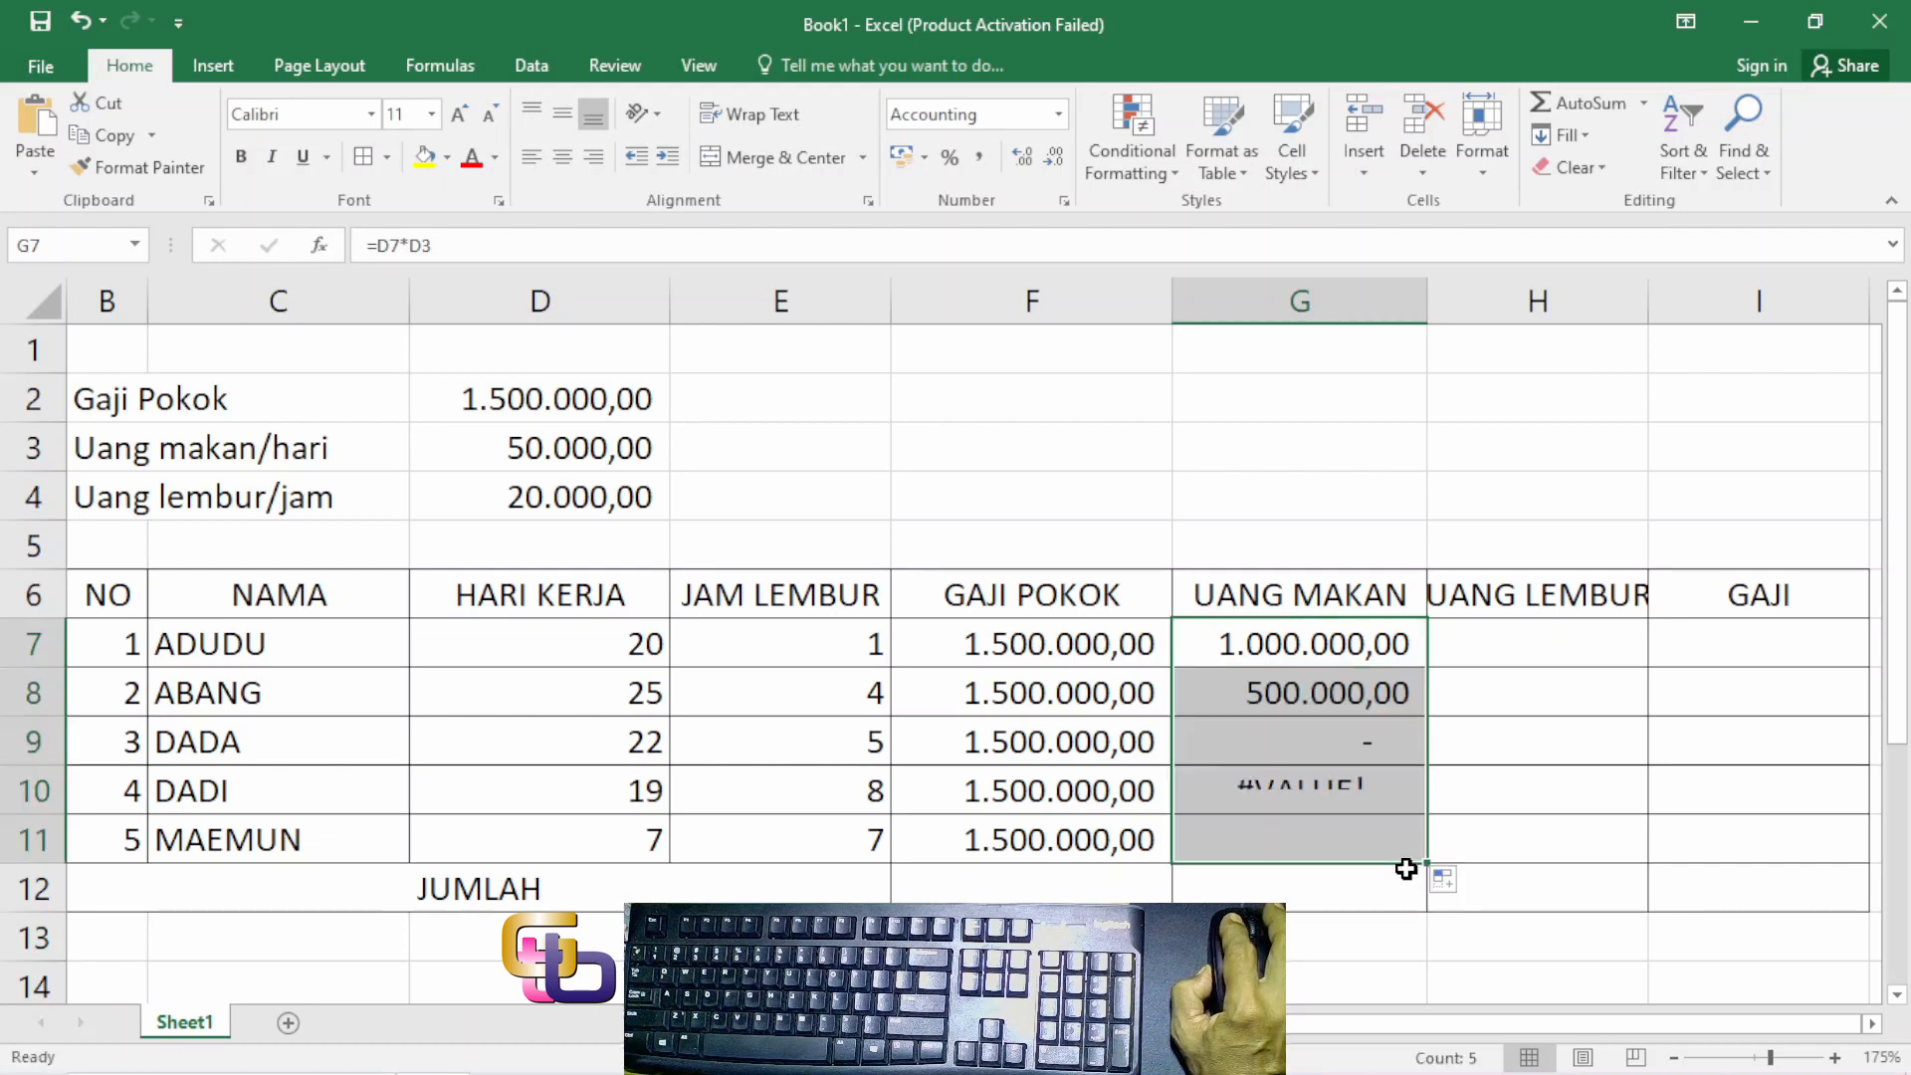
Step: Check which source cells the copied UANG MAKAN formulas in G9 and G8 refer to
click(1333, 728)
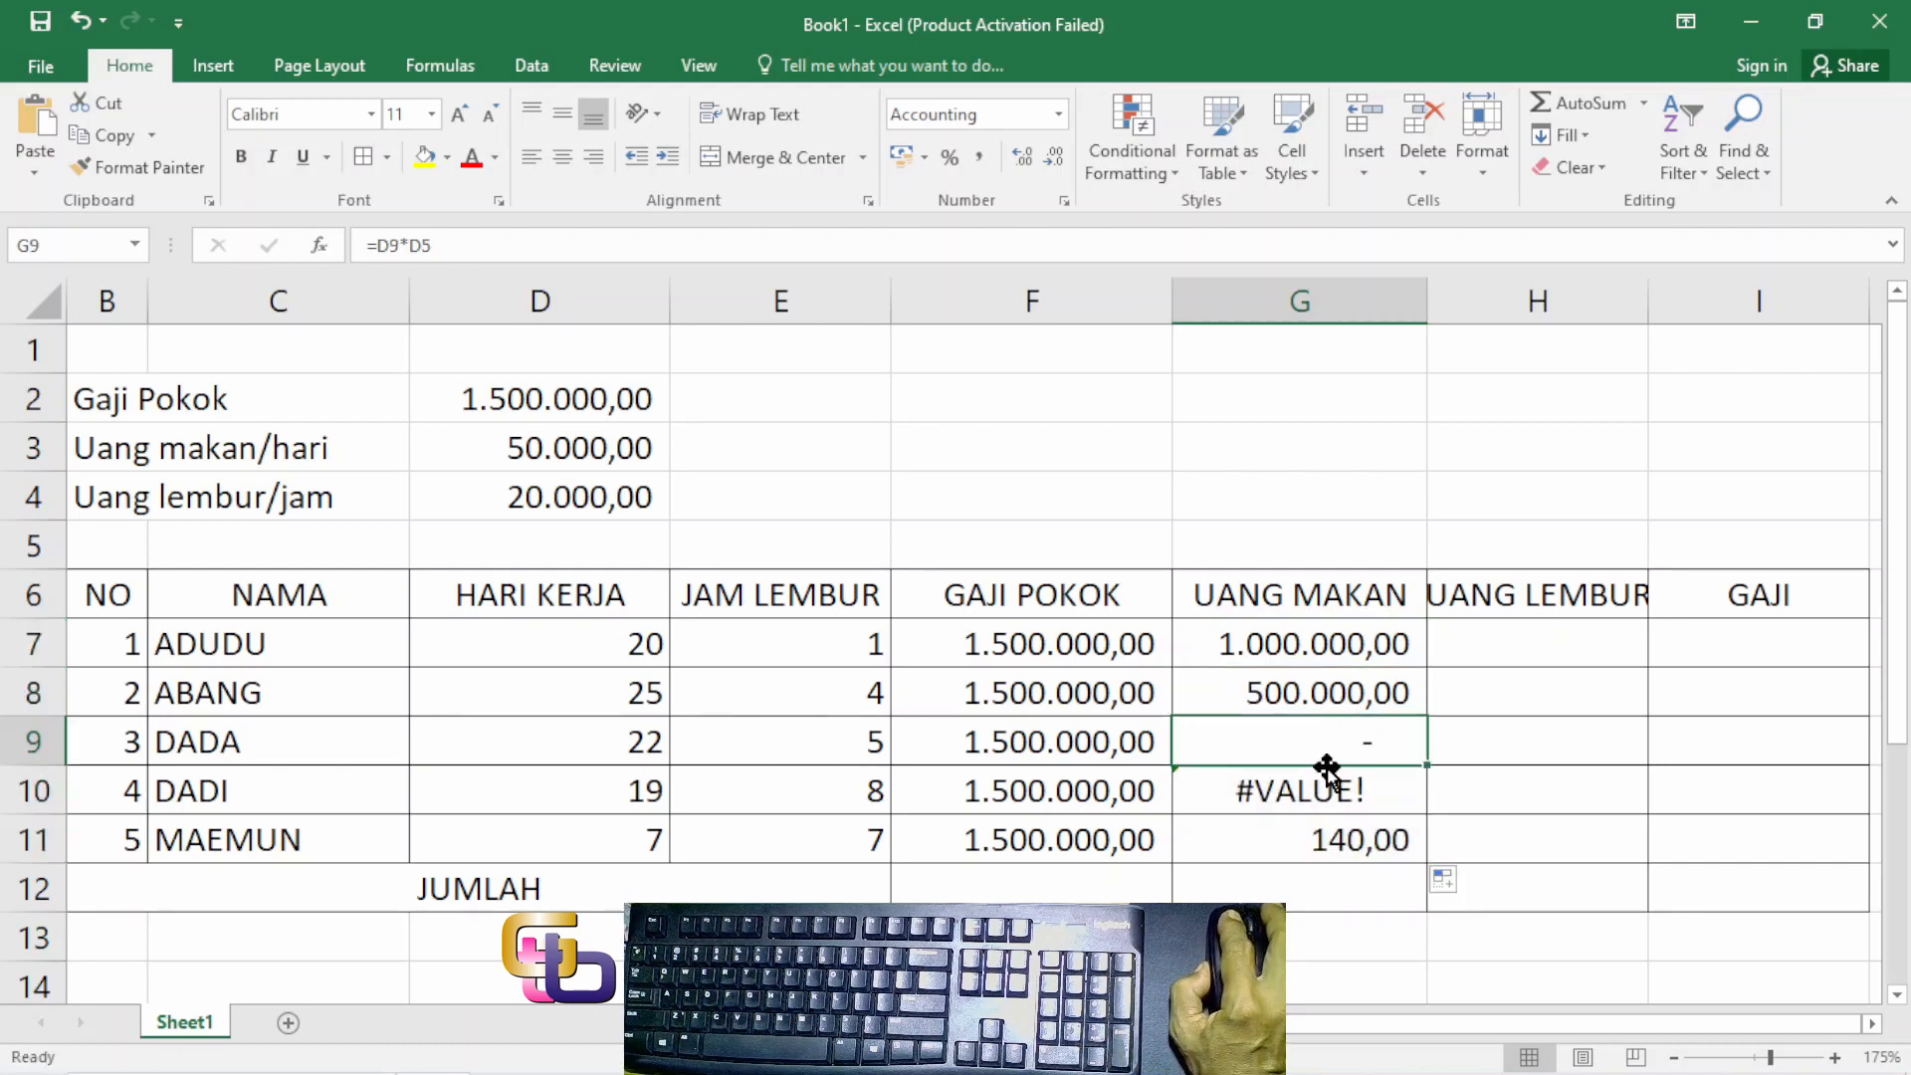
double_click(1346, 697)
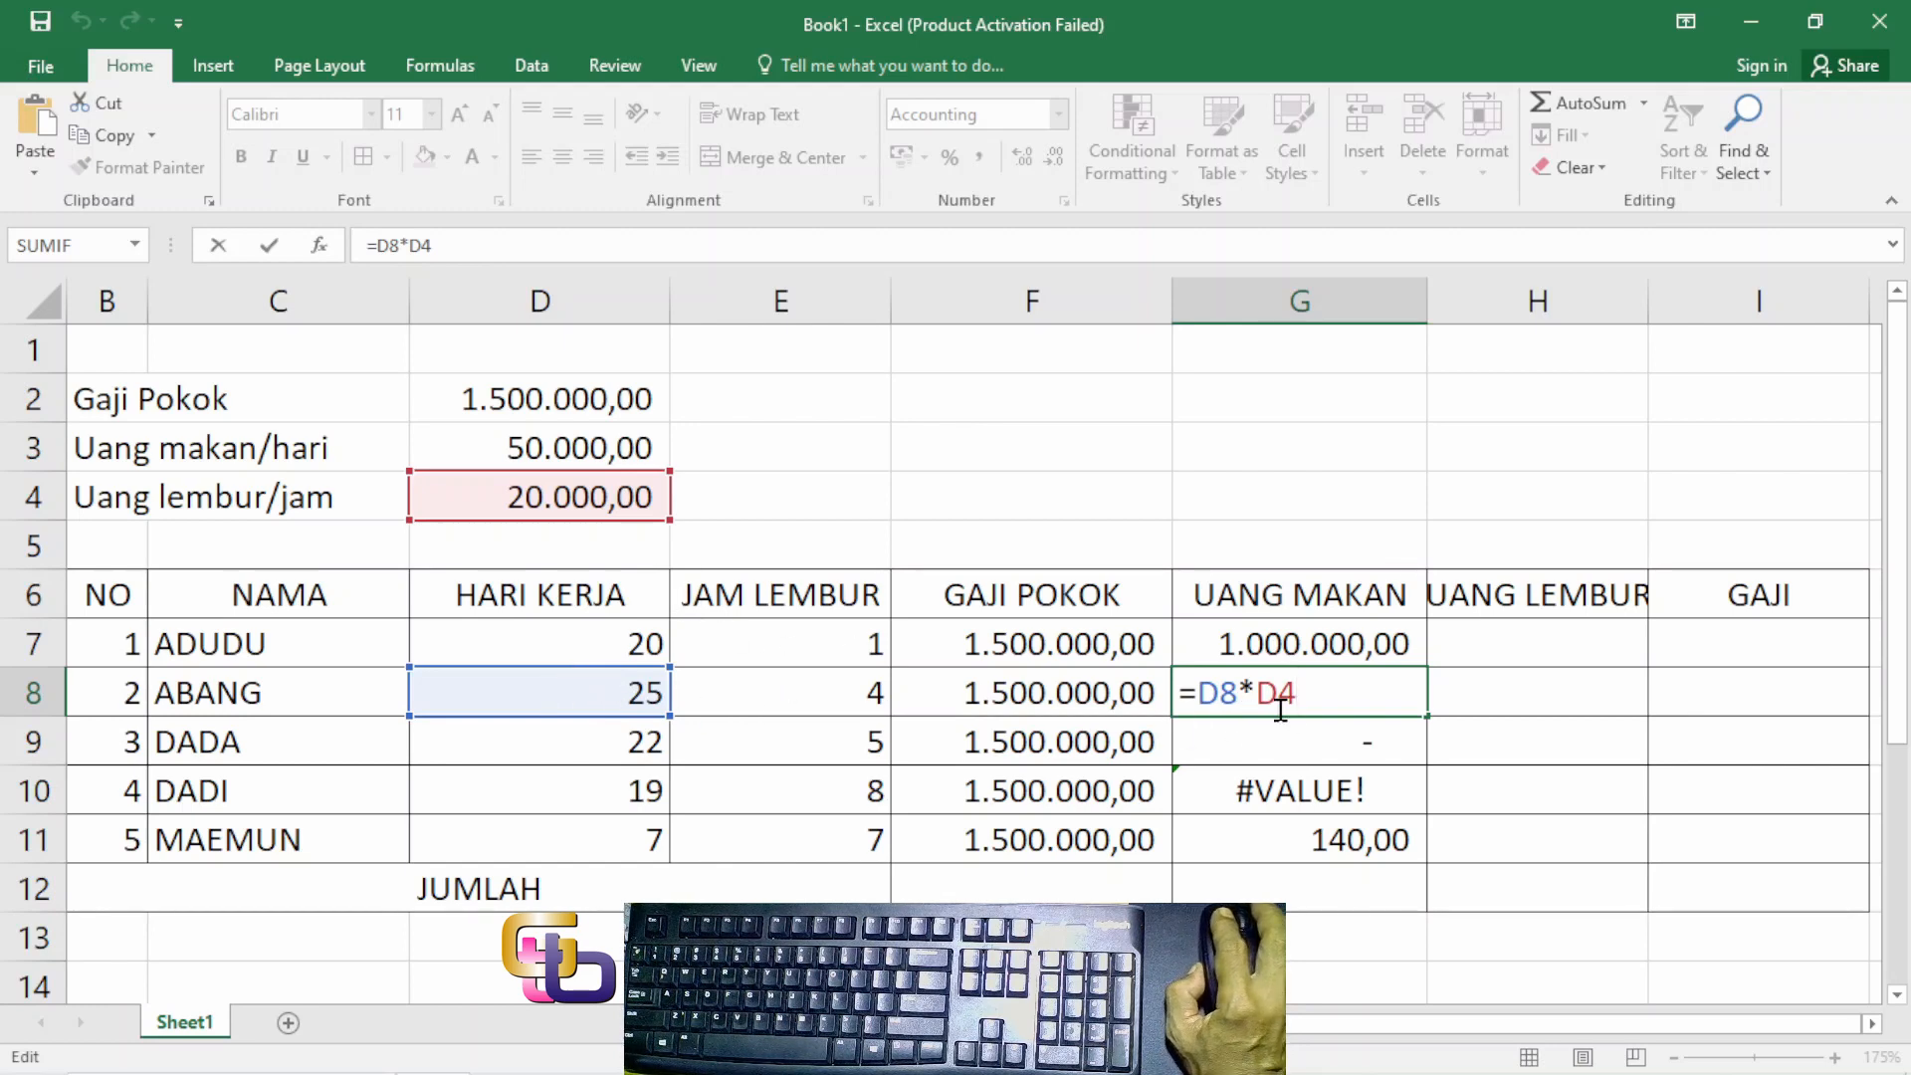
key(ctrl+Return)
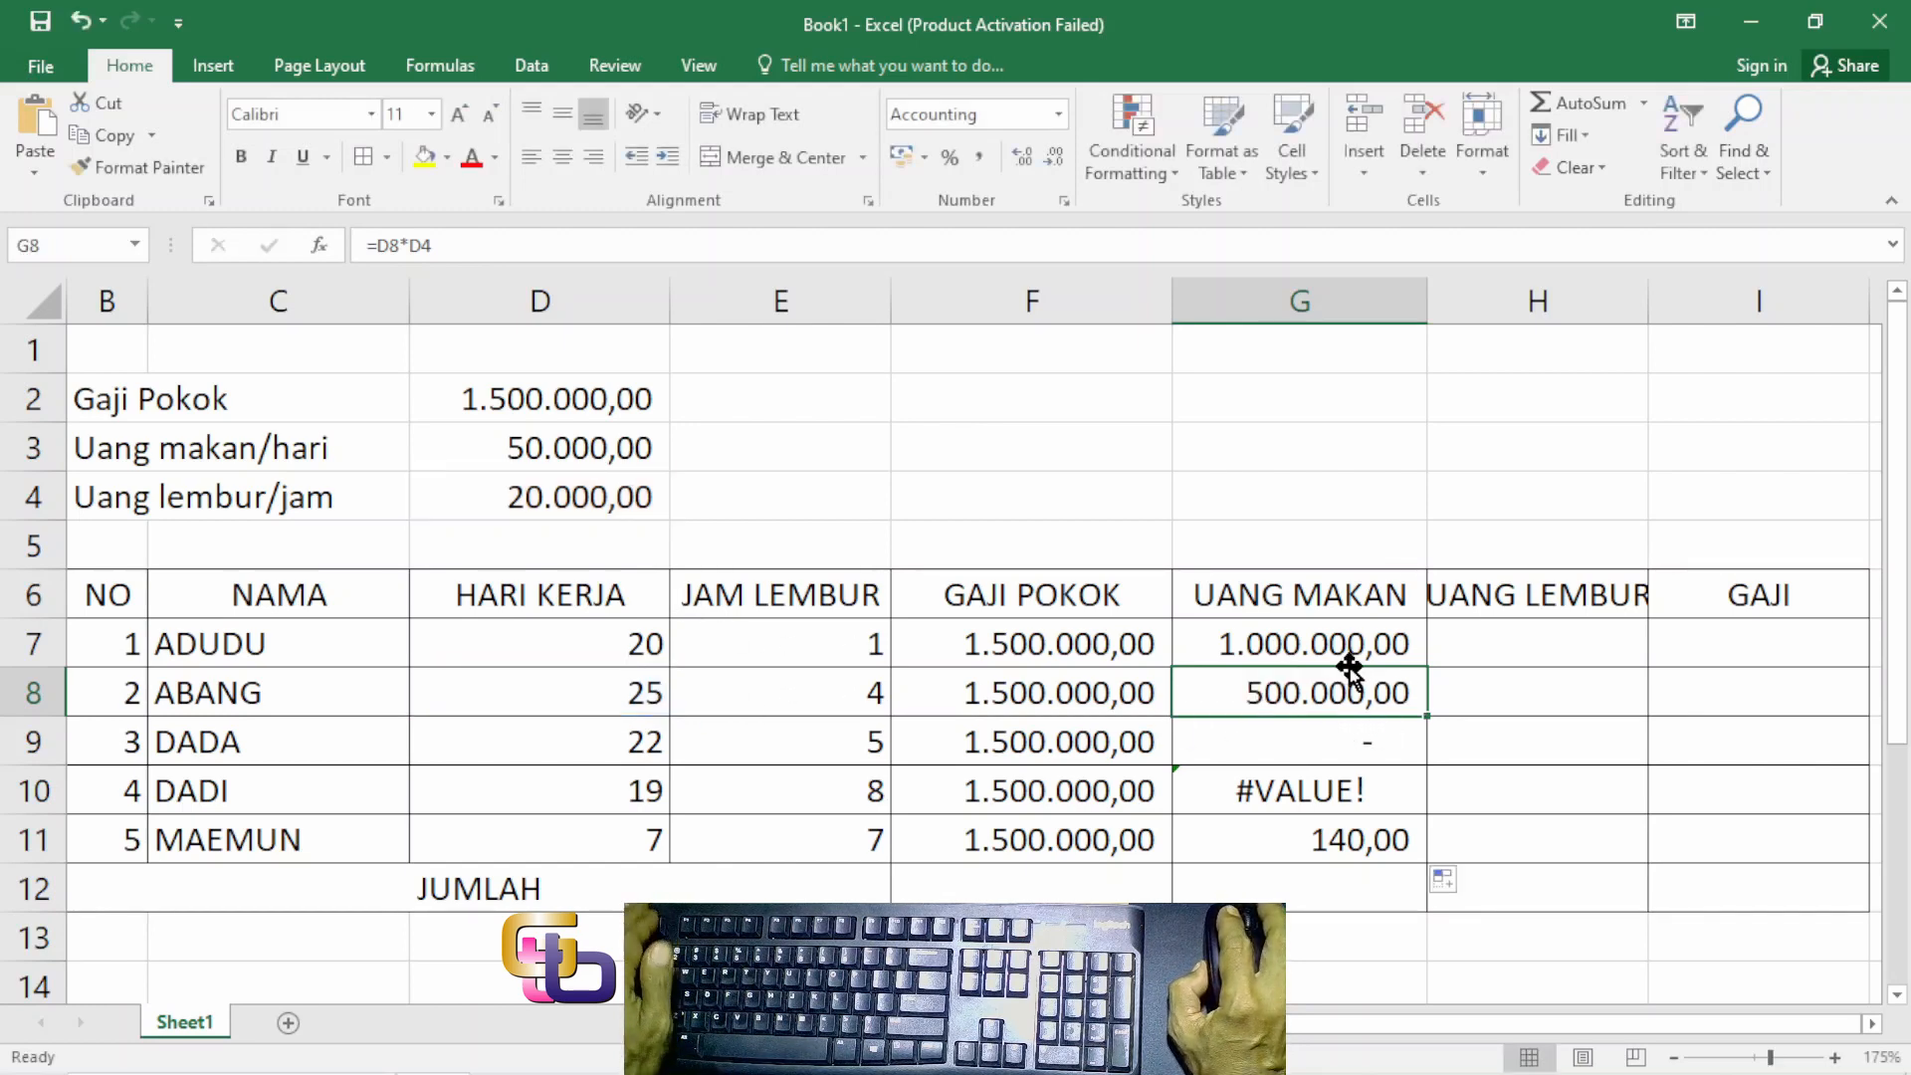
Step: Make the meal rate reference in G7 absolute as =D7*$D$3 and fill the formula down through G11
click(1343, 644)
double_click(1344, 644)
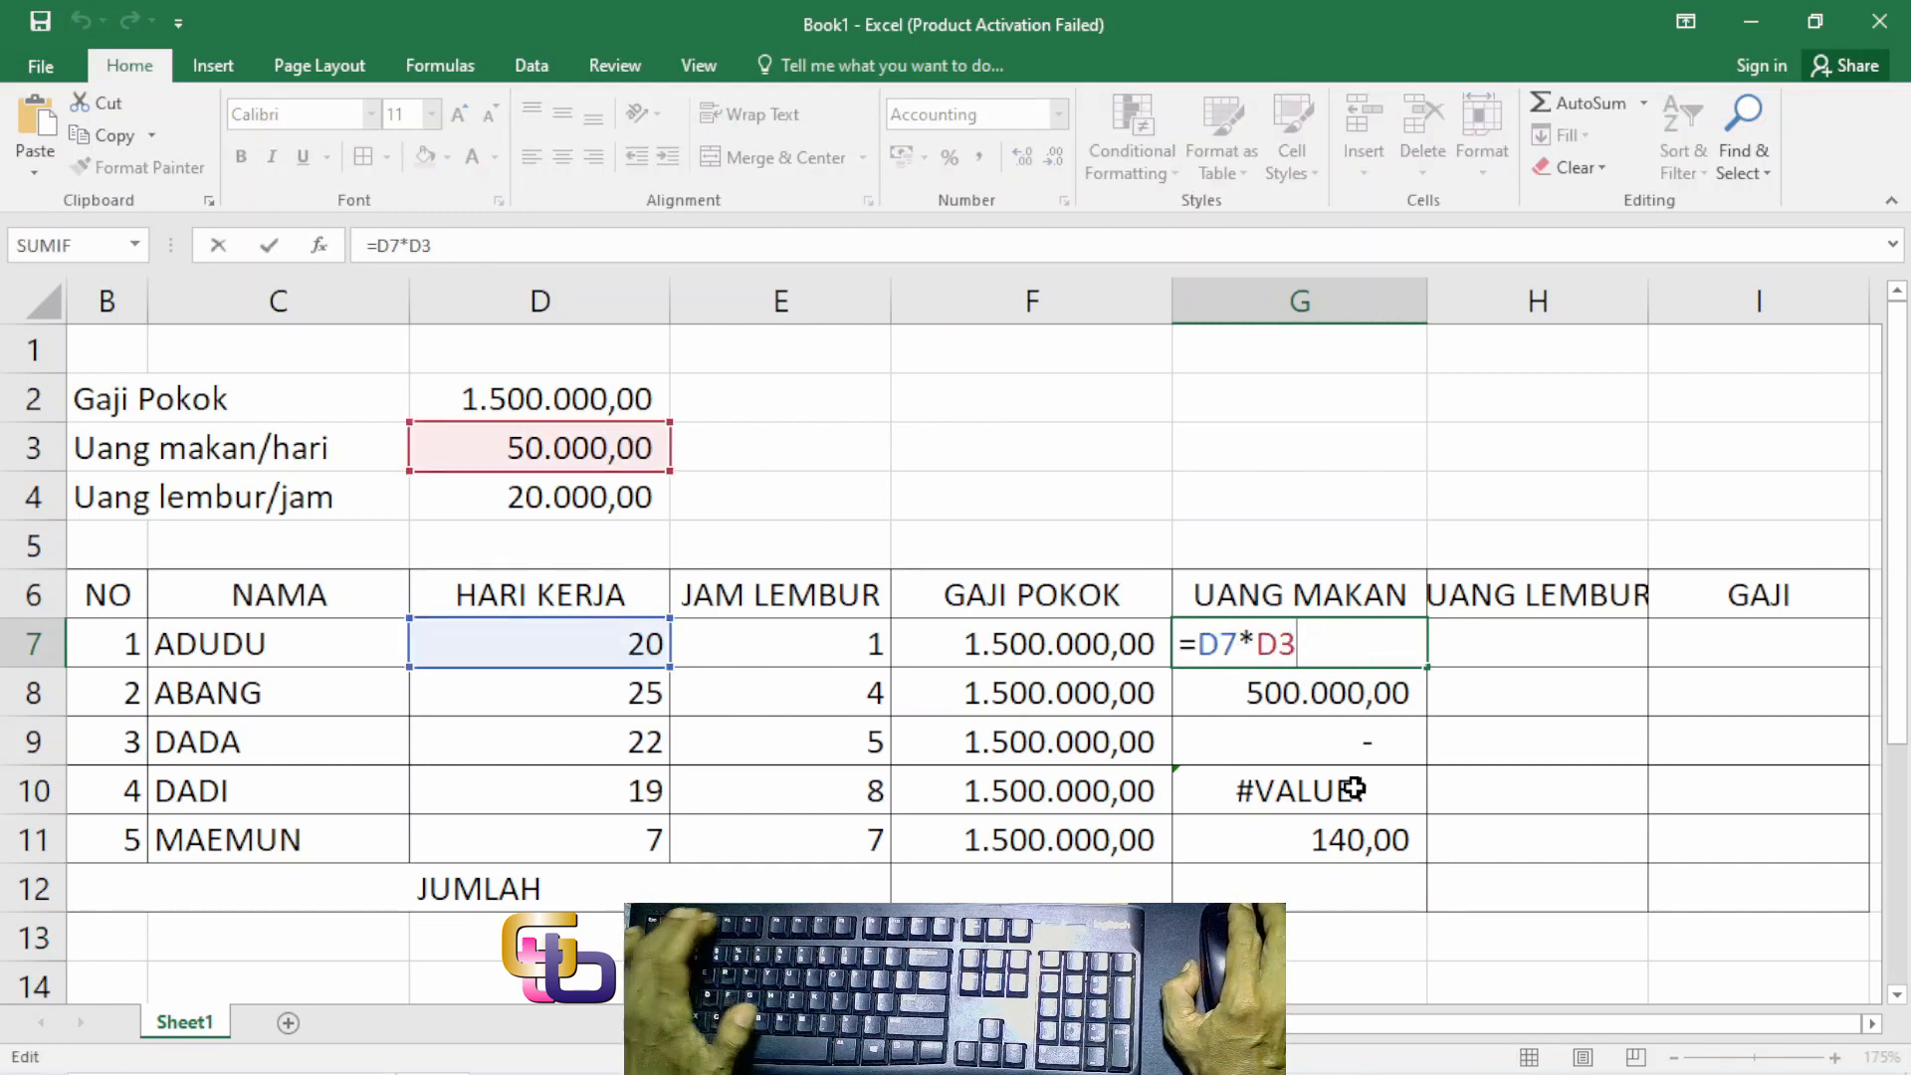
key(F4)
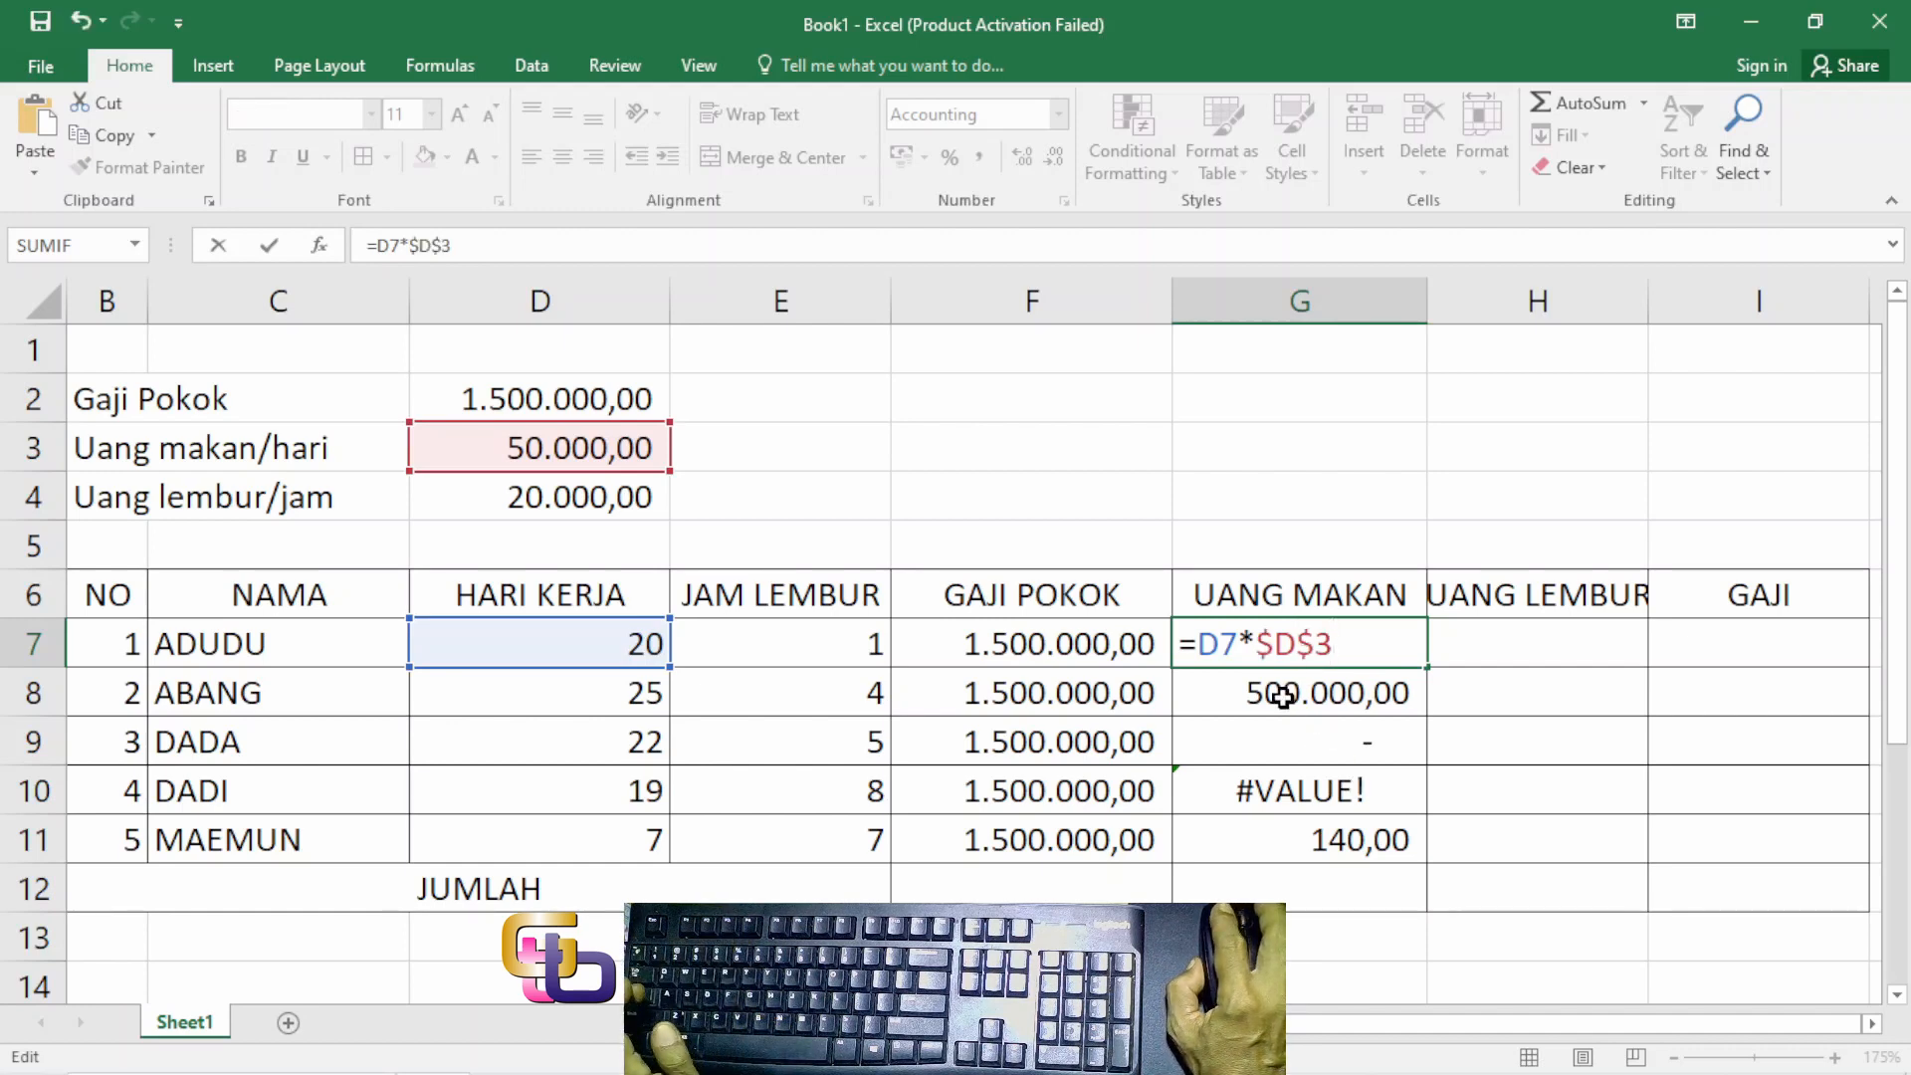
key(Return)
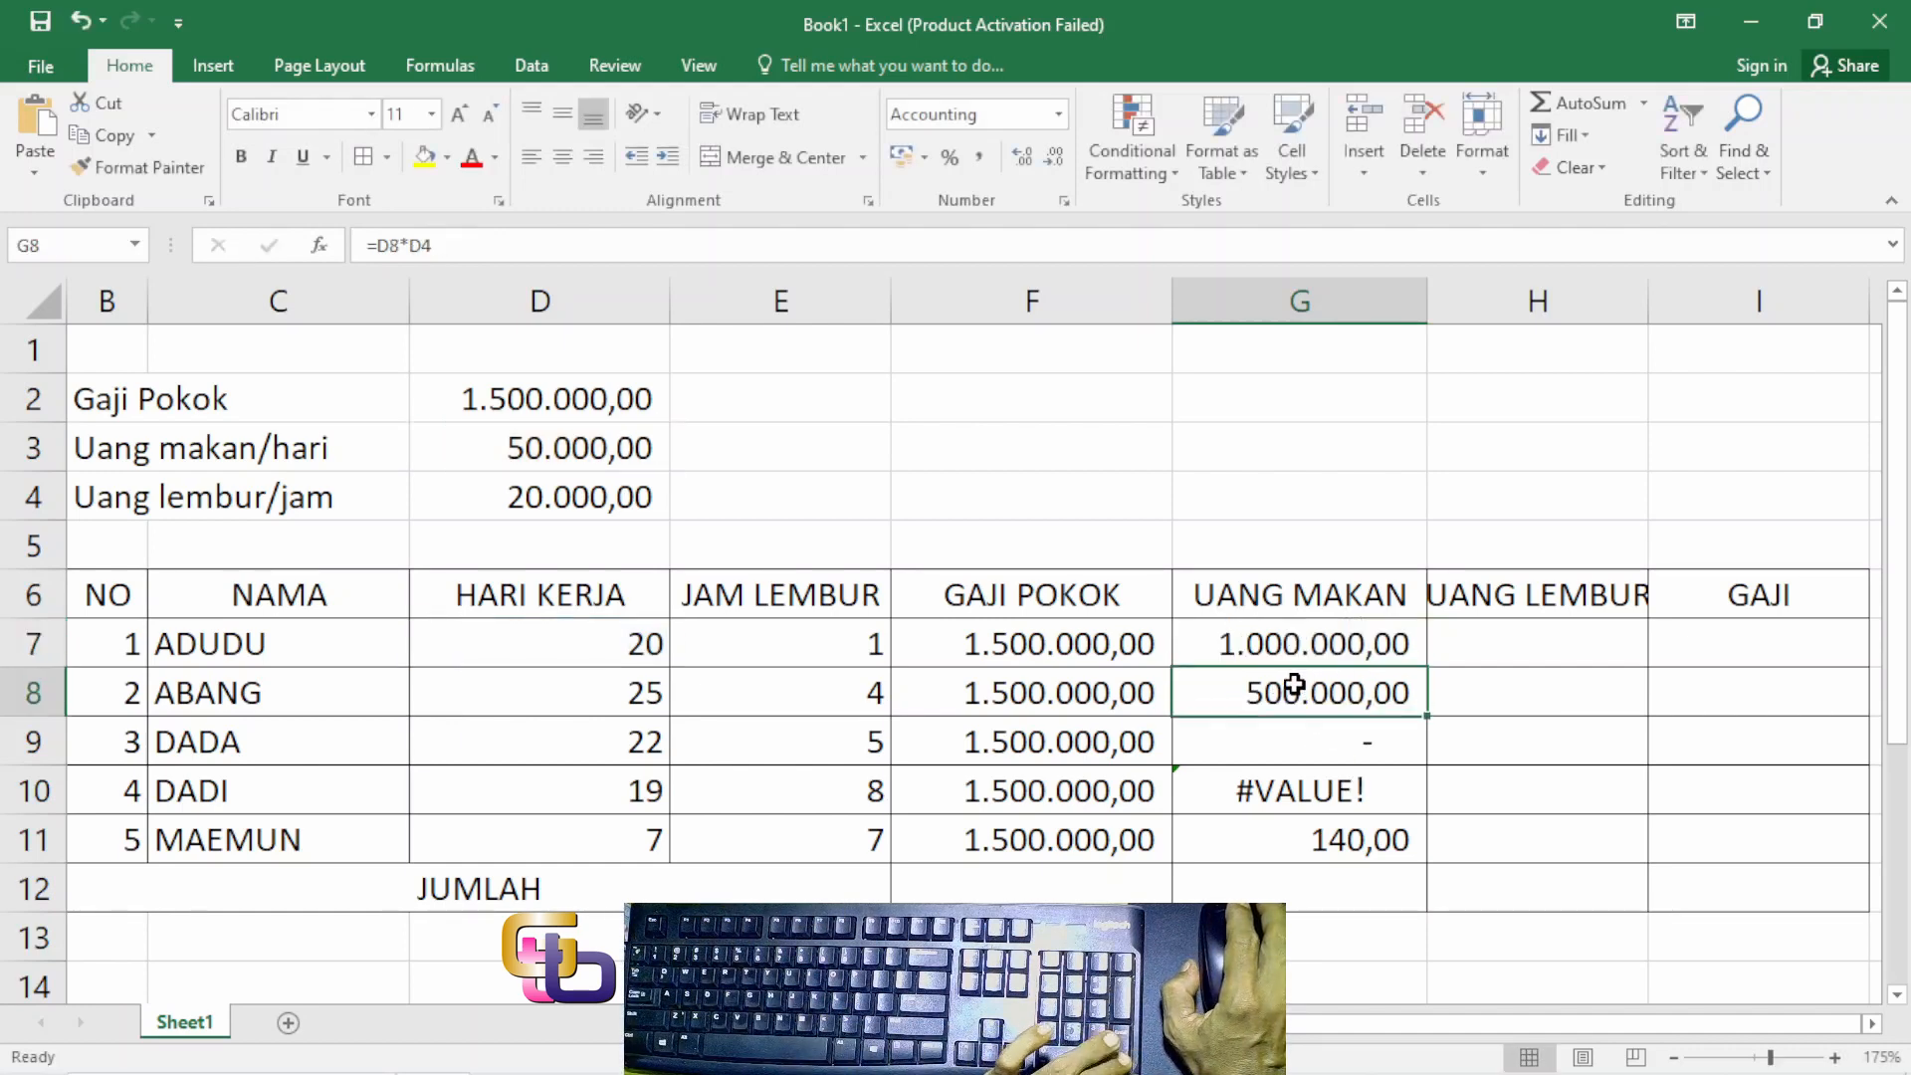
click(1378, 647)
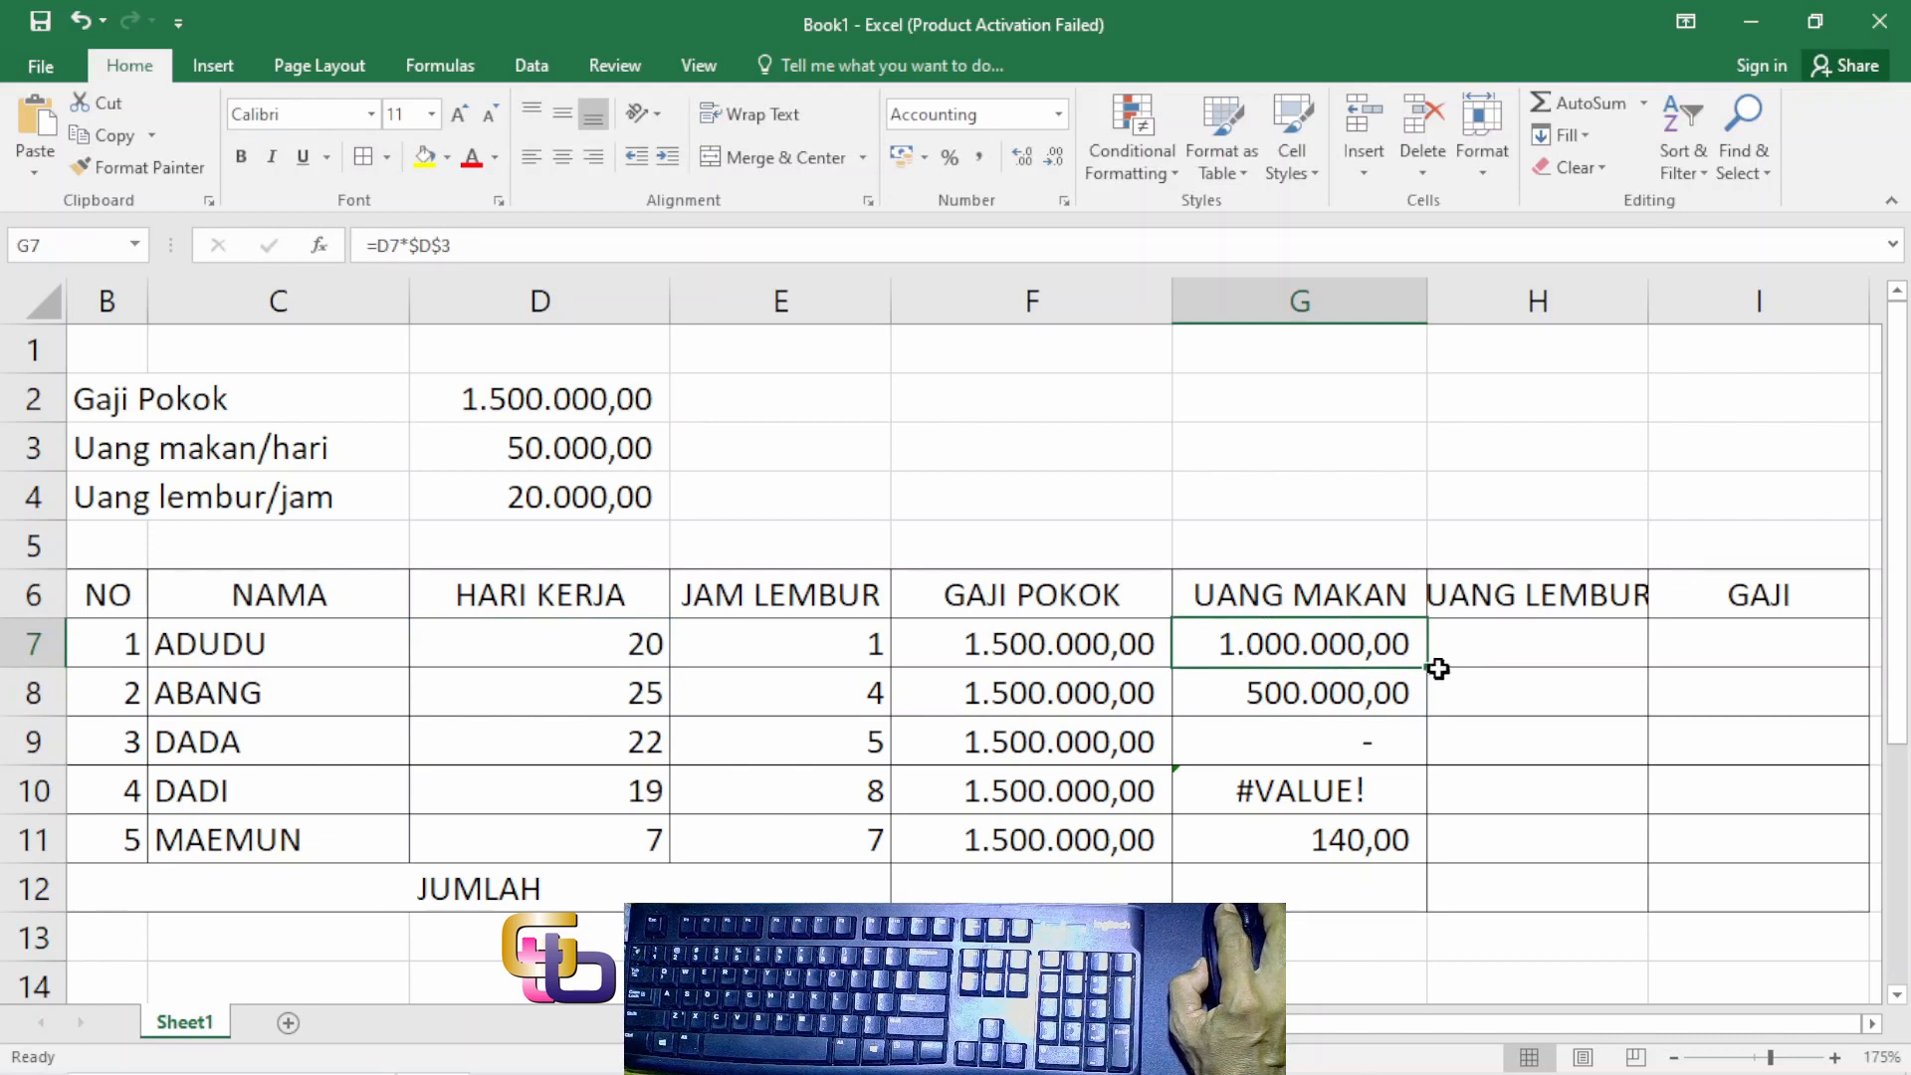
drag(1429, 670, 1429, 862)
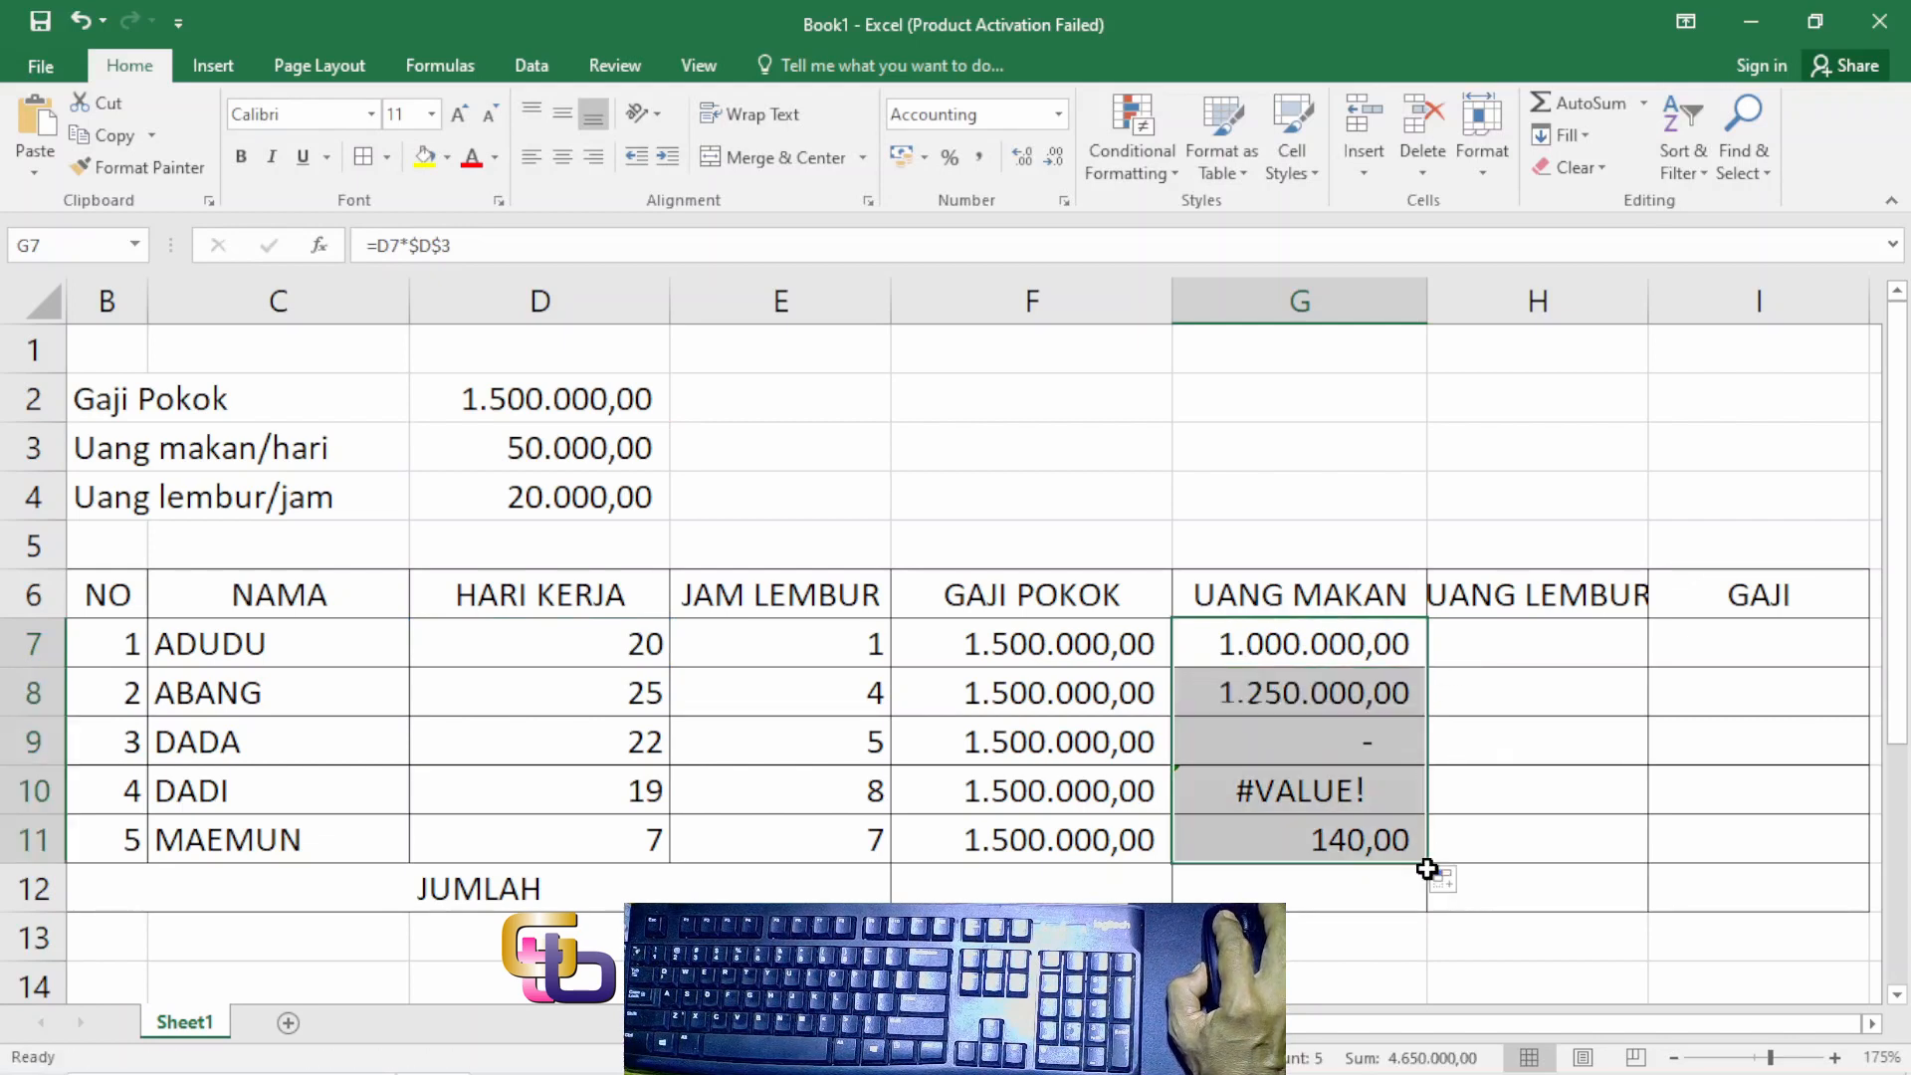
click(1355, 846)
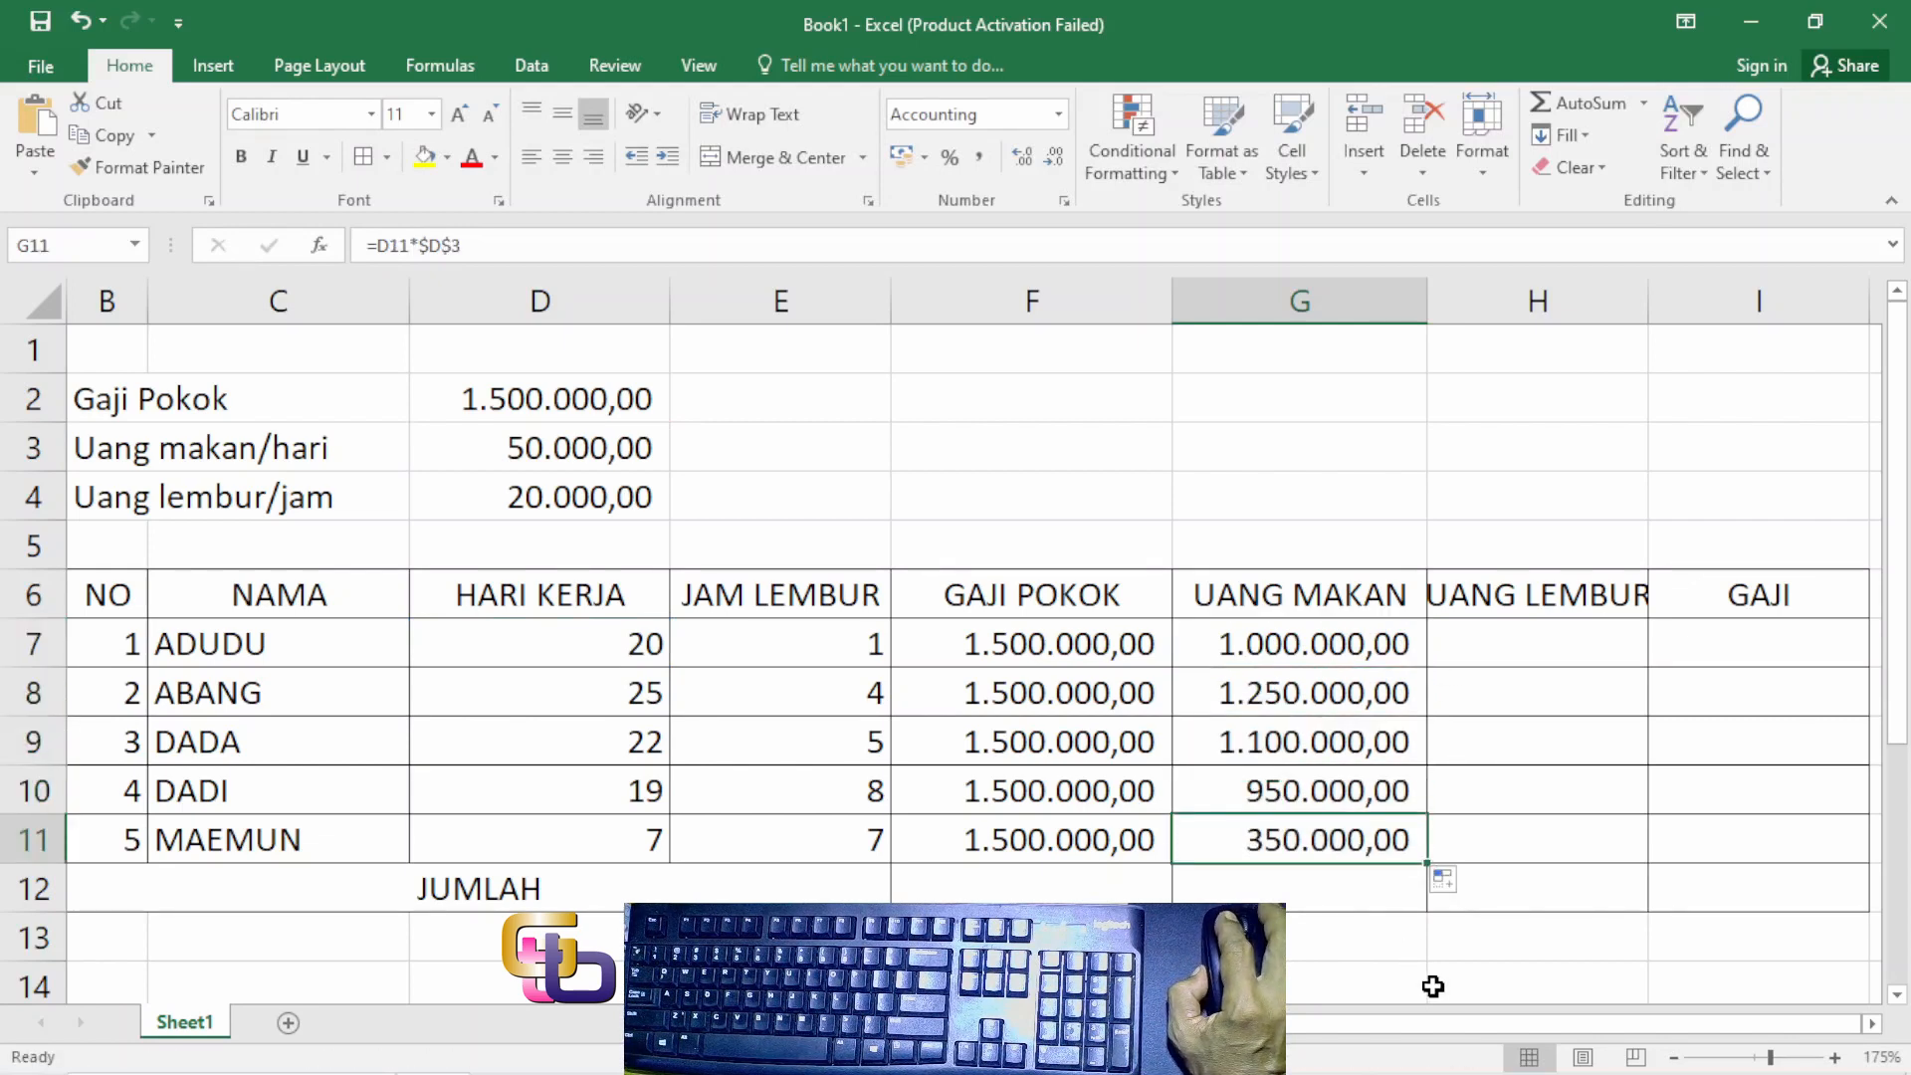
Step: Calculate the first employee's overtime pay in H7 as =$D$4*E7, with an absolute reference to the overtime rate
click(1582, 637)
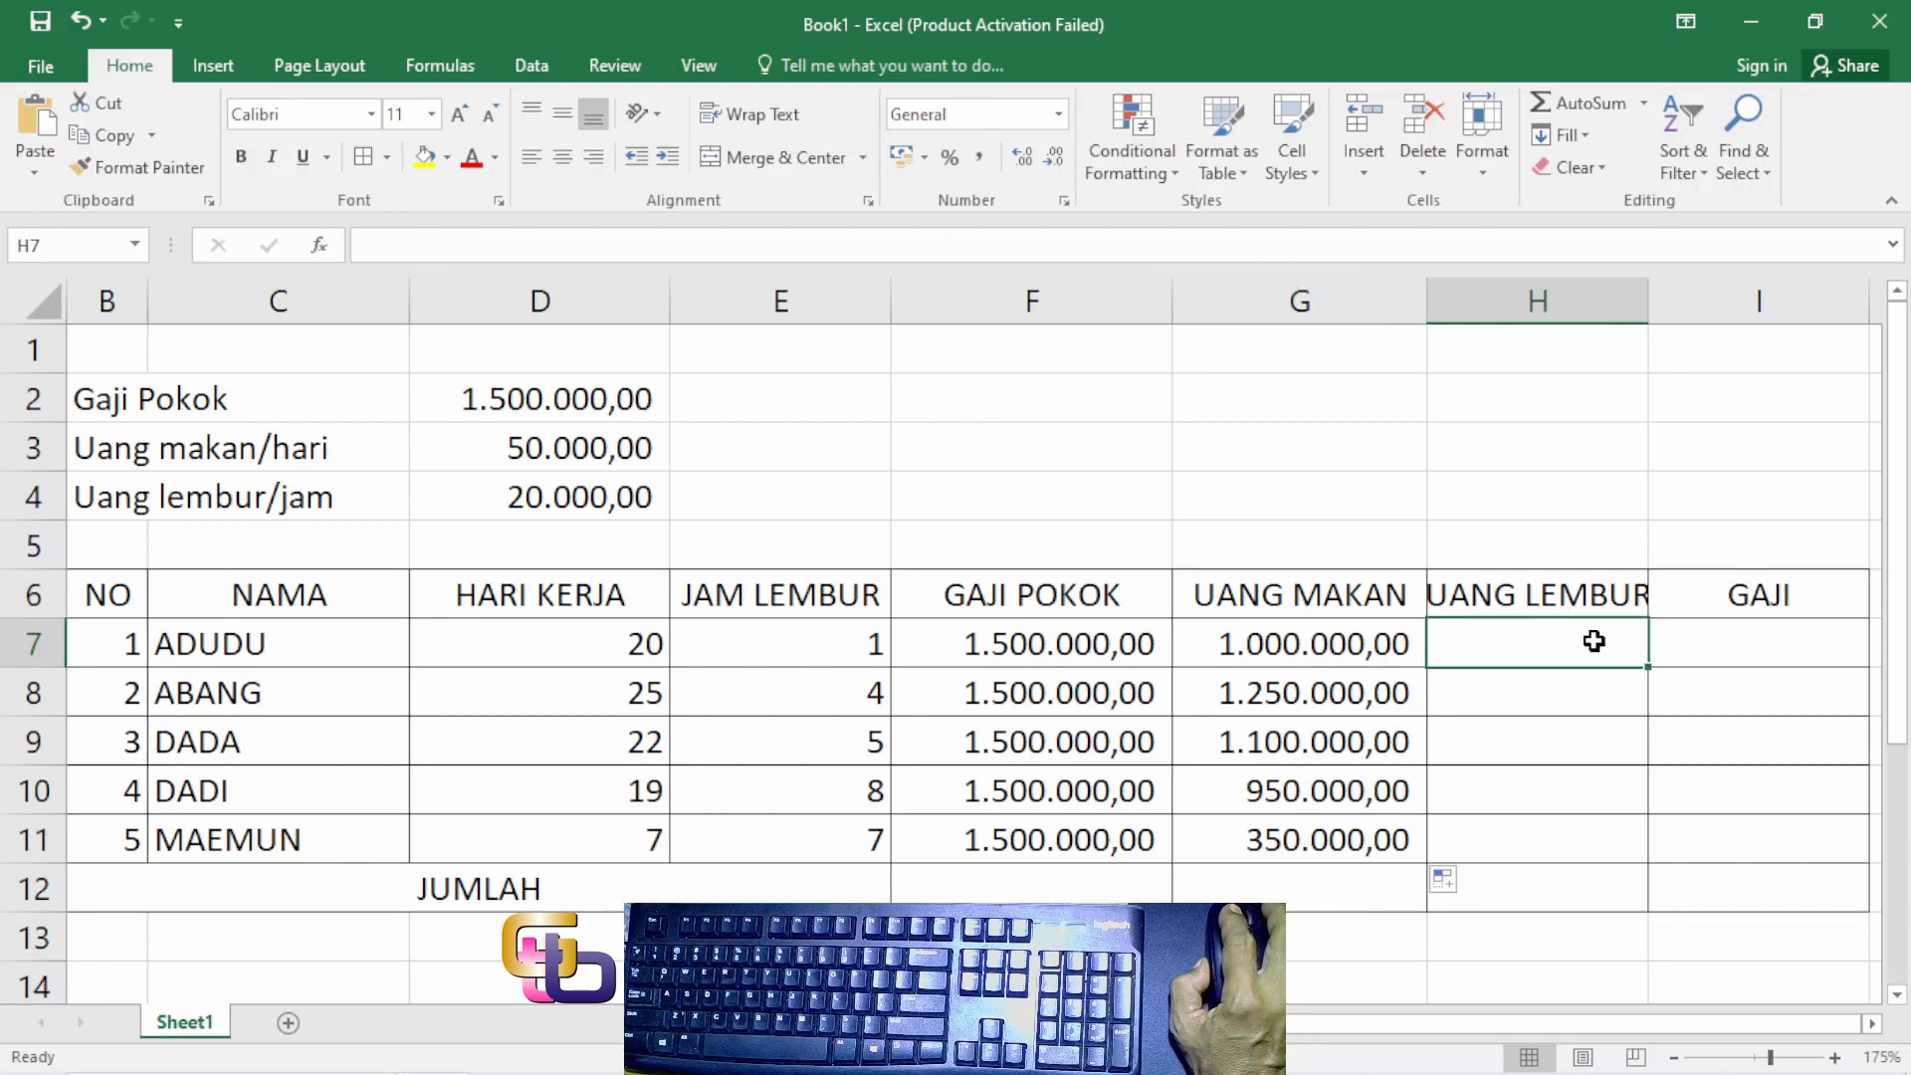
text(=)
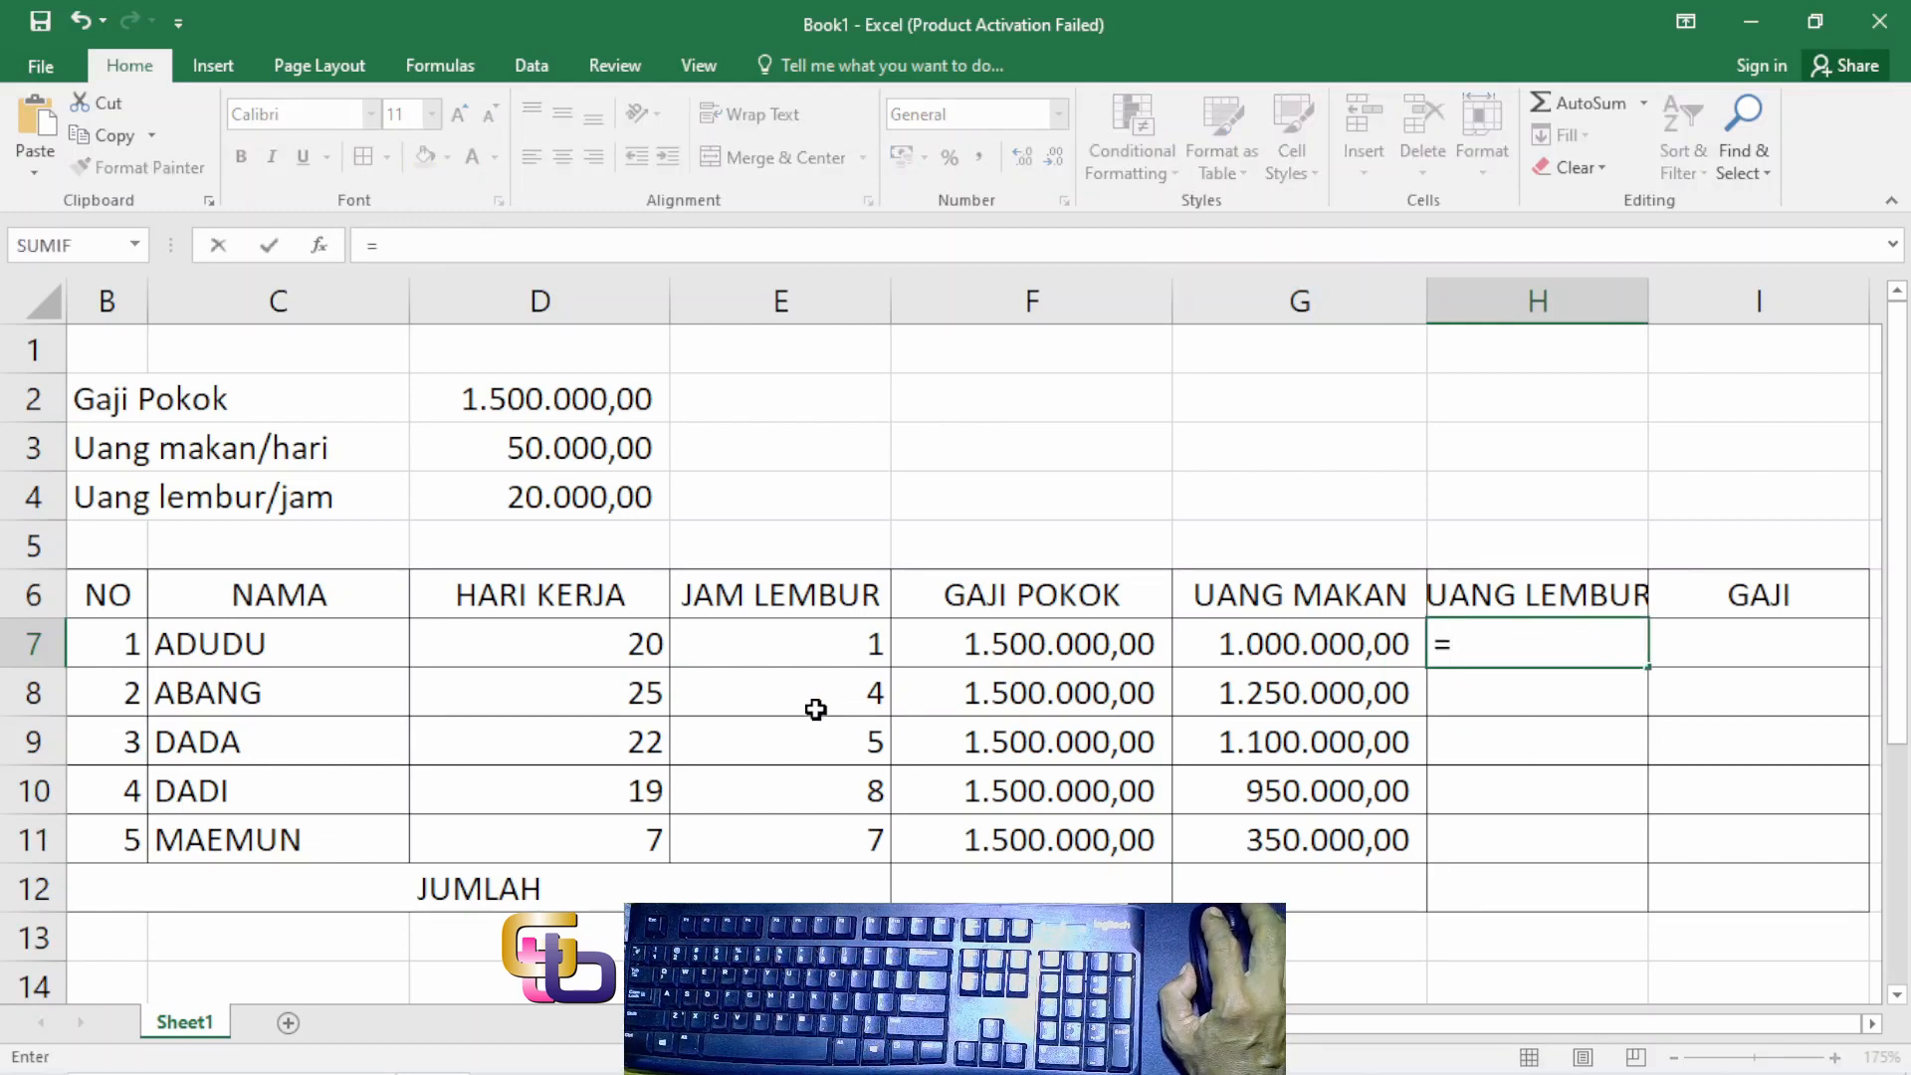
click(621, 500)
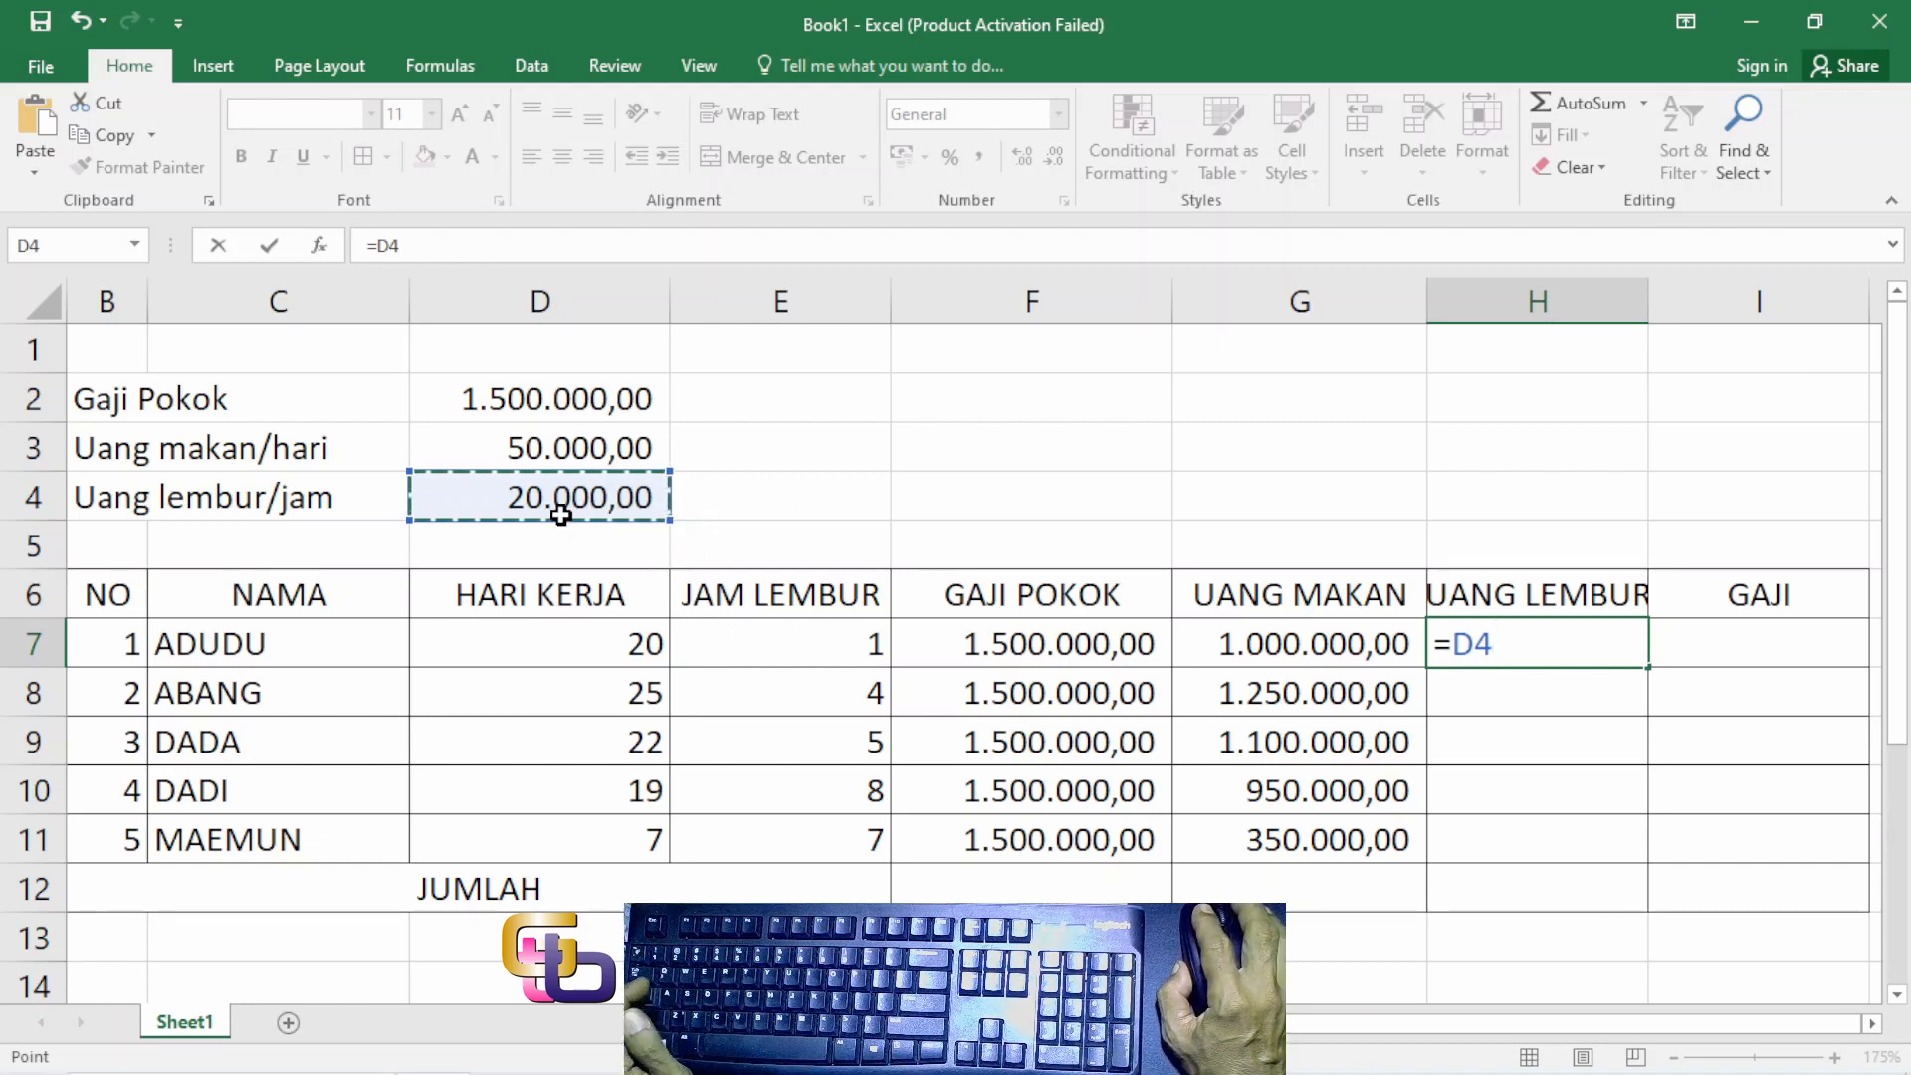
key(F4)
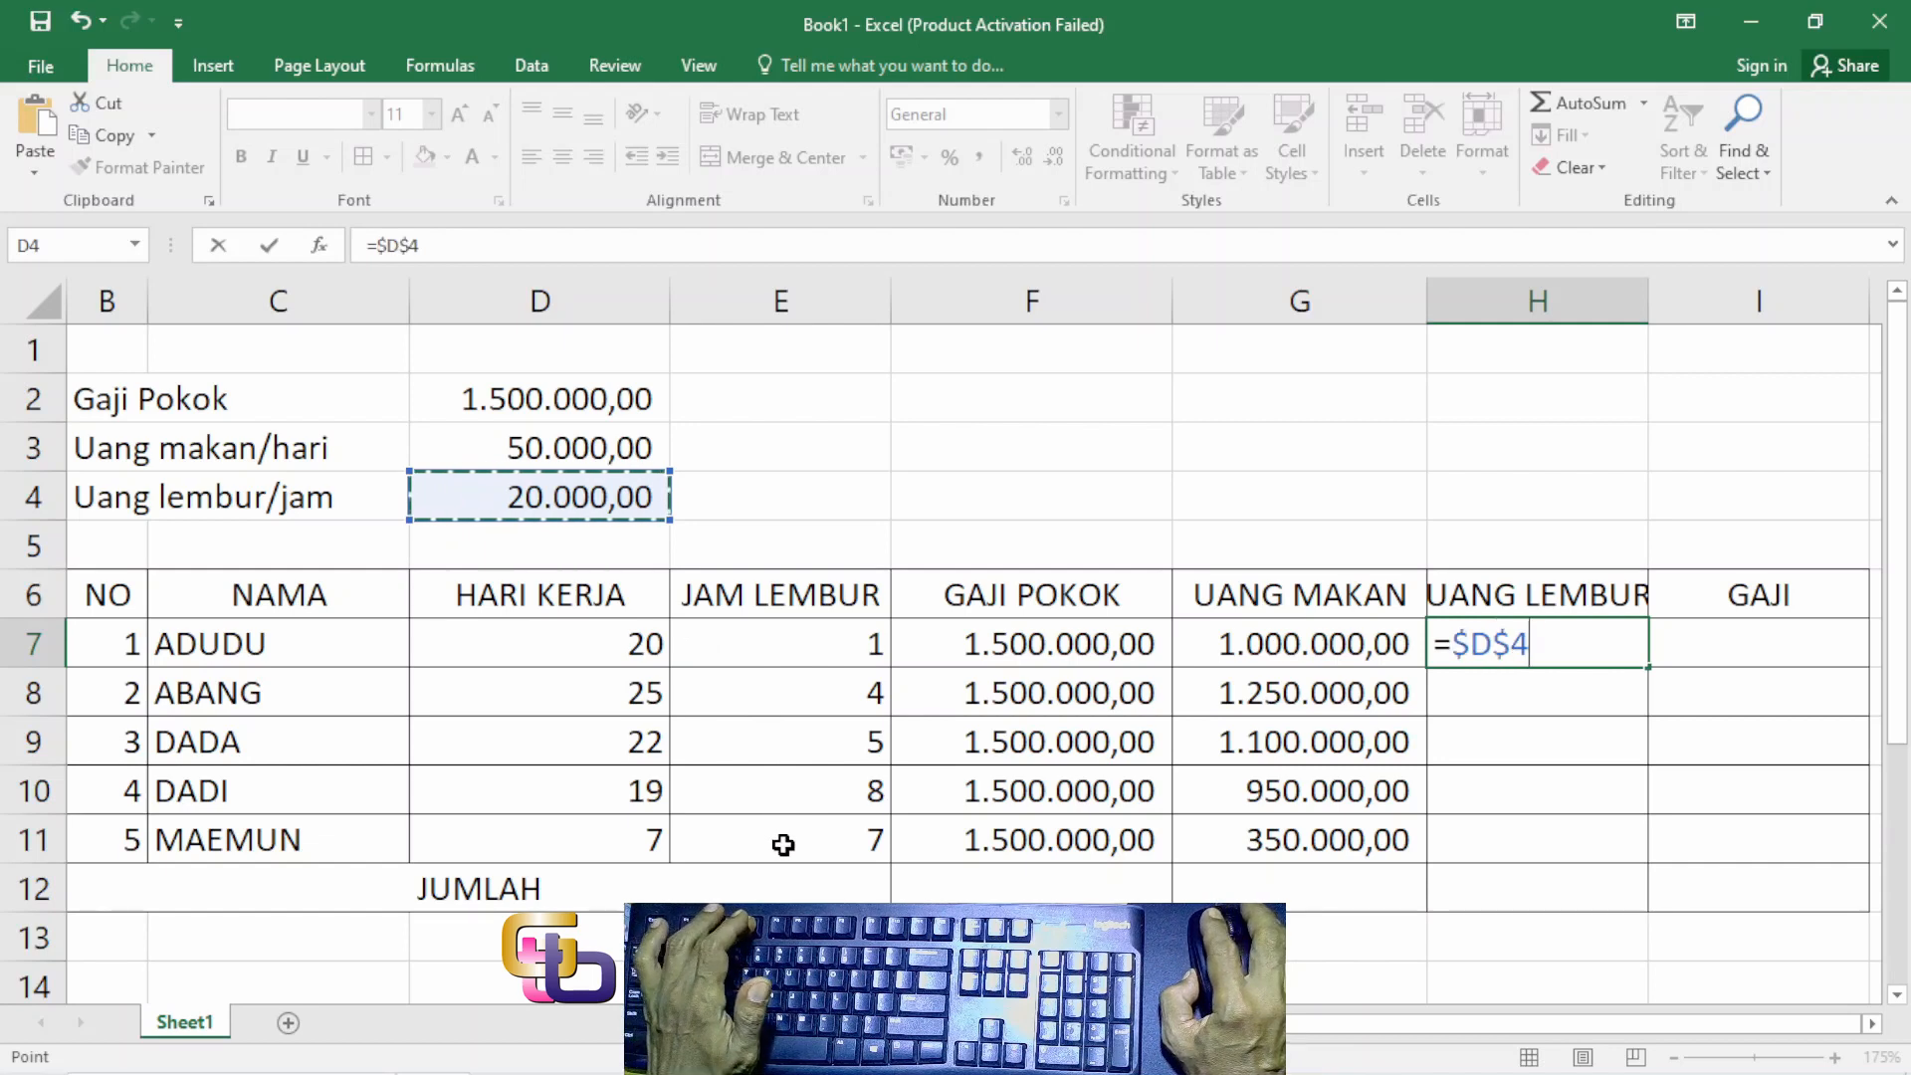
text(*)
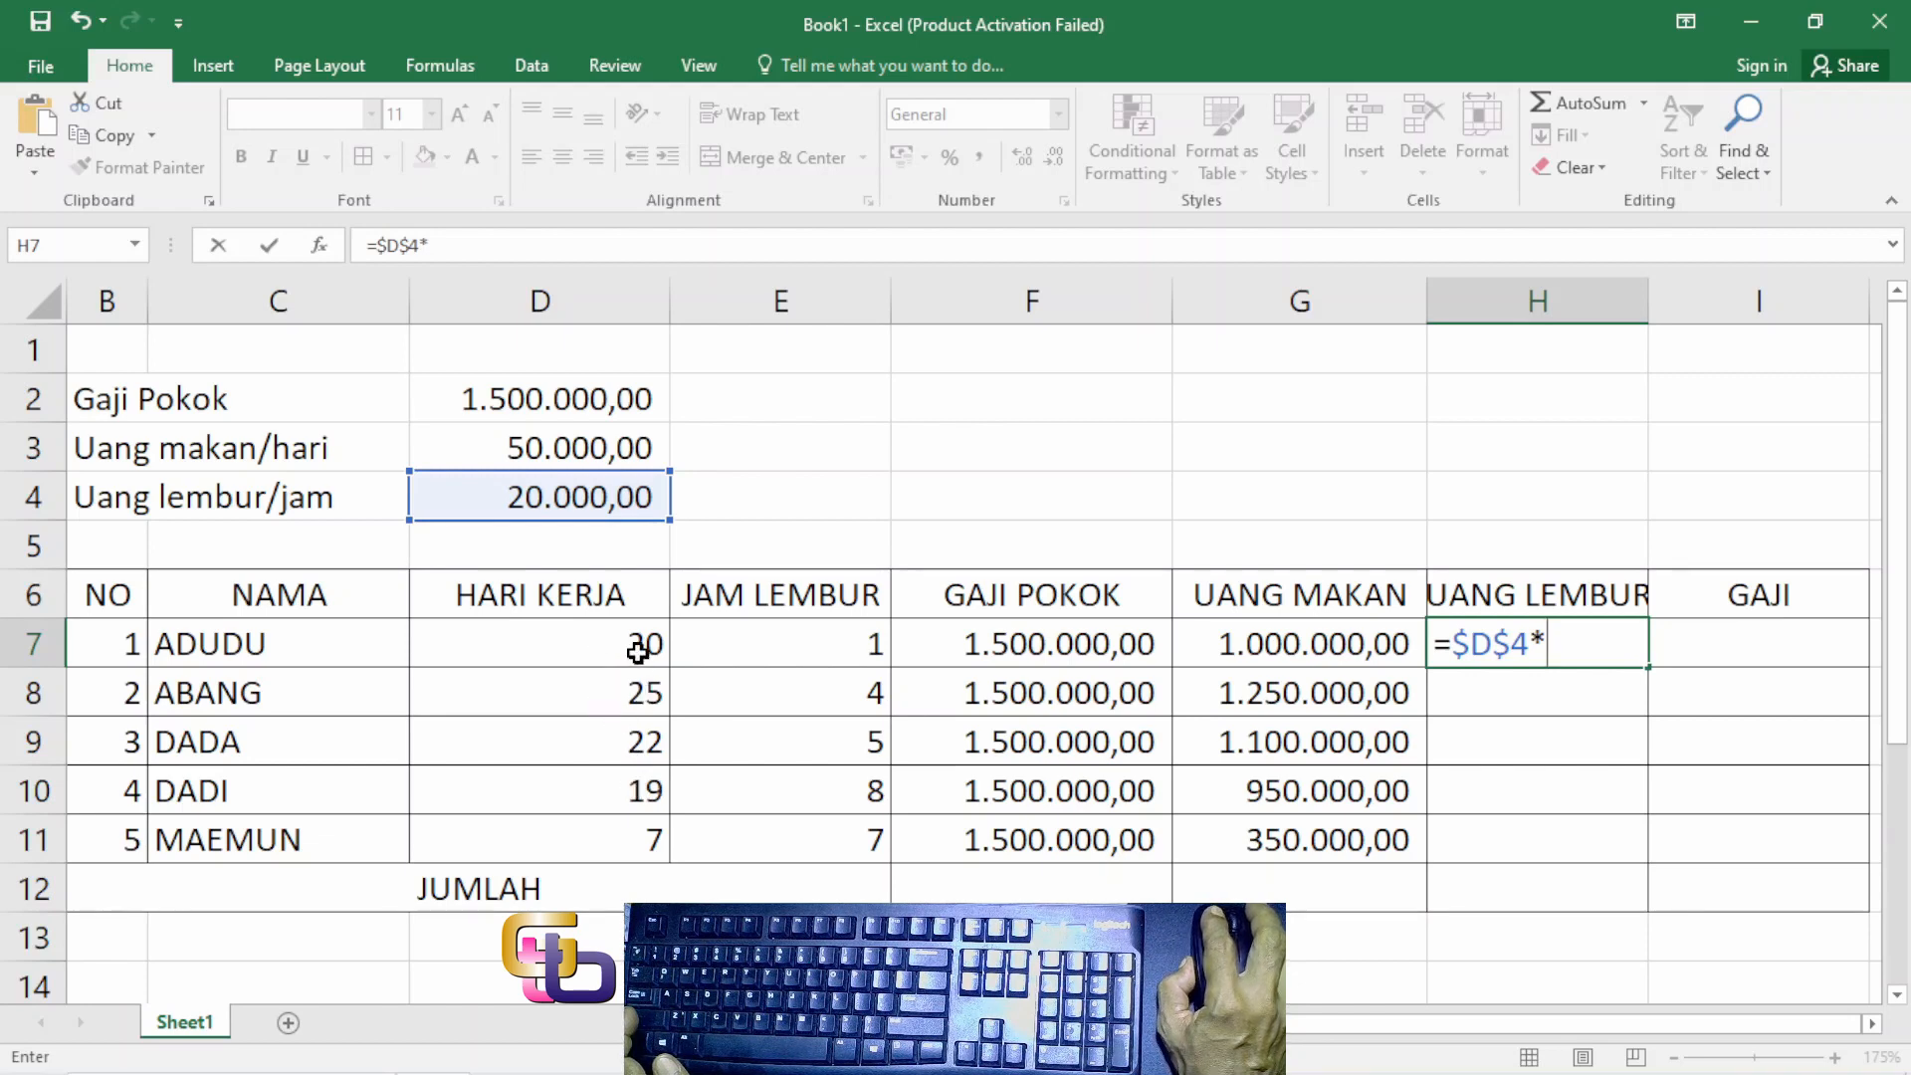
click(791, 644)
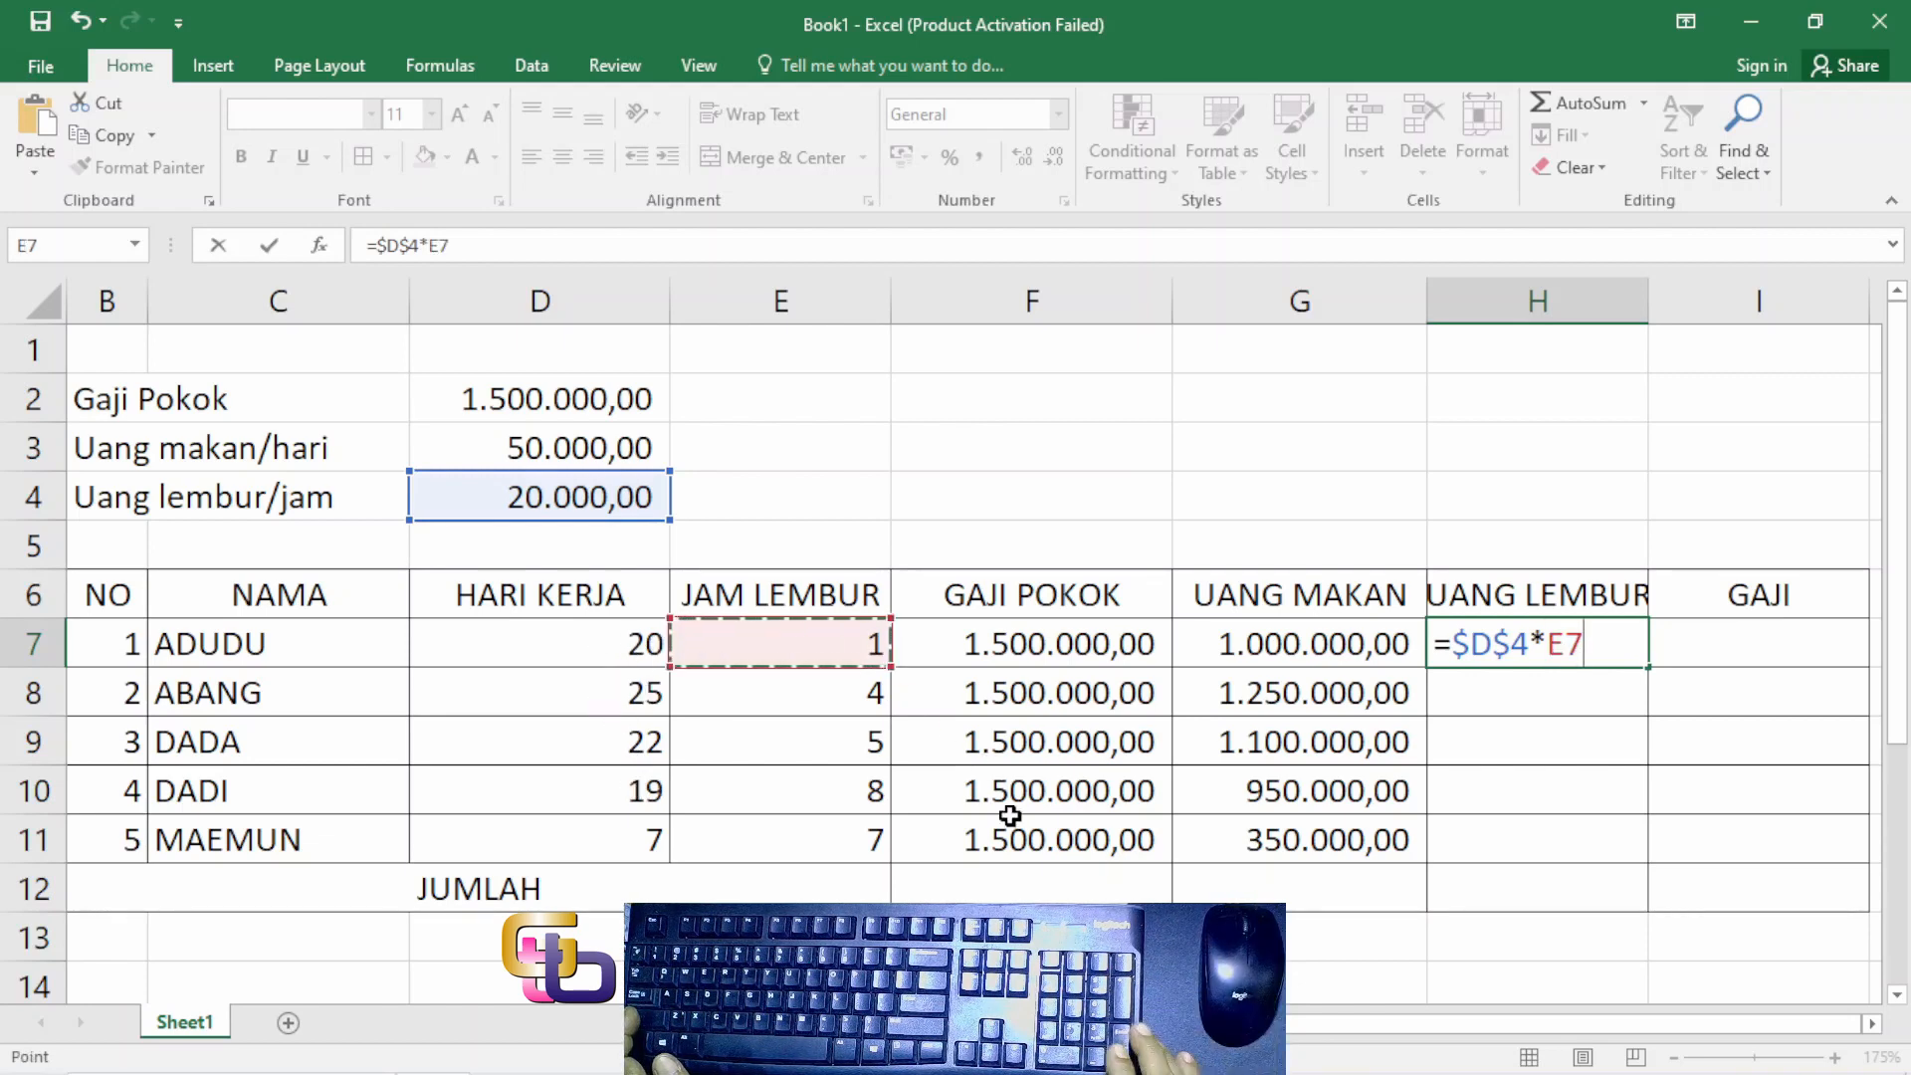
key(Return)
Step: Fill the UANG LEMBUR formula from H7 down through H11
click(1612, 647)
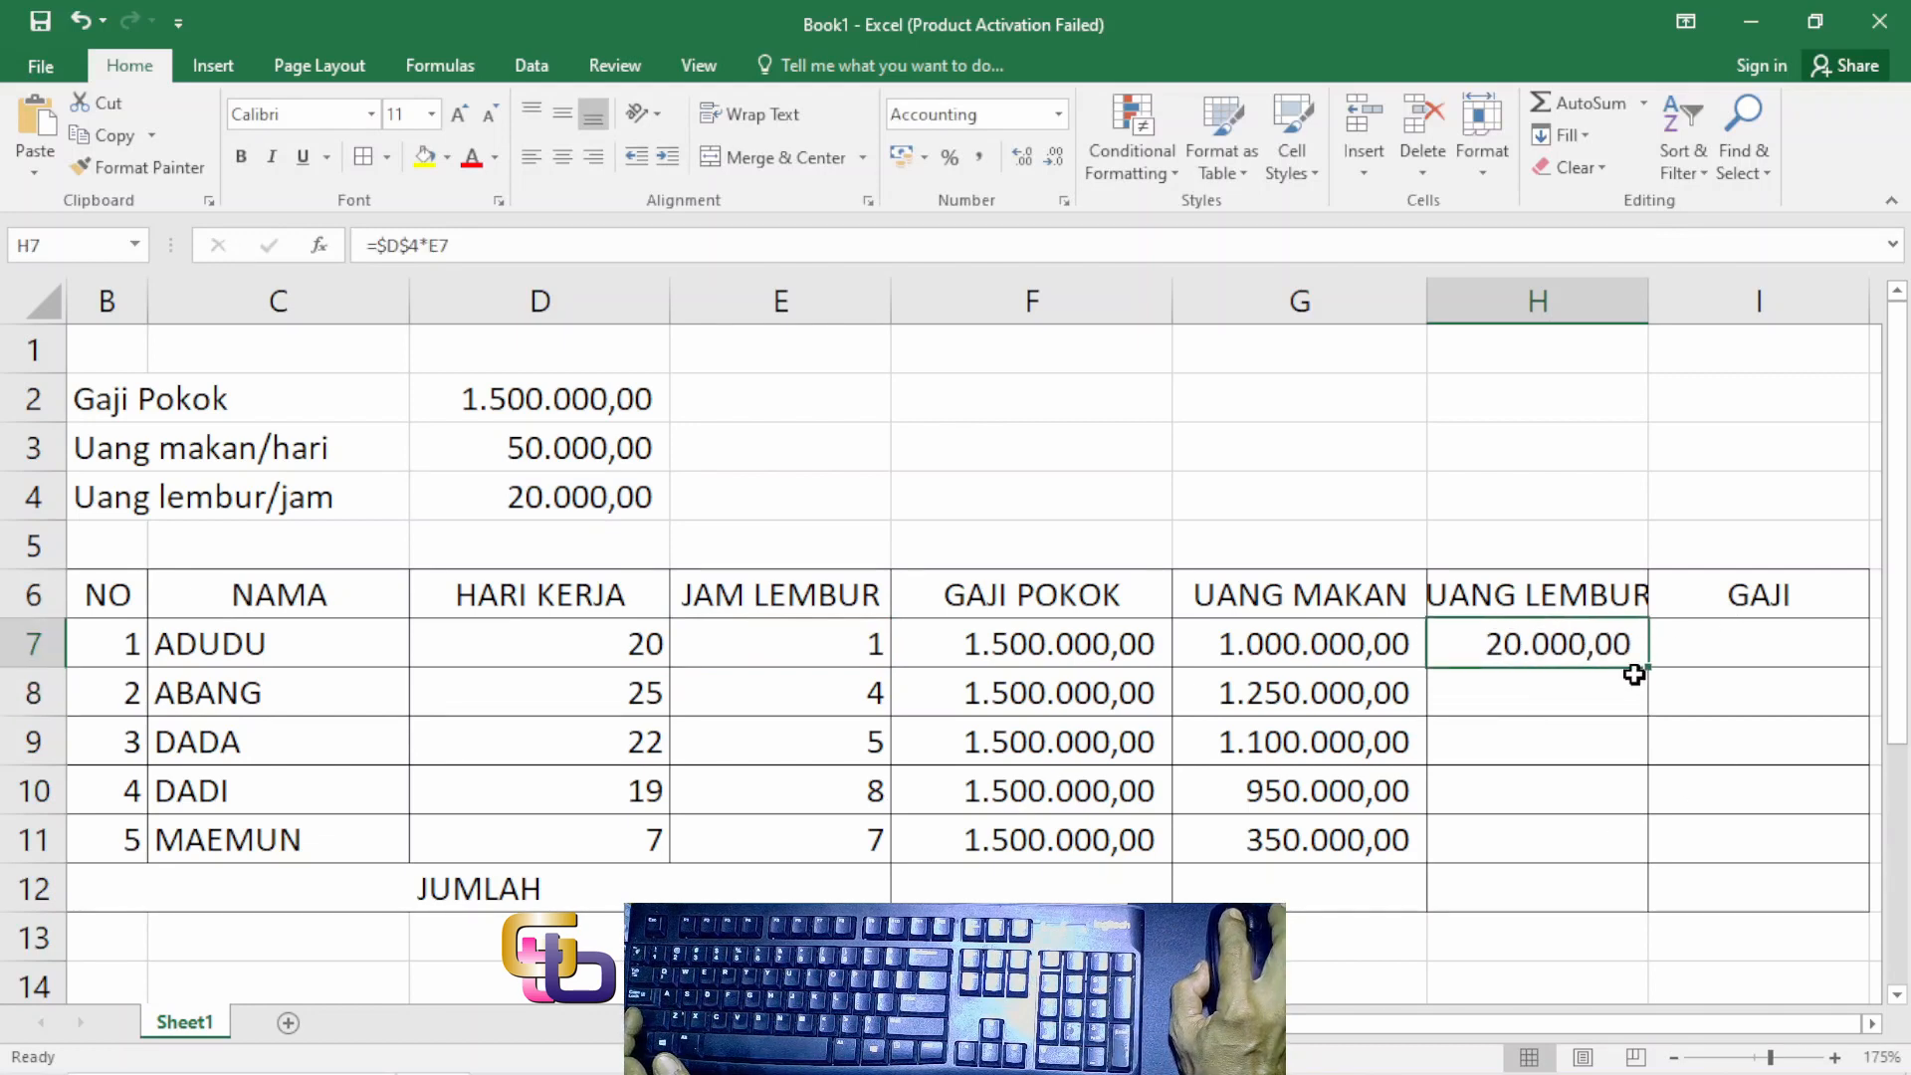
drag(1650, 673, 1644, 853)
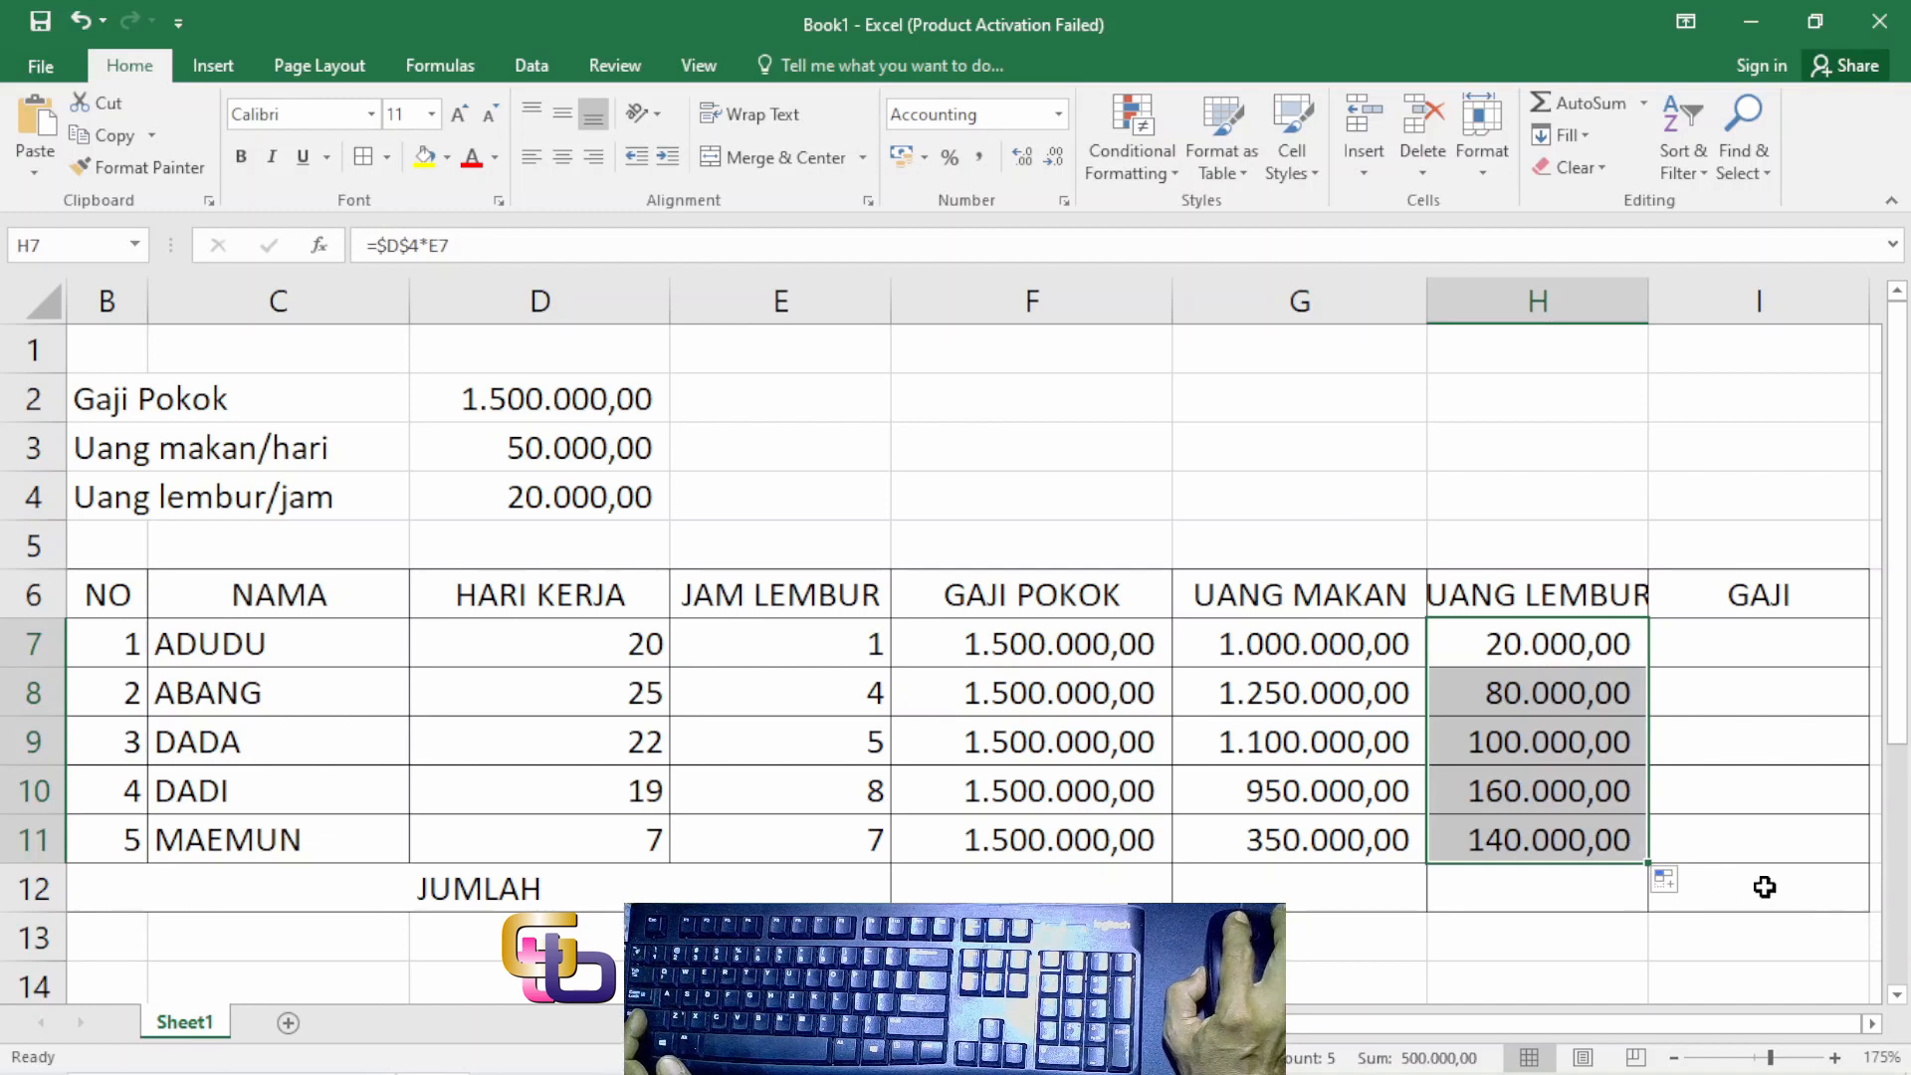
click(1570, 773)
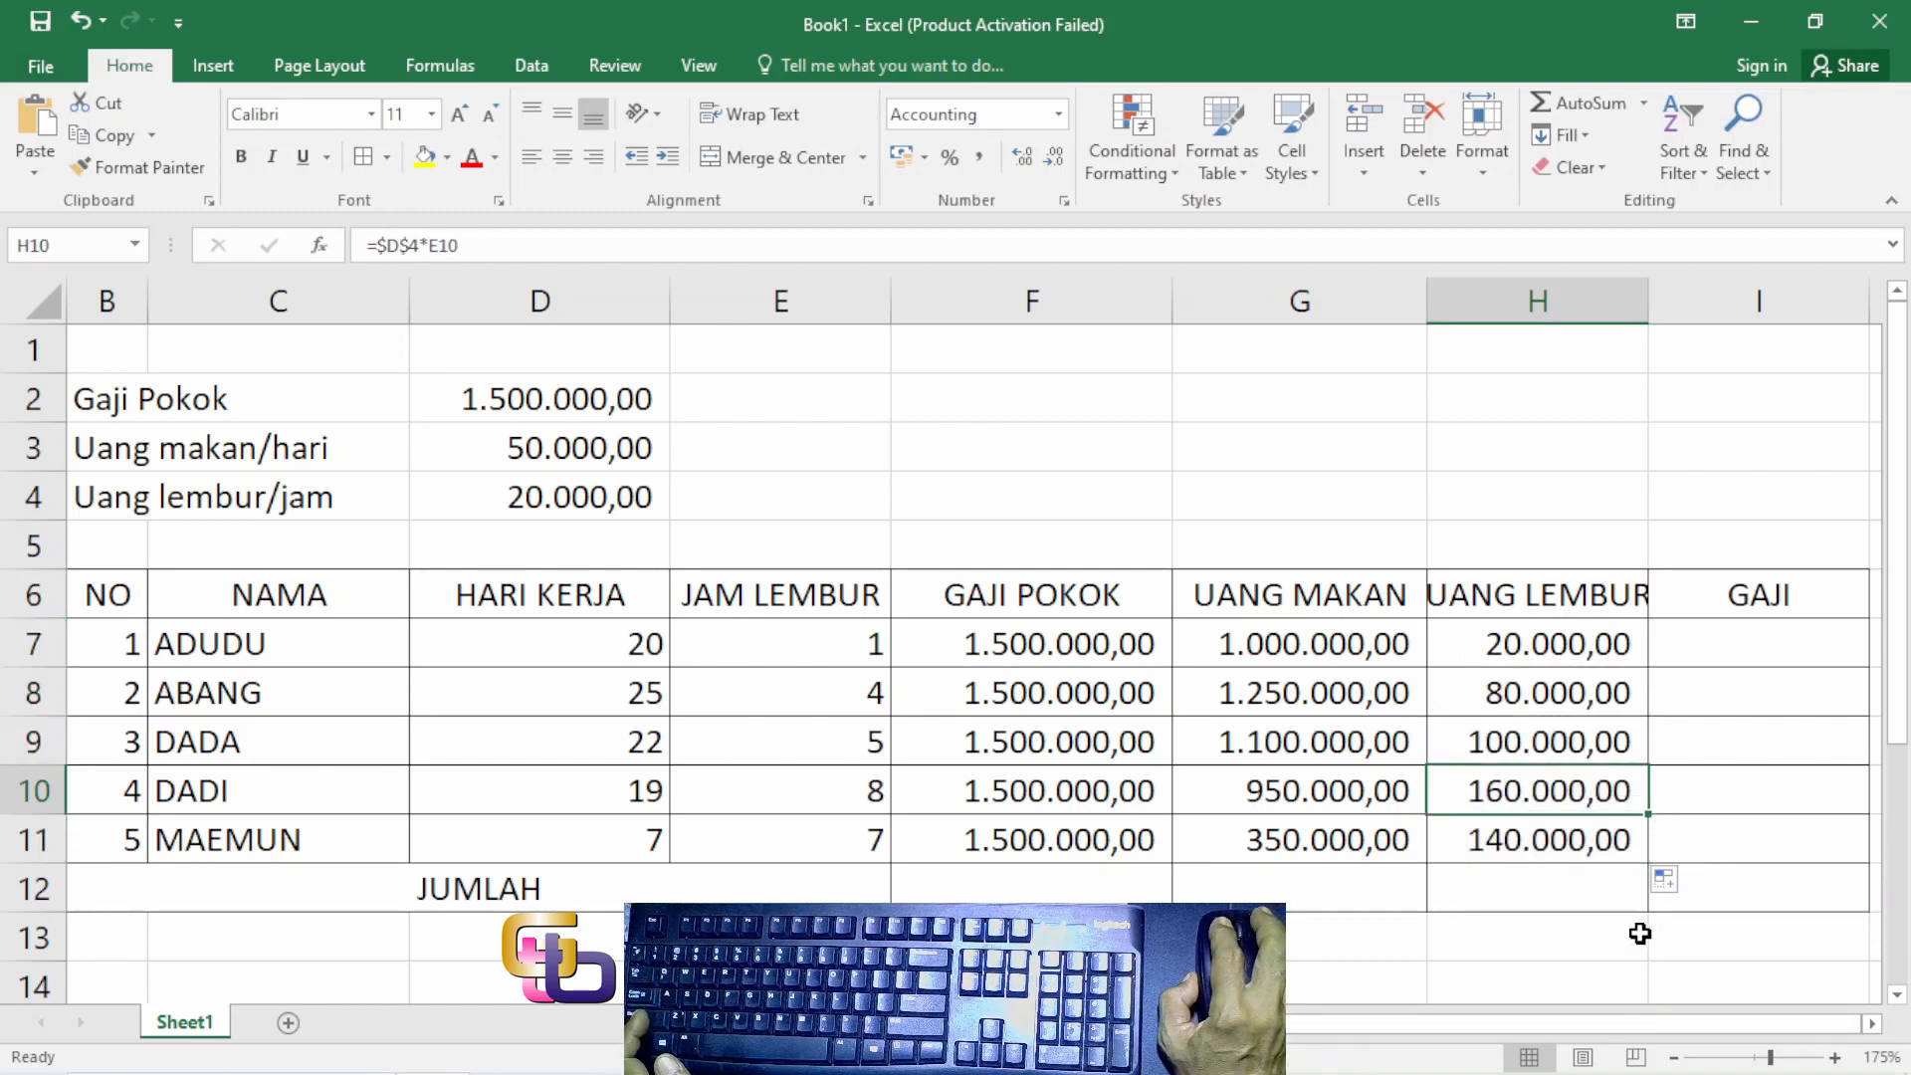
Step: Total the base pay in F12 as =SUM(F7:F11) and fill the sum across the JUMLAH row through I12
click(1692, 645)
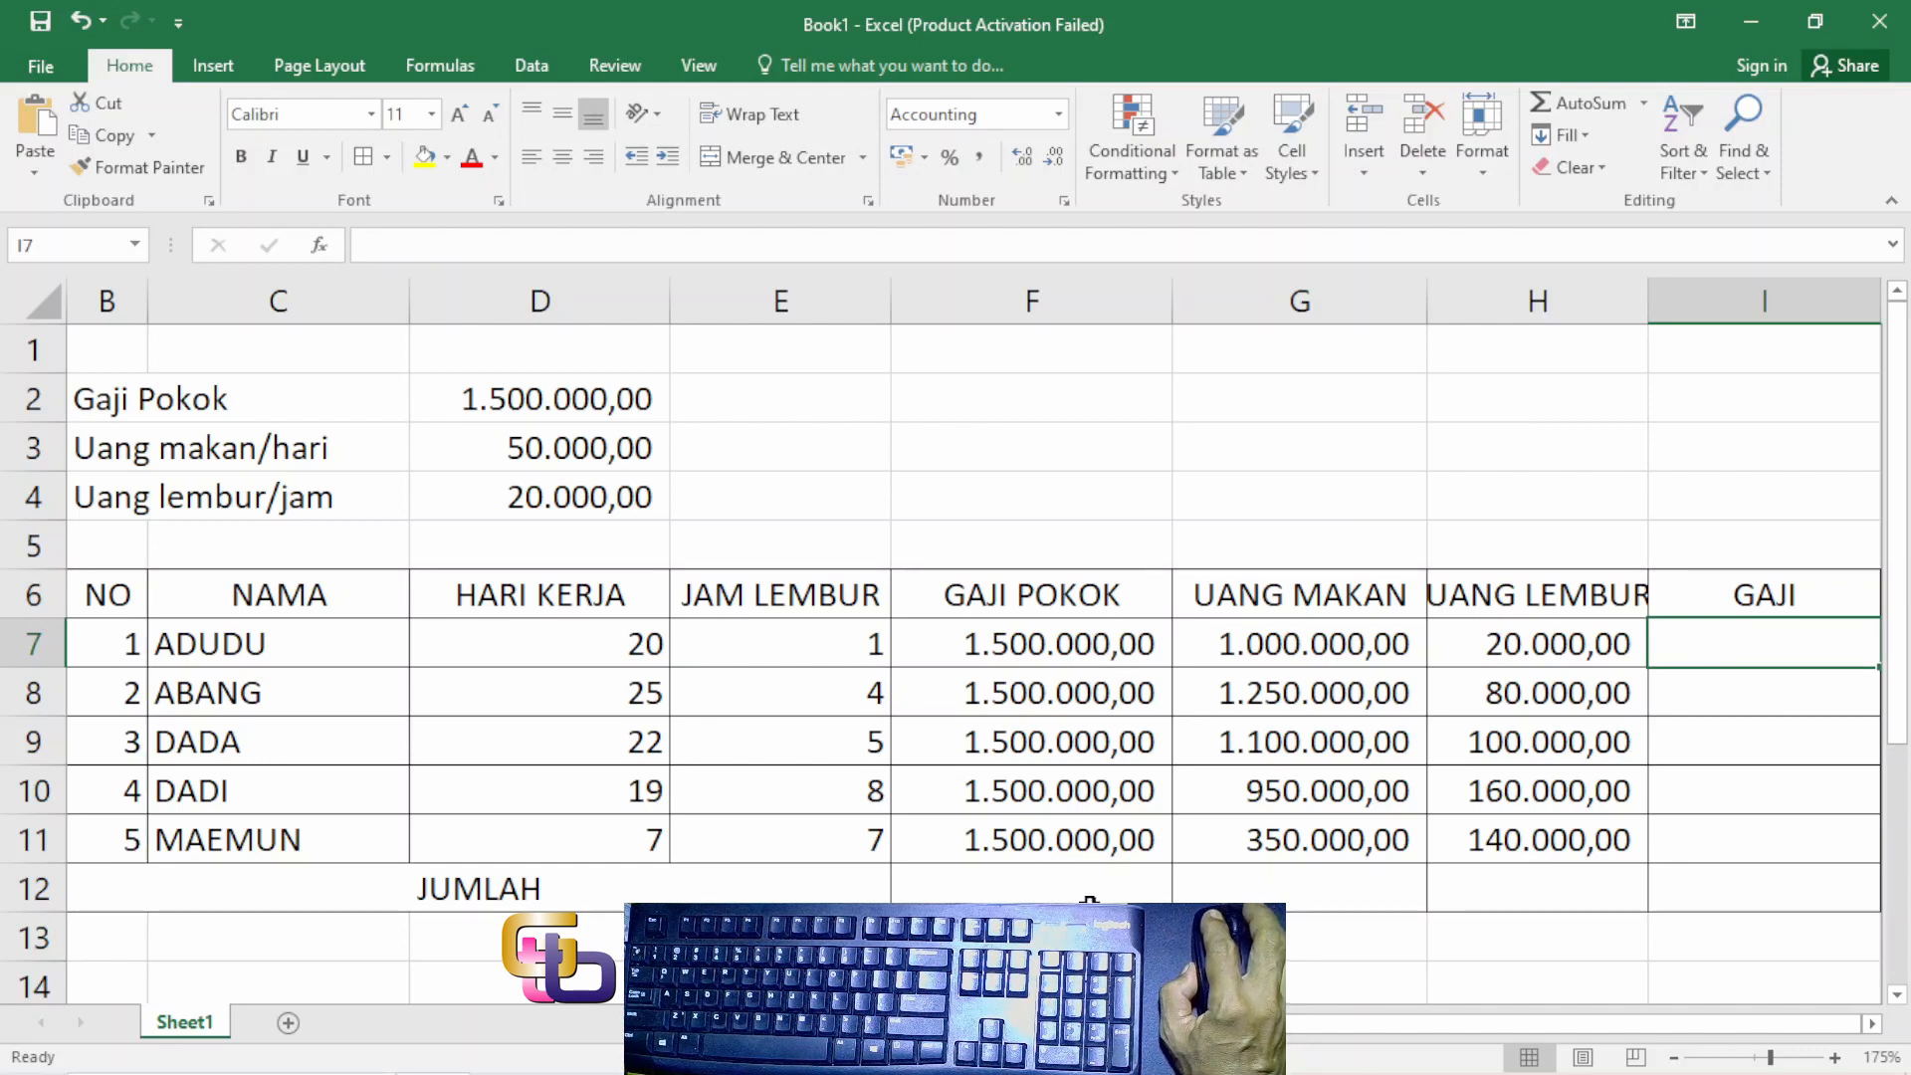
click(1089, 896)
click(1644, 104)
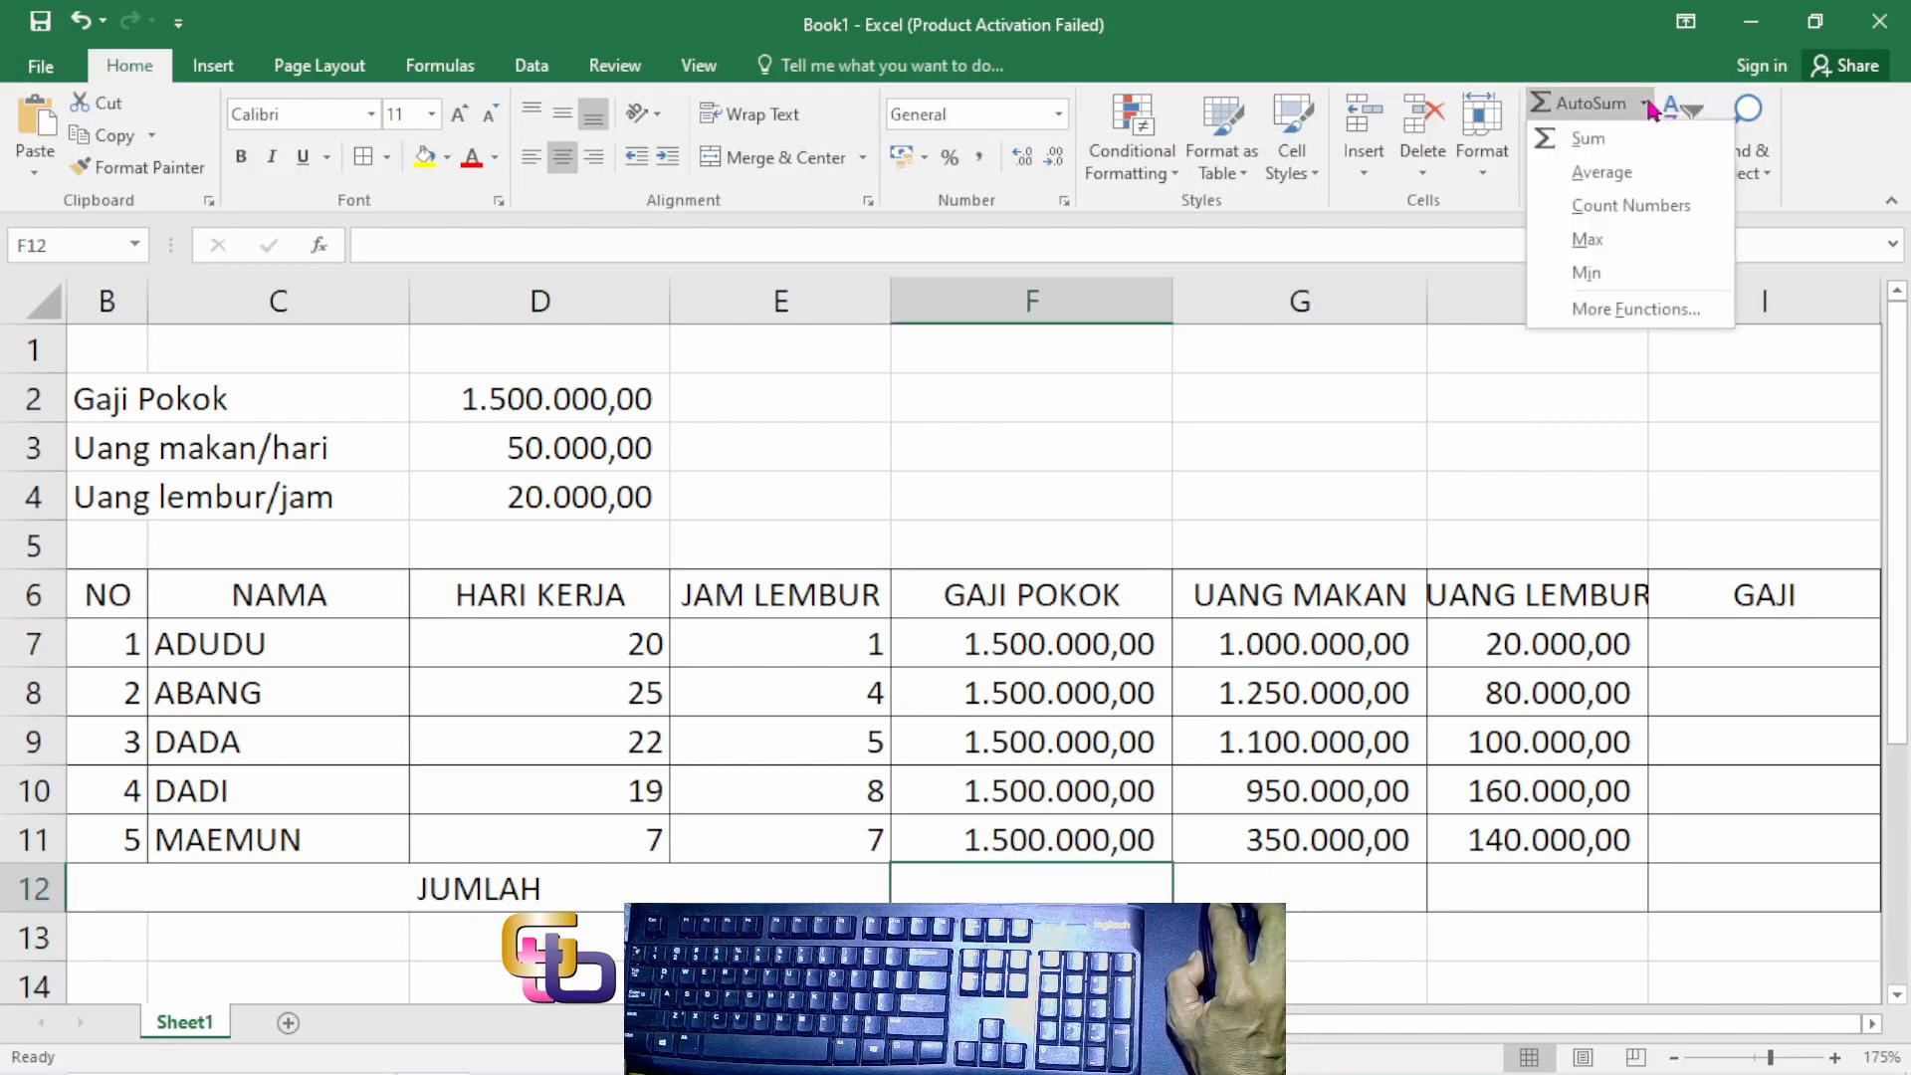
click(1637, 145)
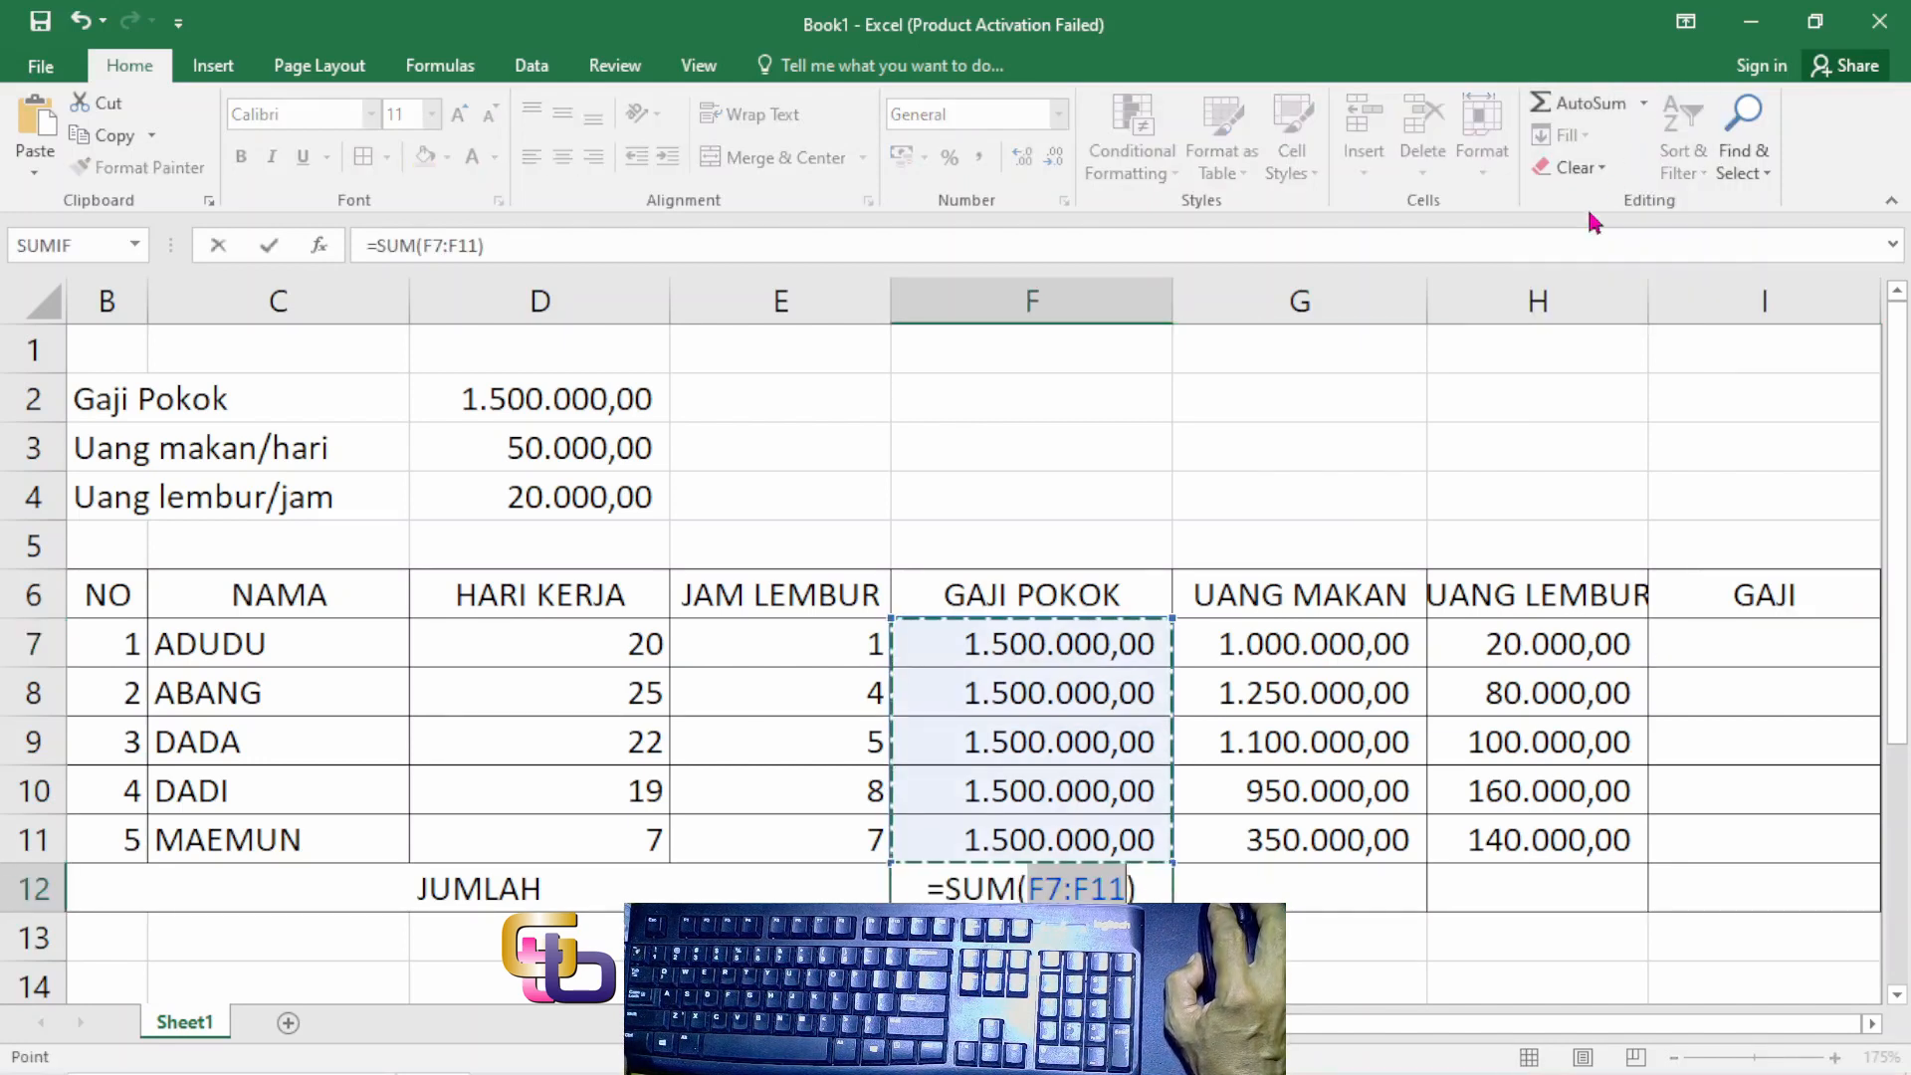
drag(1107, 636, 1112, 841)
key(Return)
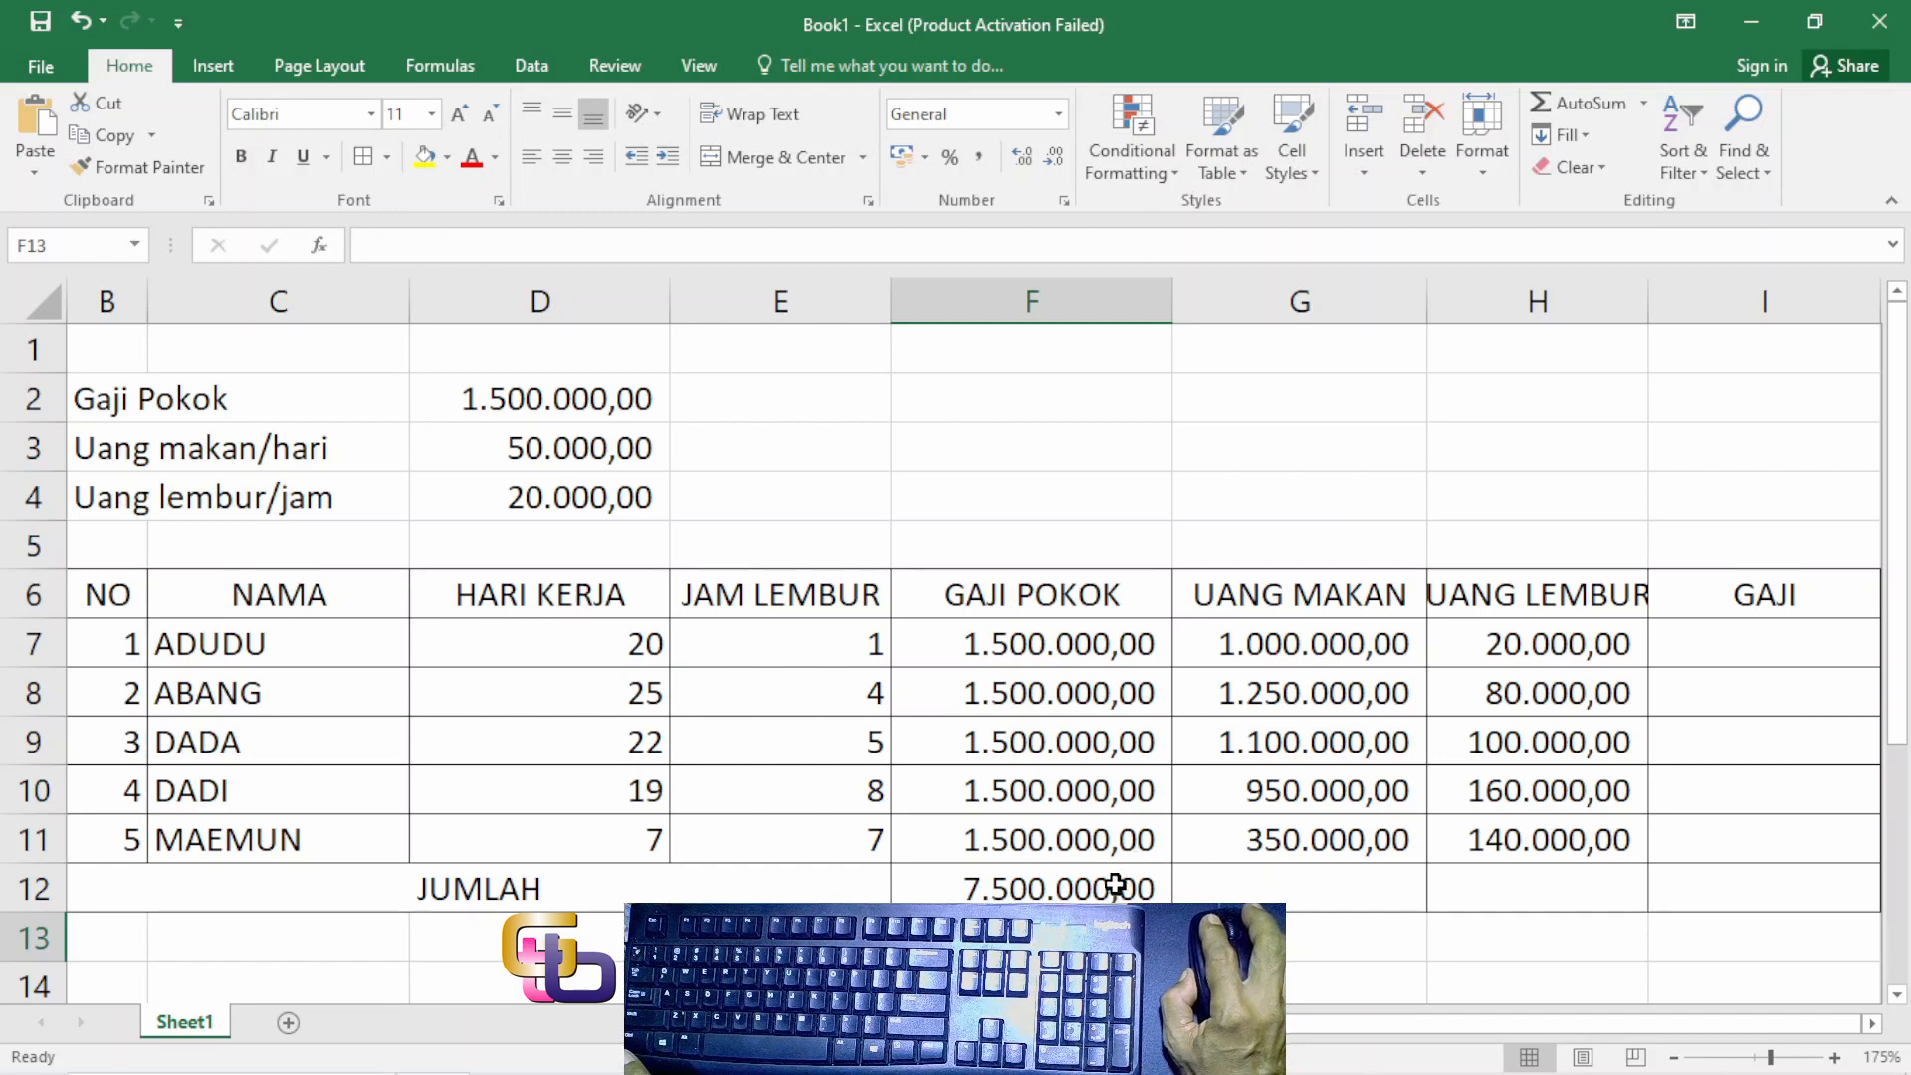
click(1111, 878)
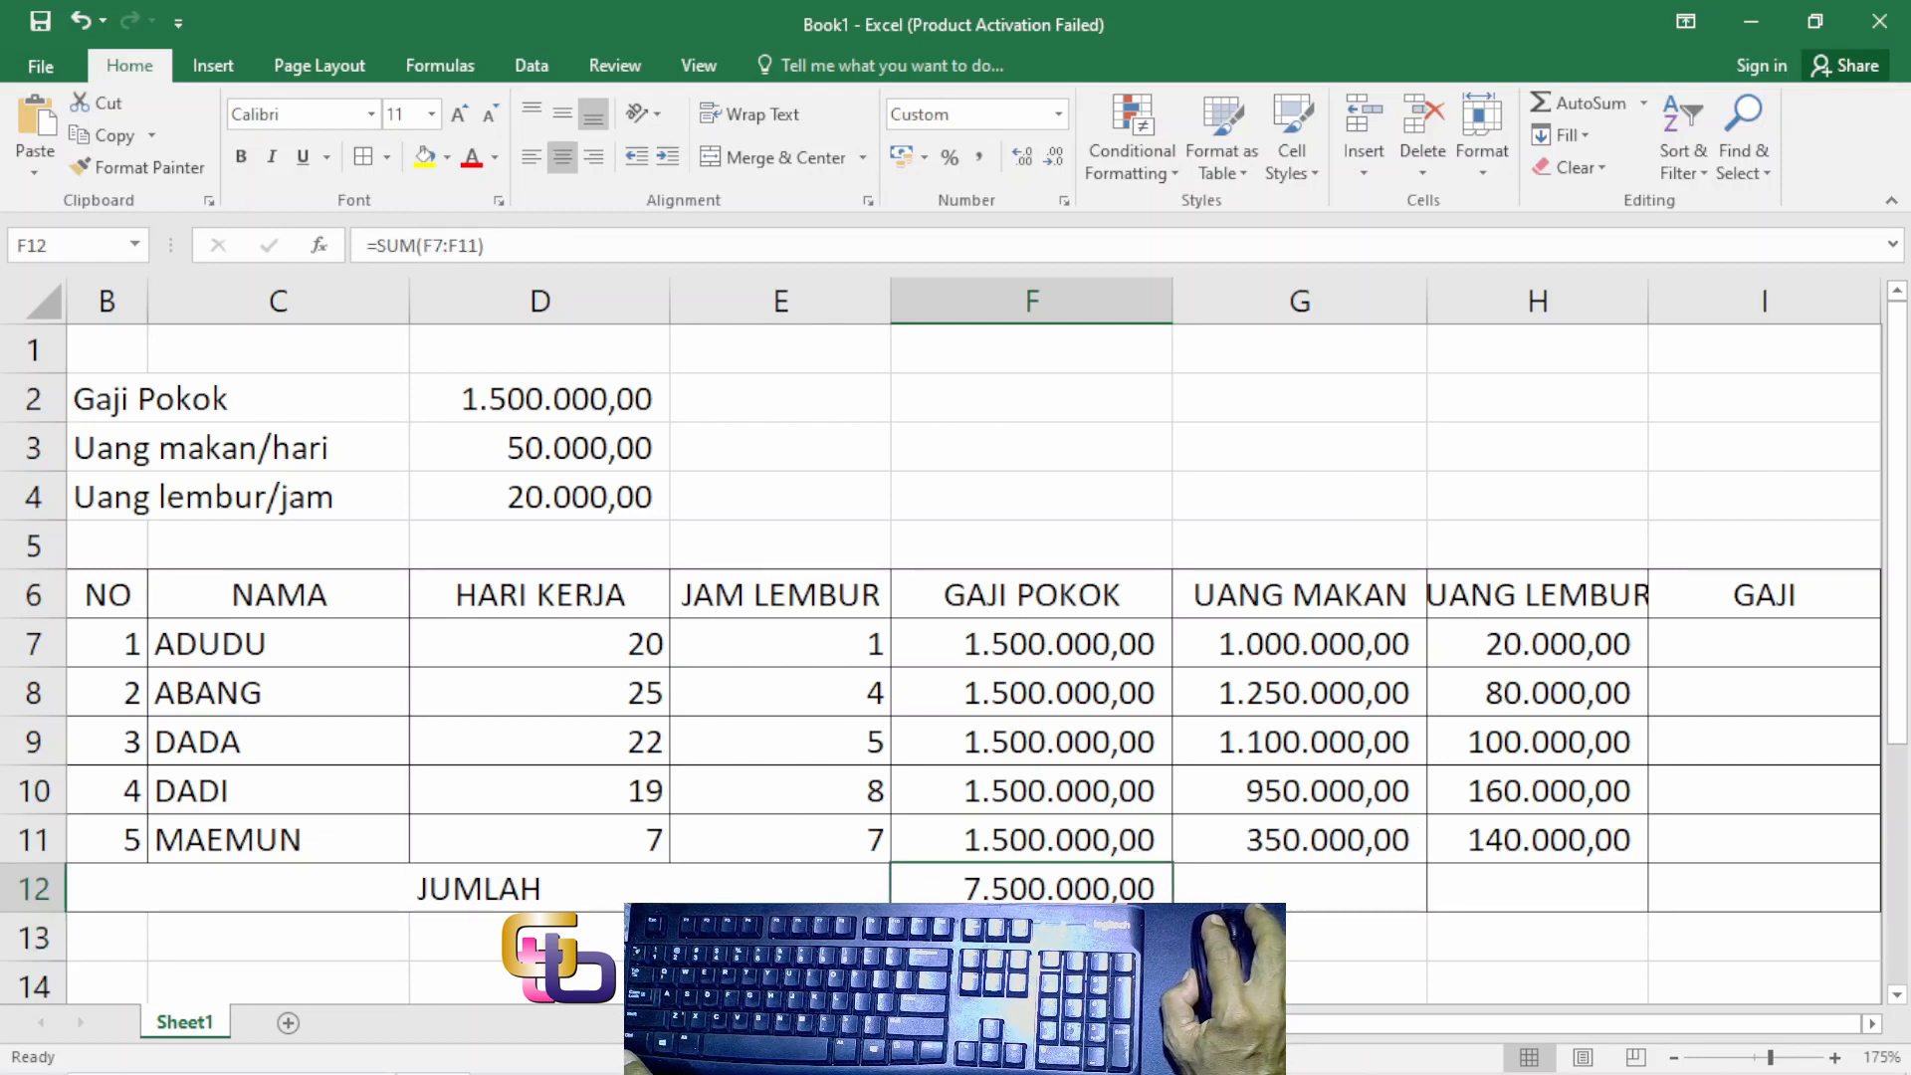
drag(1171, 908, 1804, 921)
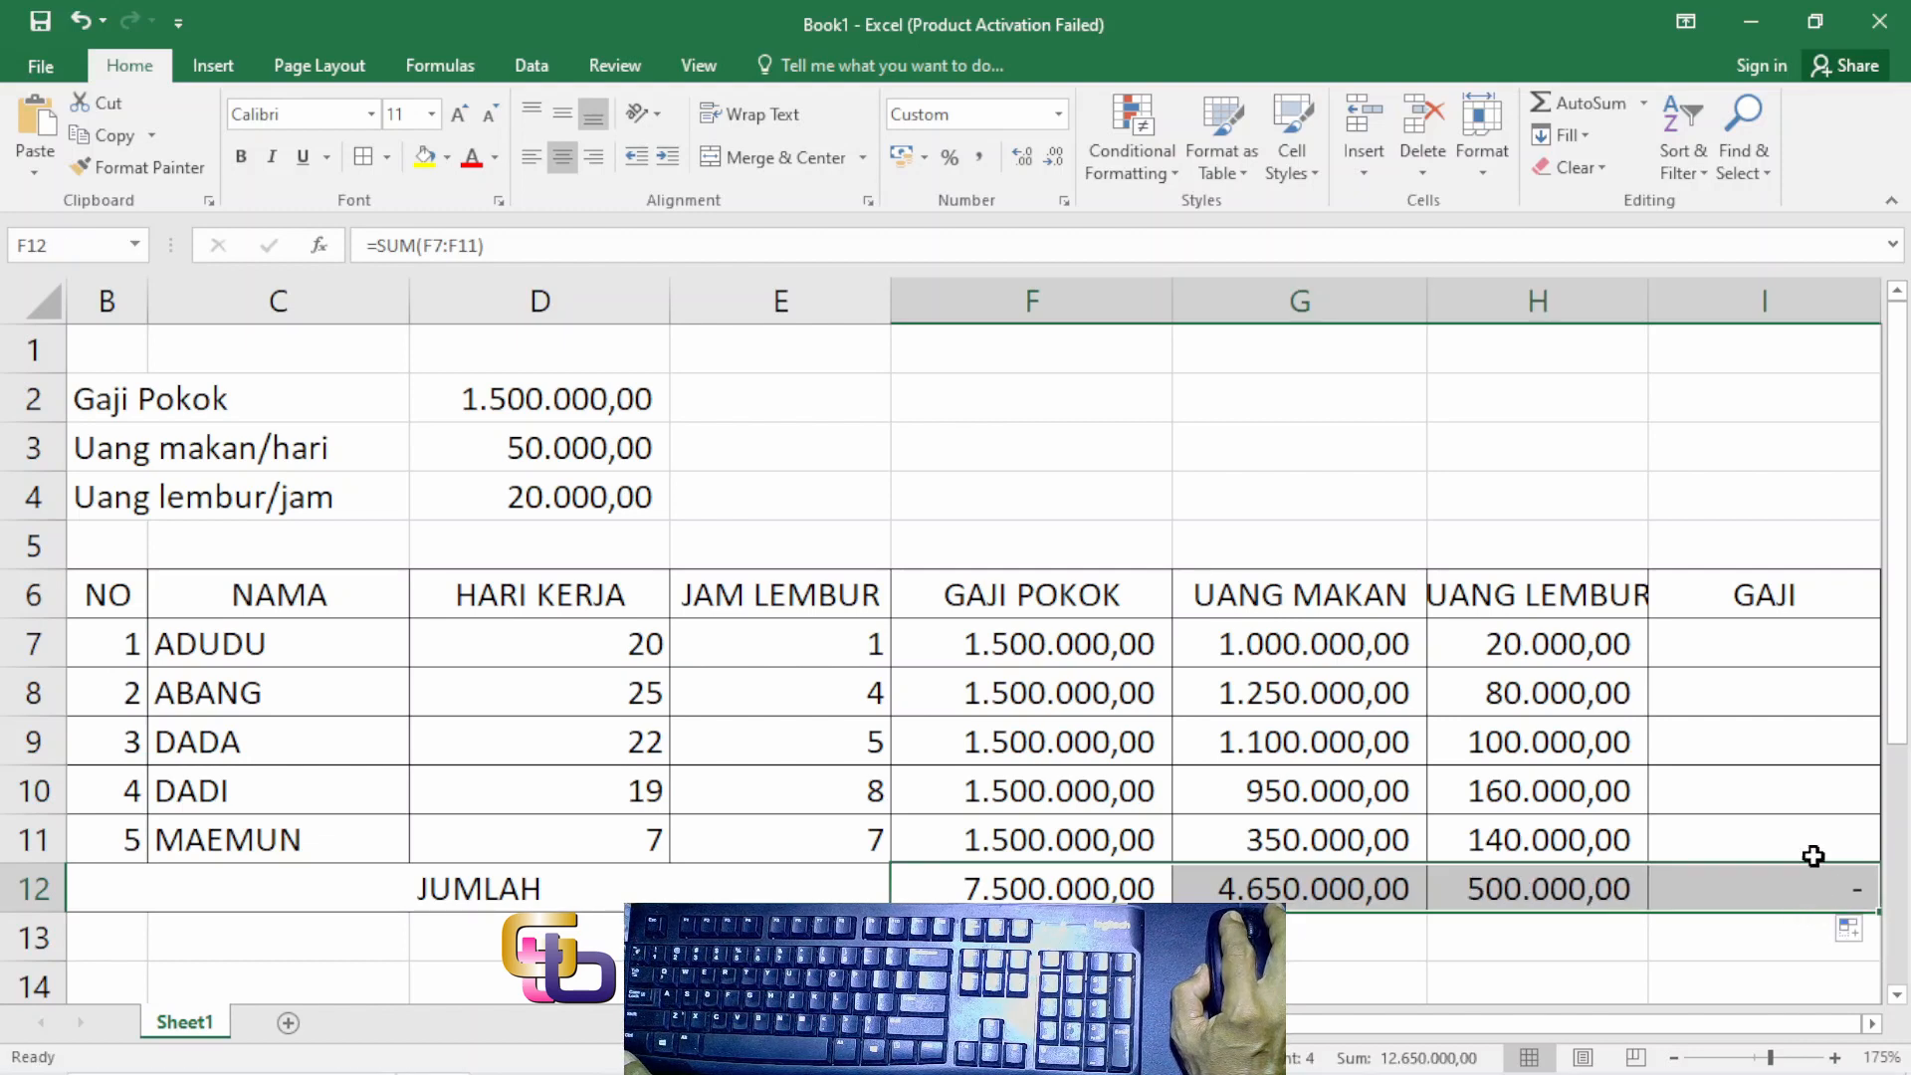
Step: Calculate the first employee's total salary in I7 as =SUM(F7:H7)
click(1780, 733)
click(1780, 642)
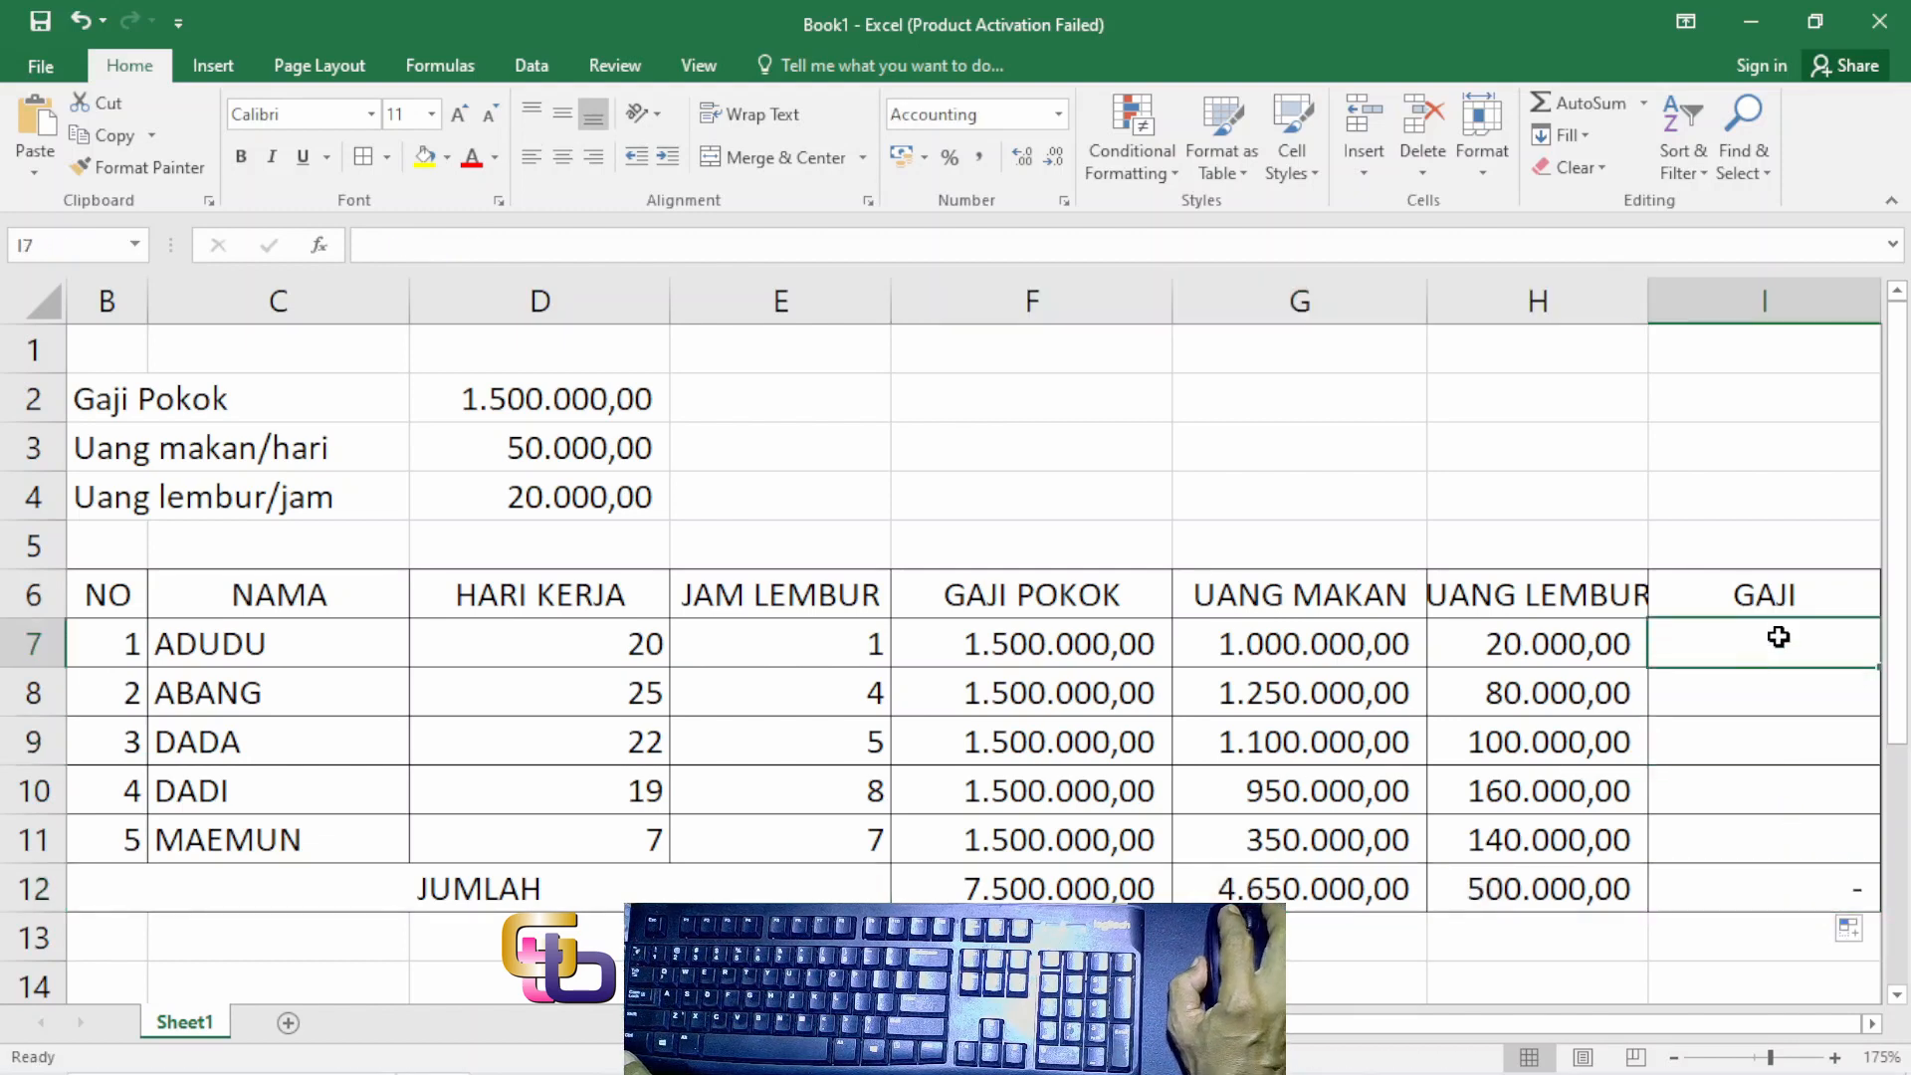
click(1644, 103)
click(1592, 139)
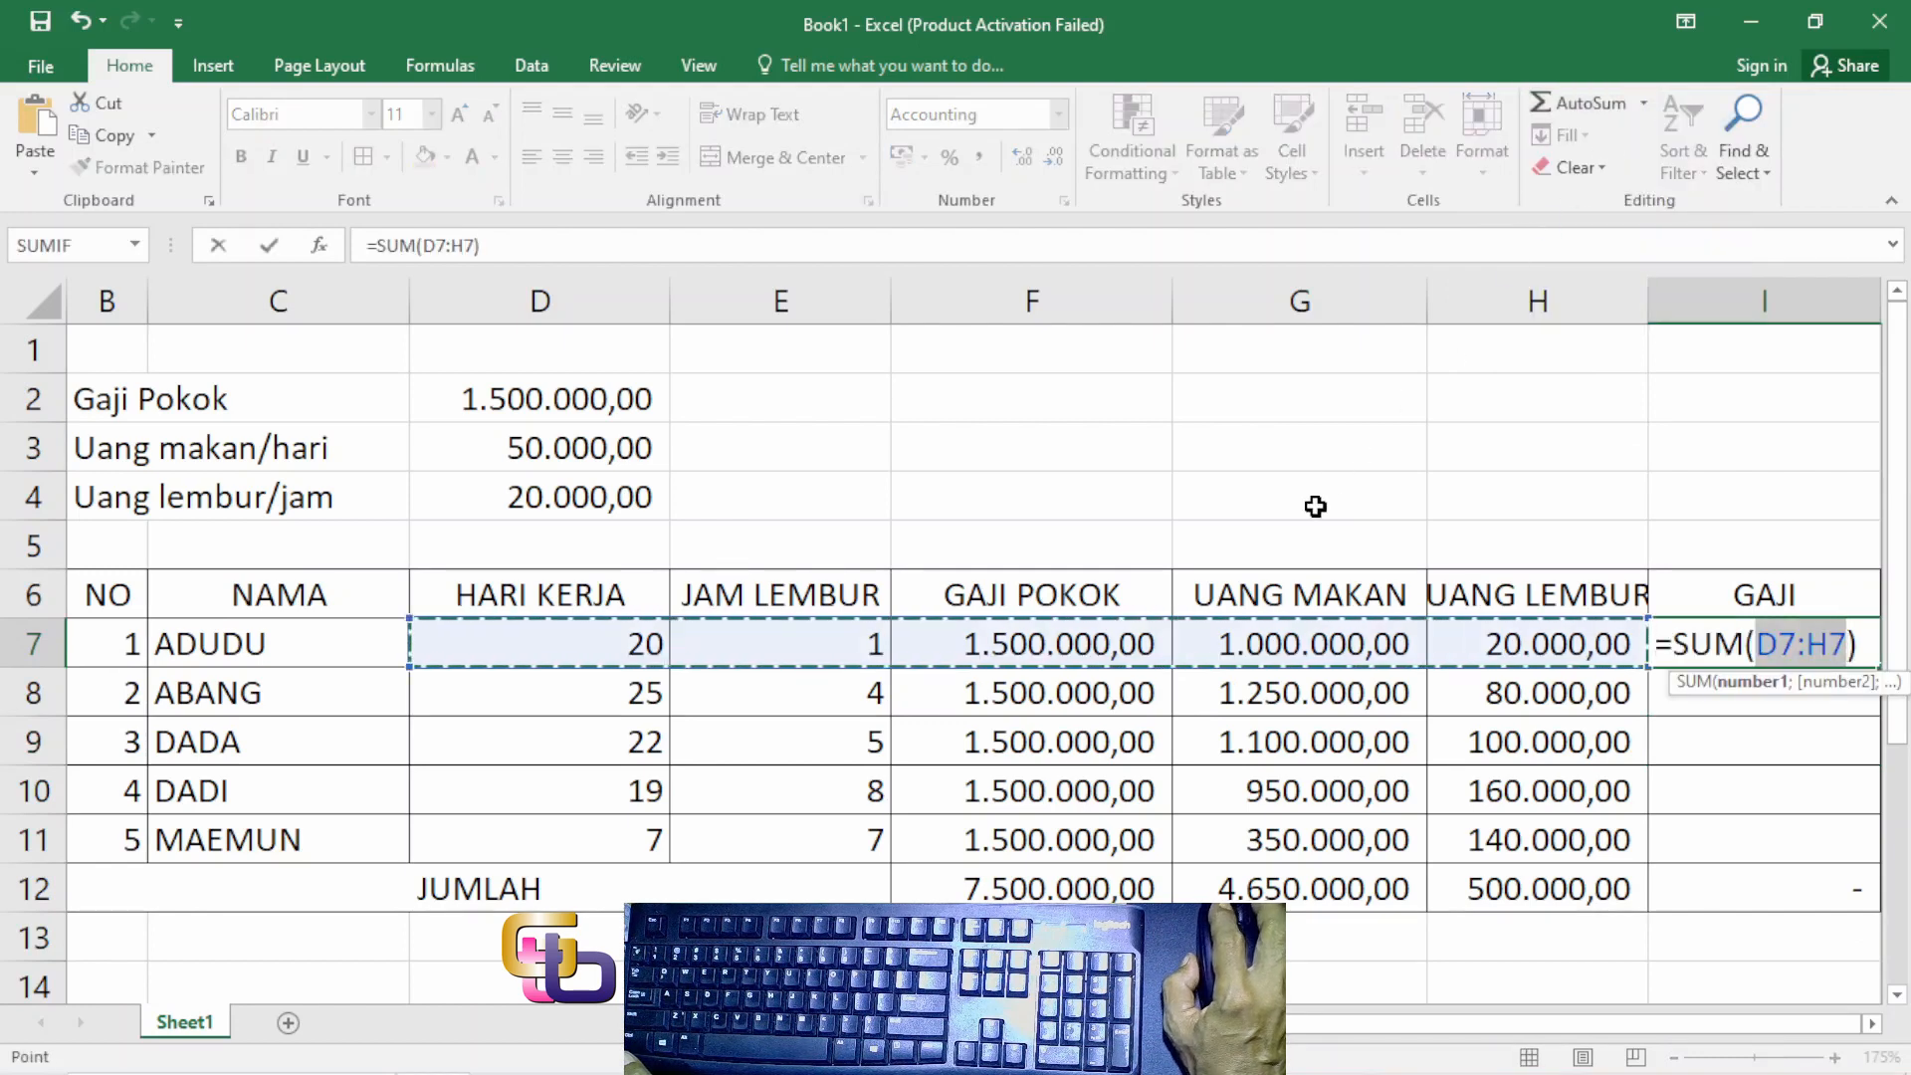
click(1063, 644)
drag(1063, 644, 1556, 645)
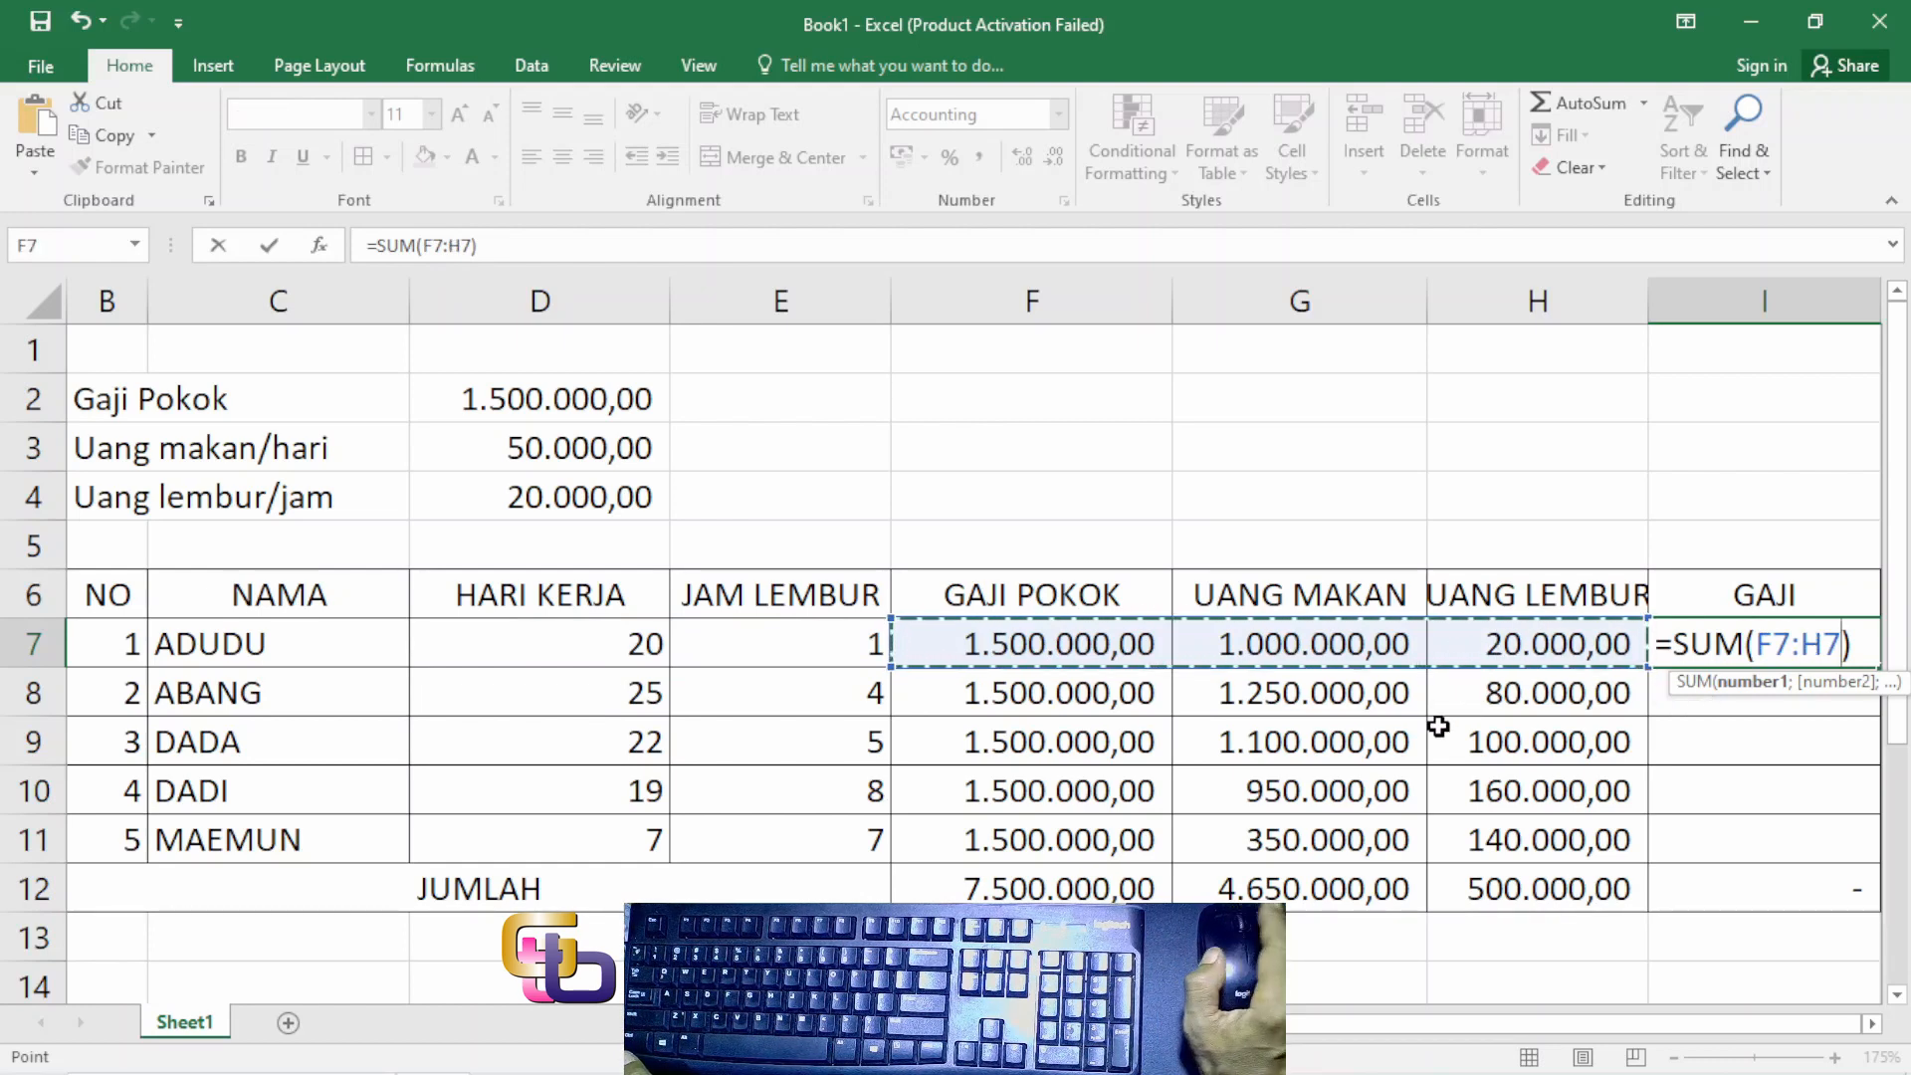
key(Return)
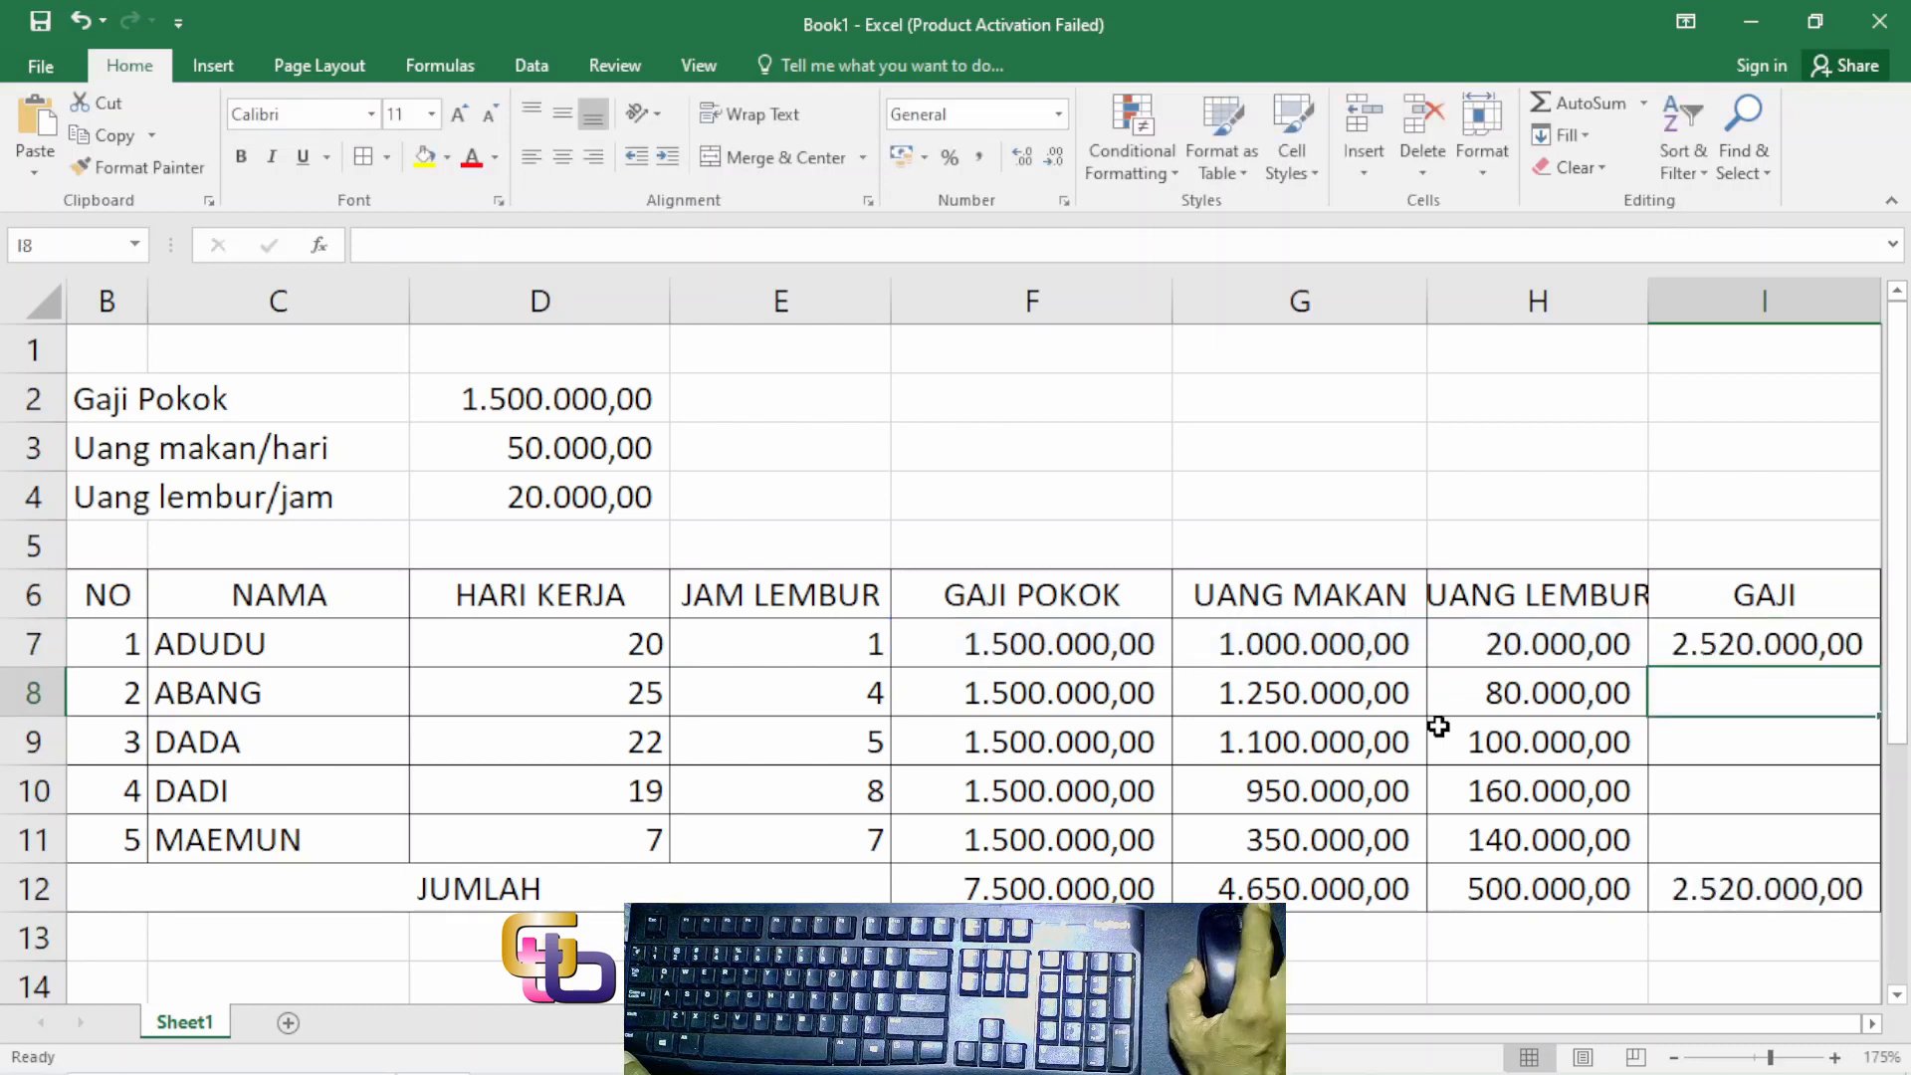
Step: Fill the GAJI formula from I7 down through I11 and widen column I to fit the JUMLAH total
click(1846, 645)
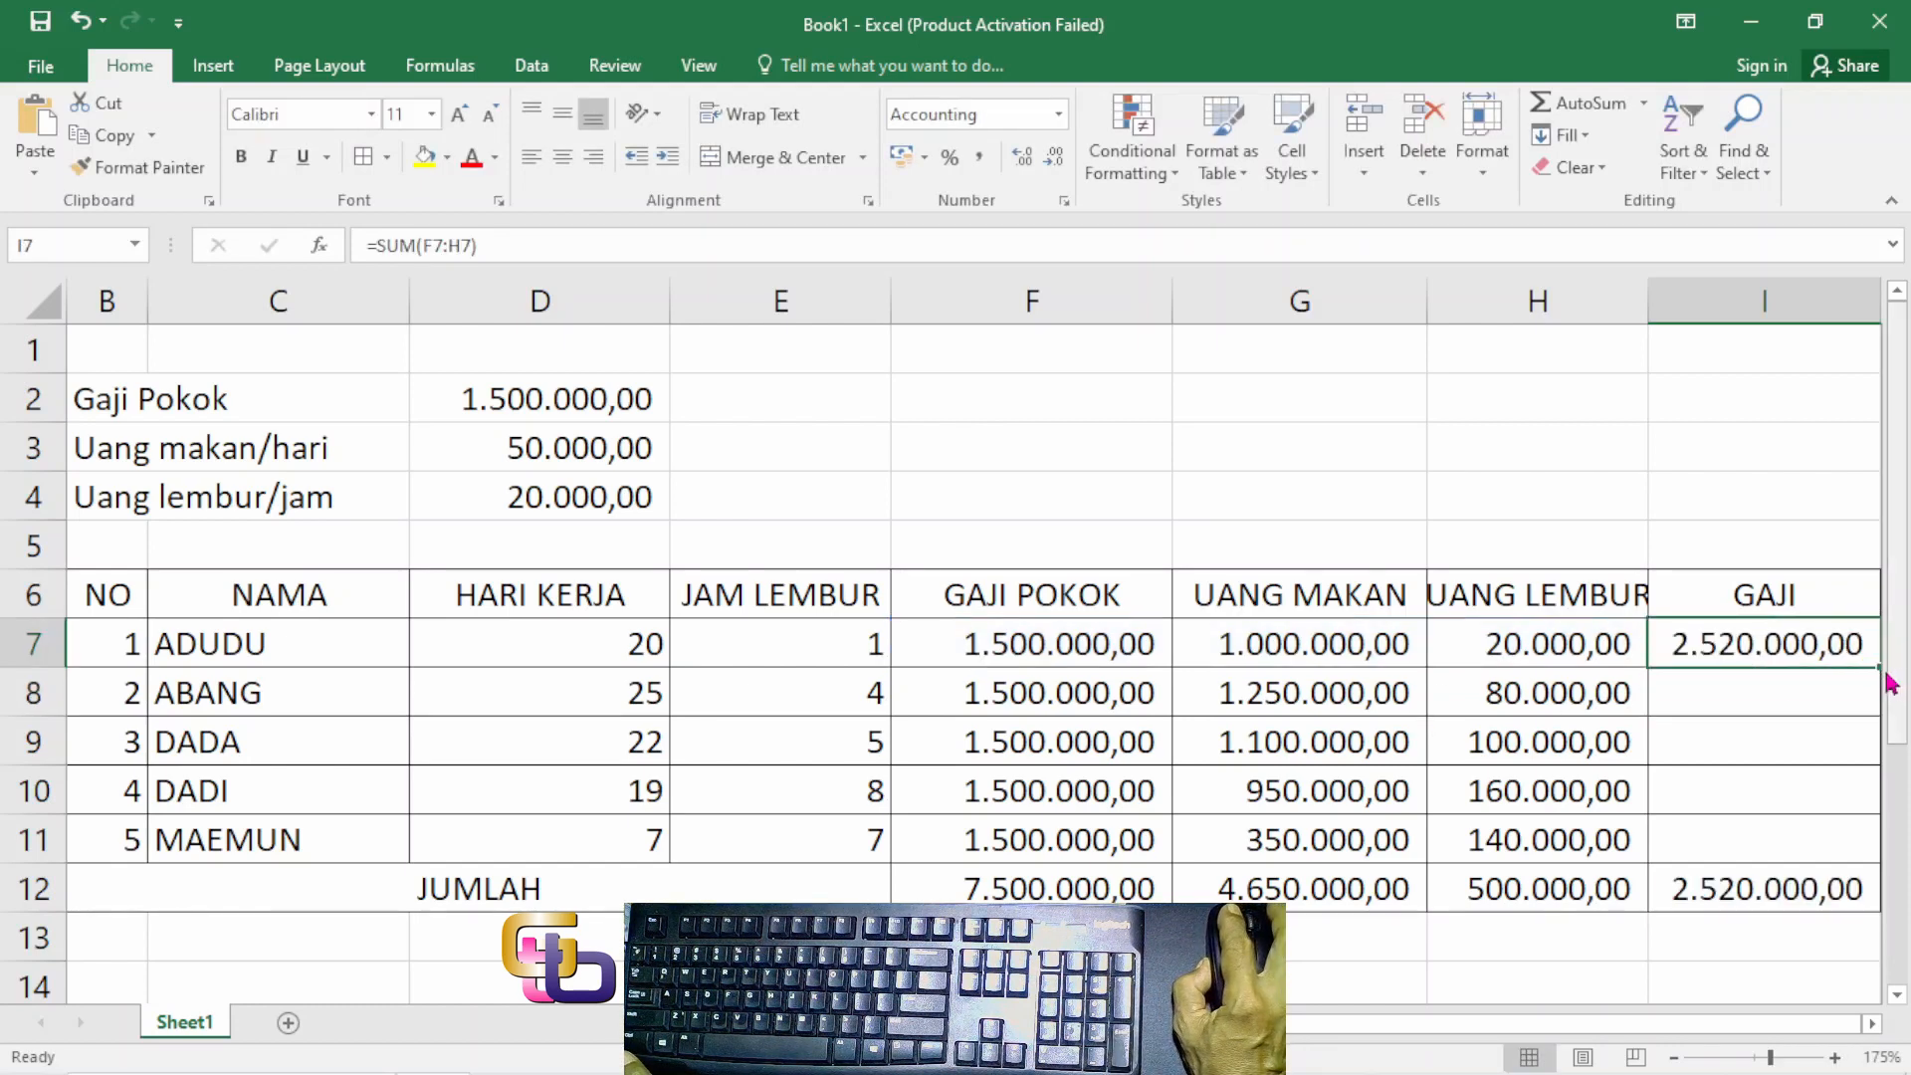
drag(1866, 661, 1865, 851)
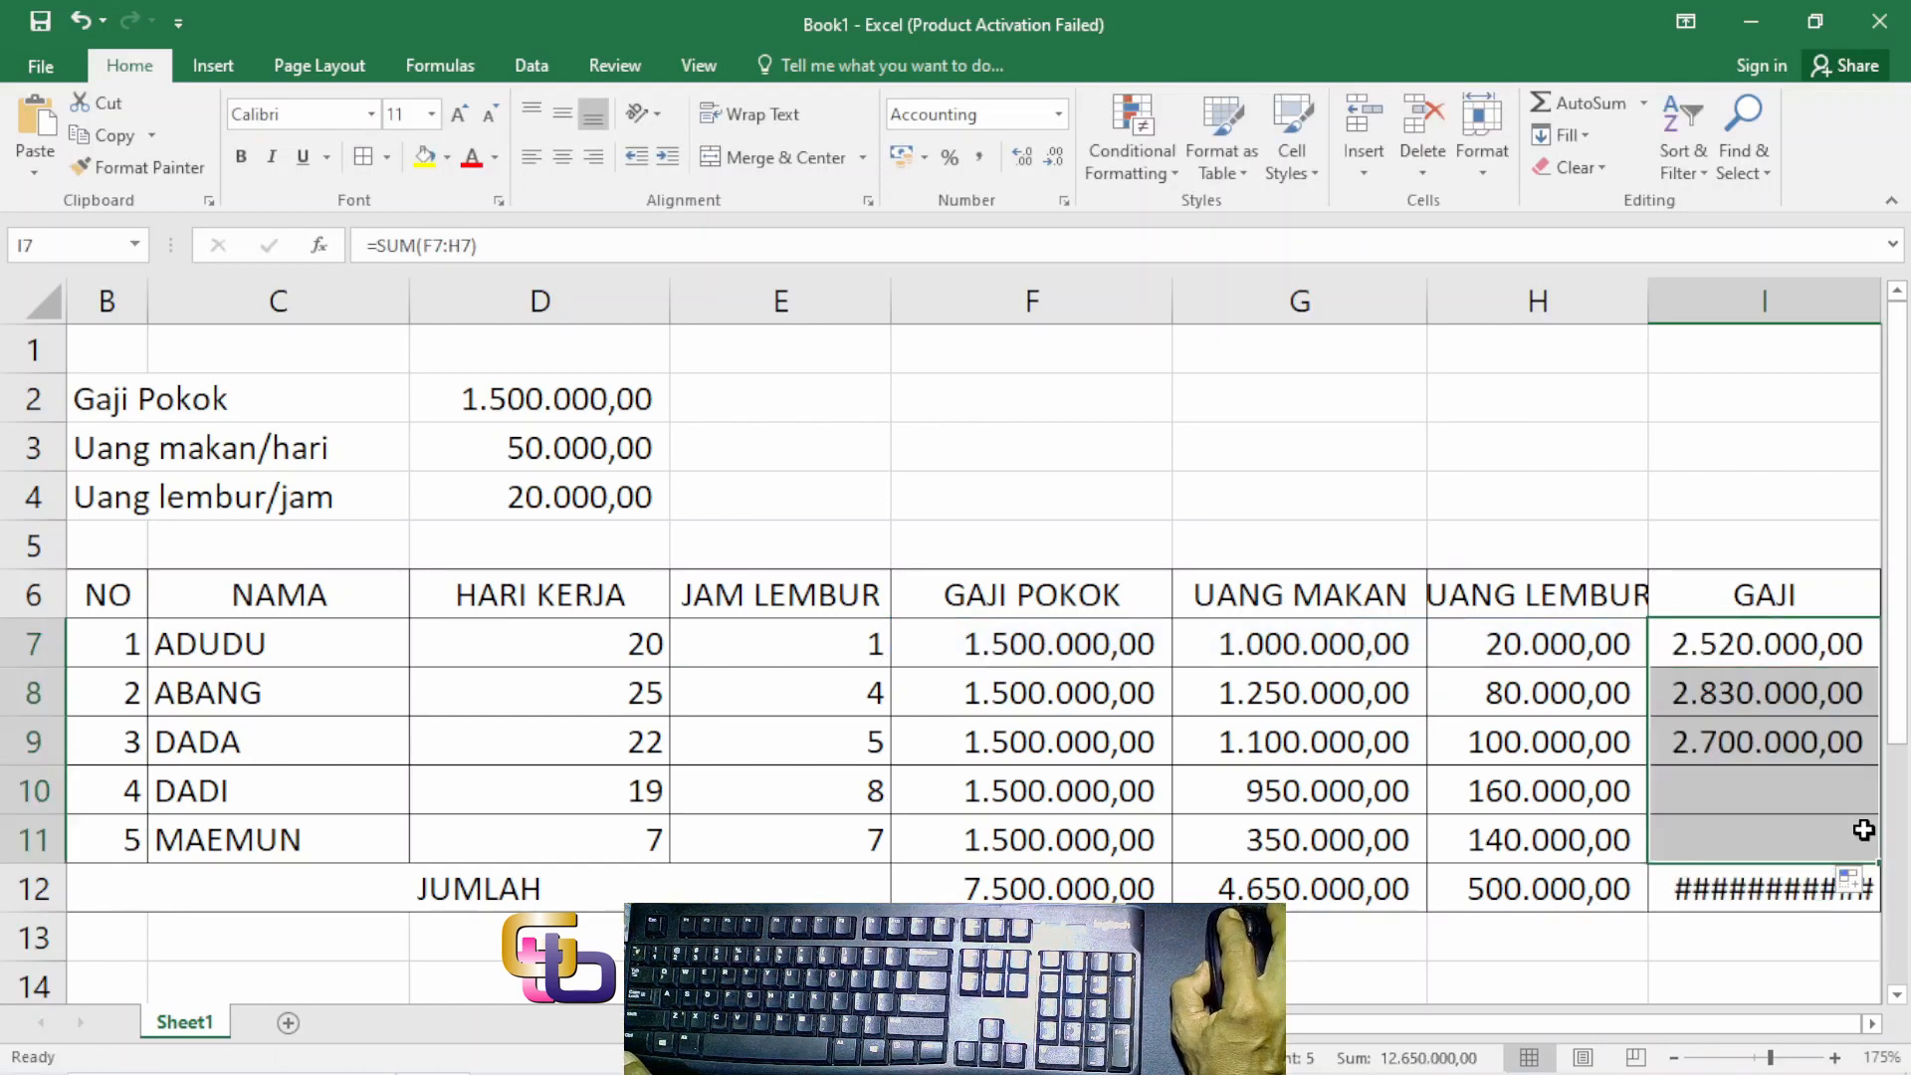
click(1752, 894)
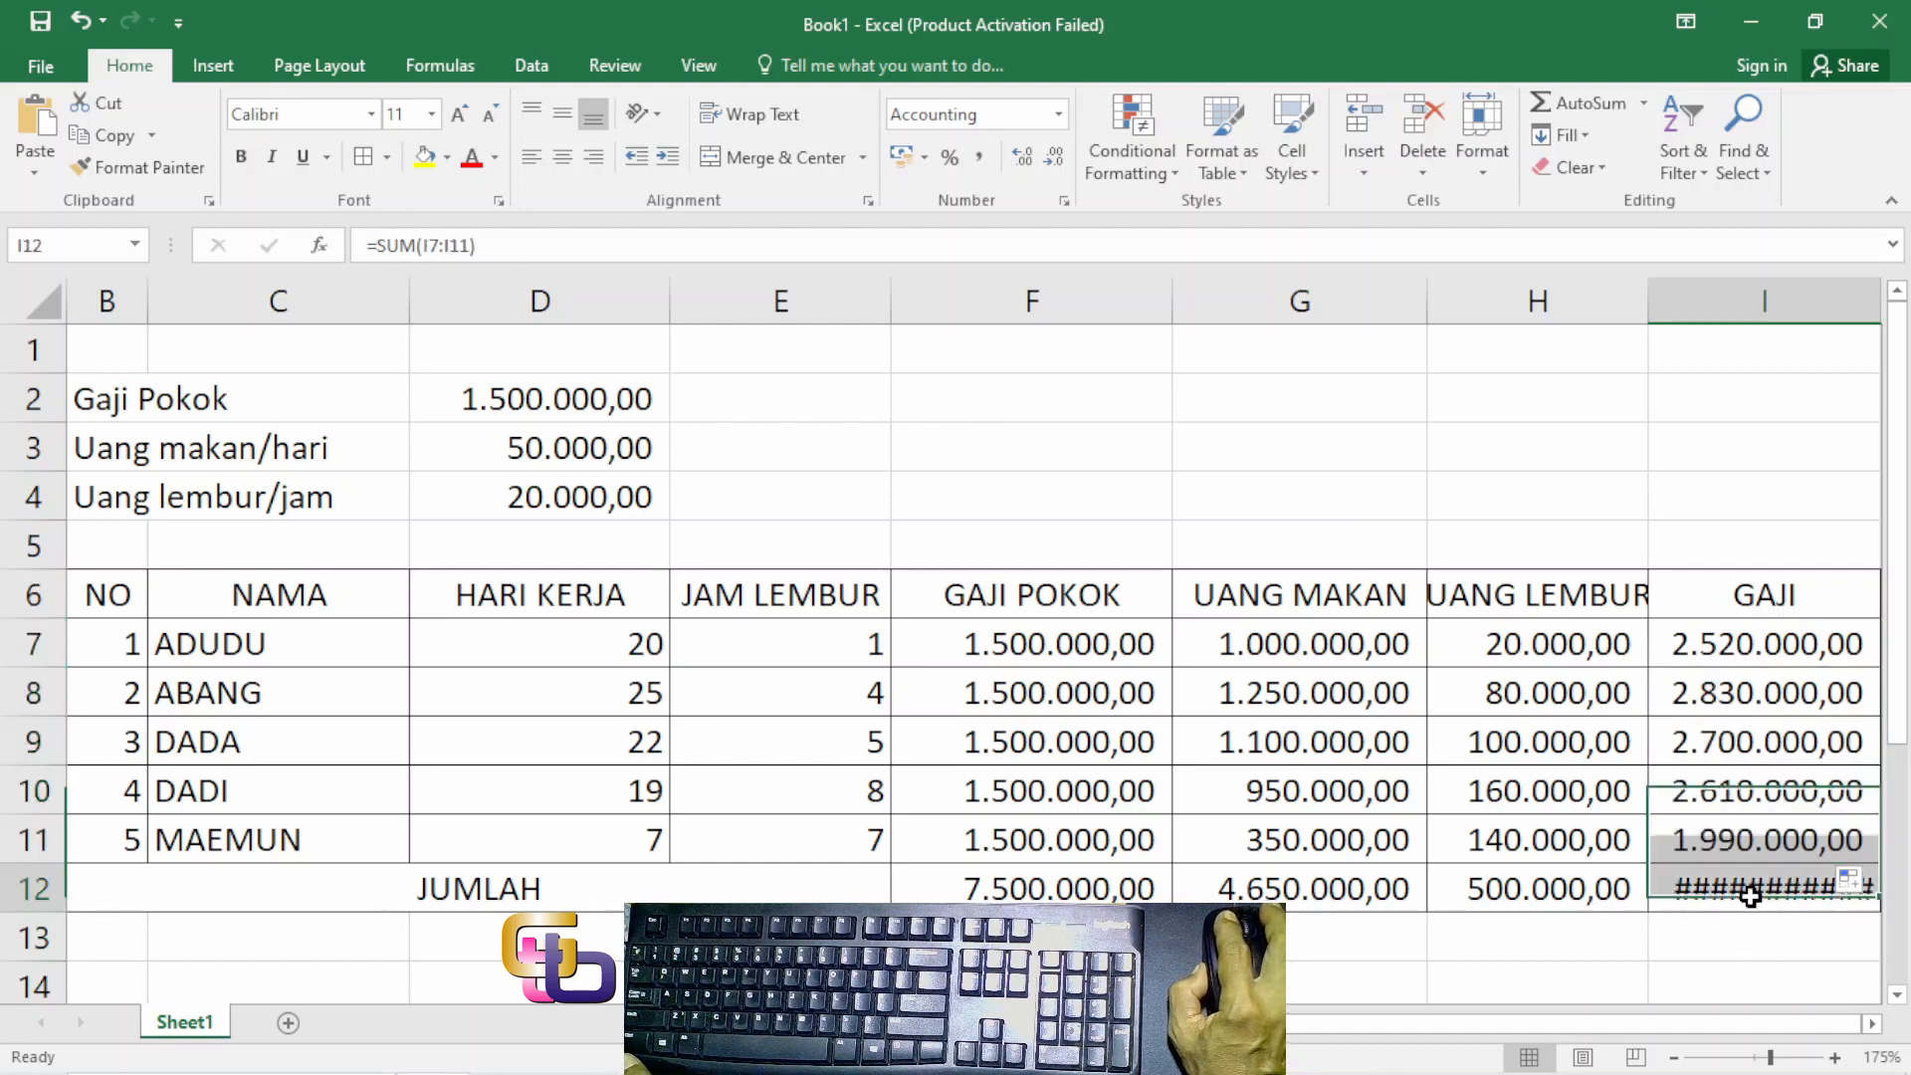
key(Right)
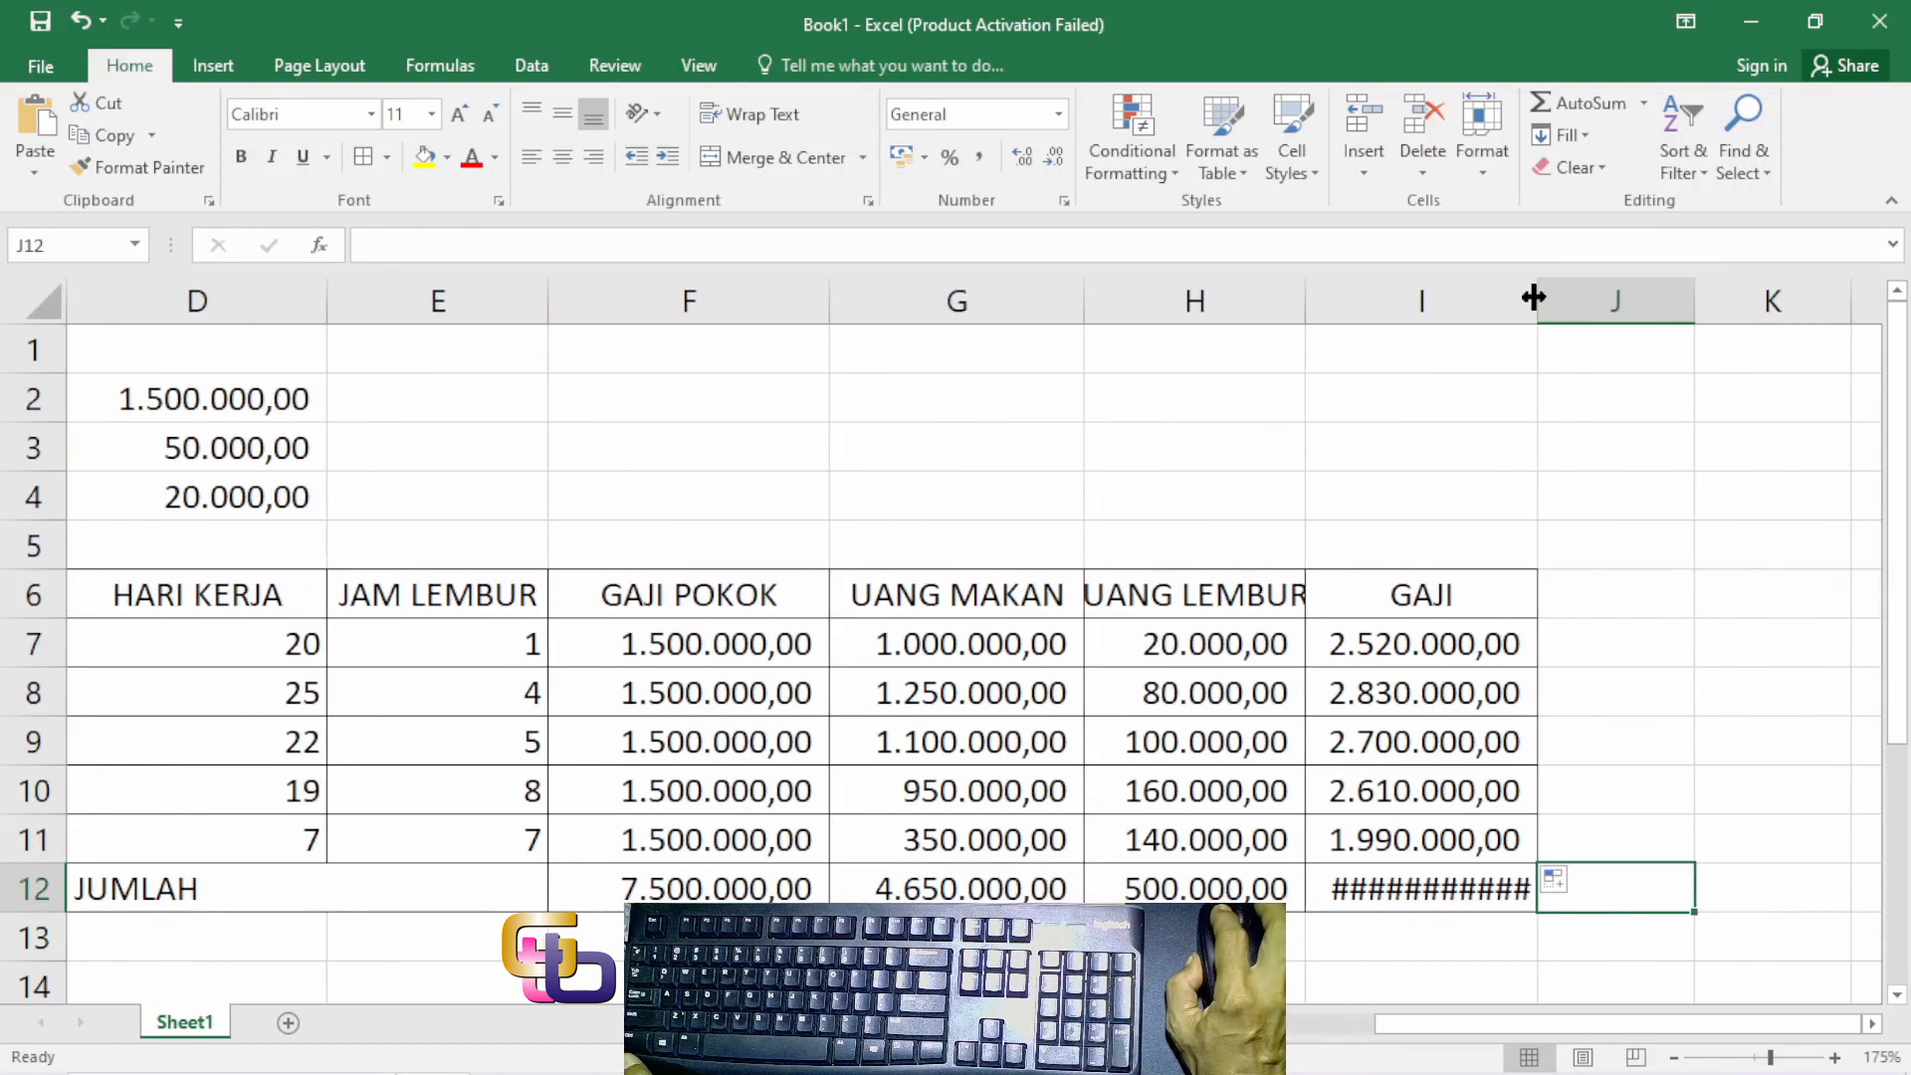
drag(1532, 297, 1569, 308)
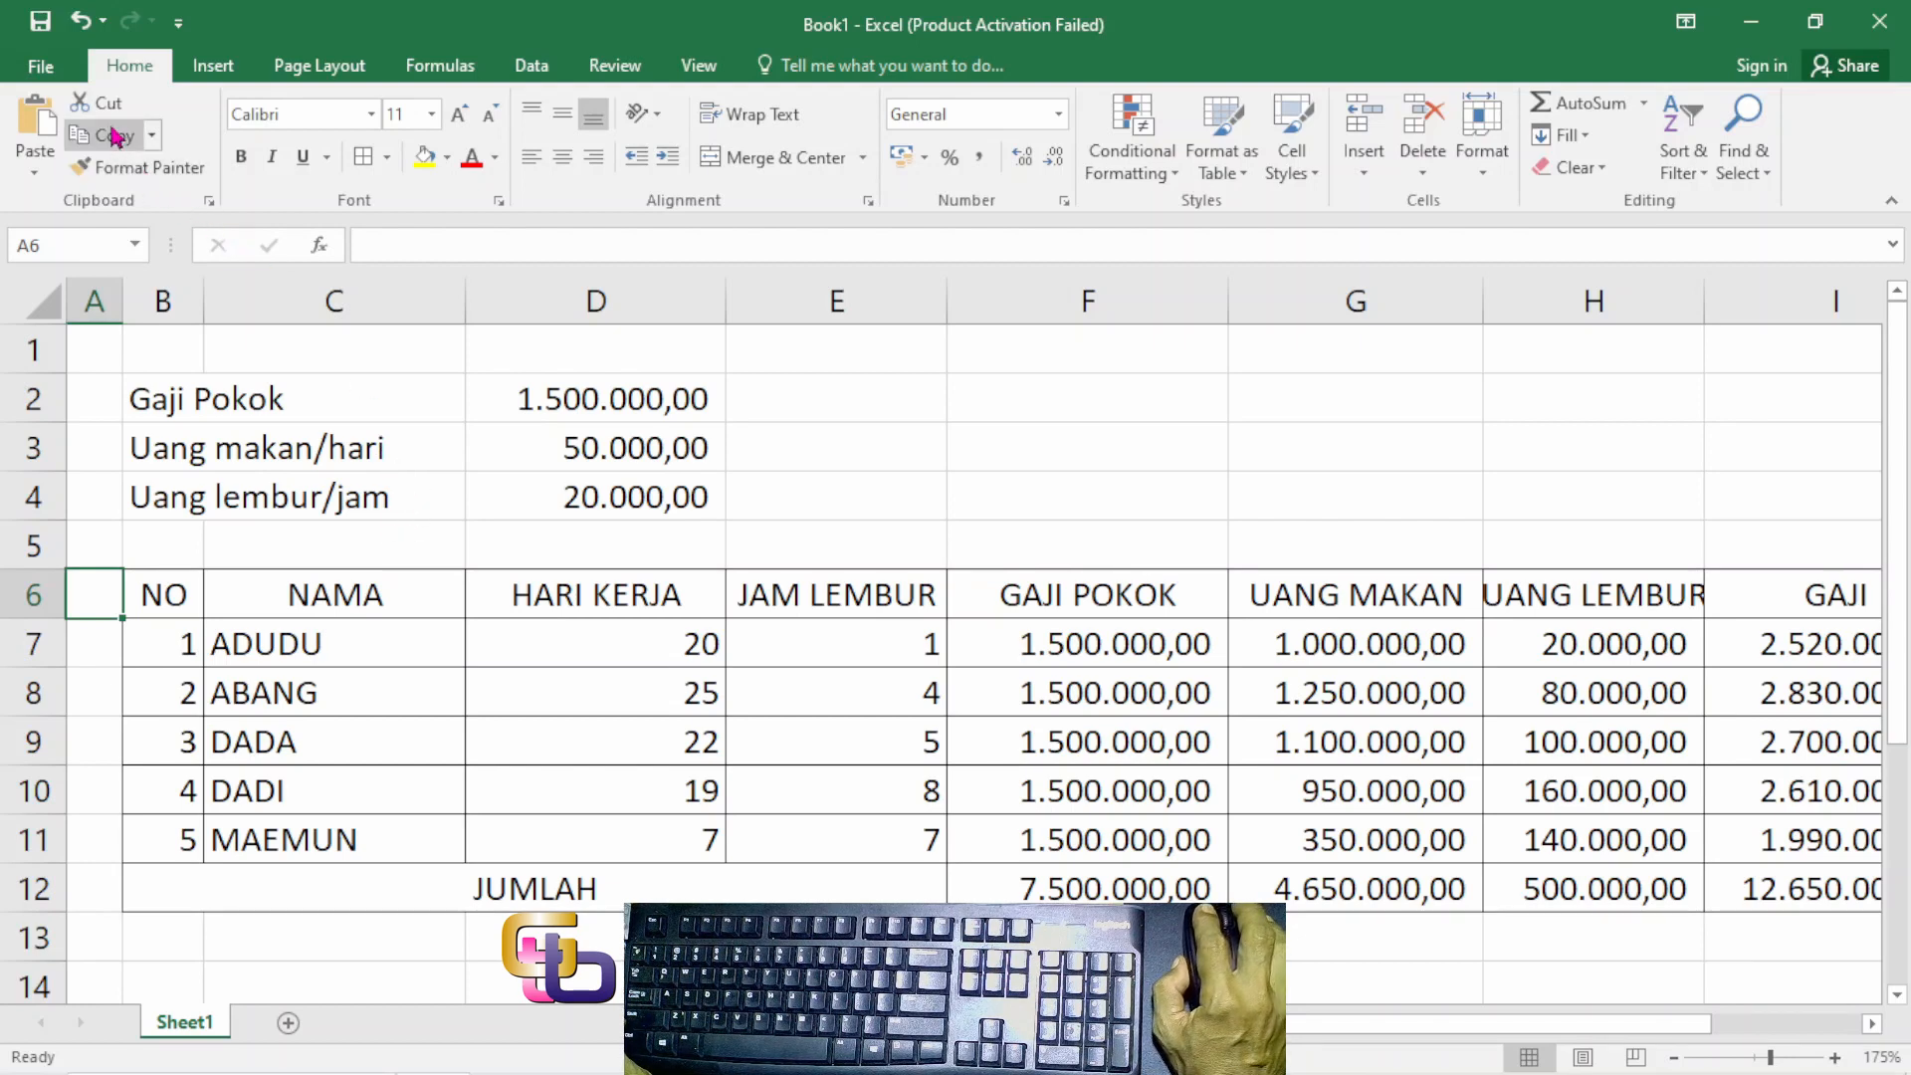
Step: Examine the print preview to check how the salary table fits on the F4 portrait page
click(52, 68)
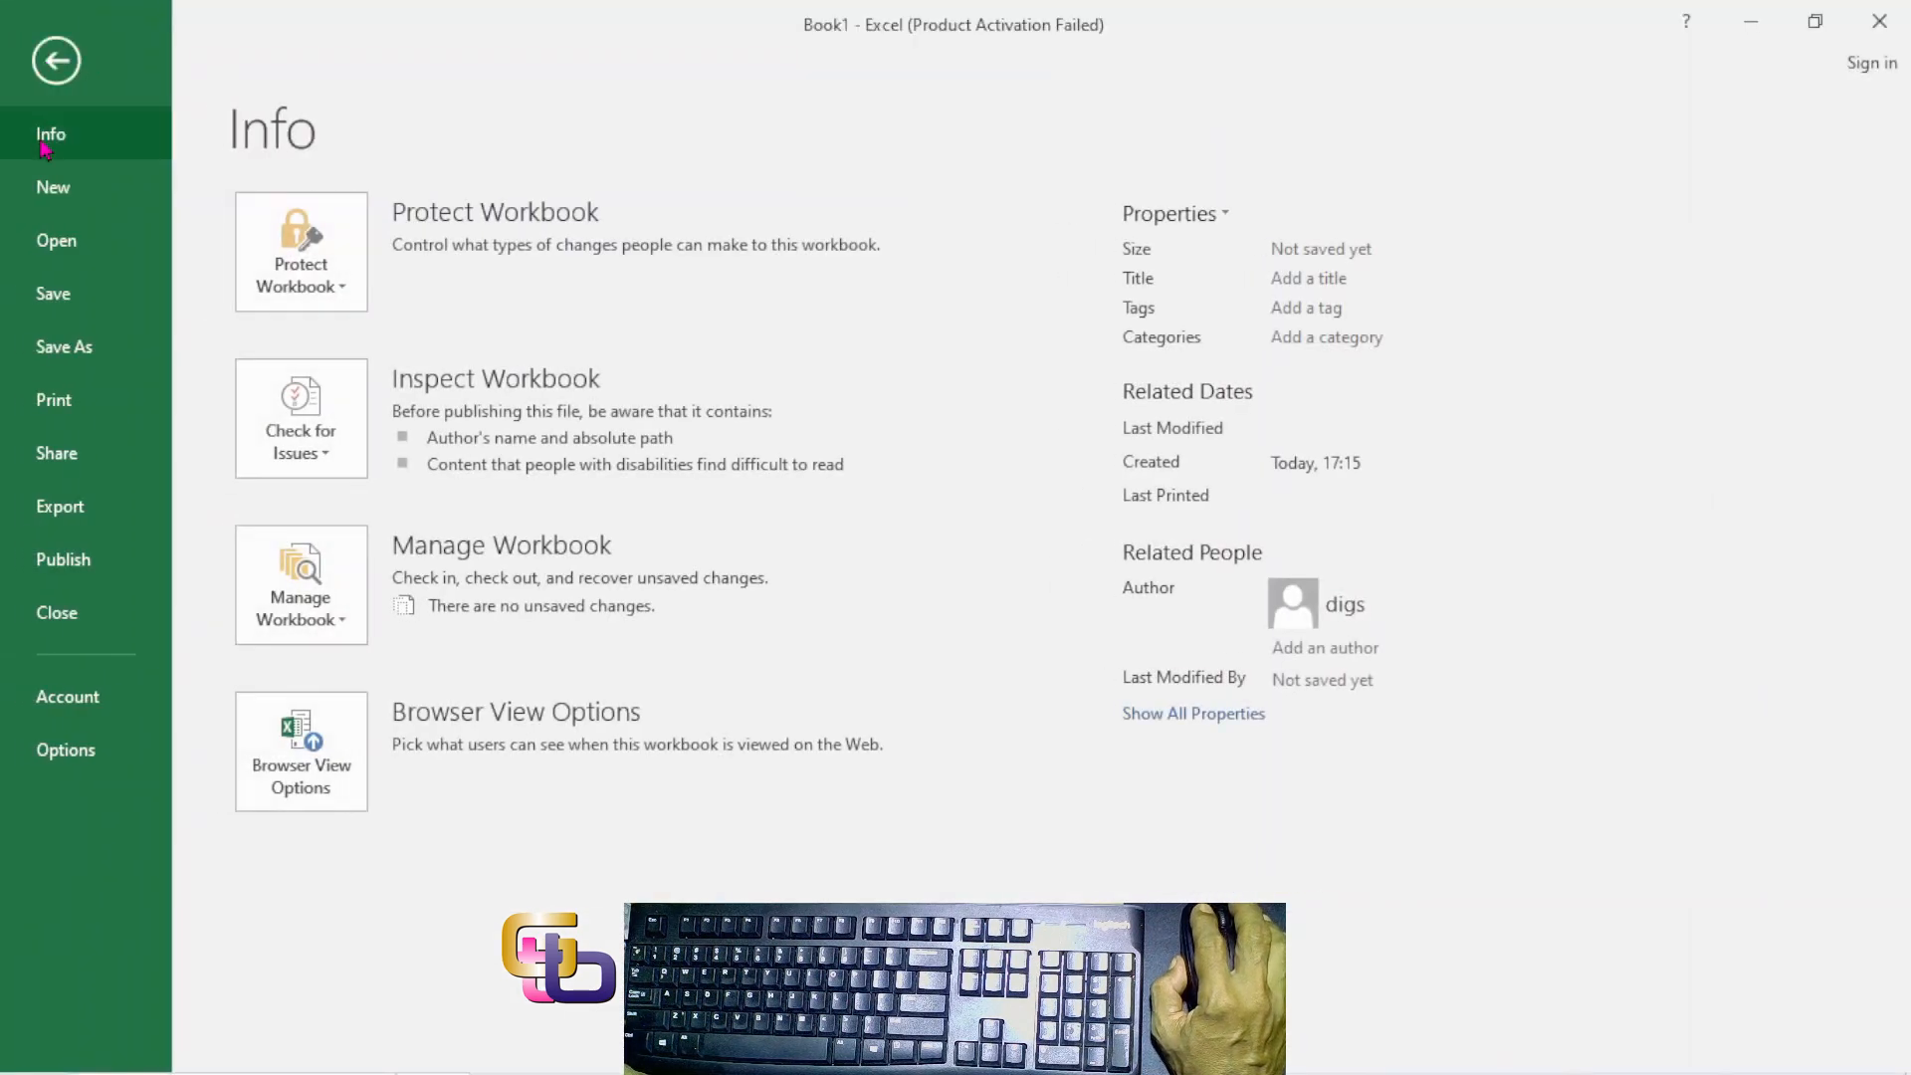
click(52, 403)
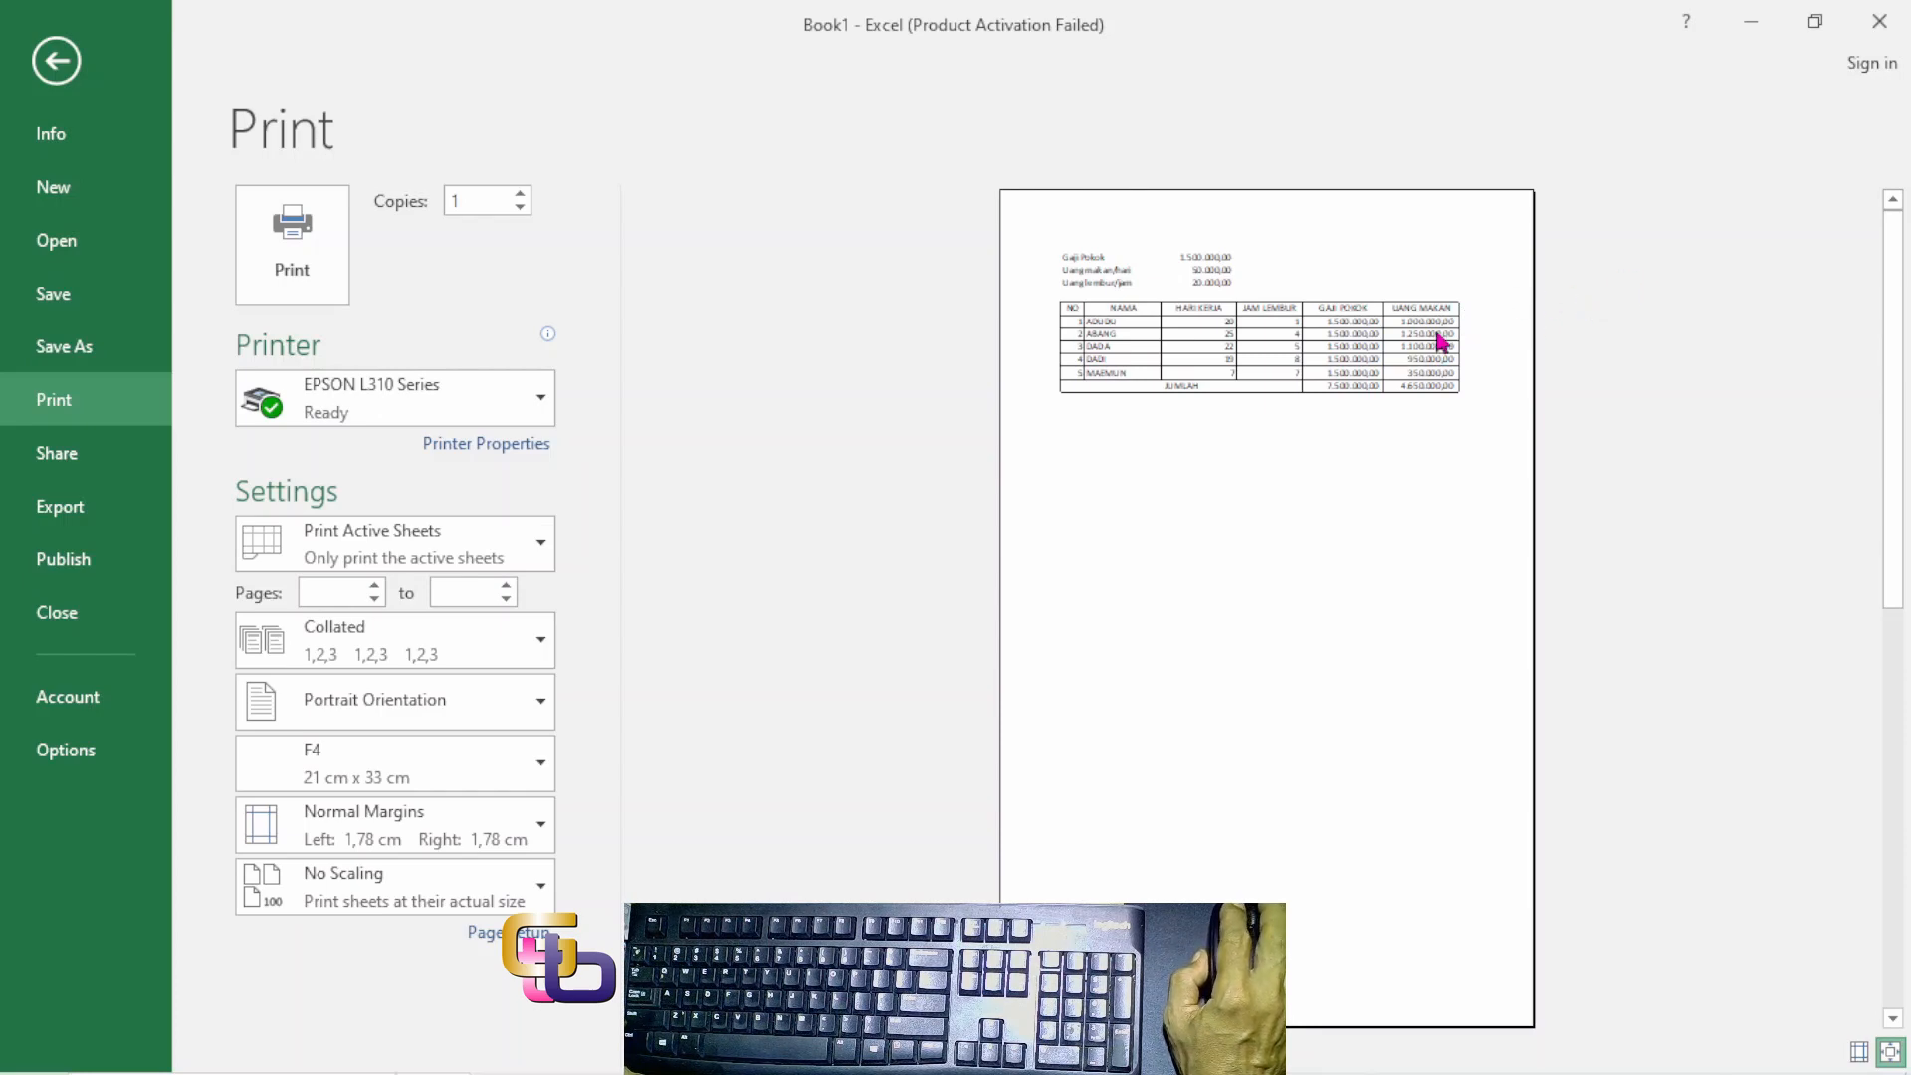
scroll(1390, 369, down, 1)
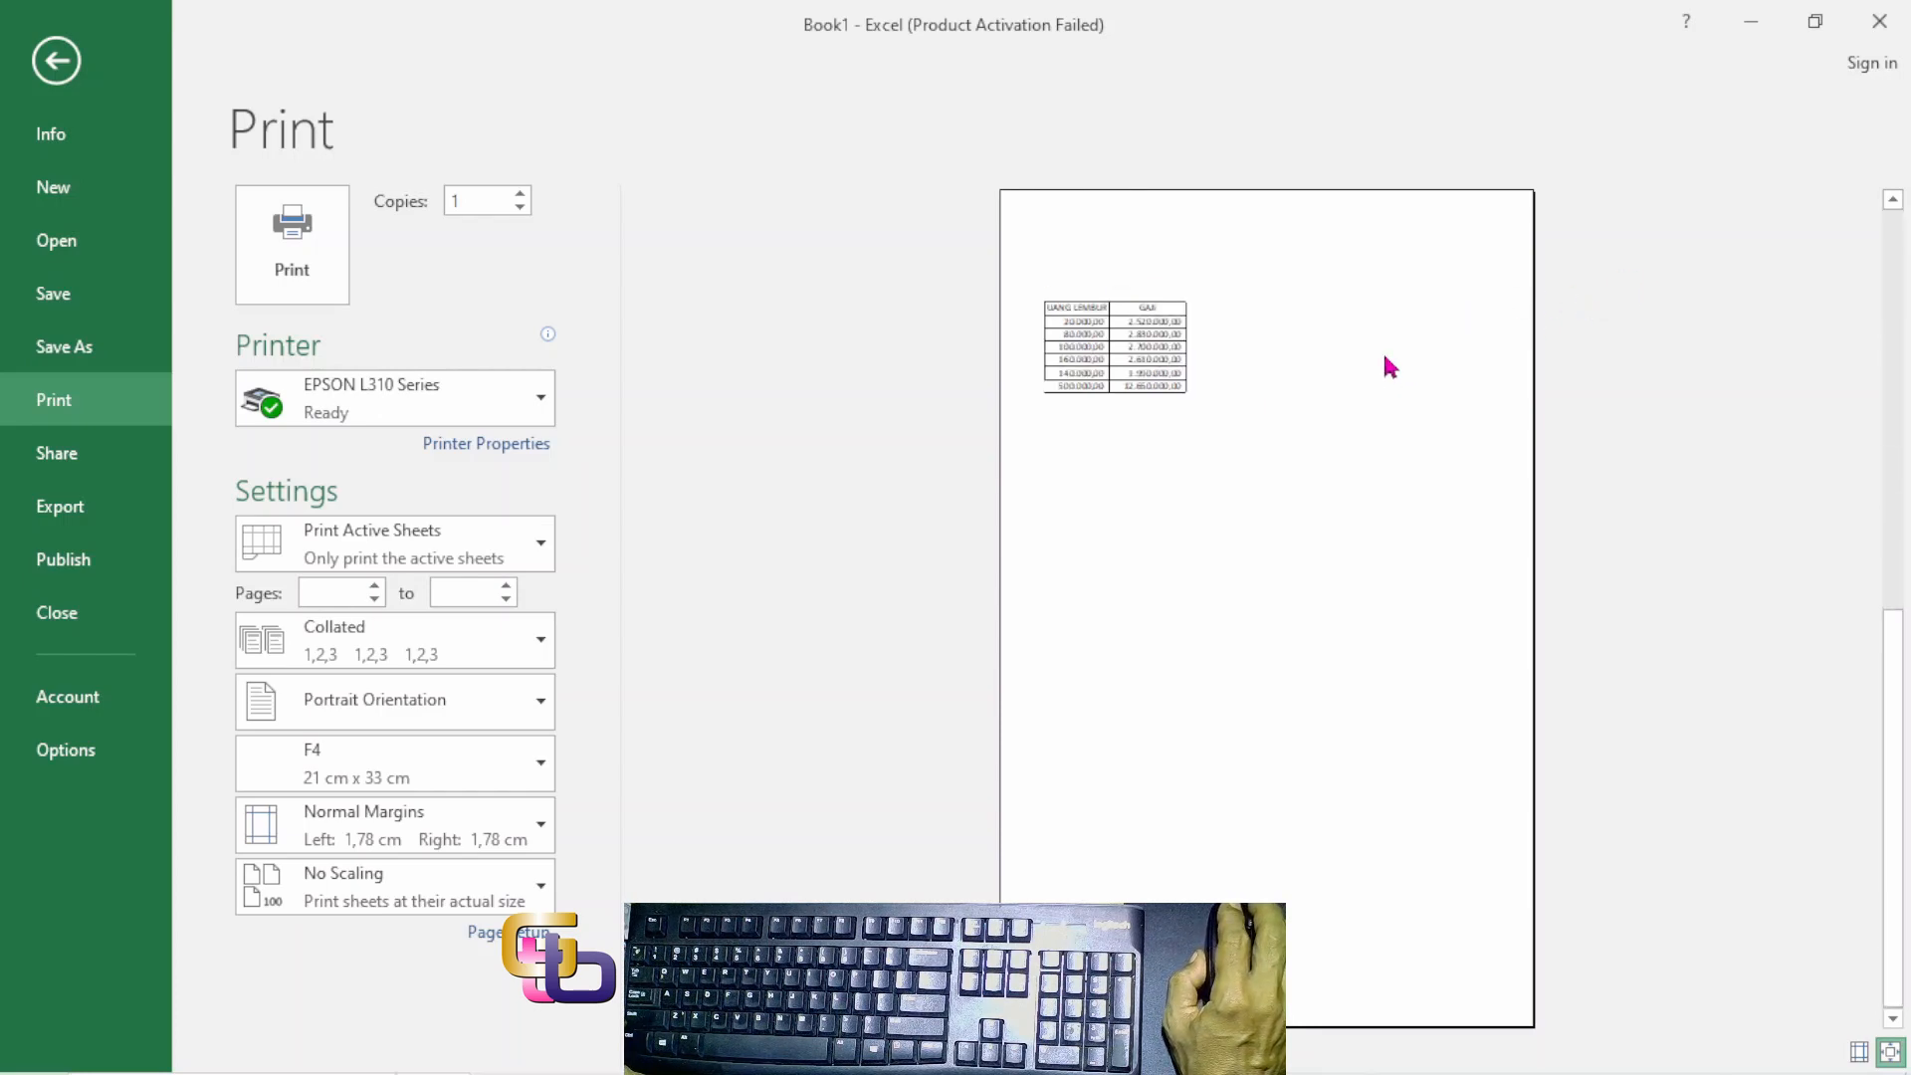
scroll(1331, 374, up, 1)
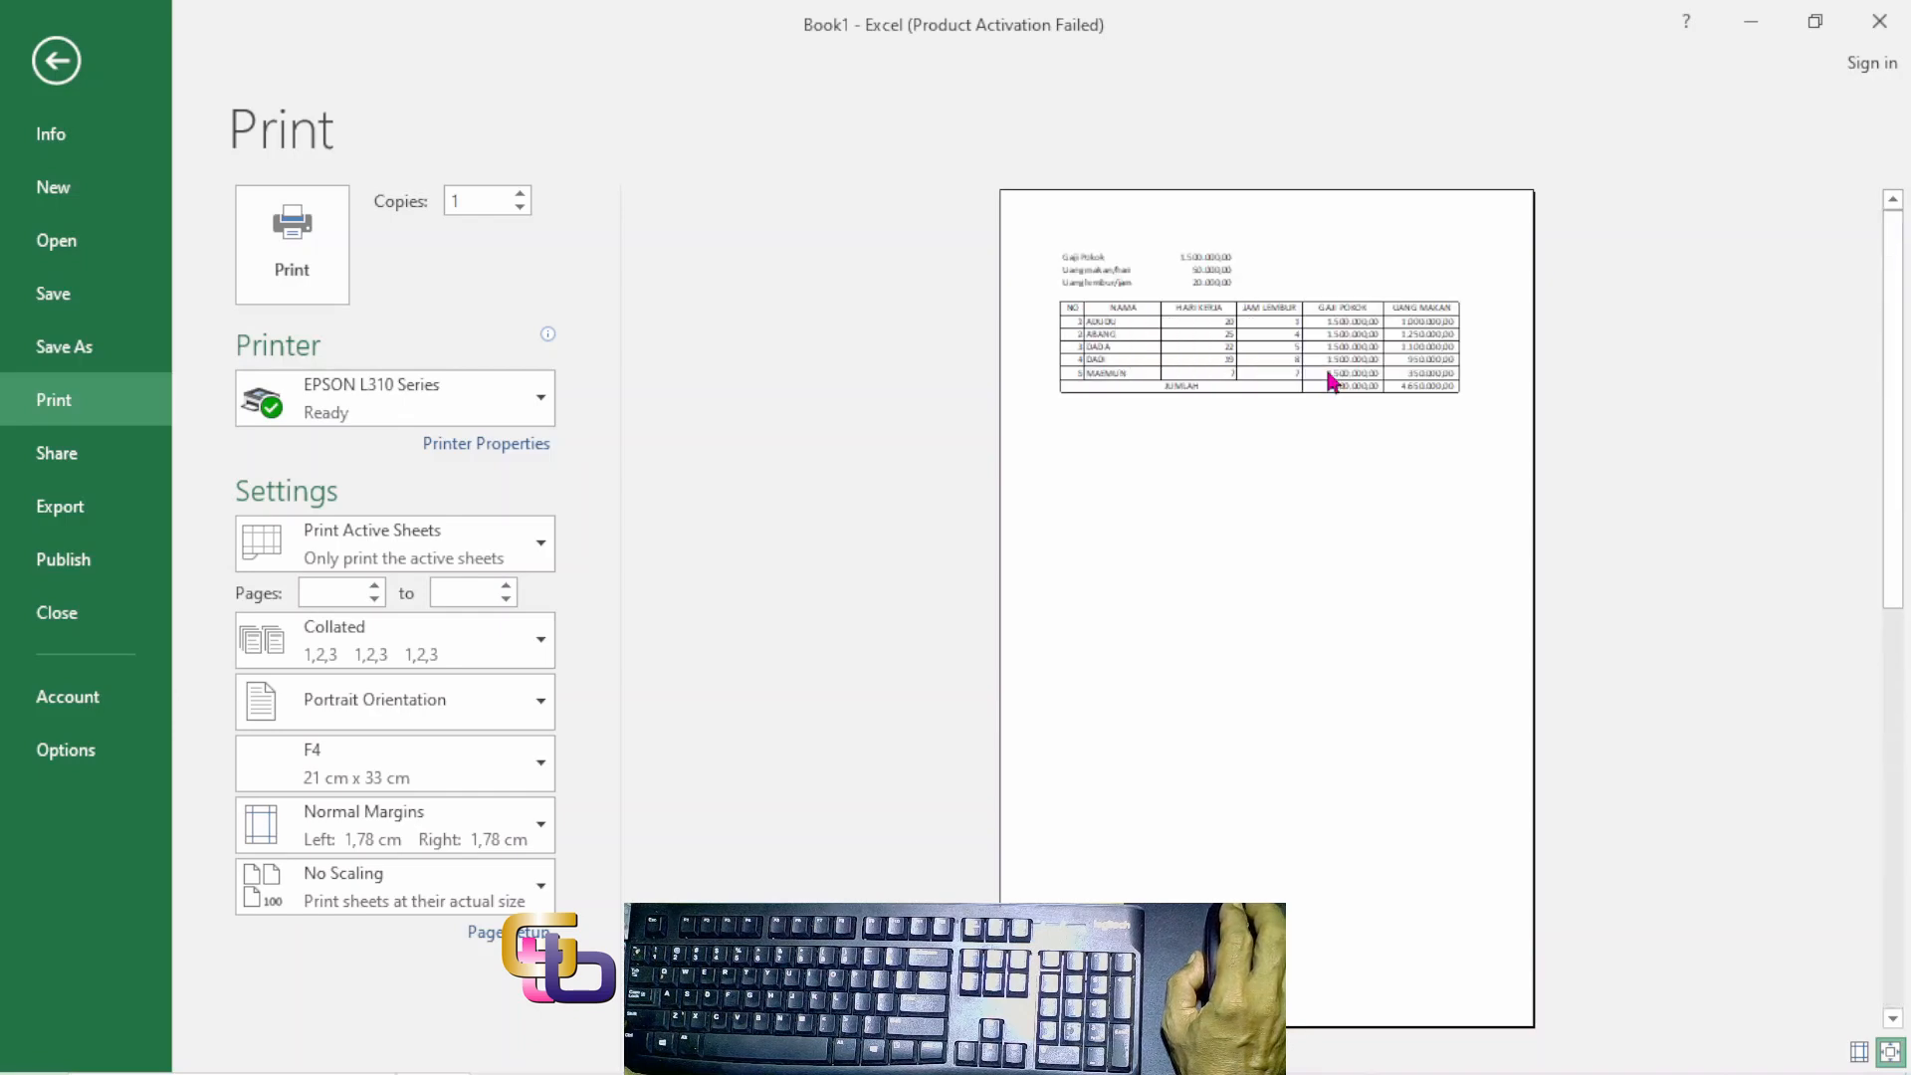
scroll(1328, 374, down, 1)
scroll(1328, 373, up, 1)
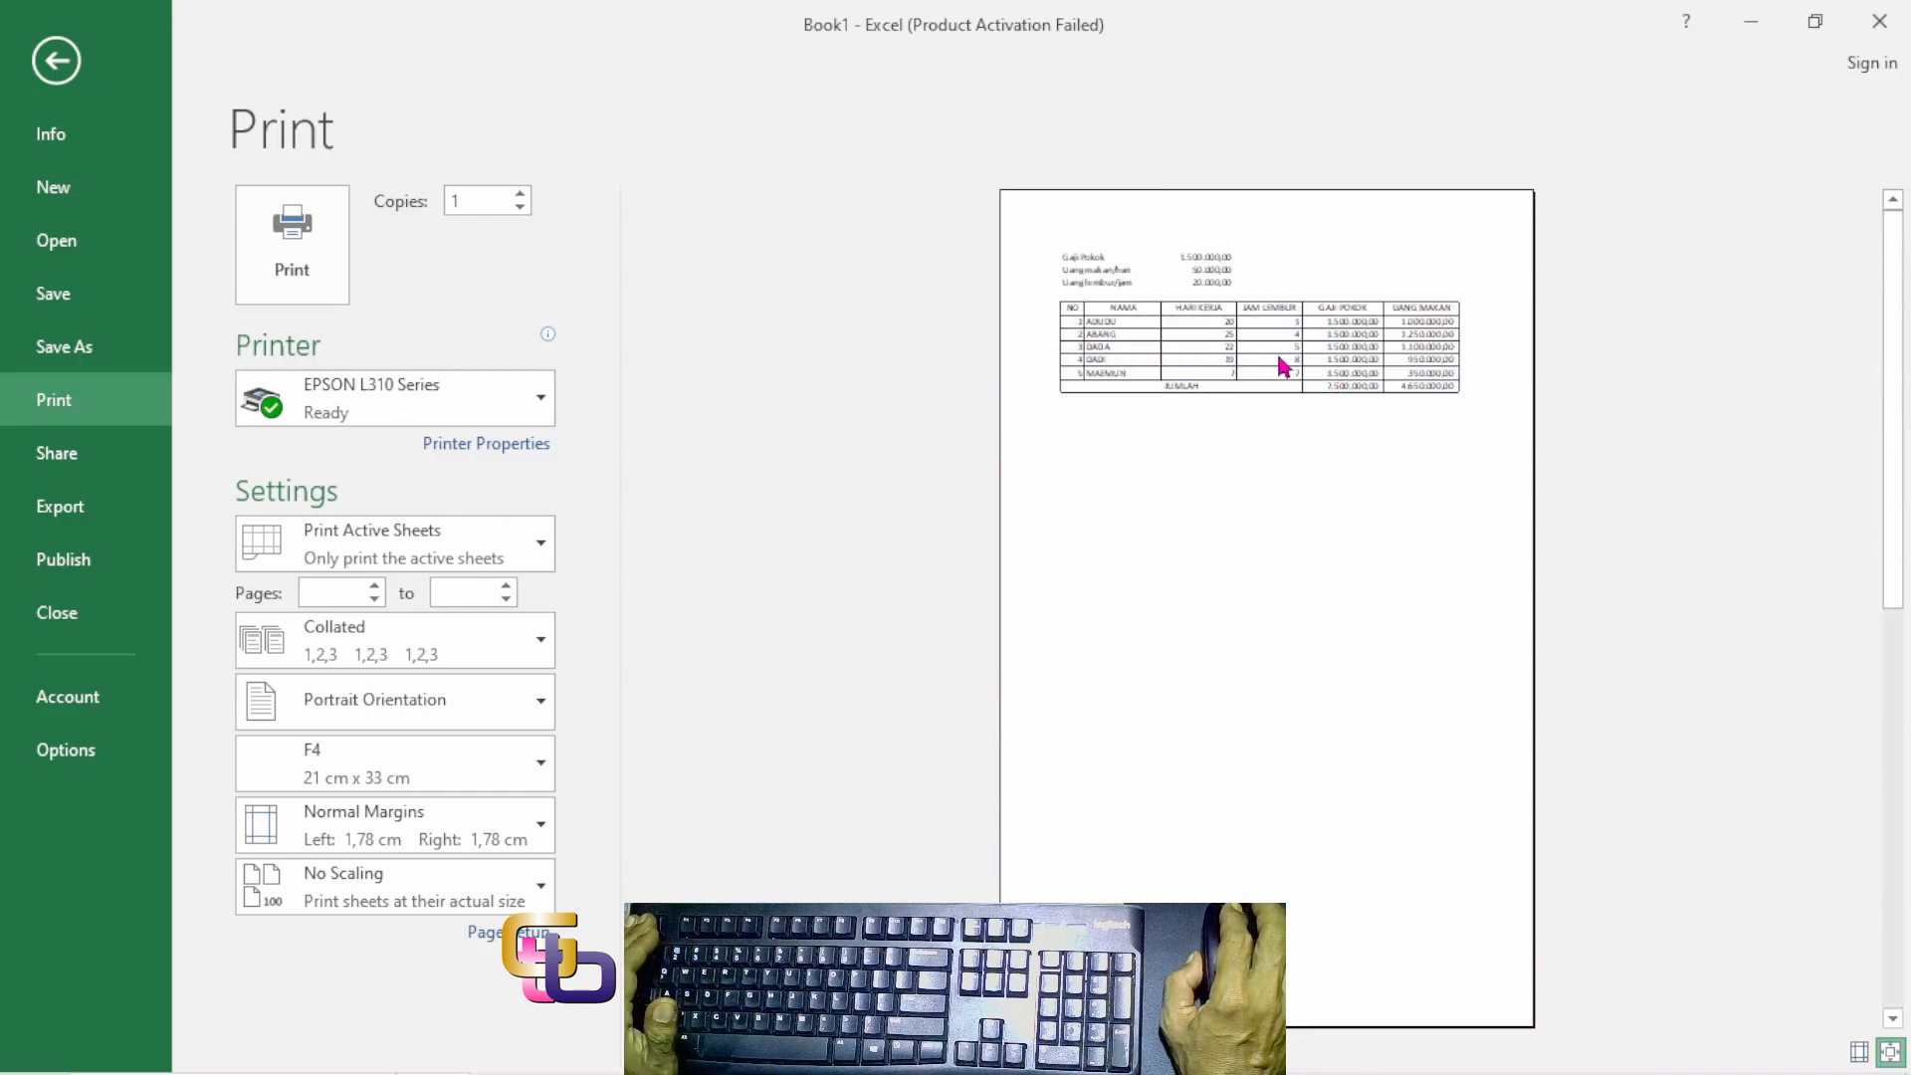
key(Escape)
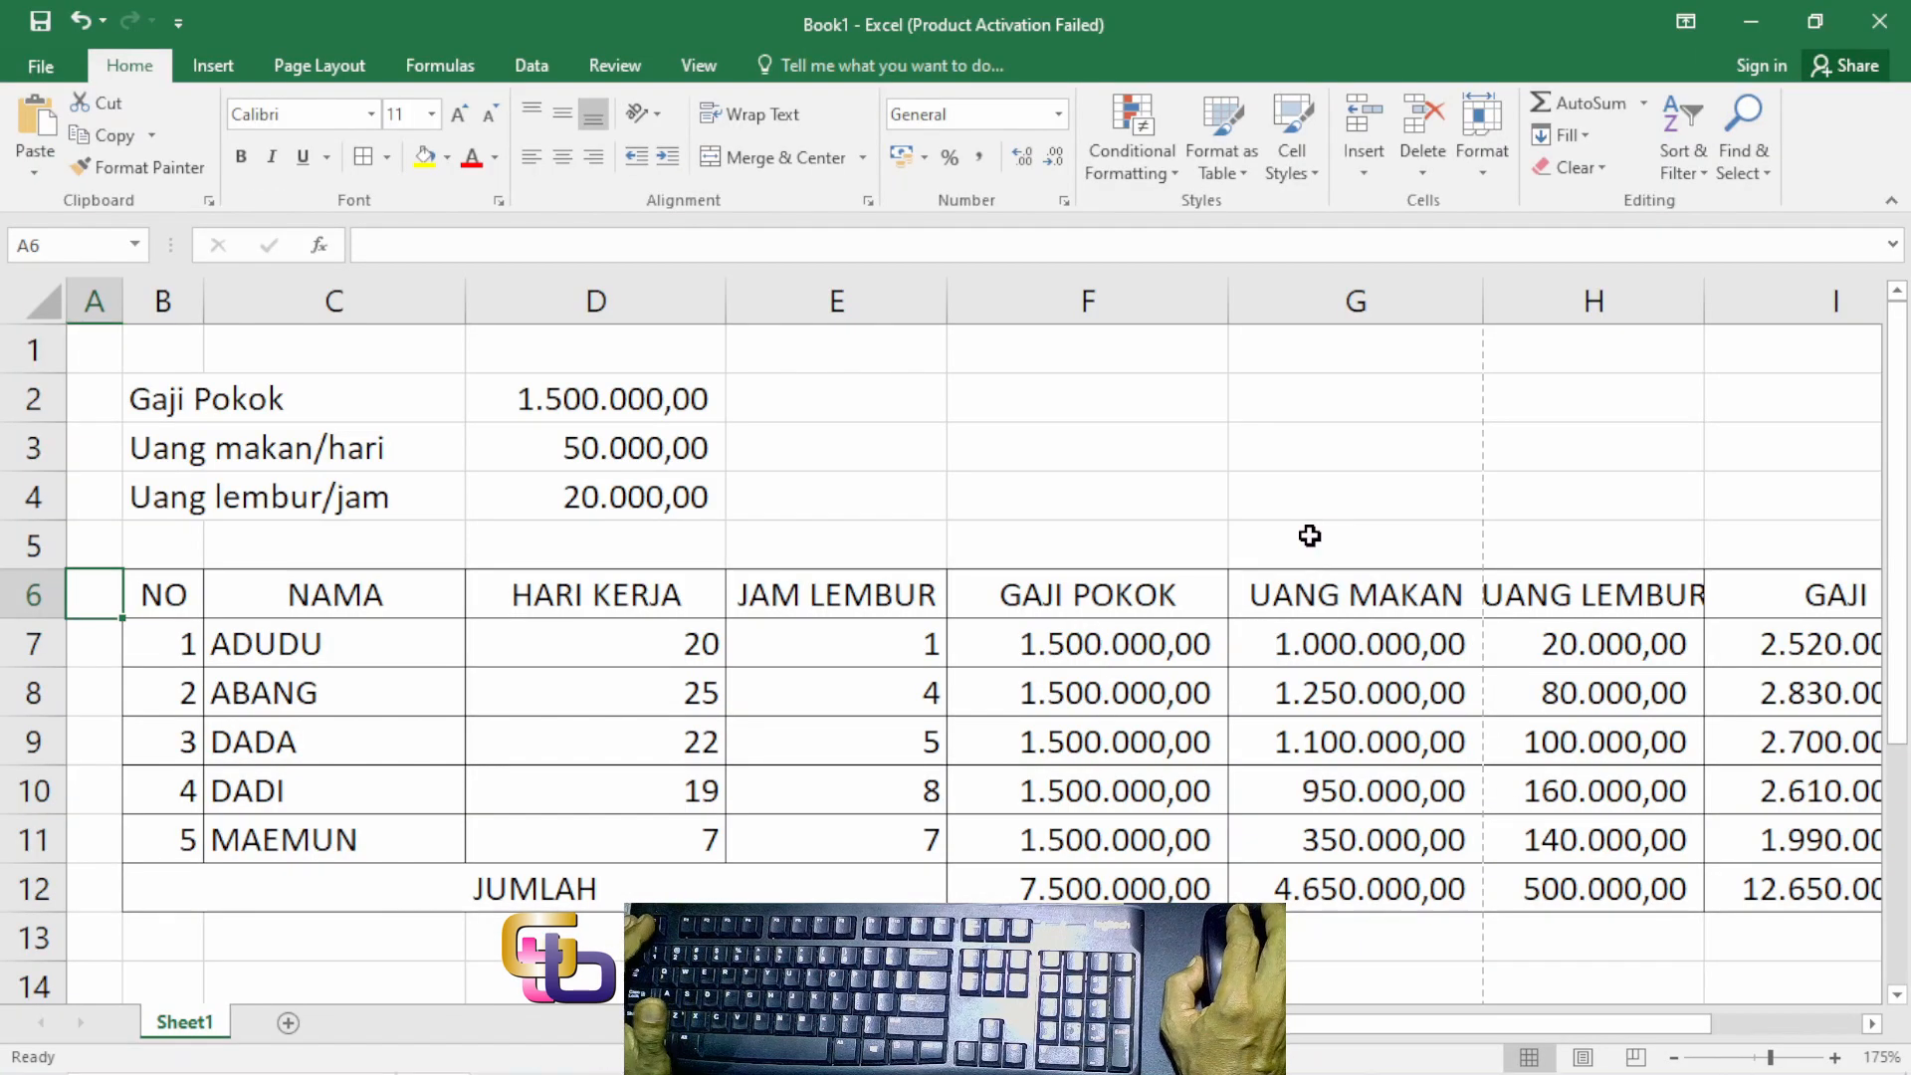
Step: Narrow the NAMA, NO and HARI KERJA columns so the table takes up less page width
click(621, 688)
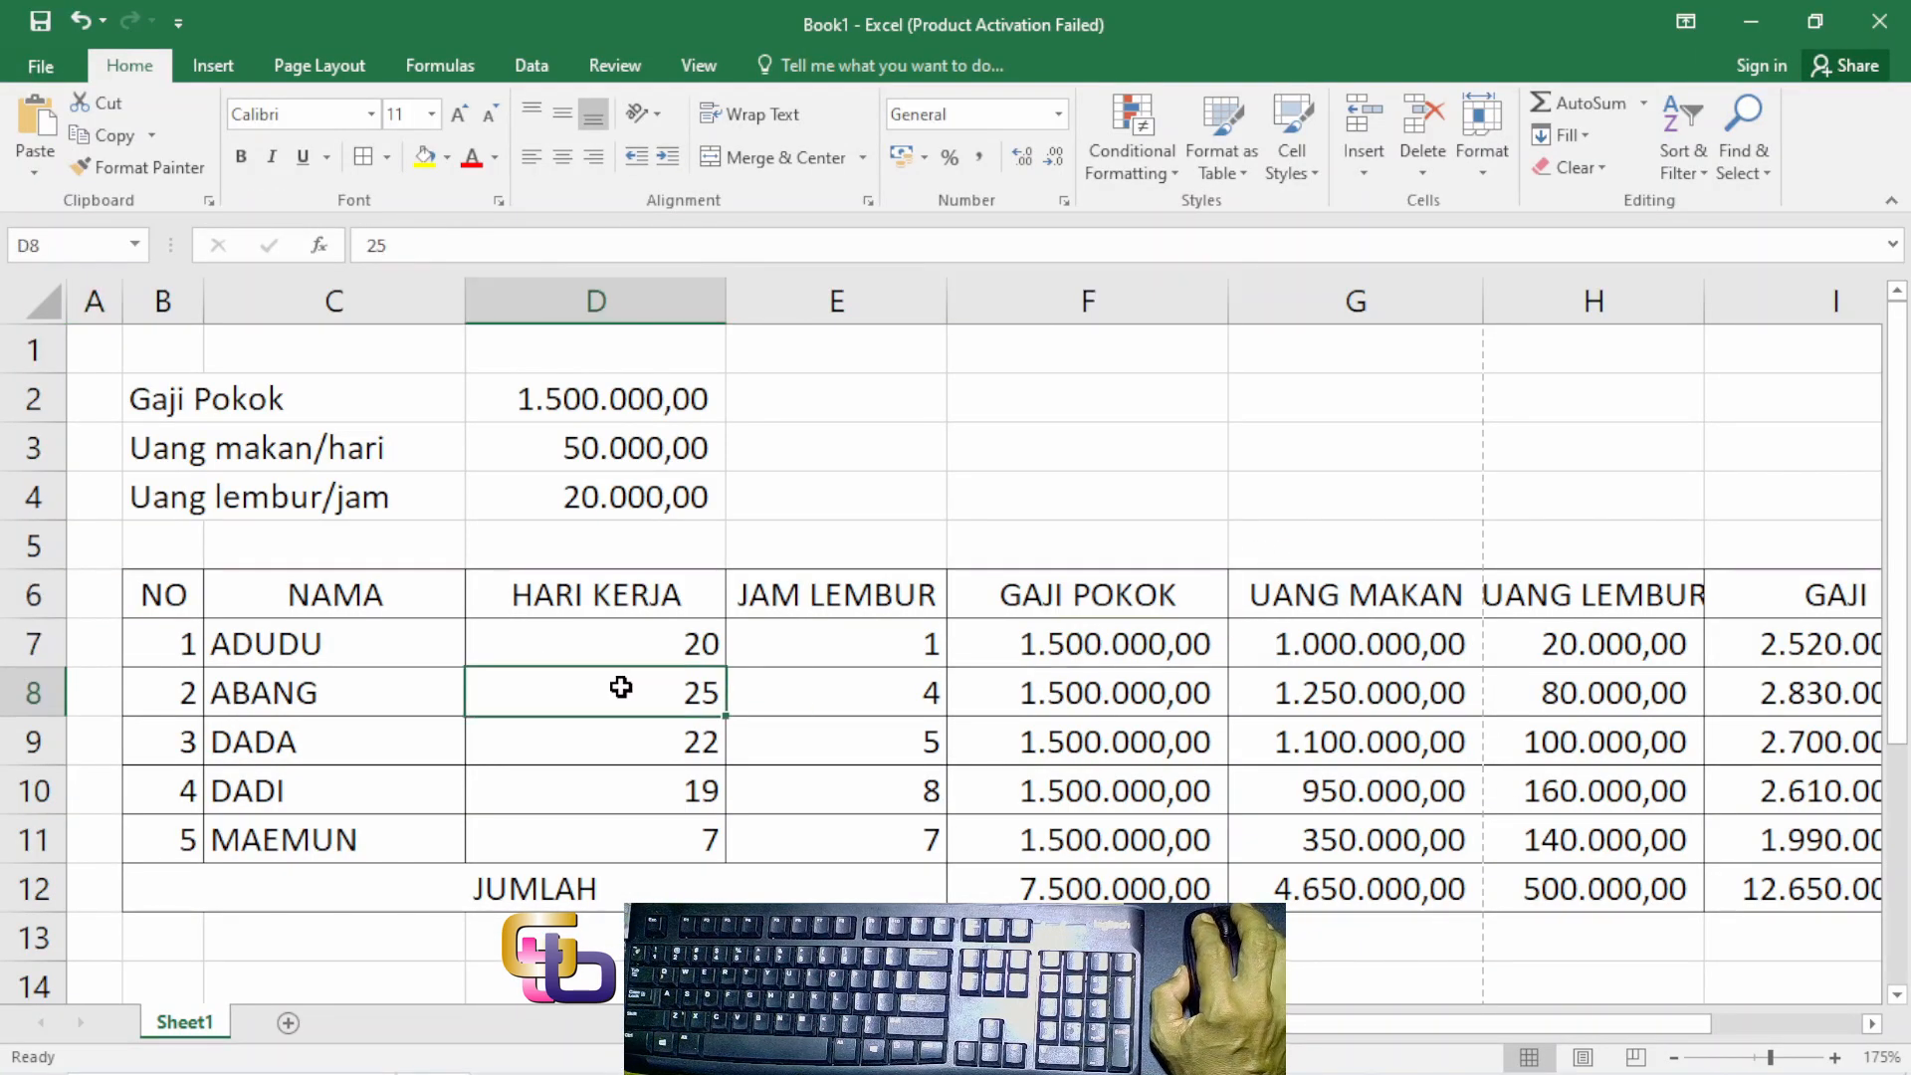
drag(464, 300, 395, 299)
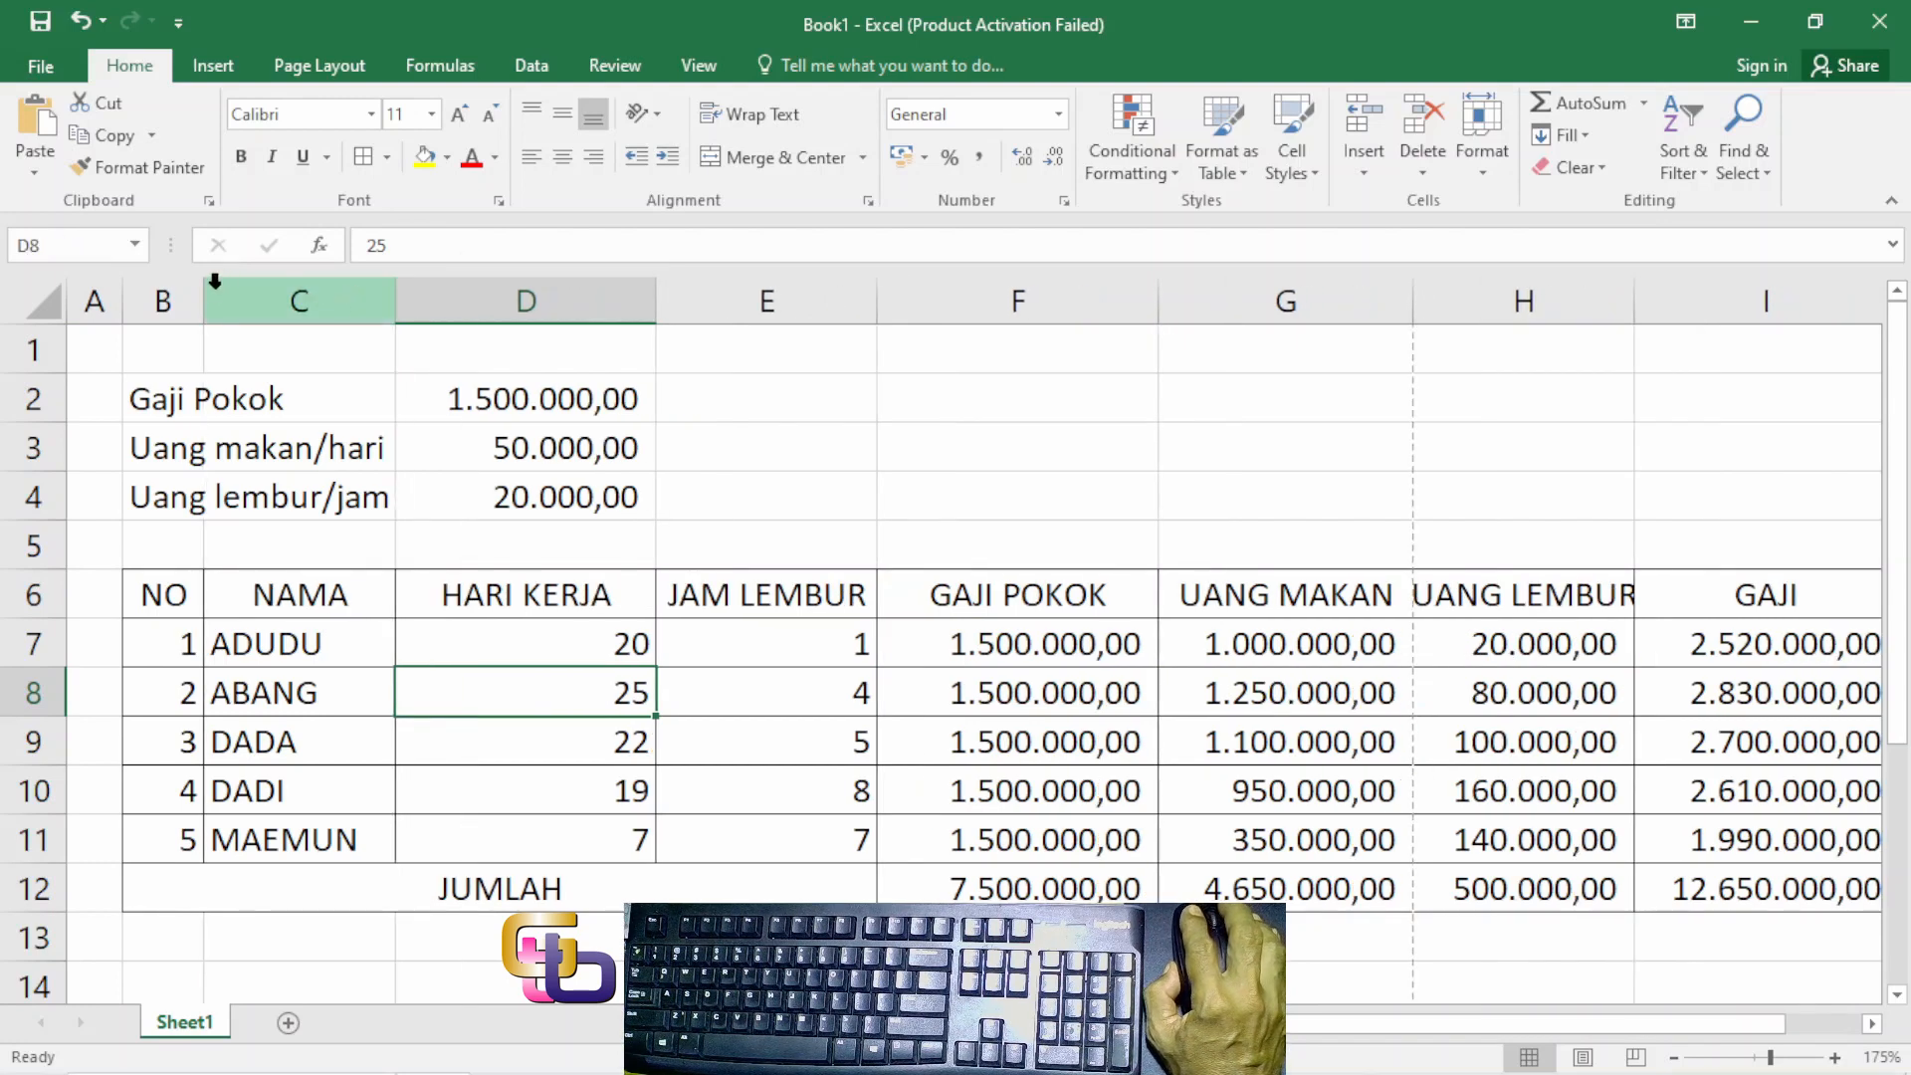
drag(200, 303, 181, 302)
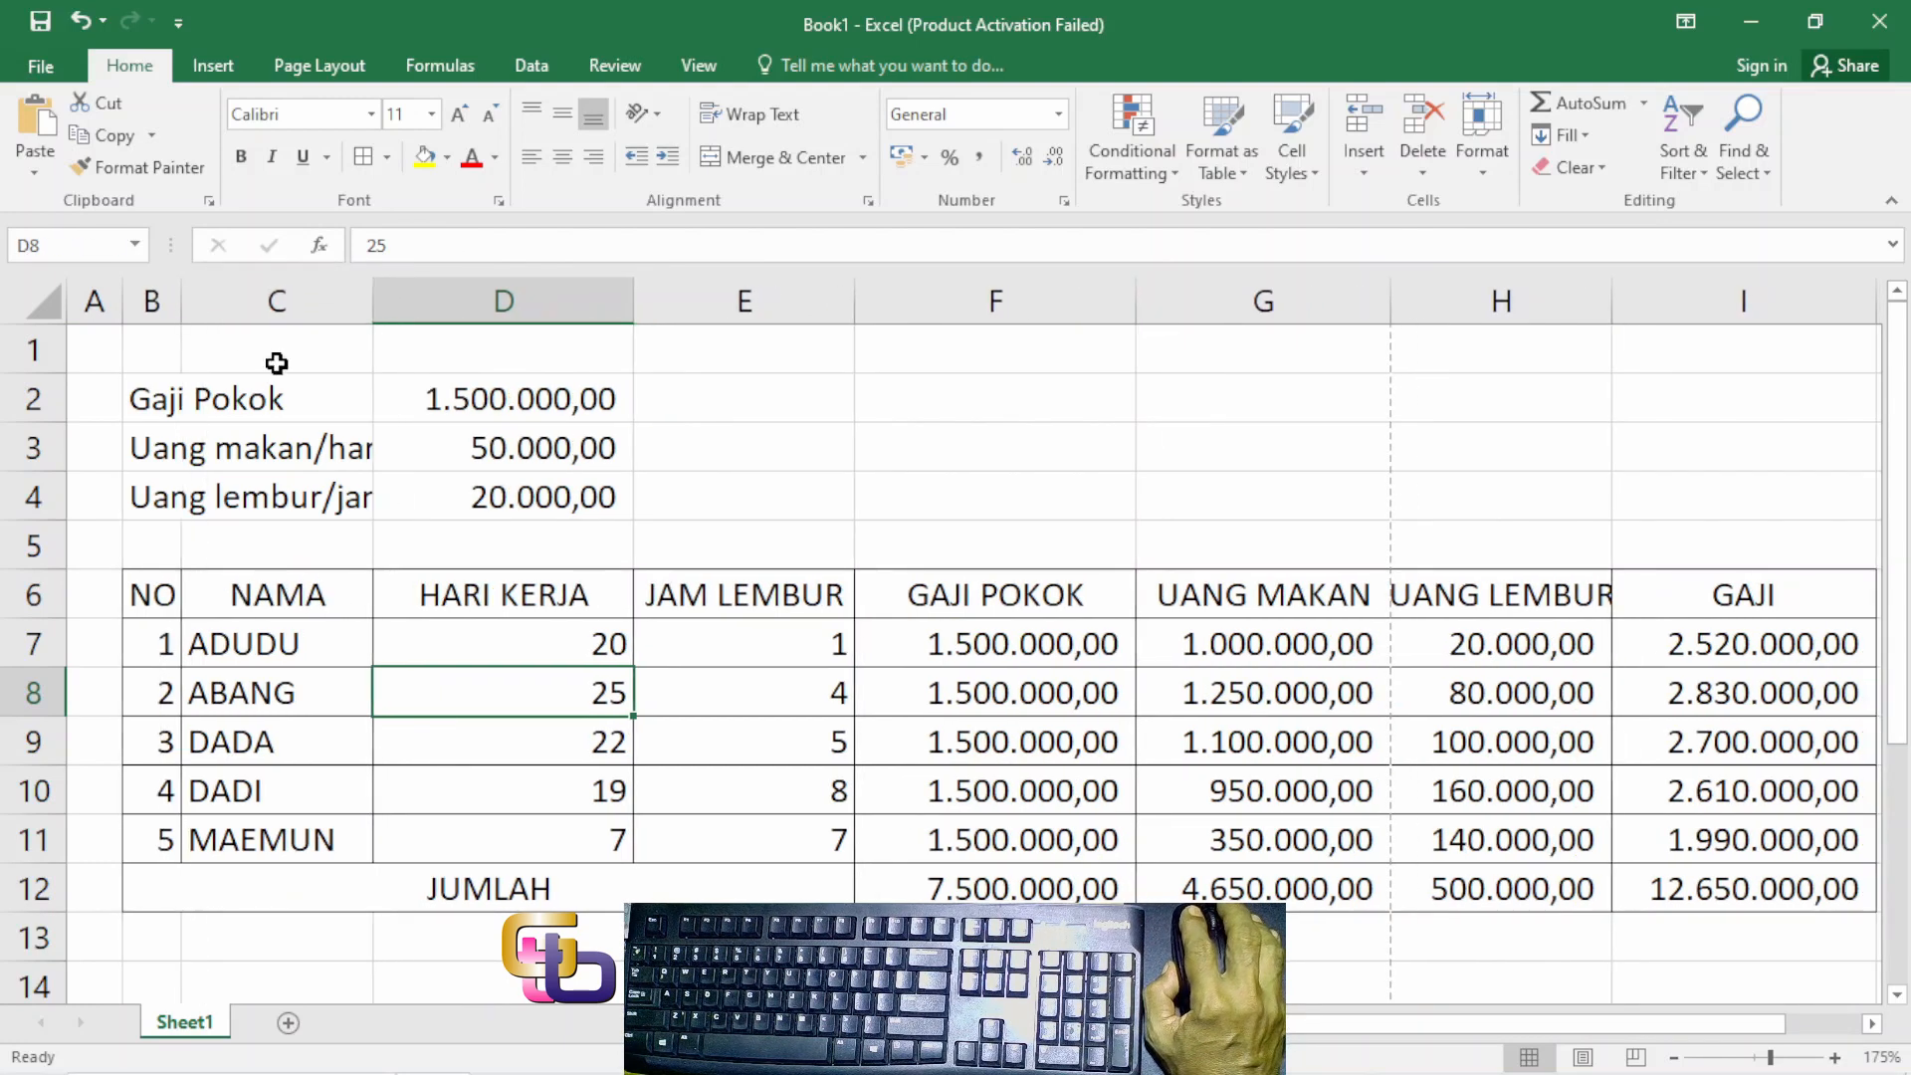
click(546, 622)
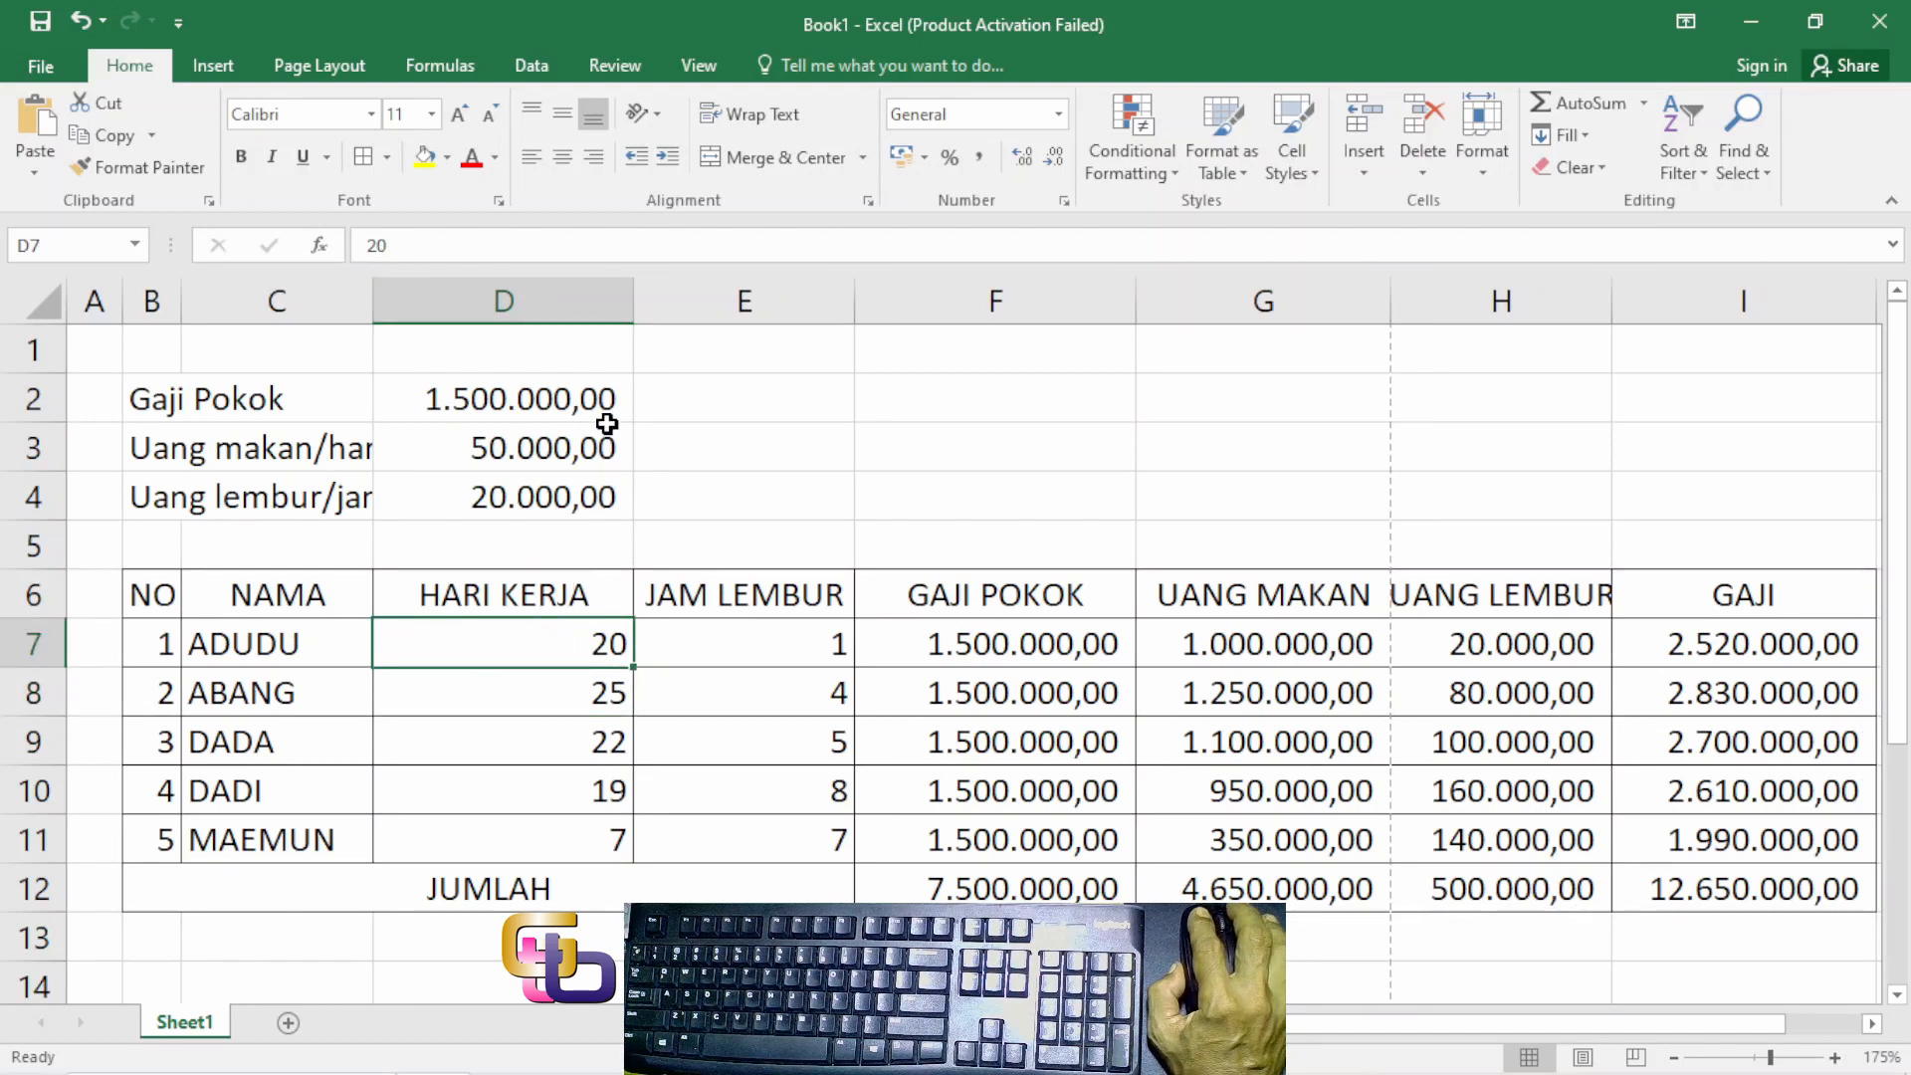
drag(633, 300, 516, 322)
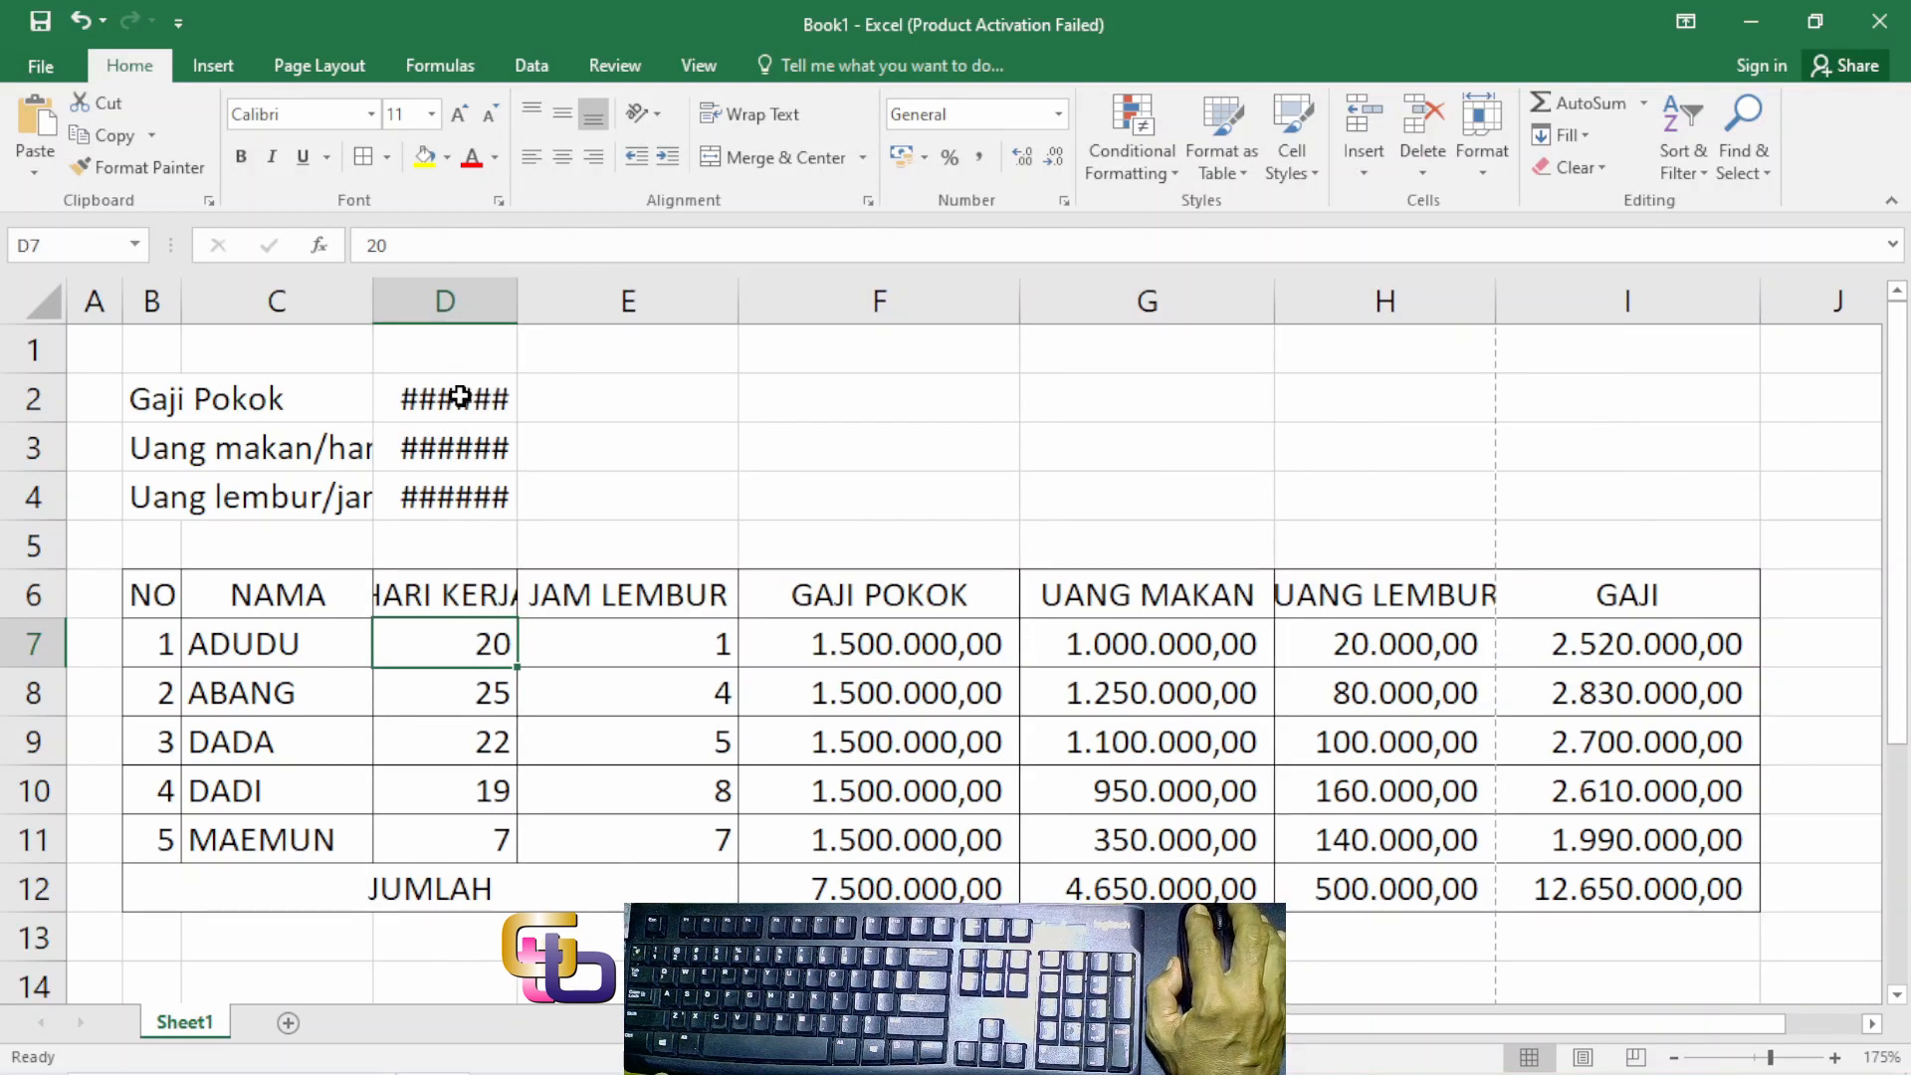
Step: Merge columns D and E in each of rows 2 to 4 so the three rate amounts fit
drag(460, 396, 635, 409)
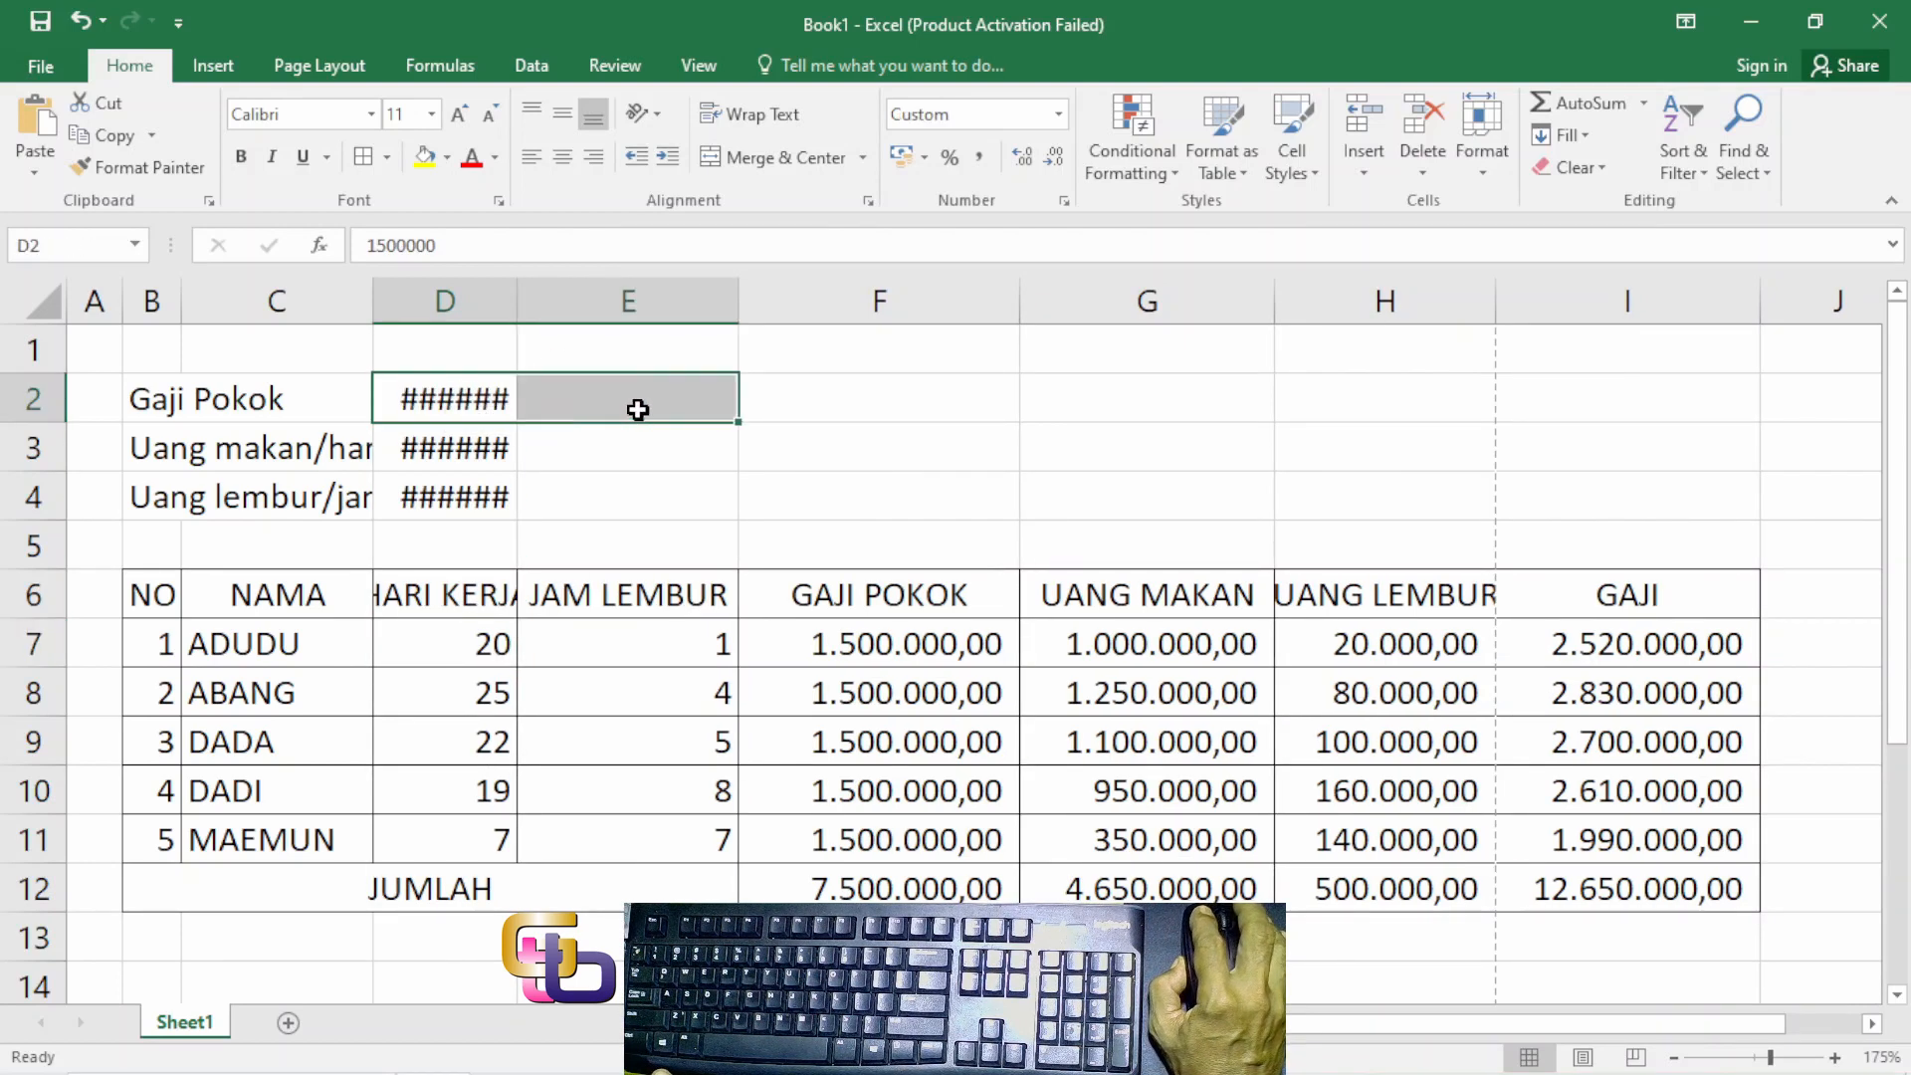
click(777, 162)
click(781, 165)
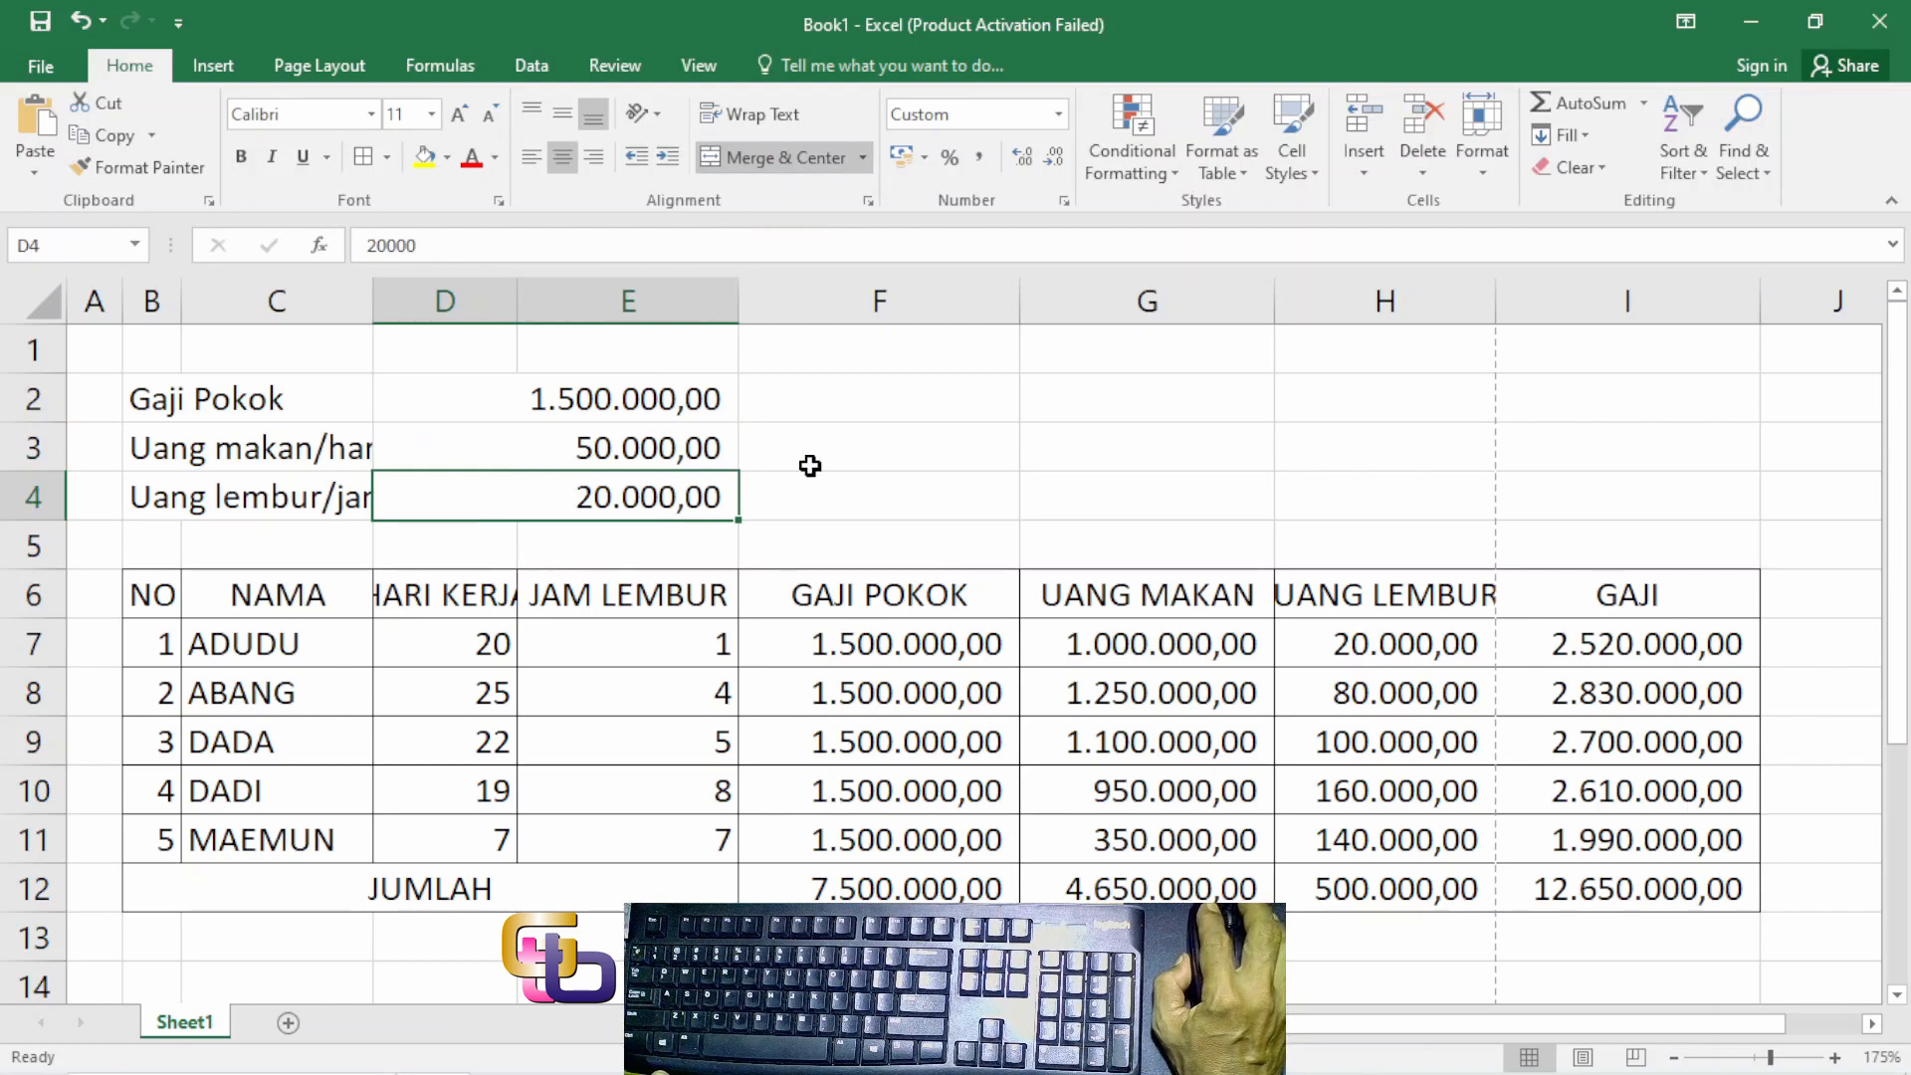
Step: Increase the height of header row 6 to two text lines and wrap the text in B6:I6
click(466, 578)
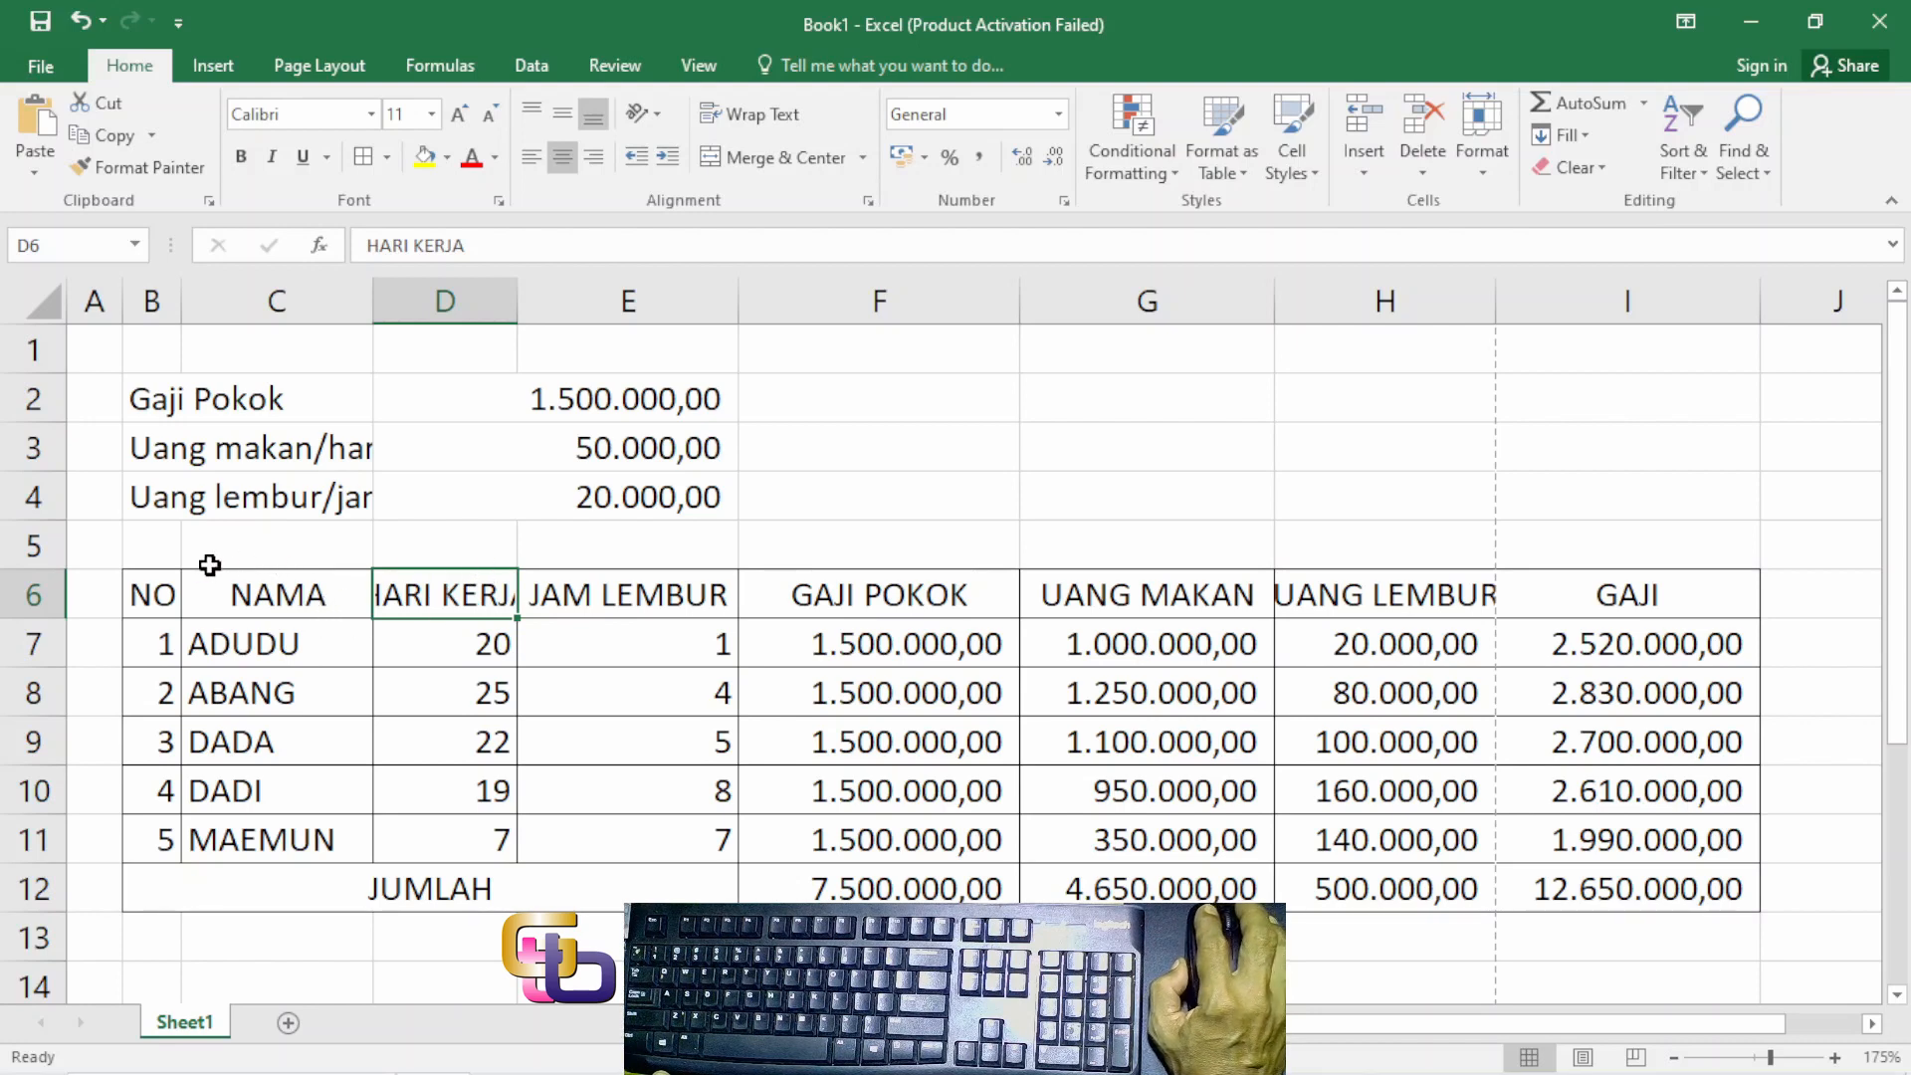
drag(50, 621, 75, 672)
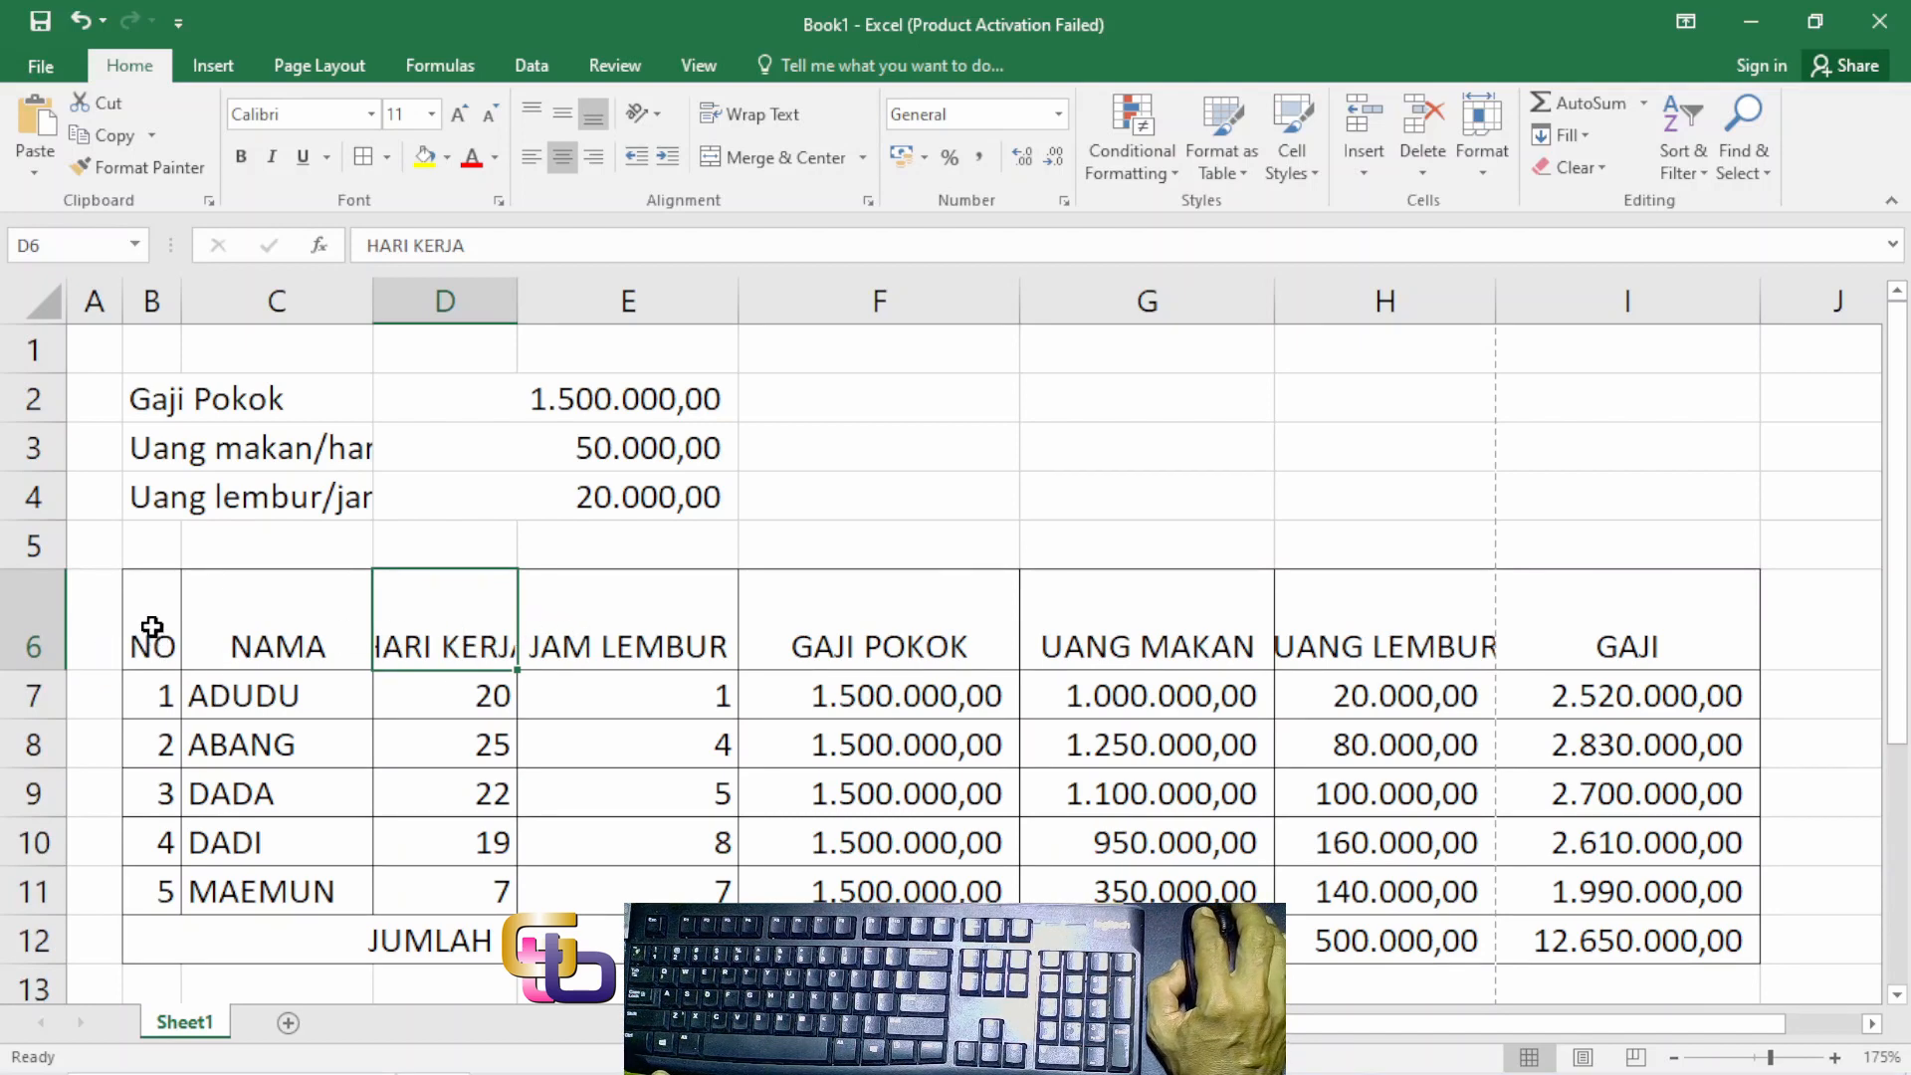
drag(151, 627, 1602, 615)
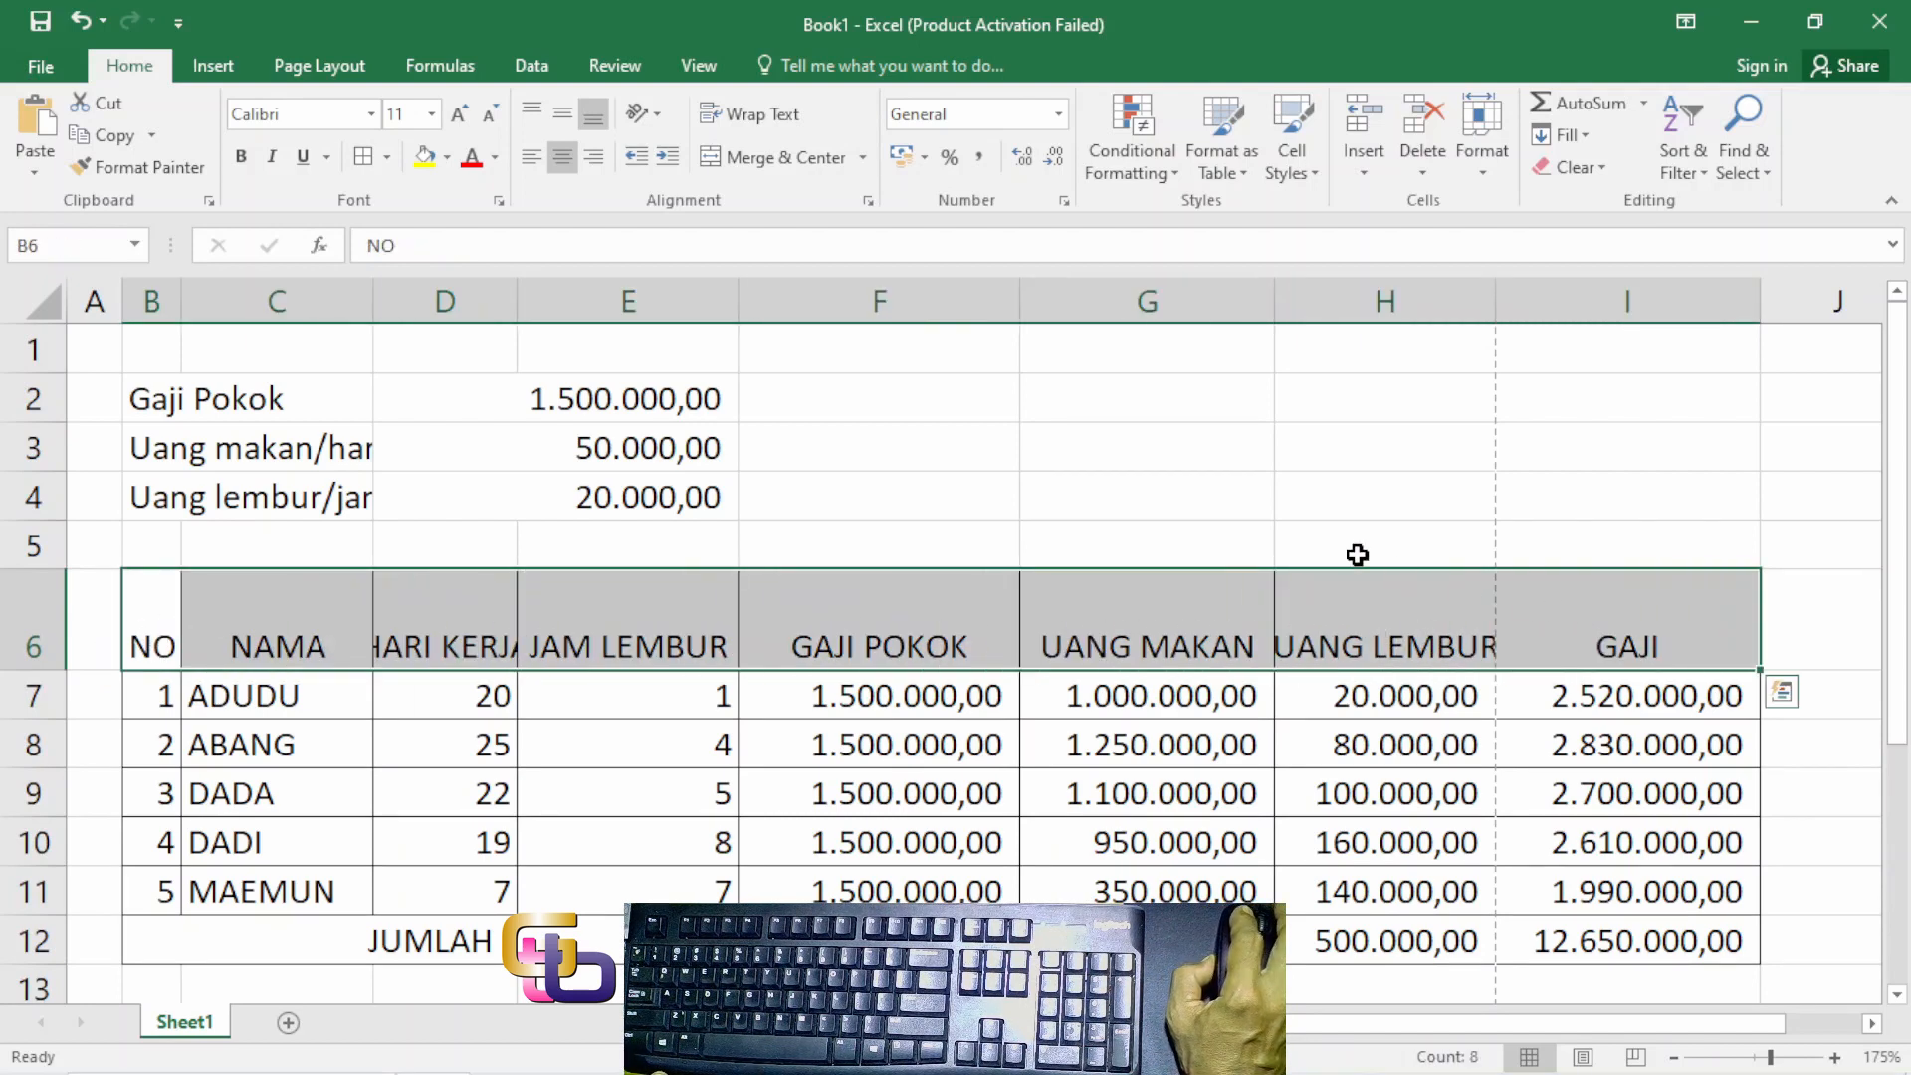
click(737, 118)
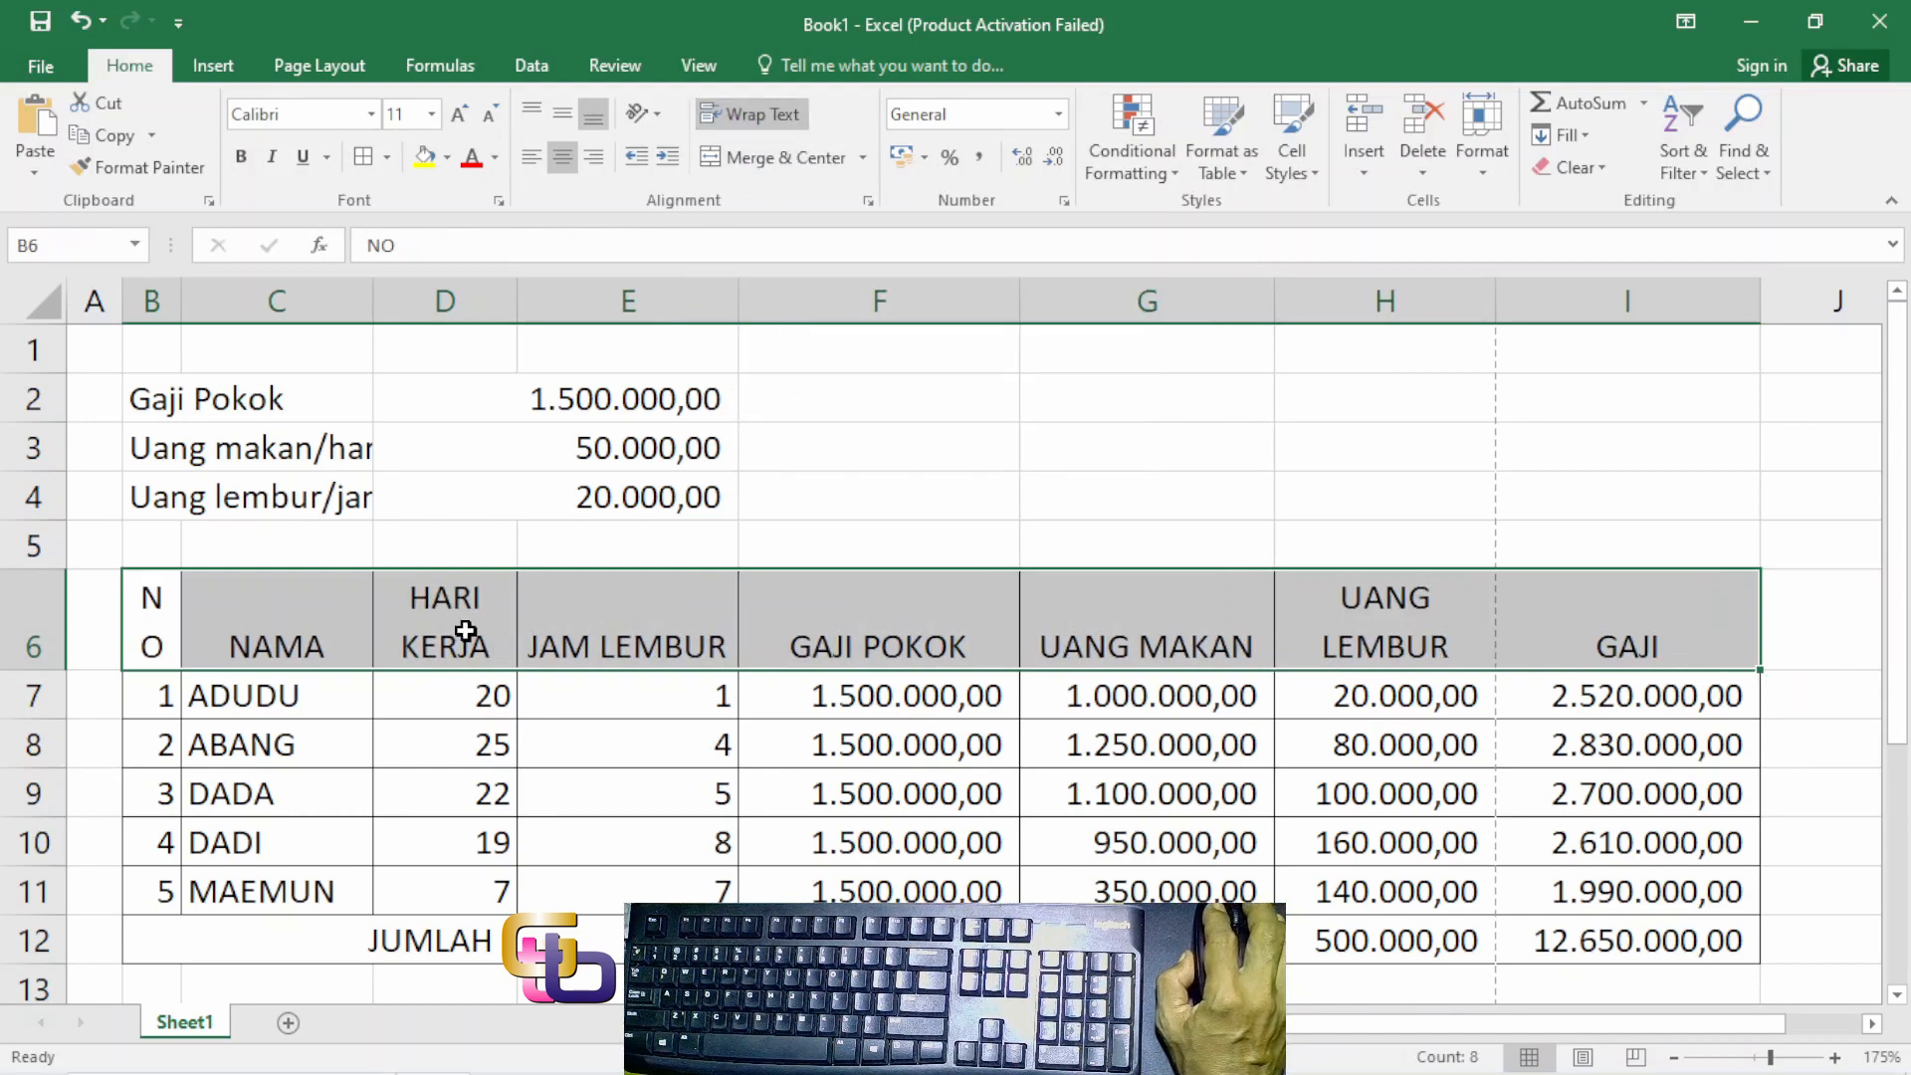
Step: Narrow the JAM LEMBUR, GAJI POKOK and UANG MAKAN columns to reduce the table width
click(626, 611)
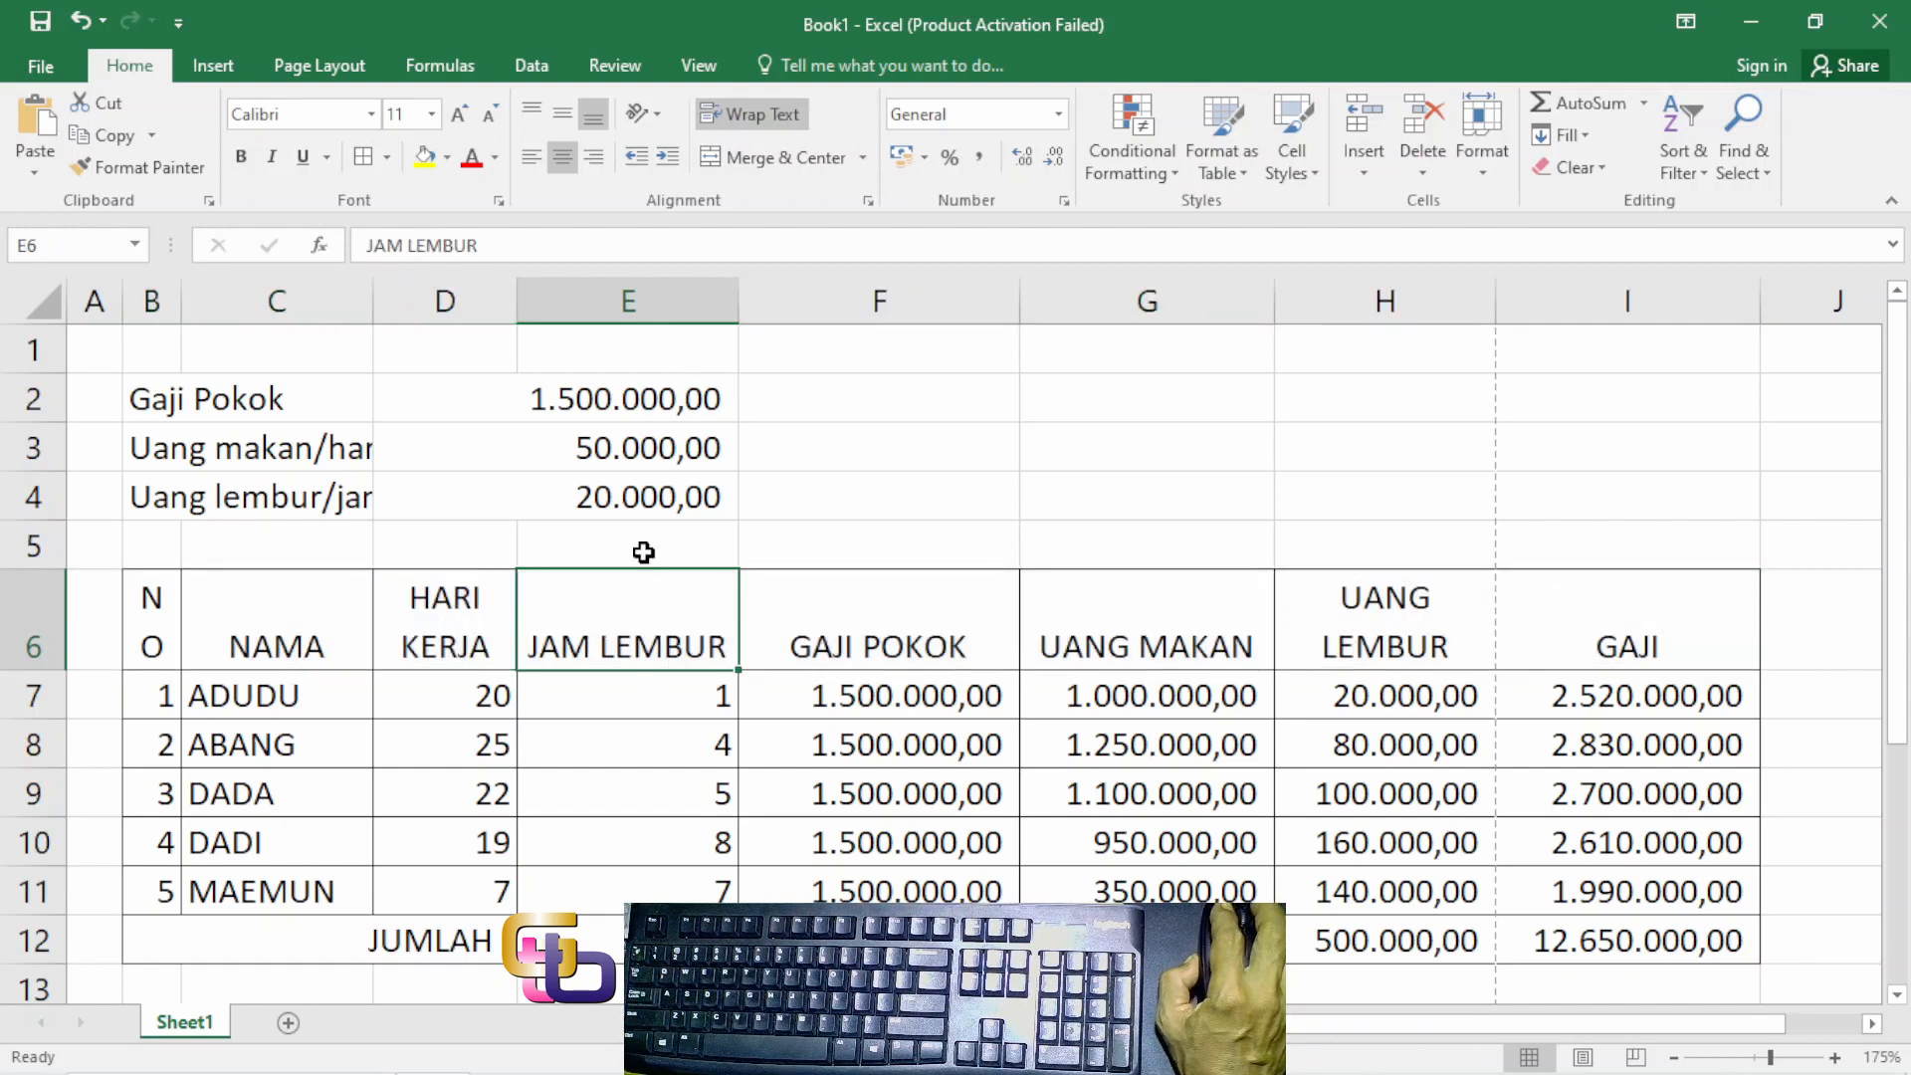
drag(740, 301, 649, 322)
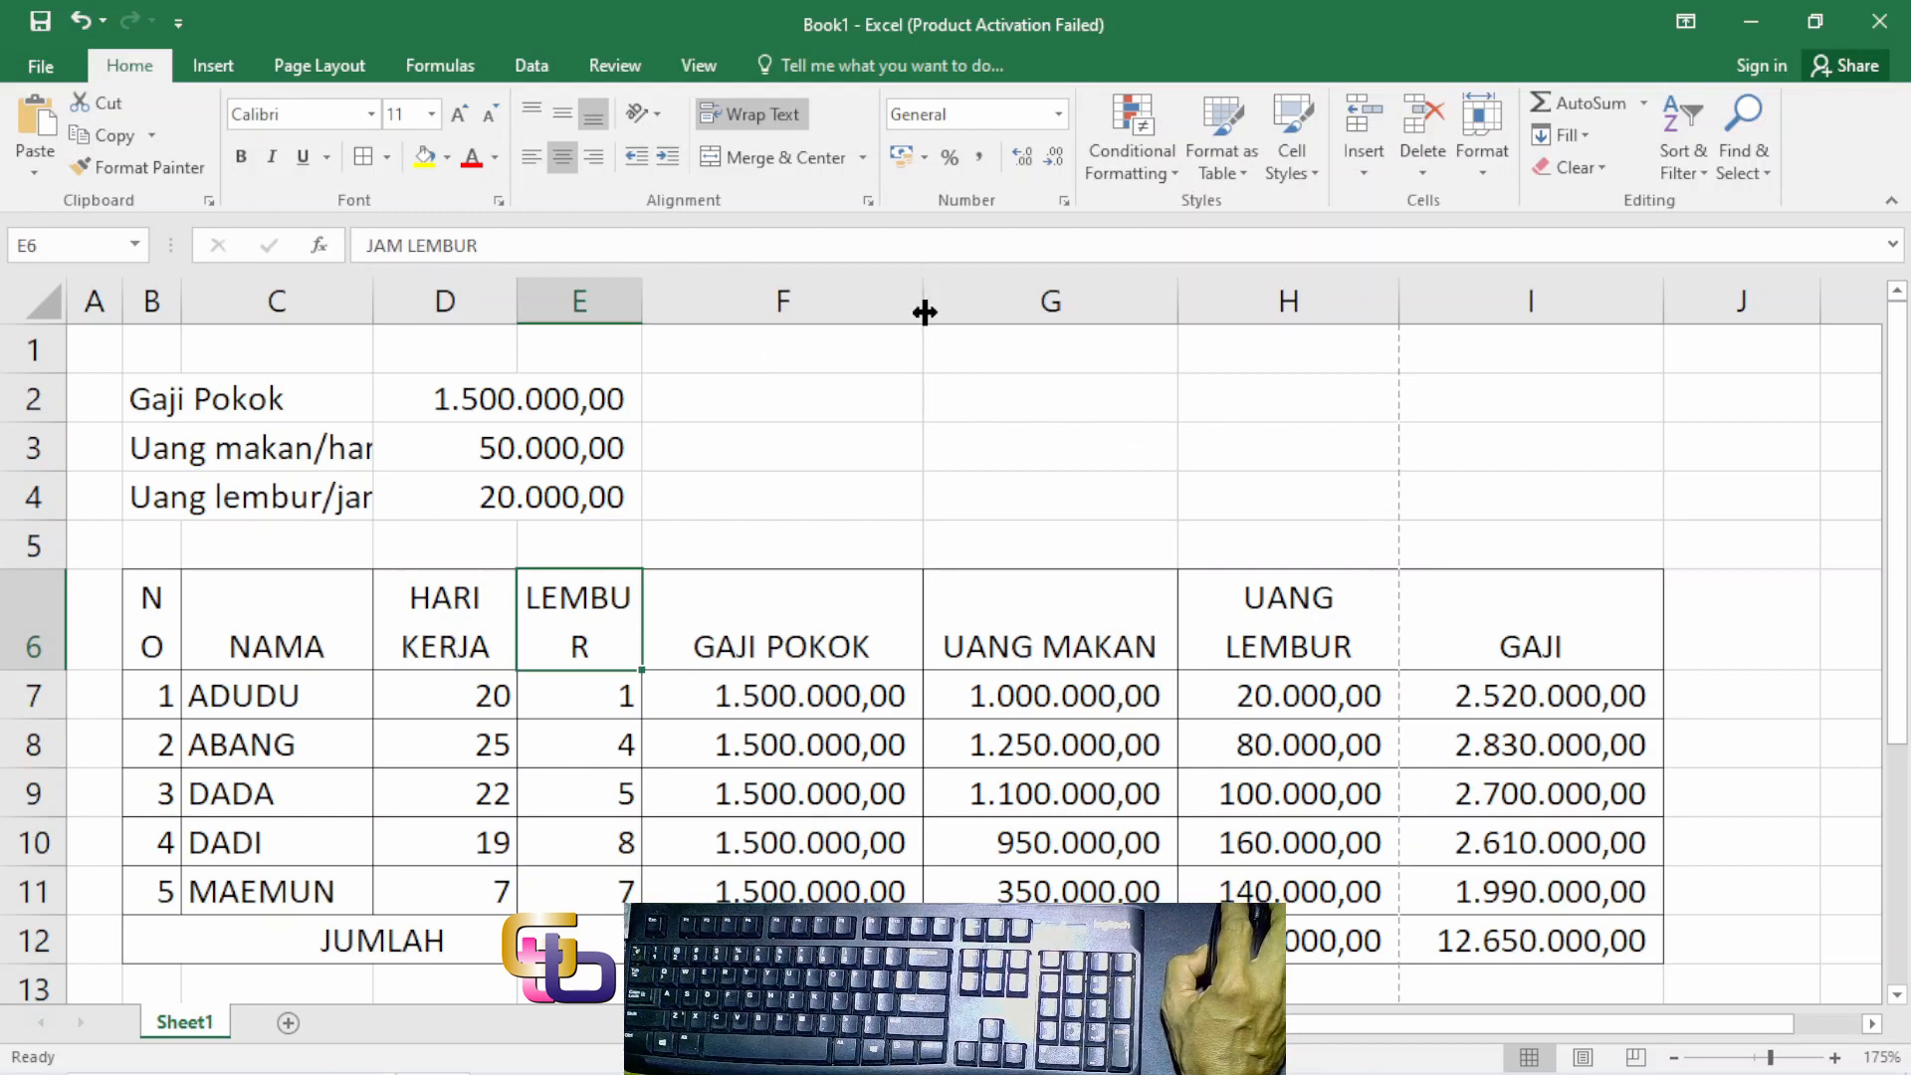
drag(921, 312, 898, 321)
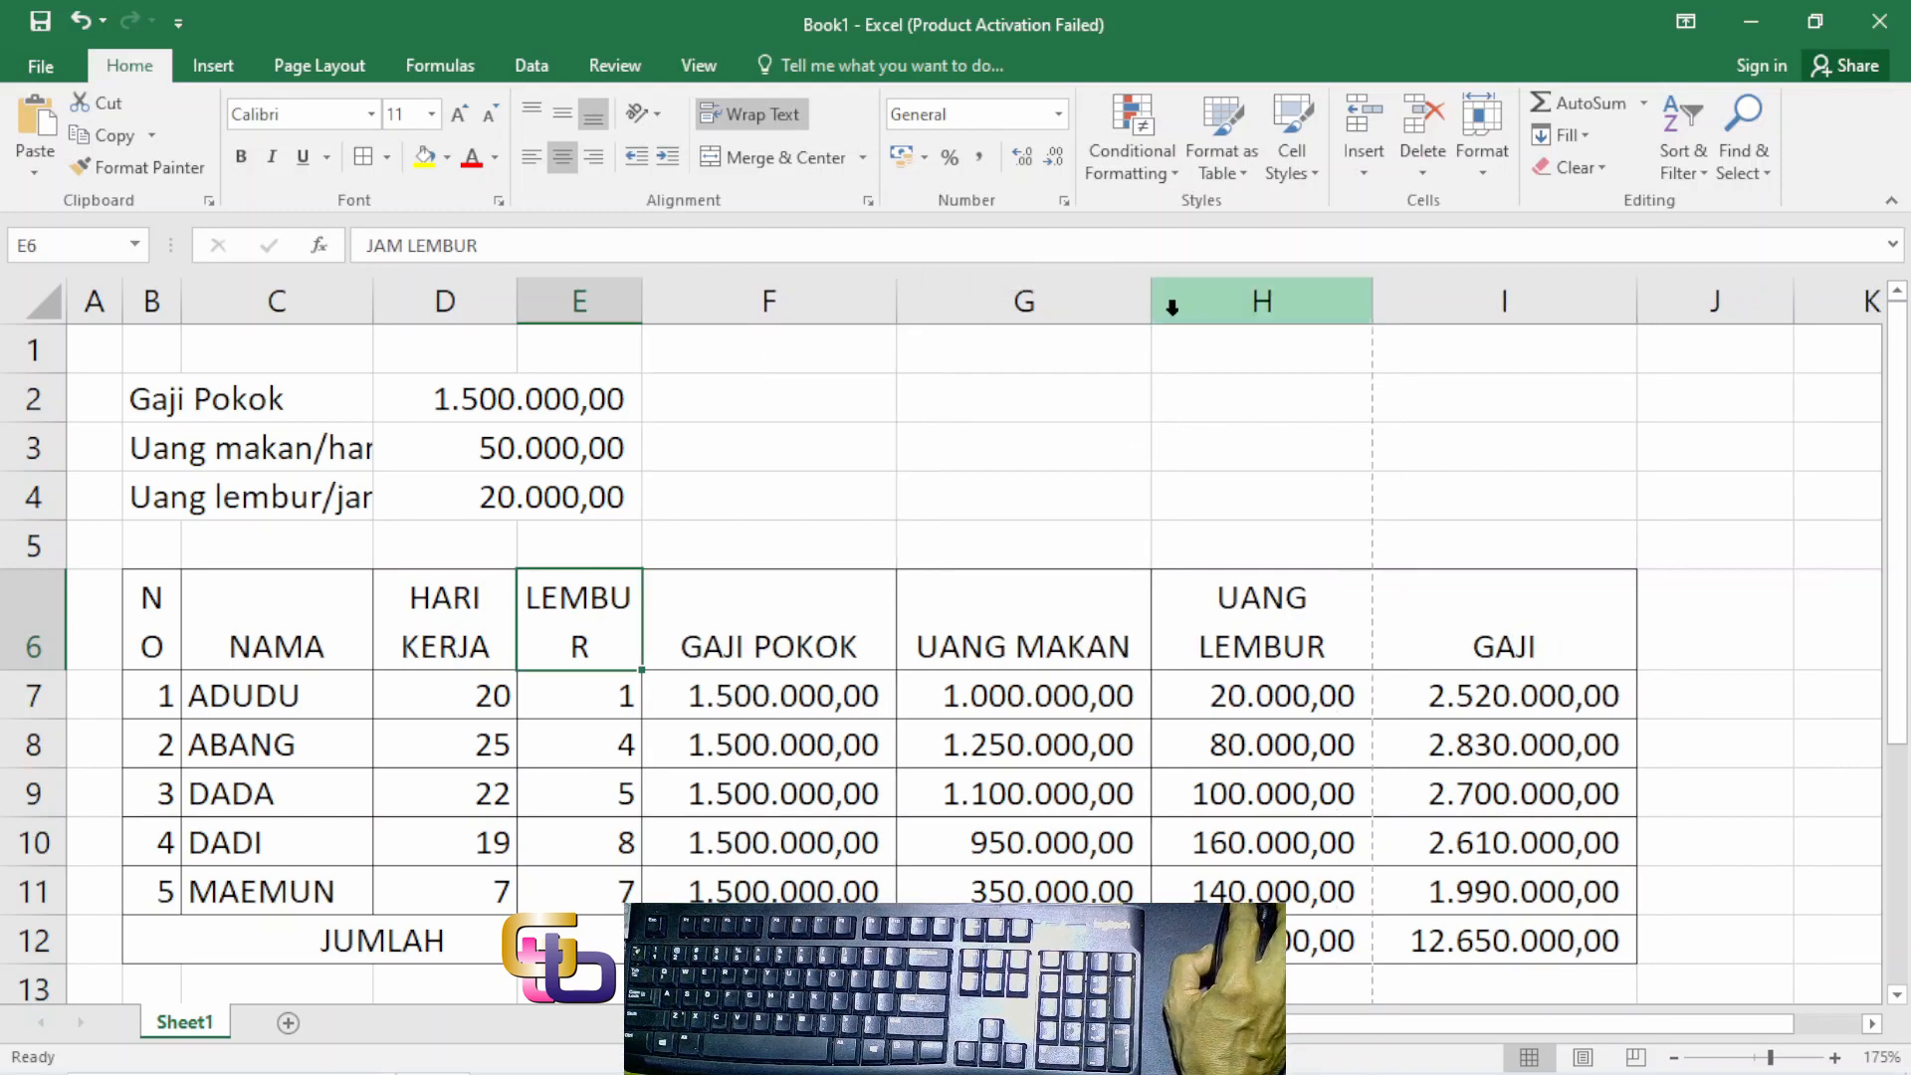
mouse_move(1152, 321)
mouse_down()
mouse_move(1118, 312)
mouse_move(1144, 317)
mouse_up()
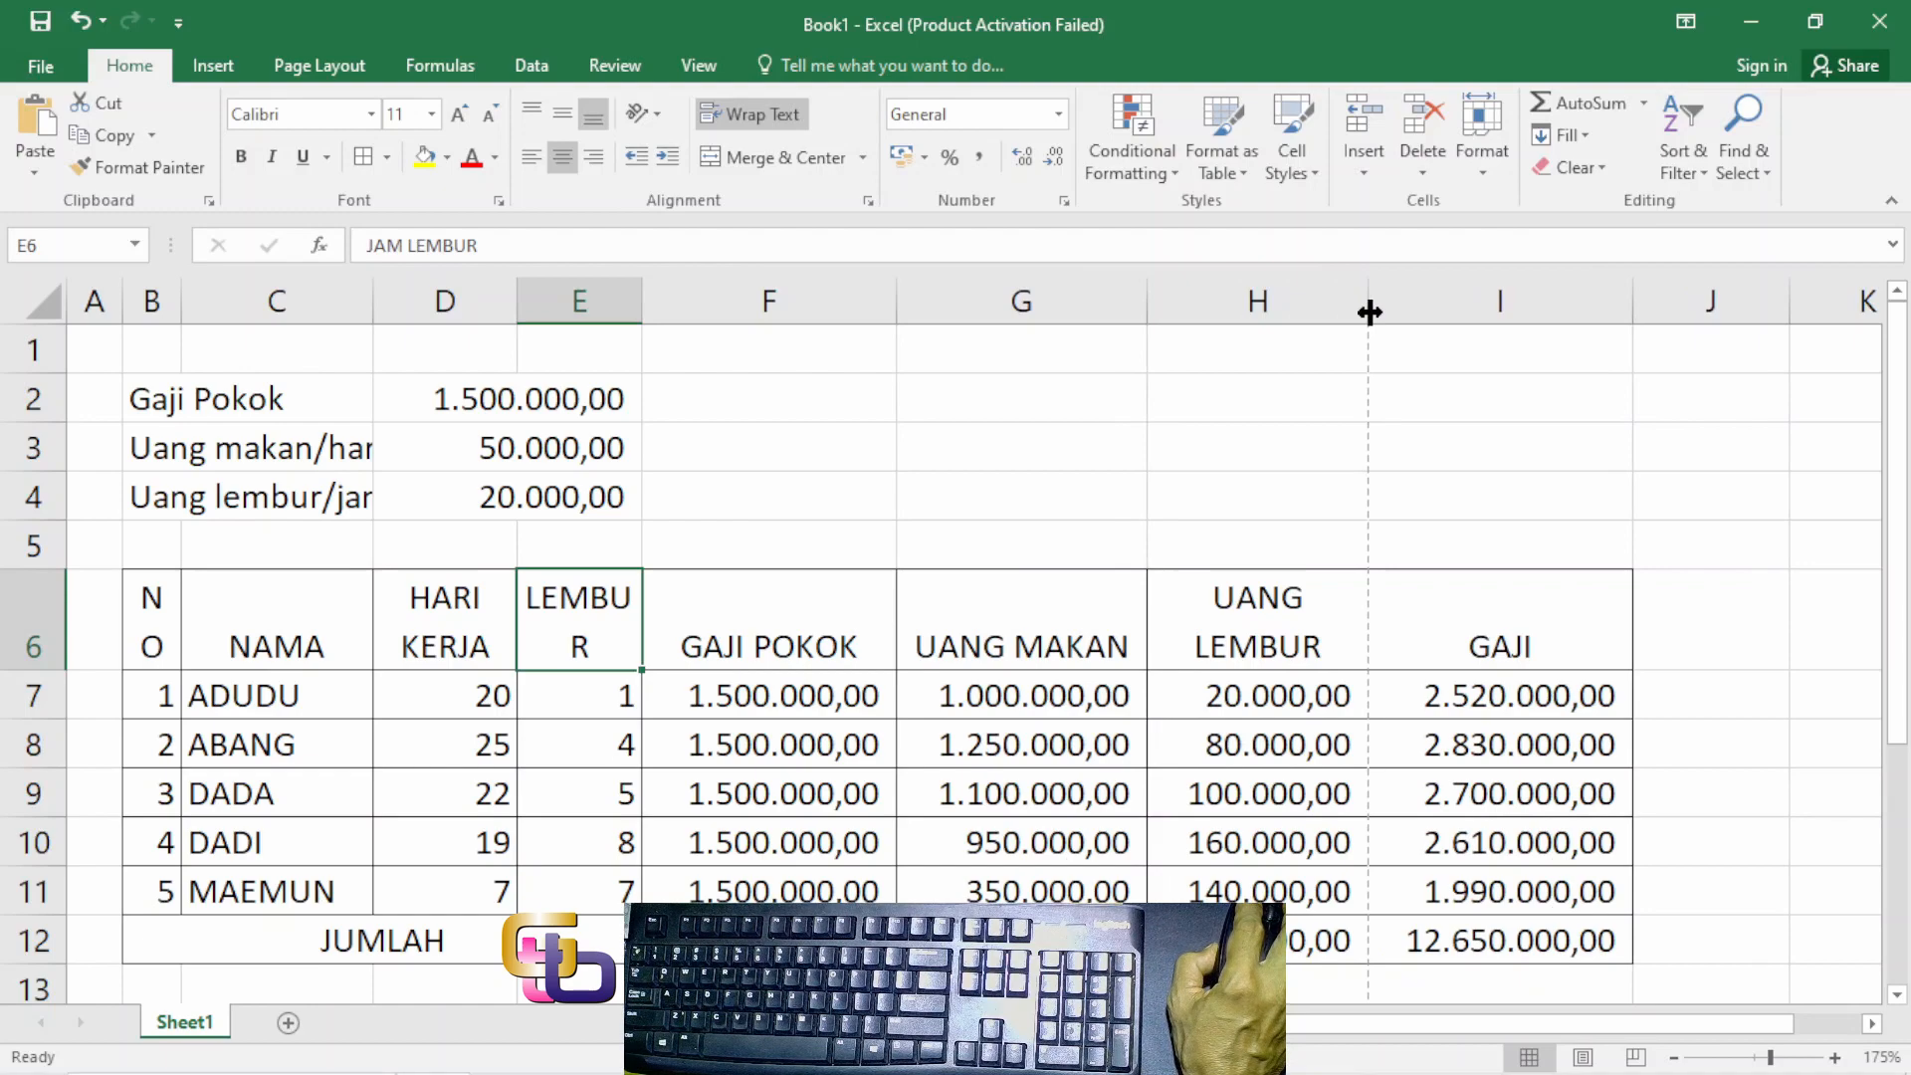
scroll(1296, 362, down, 2)
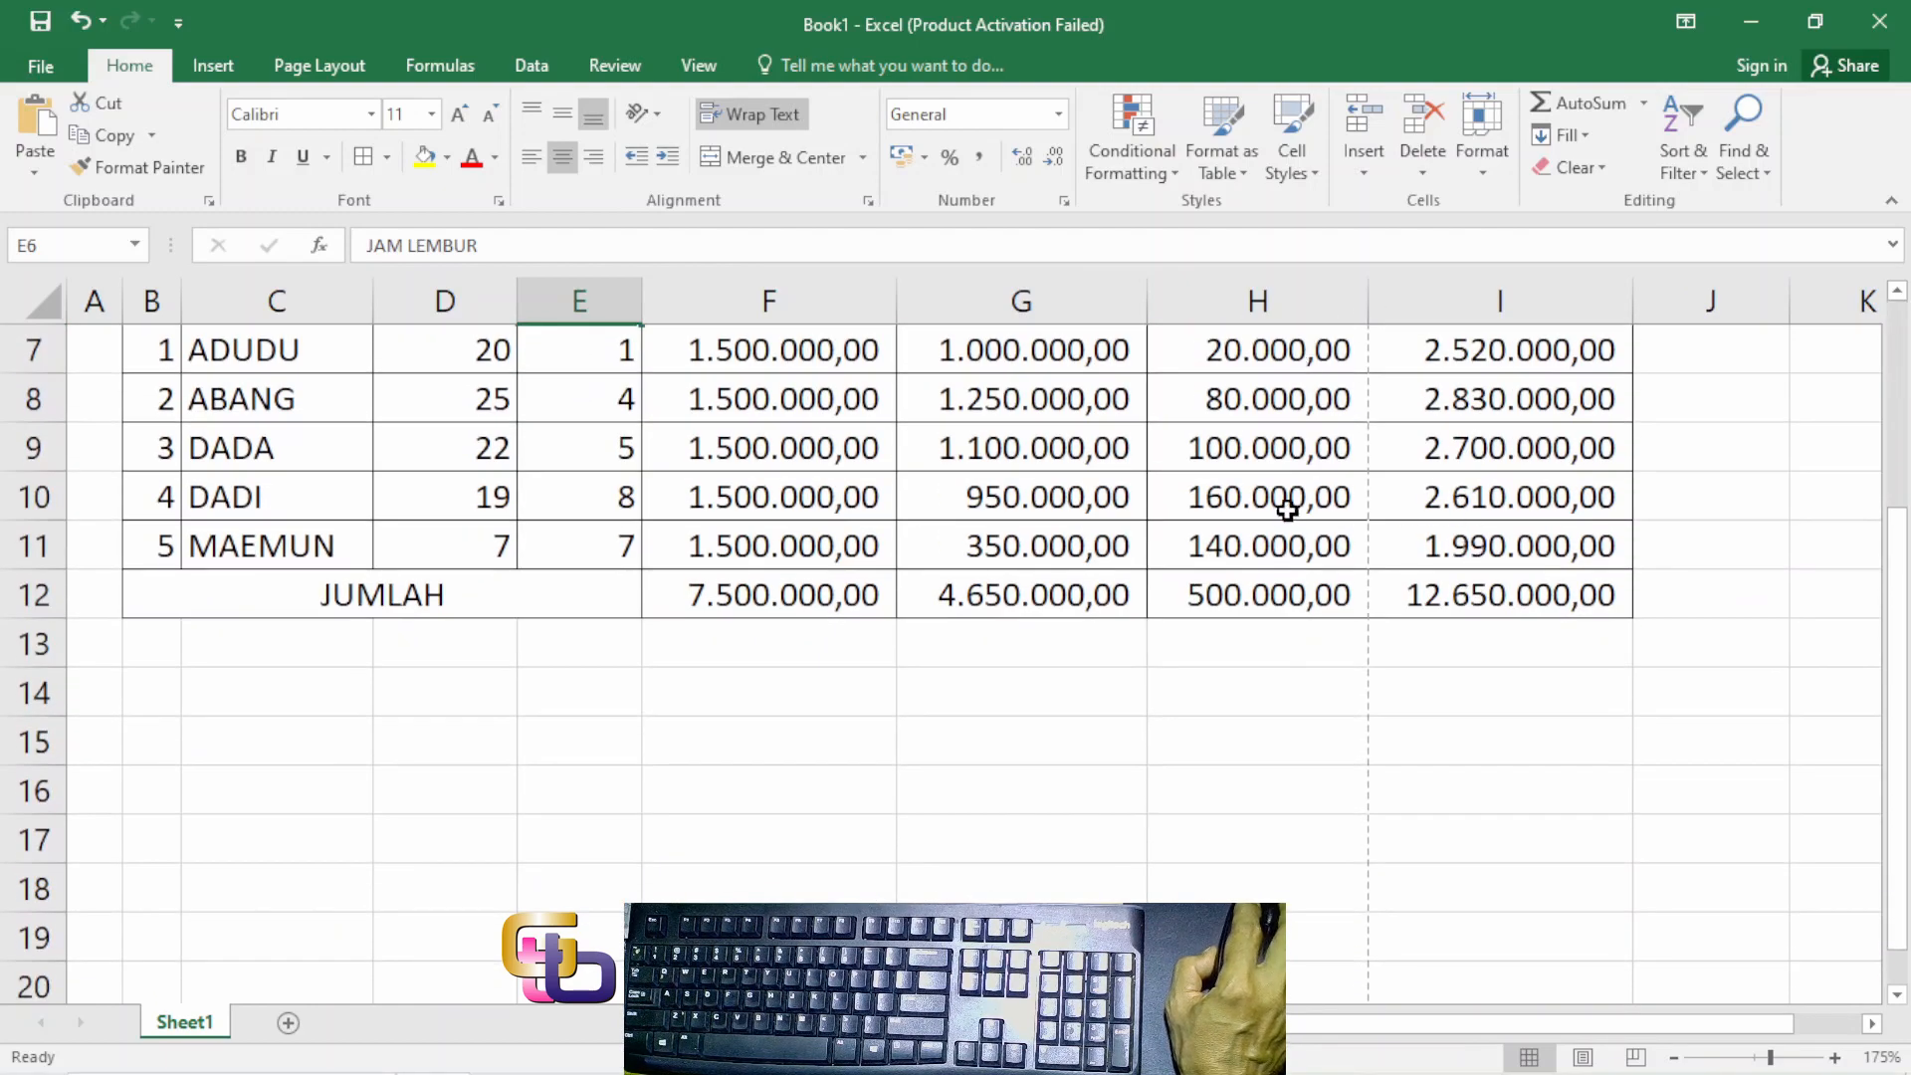
scroll(1036, 512, up, 2)
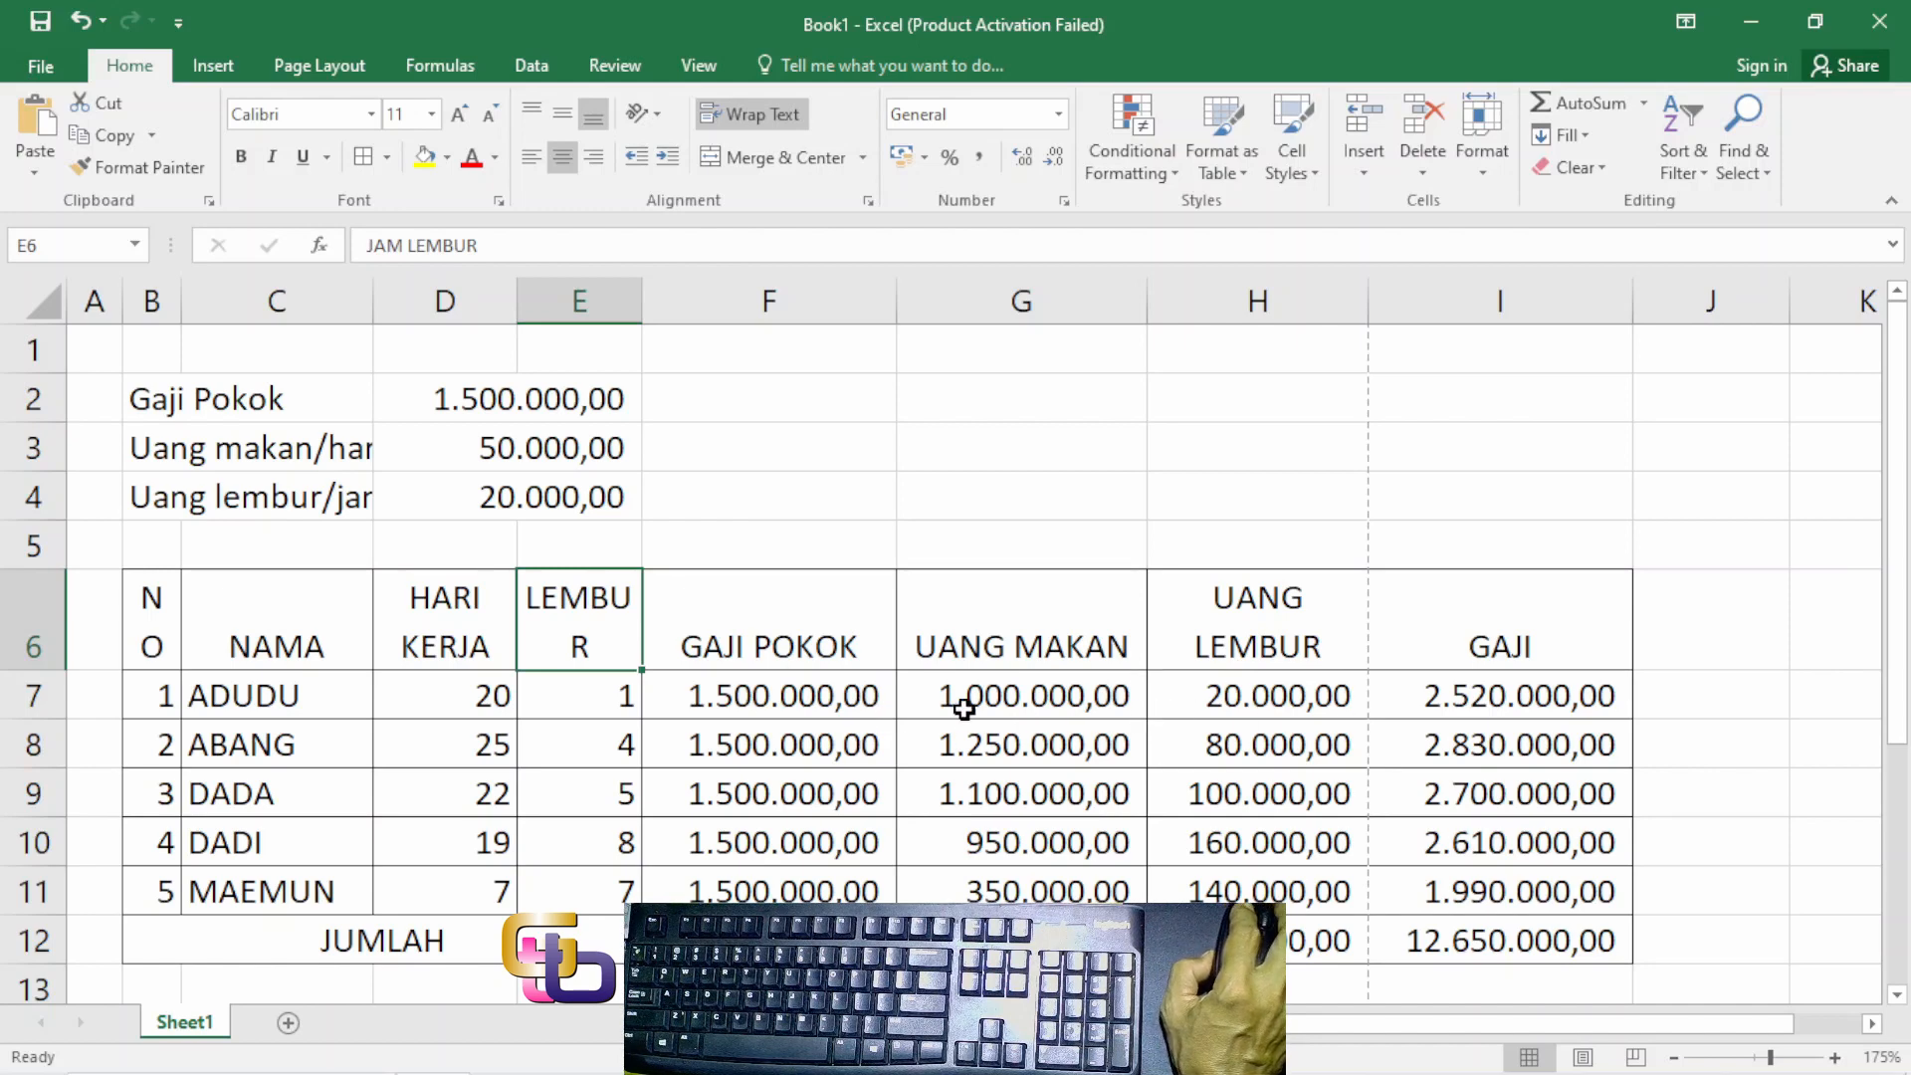
Step: Remove both decimal places from the amounts in F7:I12
drag(758, 690, 1462, 935)
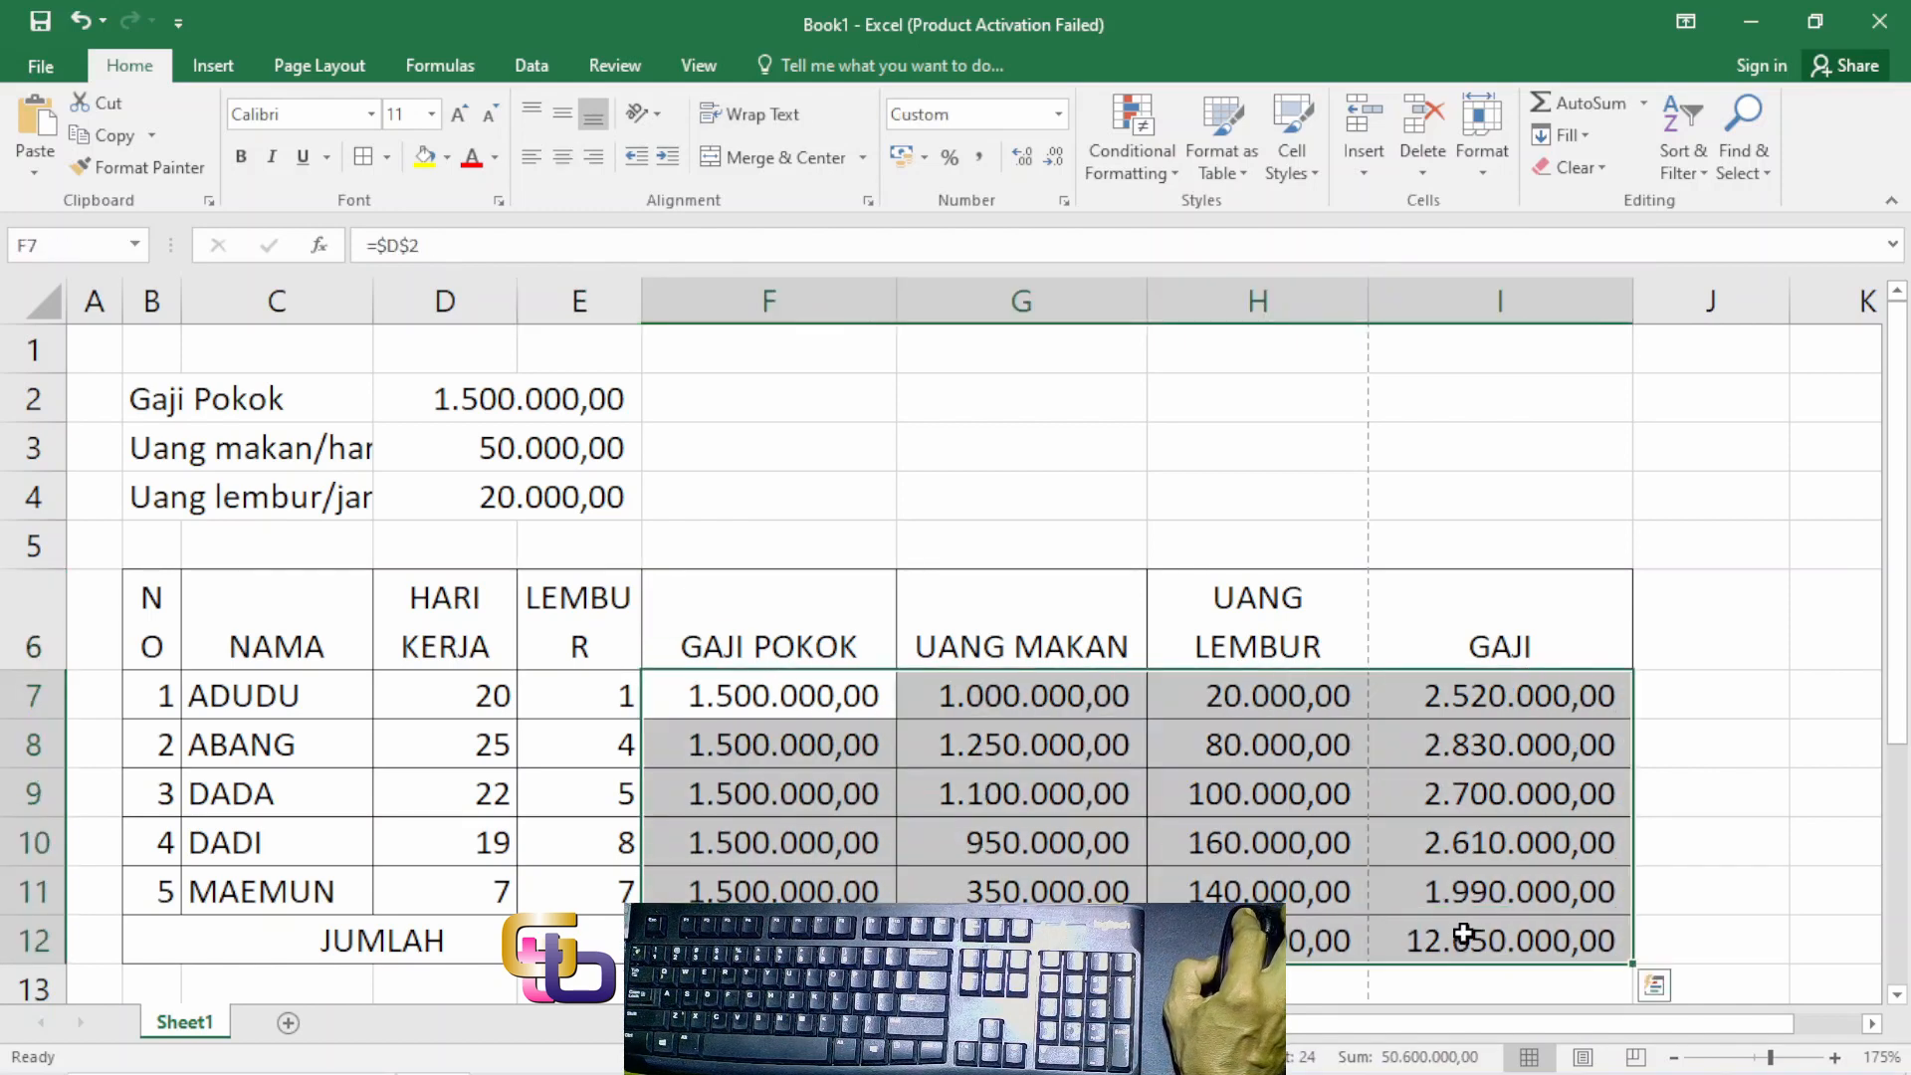
click(1054, 162)
click(1054, 162)
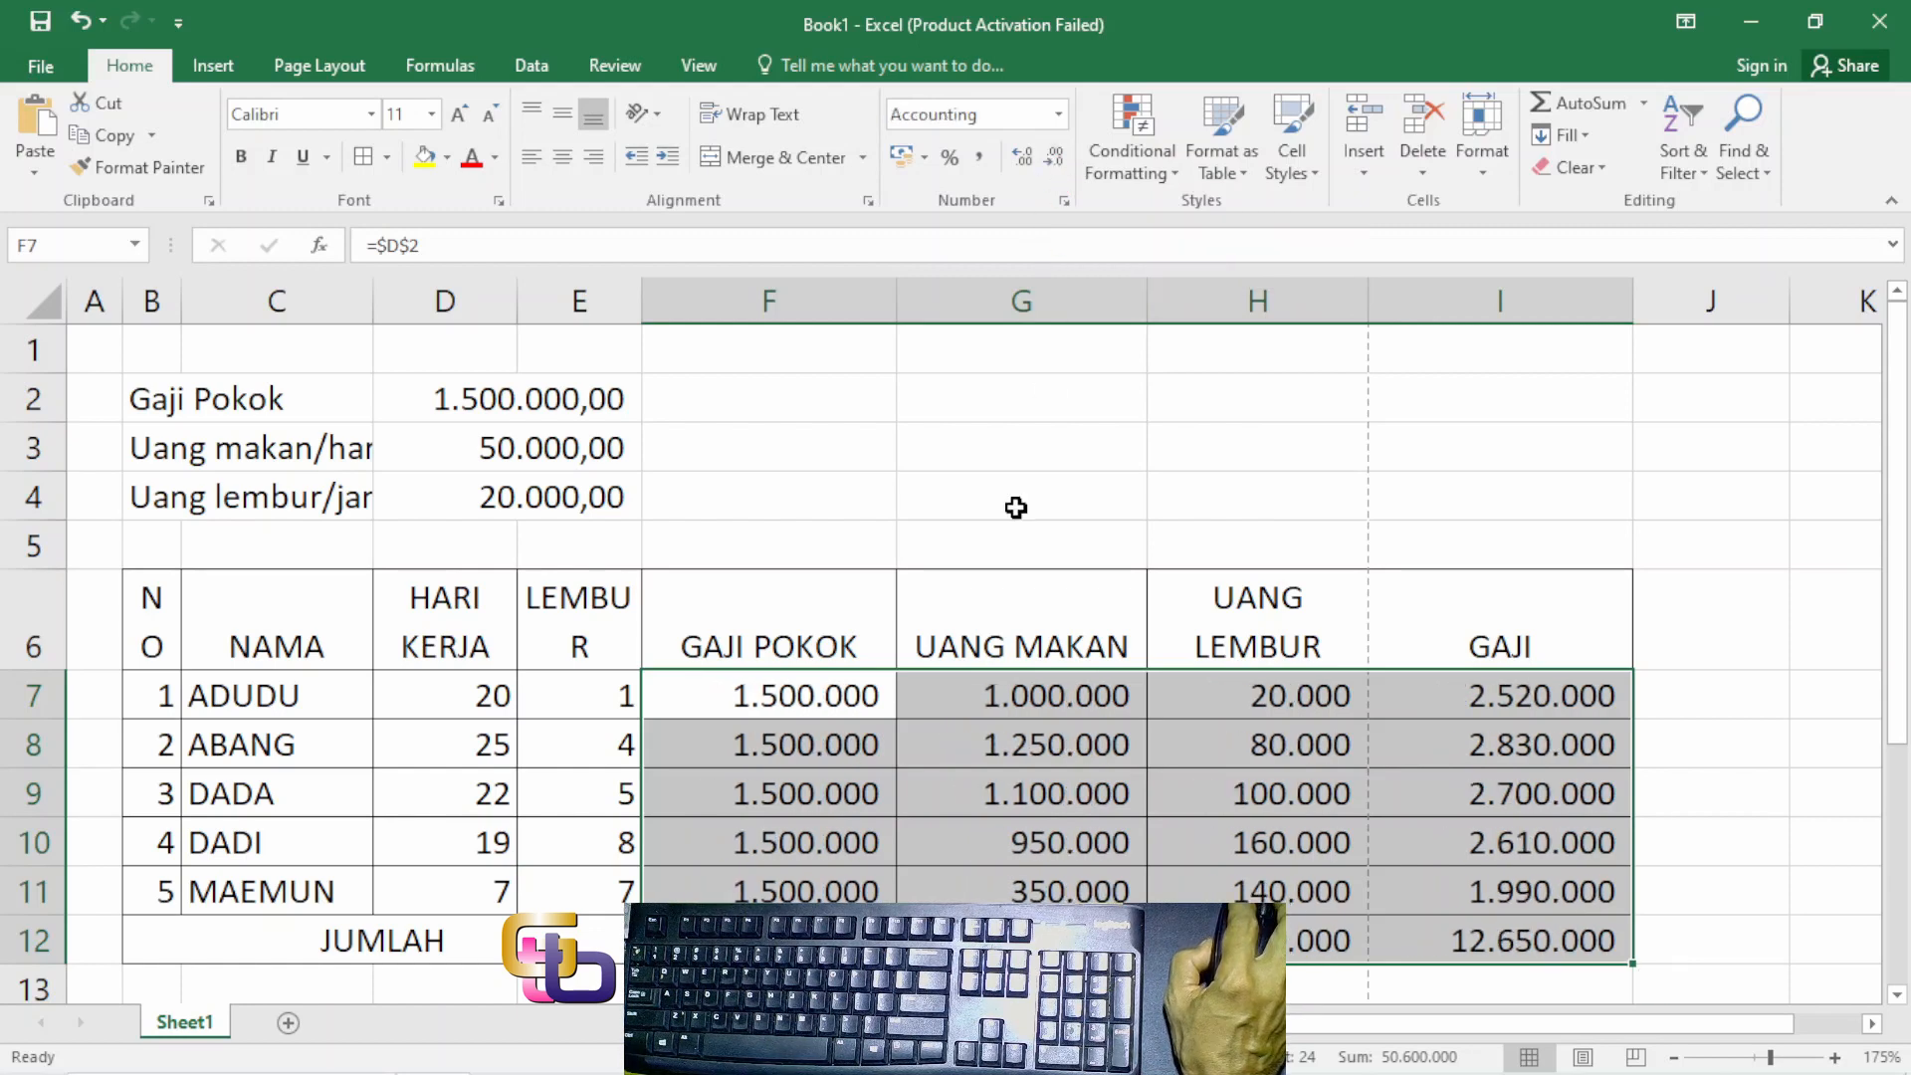
Step: Narrow columns F to I so the whole salary table fits within the page boundary, and shrink empty column J to a thin strip
click(947, 782)
drag(898, 296, 860, 304)
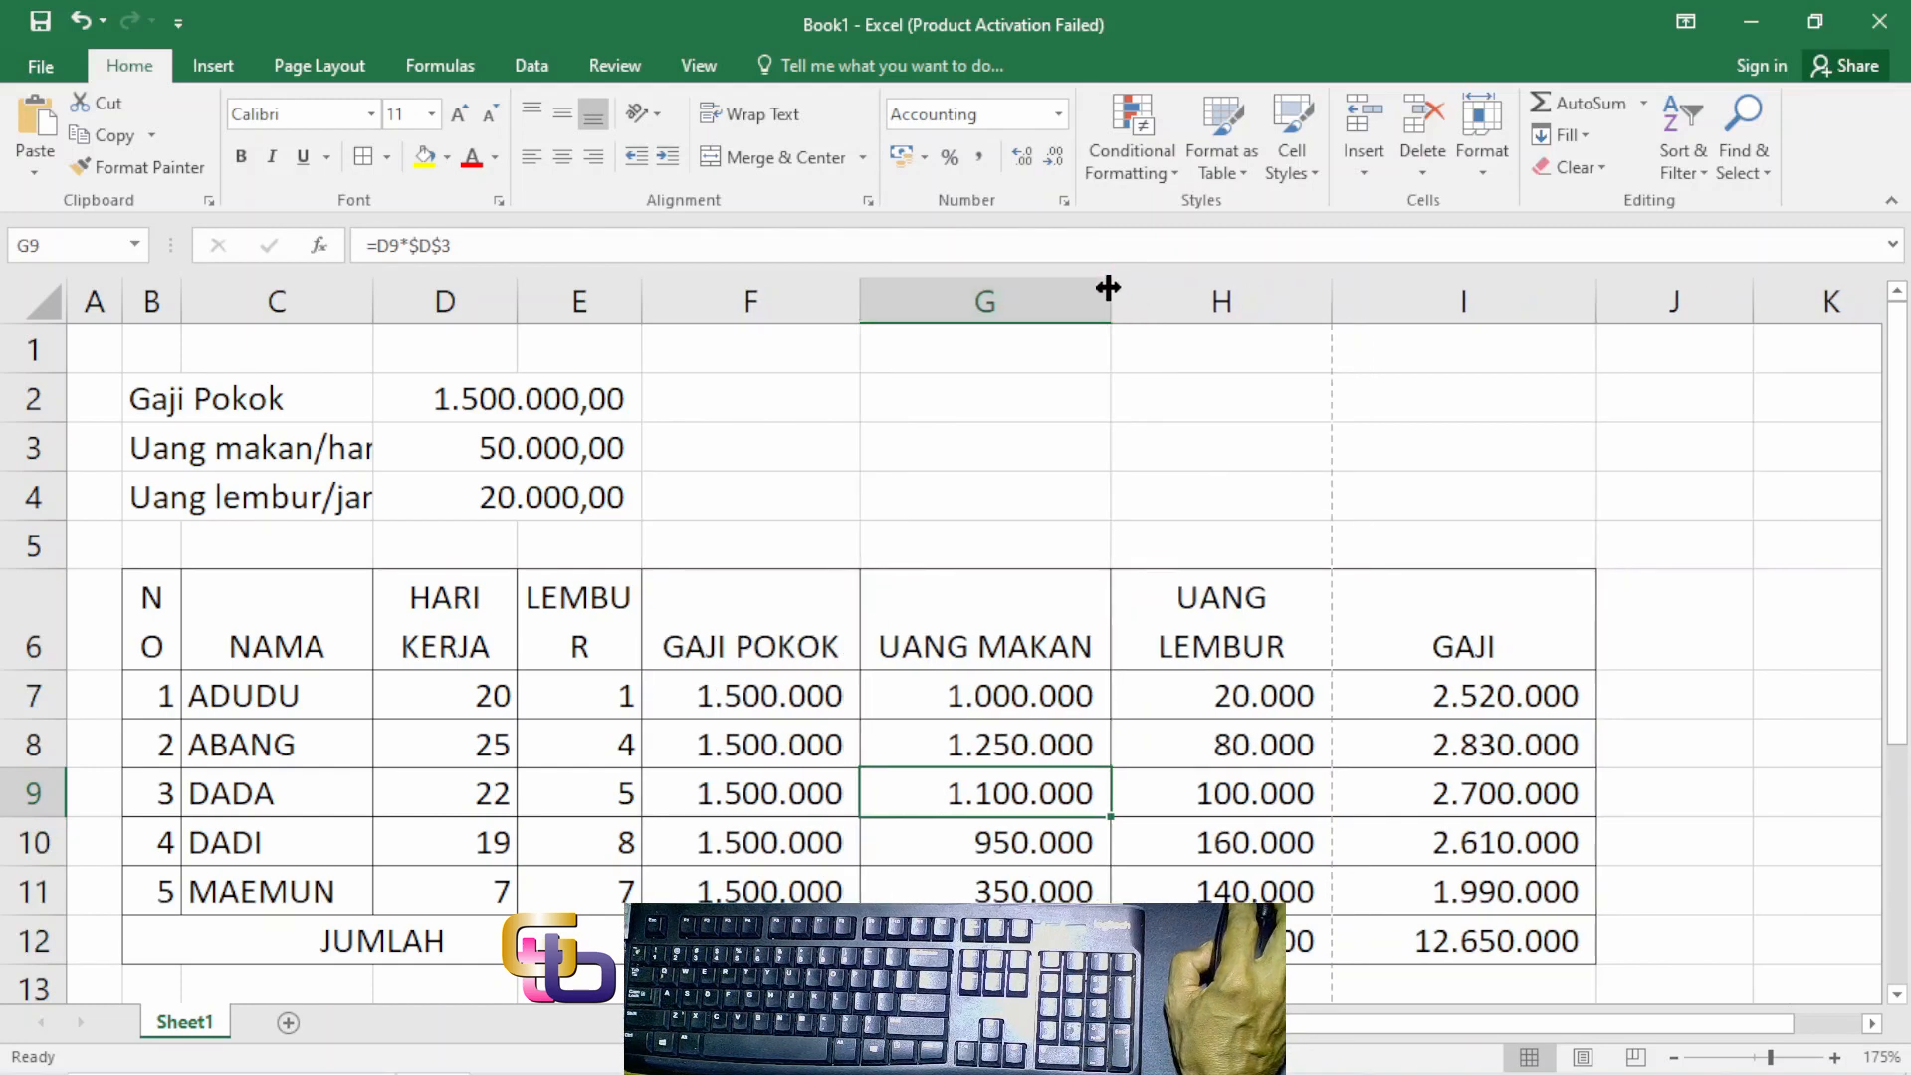
drag(1108, 287, 1067, 302)
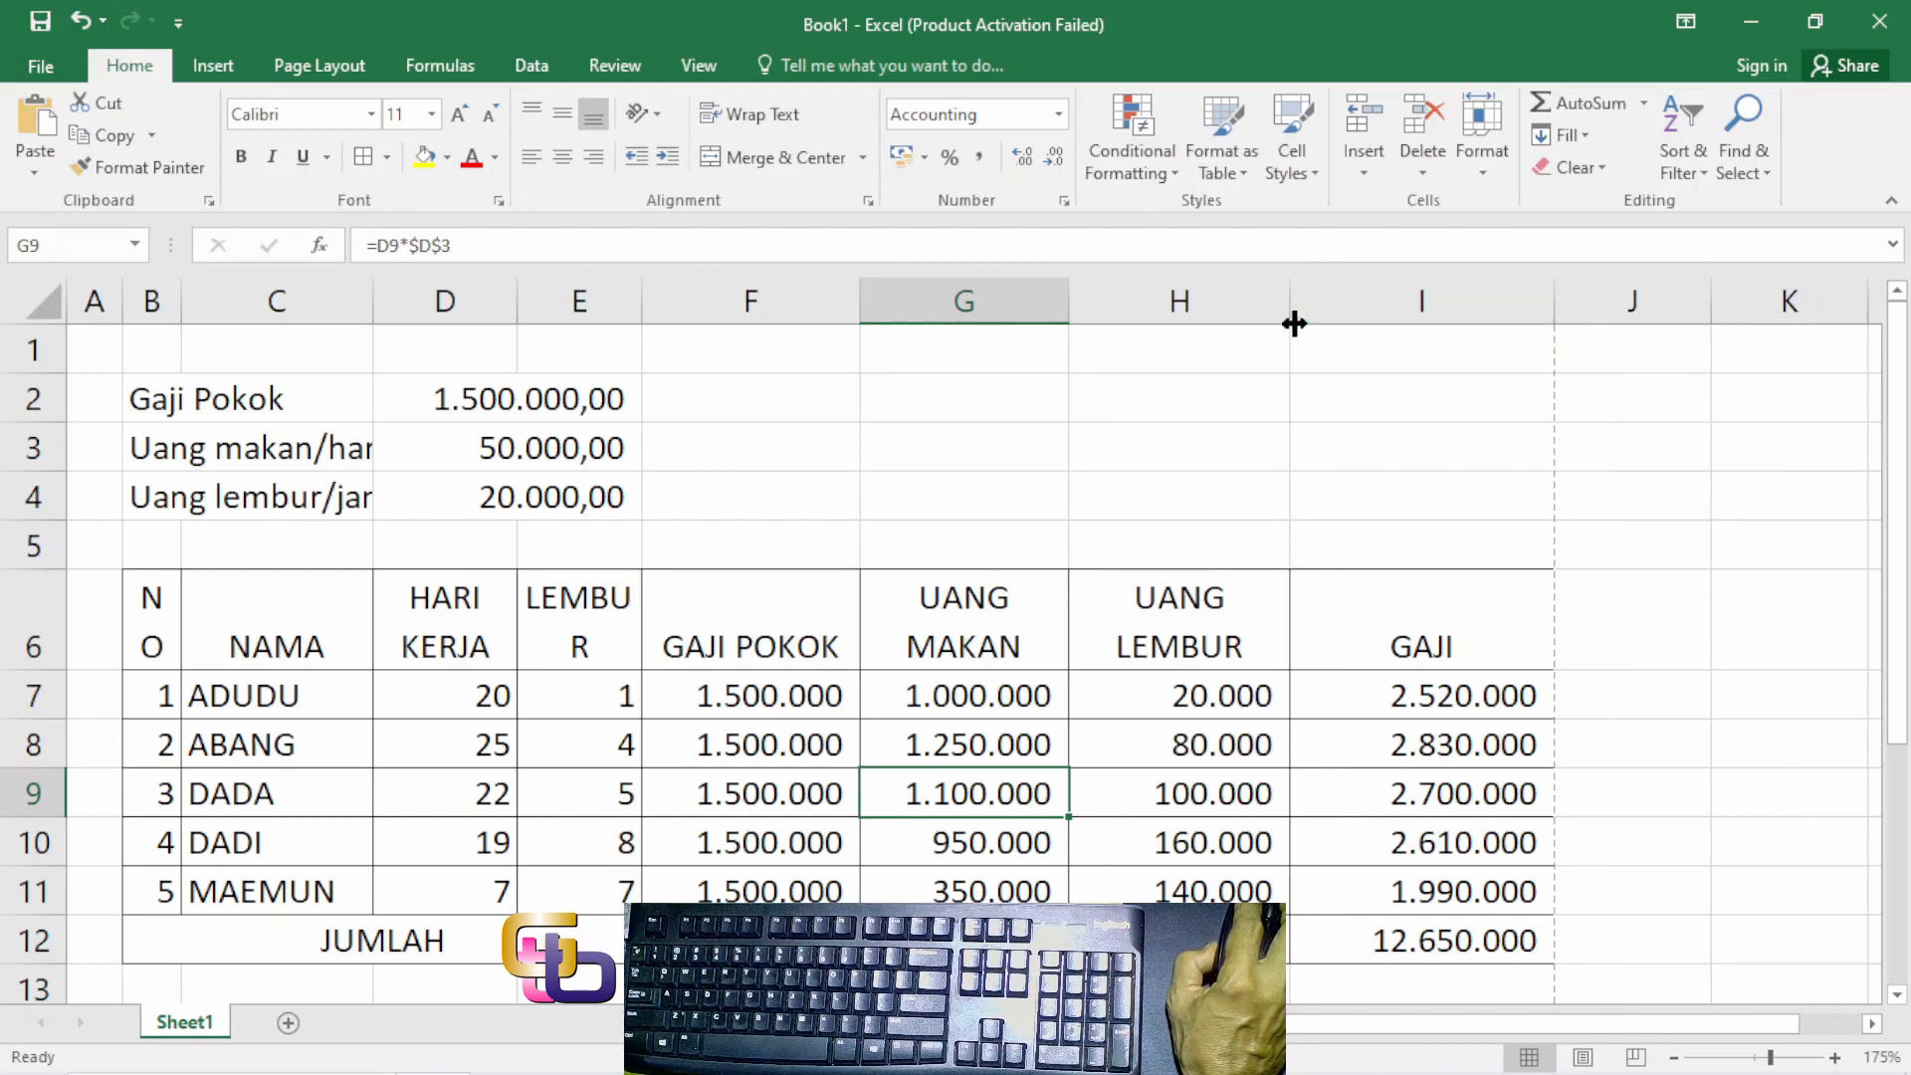
drag(1290, 319, 1253, 327)
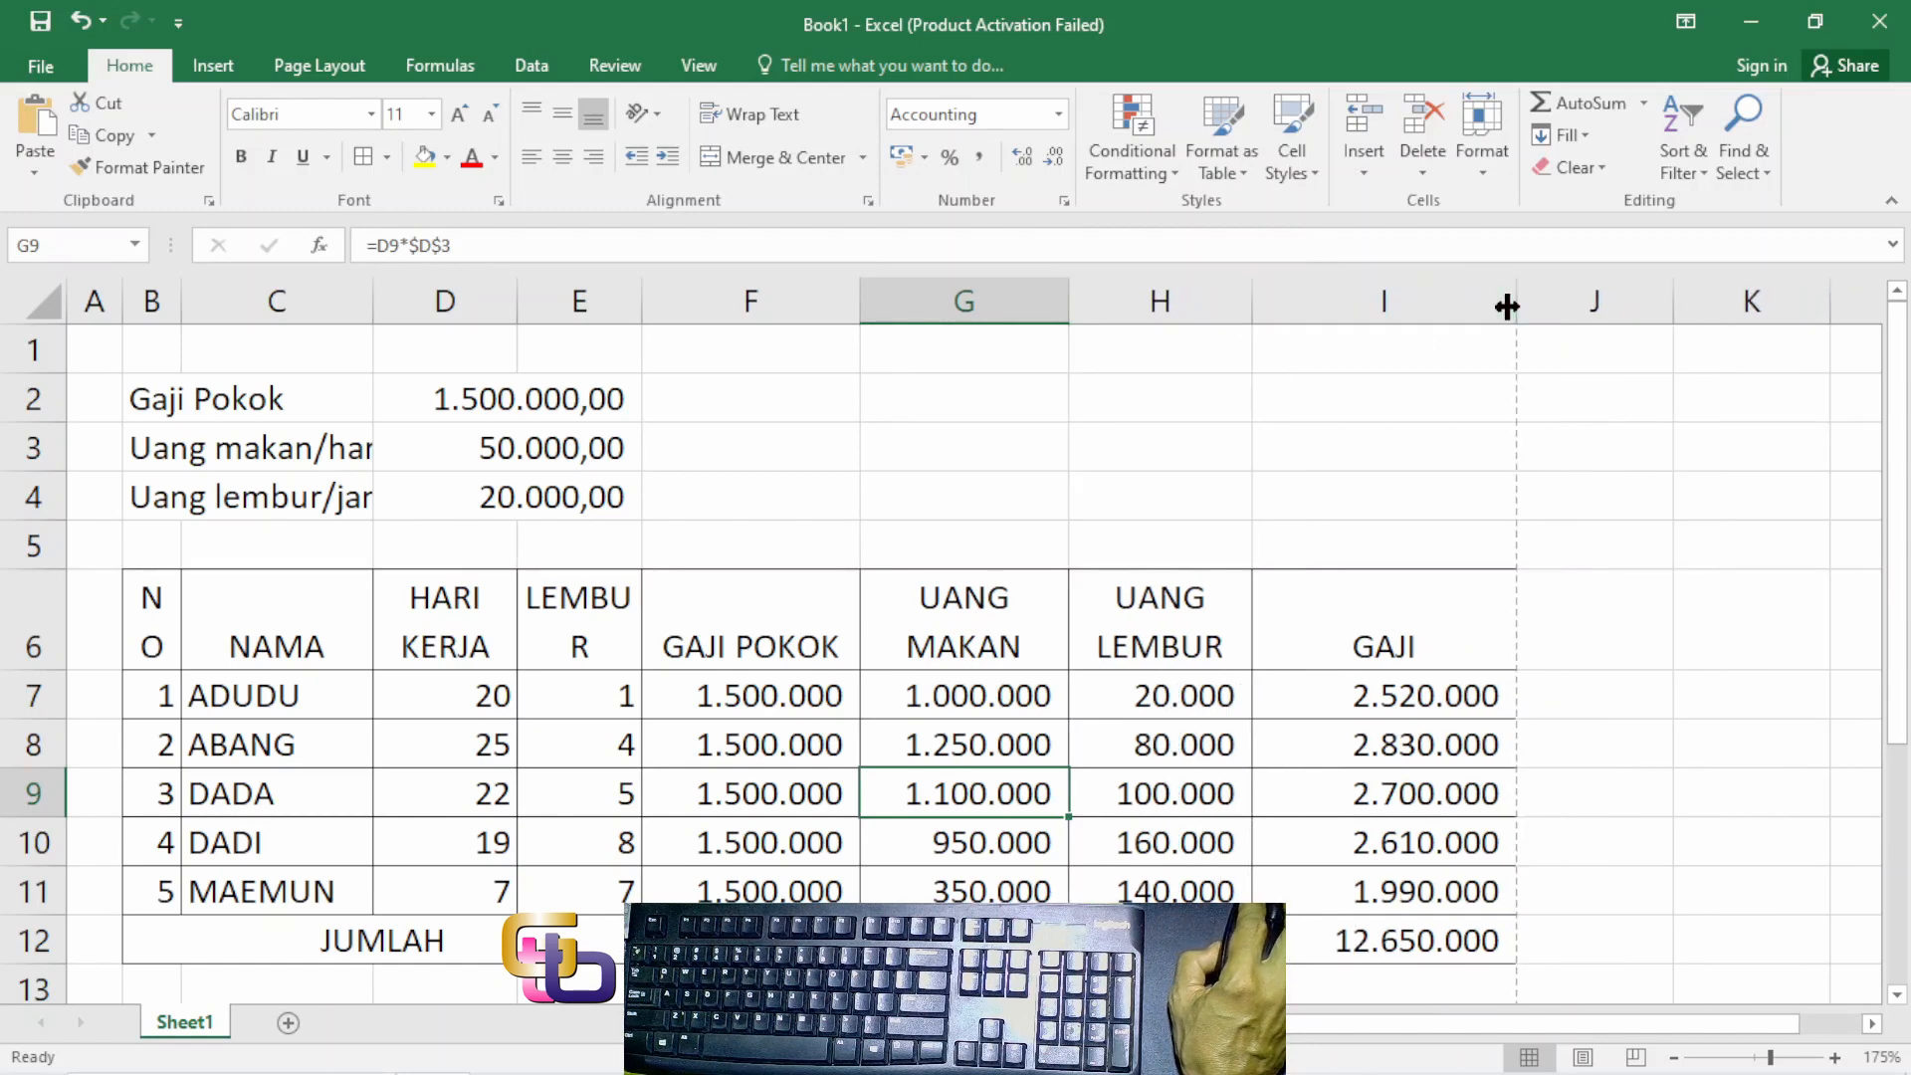
drag(1511, 303, 1468, 315)
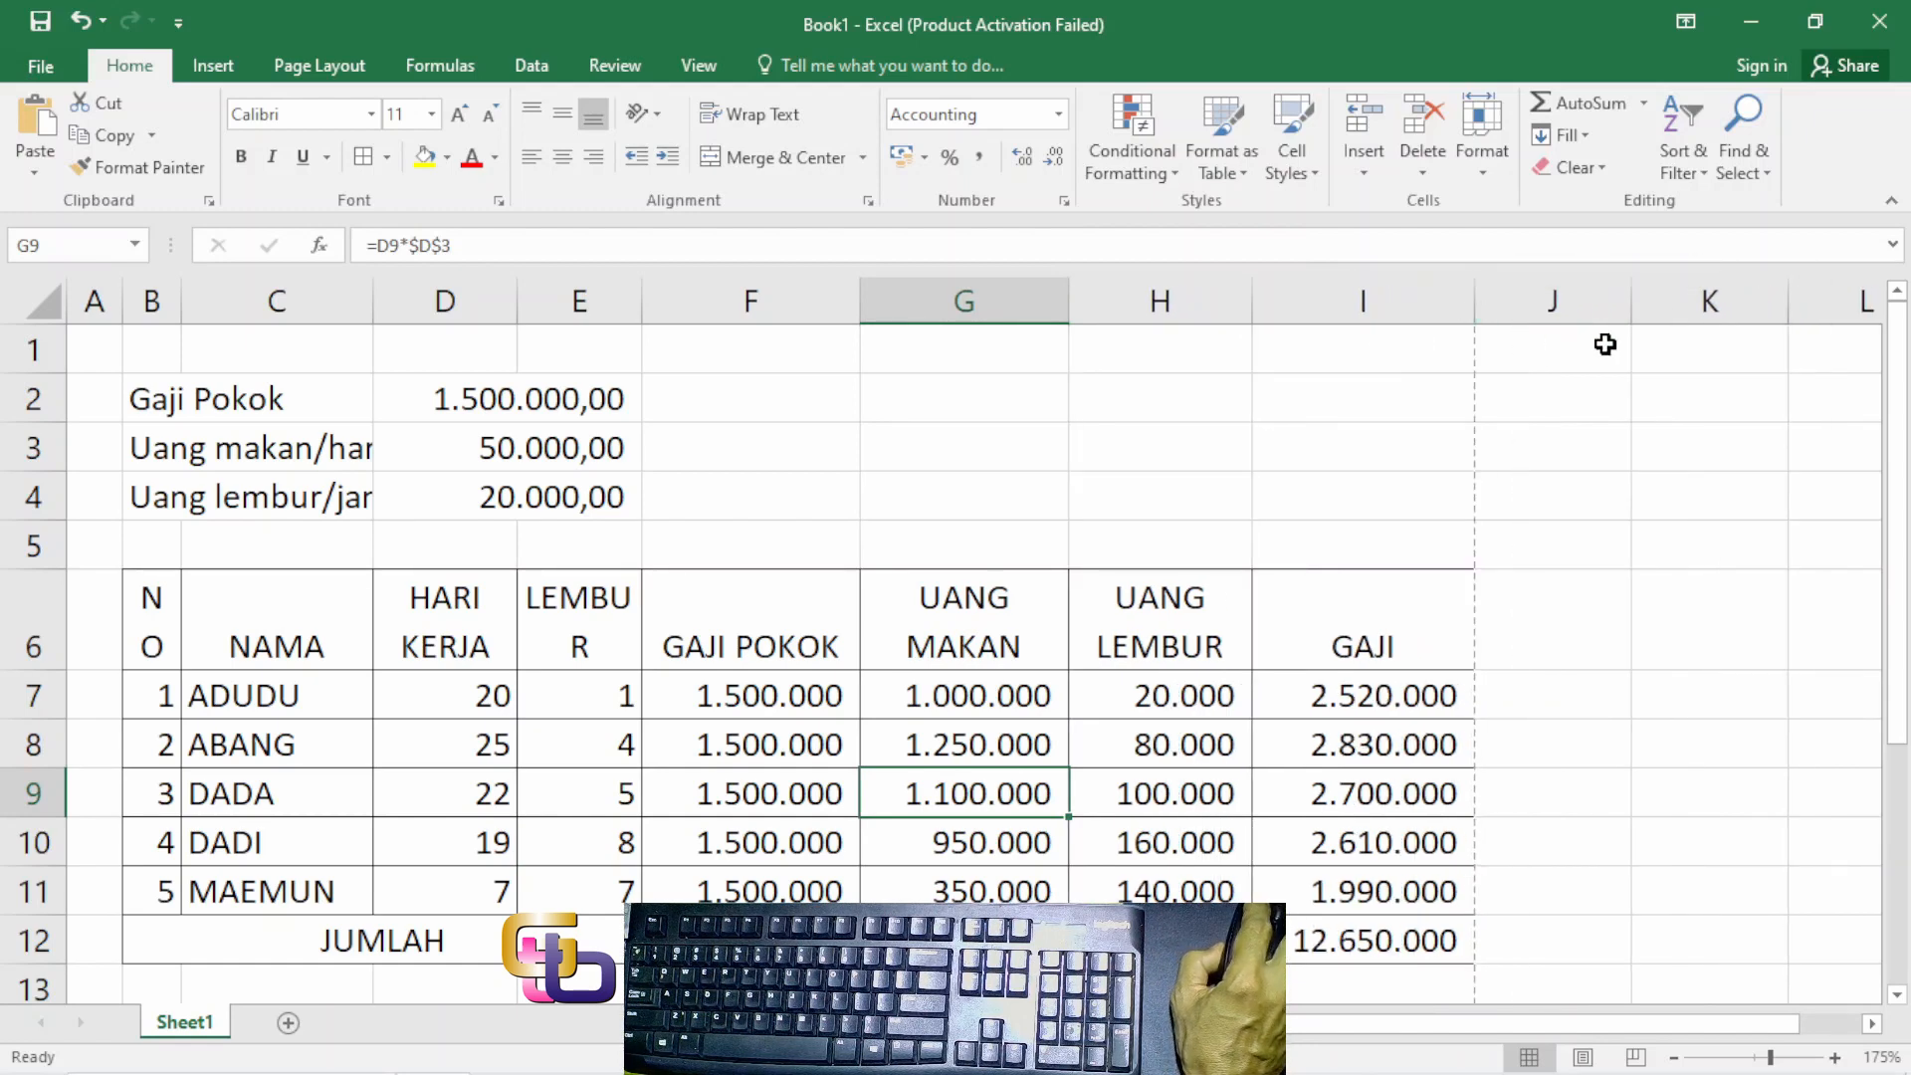
drag(1631, 314, 1506, 316)
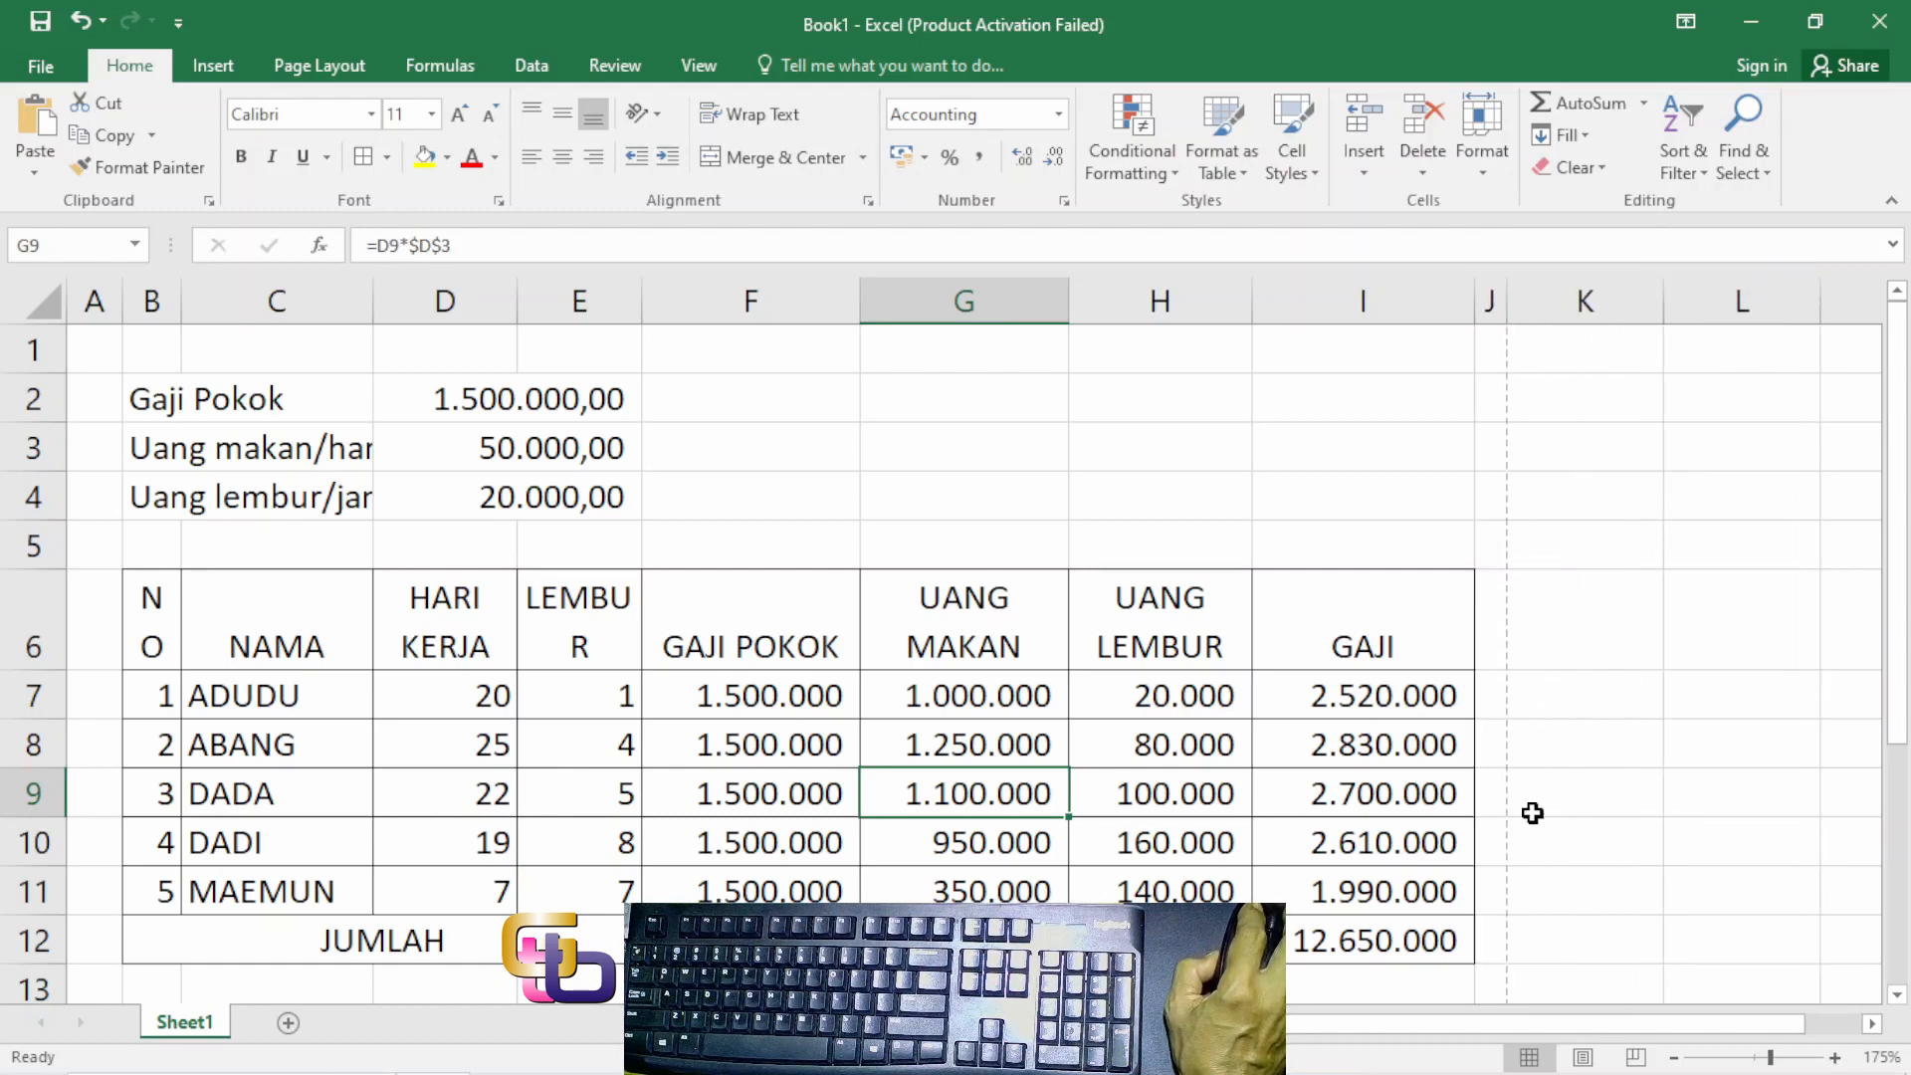
scroll(637, 572, down, 4)
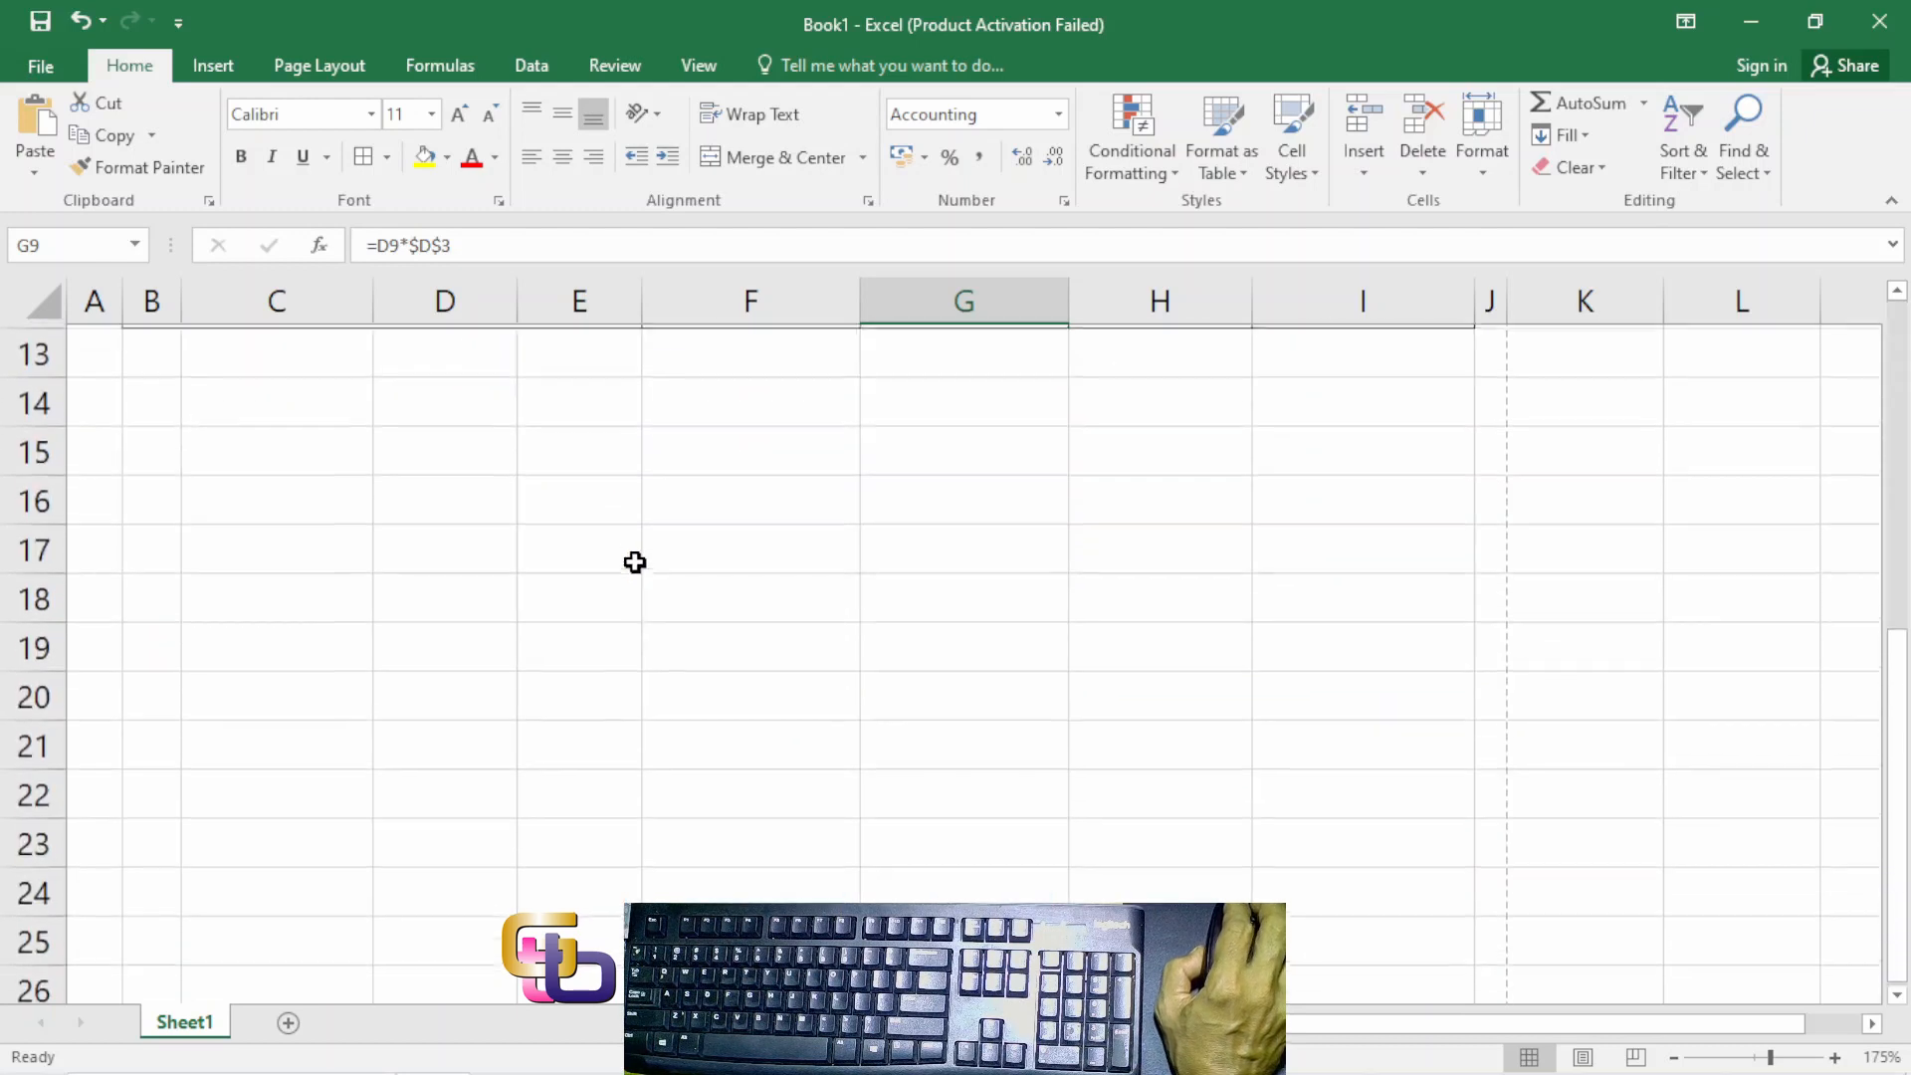
scroll(631, 558, up, 4)
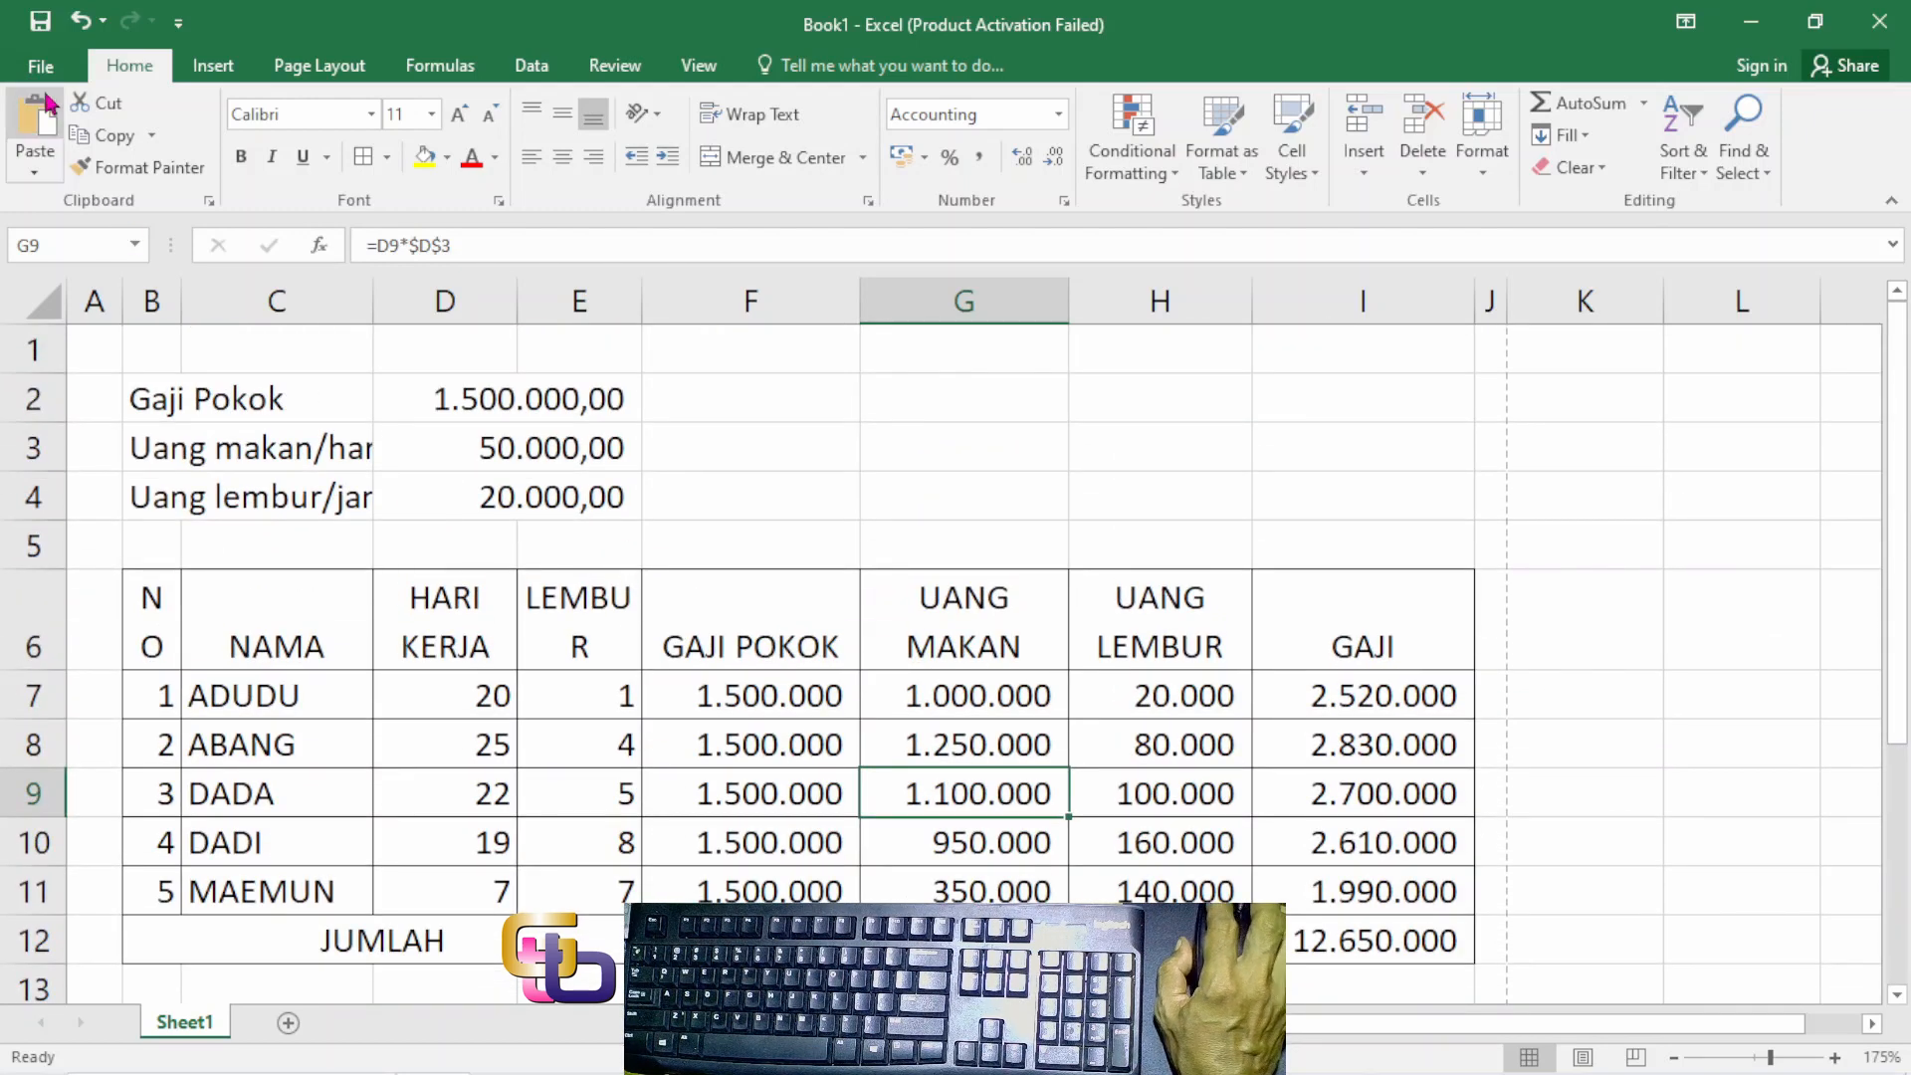